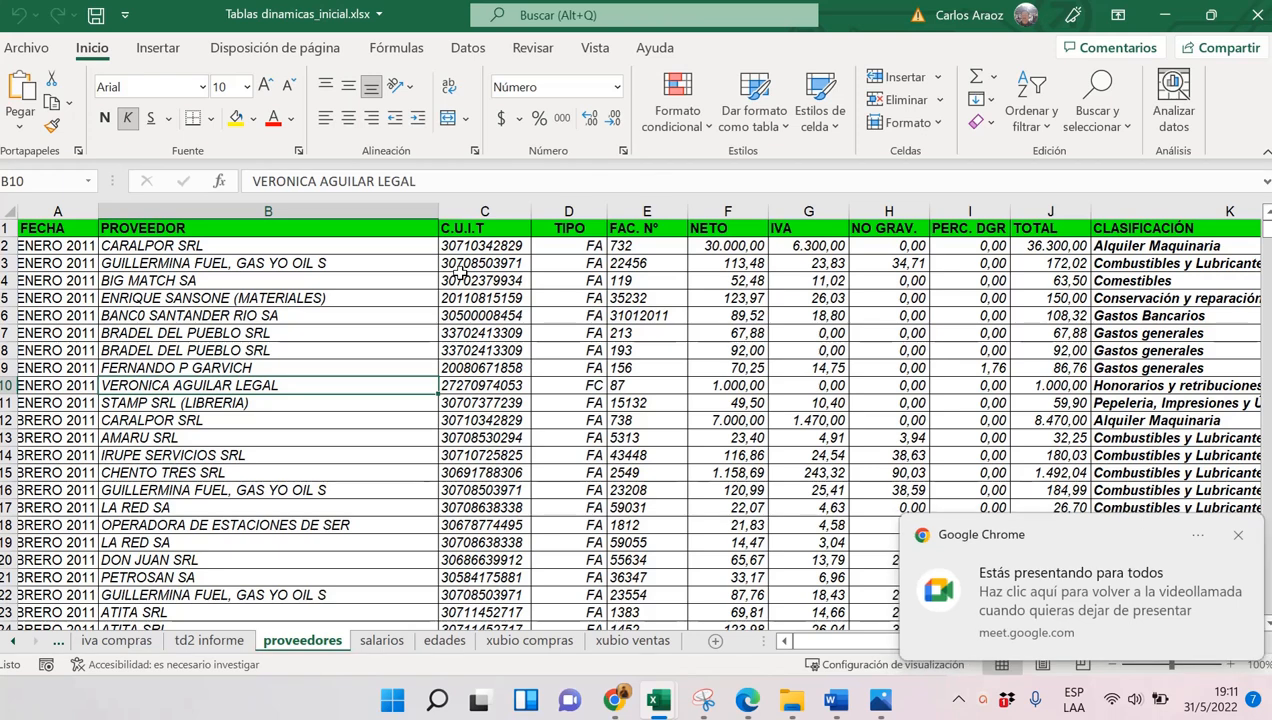
Check the C4 and D5 values, then open the table style gallery from the supplier data
{"action": "left_click", "coordinate": [458, 276]}
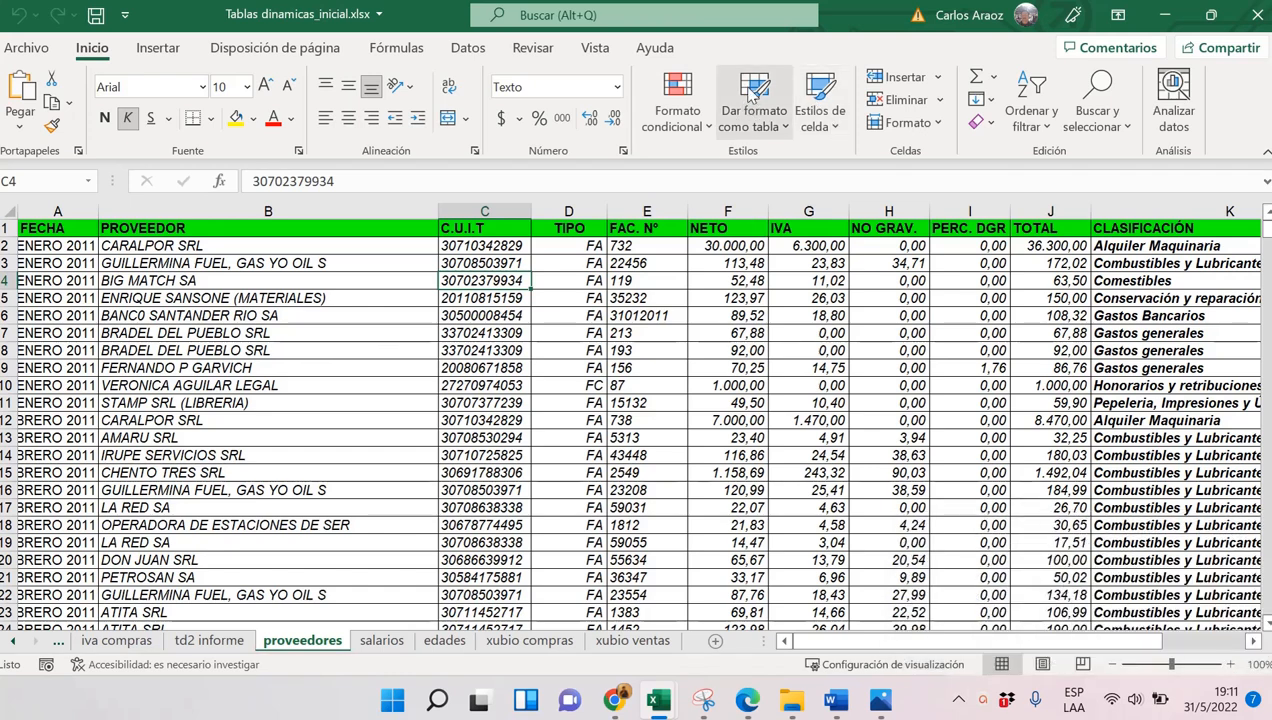
{"action": "left_click", "coordinate": [590, 297]}
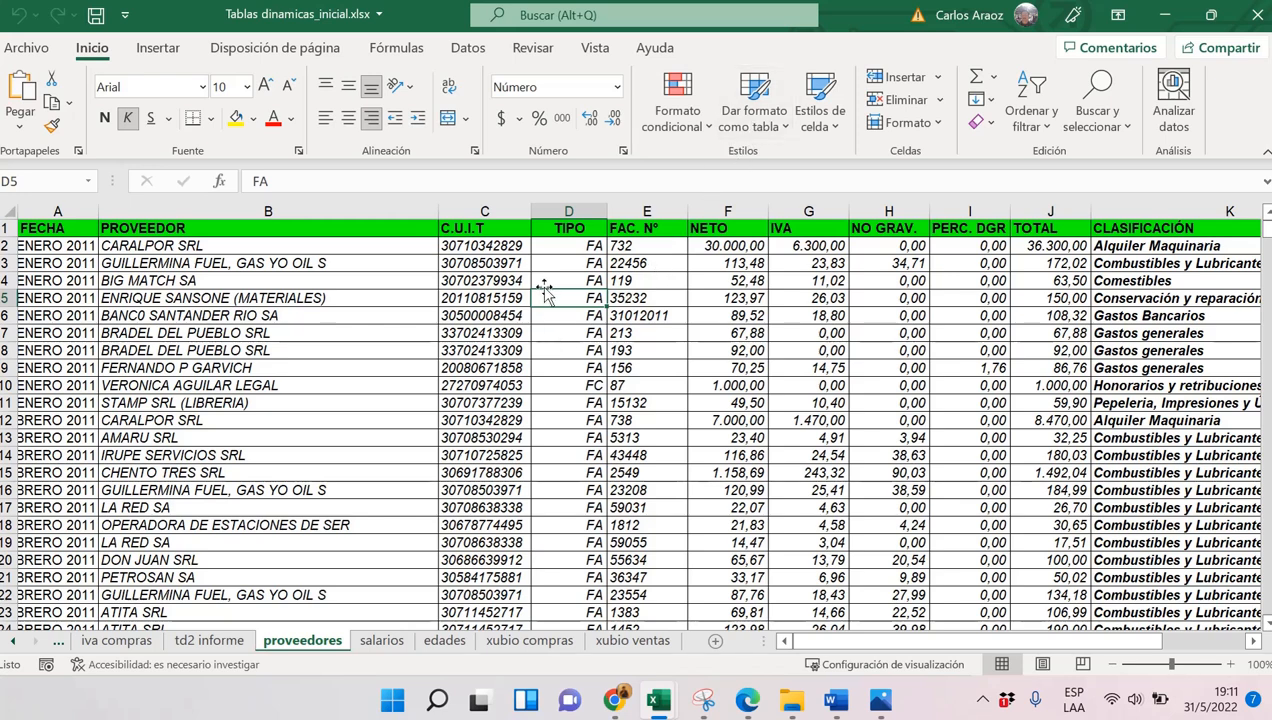
{"action": "left_click", "coordinate": [547, 280]}
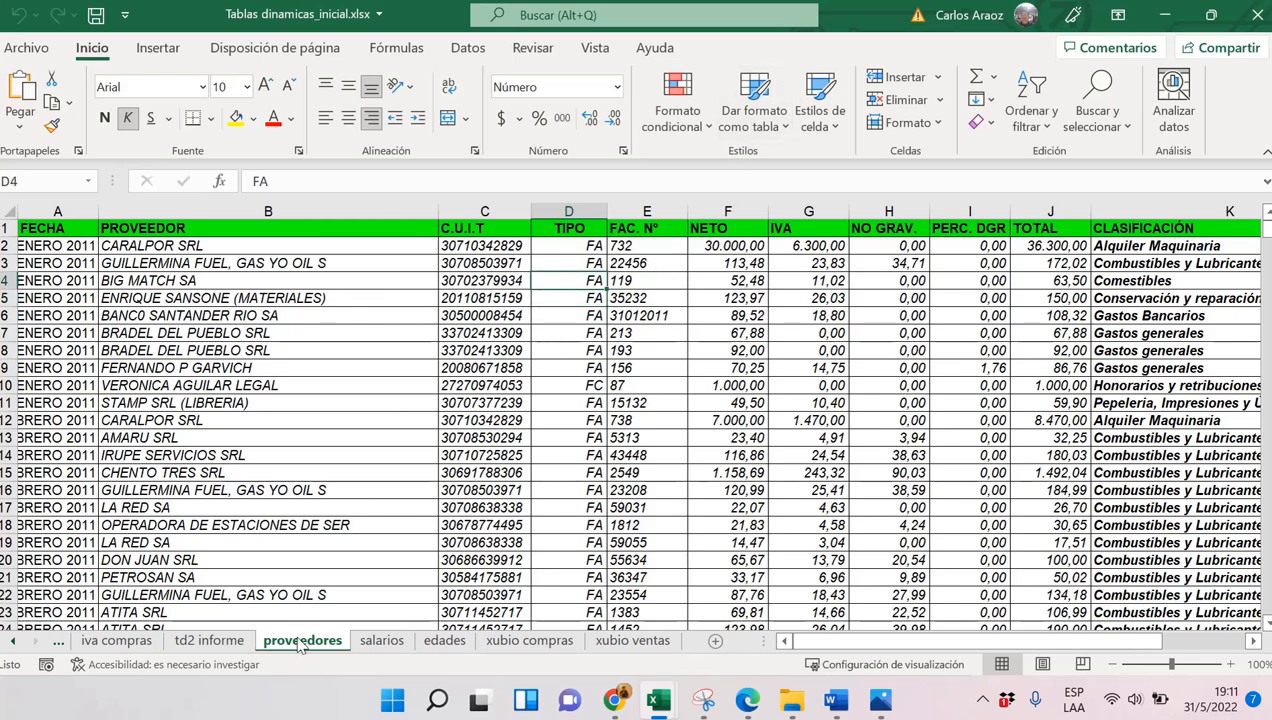
{"action": "left_click", "coordinate": [767, 98]}
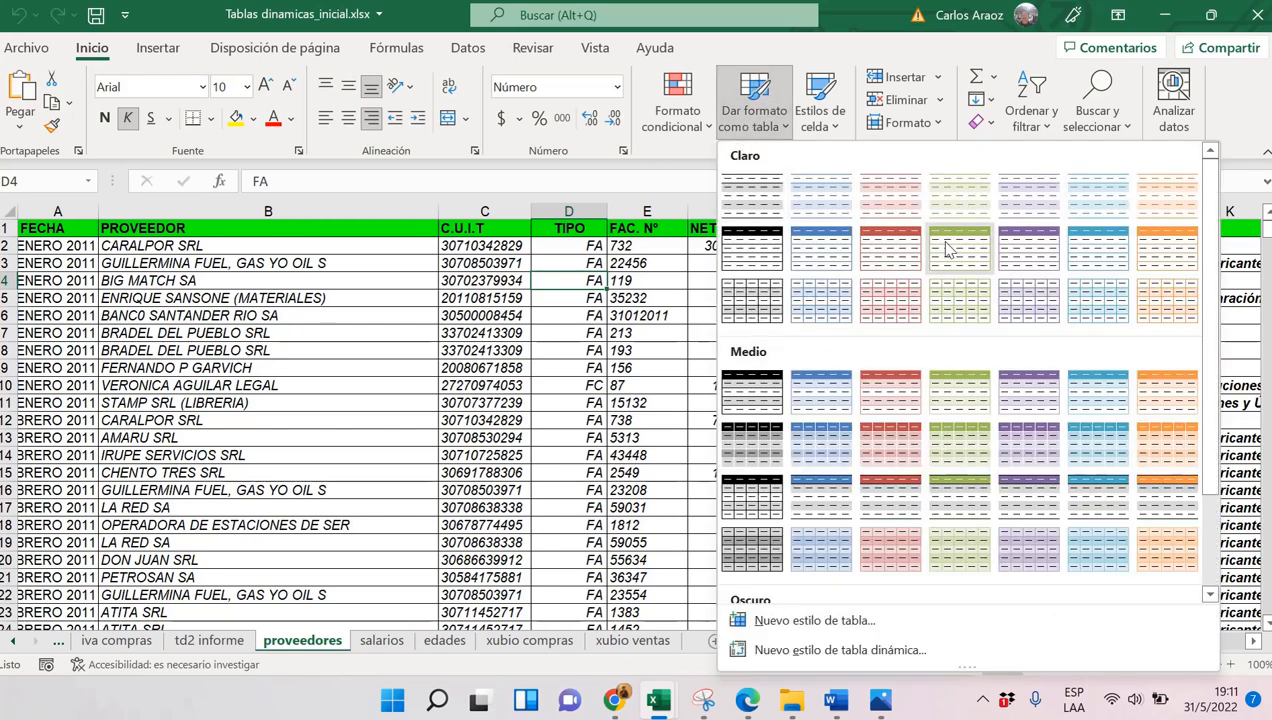
Convert A1:K814 into a table with headers using a light style
{"action": "left_click", "coordinate": [770, 189]}
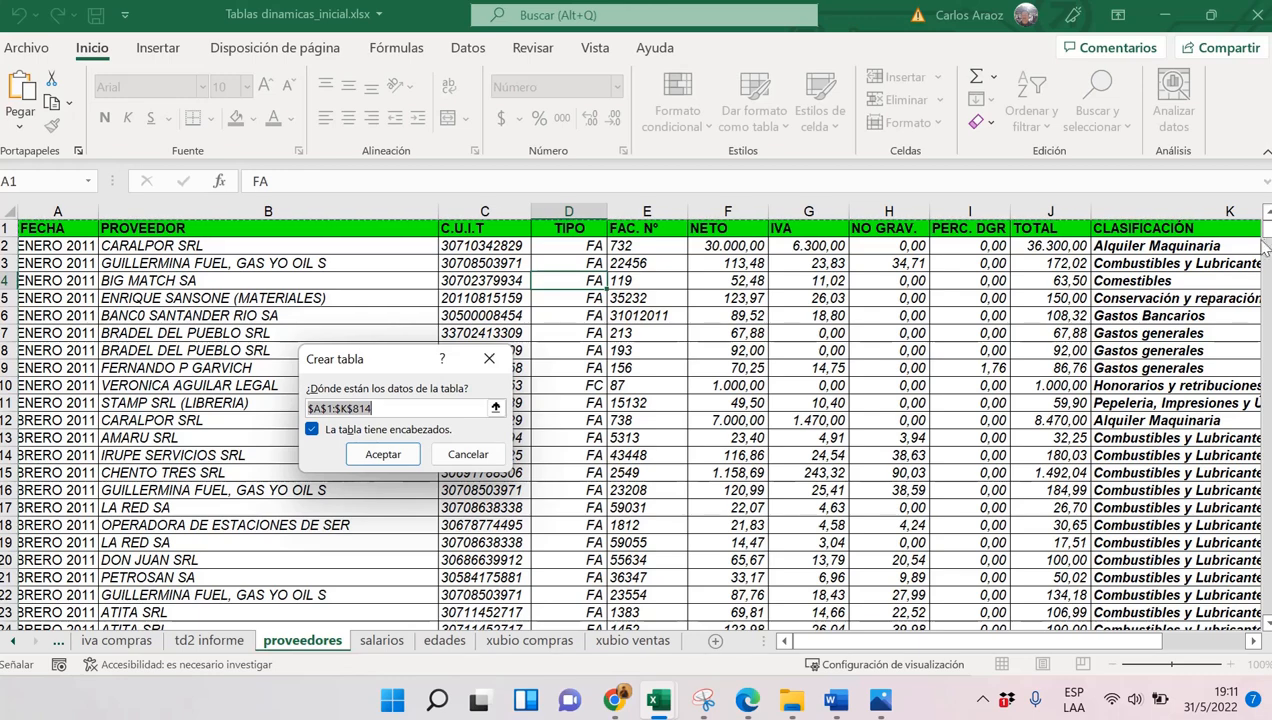
{"action": "left_click_drag", "start_coordinate": [1263, 248], "coordinate": [1266, 614]}
{"action": "scroll", "coordinate": [1088, 472], "scroll_direction": "down", "scroll_amount": 1}
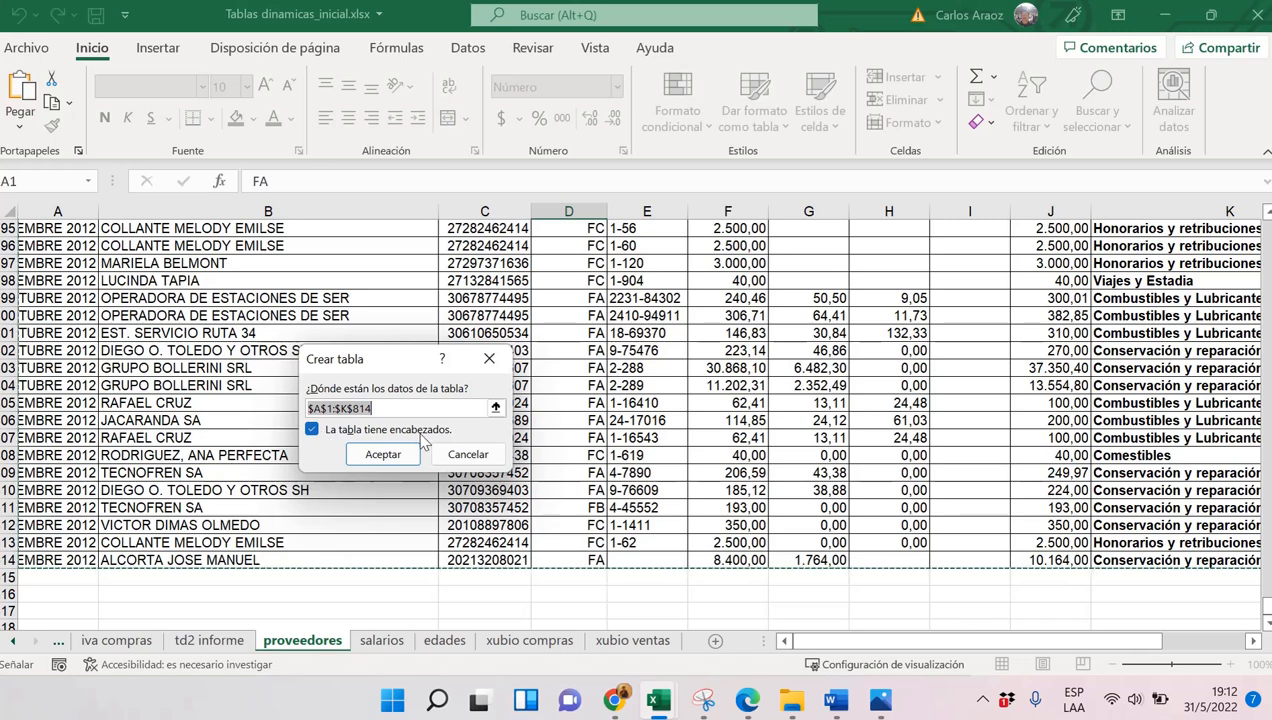
{"action": "left_click", "coordinate": [400, 455]}
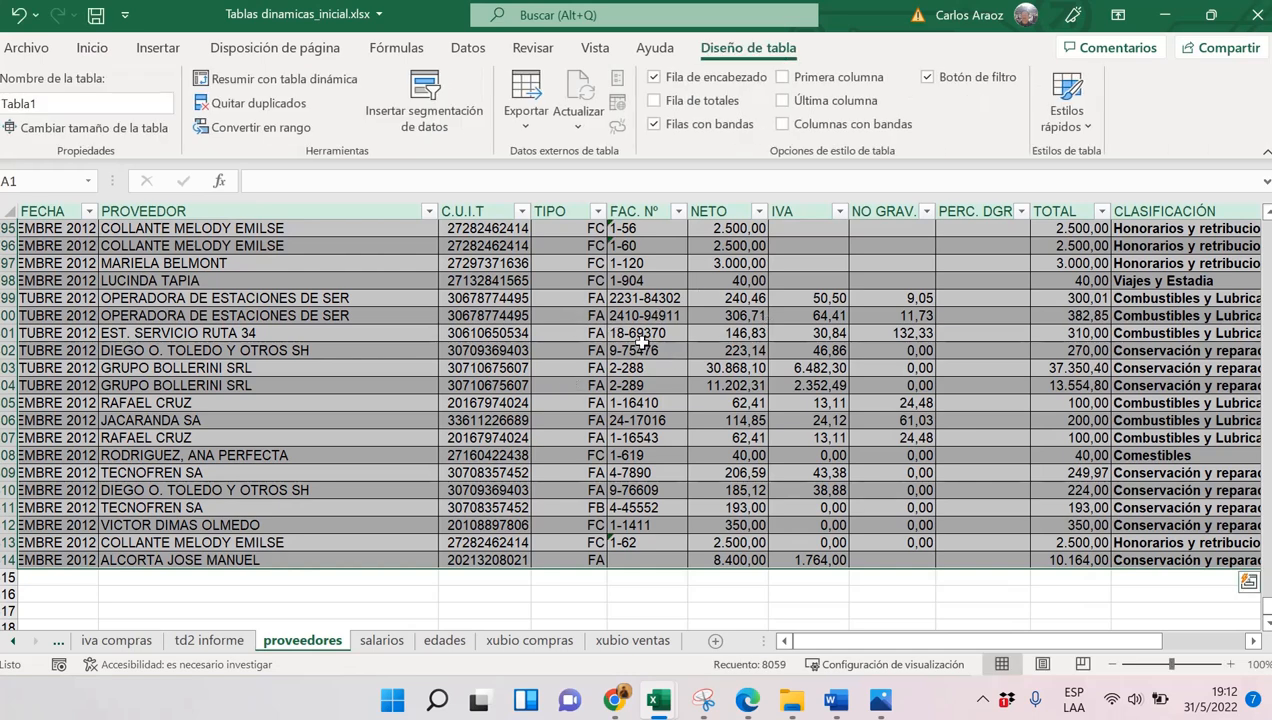
Reapply a light blue banded style to the new table
{"action": "left_click", "coordinate": [112, 51]}
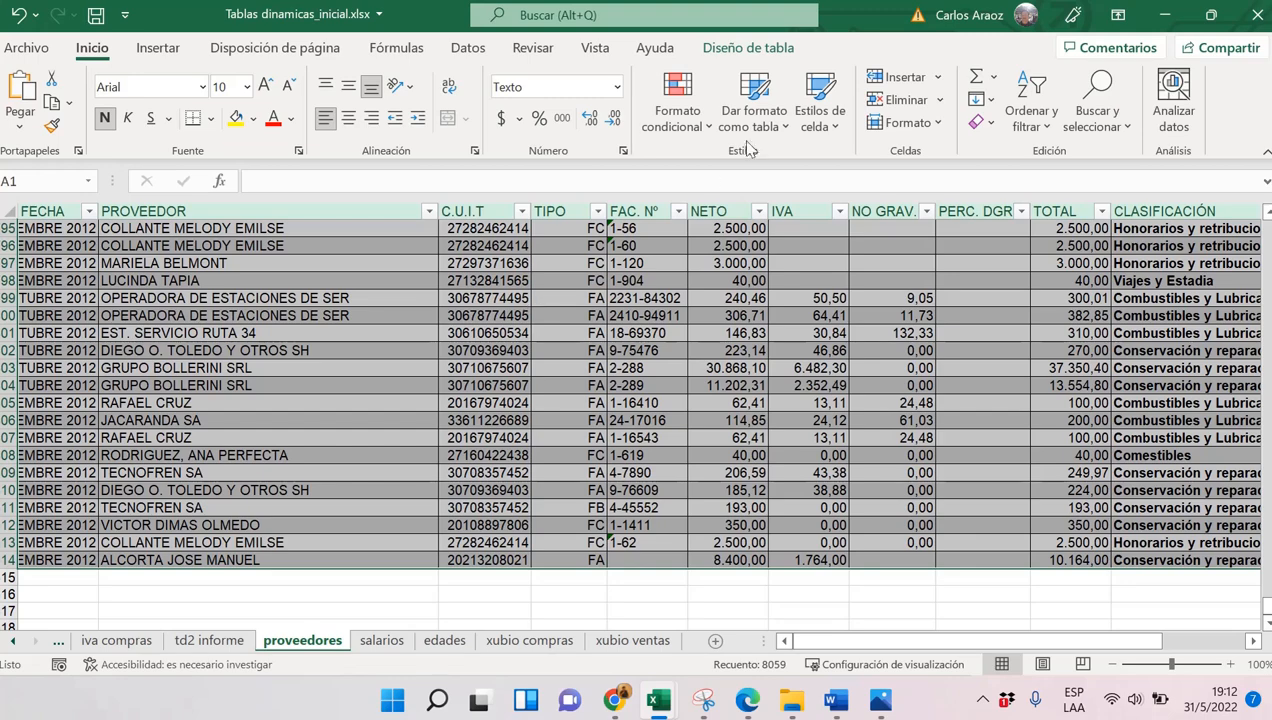
{"action": "left_click", "coordinate": [755, 92]}
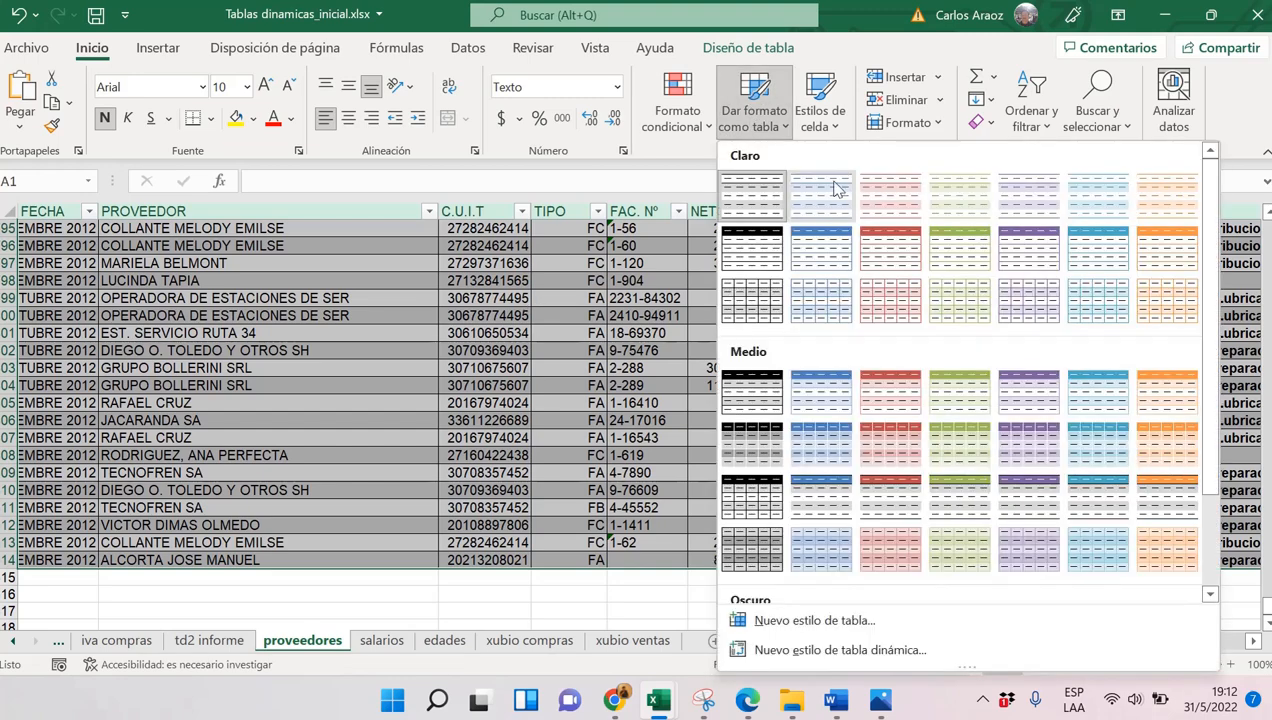
{"action": "left_click", "coordinate": [807, 192]}
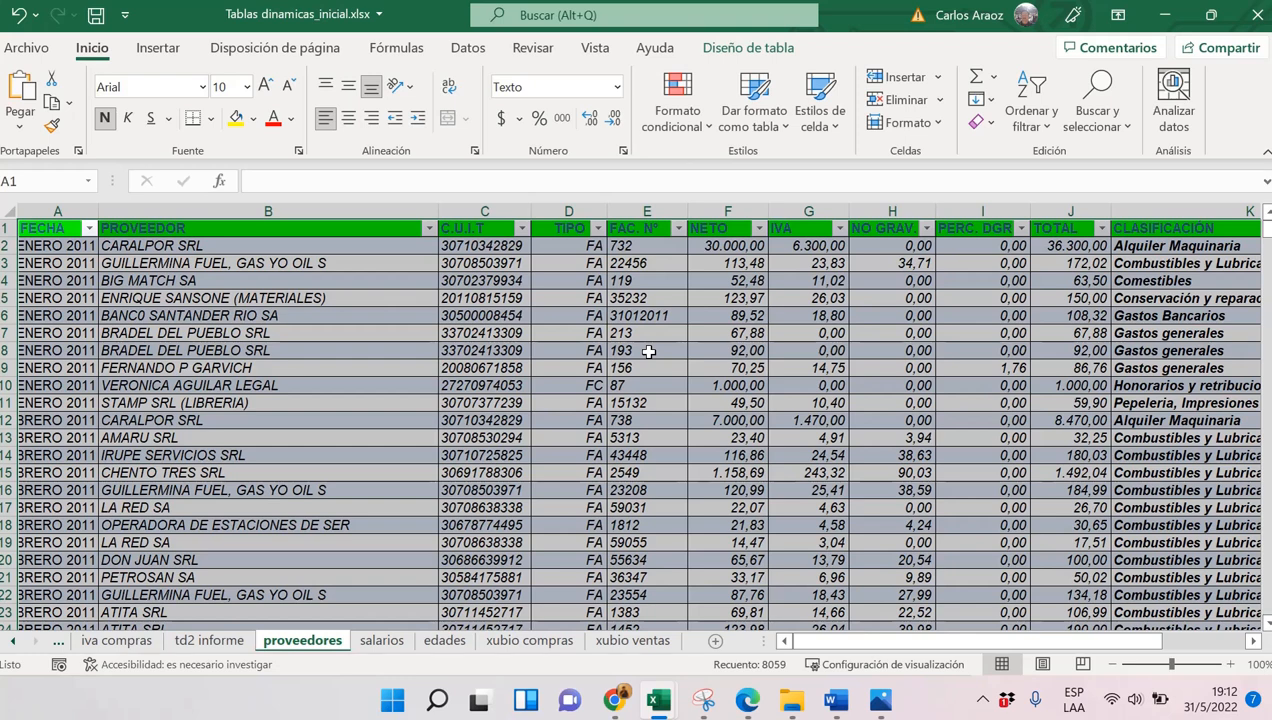
{"action": "left_click", "coordinate": [651, 355]}
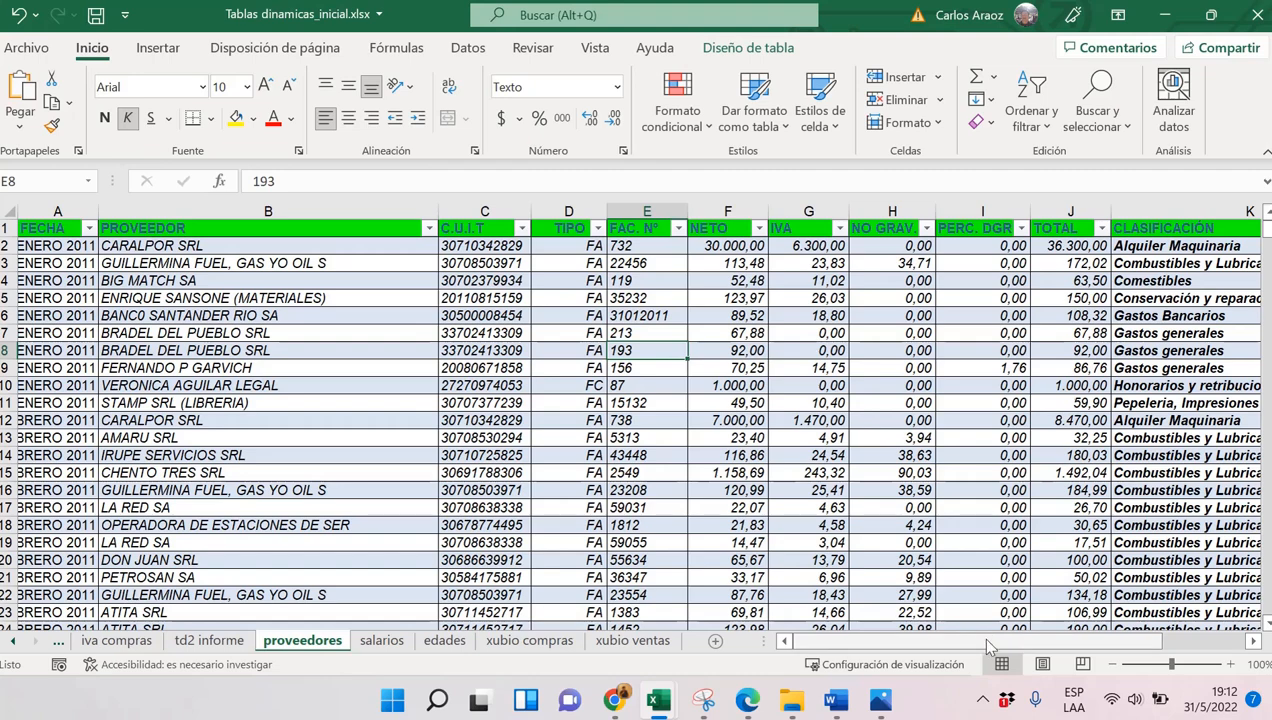
{"action": "left_click_drag", "start_coordinate": [986, 642], "coordinate": [1128, 642]}
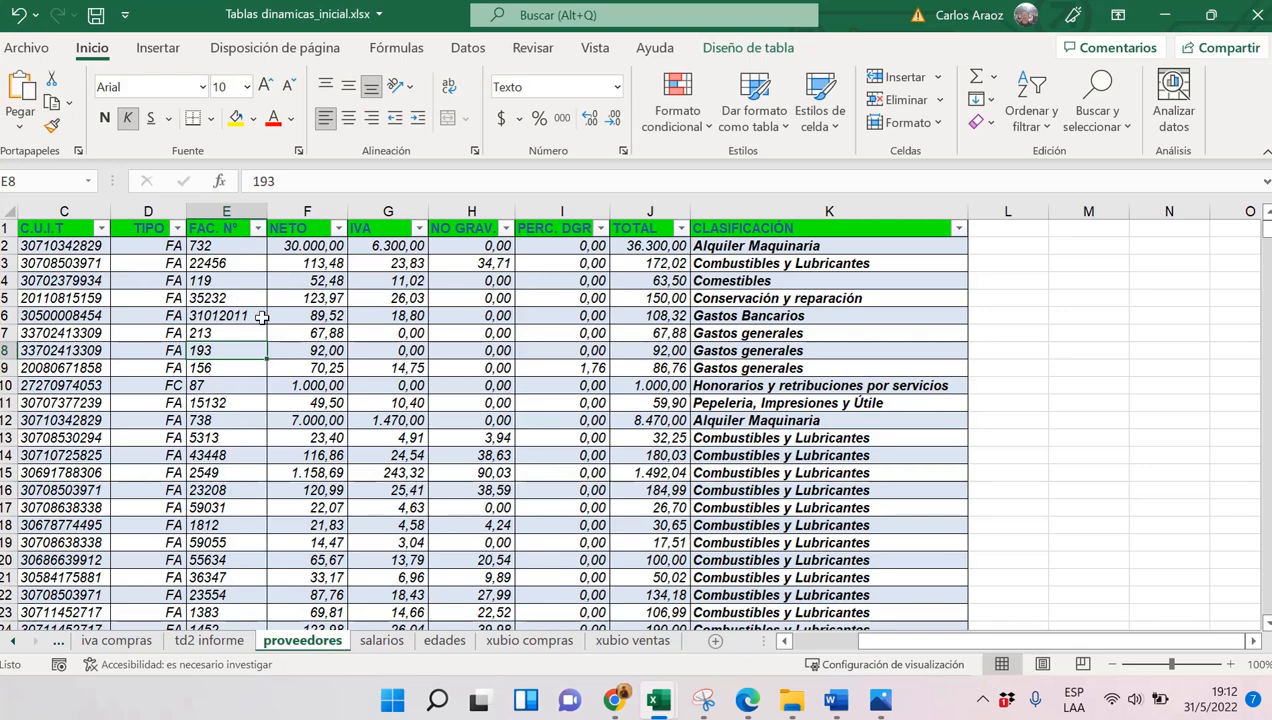
{"action": "left_click_drag", "start_coordinate": [975, 641], "coordinate": [876, 648]}
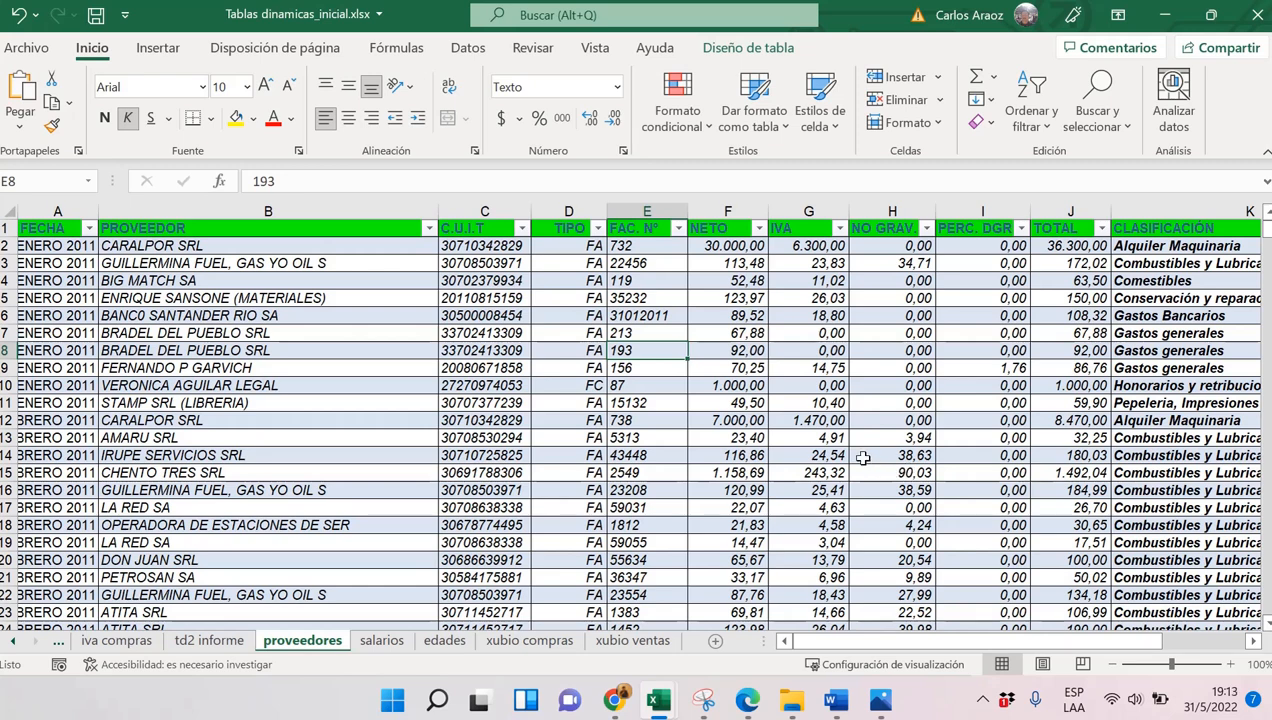
{"action": "left_click", "coordinate": [802, 403]}
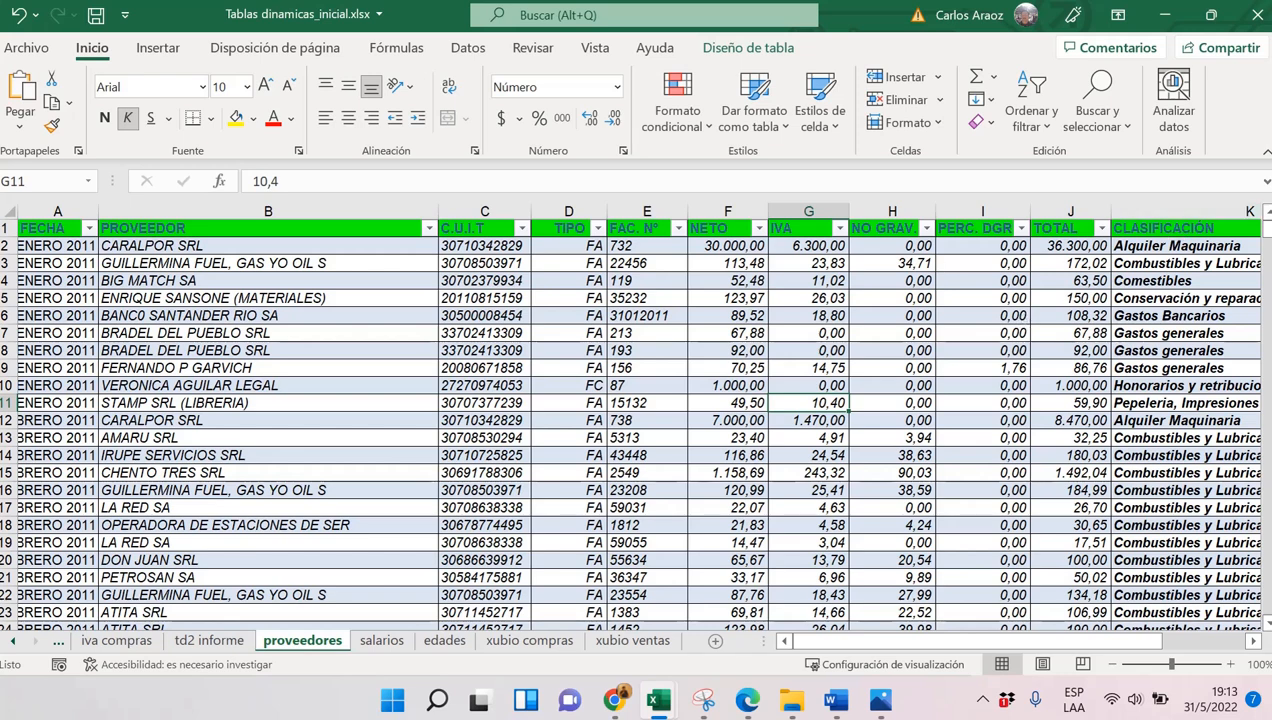
{"action": "key", "text": "alt+Tab"}
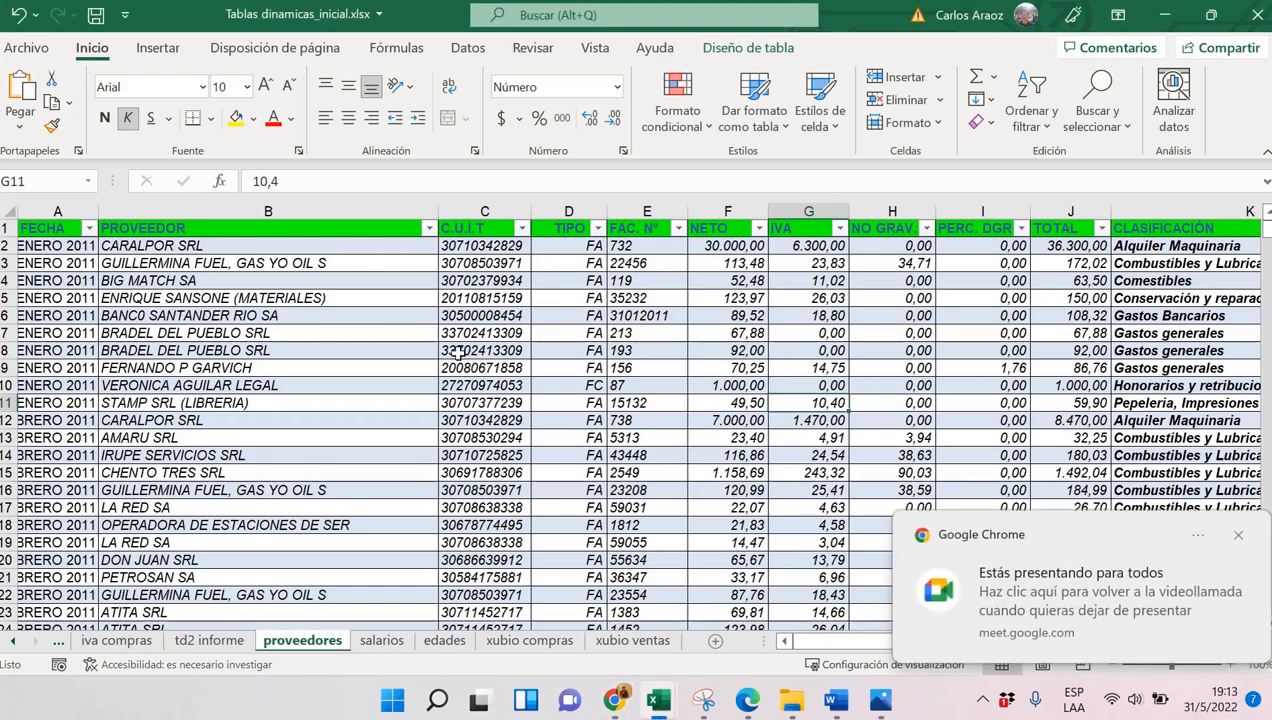
{"action": "left_click", "coordinate": [469, 334]}
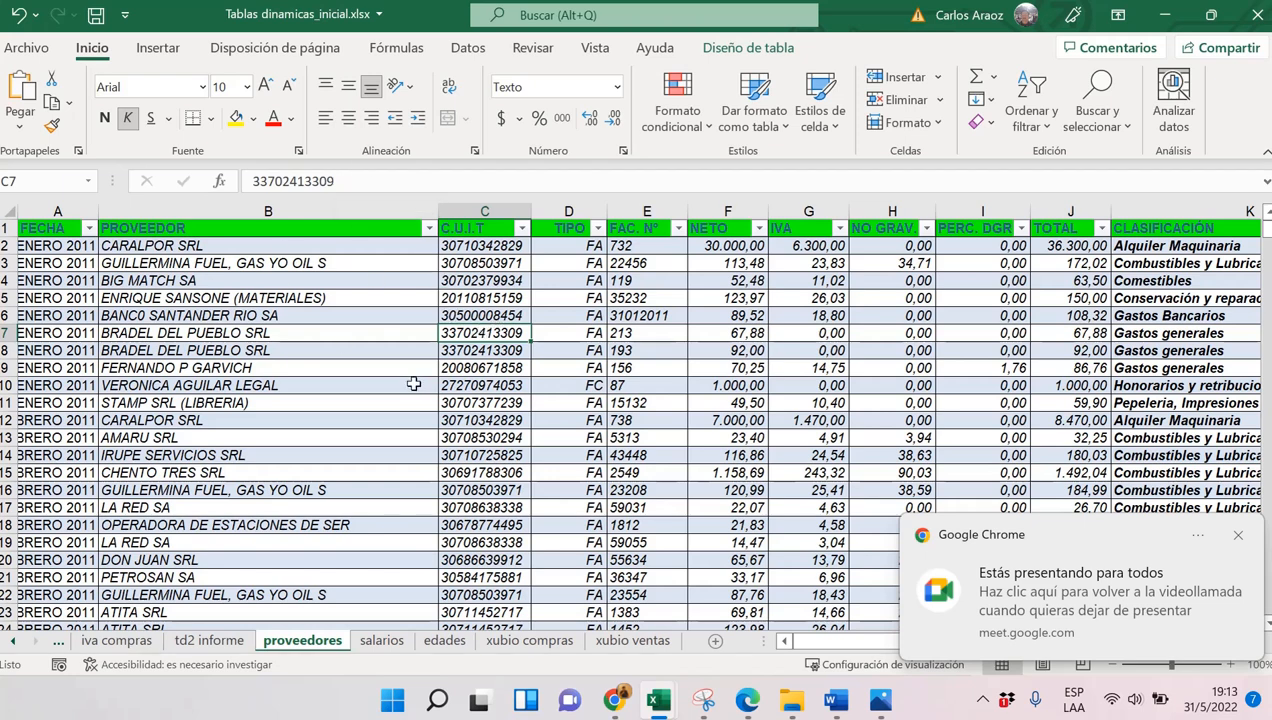
Insert a pivot table from Tabla1 onto a new worksheet
{"action": "left_click", "coordinate": [160, 50]}
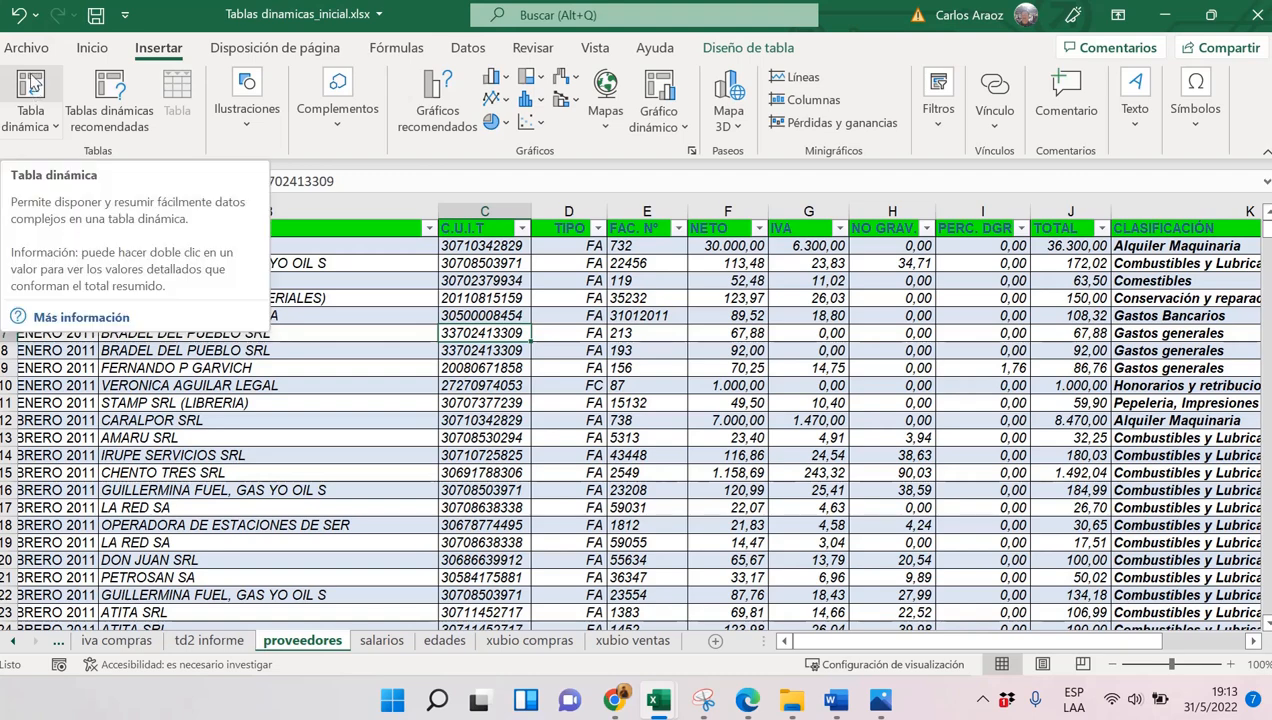
{"action": "left_click", "coordinate": [630, 352]}
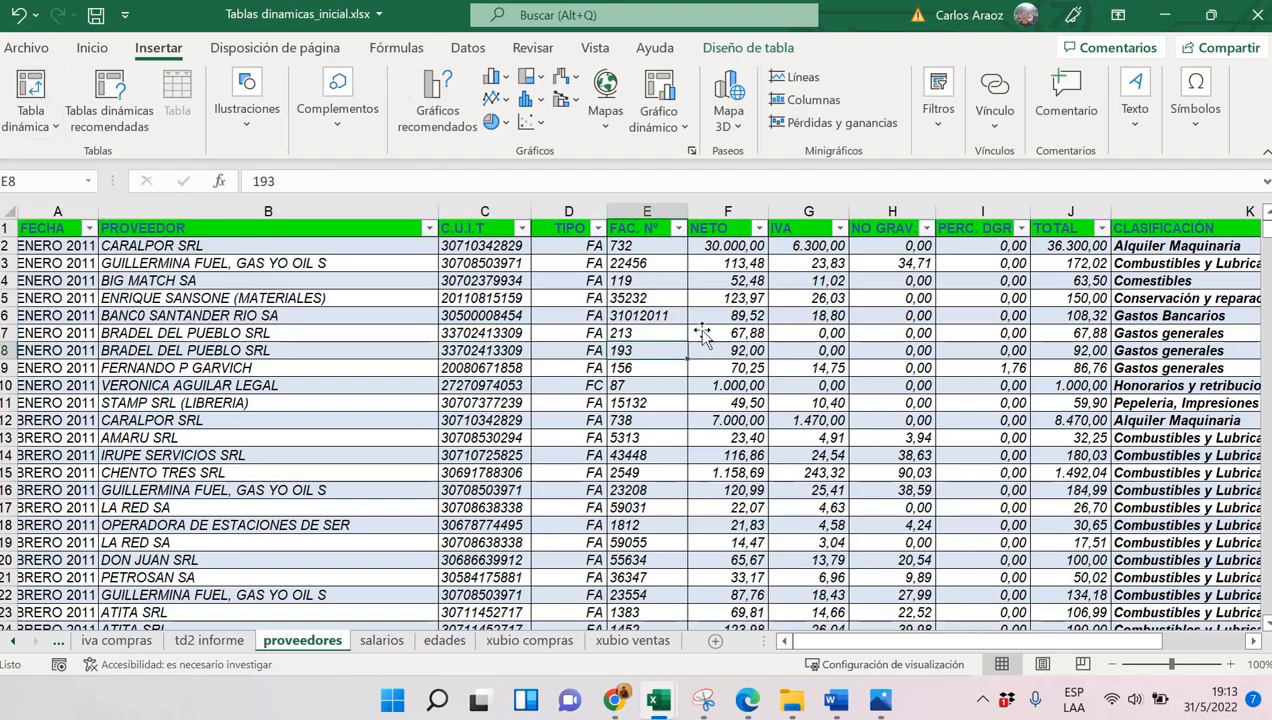
{"action": "left_click", "coordinate": [714, 314]}
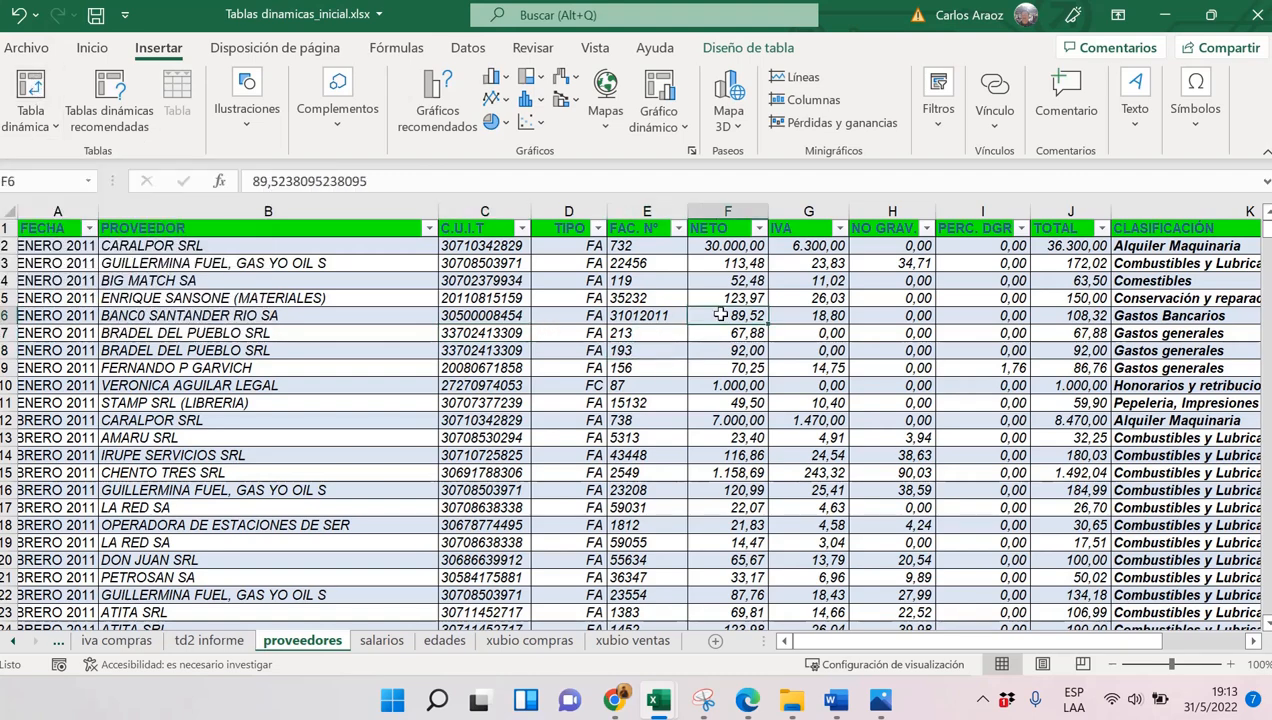
{"action": "left_click", "coordinate": [33, 82]}
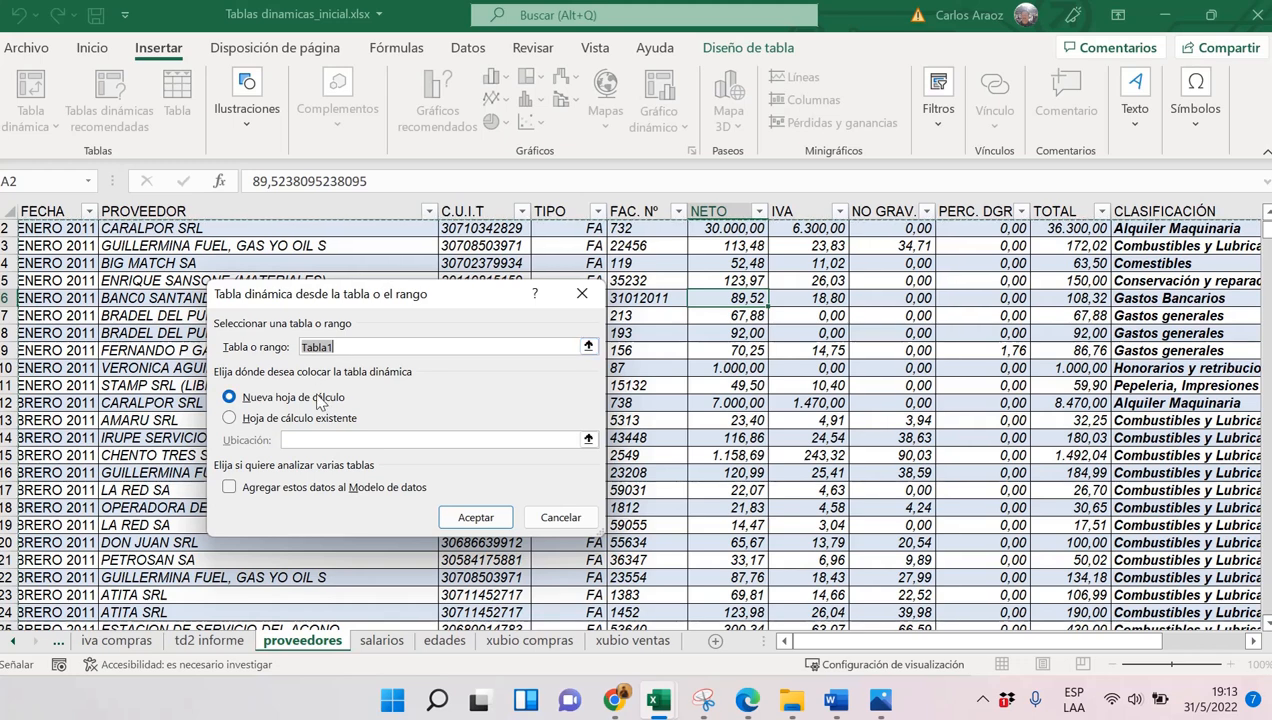
{"action": "left_click", "coordinate": [483, 522]}
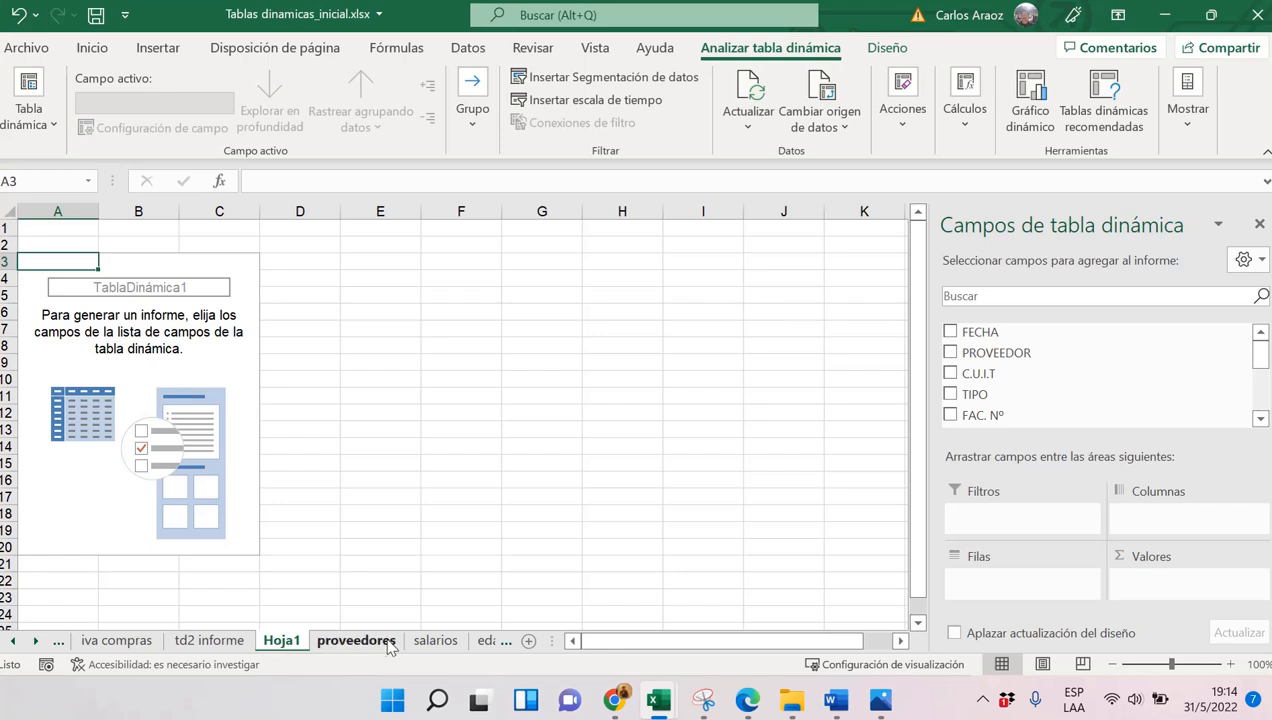
Rename the Hoja1 tab to 'repaso 1' and reselect the pivot table to show its fields
{"action": "double_click", "coordinate": [281, 642]}
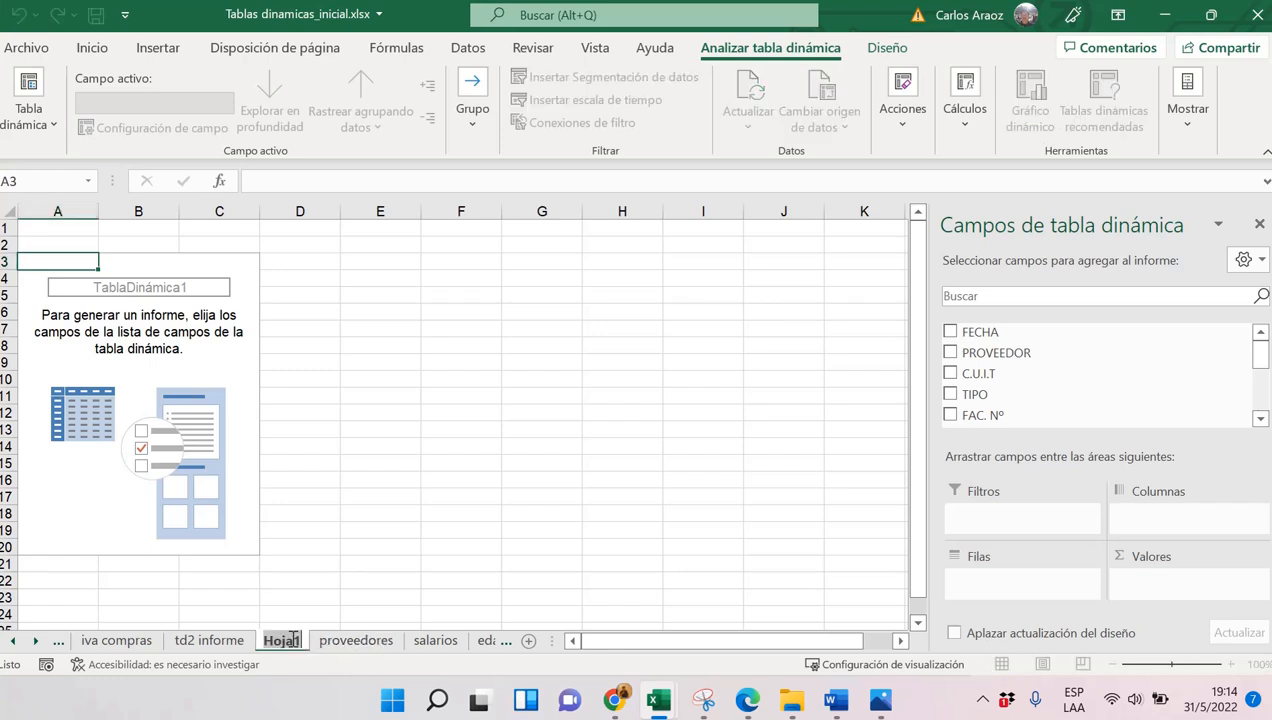
{"action": "type", "text": "repa"}
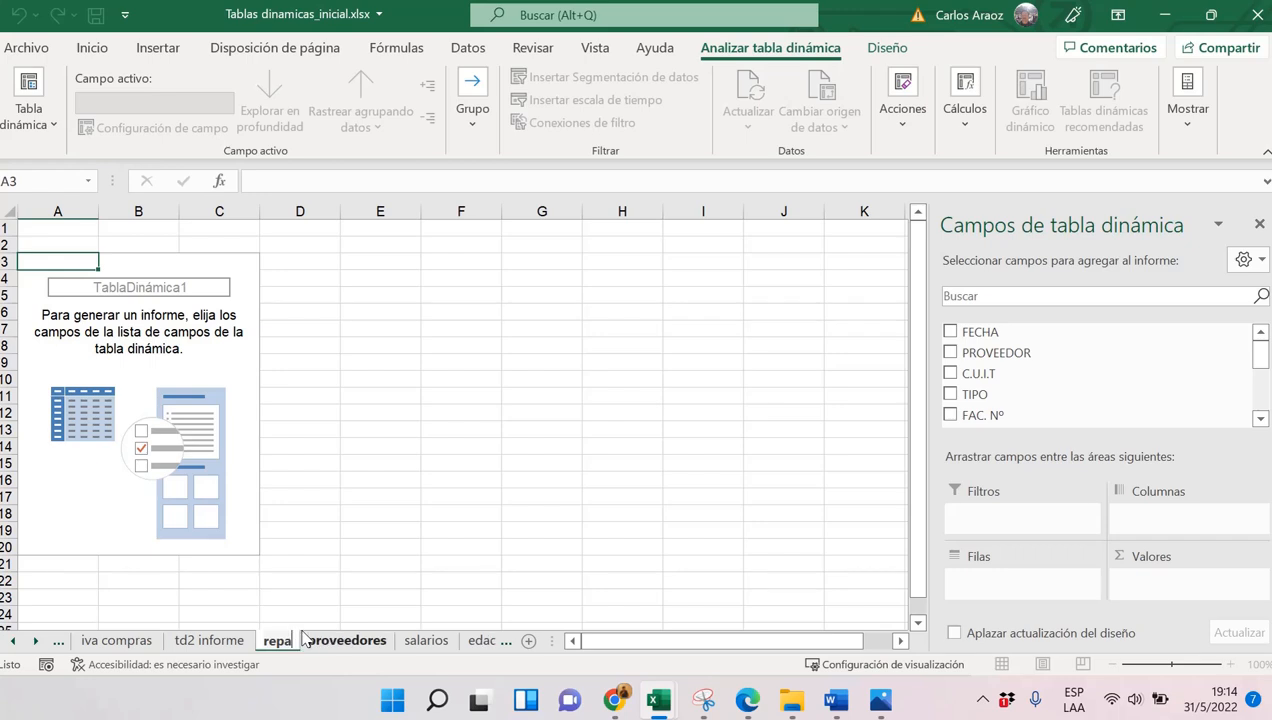
{"action": "type", "text": "so 1"}
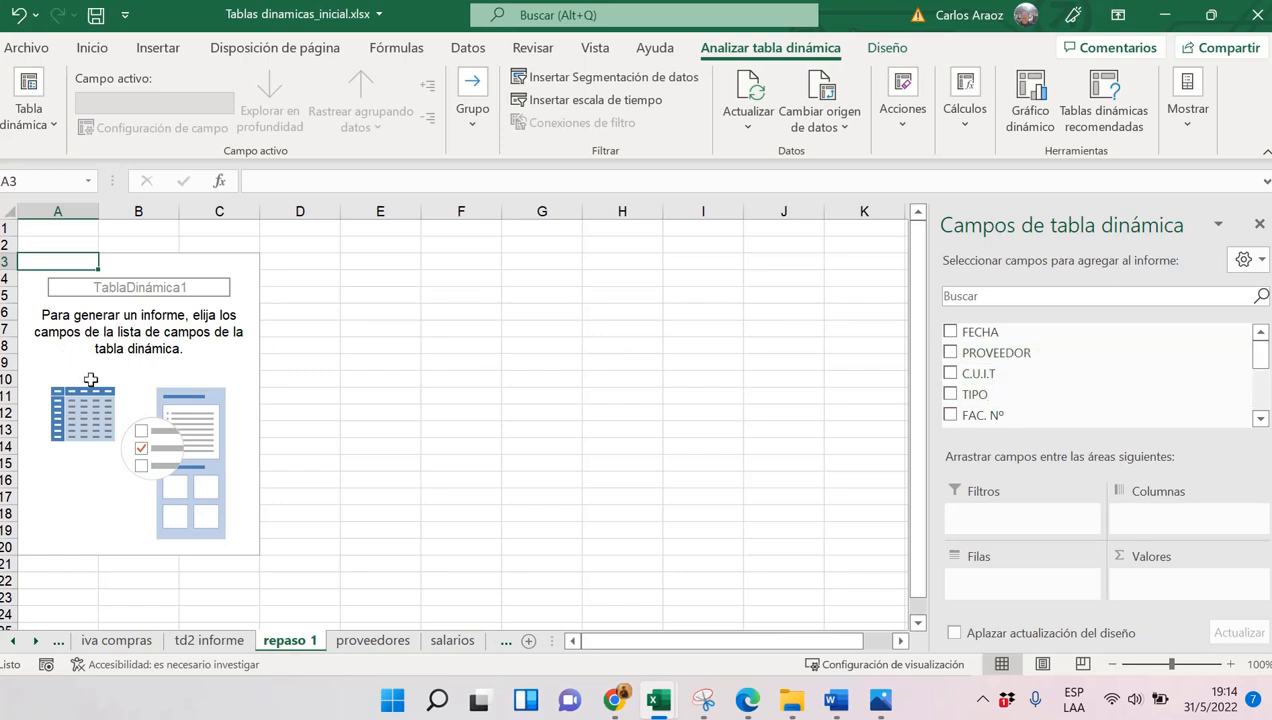
{"action": "left_click", "coordinate": [384, 325]}
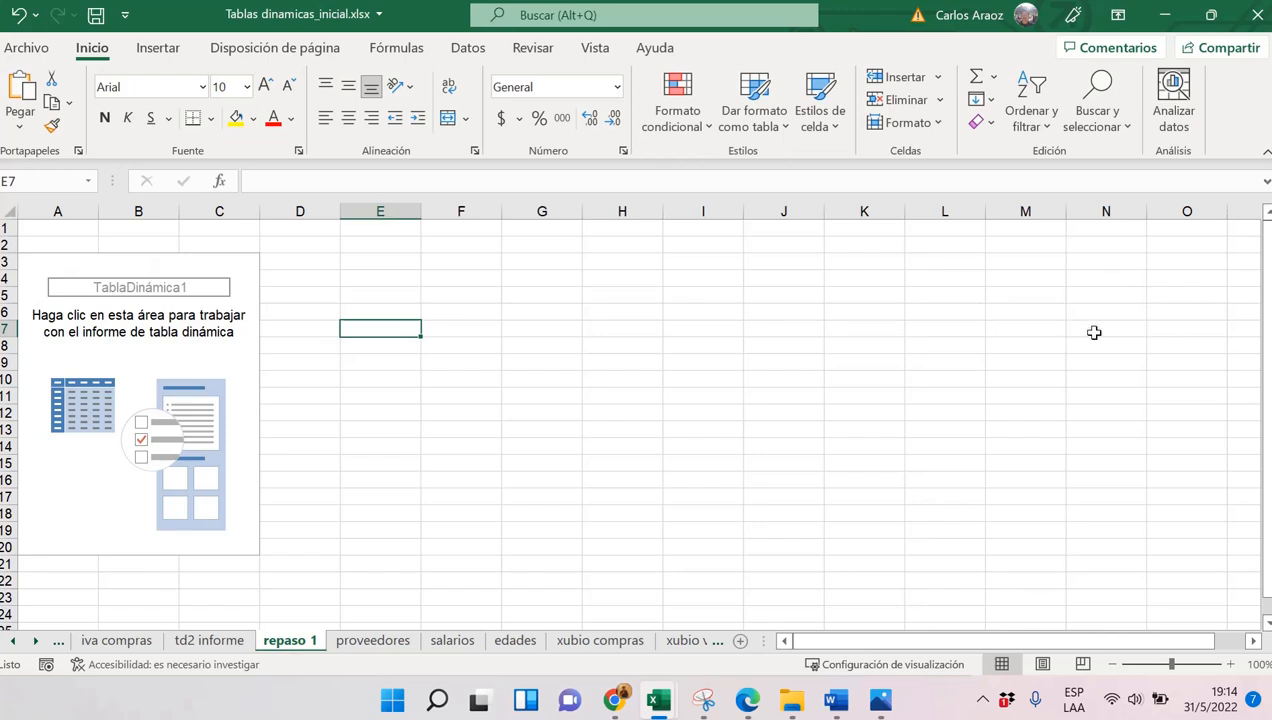
{"action": "left_click", "coordinate": [104, 346]}
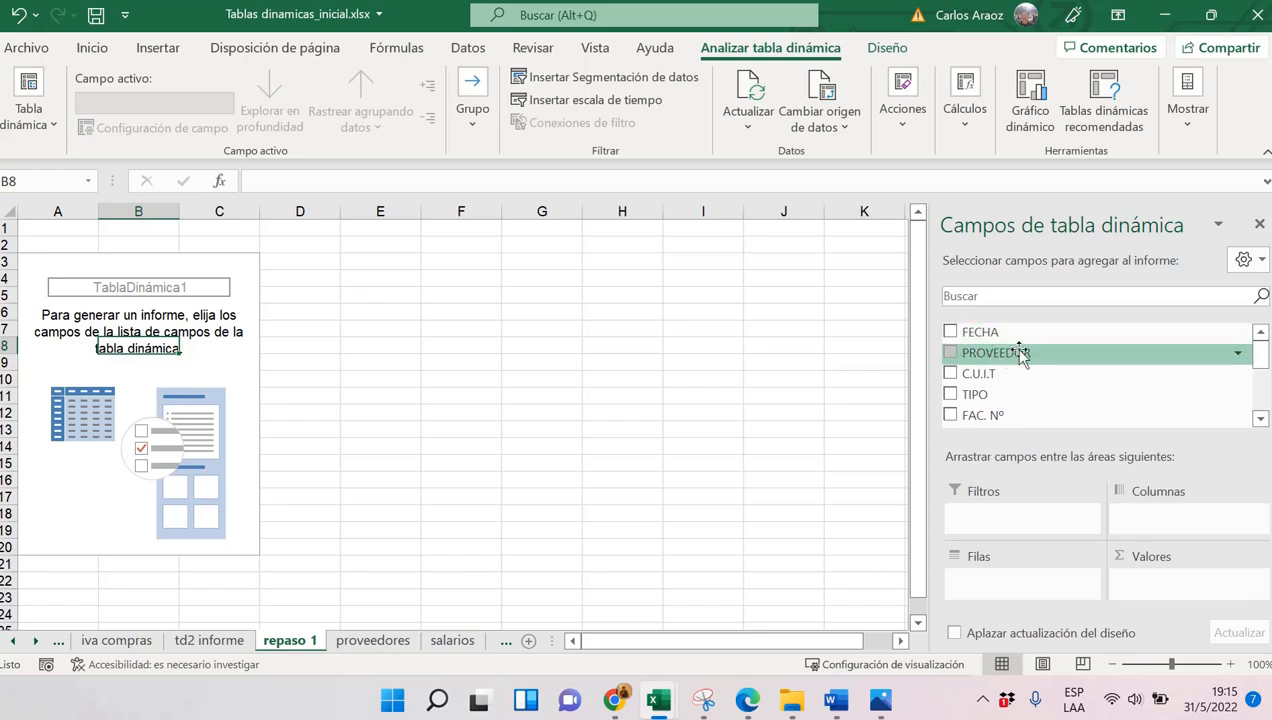
Put PROVEEDOR in the pivot rows and TOTAL in Valores as Suma de TOTAL
{"action": "left_click", "coordinate": [950, 354]}
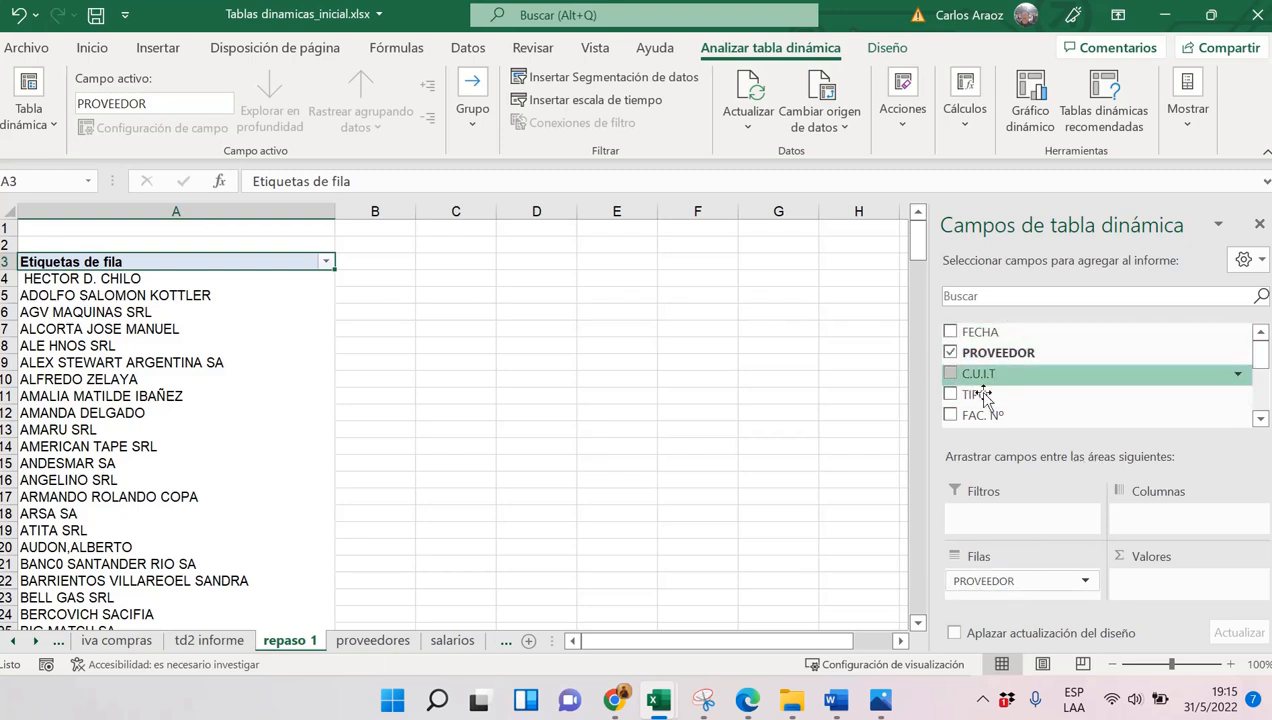
{"action": "scroll", "coordinate": [1261, 349], "scroll_direction": "down", "scroll_amount": 2}
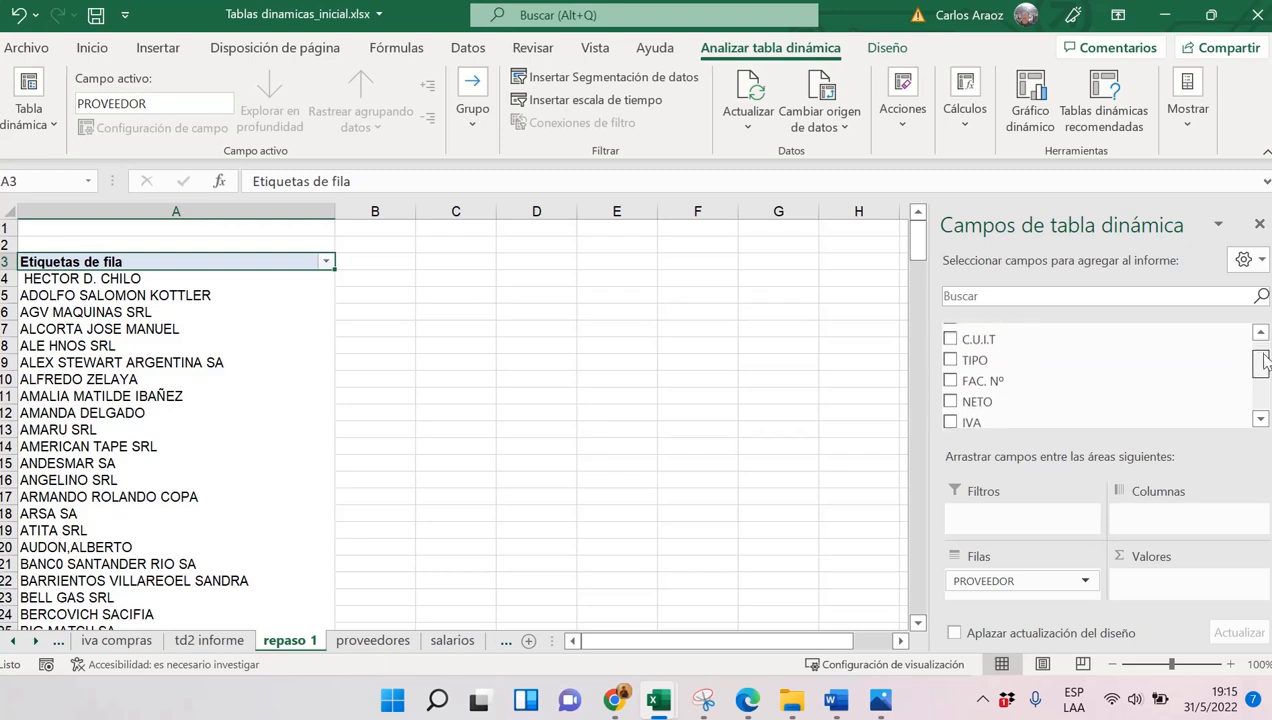
{"action": "scroll", "coordinate": [1261, 349], "scroll_direction": "up", "scroll_amount": 2}
{"action": "left_click_drag", "start_coordinate": [1265, 349], "coordinate": [1263, 369]}
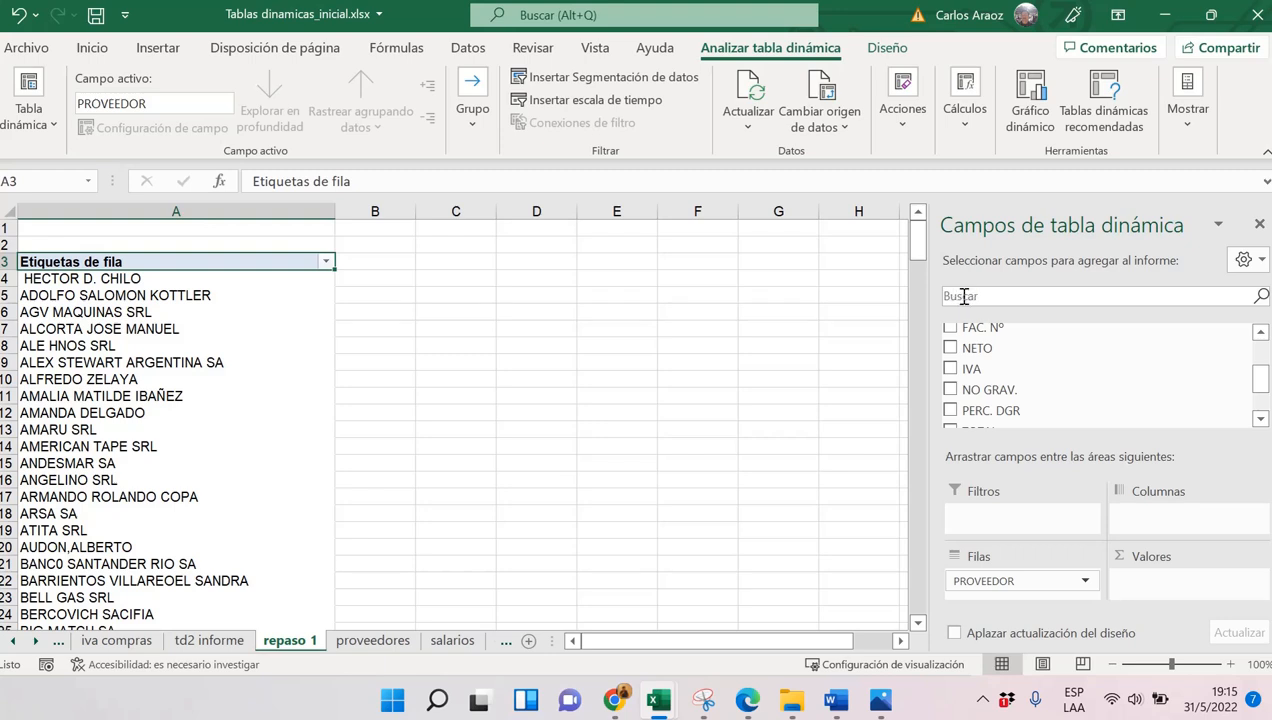
{"action": "left_click", "coordinate": [959, 297]}
{"action": "scroll", "coordinate": [1041, 372], "scroll_direction": "down", "scroll_amount": 1}
{"action": "scroll", "coordinate": [1041, 372], "scroll_direction": "up", "scroll_amount": 1}
{"action": "scroll", "coordinate": [1040, 370], "scroll_direction": "down", "scroll_amount": 1}
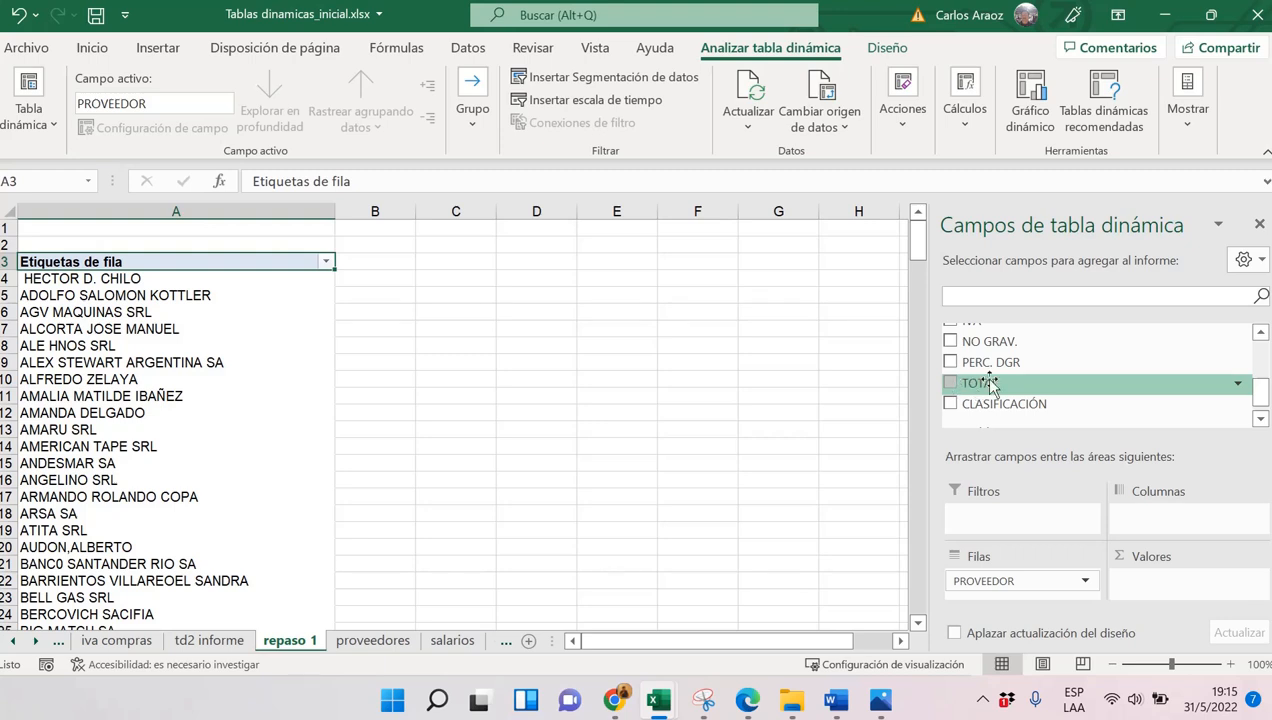
{"action": "left_click", "coordinate": [948, 382]}
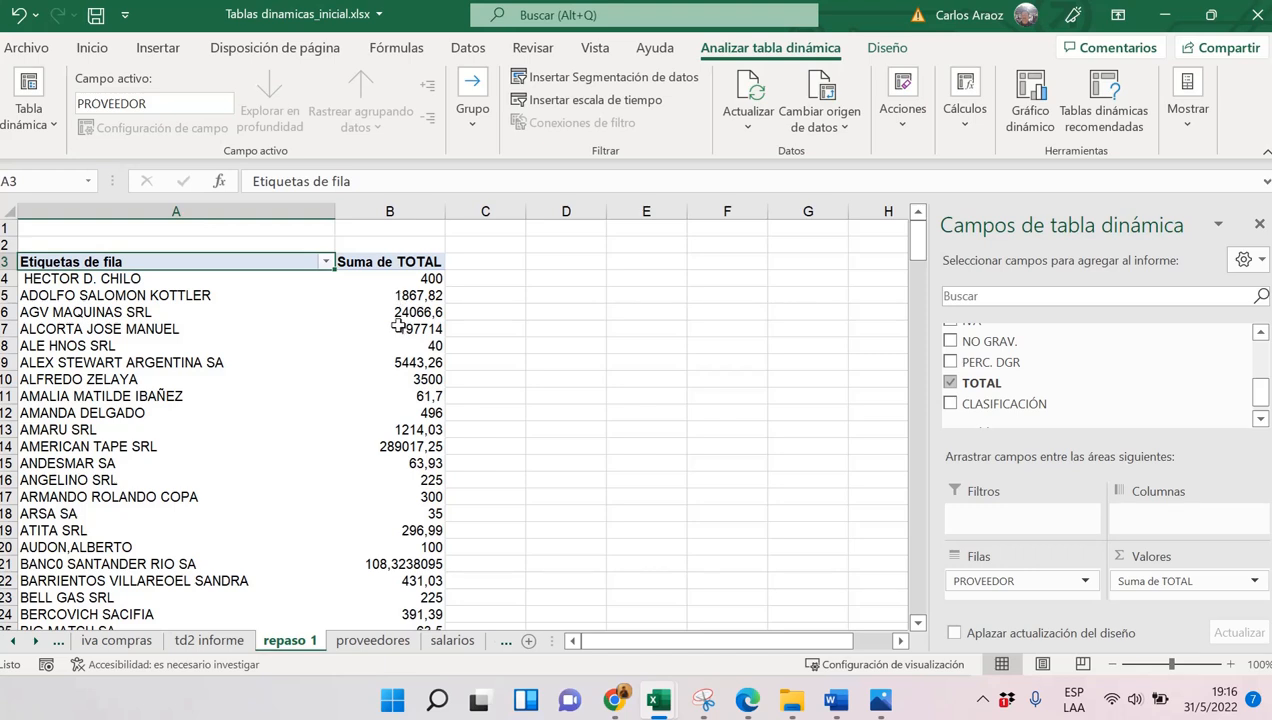
{"action": "left_click", "coordinate": [362, 261]}
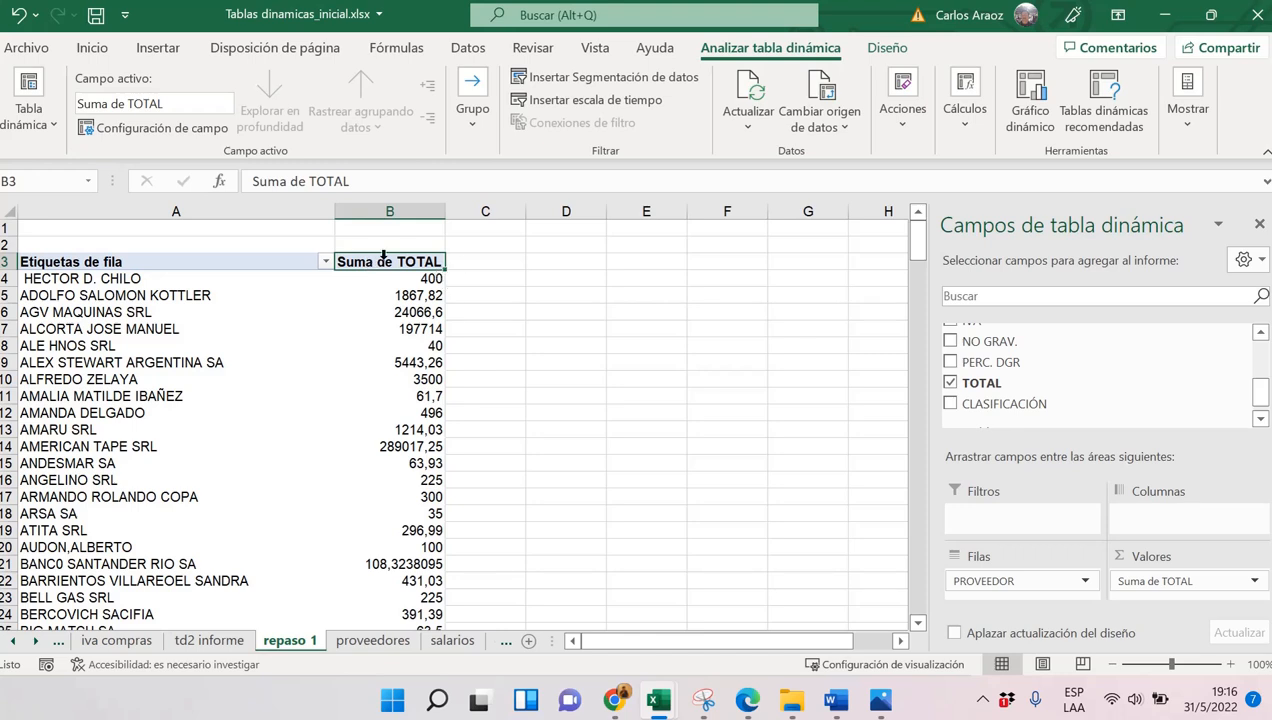
{"action": "left_click", "coordinate": [430, 280]}
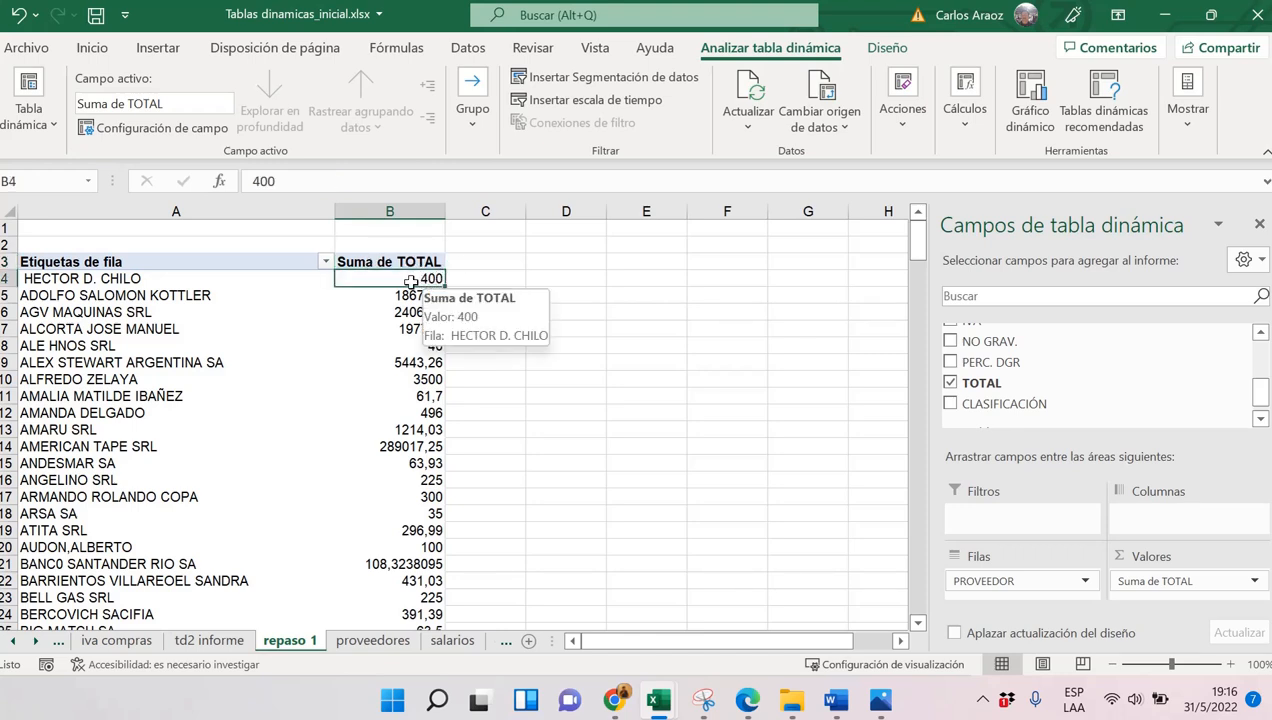
{"action": "left_click", "coordinate": [143, 282]}
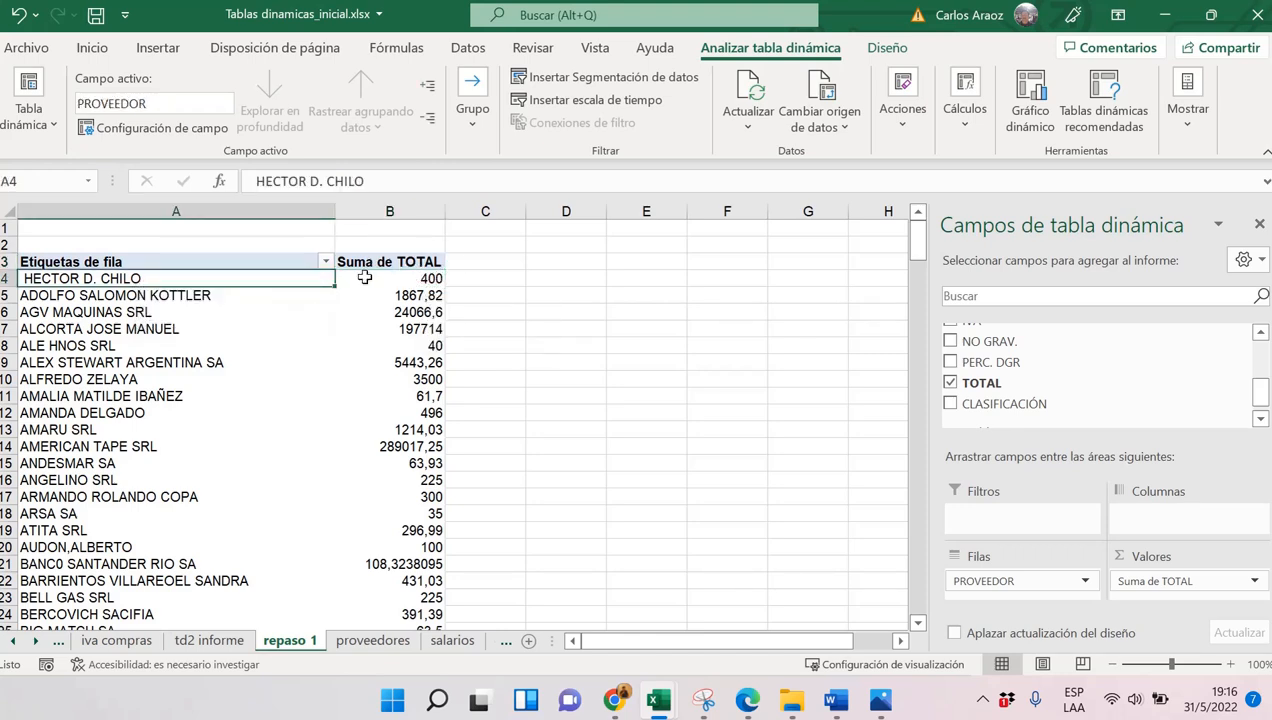
{"action": "left_click", "coordinate": [408, 279]}
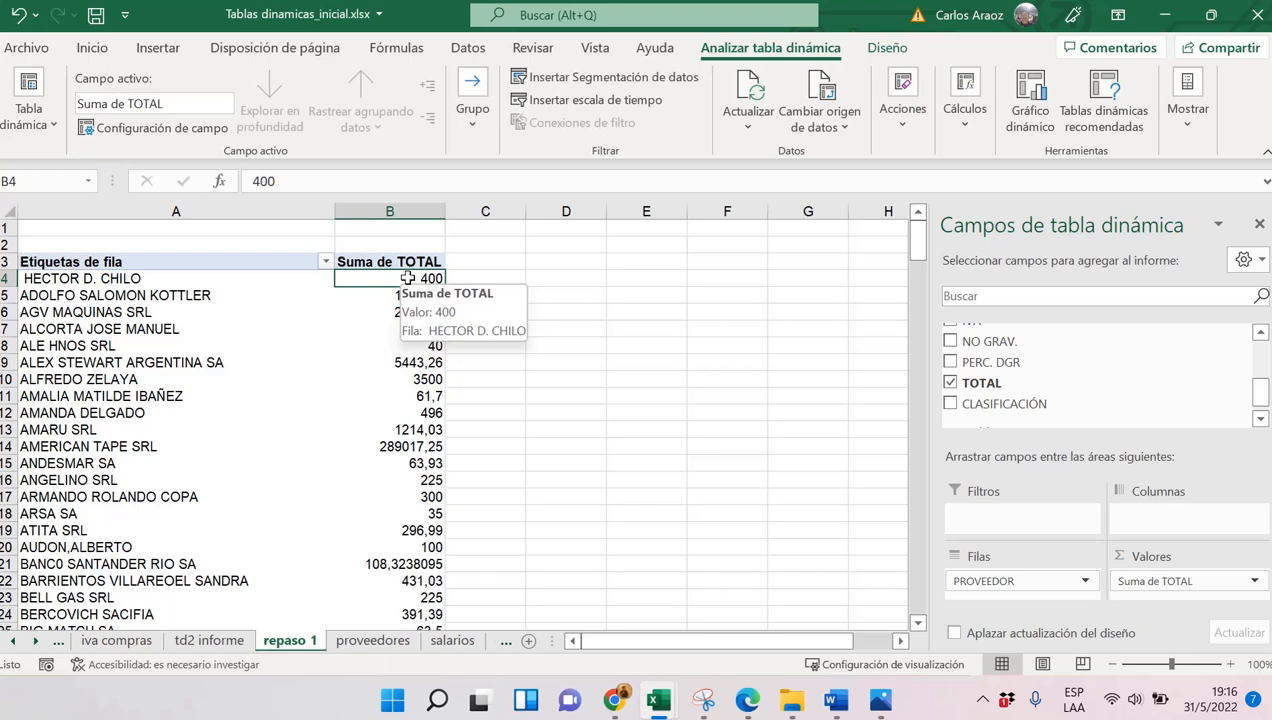
{"action": "left_click_drag", "start_coordinate": [185, 278], "coordinate": [375, 281]}
{"action": "mouse_move", "coordinate": [417, 466]}
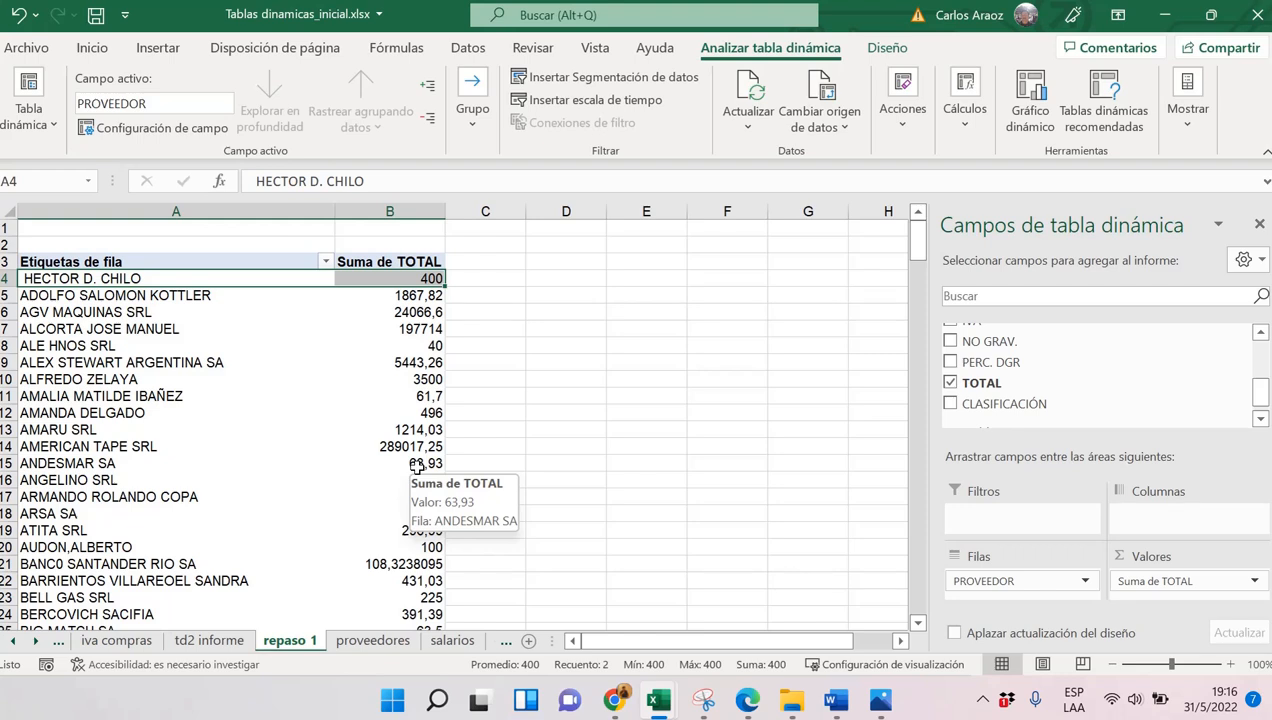
{"action": "left_click", "coordinate": [428, 293]}
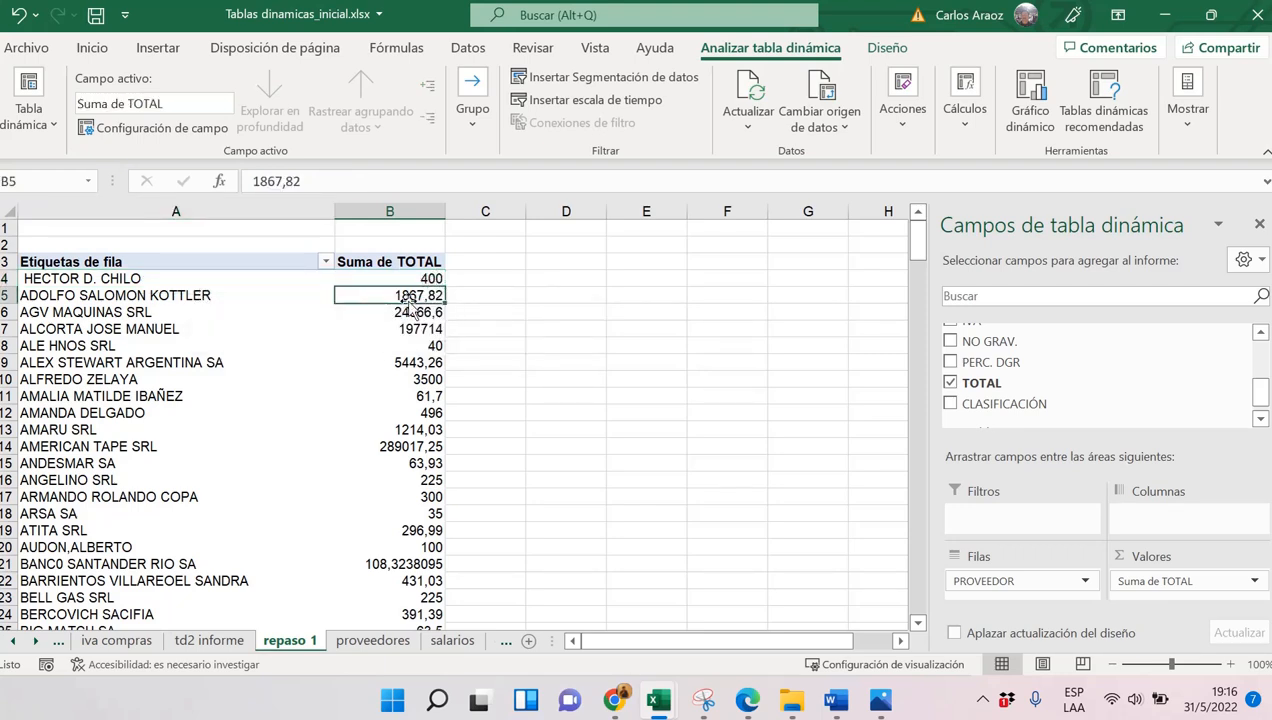
{"action": "left_click", "coordinate": [405, 313]}
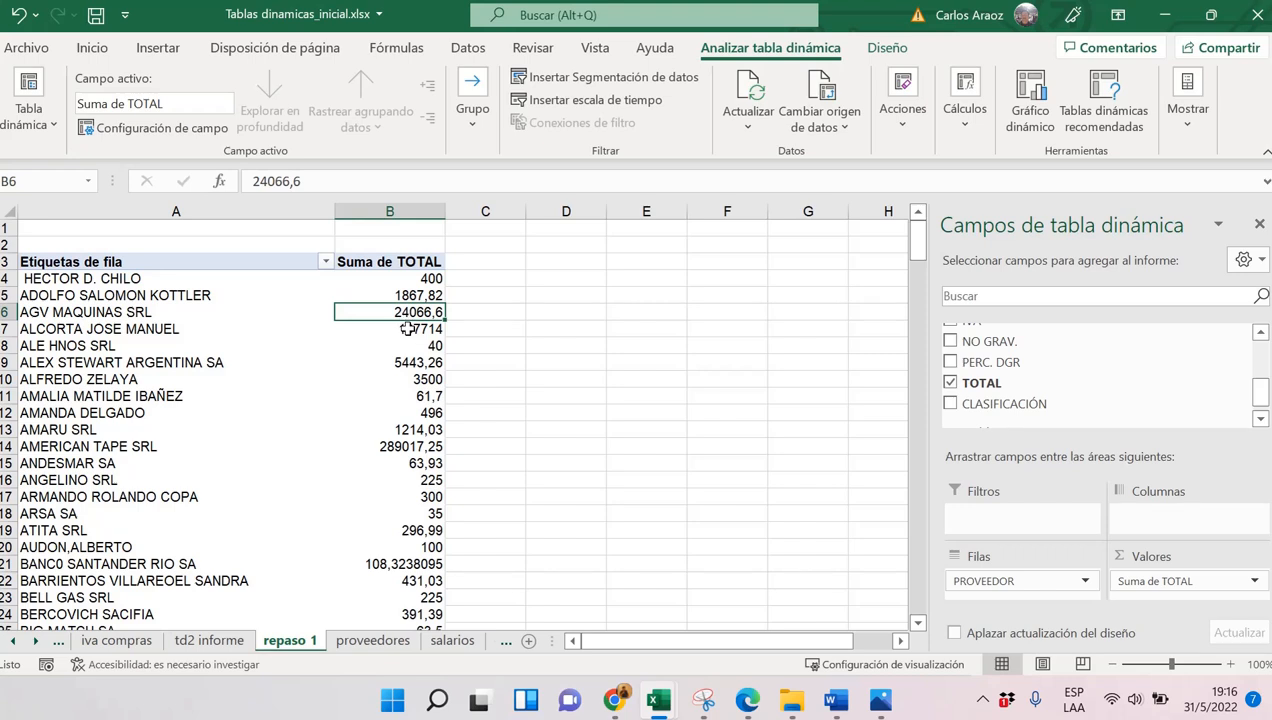
{"action": "left_click", "coordinate": [405, 328]}
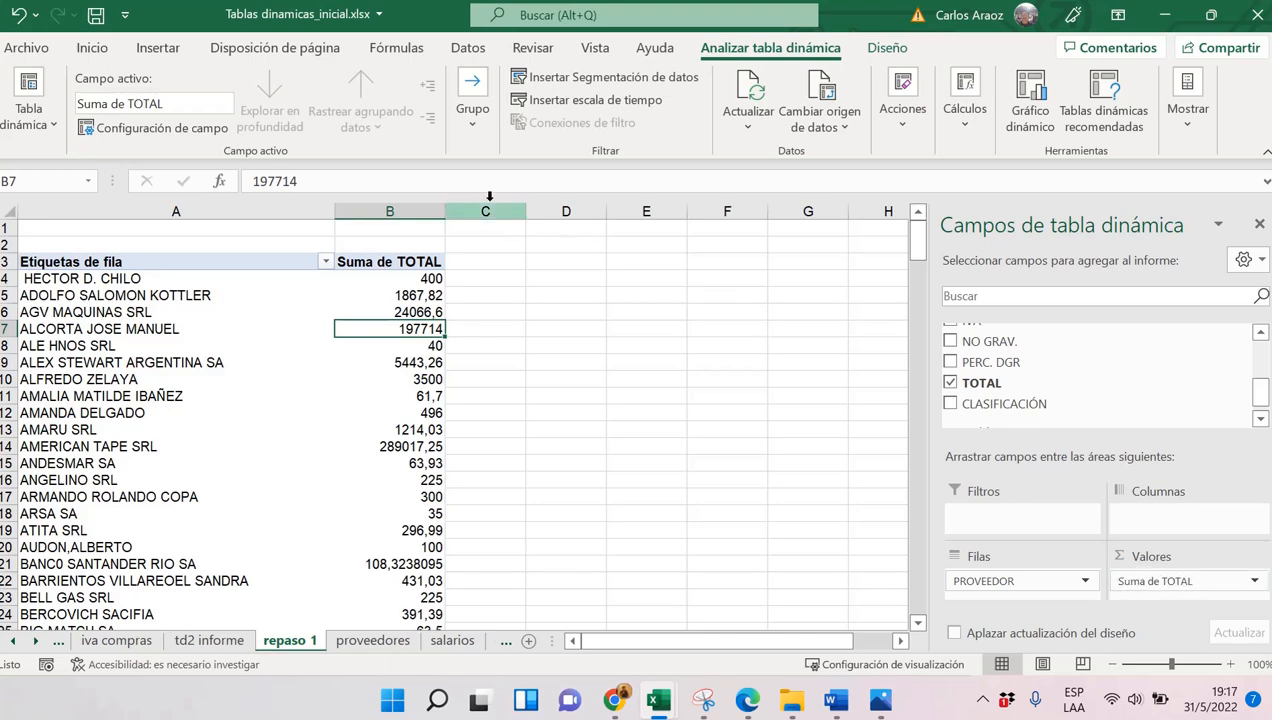
{"action": "left_click", "coordinate": [400, 381]}
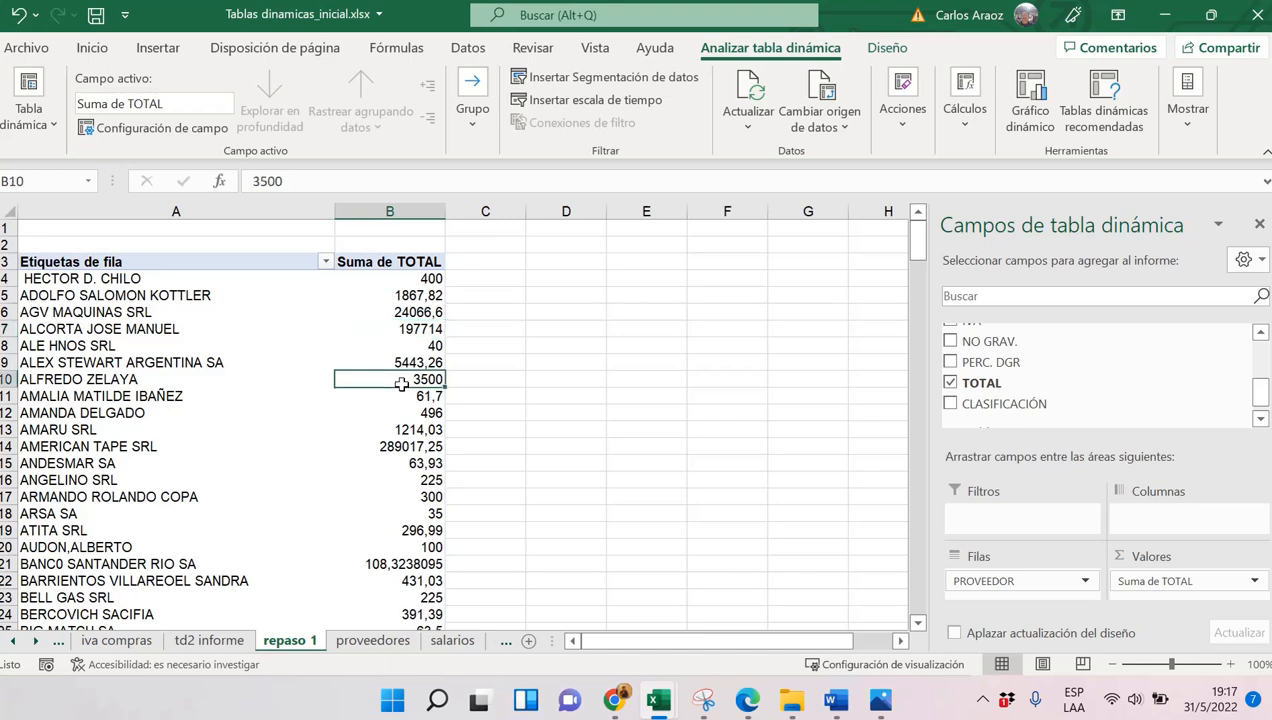
{"action": "left_click", "coordinate": [402, 329]}
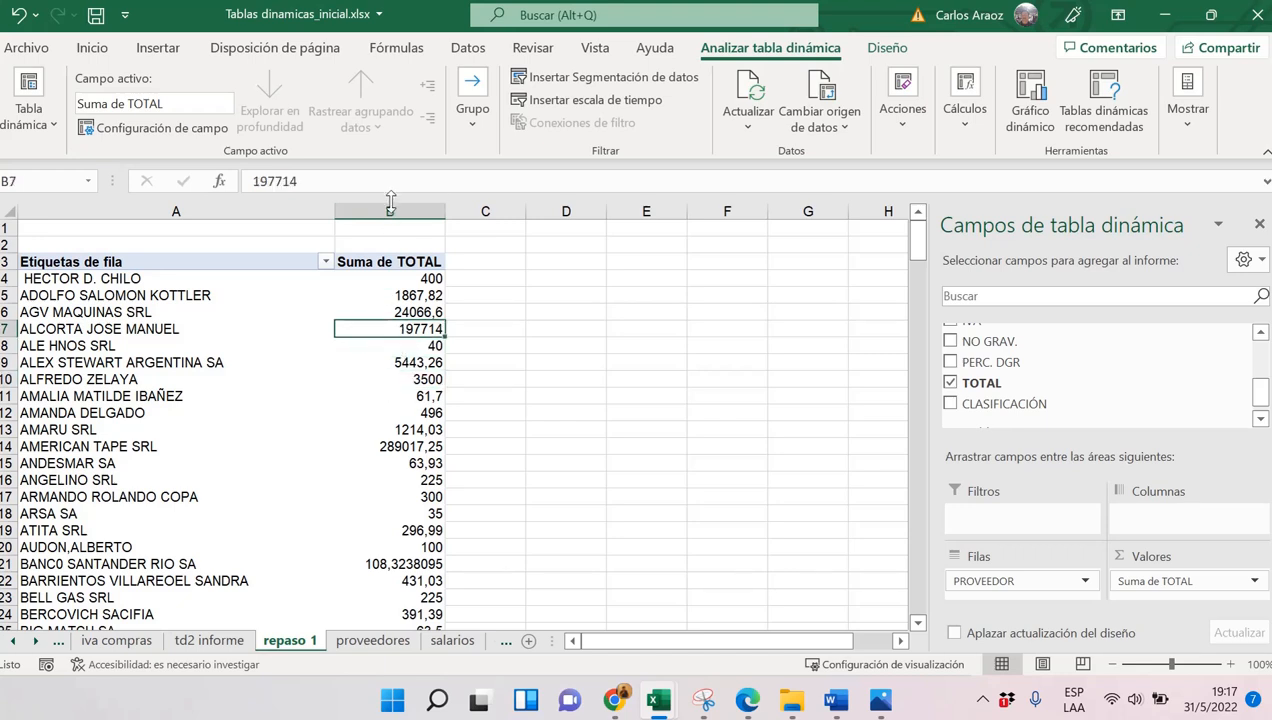
{"action": "left_click", "coordinate": [395, 426]}
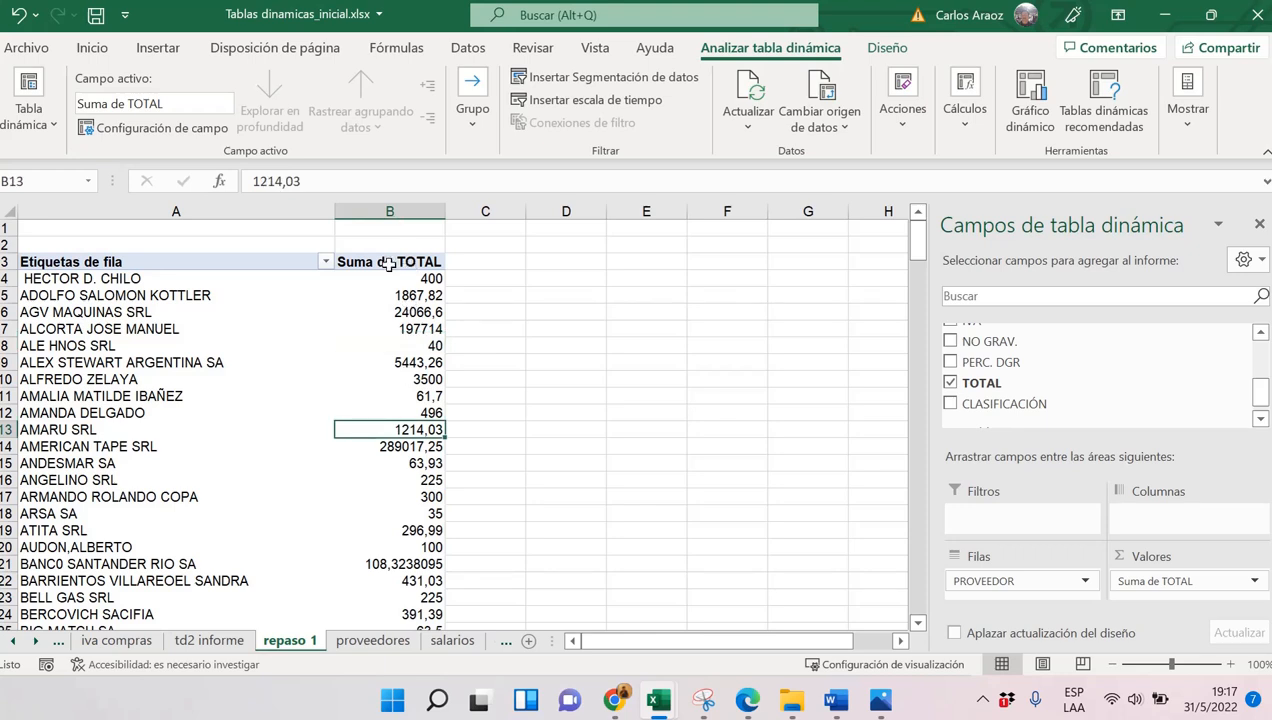
{"action": "mouse_move", "coordinate": [398, 429]}
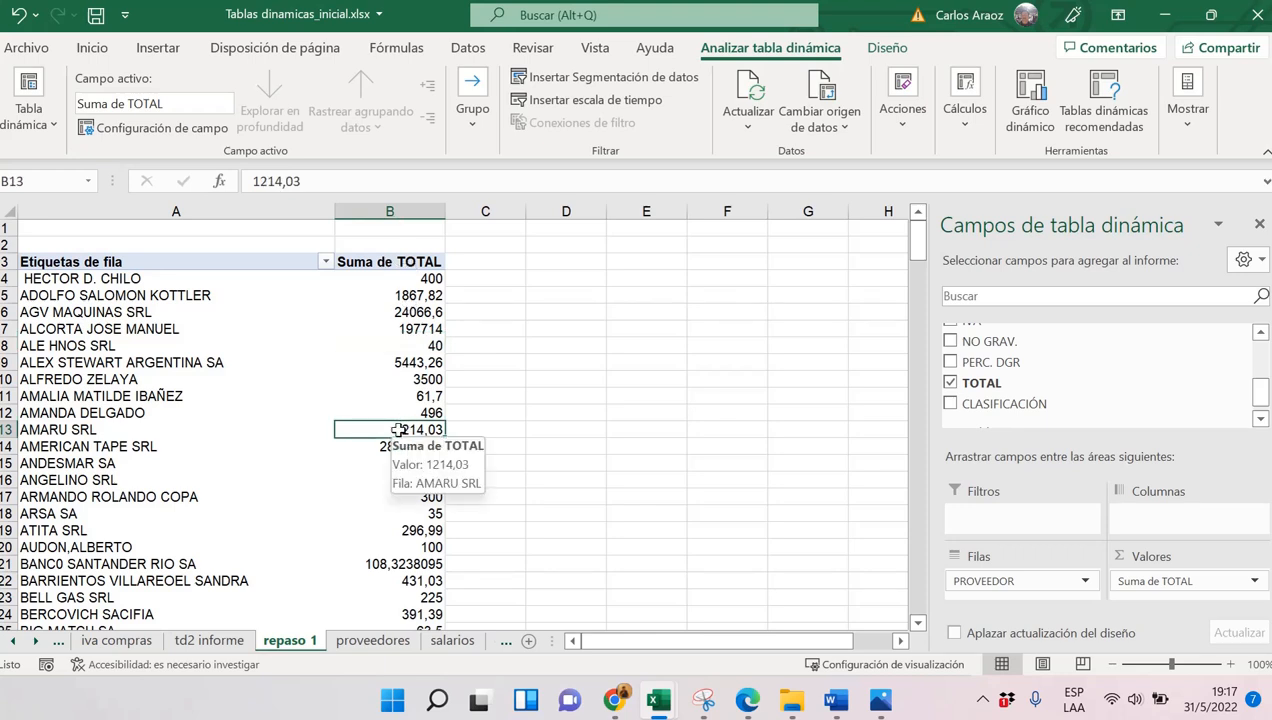
Sort the suppliers by Suma de TOTAL from largest to smallest
{"action": "right_click", "coordinate": [399, 430]}
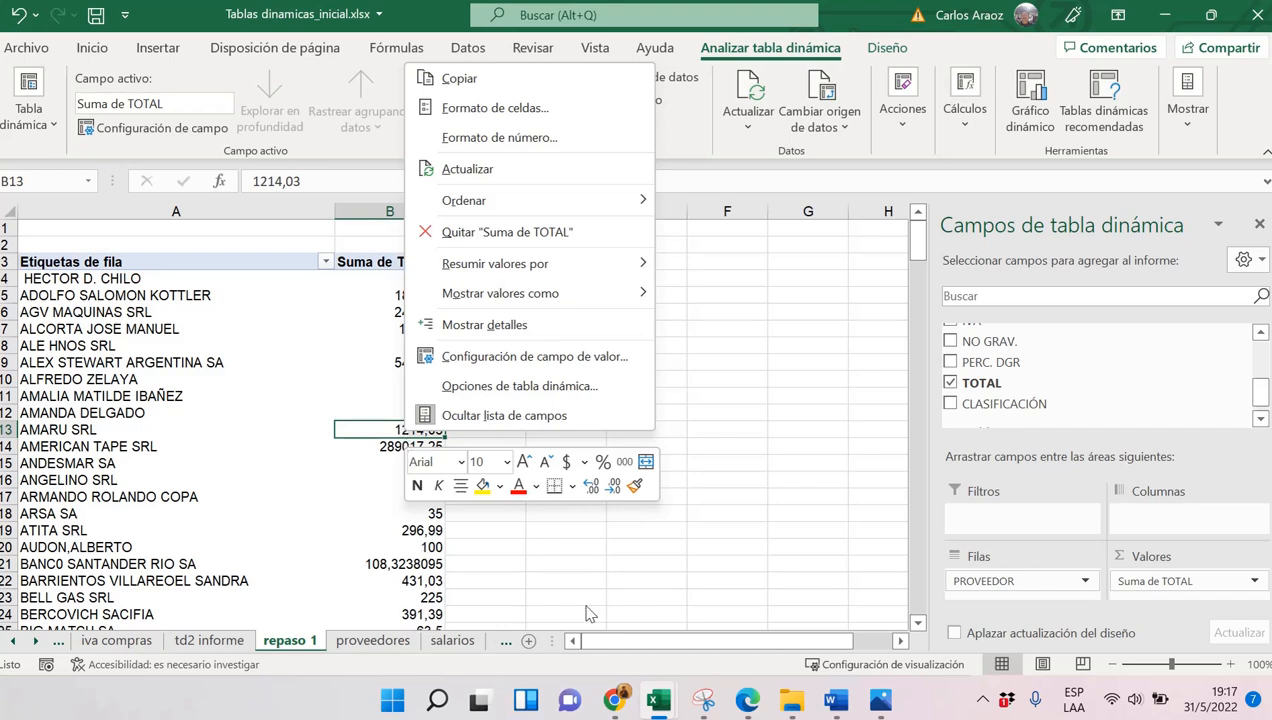
{"action": "mouse_move", "coordinate": [612, 702]}
{"action": "left_click", "coordinate": [510, 614]}
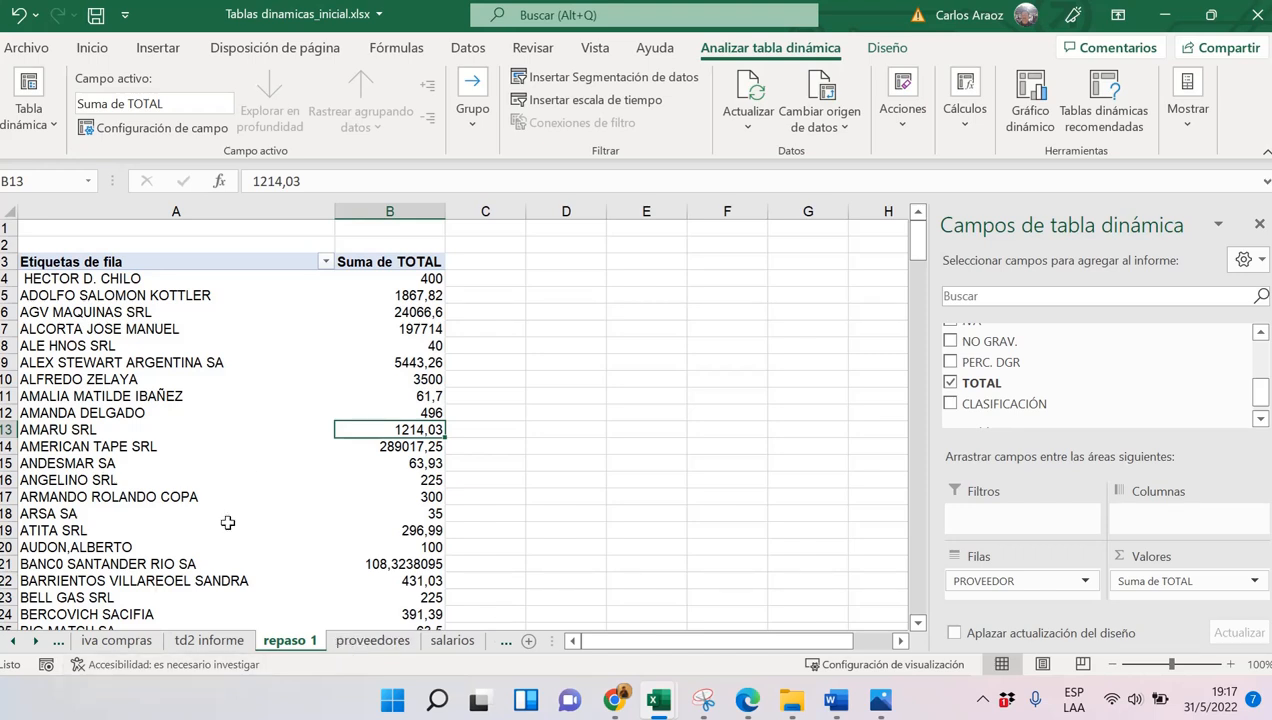
{"action": "right_click", "coordinate": [412, 429]}
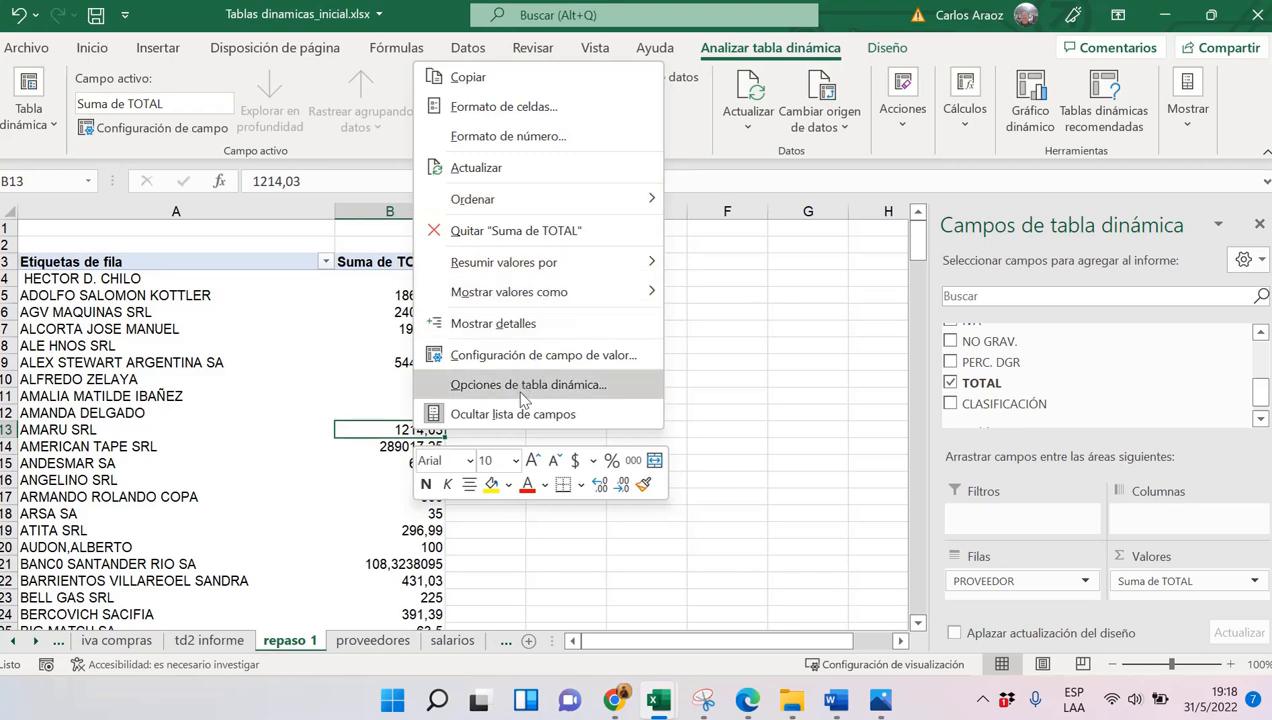
{"action": "mouse_move", "coordinate": [509, 273]}
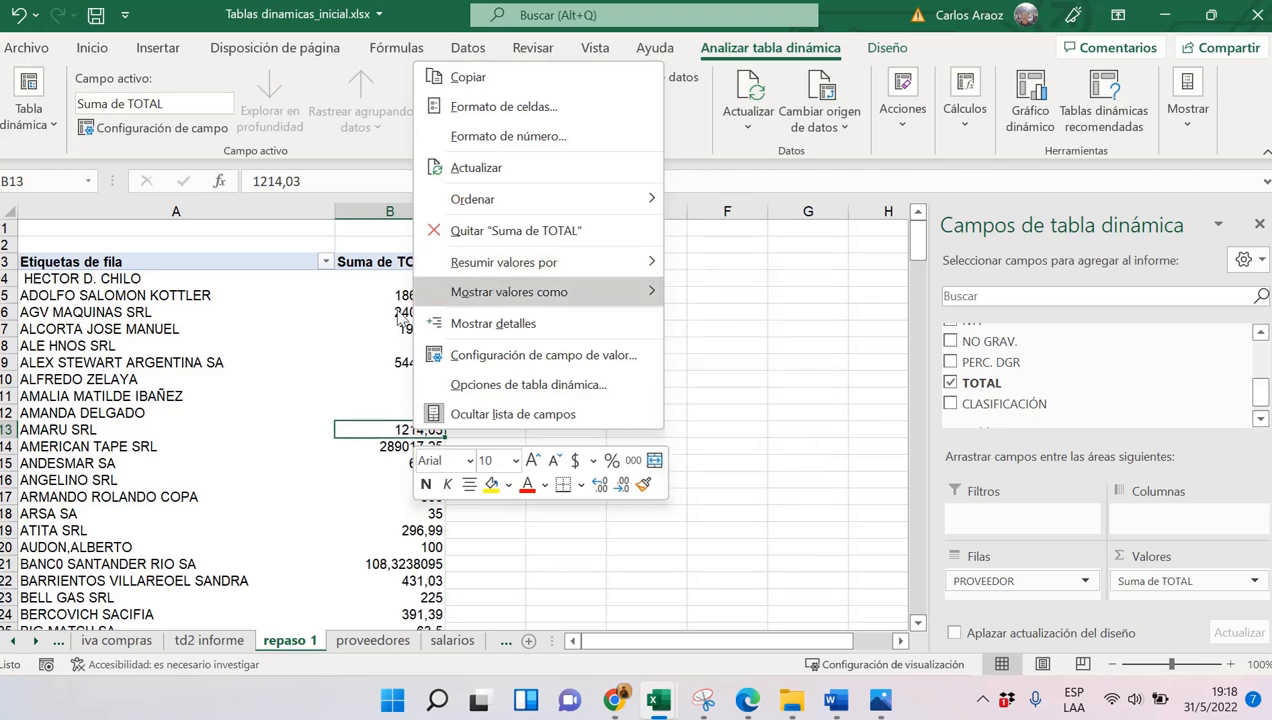
{"action": "mouse_move", "coordinate": [620, 291]}
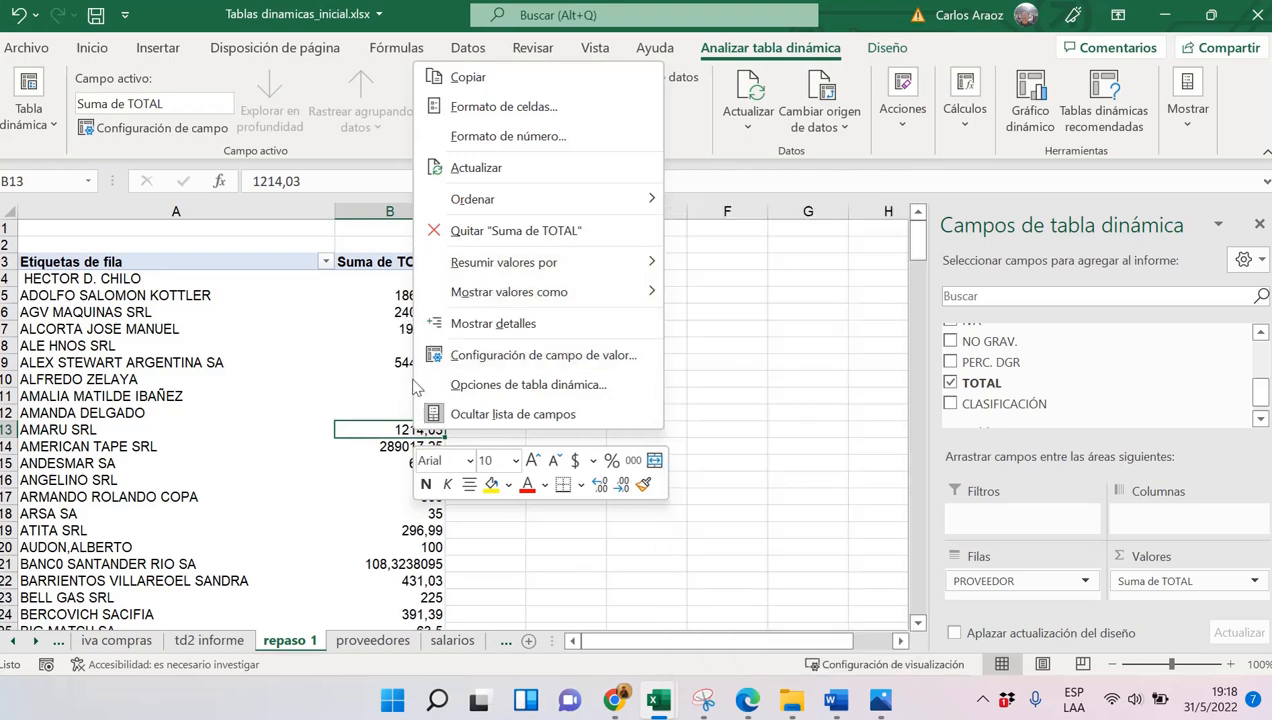
{"action": "mouse_move", "coordinate": [491, 206]}
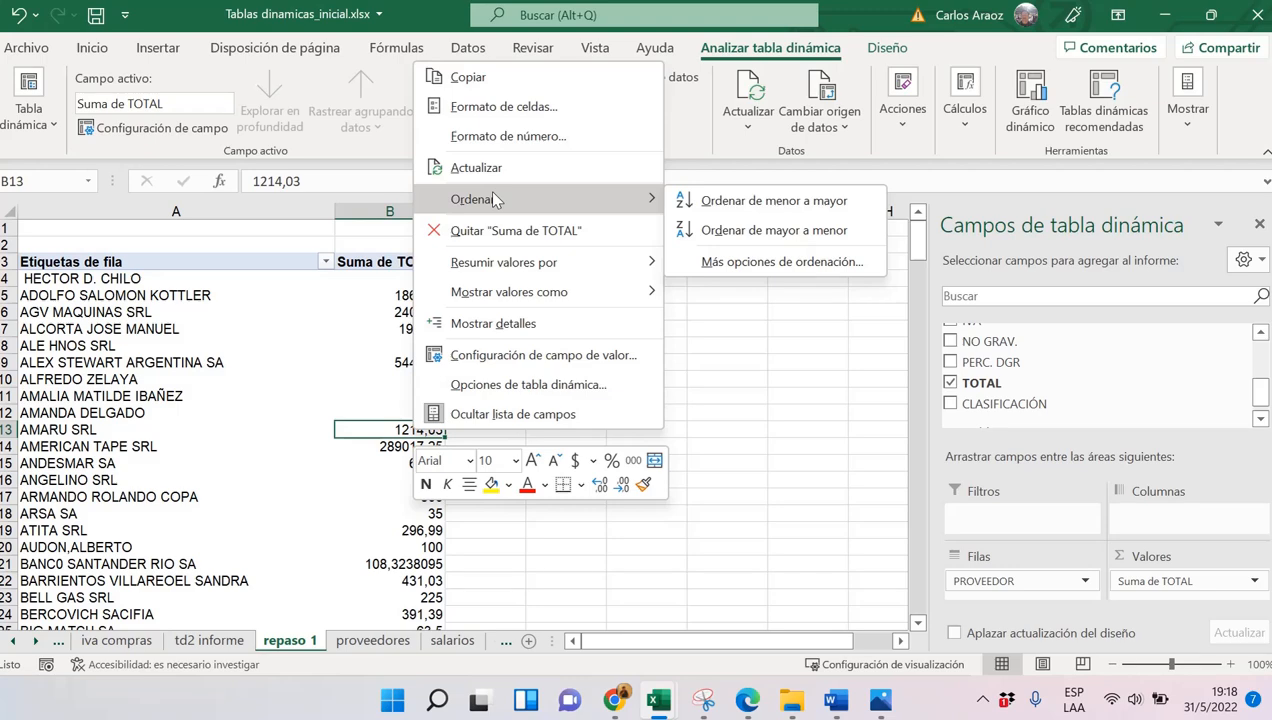
{"action": "left_click", "coordinate": [777, 232]}
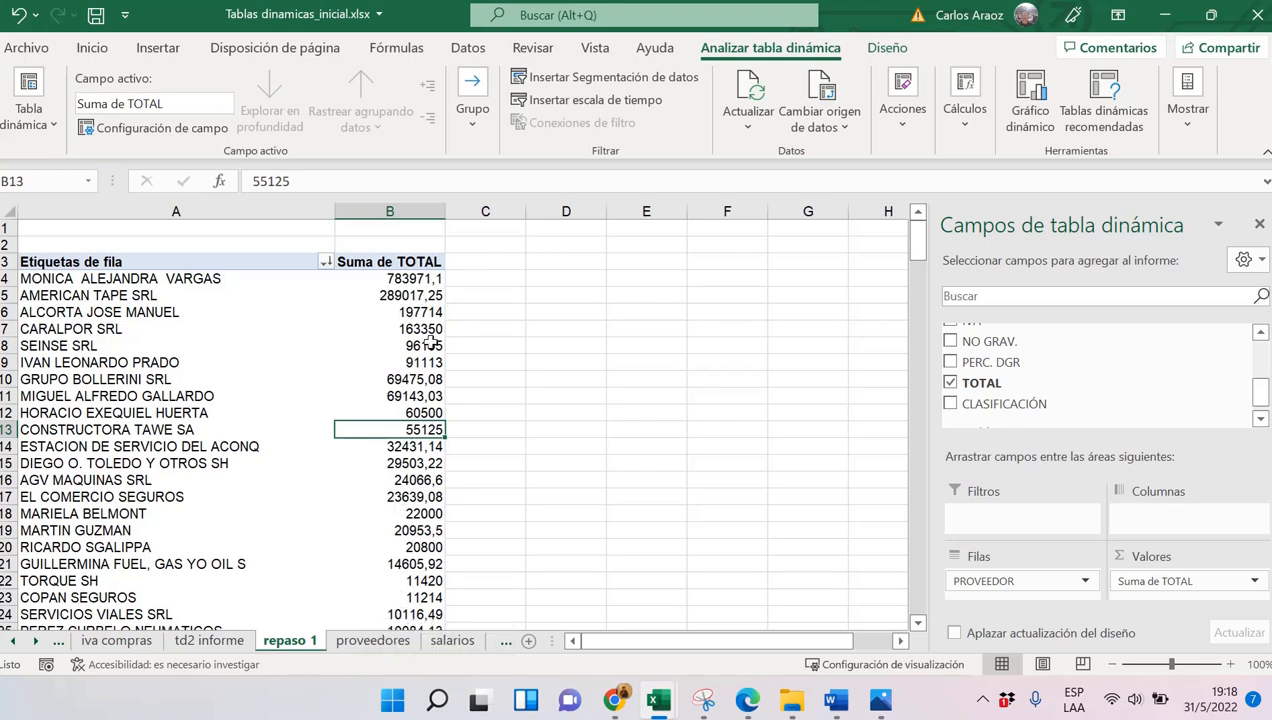
Format the Suma de TOTAL values as Moneda currency with two decimals
{"action": "left_click", "coordinate": [416, 298]}
{"action": "right_click", "coordinate": [416, 298]}
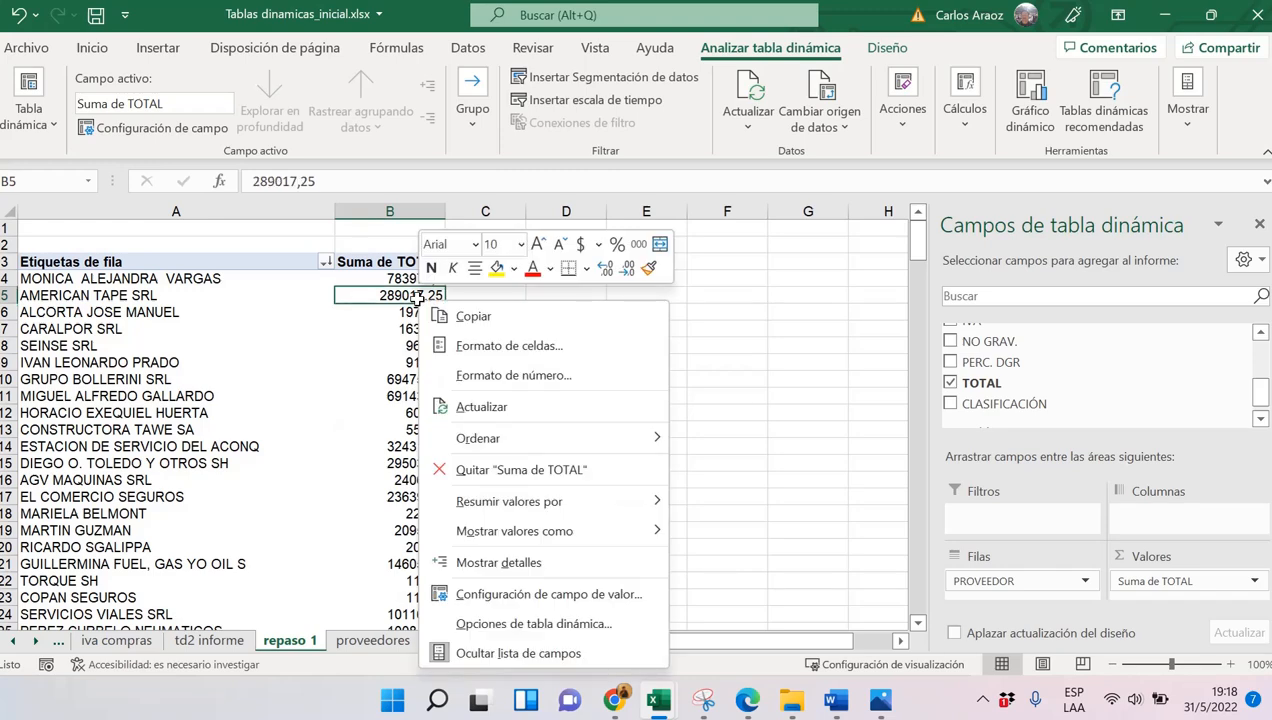
{"action": "left_click", "coordinate": [544, 385]}
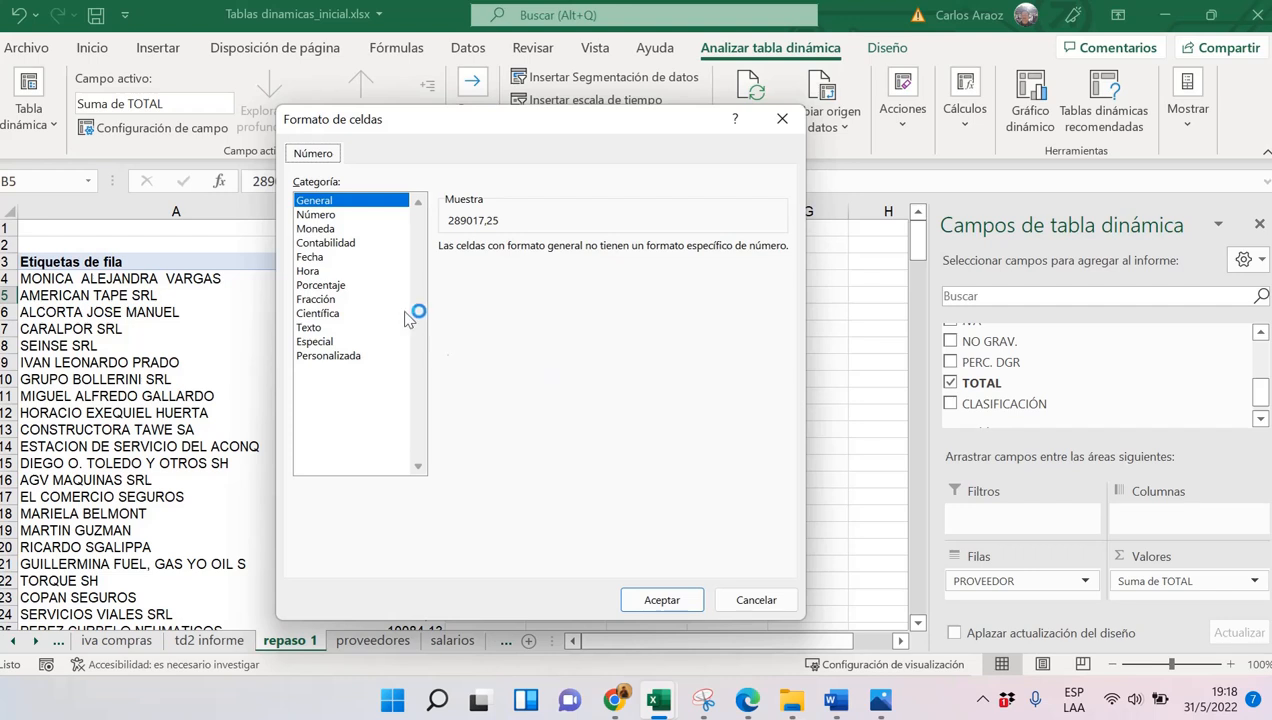
{"action": "left_click", "coordinate": [318, 243]}
{"action": "left_click", "coordinate": [320, 229]}
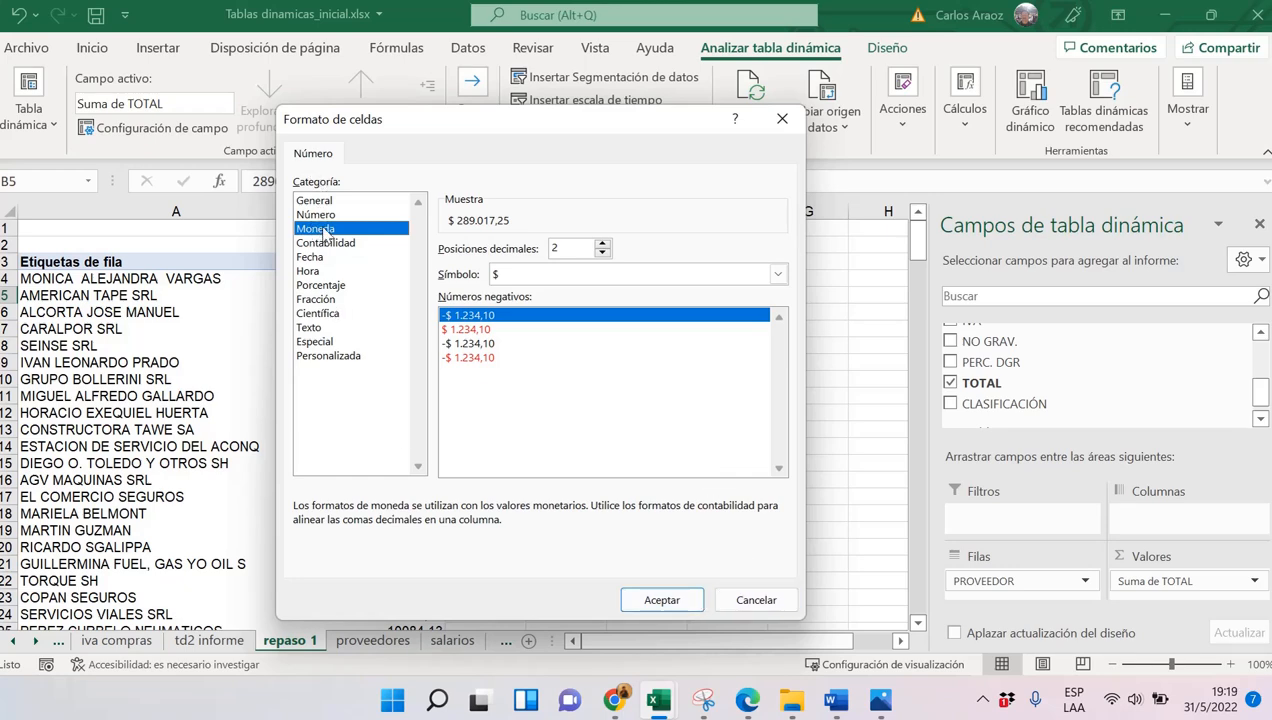
{"action": "key", "text": "Return"}
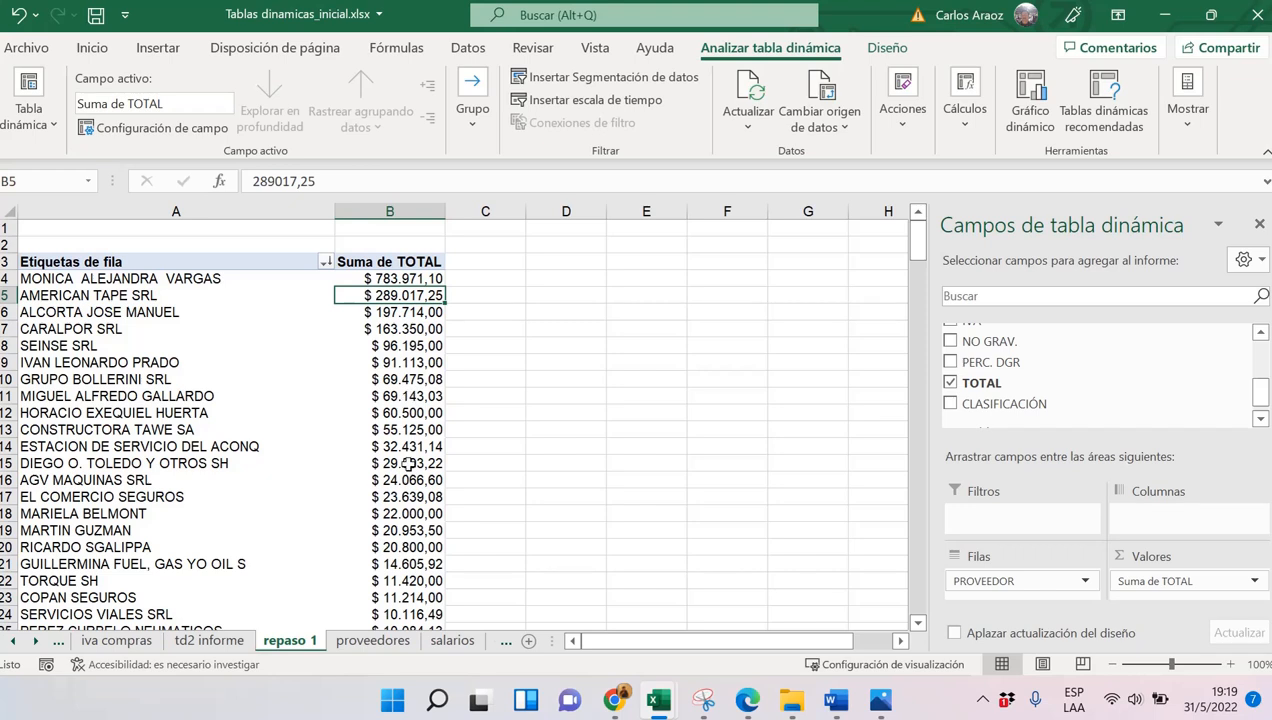
{"action": "left_click", "coordinate": [382, 262]}
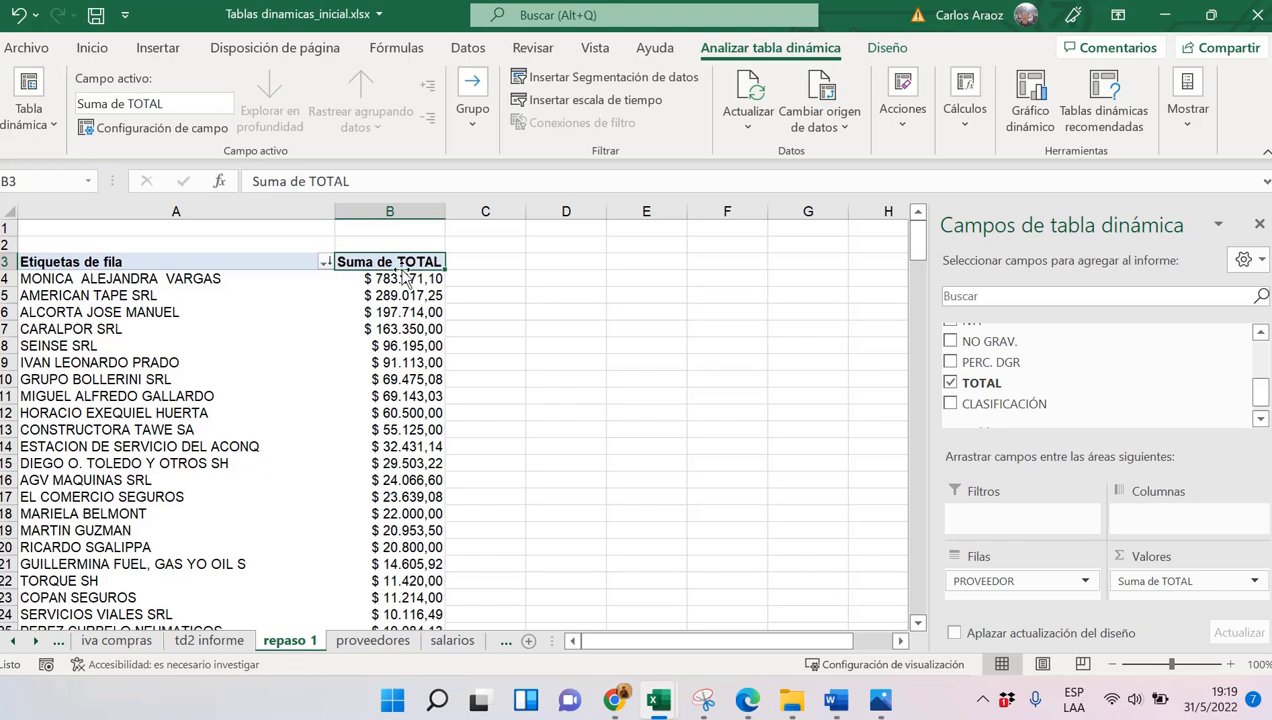
Retitle the value column heading 'total', dismissing the name-already-exists warning
{"action": "type", "text": "total"}
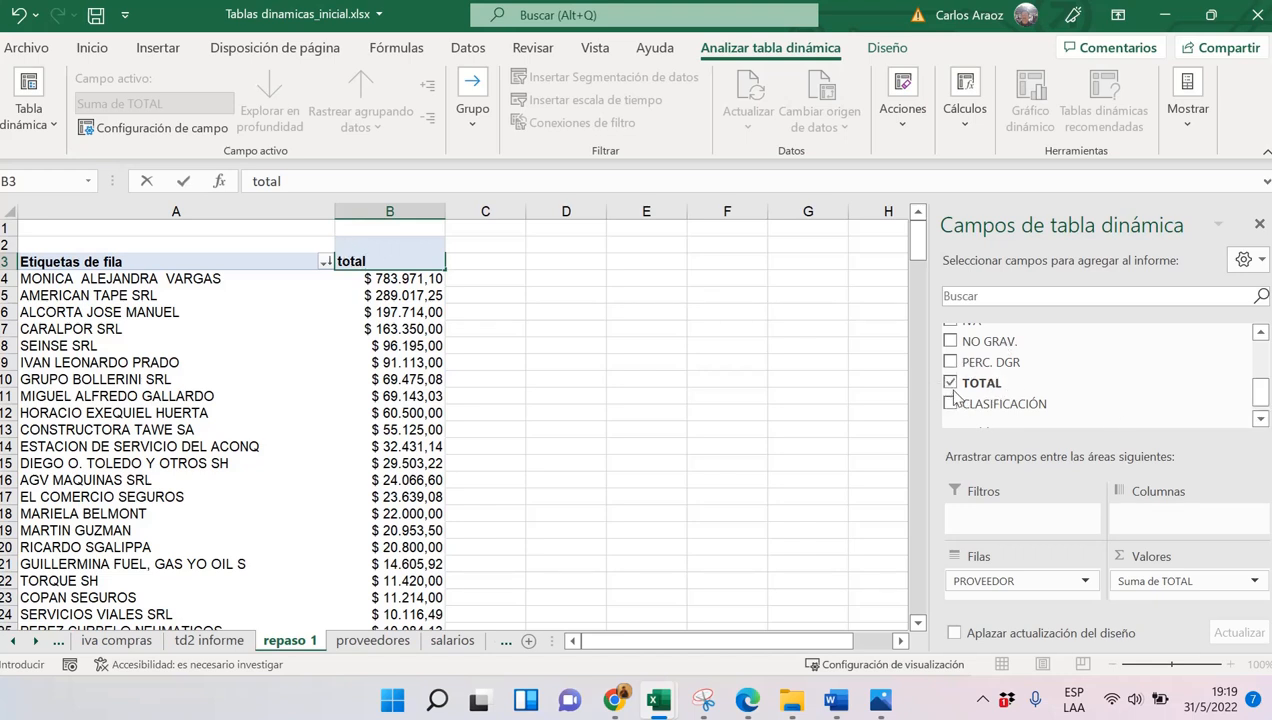
{"action": "key", "text": "Return"}
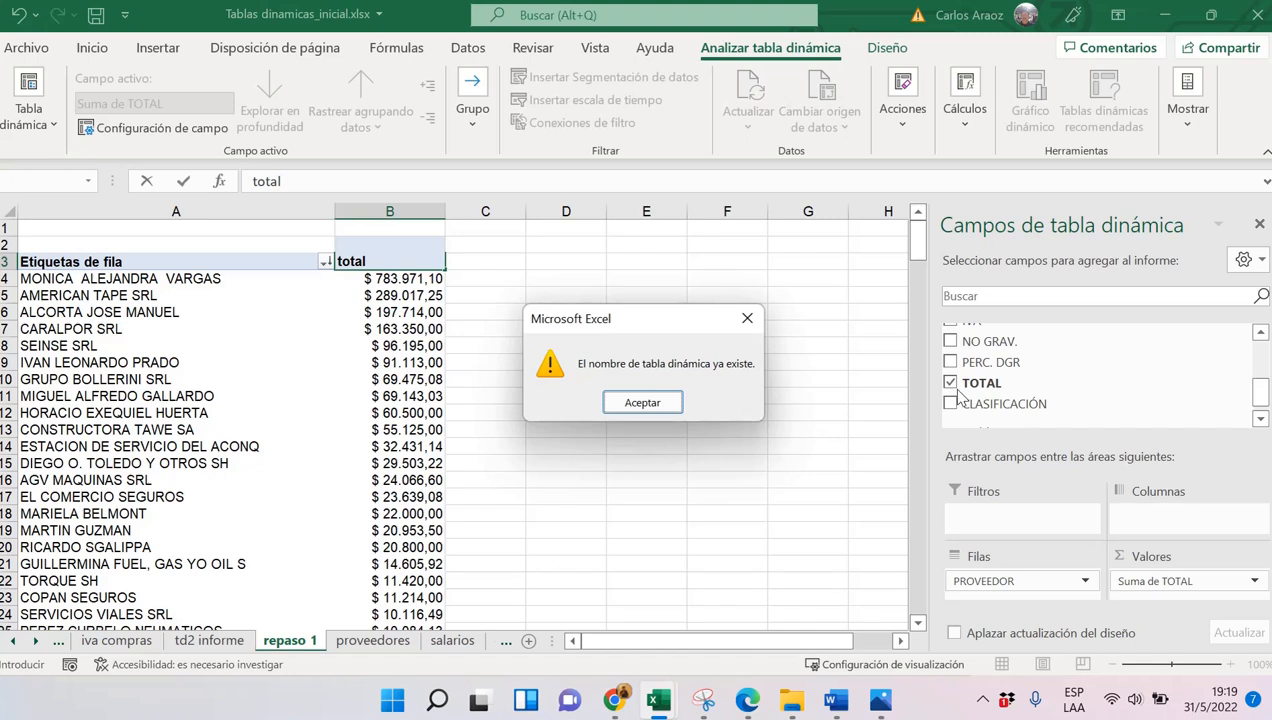
{"action": "left_click", "coordinate": [643, 405]}
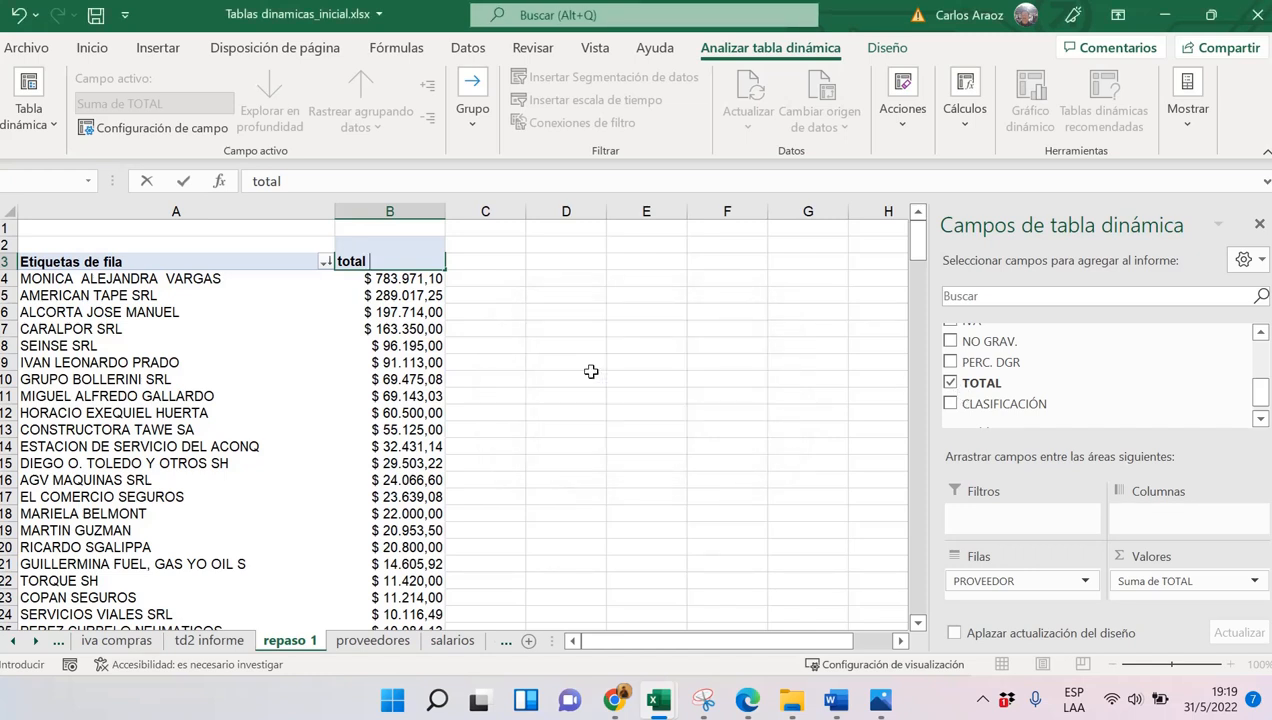
{"action": "key", "text": "Return"}
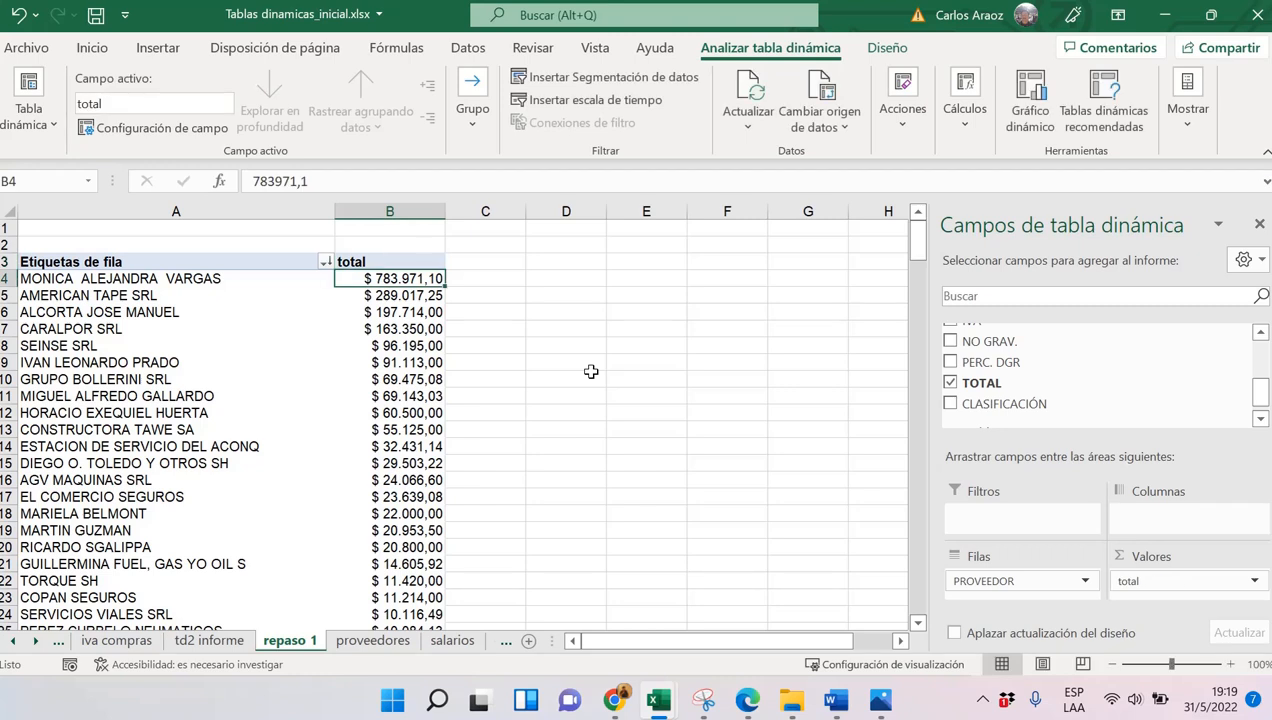
{"action": "left_click", "coordinate": [325, 263]}
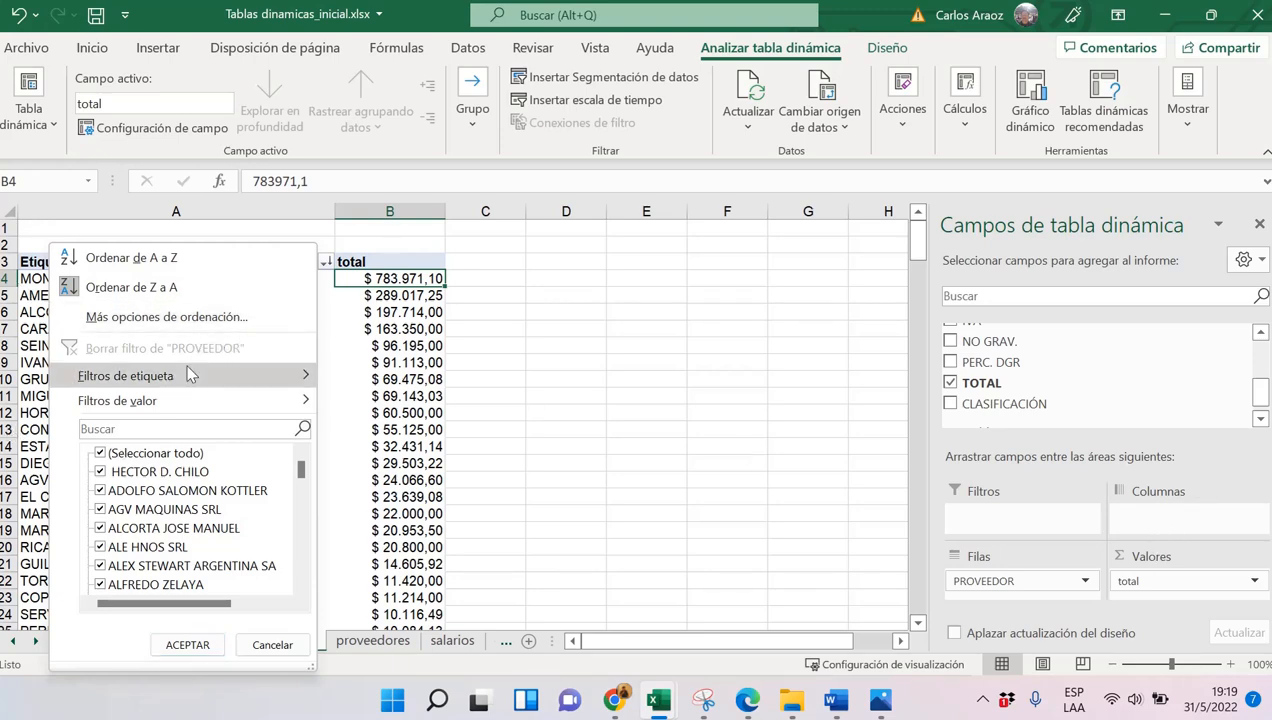
{"action": "mouse_move", "coordinate": [184, 405]}
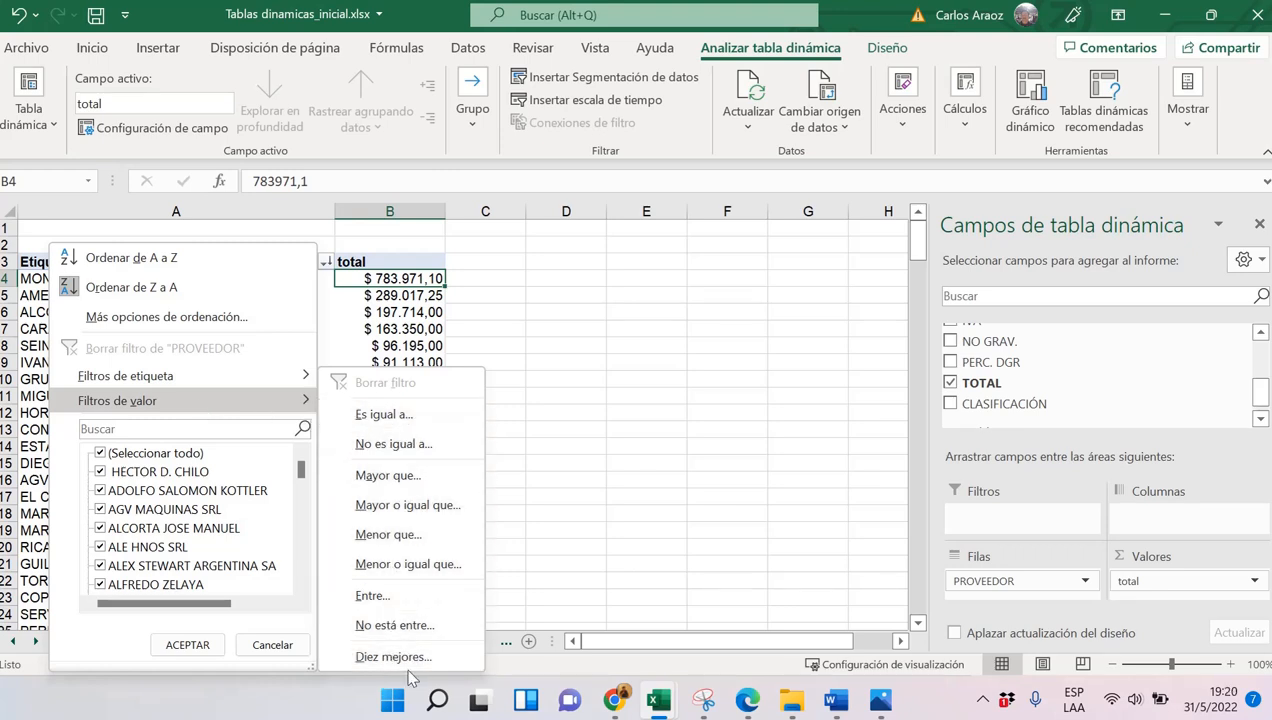
{"action": "left_click", "coordinate": [403, 300]}
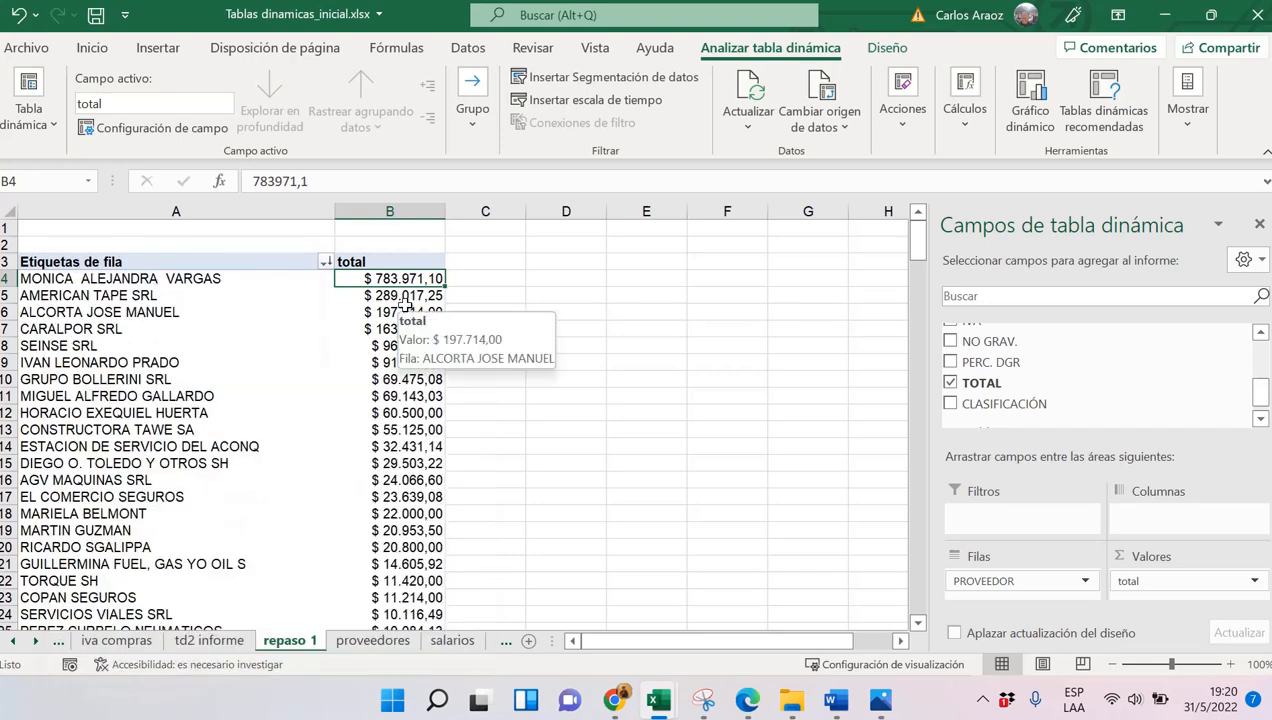
{"action": "left_click", "coordinate": [403, 298]}
{"action": "left_click", "coordinate": [396, 341]}
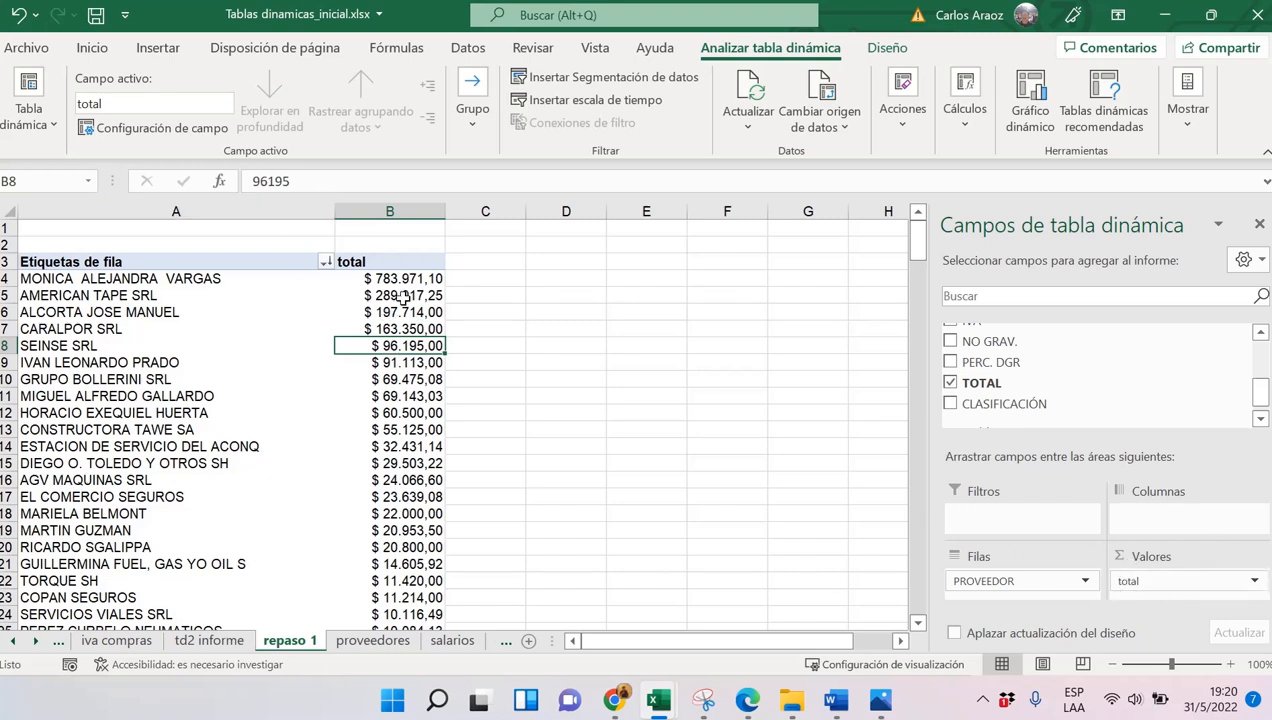
{"action": "mouse_move", "coordinate": [401, 297]}
{"action": "key", "text": "Delete"}
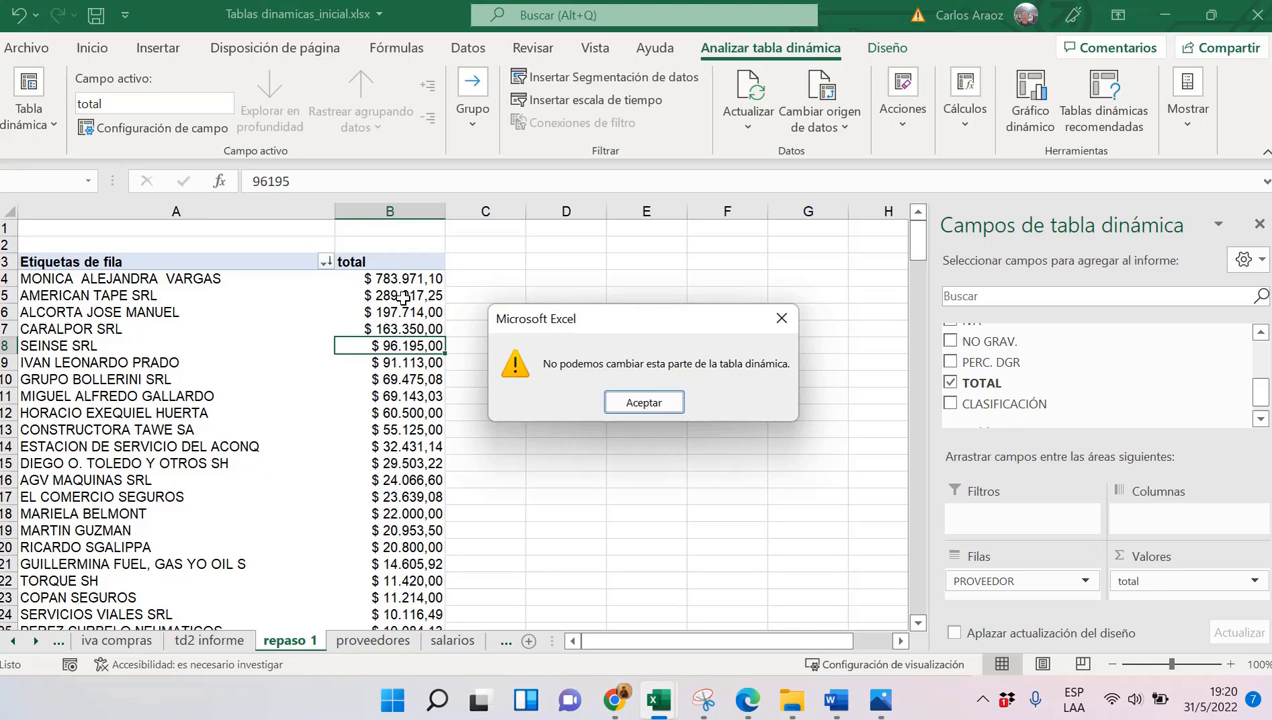
{"action": "left_click", "coordinate": [607, 408]}
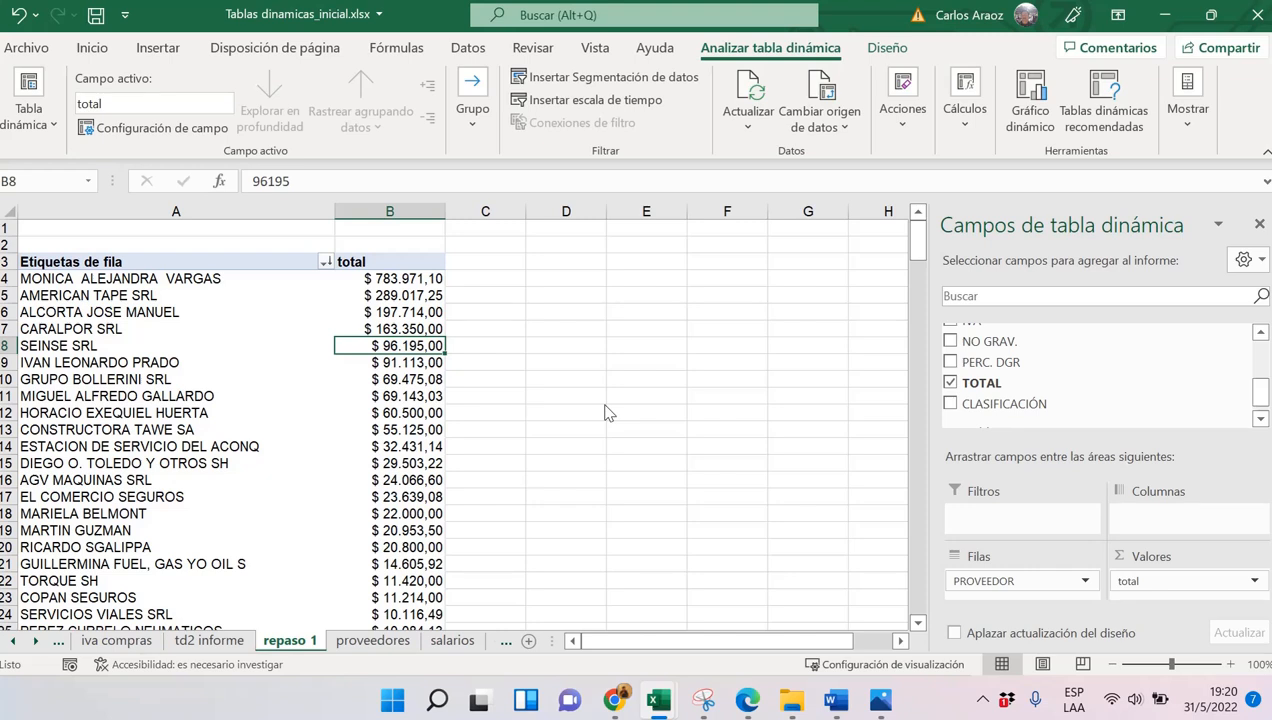
{"action": "left_click", "coordinate": [402, 261]}
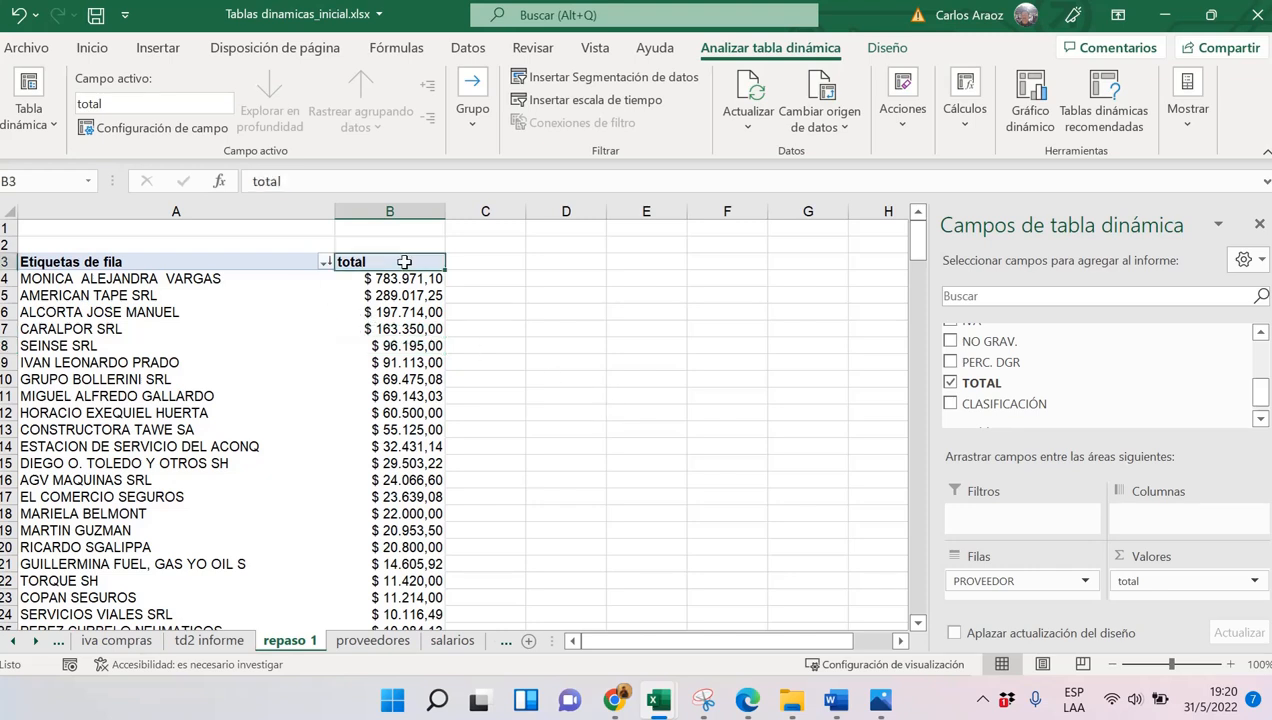
{"action": "left_click", "coordinate": [203, 261]}
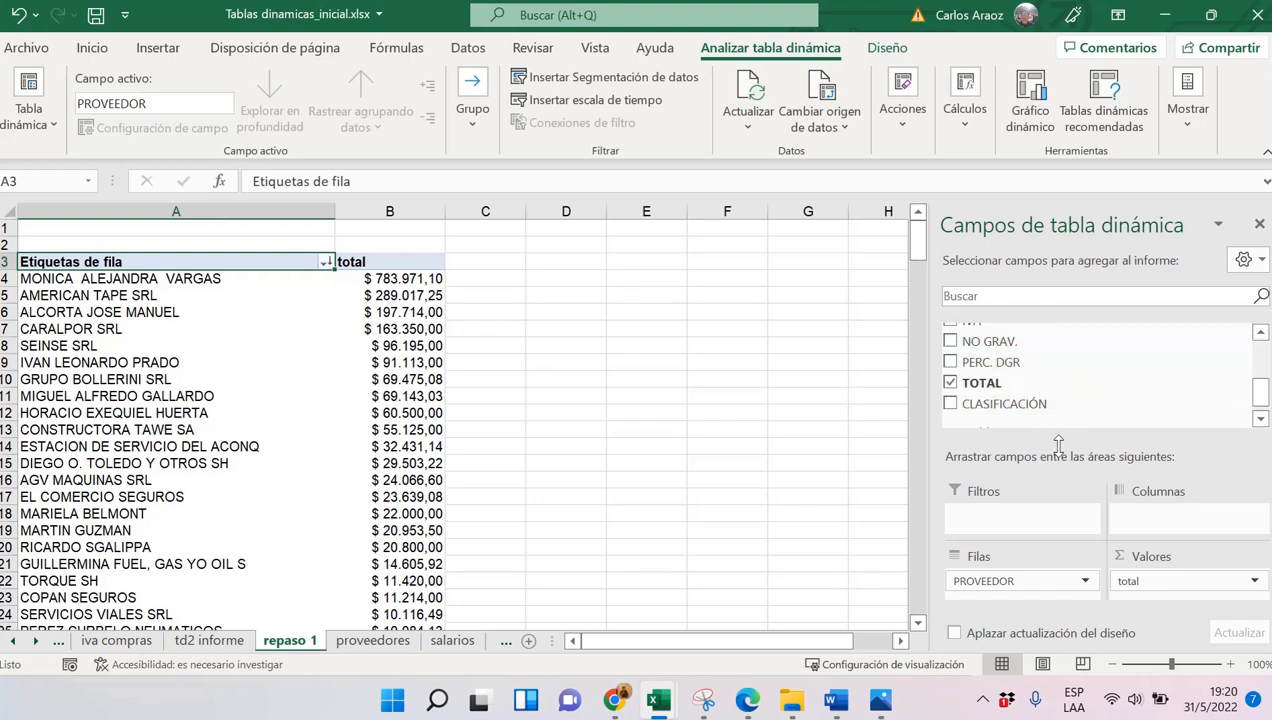
Add TOTAL again to Valores, creating a second Suma de TOTAL column below the first
{"action": "left_click_drag", "start_coordinate": [1058, 444], "coordinate": [1088, 439]}
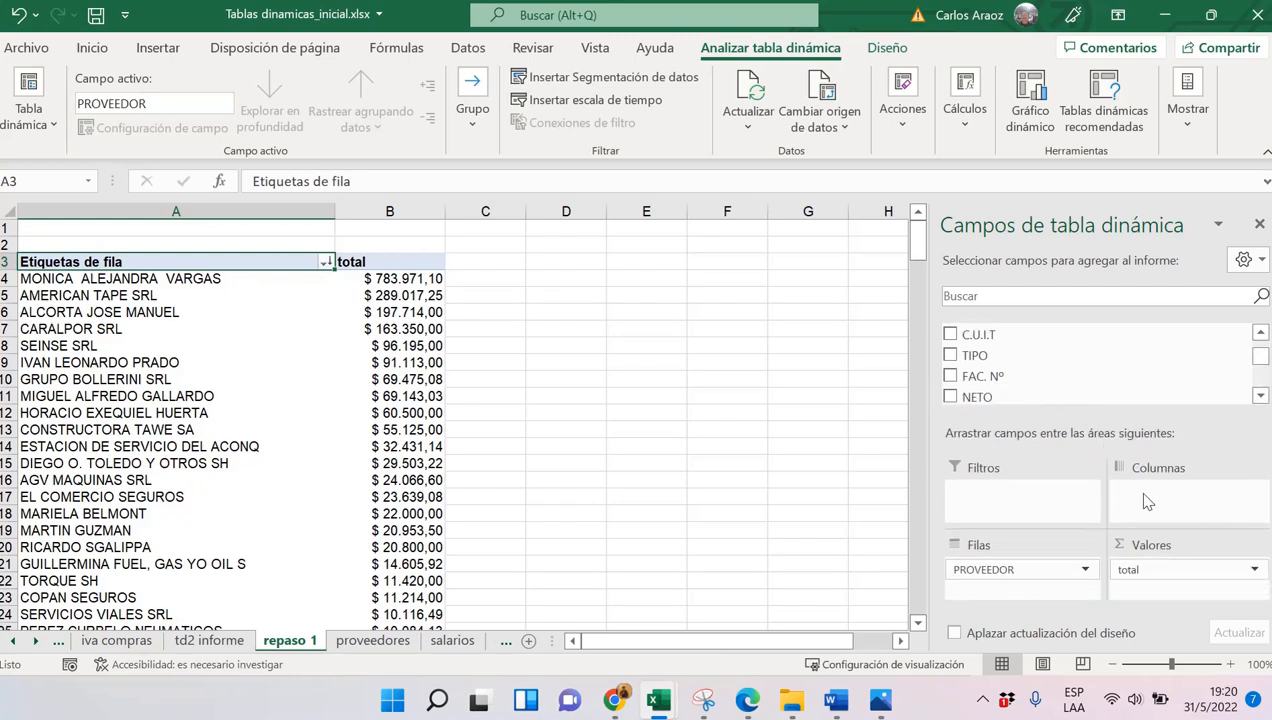
{"action": "scroll", "coordinate": [1141, 358], "scroll_direction": "down", "scroll_amount": 1}
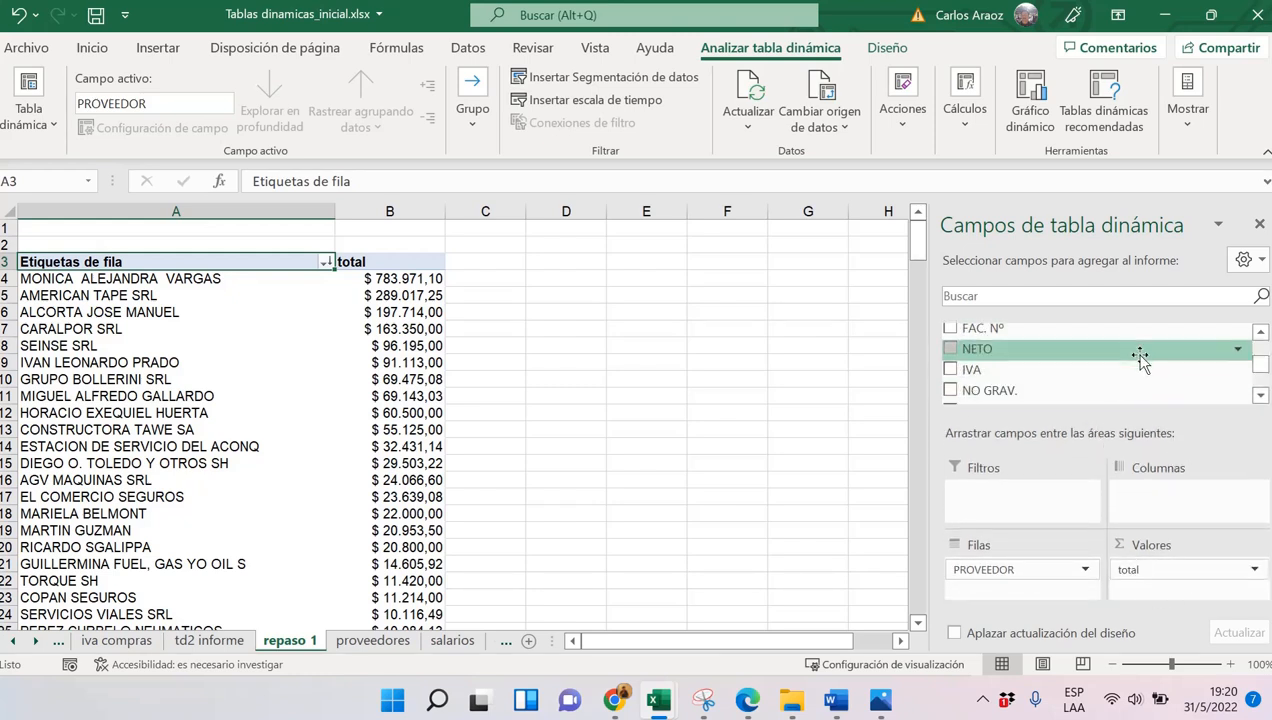
{"action": "scroll", "coordinate": [1141, 358], "scroll_direction": "down", "scroll_amount": 1}
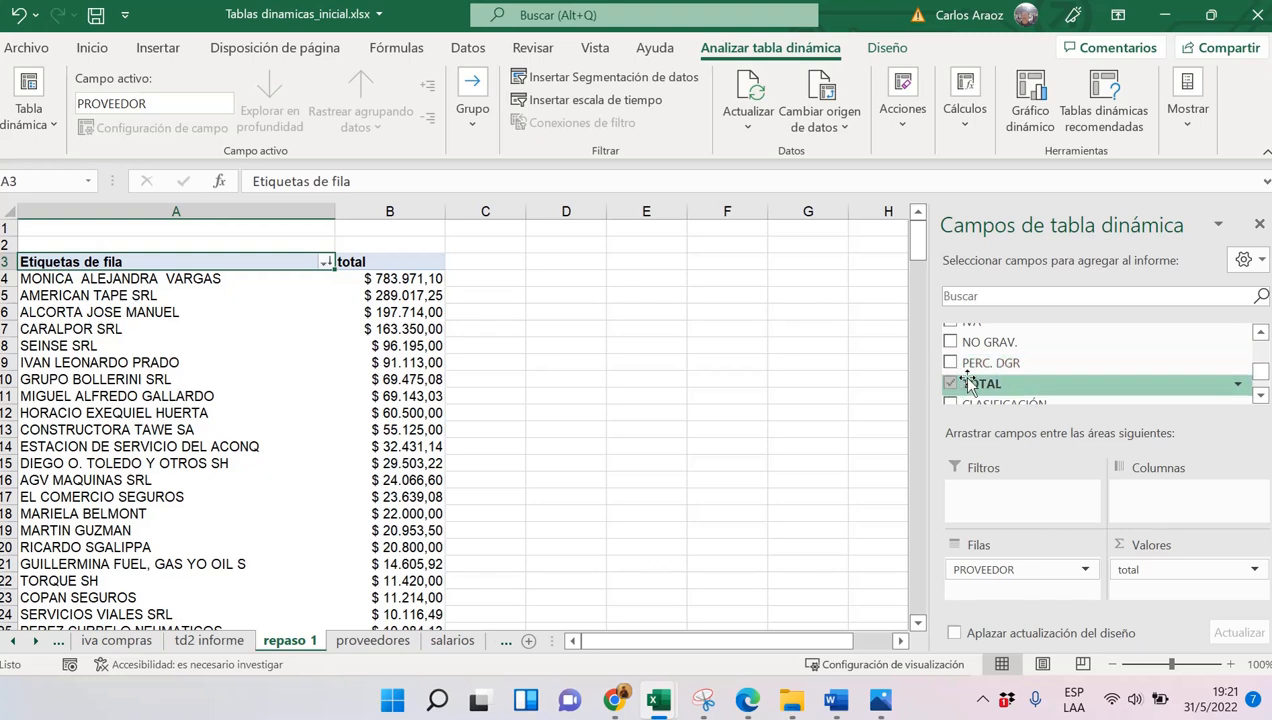
{"action": "left_click_drag", "start_coordinate": [970, 385], "coordinate": [1160, 548]}
{"action": "mouse_move", "coordinate": [1175, 588]}
{"action": "left_mouse_down"}
{"action": "mouse_move", "coordinate": [1188, 594]}
{"action": "mouse_move", "coordinate": [1163, 595]}
{"action": "left_mouse_up"}
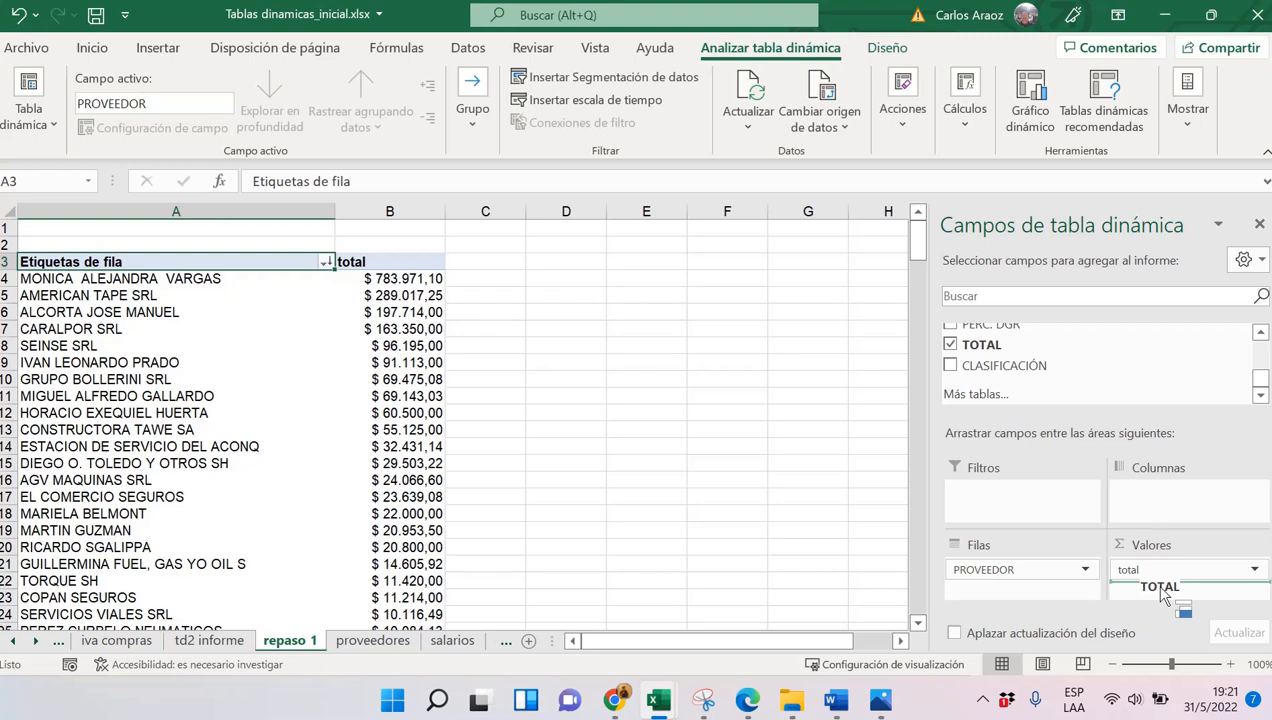
{"action": "left_click_drag", "start_coordinate": [1163, 594], "coordinate": [1163, 548]}
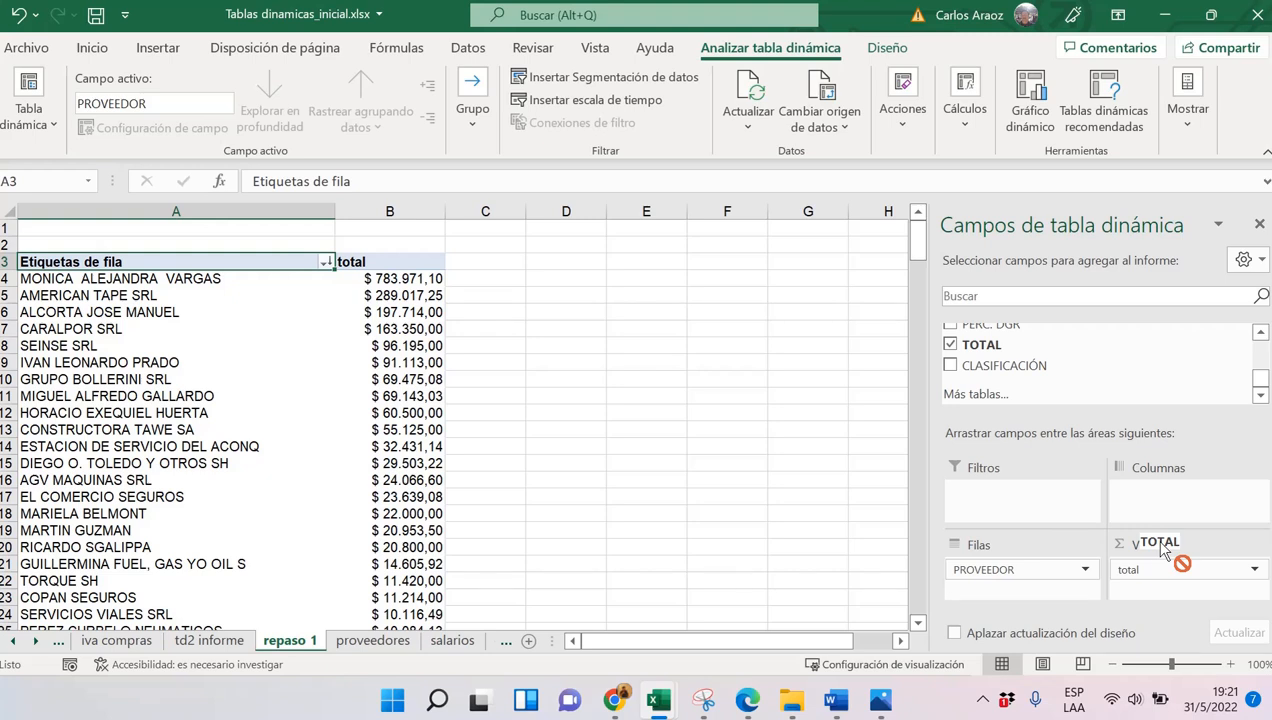
{"action": "left_click_drag", "start_coordinate": [1163, 548], "coordinate": [1168, 583]}
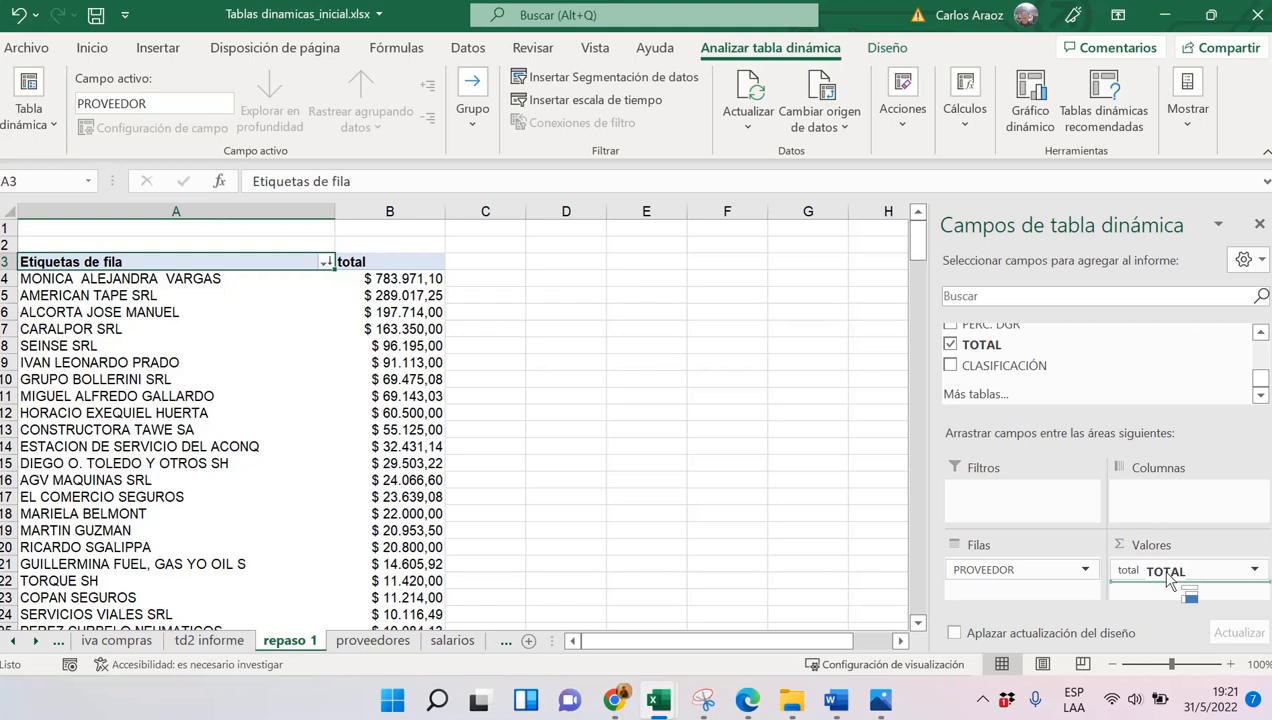
{"action": "left_click_drag", "start_coordinate": [1170, 583], "coordinate": [1170, 584]}
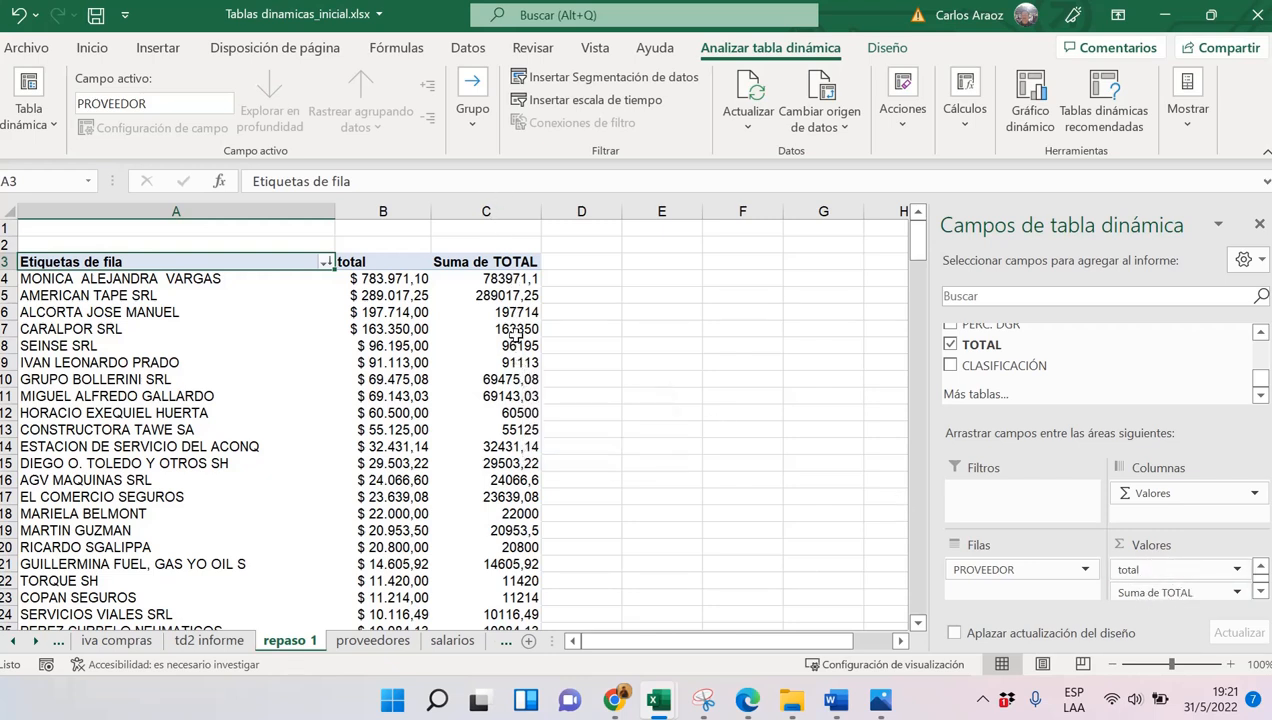
{"action": "left_click", "coordinate": [503, 280]}
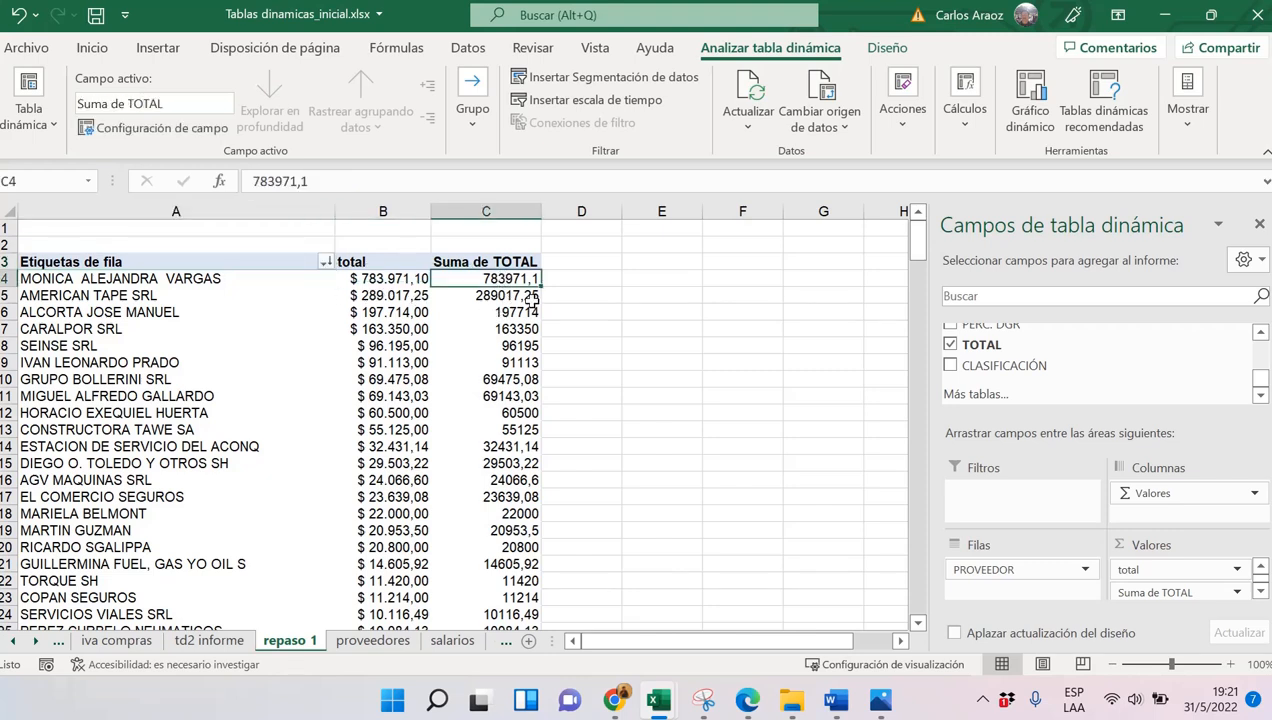
{"action": "right_click", "coordinate": [508, 381]}
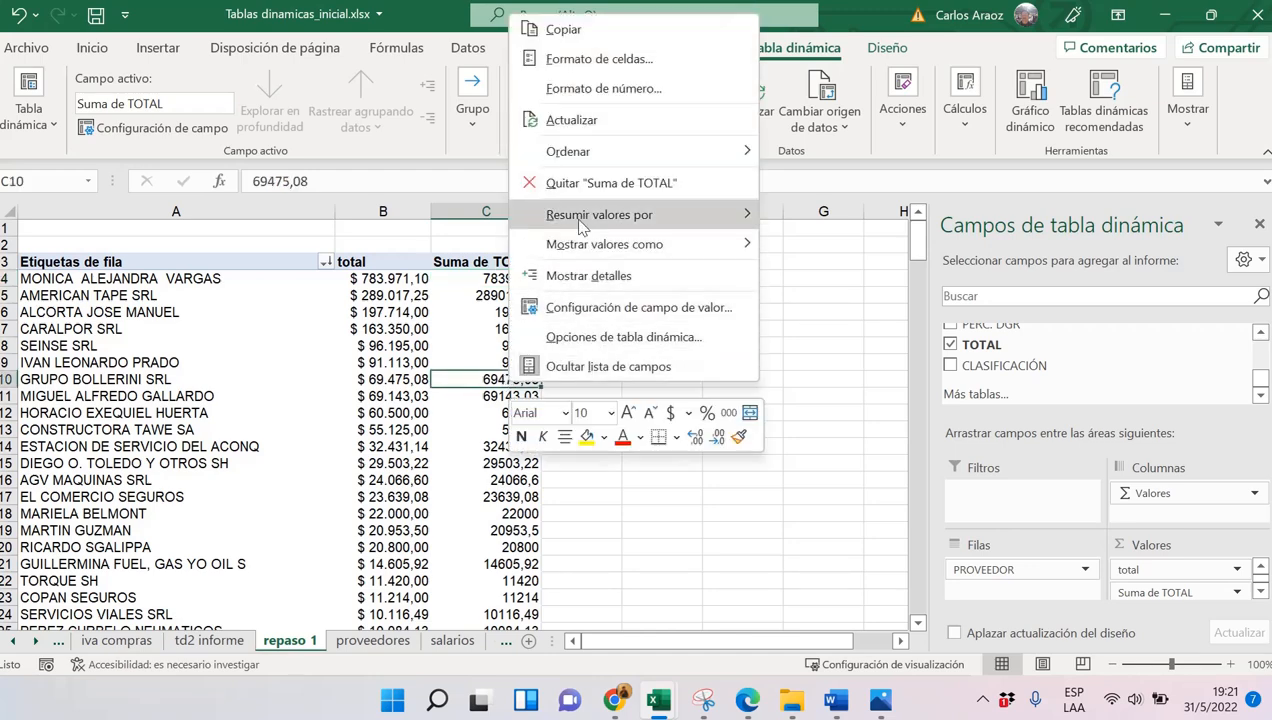
Summarize the second TOTAL column by Recuento, giving Cuenta de TOTAL per supplier
{"action": "mouse_move", "coordinate": [579, 224]}
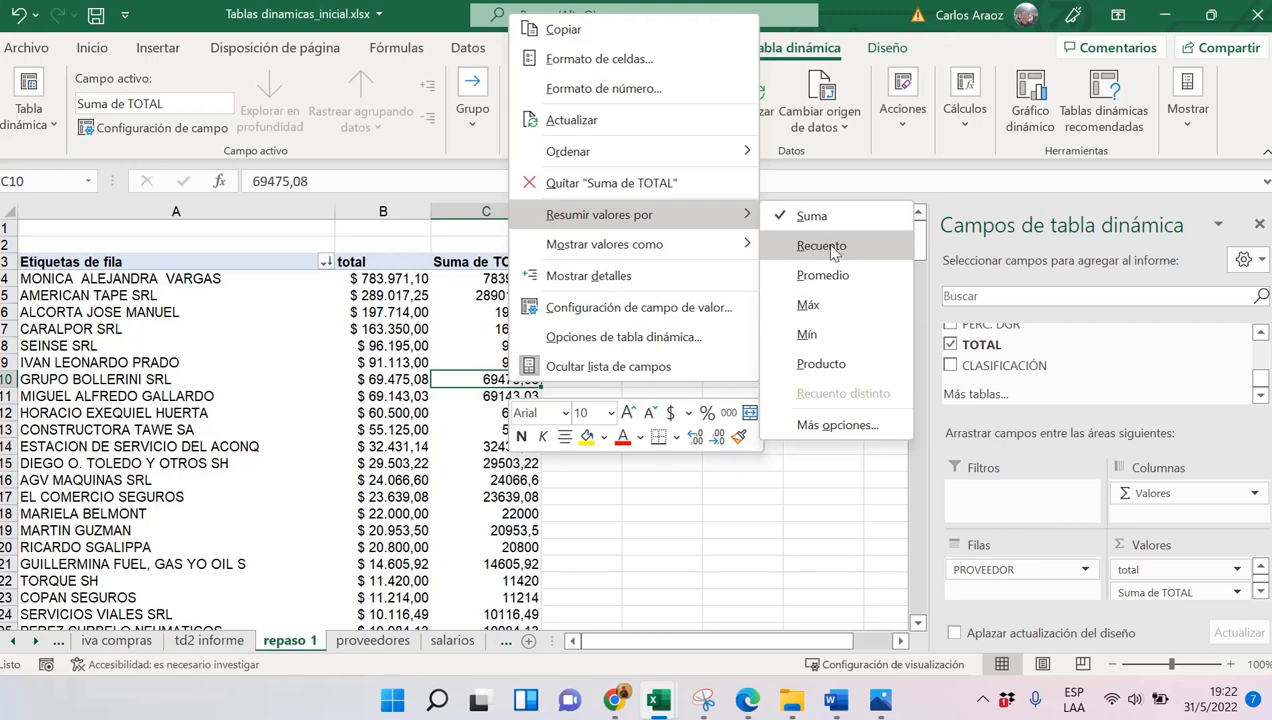
{"action": "left_click", "coordinate": [818, 248]}
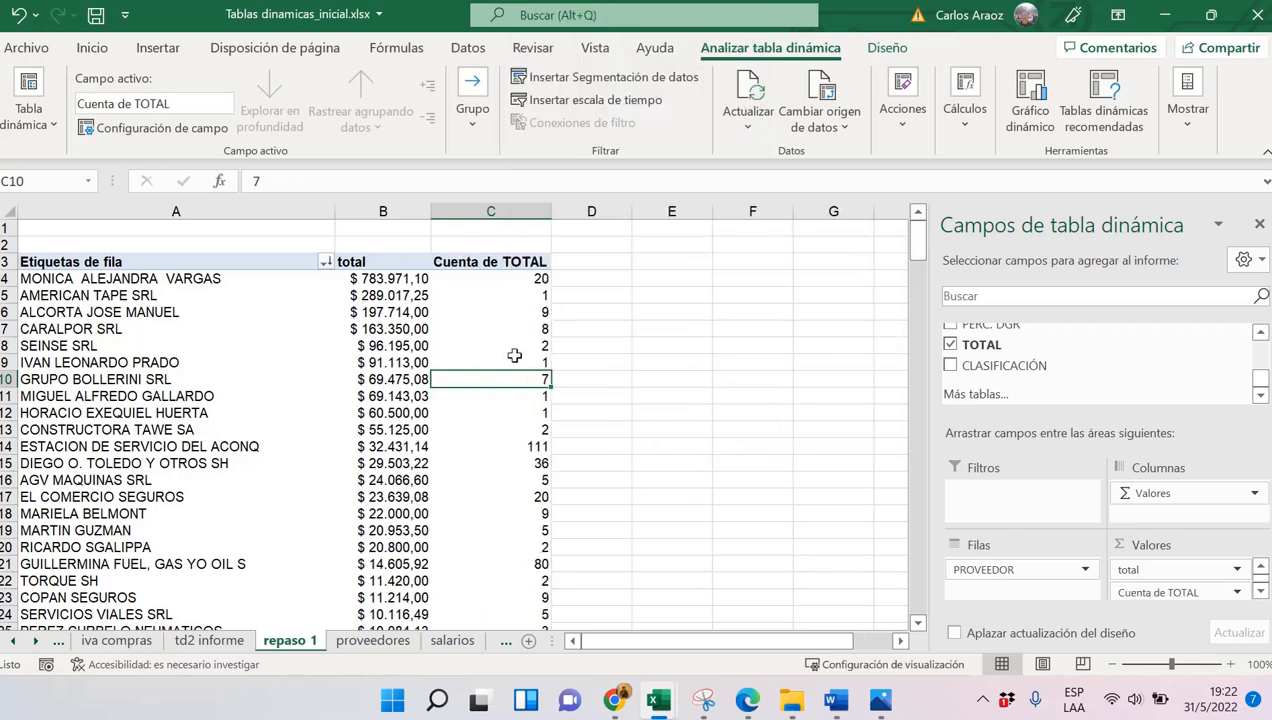
{"action": "left_click", "coordinate": [546, 277]}
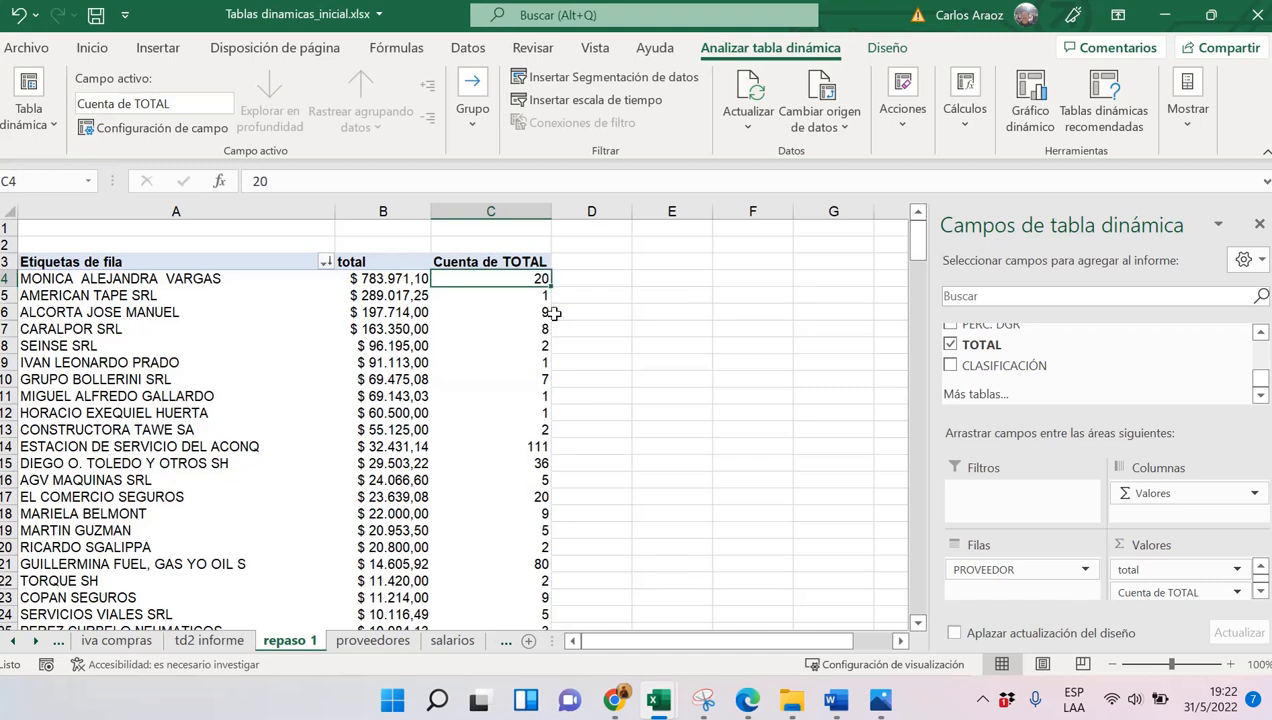
{"action": "mouse_move", "coordinate": [485, 336]}
{"action": "mouse_move", "coordinate": [540, 278]}
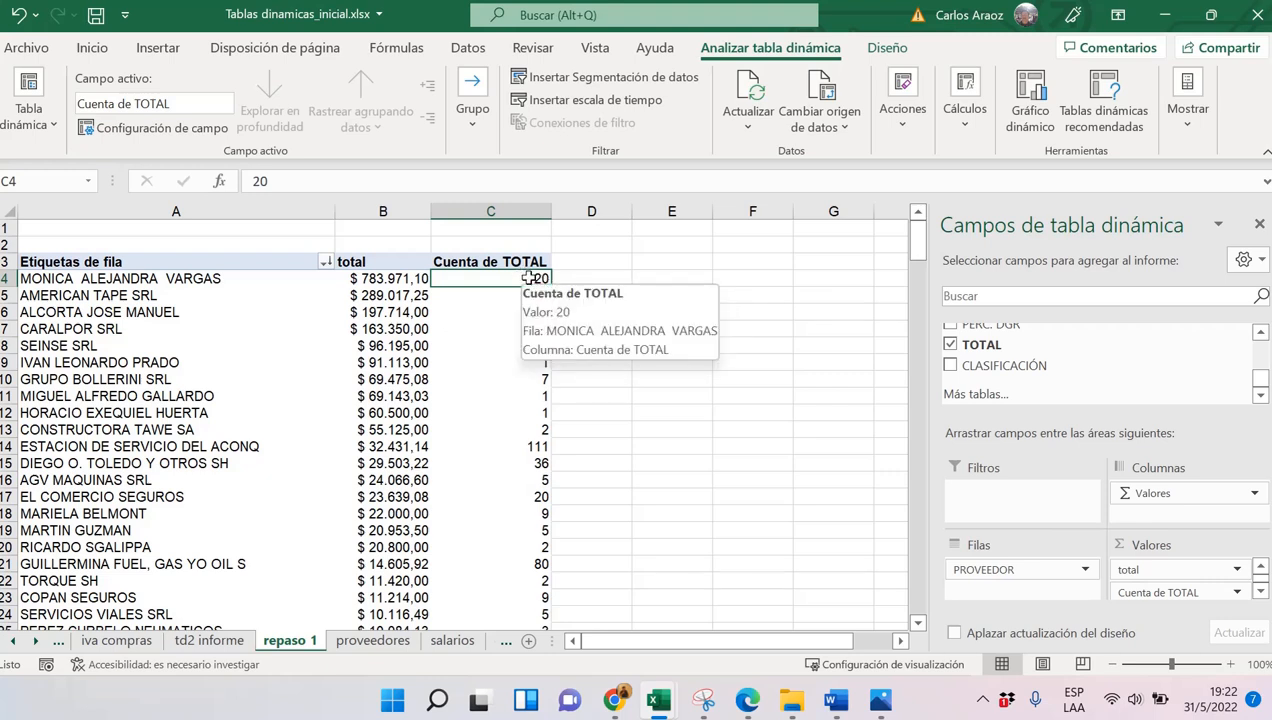
{"action": "left_click", "coordinate": [410, 283]}
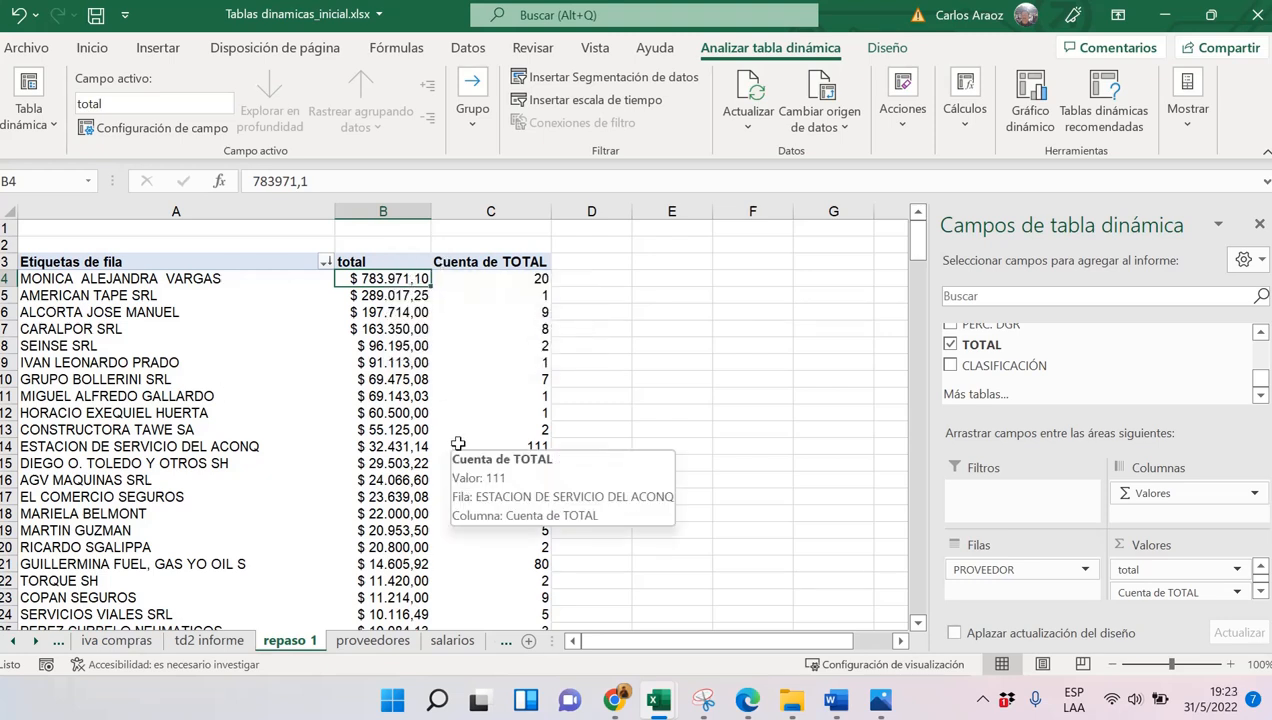
{"action": "left_click", "coordinate": [540, 312]}
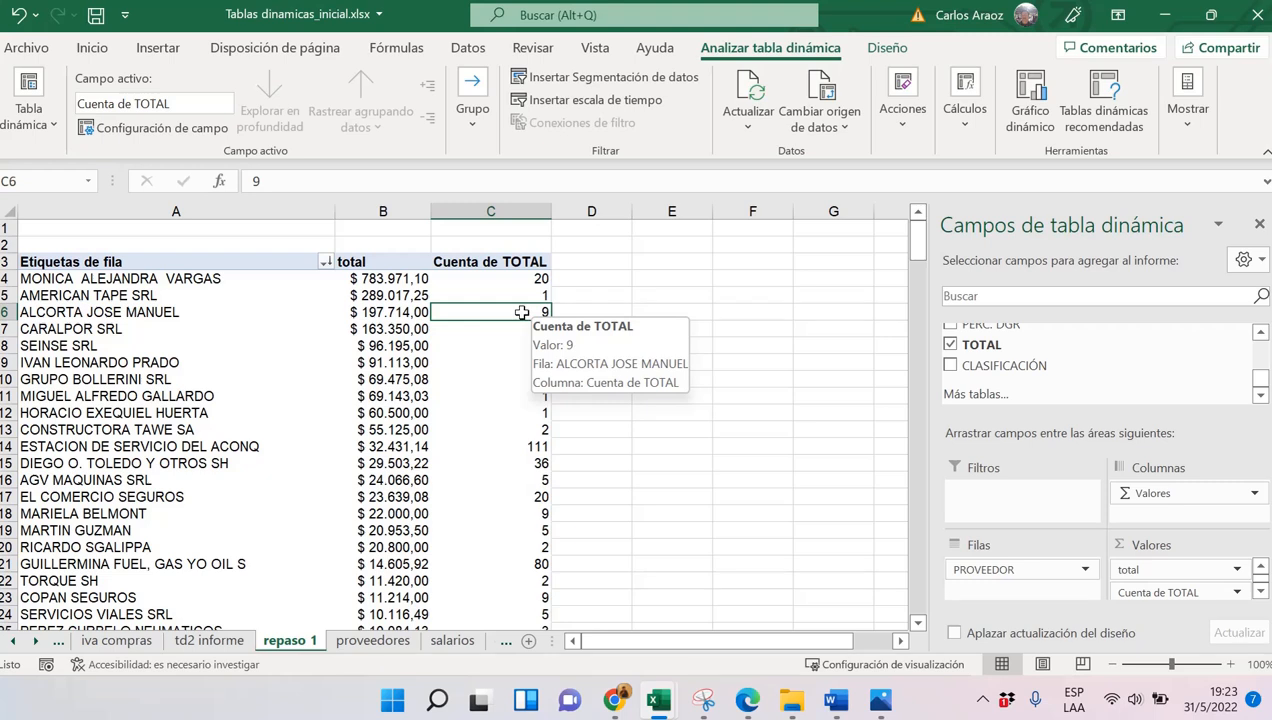
{"action": "left_click", "coordinate": [410, 312]}
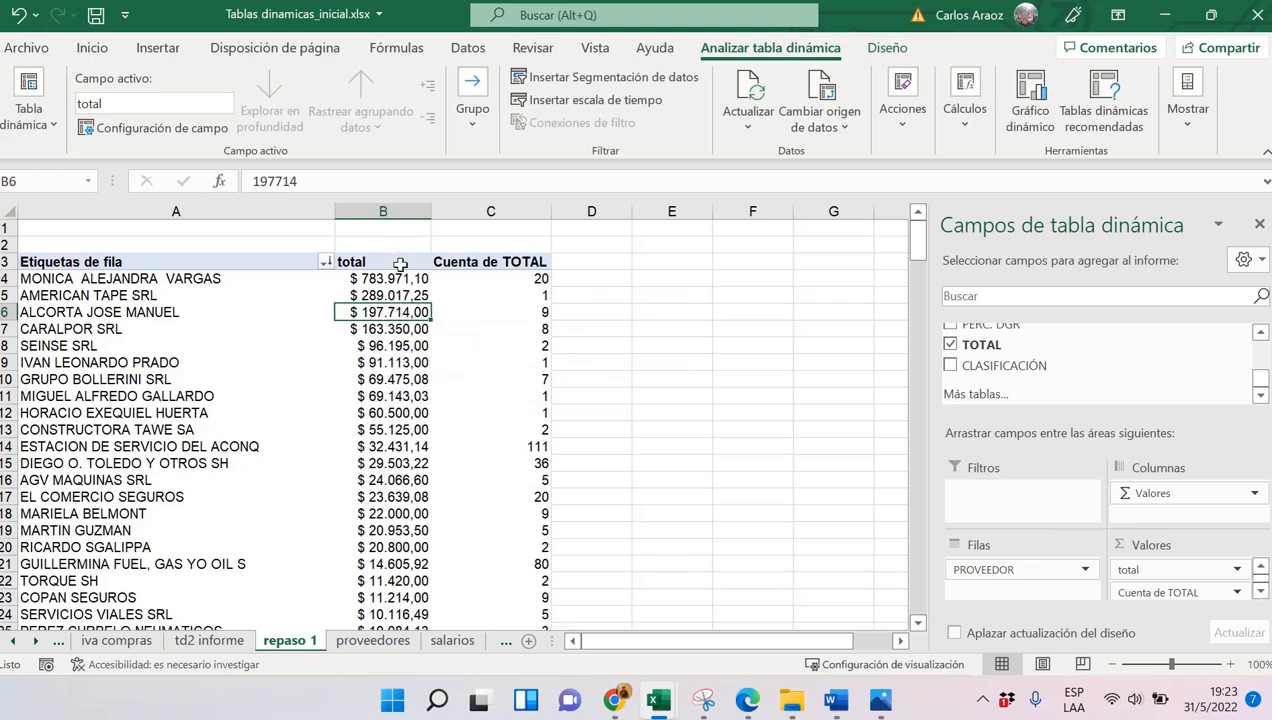
{"action": "left_click", "coordinate": [536, 308]}
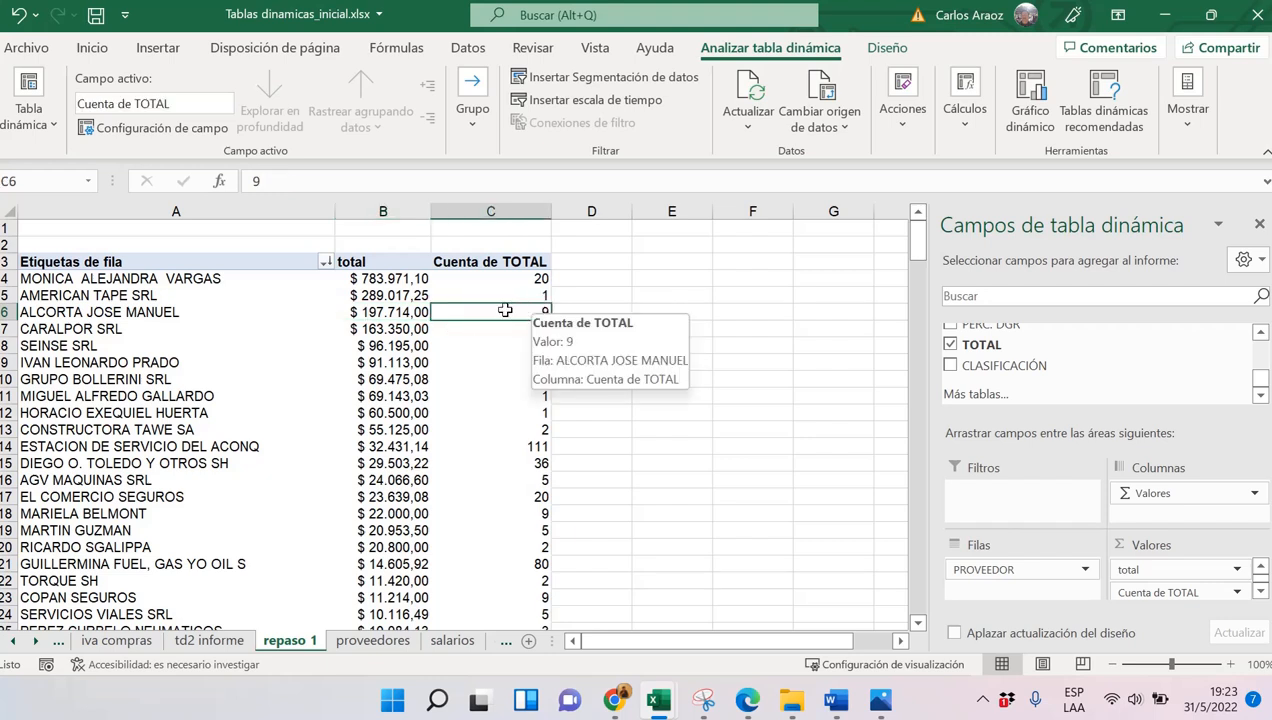
{"action": "left_click", "coordinate": [390, 307]}
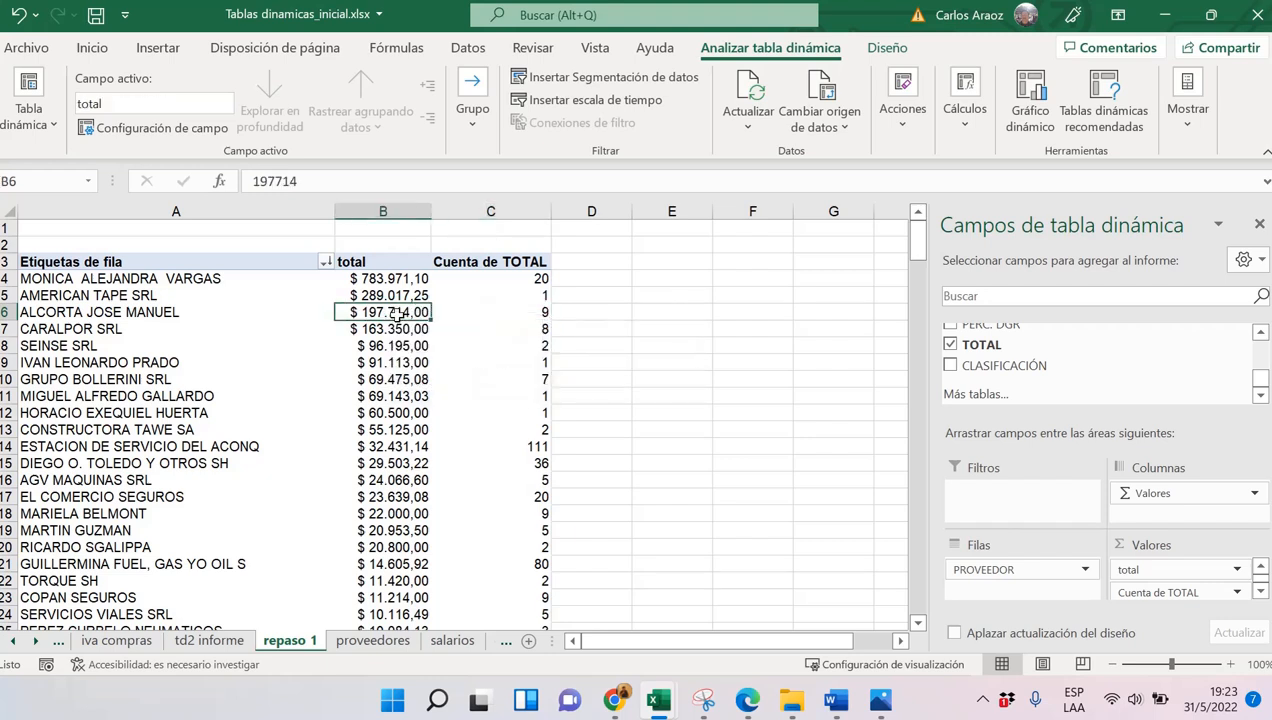
{"action": "left_click", "coordinate": [518, 313]}
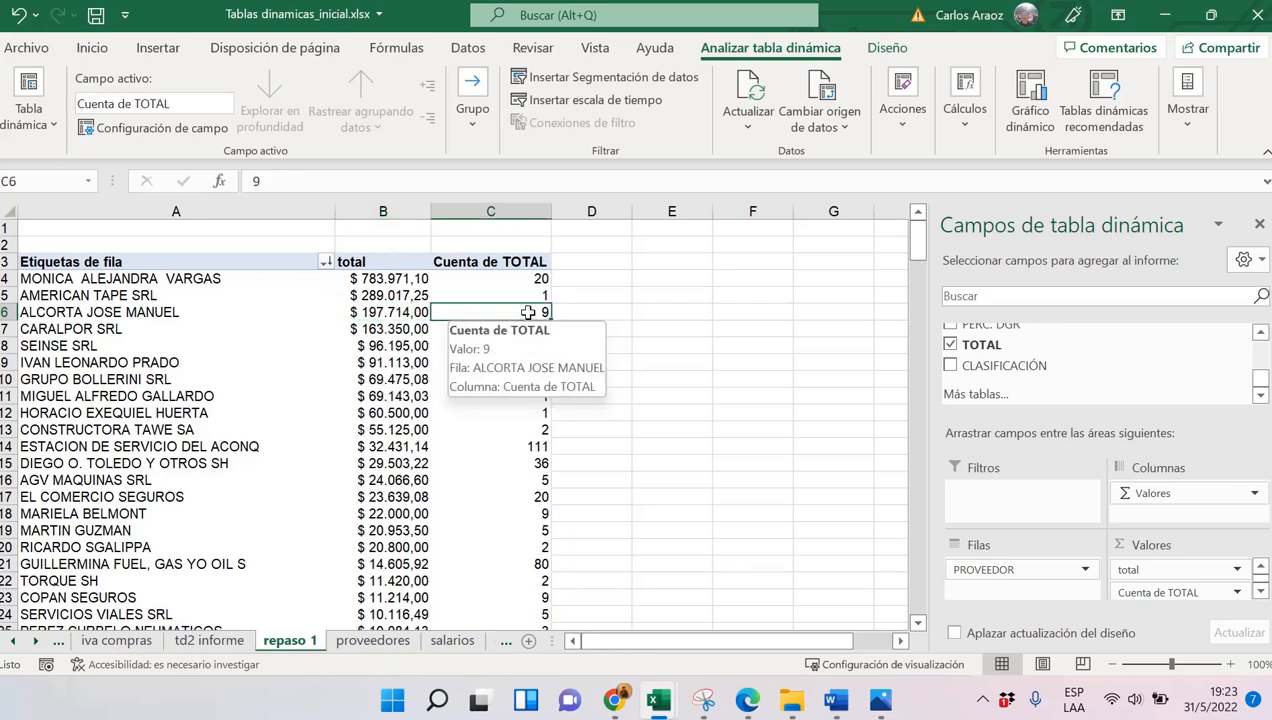
Drill into C6 to list its nine invoices on Hoja2, check the TOTAL column sum, then return to repaso 1
{"action": "double_click", "coordinate": [527, 313]}
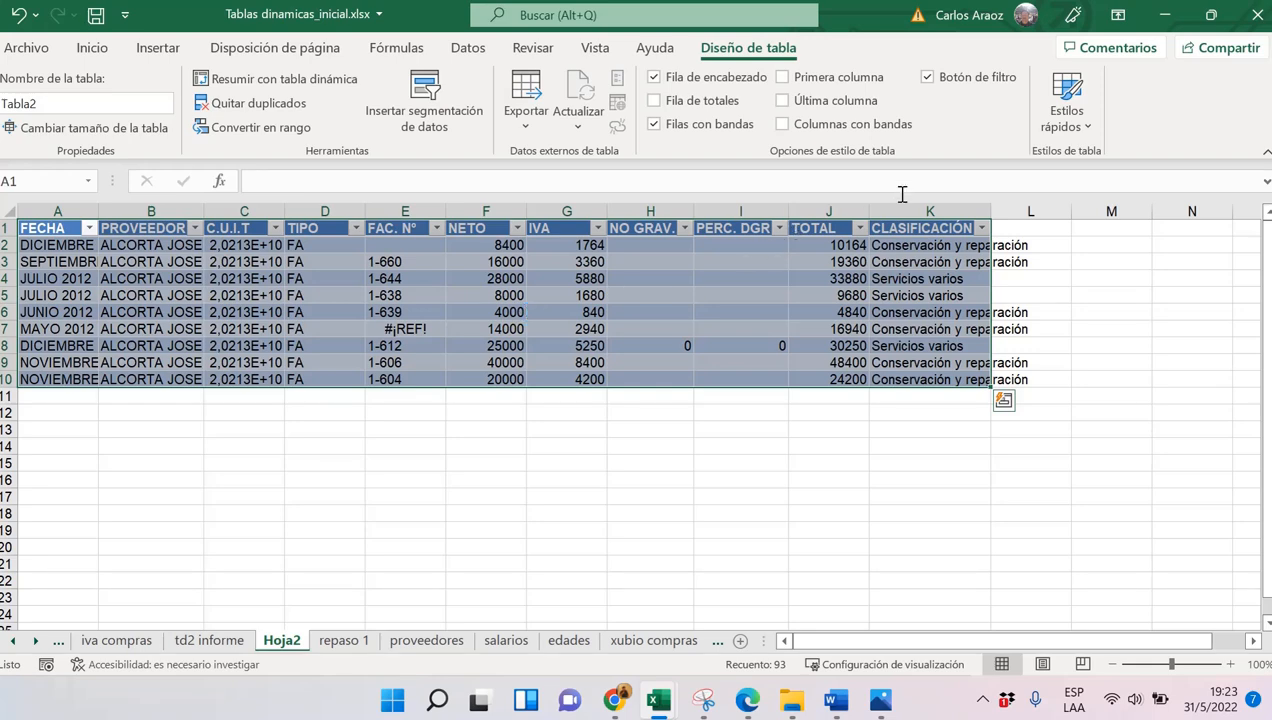
{"action": "left_click", "coordinate": [828, 211]}
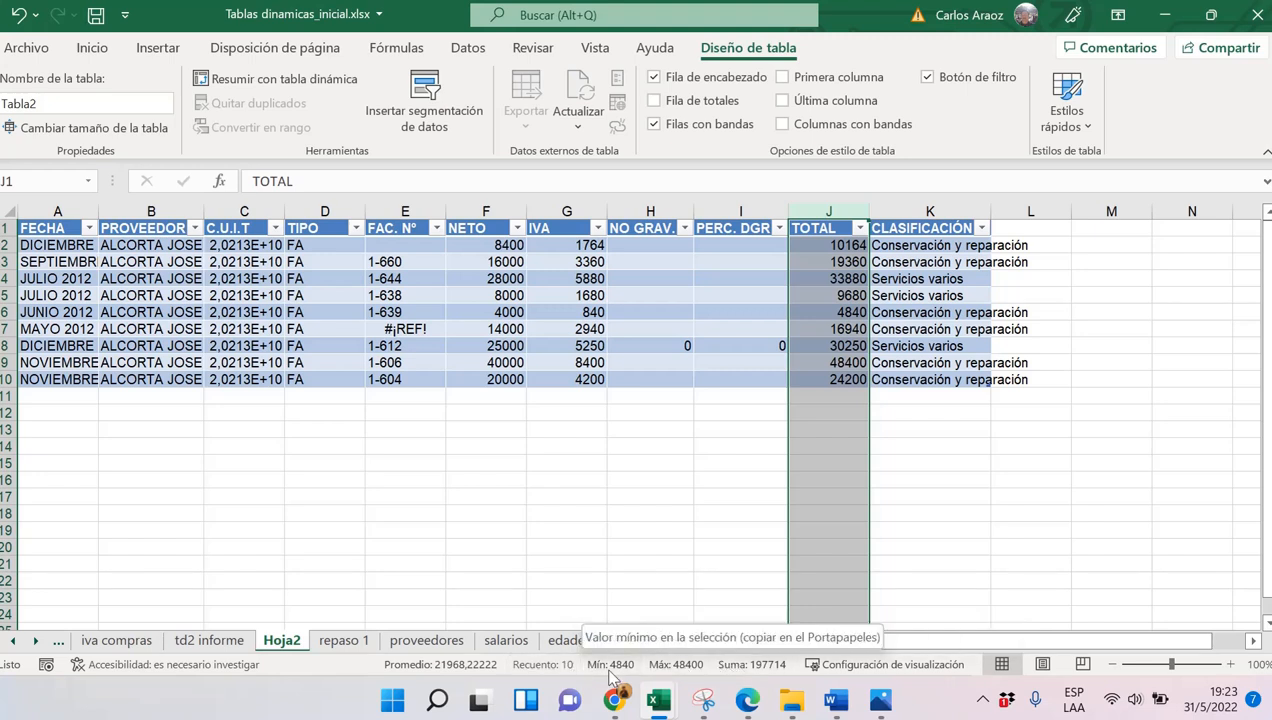
{"action": "left_click", "coordinate": [343, 640]}
{"action": "mouse_move", "coordinate": [497, 330]}
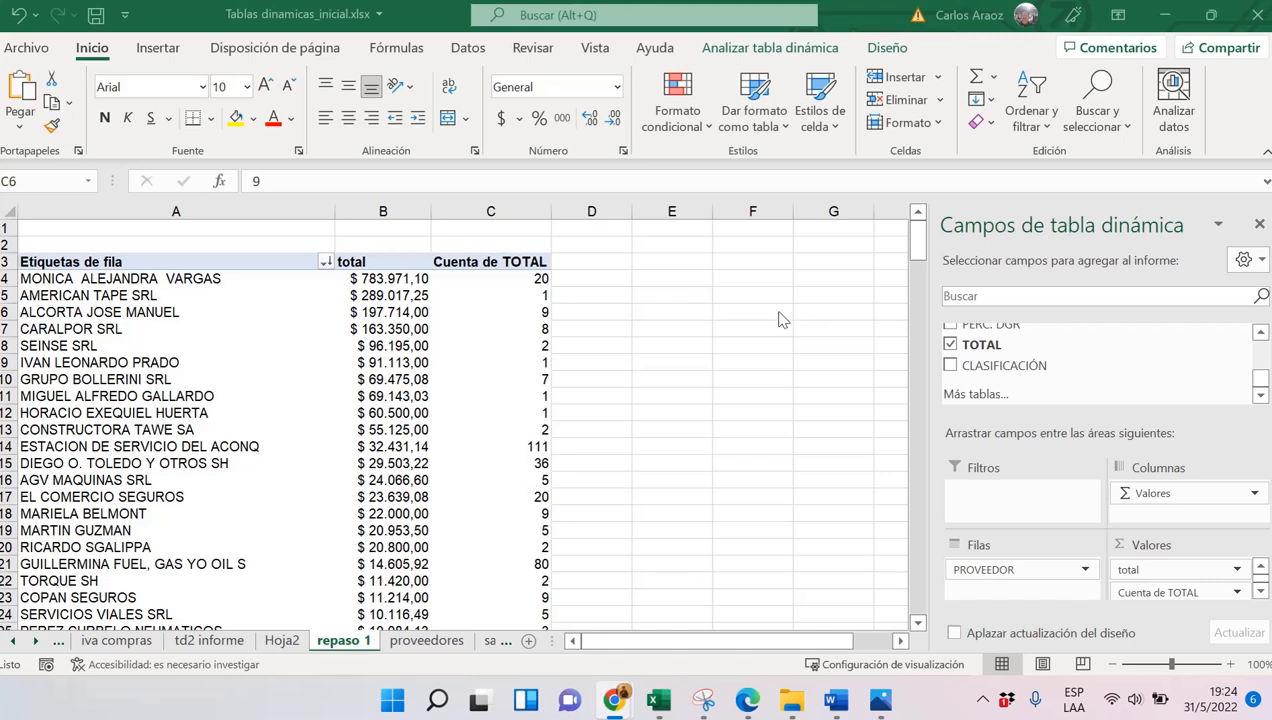
Add the C.U.I.T field to Filas beneath PROVEEDOR in the PivotTable Fields list
{"action": "left_click", "coordinate": [500, 307]}
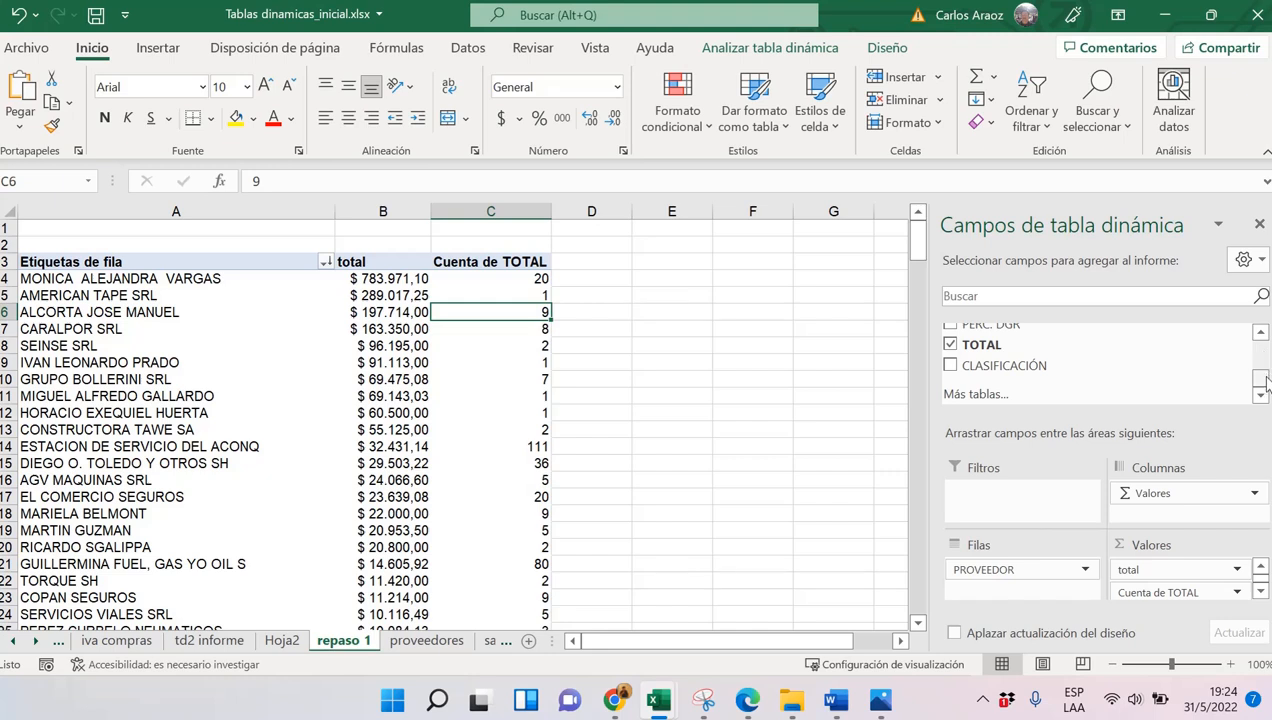
{"action": "left_click_drag", "start_coordinate": [1264, 378], "coordinate": [1262, 340]}
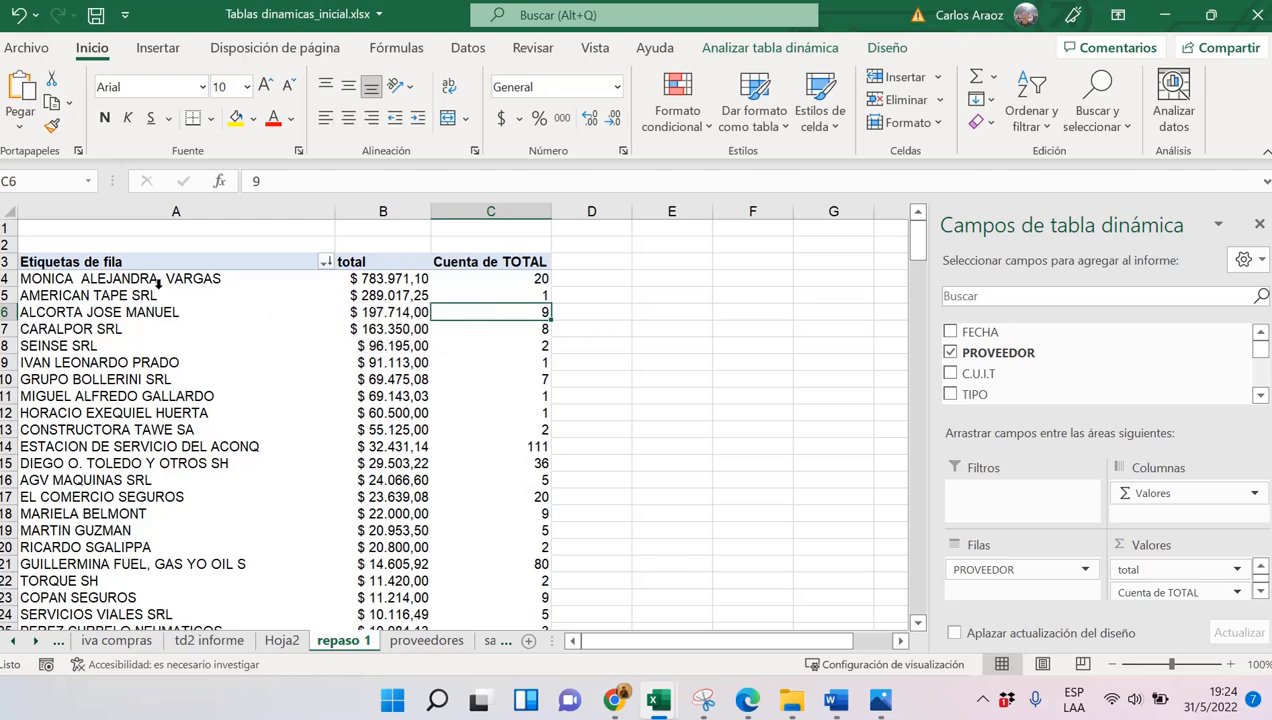
{"action": "left_click", "coordinate": [951, 374]}
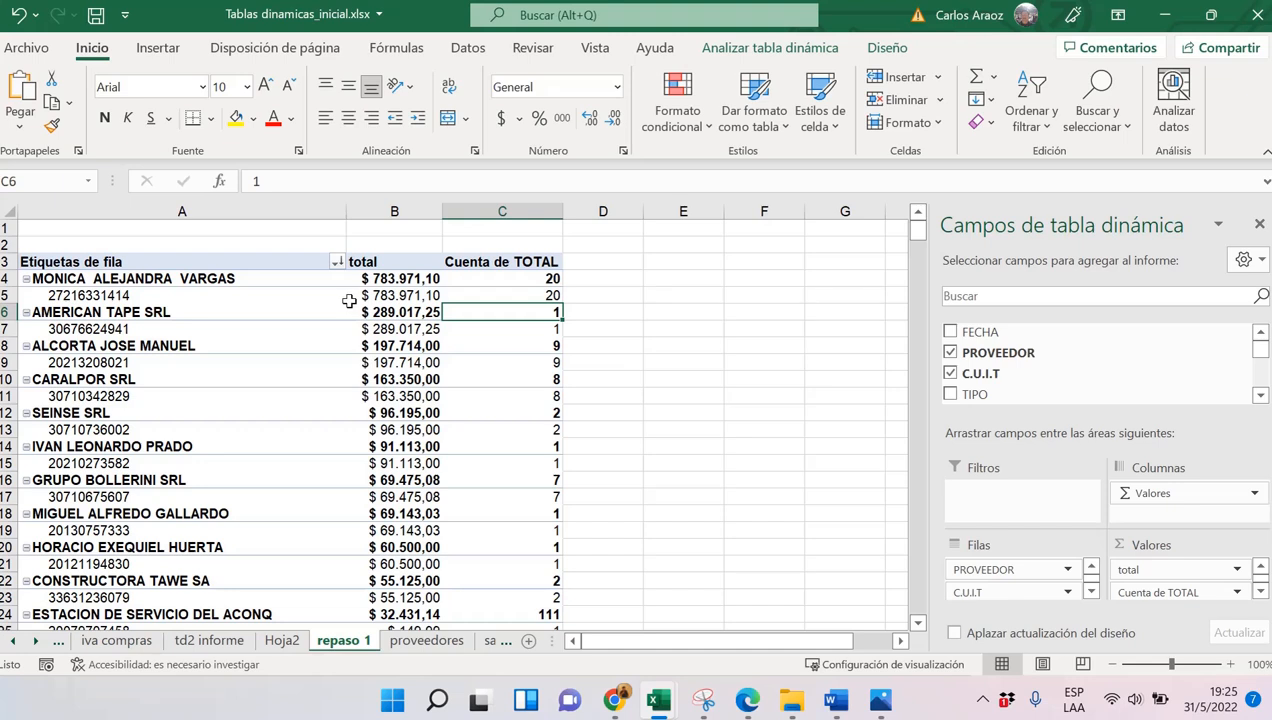
{"action": "mouse_move", "coordinate": [349, 301]}
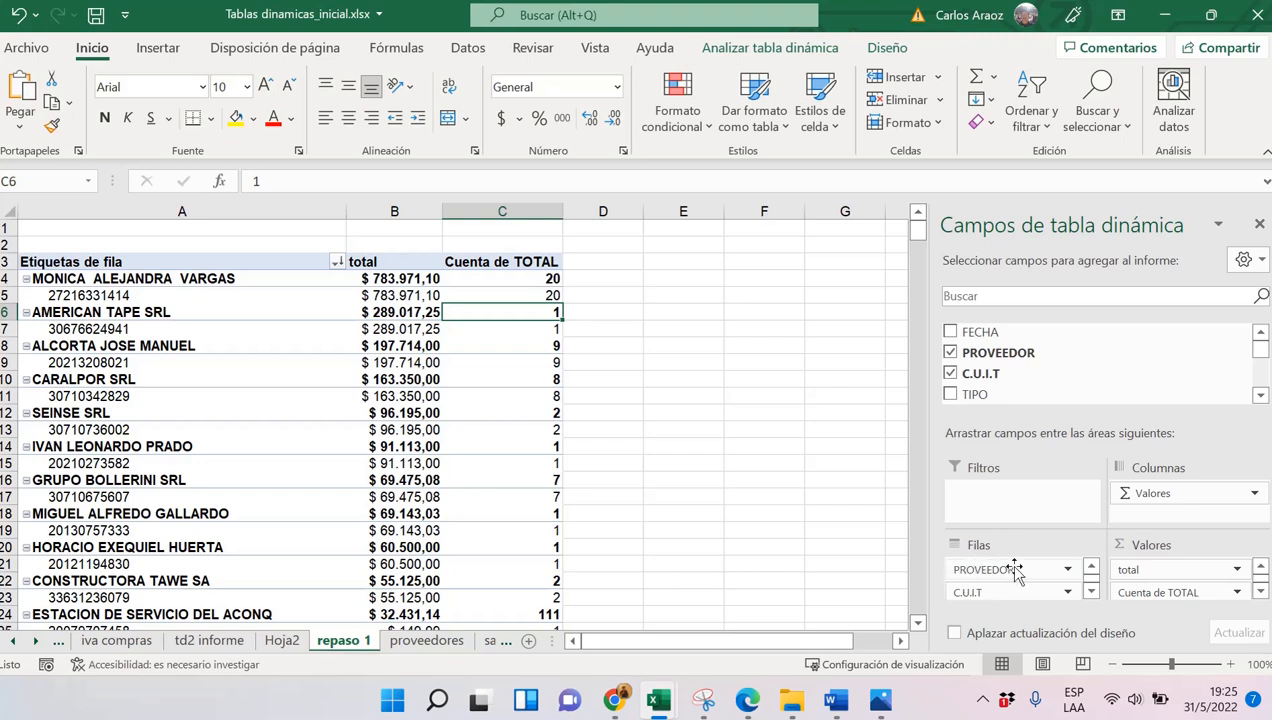
{"action": "left_click", "coordinate": [223, 280]}
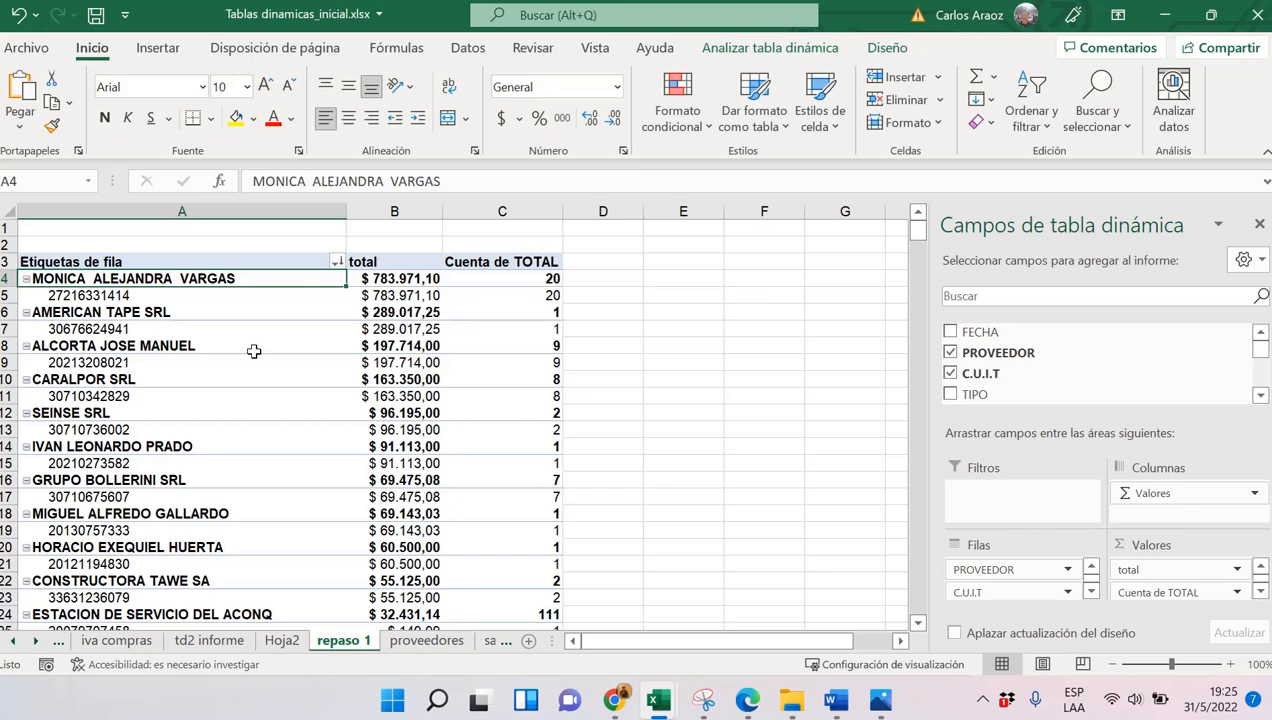
{"action": "mouse_move", "coordinate": [374, 425]}
{"action": "left_click", "coordinate": [890, 50]}
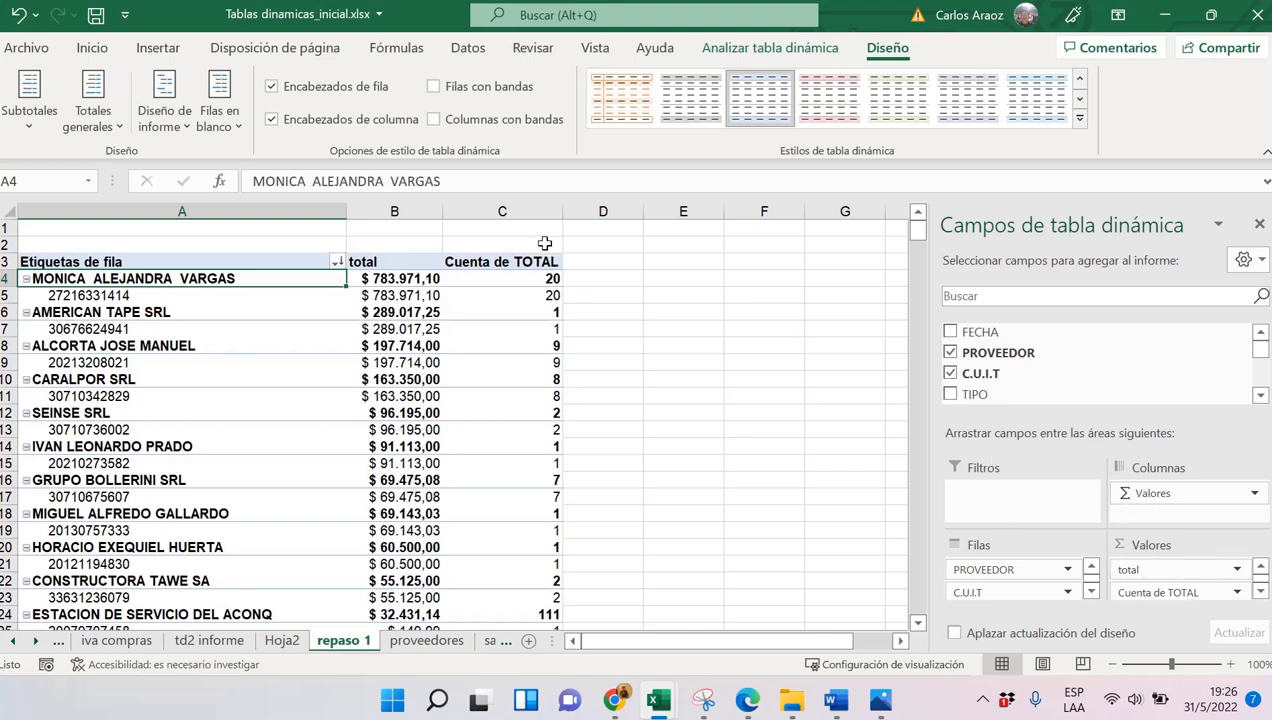
{"action": "key", "text": "Down"}
{"action": "key", "text": "Down"}
{"action": "key", "text": "Down"}
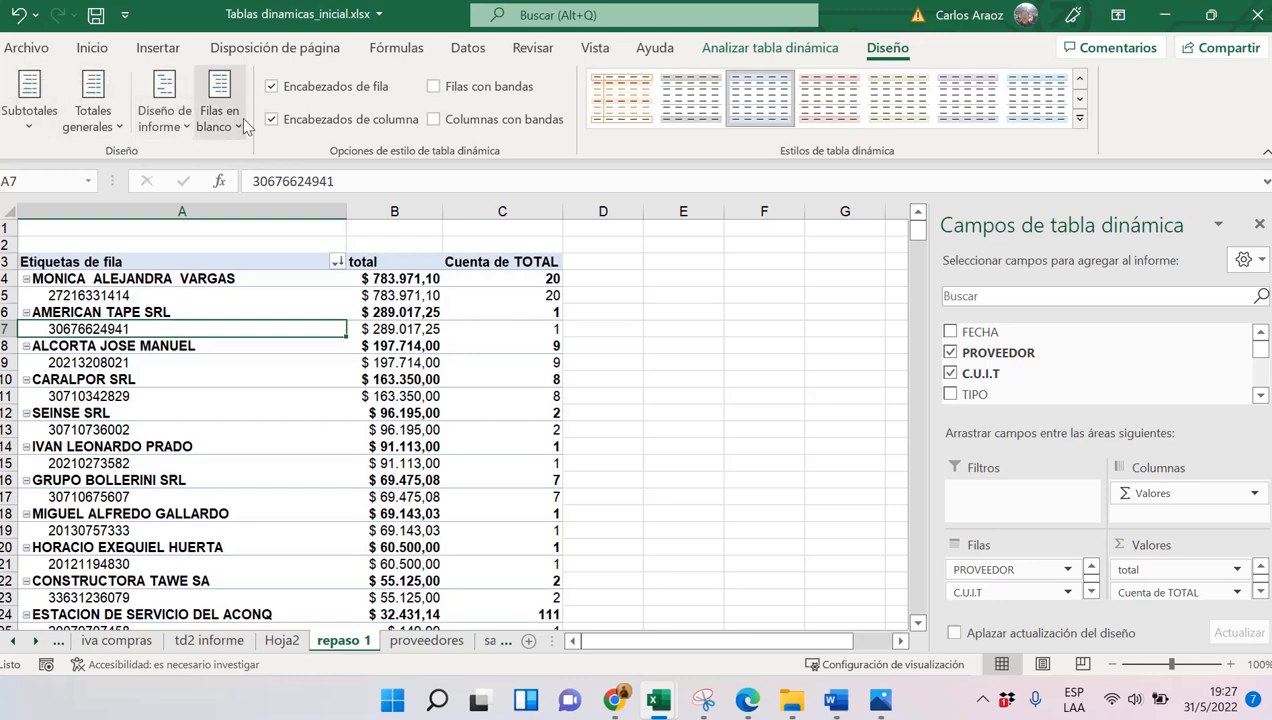
{"action": "left_click", "coordinate": [1210, 14]}
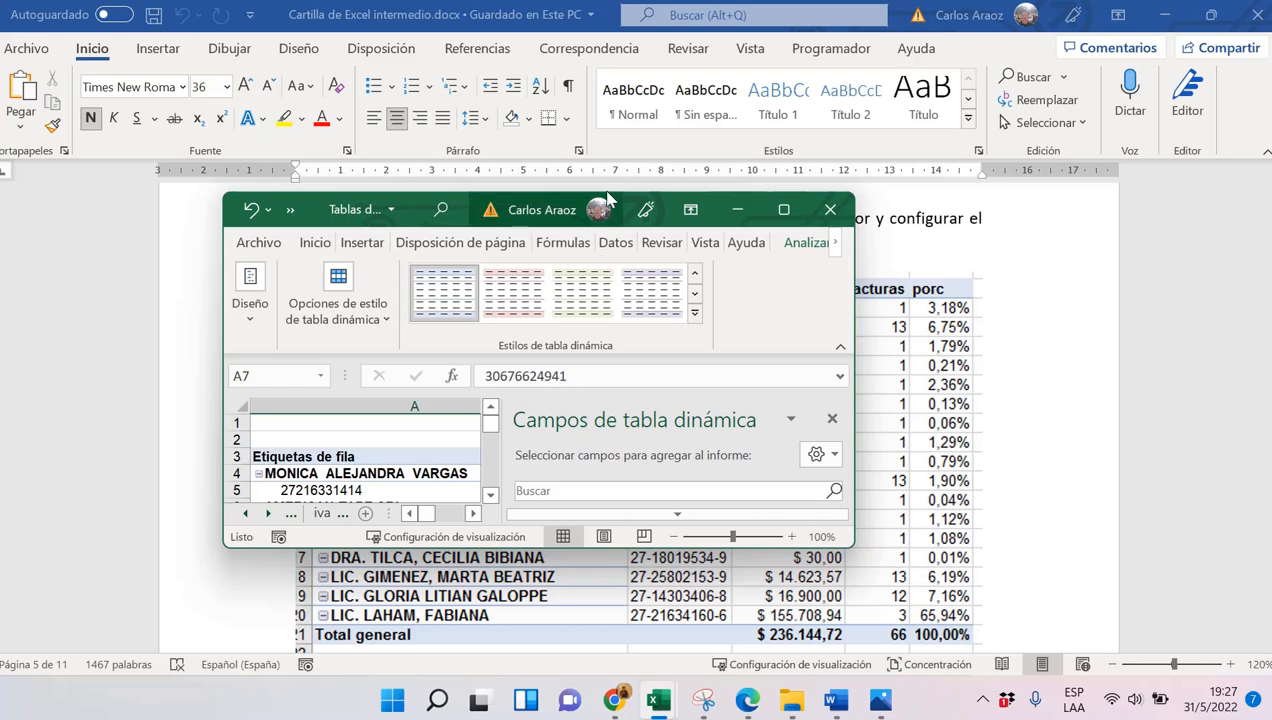
{"action": "left_click_drag", "start_coordinate": [616, 193], "coordinate": [616, 53]}
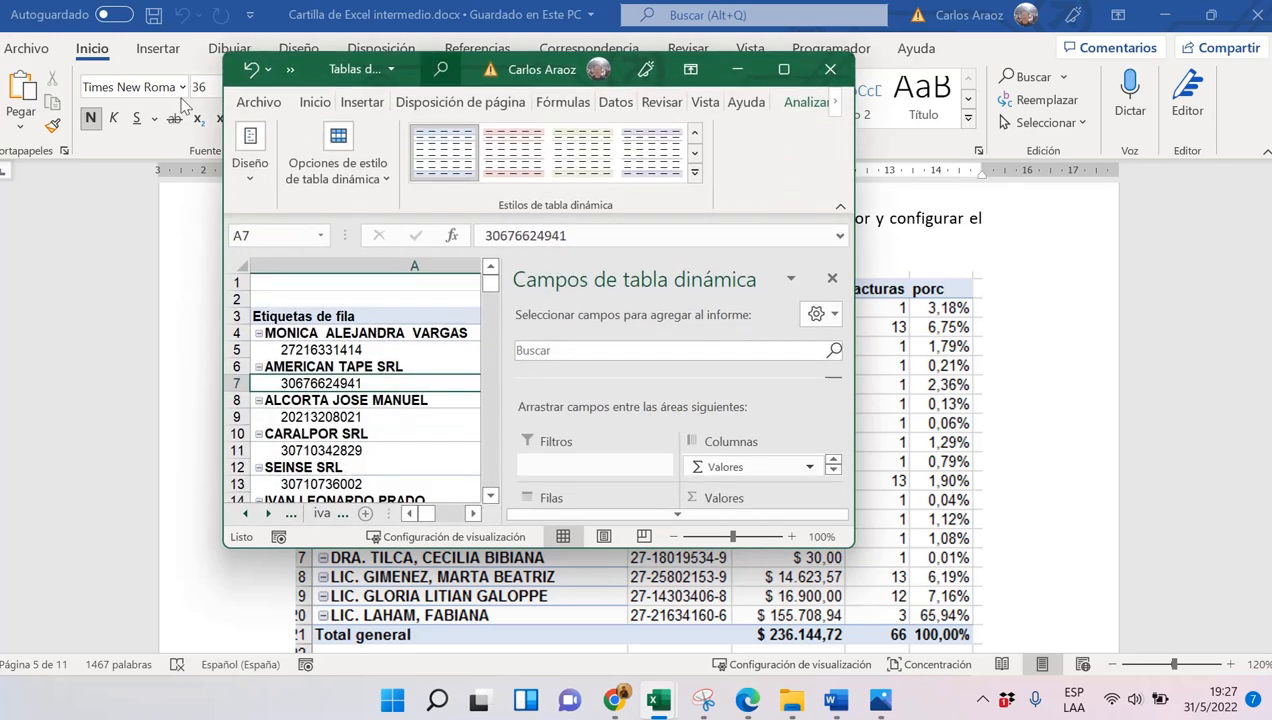
{"action": "left_click", "coordinate": [836, 103]}
{"action": "left_click", "coordinate": [836, 104]}
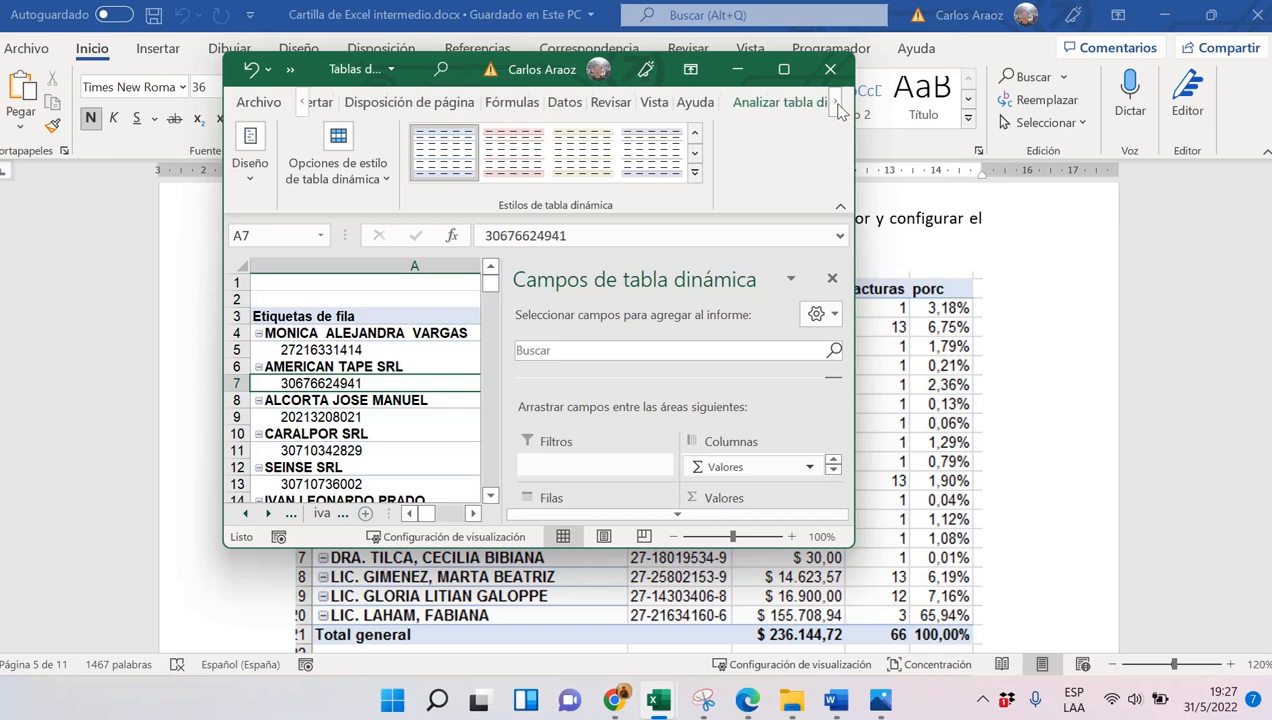
{"action": "left_click", "coordinate": [836, 104]}
{"action": "left_click", "coordinate": [836, 104]}
{"action": "left_click", "coordinate": [836, 104]}
{"action": "left_click", "coordinate": [836, 104]}
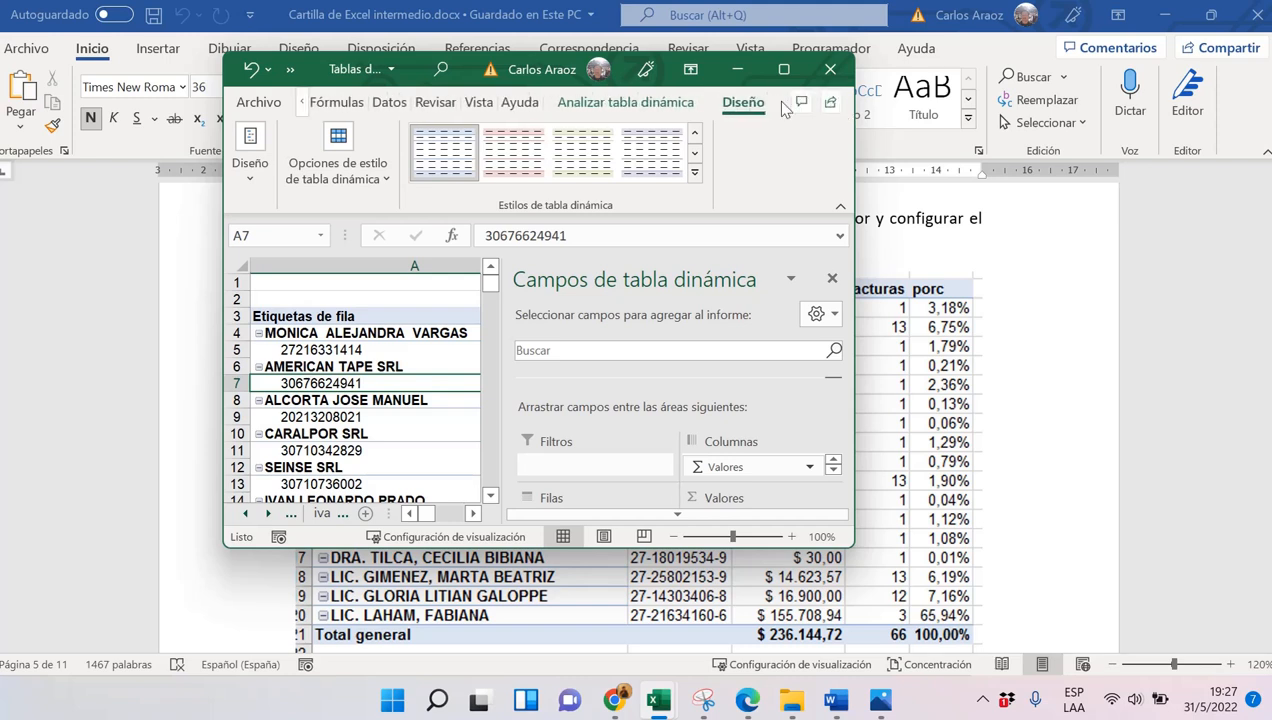
{"action": "left_click", "coordinate": [252, 178]}
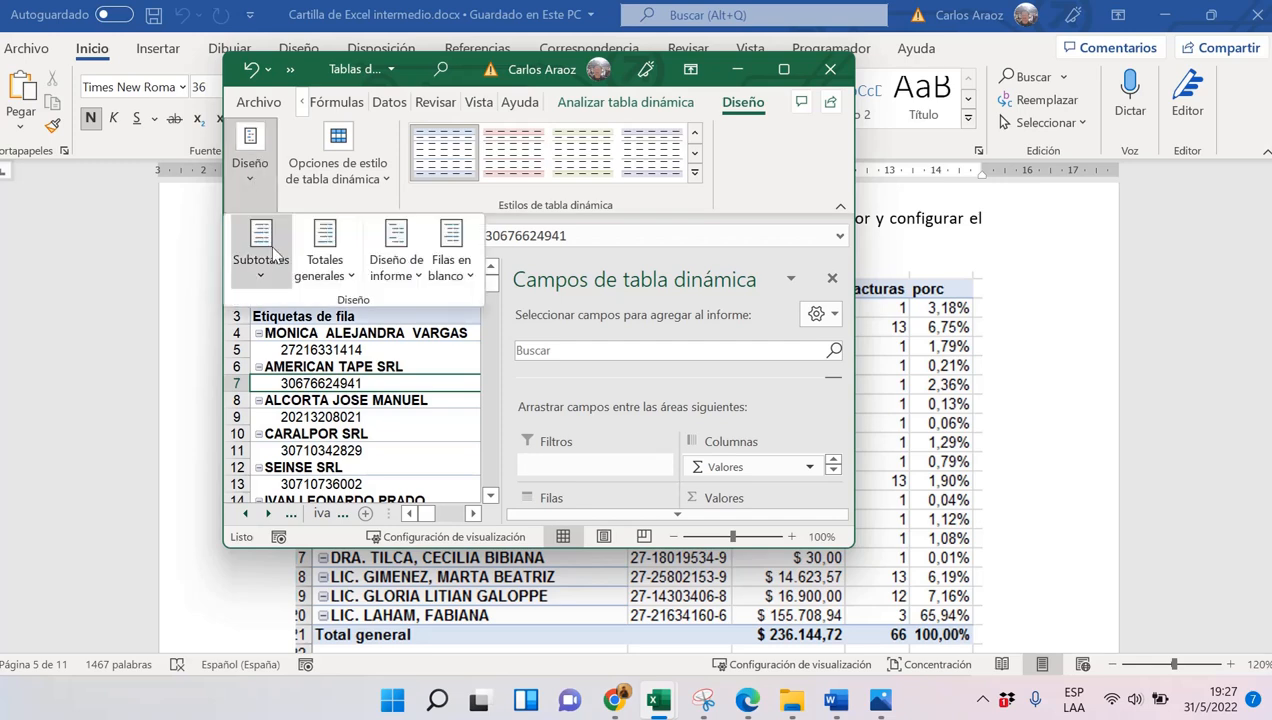
{"action": "left_click", "coordinate": [783, 70]}
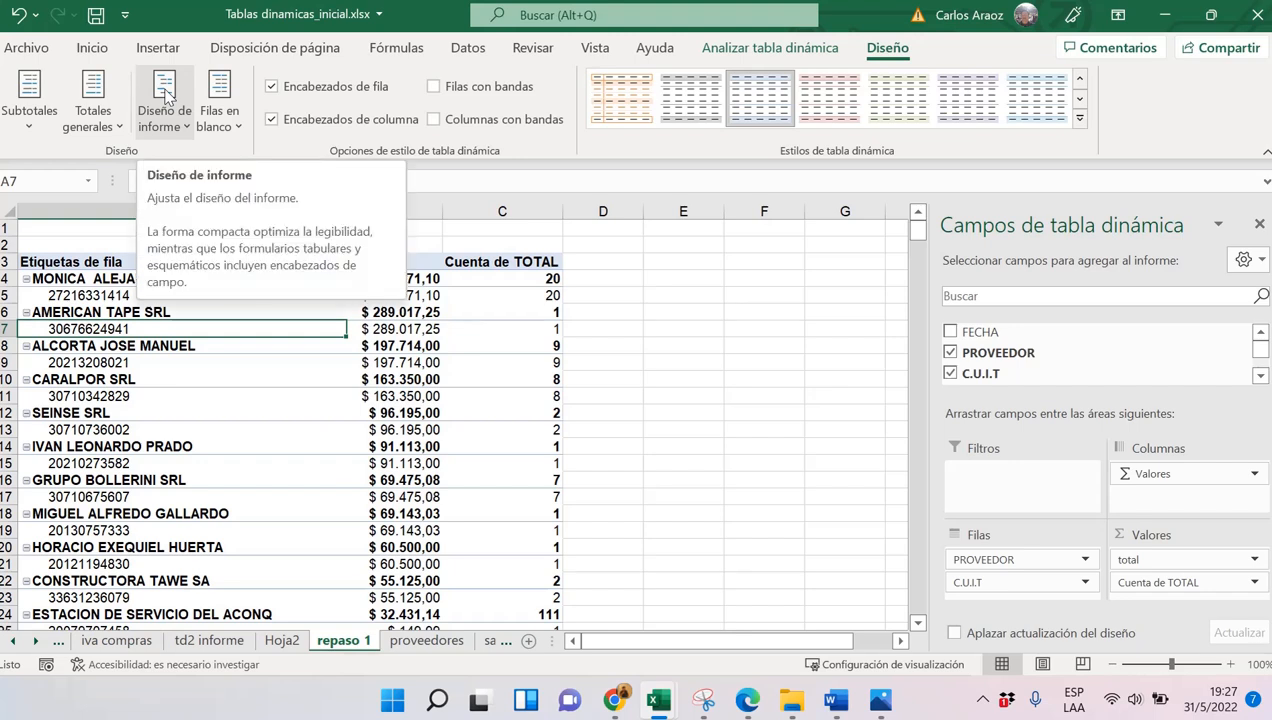
Switch the repaso 1 pivot to Mostrar en formato tabular, with provider and C.U.I.T side by side
{"action": "left_click", "coordinate": [165, 95]}
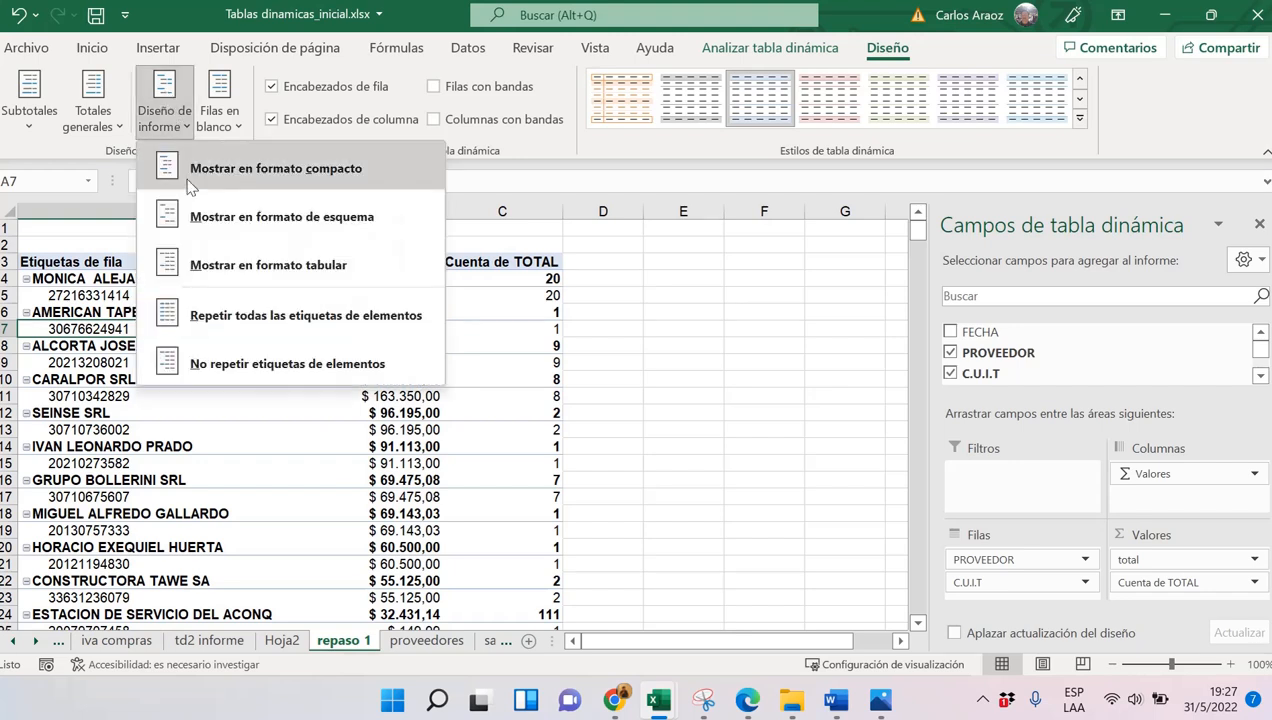
{"action": "left_click", "coordinate": [313, 268]}
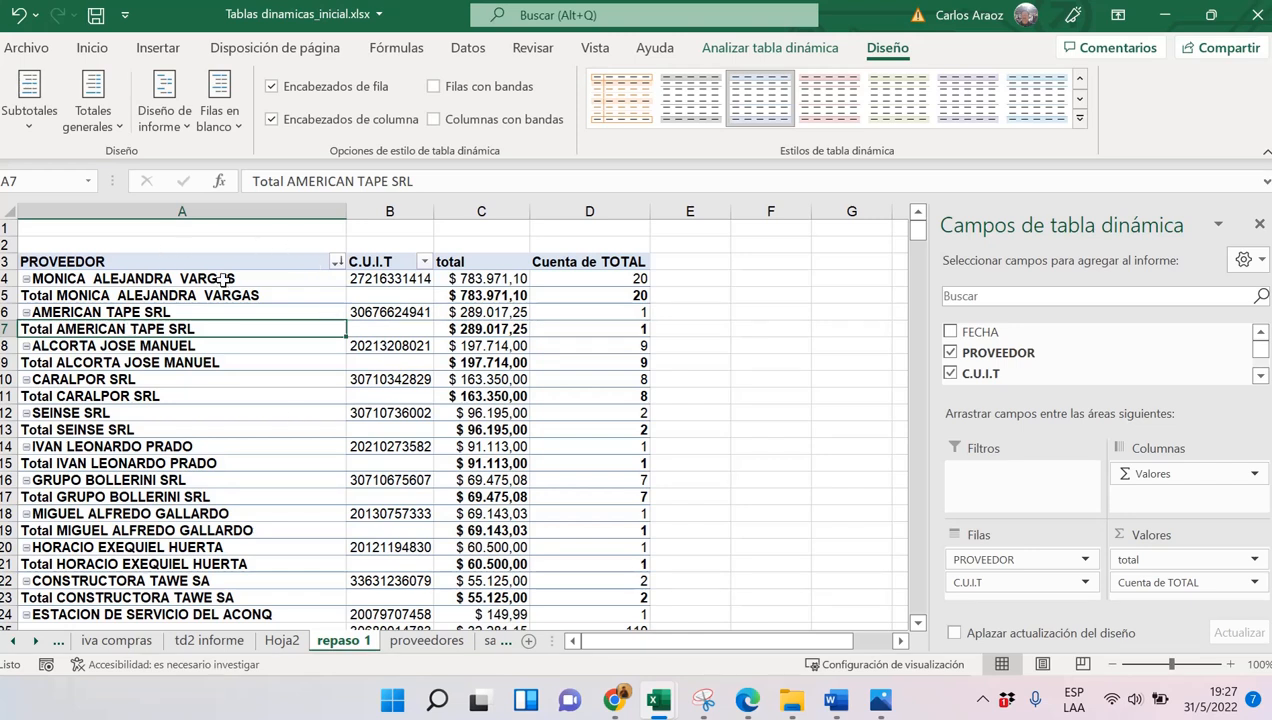
{"action": "left_click_drag", "start_coordinate": [226, 279], "coordinate": [355, 279]}
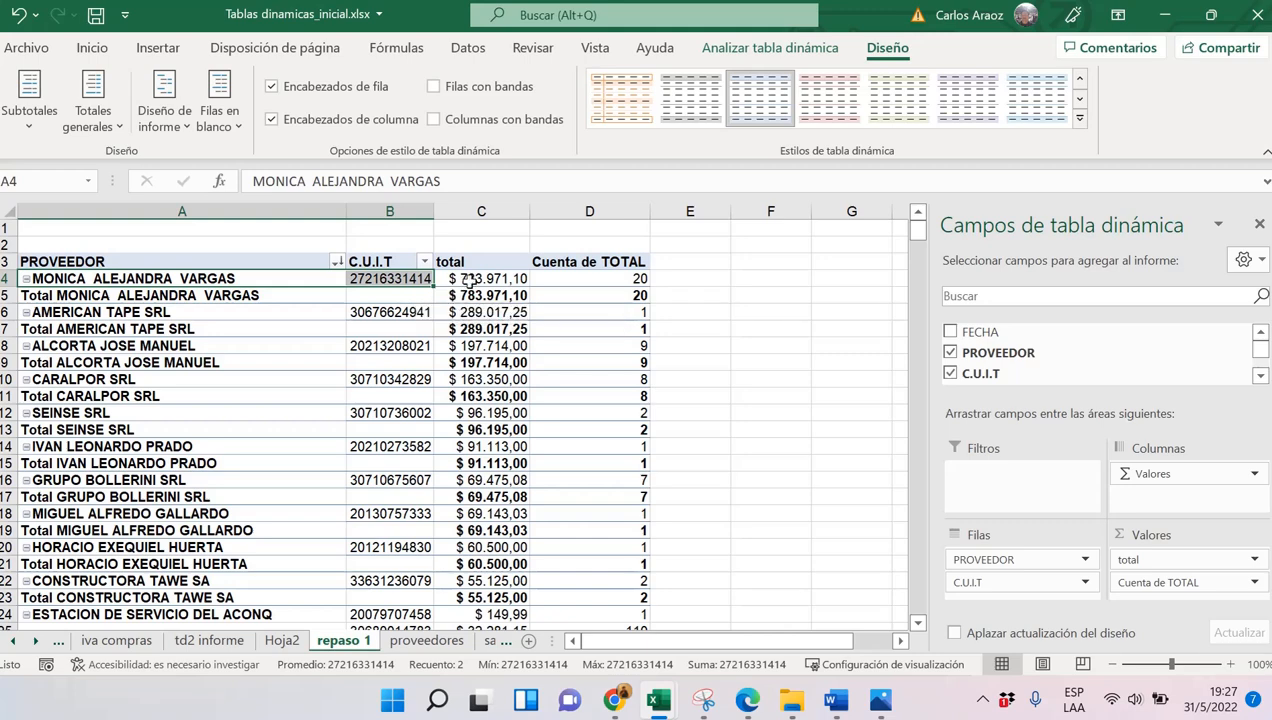
{"action": "left_click", "coordinate": [242, 296]}
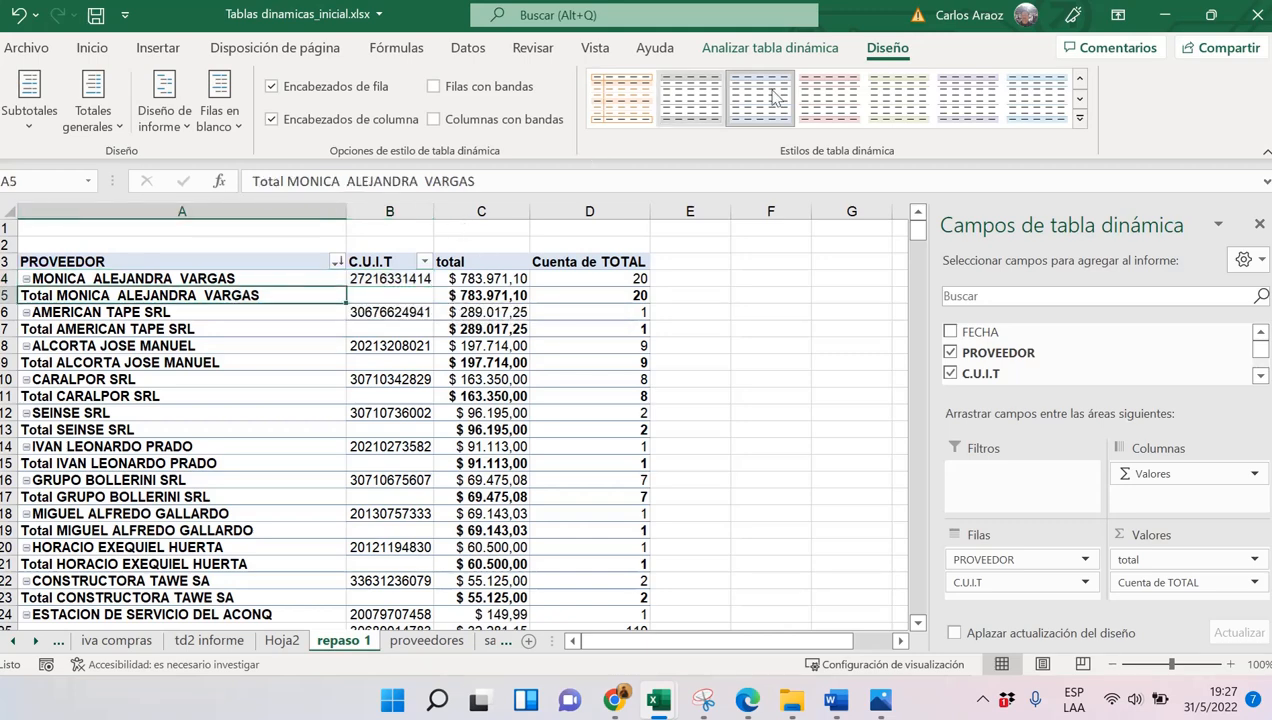
{"action": "left_click", "coordinate": [164, 115]}
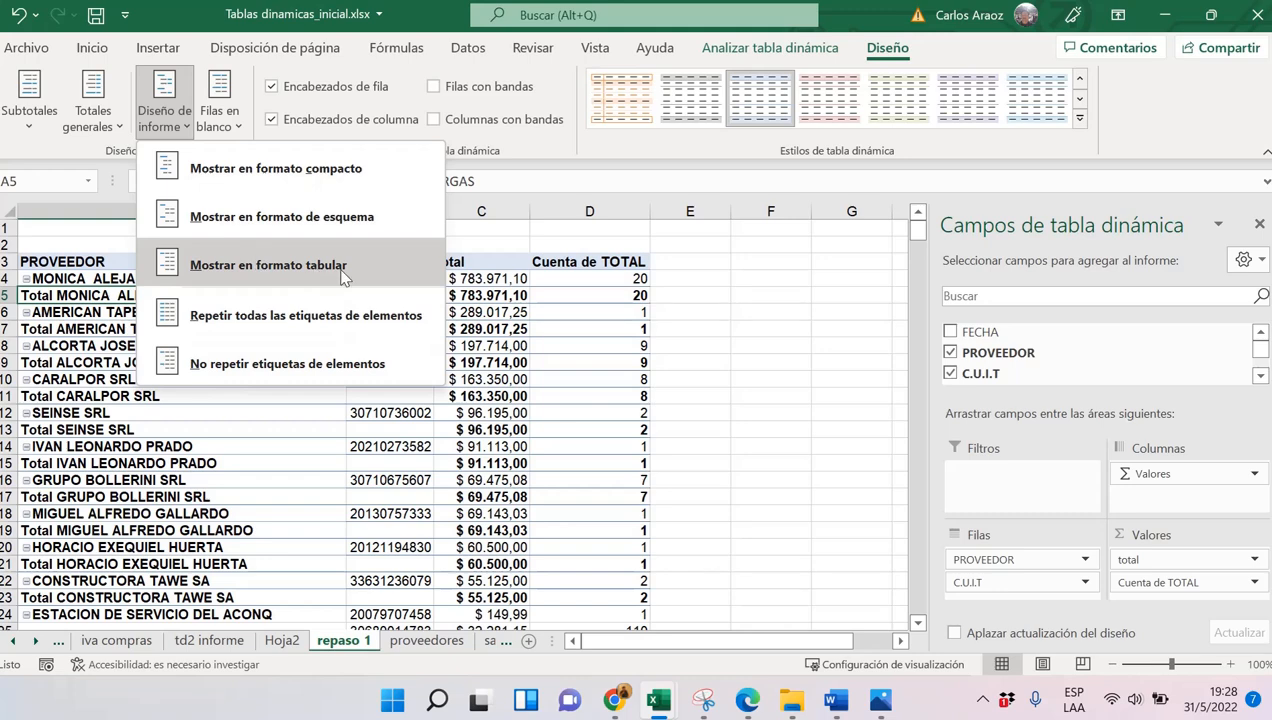
{"action": "left_click", "coordinate": [290, 419]}
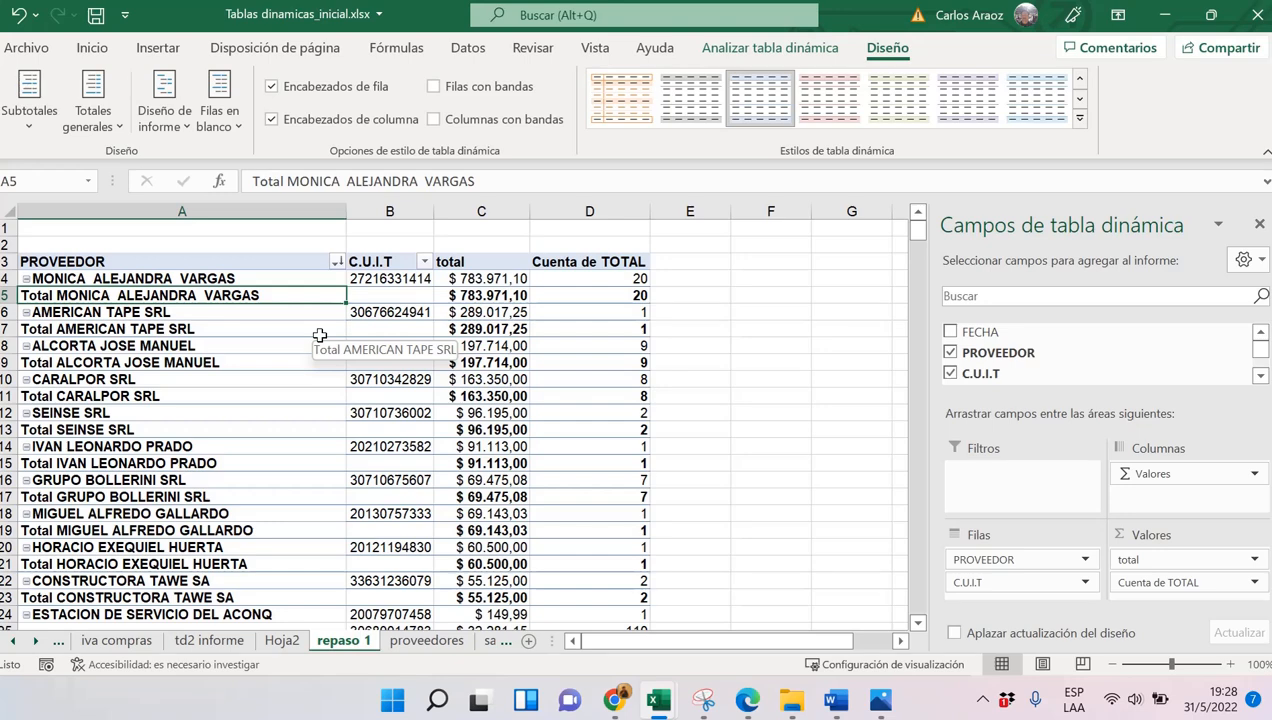
{"action": "left_click", "coordinate": [14, 324]}
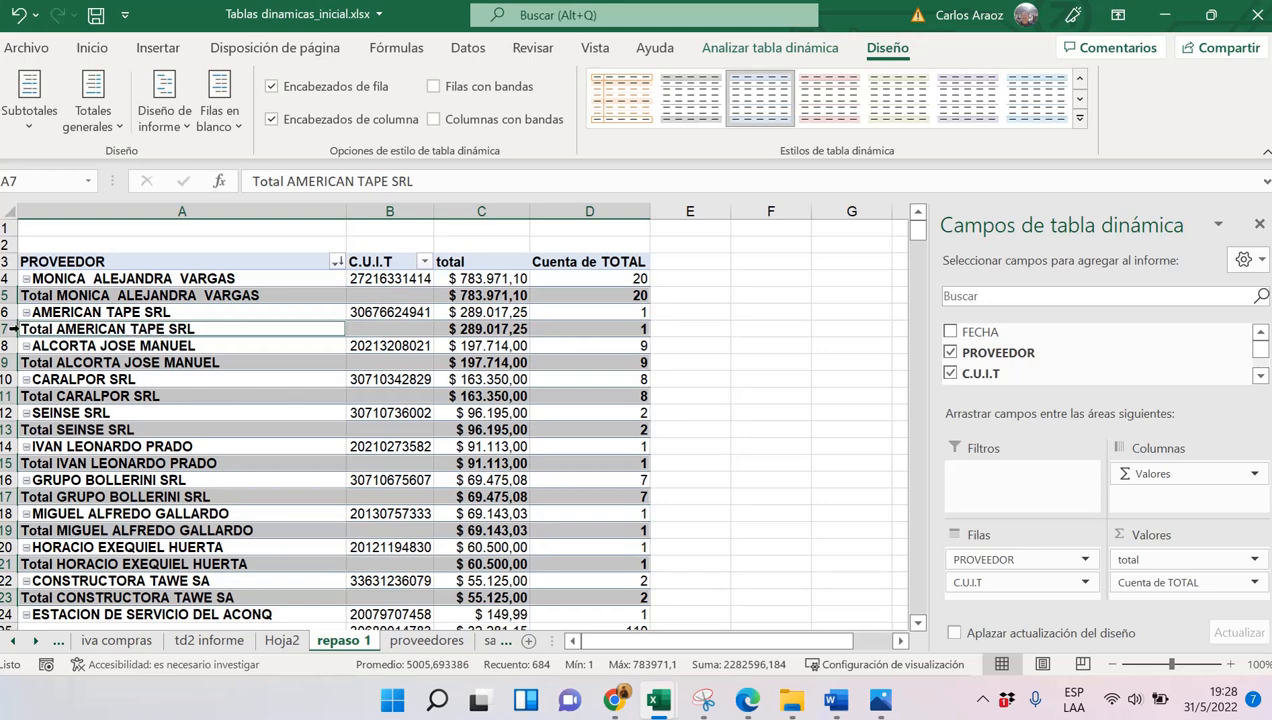
{"action": "left_click", "coordinate": [90, 328]}
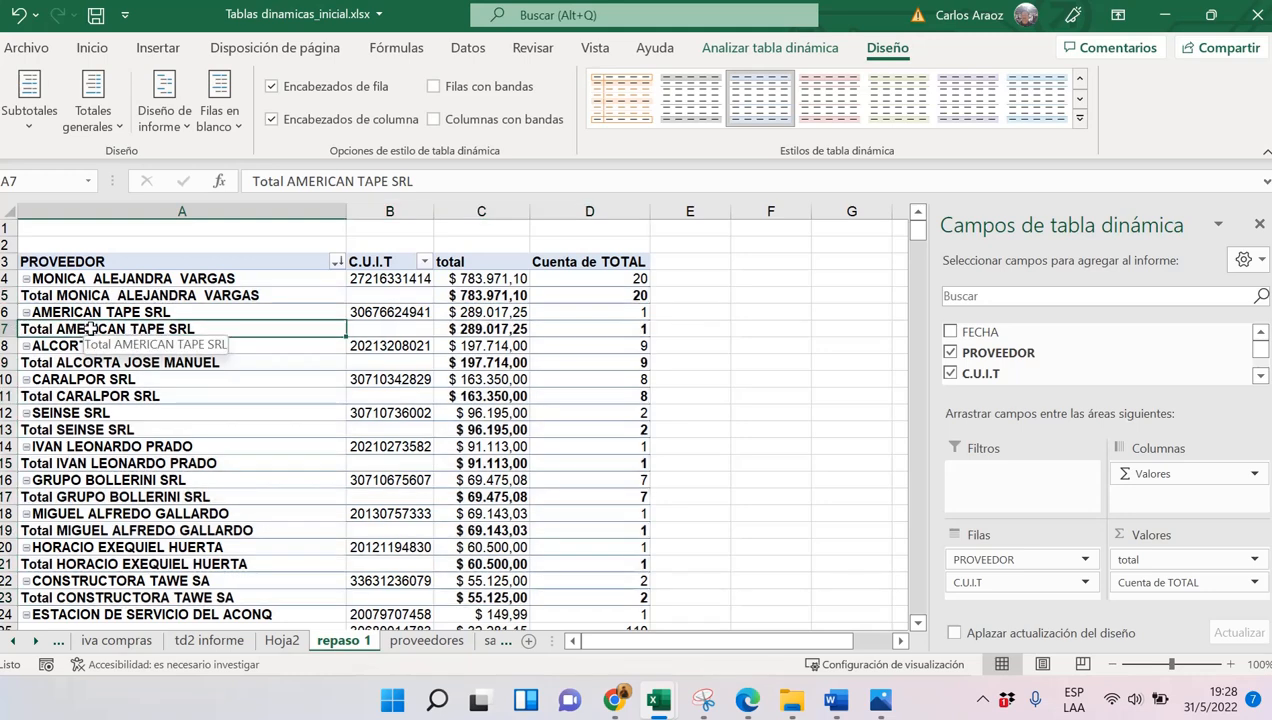
{"action": "left_click_drag", "start_coordinate": [505, 278], "coordinate": [619, 301]}
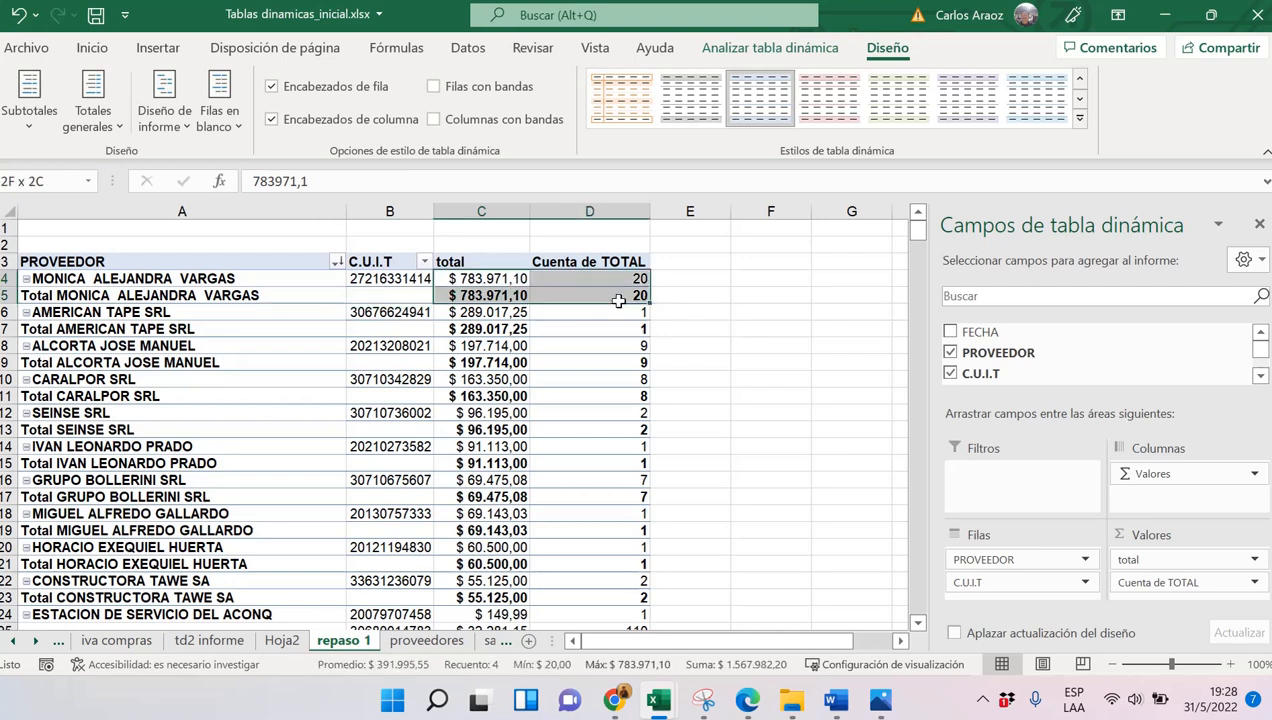
{"action": "left_click", "coordinate": [481, 312]}
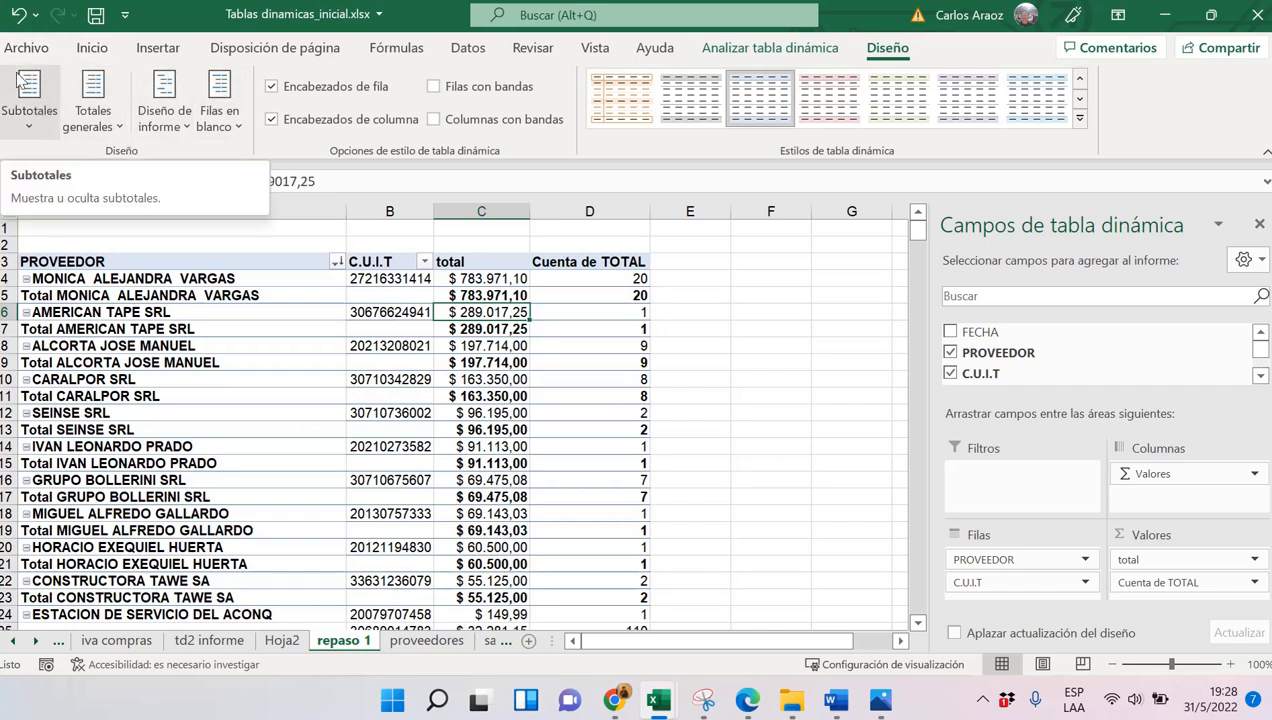
Set Subtotales to No mostrar subtotales, then bring up the Word exercise document
{"action": "left_click", "coordinate": [37, 95]}
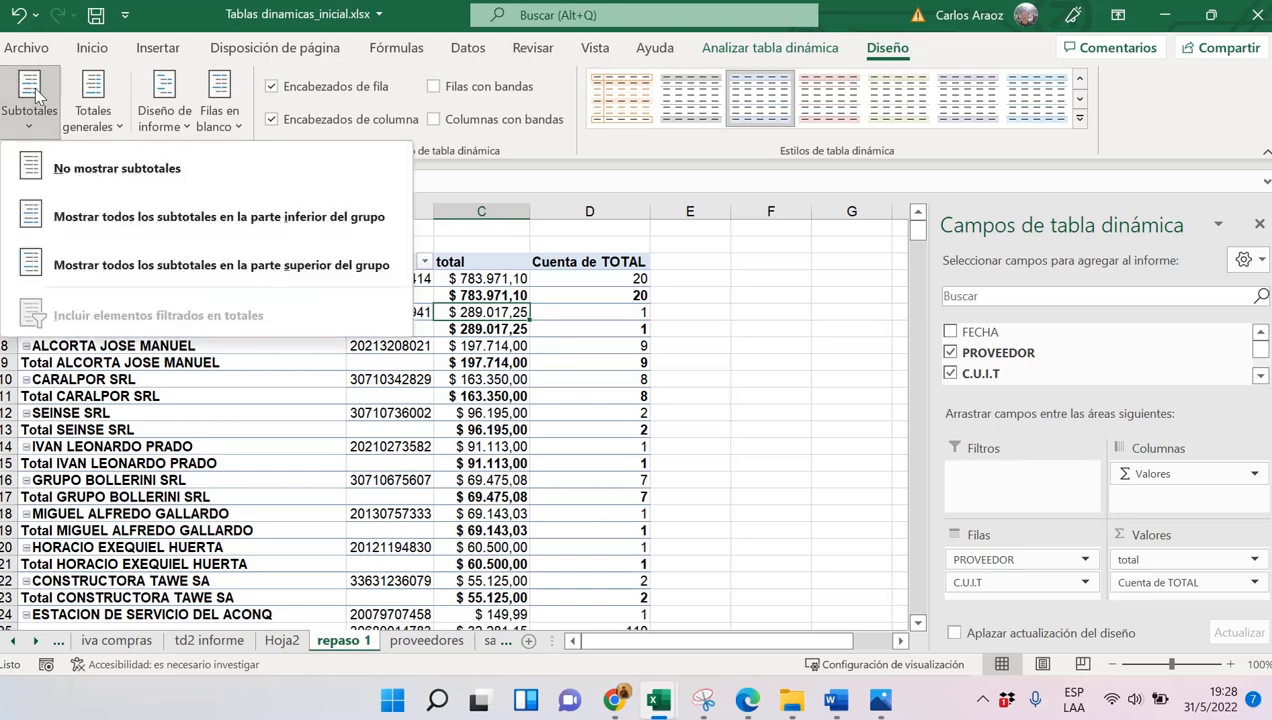
{"action": "left_click", "coordinate": [164, 172]}
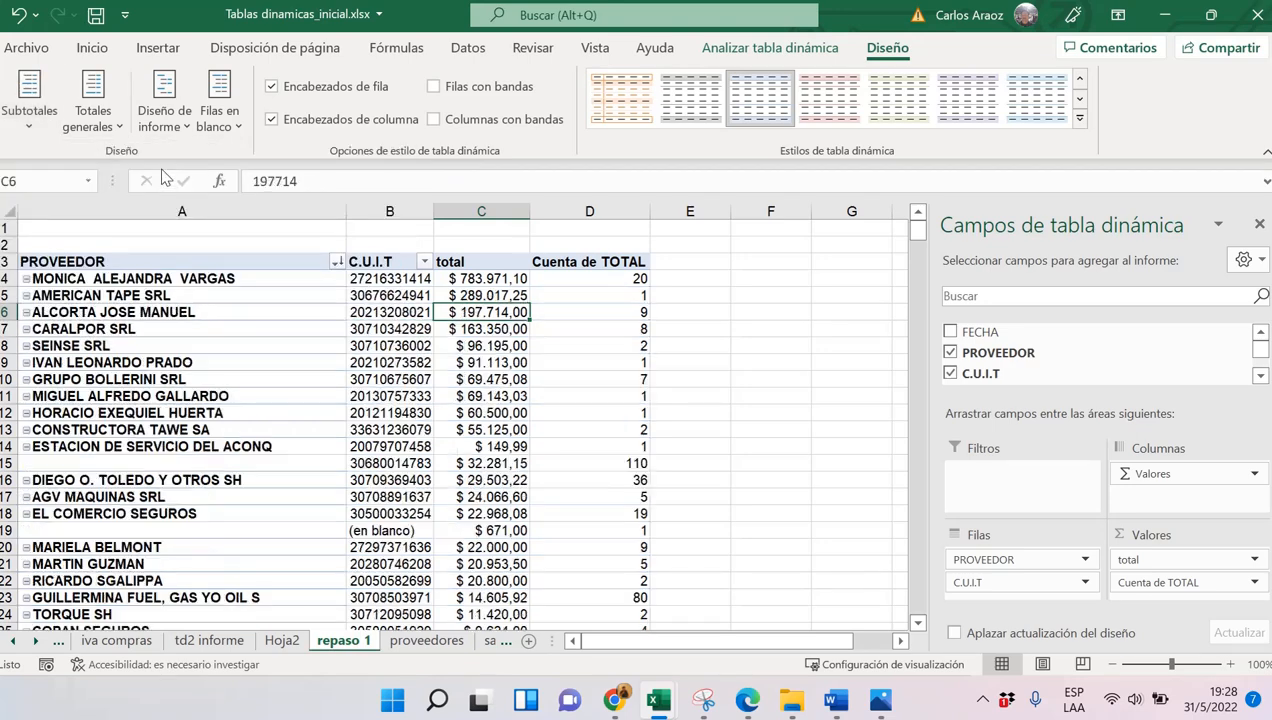
{"action": "left_click", "coordinate": [30, 100]}
{"action": "left_click", "coordinate": [510, 329]}
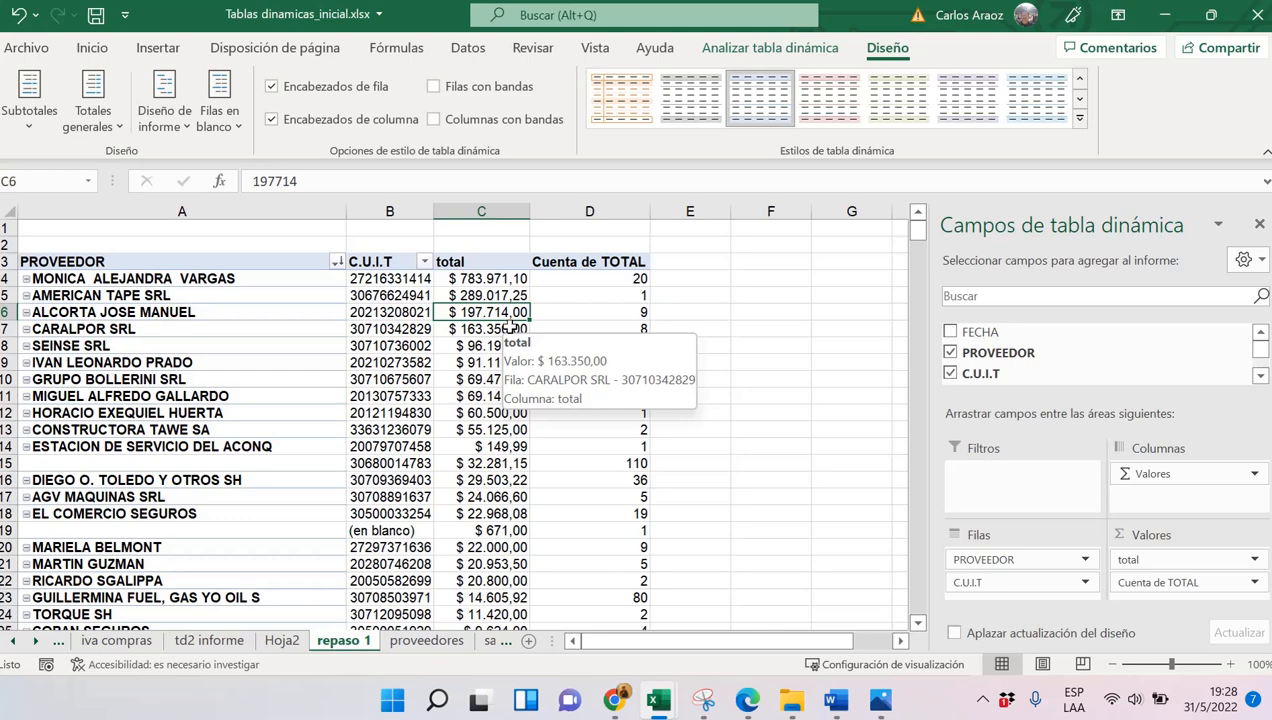
{"action": "left_click", "coordinate": [836, 700]}
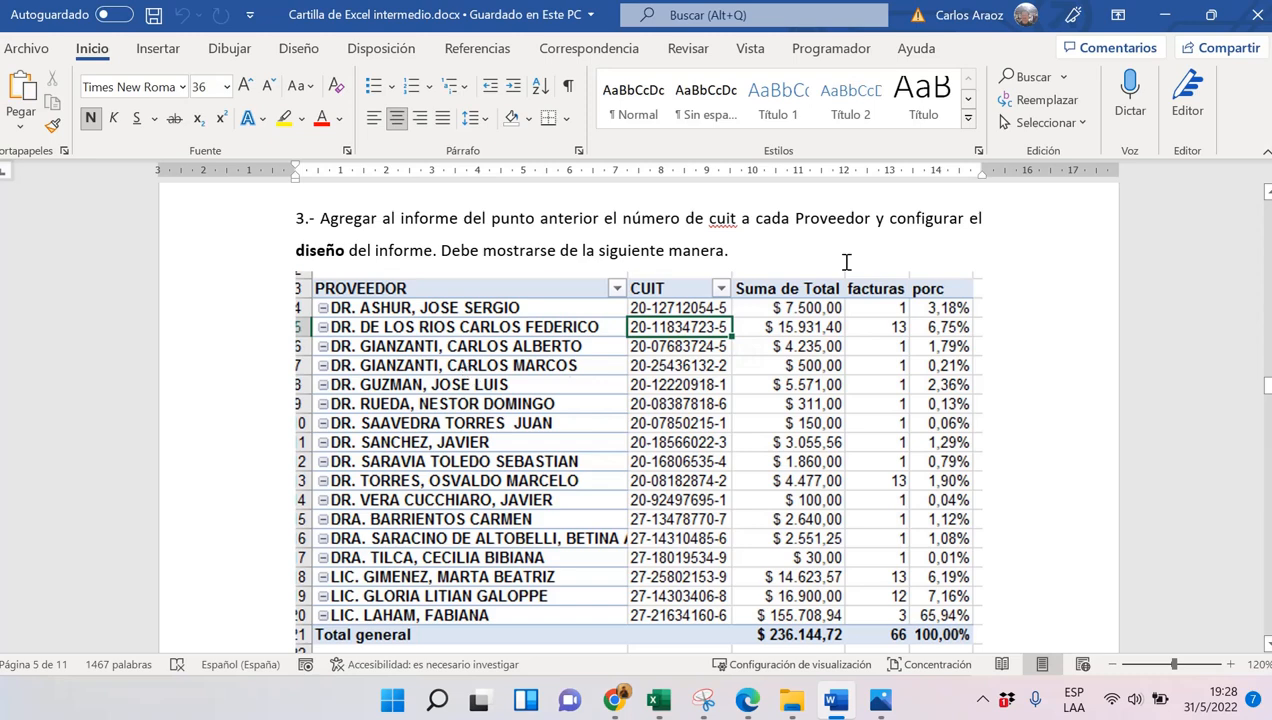
Minimize the Word exercise document to get back to the Excel pivot
{"action": "left_click", "coordinate": [1166, 12]}
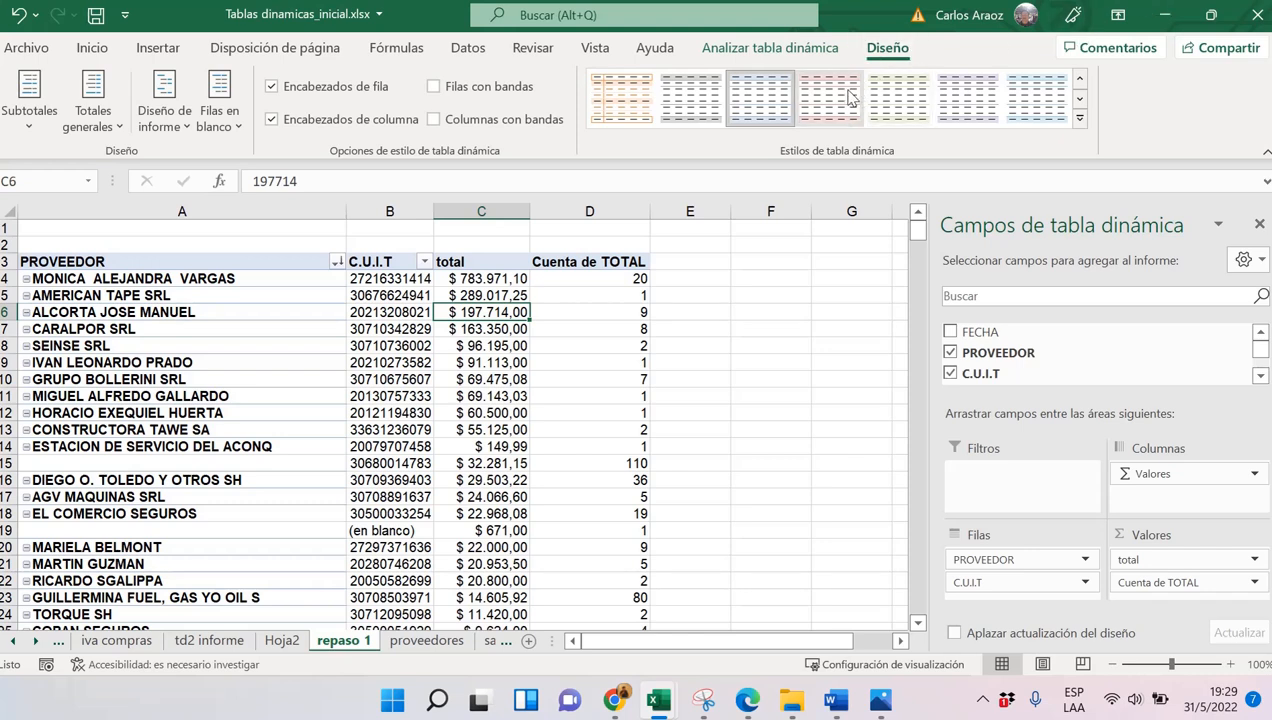
Try a couple of pivot styles and settle on the first, light orange one
{"action": "left_click", "coordinate": [897, 97]}
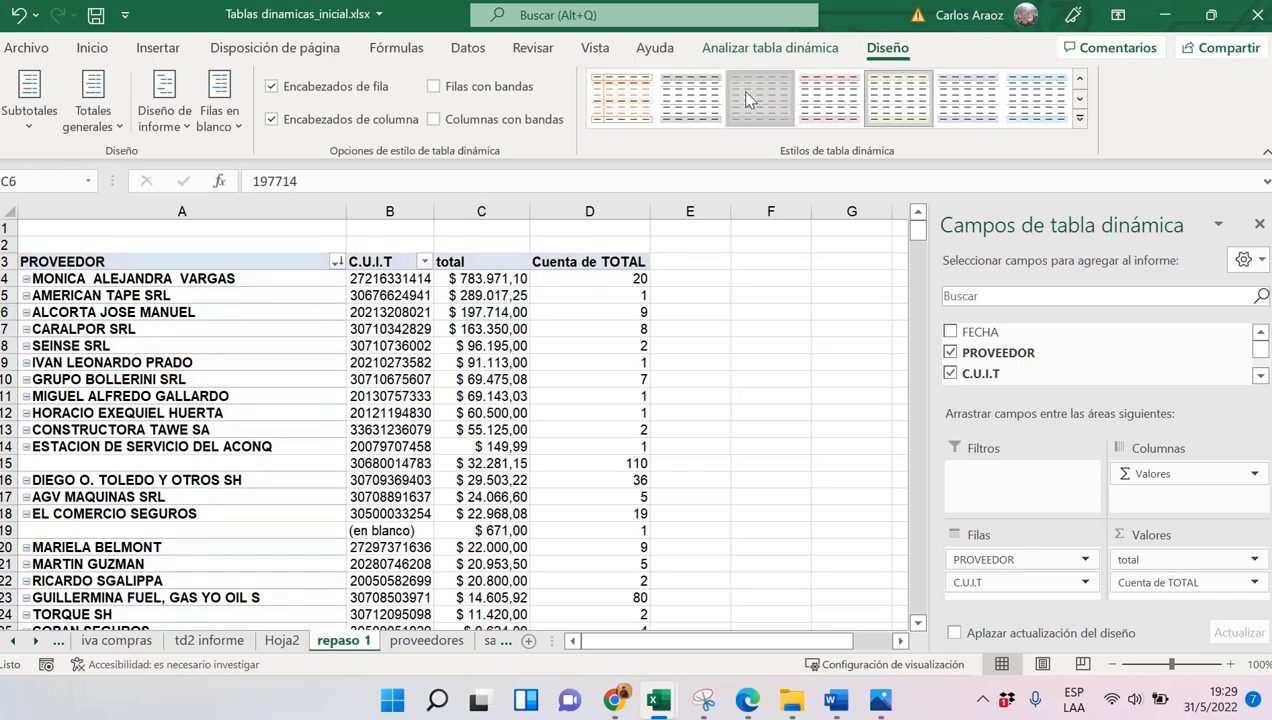
{"action": "left_click", "coordinate": [705, 97]}
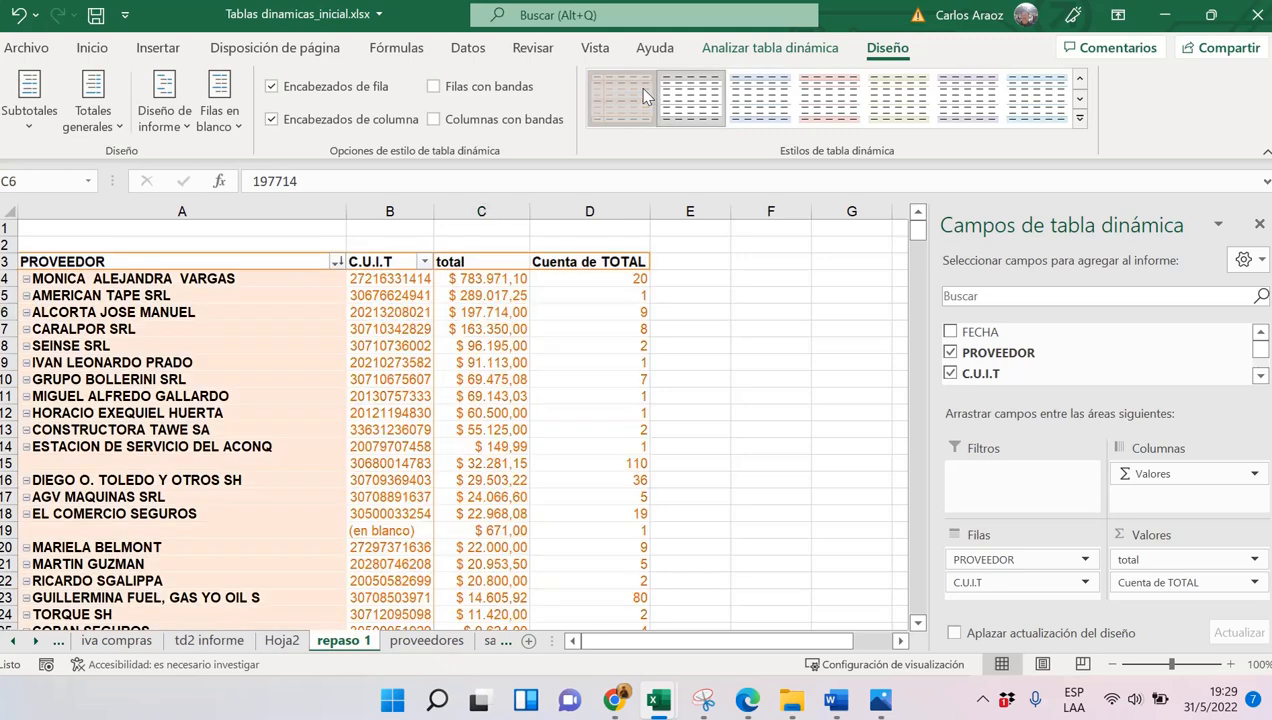
{"action": "left_click", "coordinate": [651, 95]}
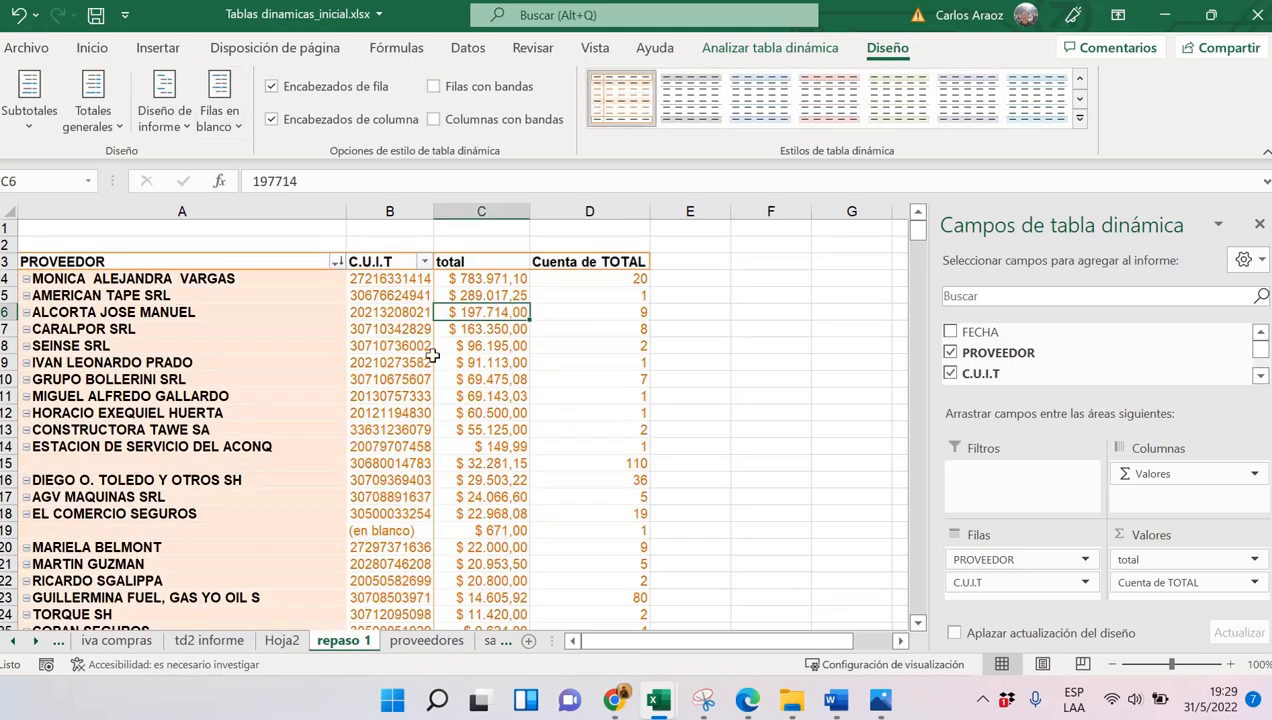
{"action": "mouse_move", "coordinate": [639, 325]}
{"action": "mouse_move", "coordinate": [611, 460]}
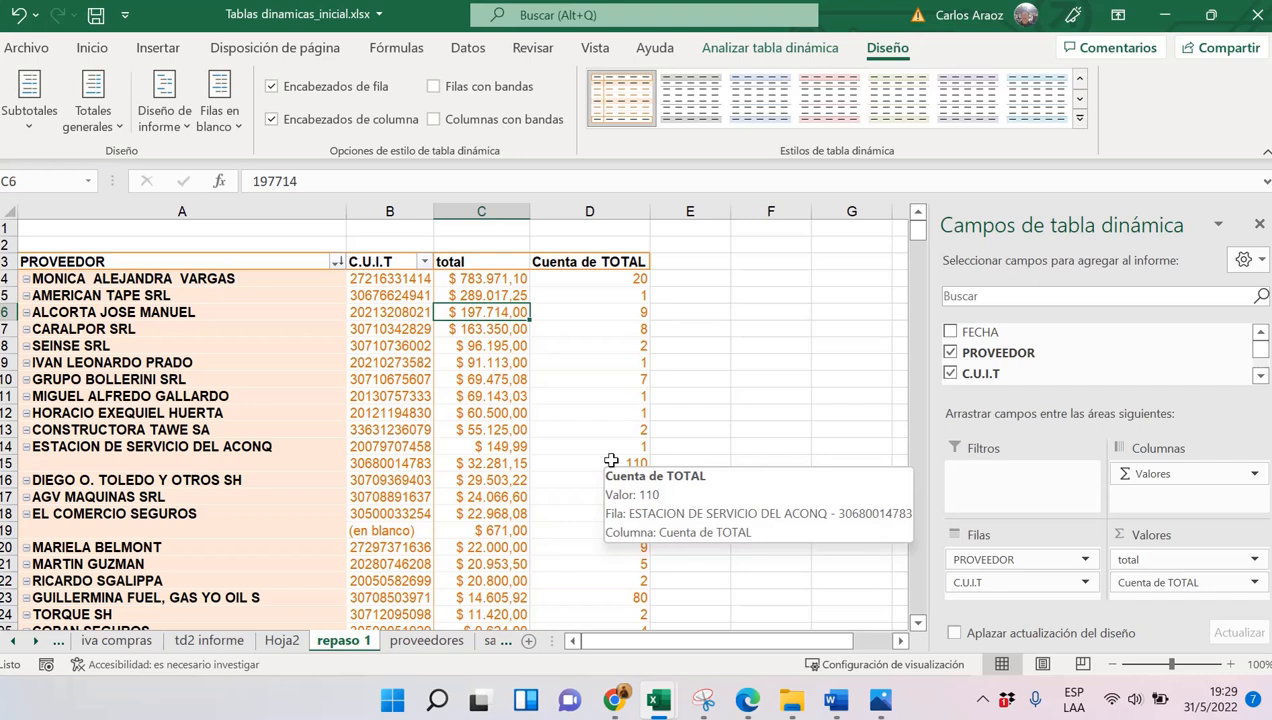
{"action": "mouse_move", "coordinate": [603, 427]}
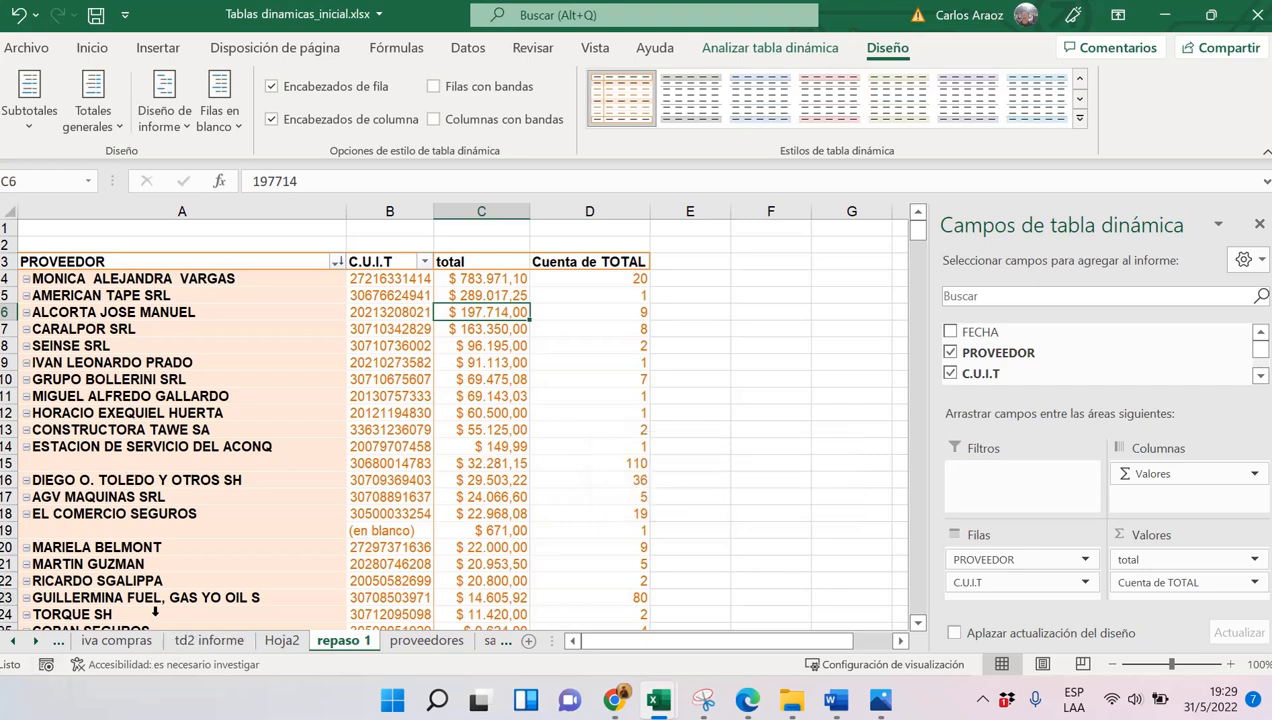
{"action": "left_click", "coordinate": [15, 641]}
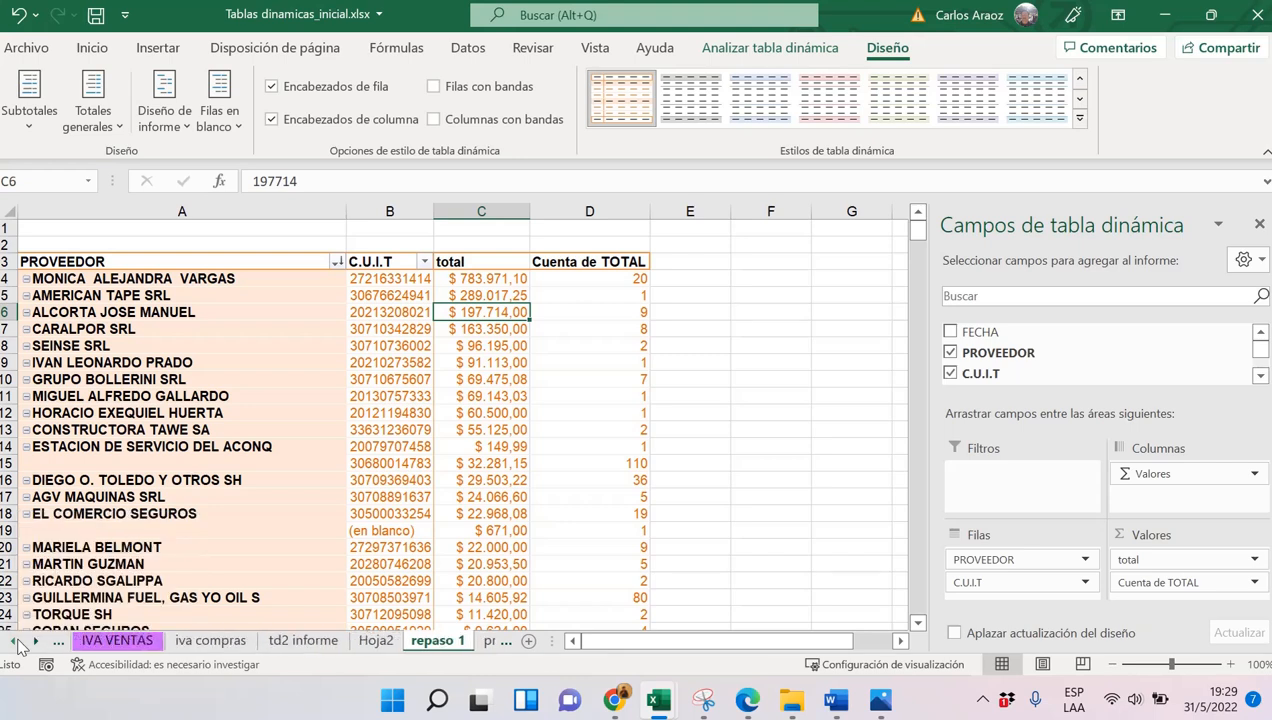
{"action": "left_click", "coordinate": [15, 641]}
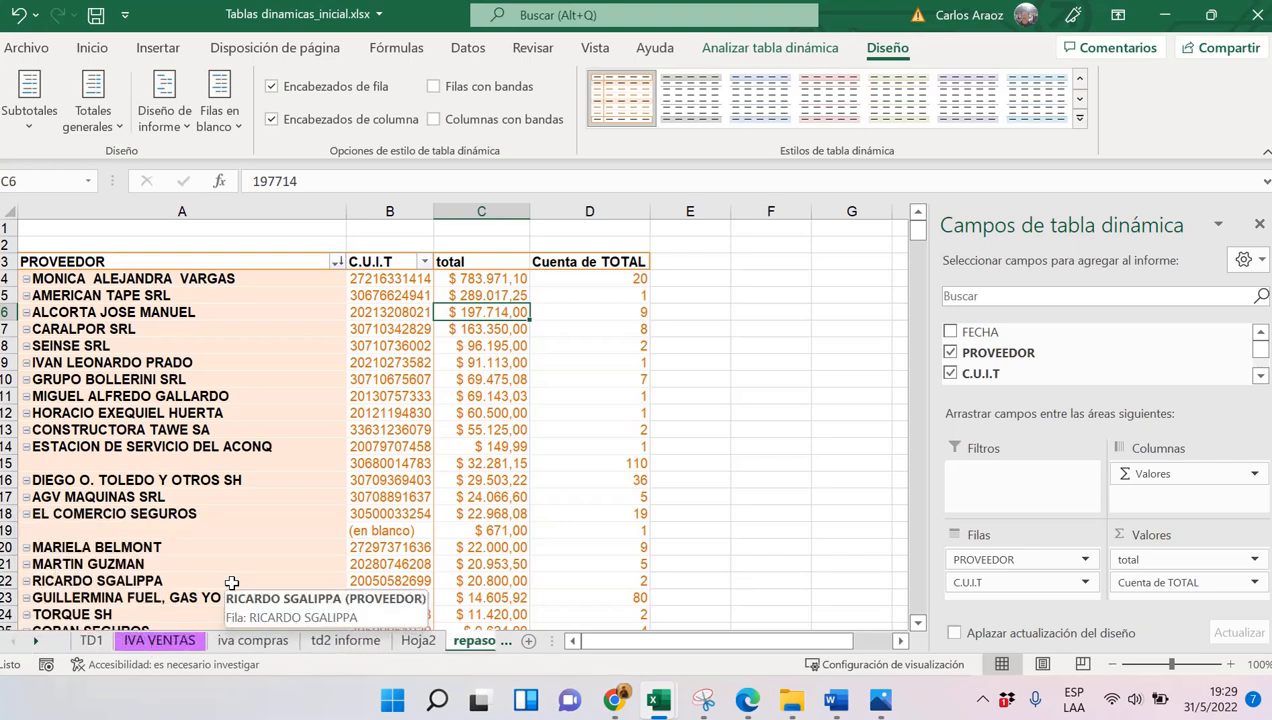
{"action": "left_click", "coordinate": [95, 645]}
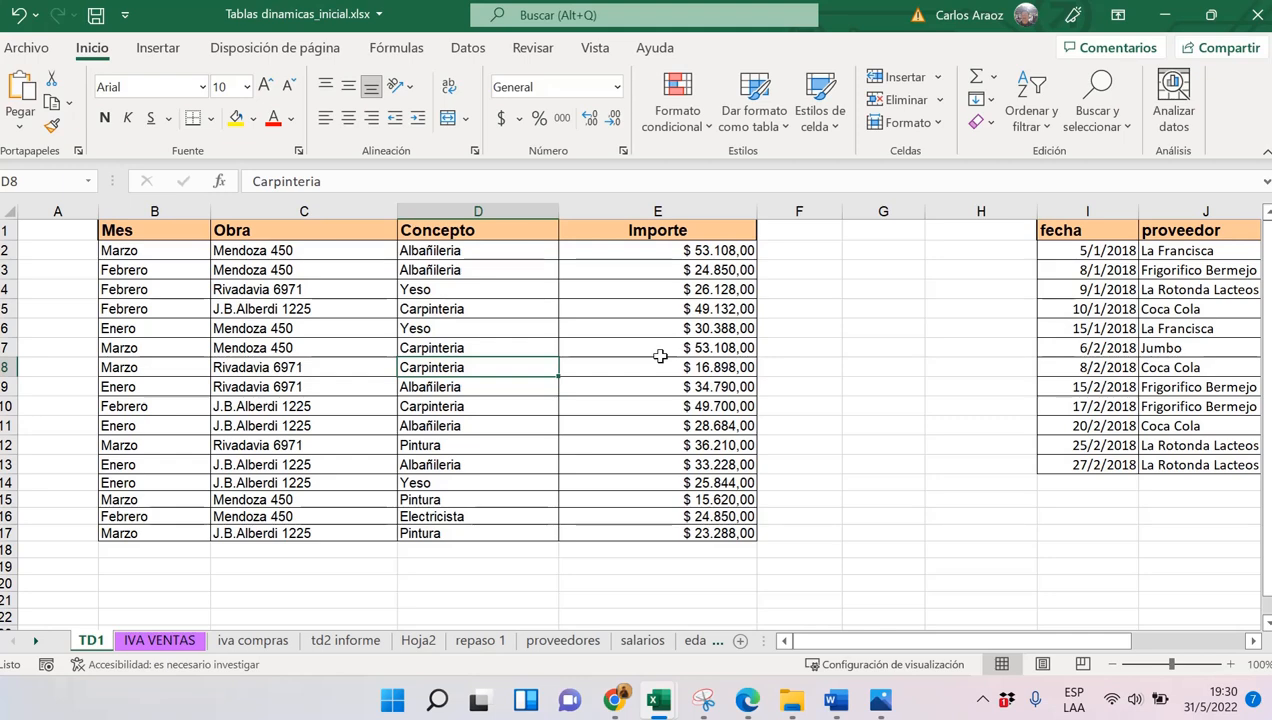
{"action": "scroll", "coordinate": [660, 356], "scroll_direction": "up", "scroll_amount": 1}
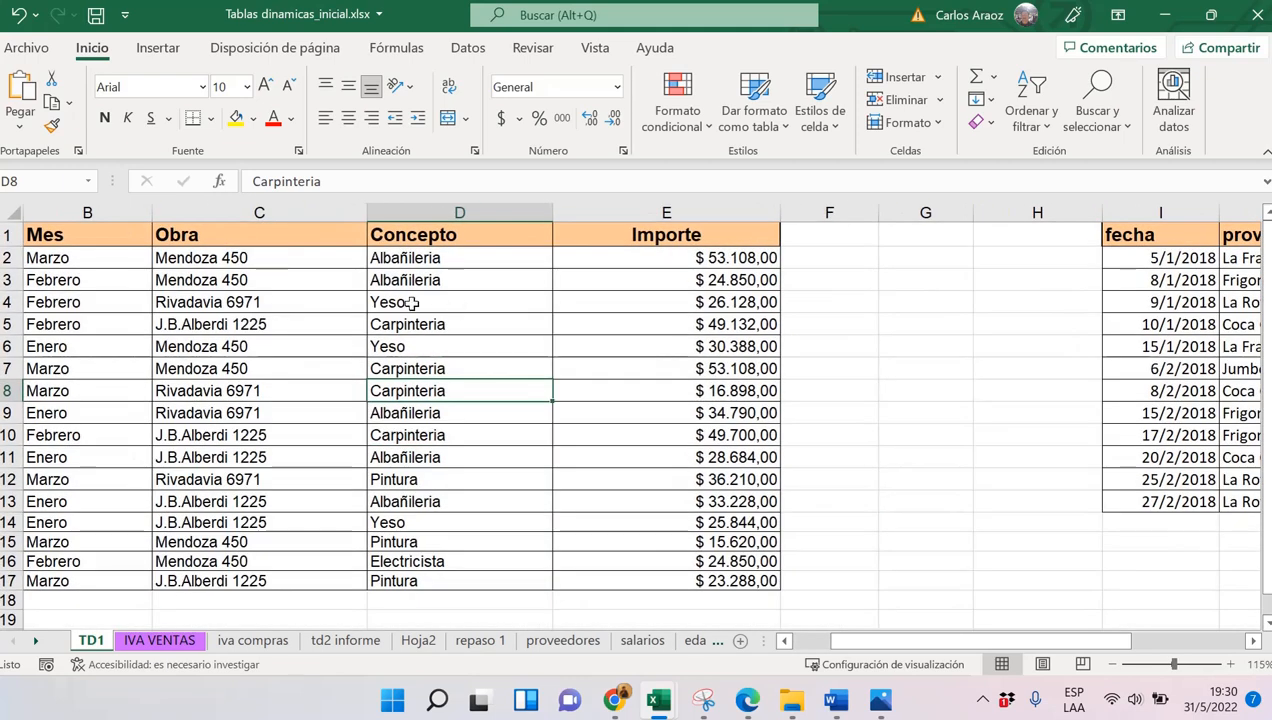
{"action": "left_click", "coordinate": [409, 301]}
{"action": "left_click", "coordinate": [726, 254]}
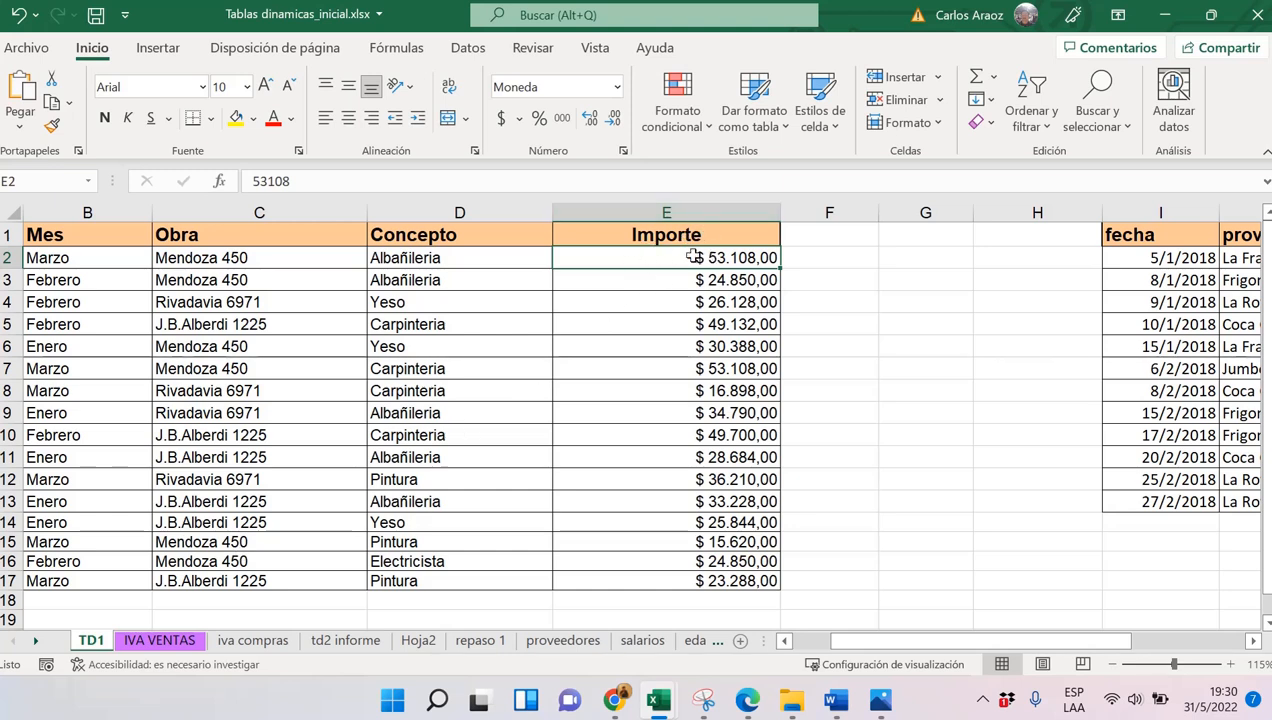
Append A to the Importe amount in E2 so it reads the text value 53108A
{"action": "left_click", "coordinate": [296, 183]}
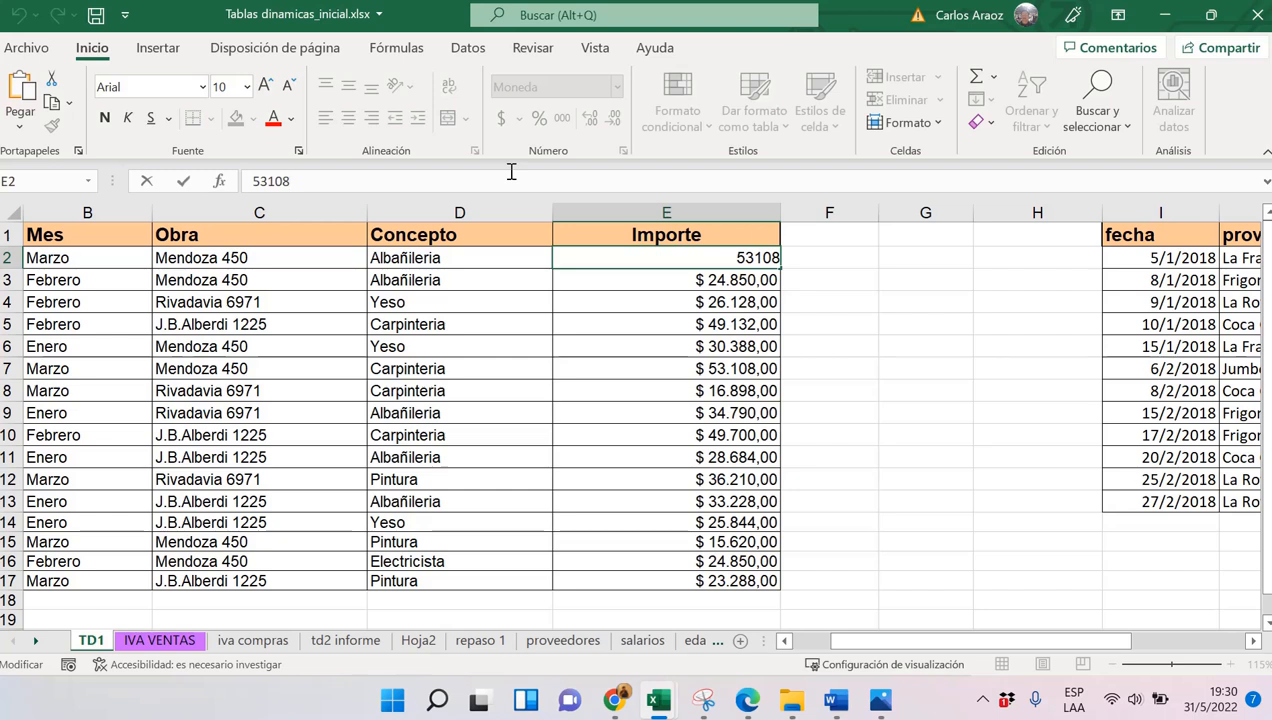
{"action": "type", "text": "A"}
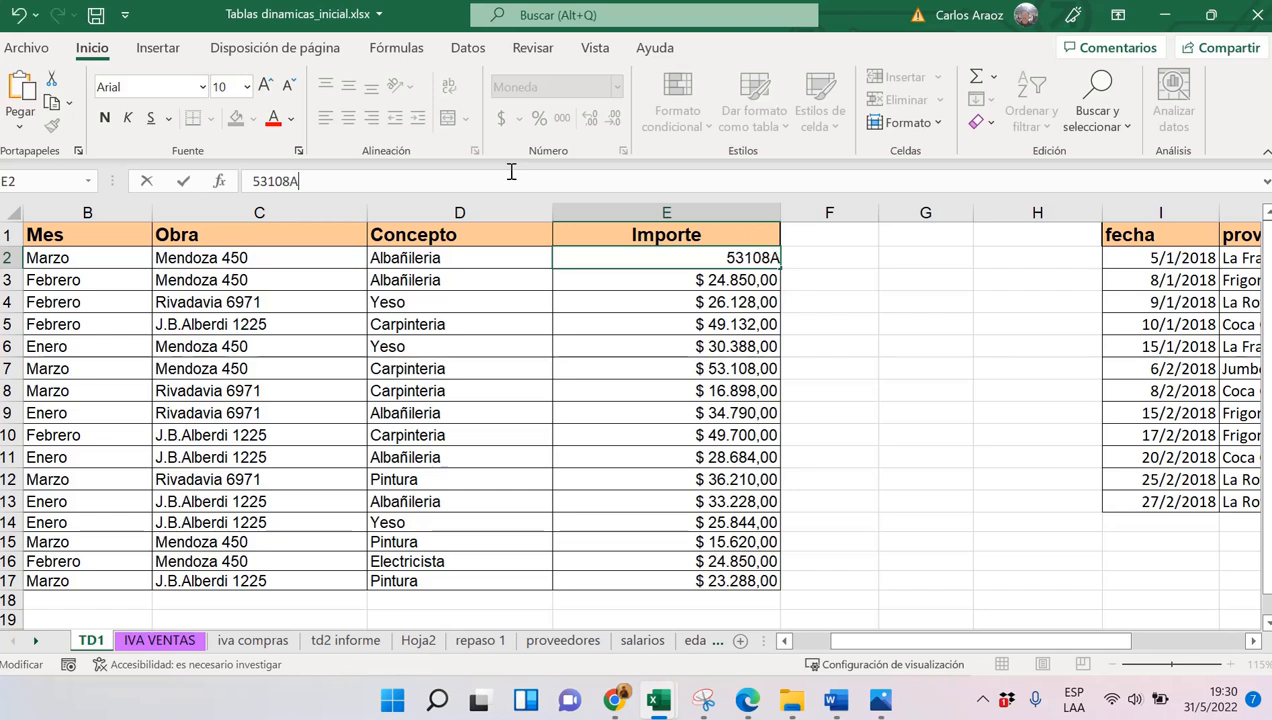
{"action": "key", "text": "Return"}
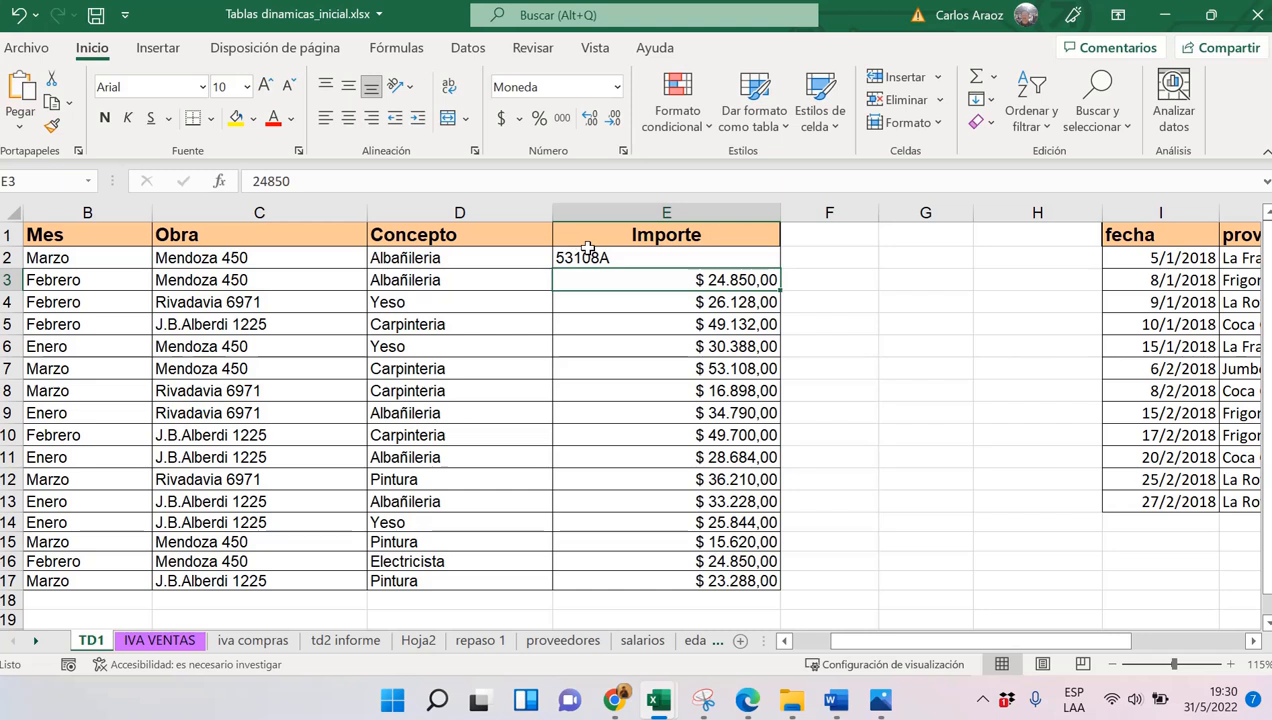
{"action": "left_click", "coordinate": [620, 260]}
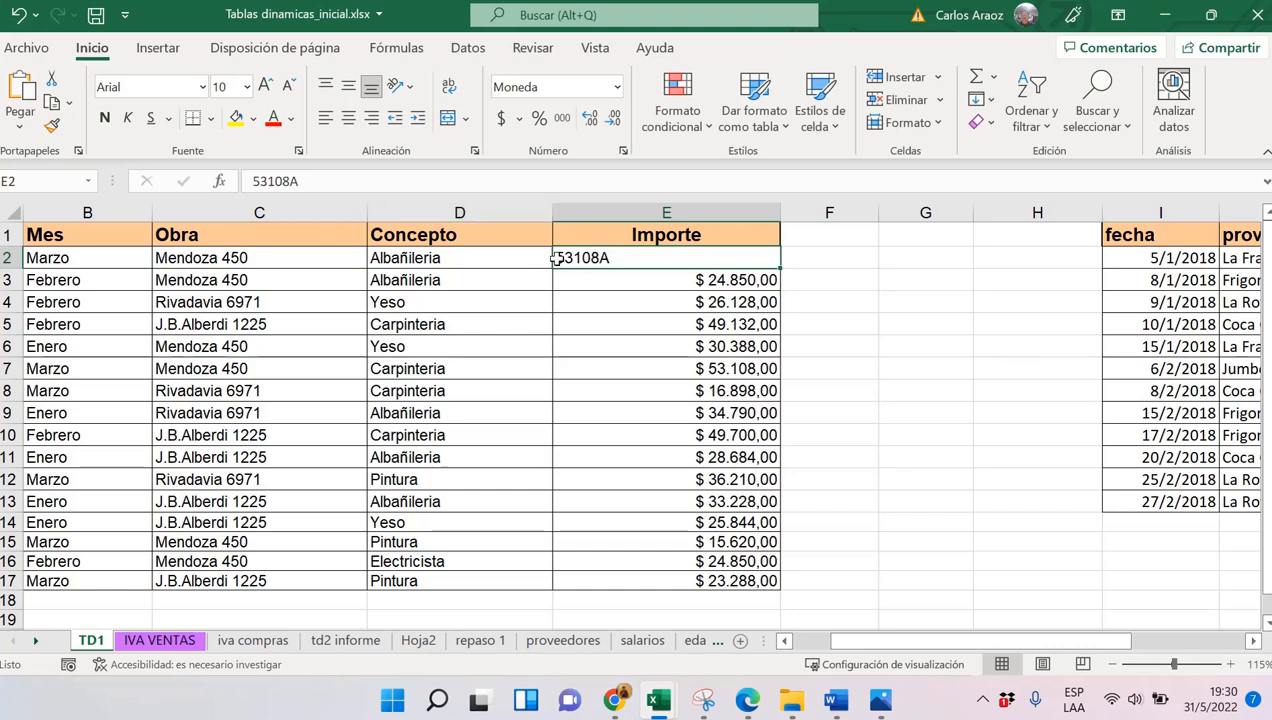
Select a cell inside the TD1 data and bring up the Dar formato como tabla style choices
{"action": "left_click", "coordinate": [617, 337]}
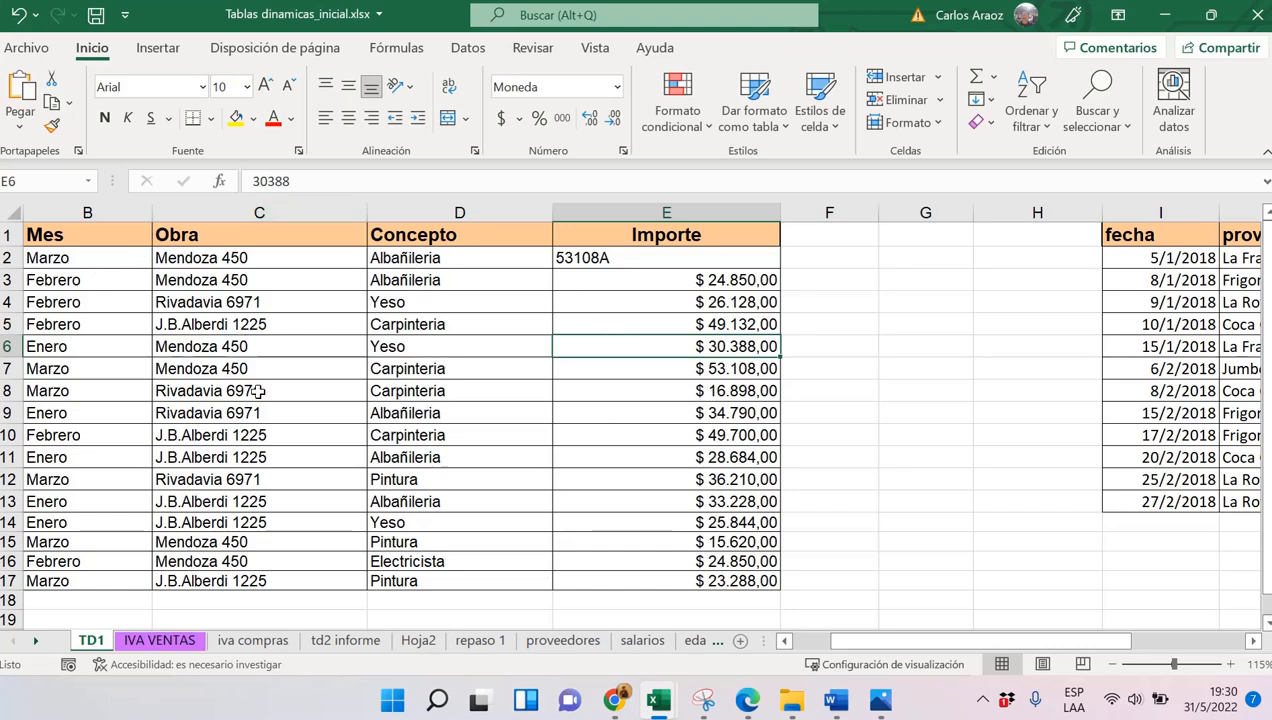
{"action": "left_click", "coordinate": [348, 369]}
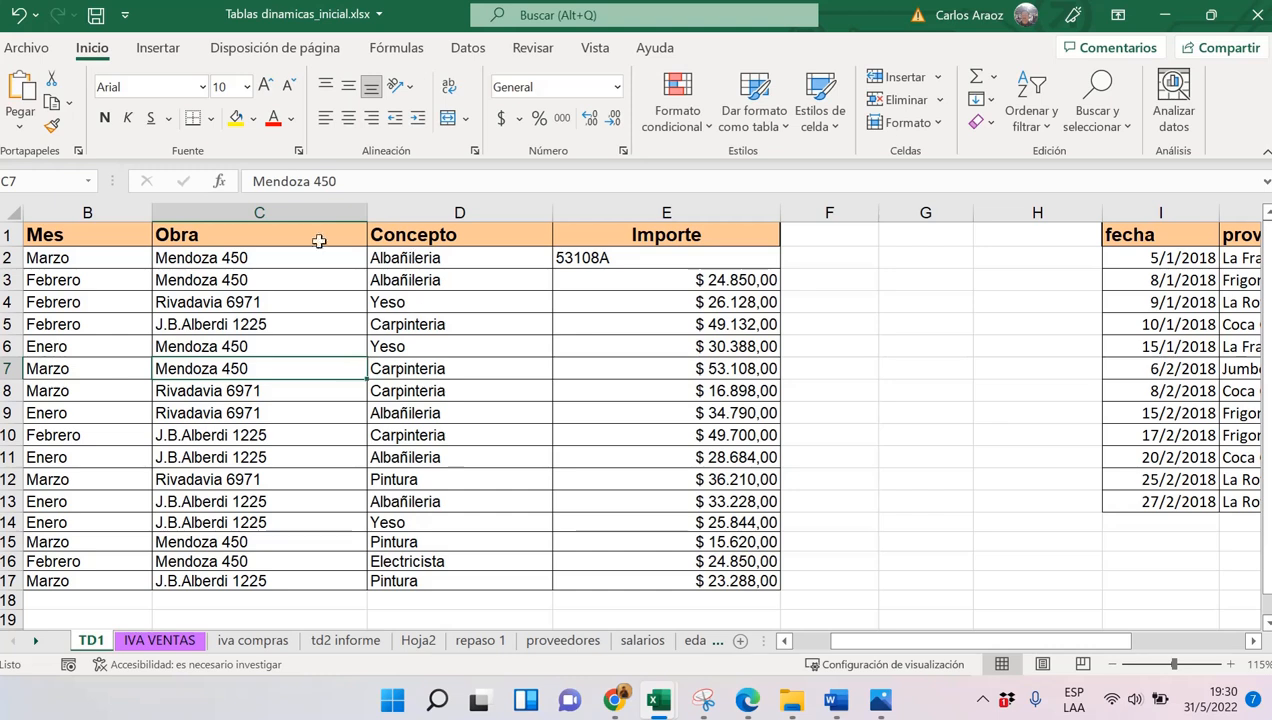
{"action": "left_click", "coordinate": [337, 308]}
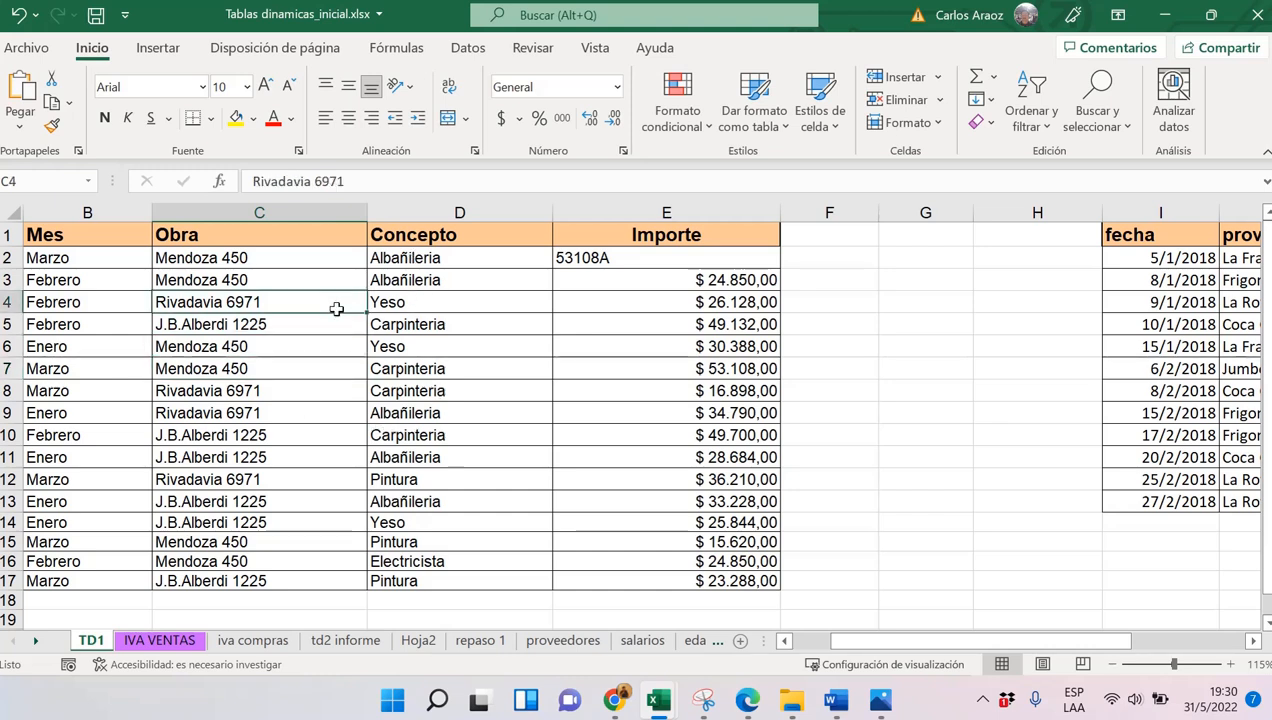
{"action": "left_click", "coordinate": [465, 368]}
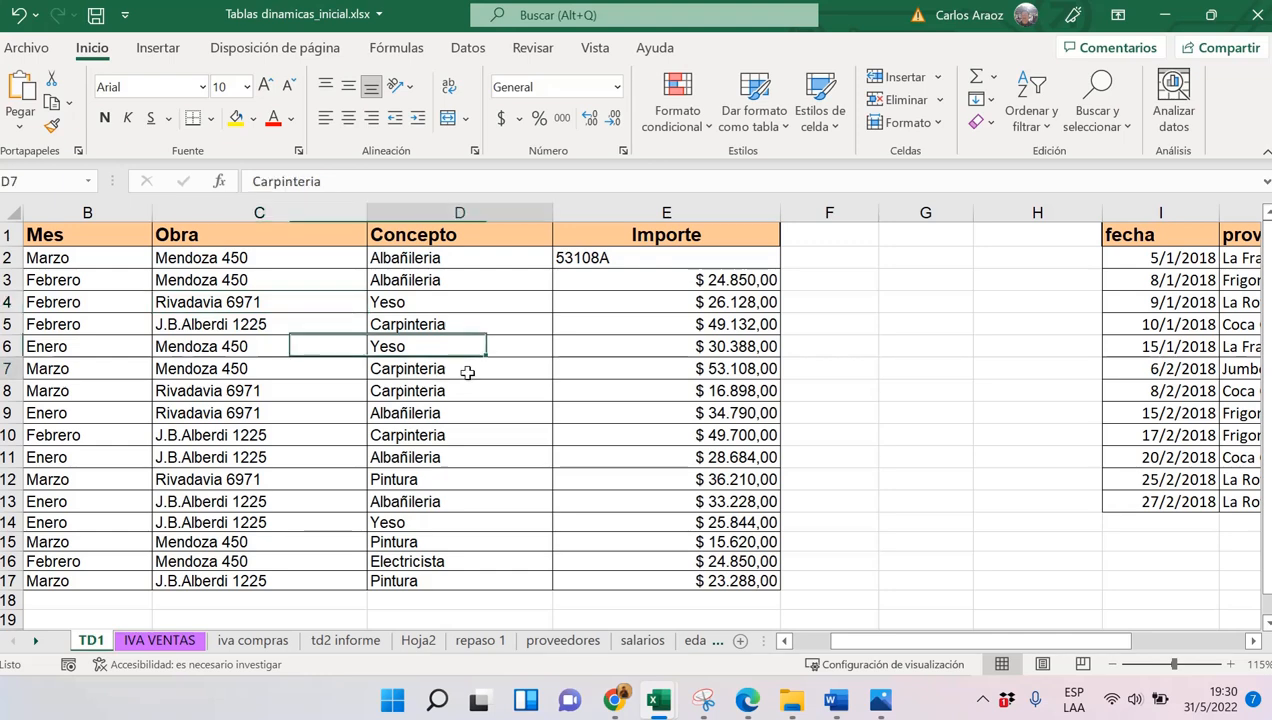
{"action": "left_click", "coordinate": [226, 390]}
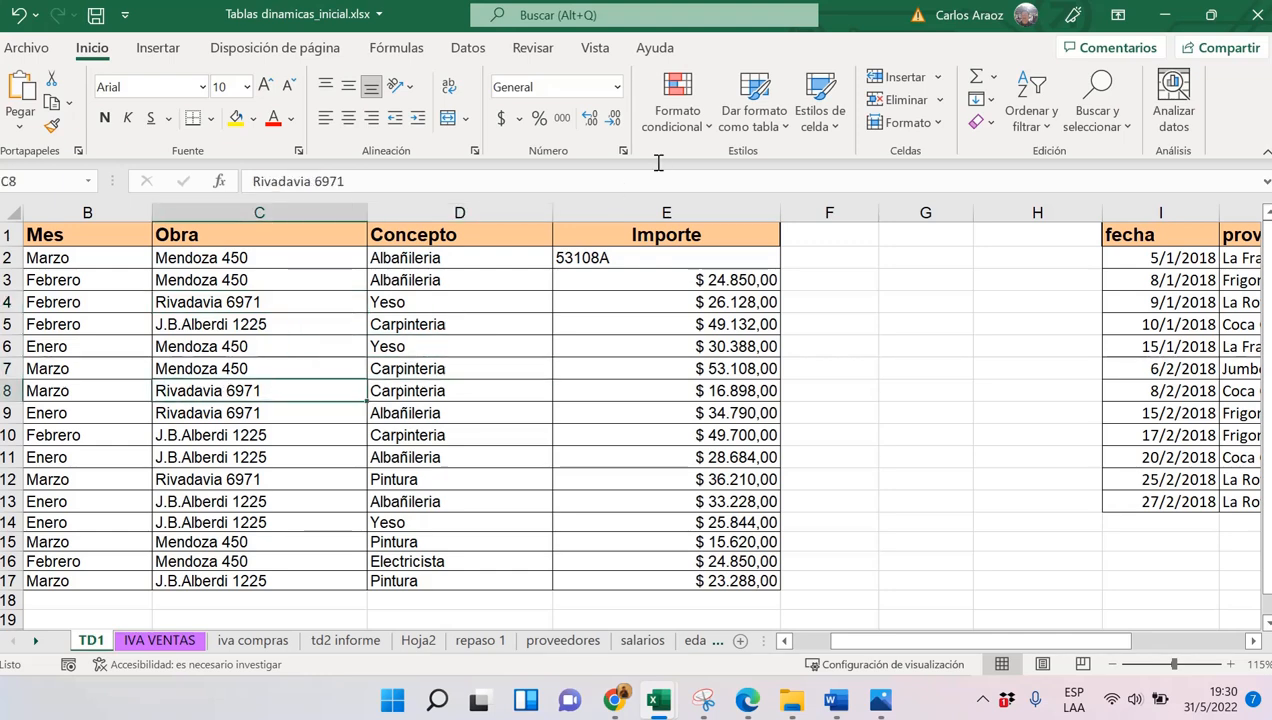
{"action": "left_click", "coordinate": [752, 113]}
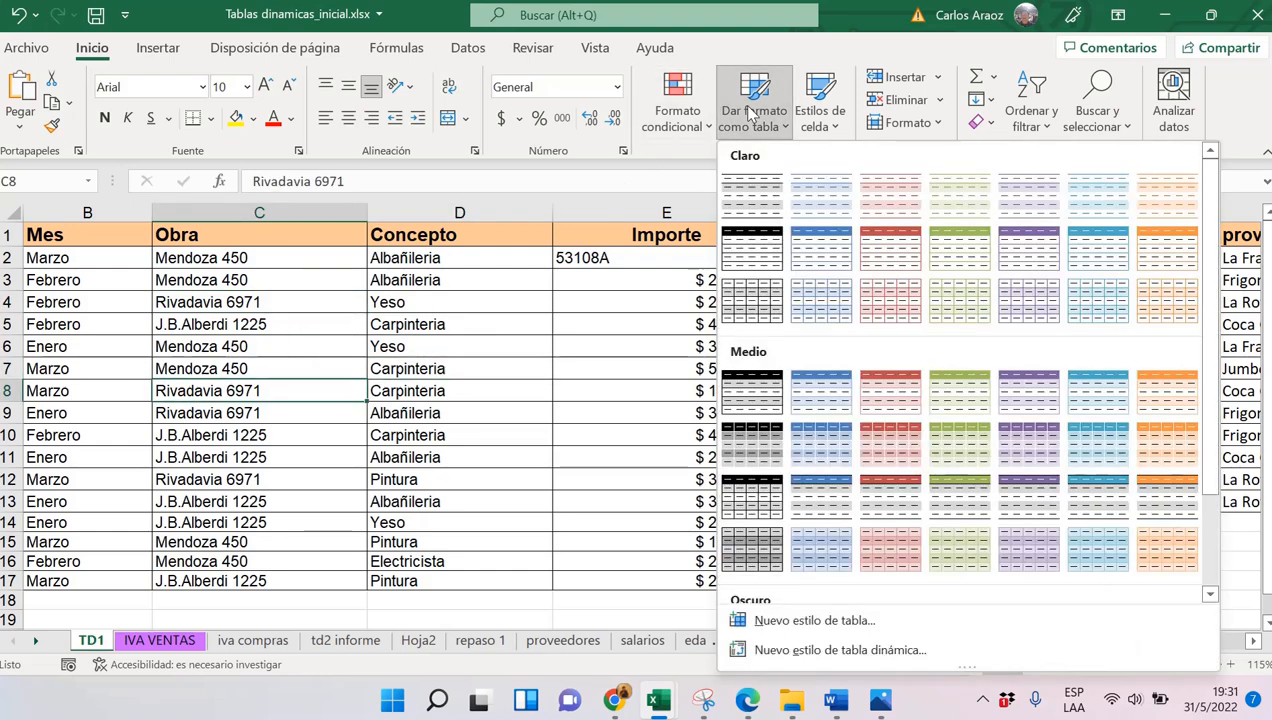
Format $B$1:$E$17 as a light blue banded table with headers, creating Tabla3
{"action": "left_click", "coordinate": [811, 195]}
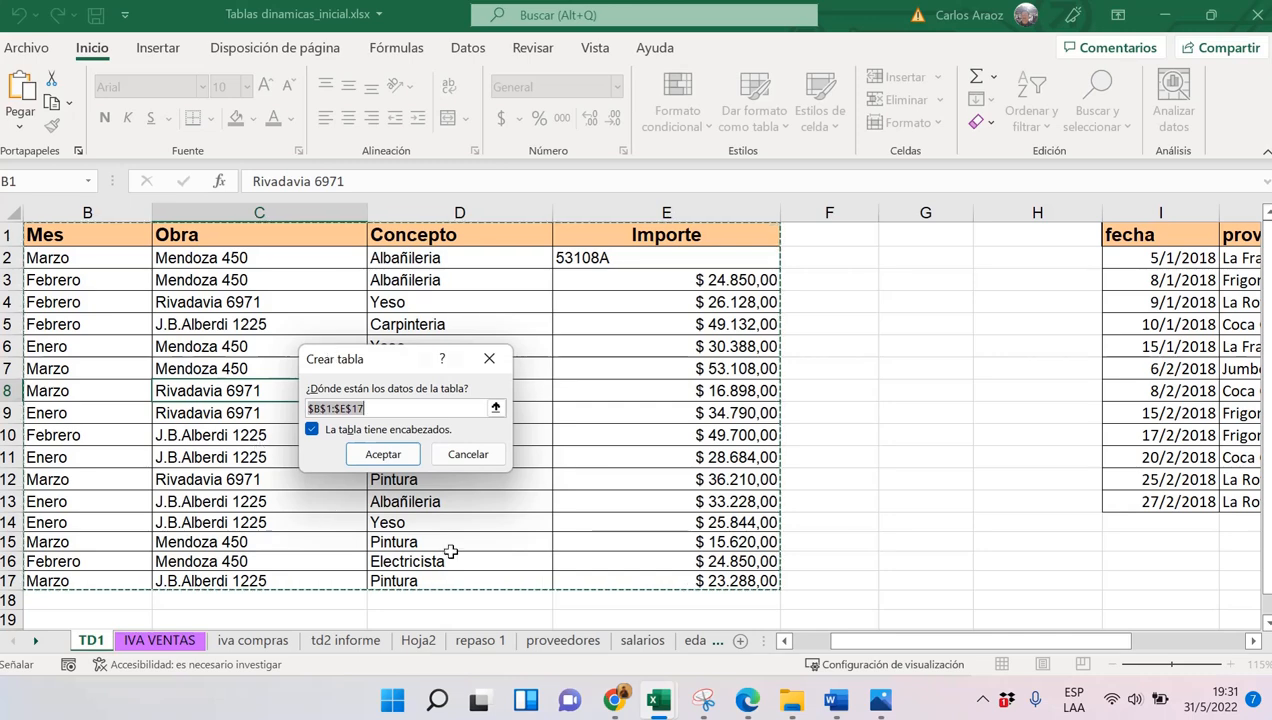
{"action": "left_click", "coordinate": [381, 456]}
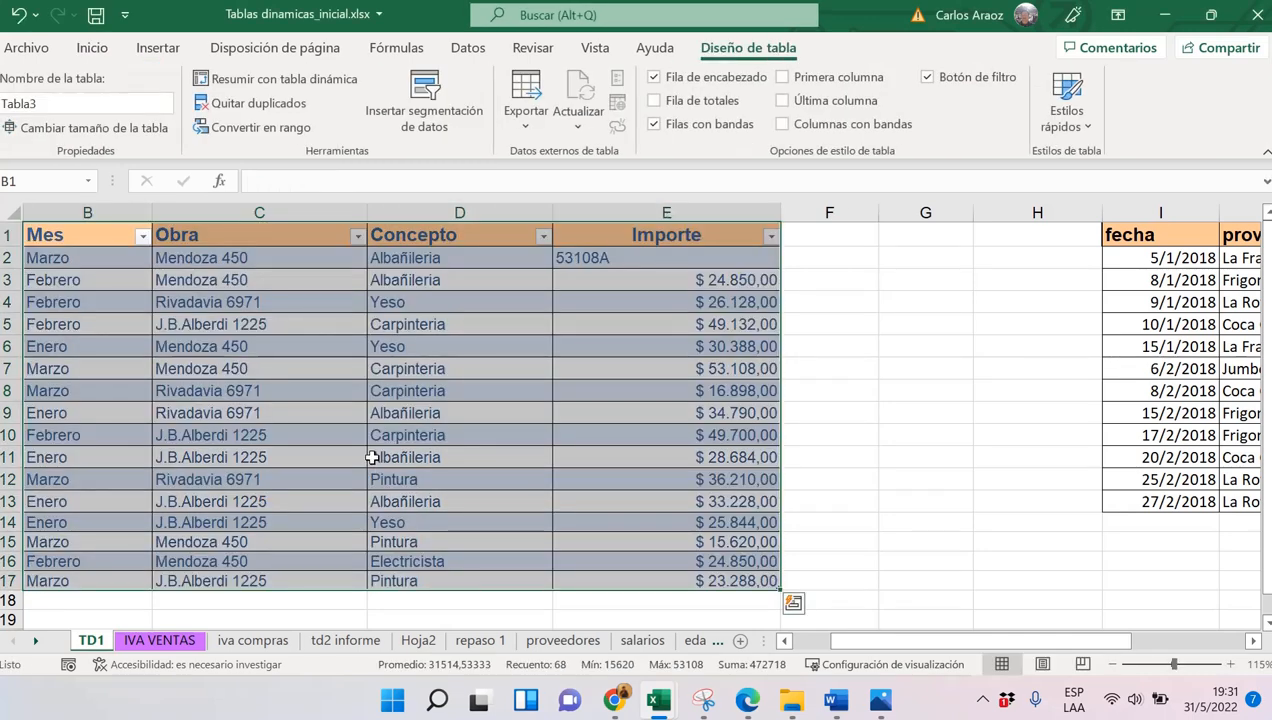
{"action": "left_click", "coordinate": [386, 395]}
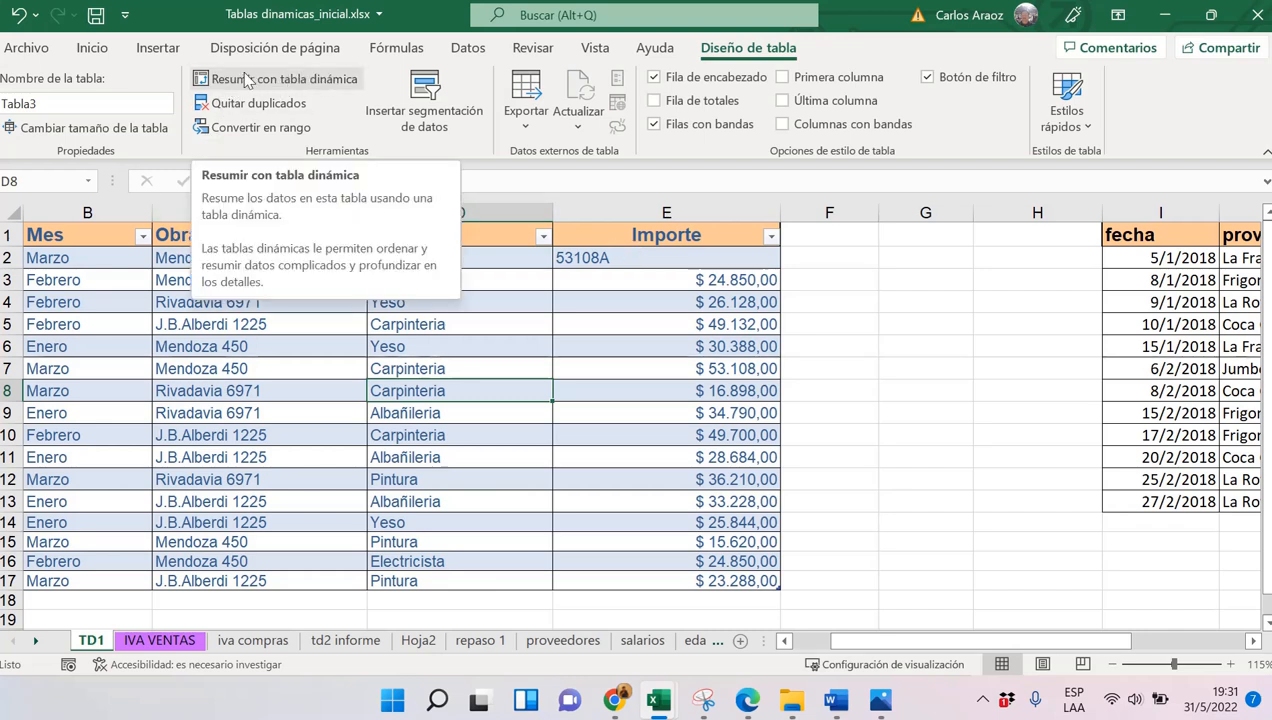
Insert a pivot table from Tabla3 on a new worksheet
{"action": "left_click", "coordinate": [157, 48]}
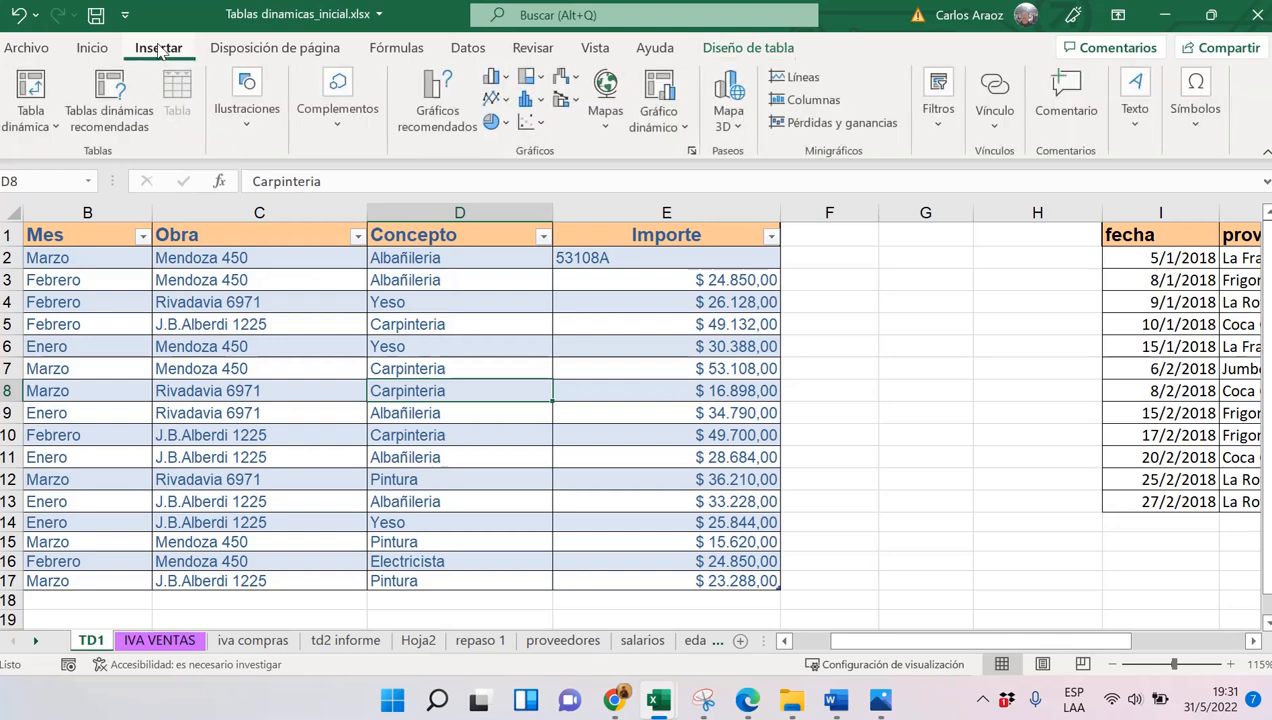
{"action": "left_click", "coordinate": [30, 88]}
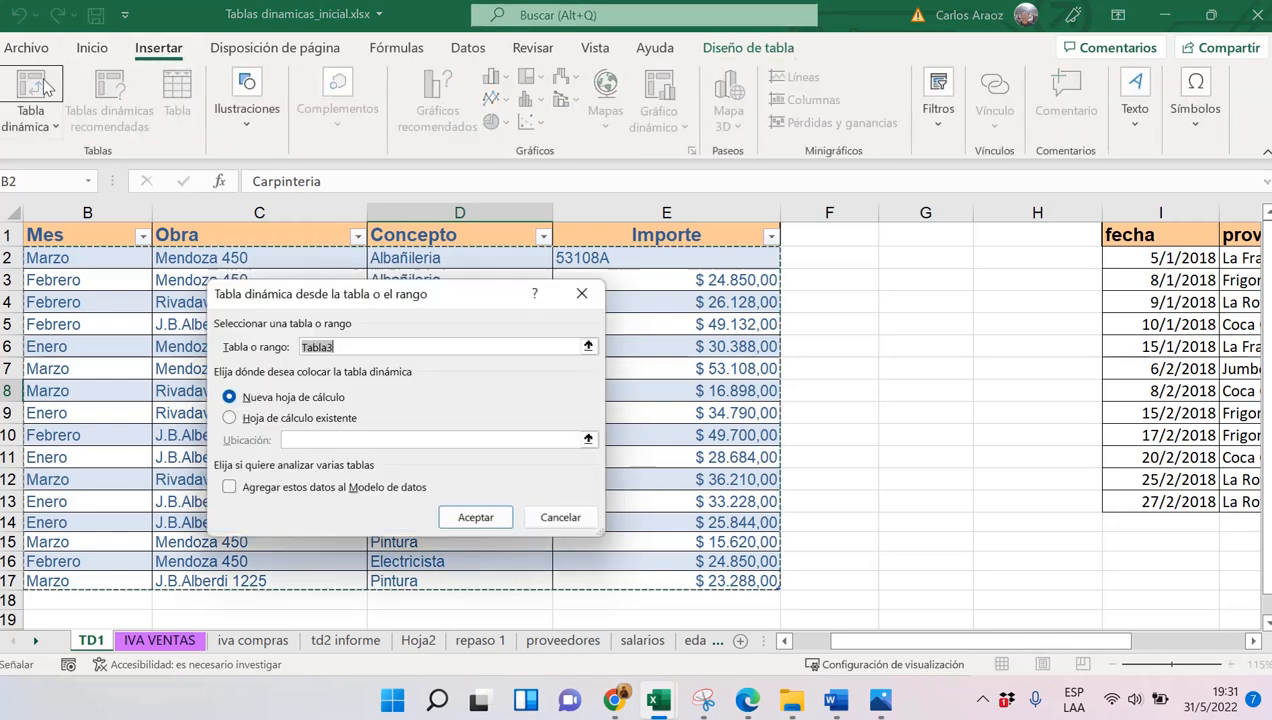
{"action": "left_click", "coordinate": [489, 521]}
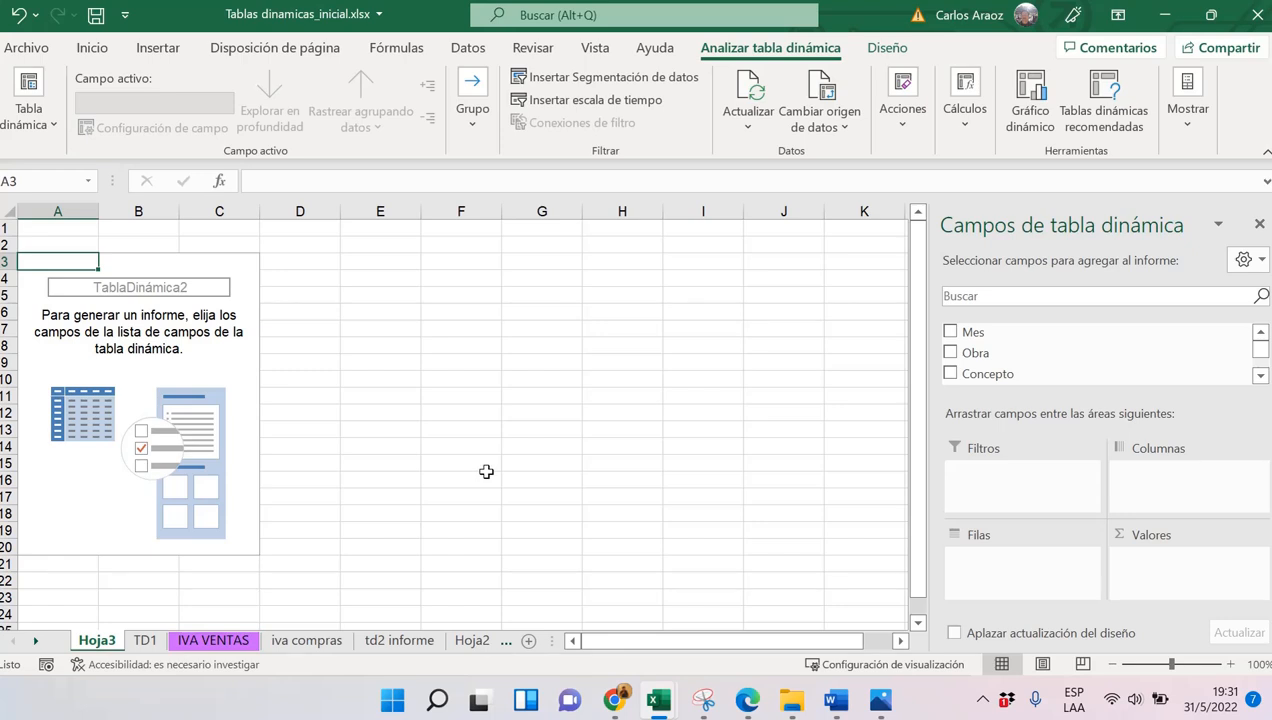
Rename the new Hoja3 sheet to 'repaso 2'
{"action": "double_click", "coordinate": [97, 642]}
{"action": "type", "text": "repaso 2"}
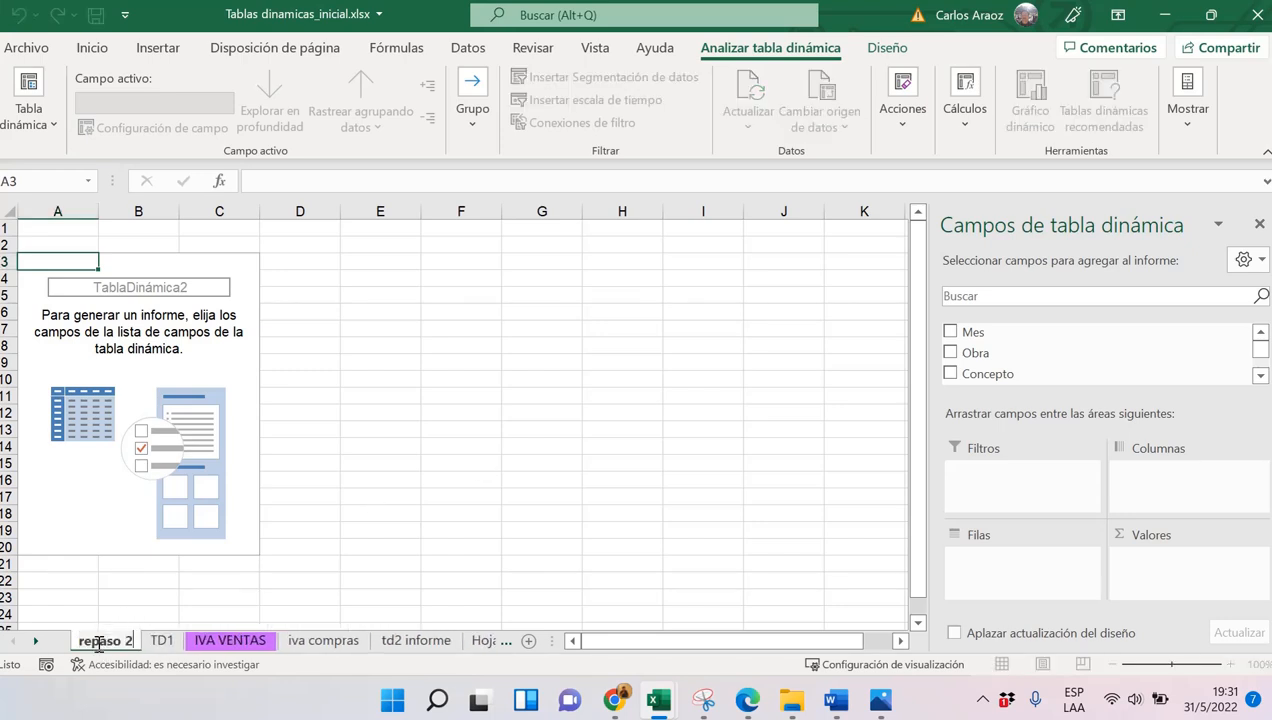
{"action": "key", "text": "Return"}
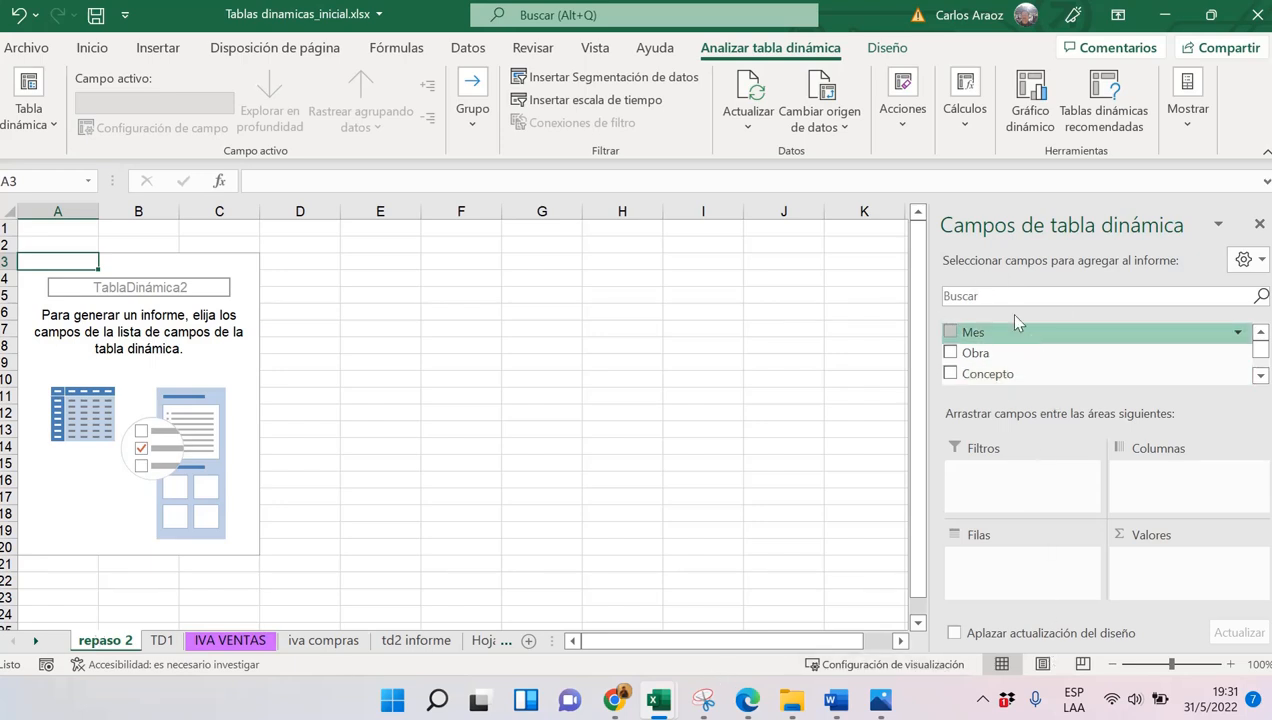
Tick Obra and Importe as pivot fields, then select the J.B.Alberdi 1225 amounts to check their sum
{"action": "left_click", "coordinate": [950, 353]}
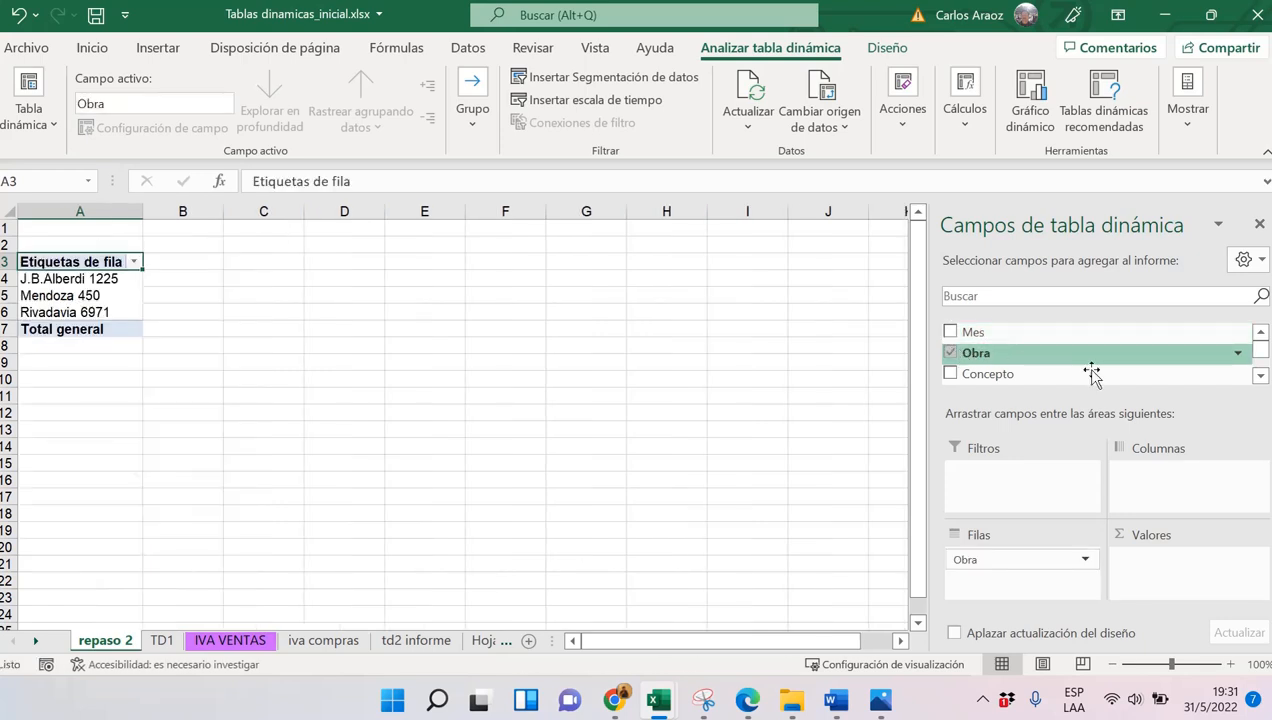
{"action": "left_click", "coordinate": [1260, 375]}
{"action": "left_click", "coordinate": [1260, 375]}
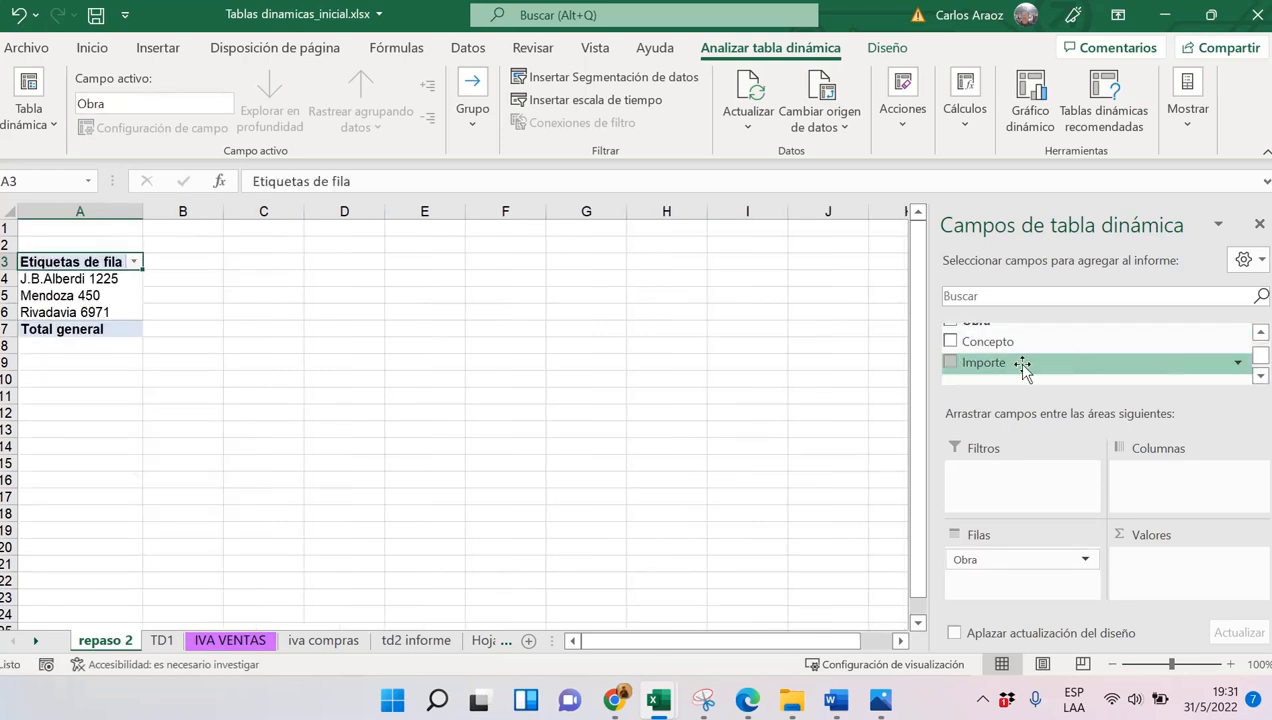
{"action": "left_click", "coordinate": [950, 363]}
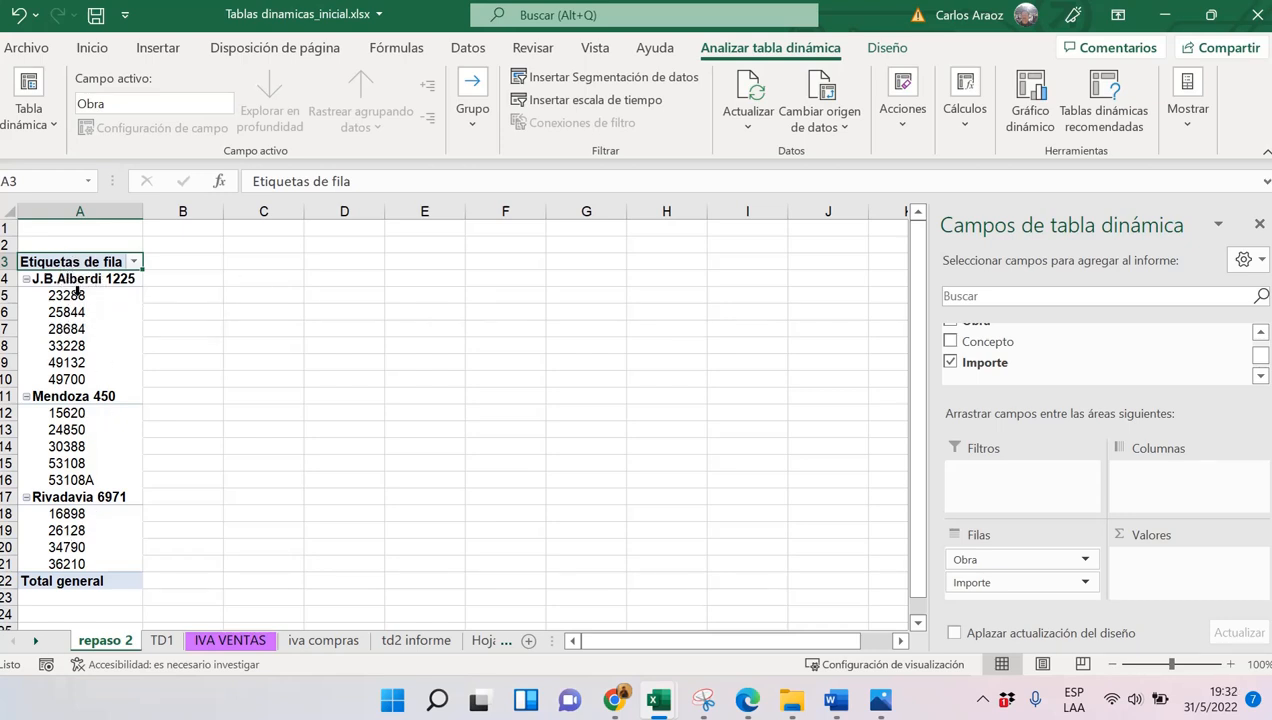
{"action": "left_click_drag", "start_coordinate": [65, 296], "coordinate": [75, 381]}
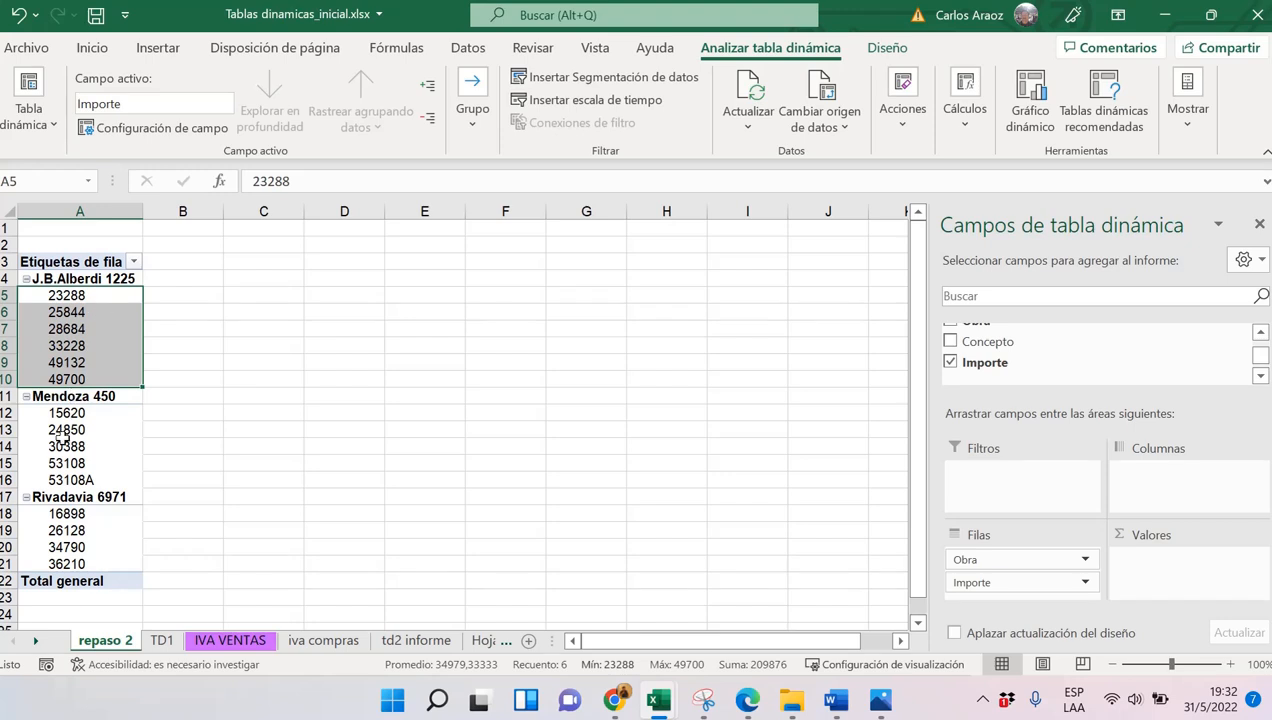
{"action": "left_click", "coordinate": [97, 298]}
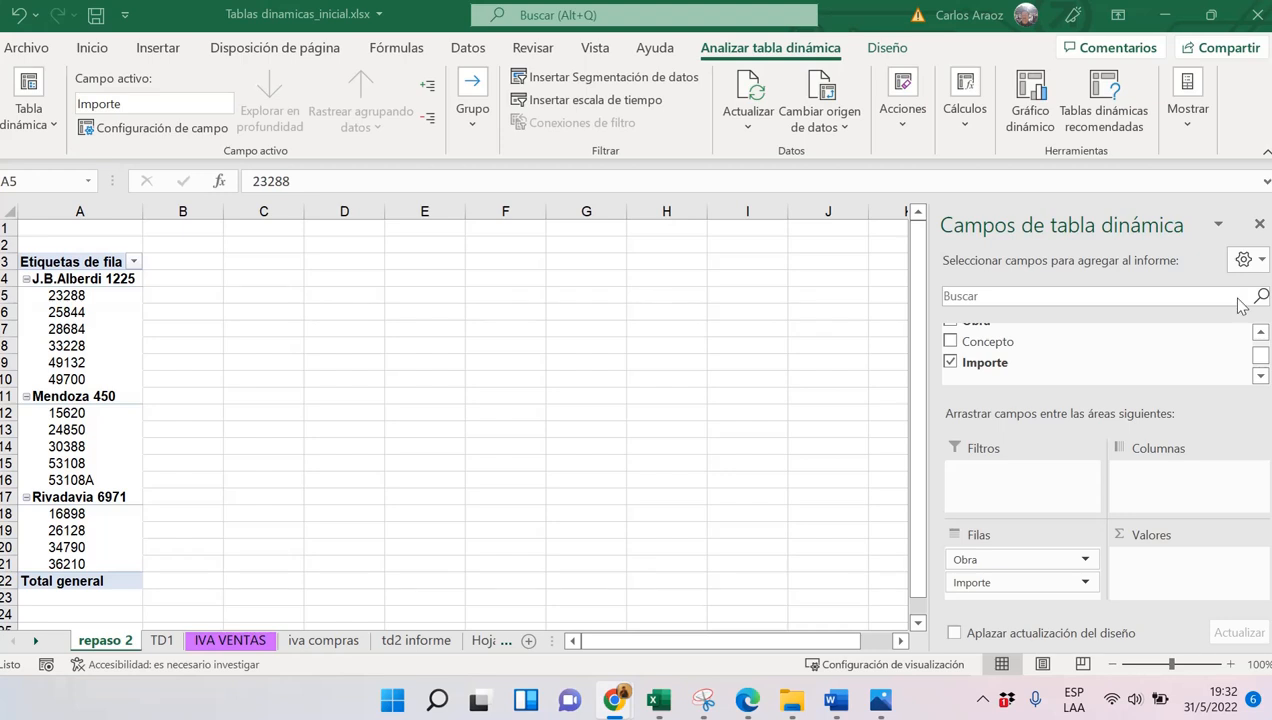
Dismiss the notification and move Importe into Valores, counting entries per Obra (6, 6, 4)
{"action": "left_click", "coordinate": [980, 590]}
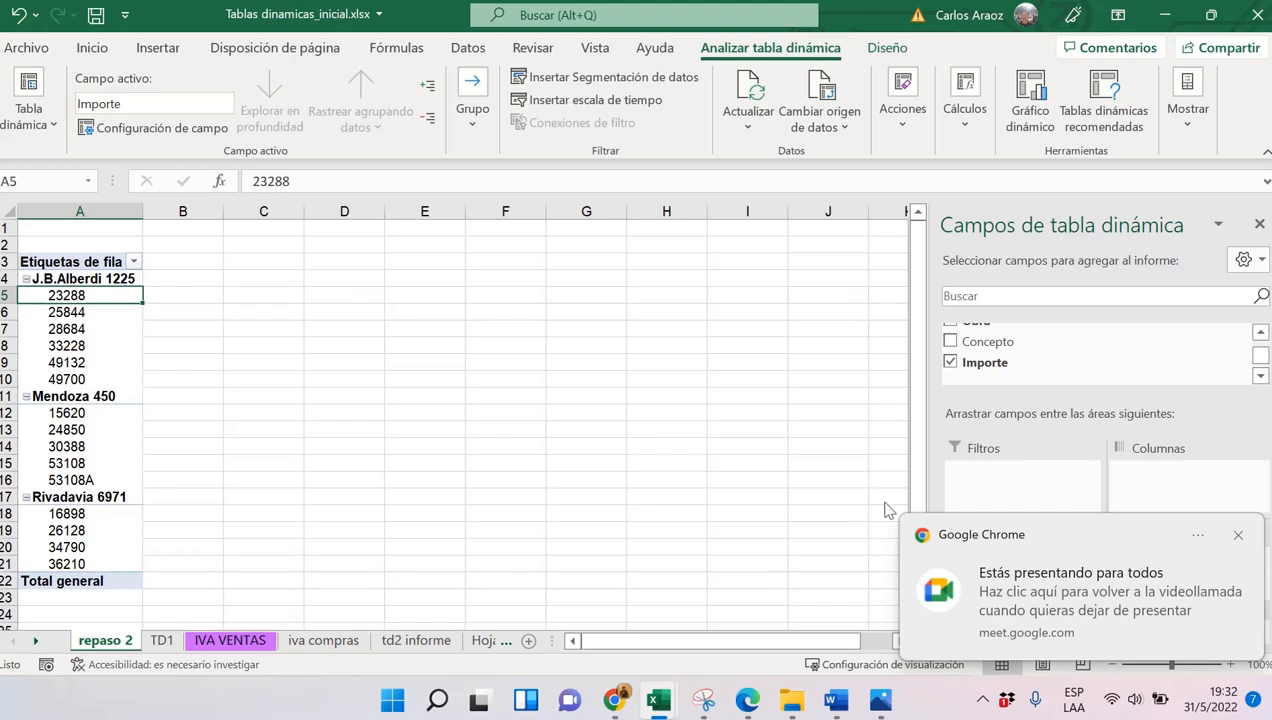
{"action": "left_click", "coordinate": [1238, 535]}
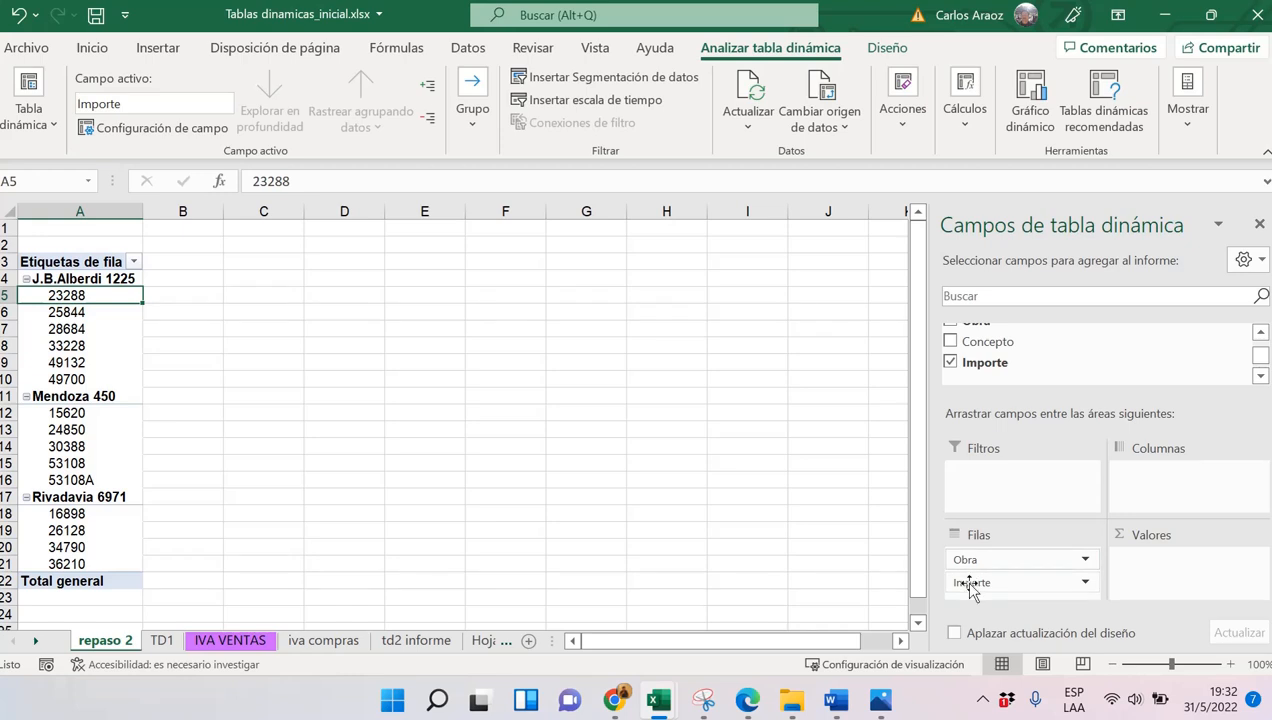
{"action": "left_click_drag", "start_coordinate": [968, 582], "coordinate": [1179, 571]}
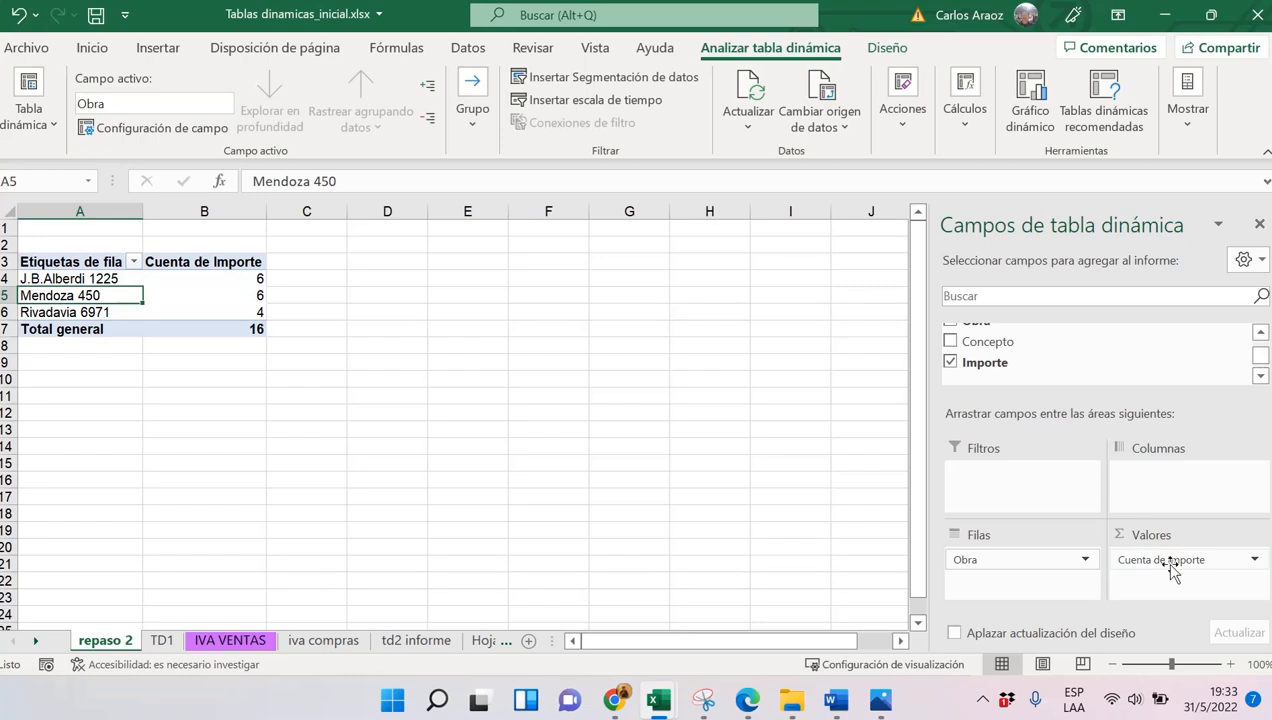
Summarise the pivot's Importe values by Suma instead of Cuenta, giving a 472718 total
{"action": "left_click", "coordinate": [252, 279]}
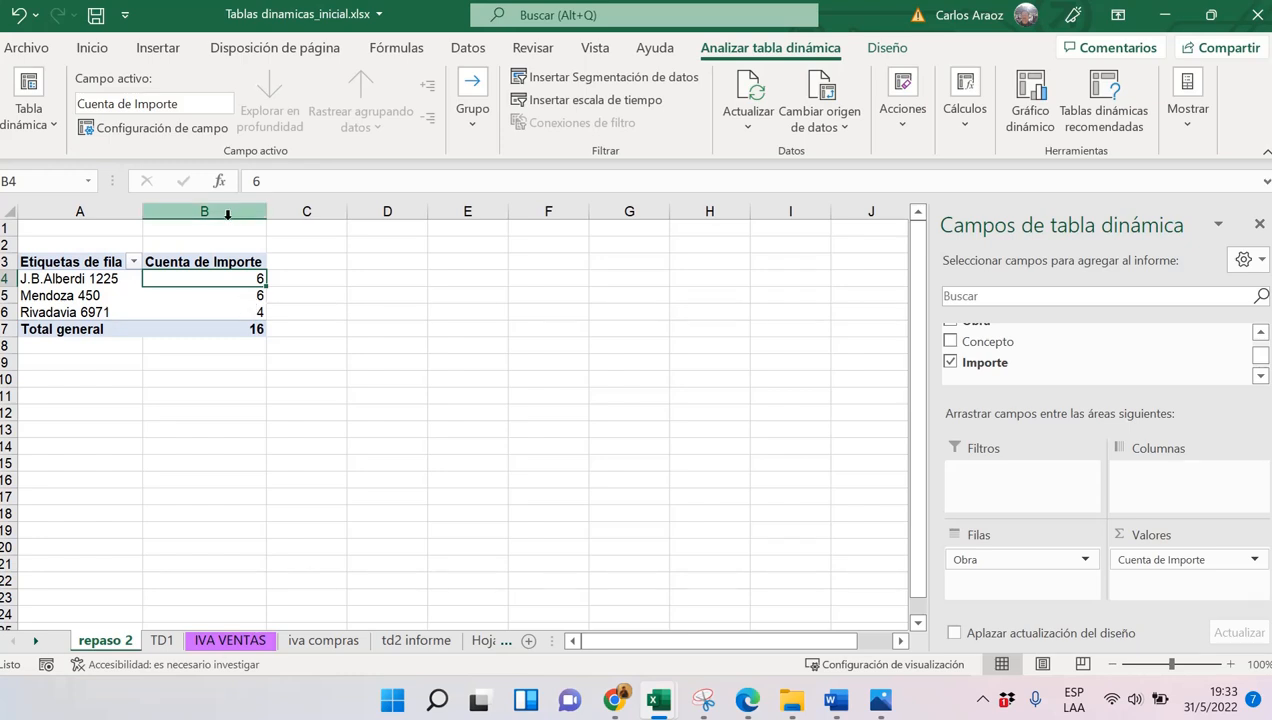
{"action": "scroll", "coordinate": [340, 354], "scroll_direction": "up", "scroll_amount": 2}
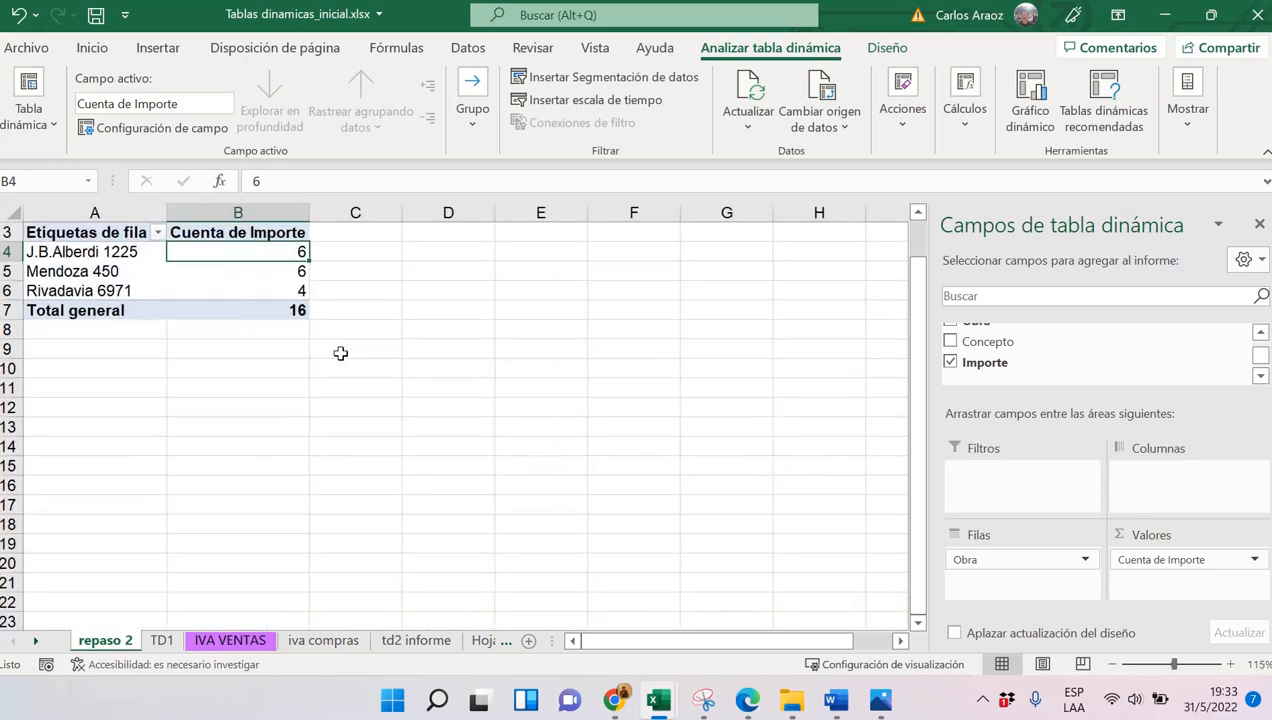
{"action": "scroll", "coordinate": [340, 354], "scroll_direction": "up", "scroll_amount": 1}
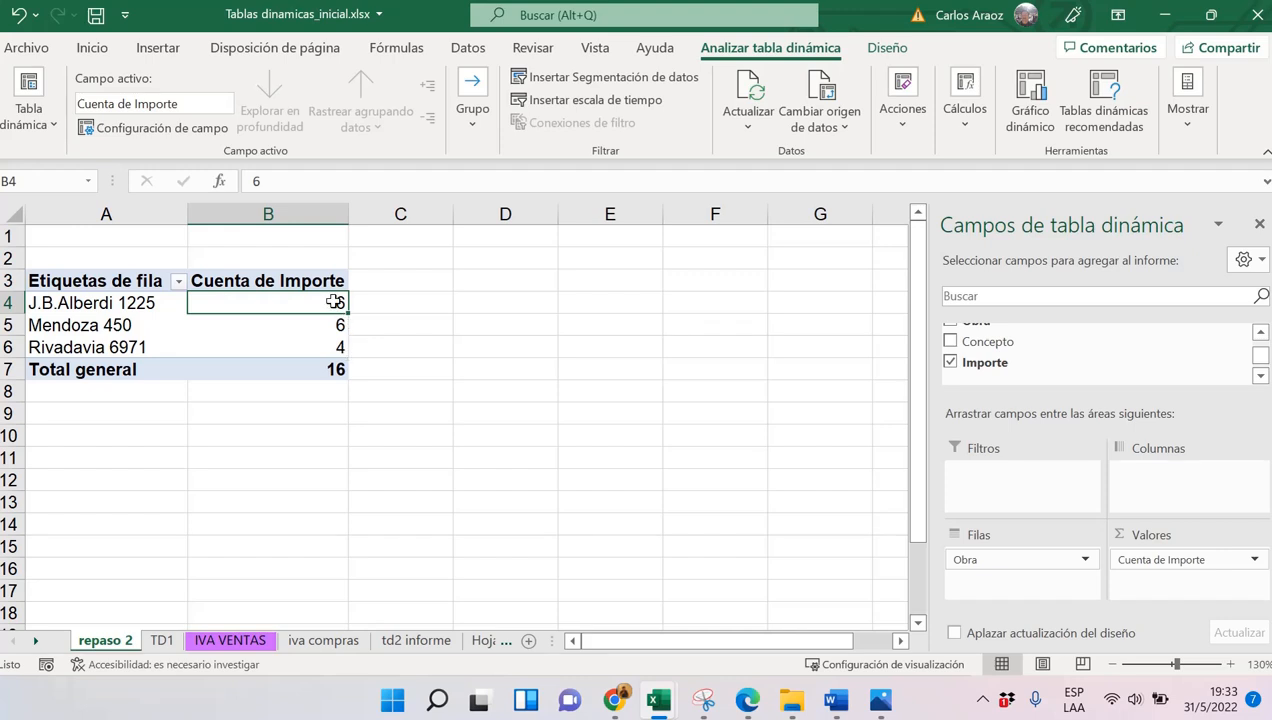
{"action": "right_click", "coordinate": [301, 302]}
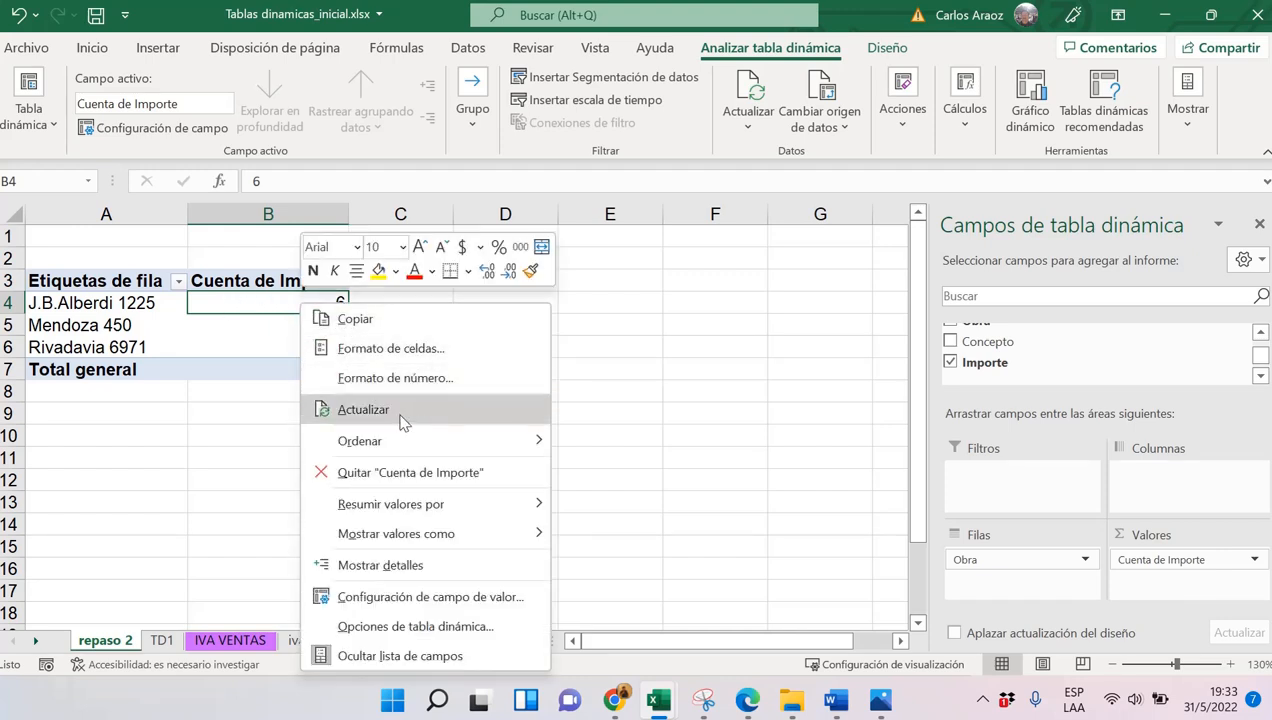
{"action": "mouse_move", "coordinate": [439, 503]}
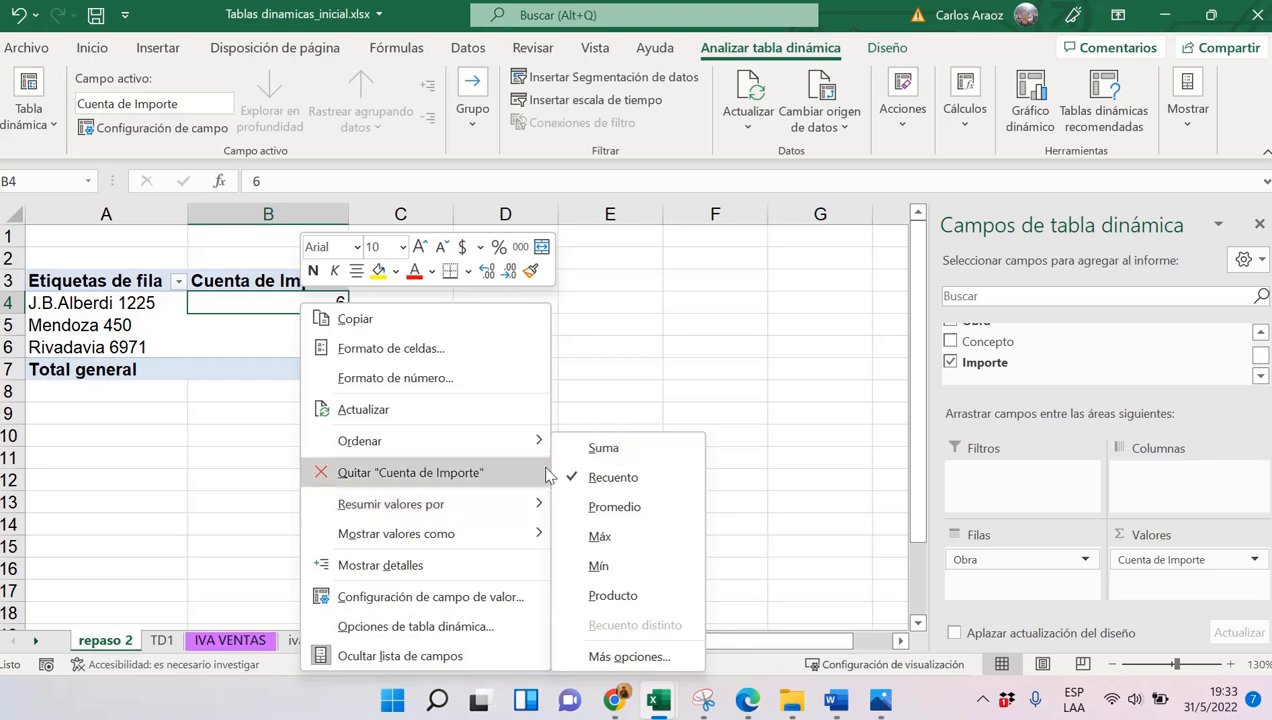
{"action": "left_click", "coordinate": [610, 449]}
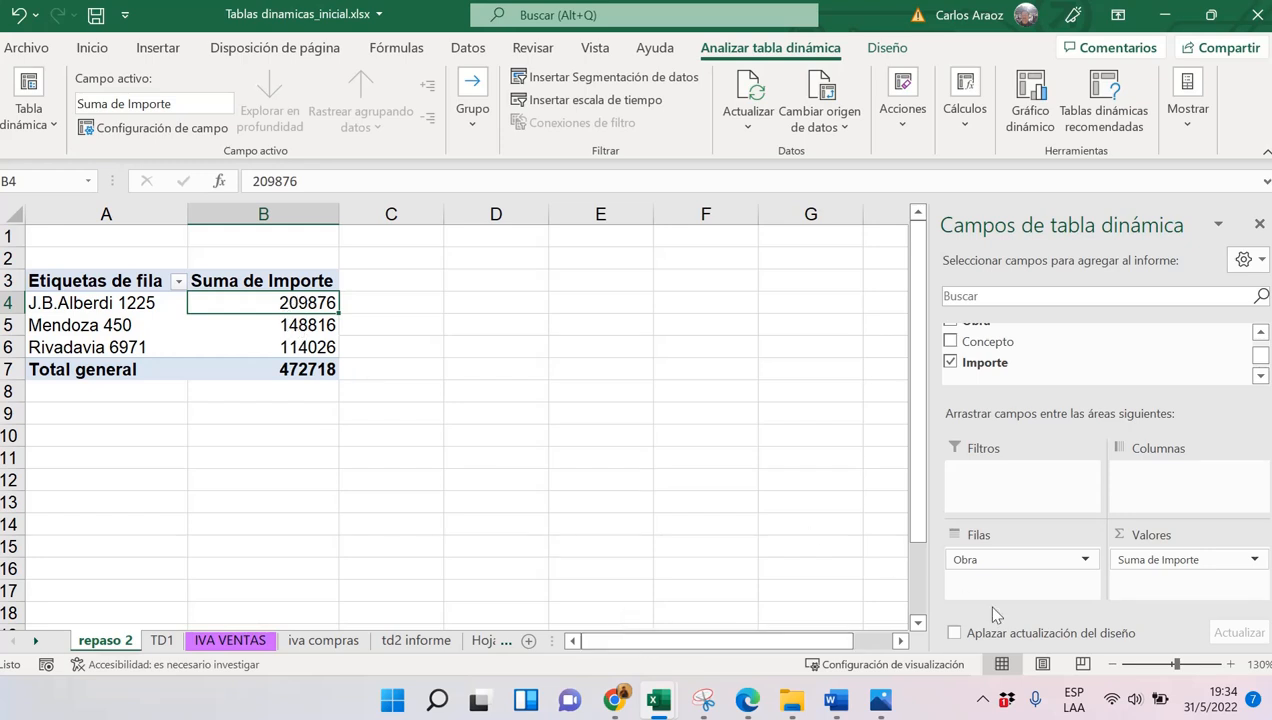
Reopen the pivot value's context menu and dismiss it without changes
{"action": "right_click", "coordinate": [322, 305]}
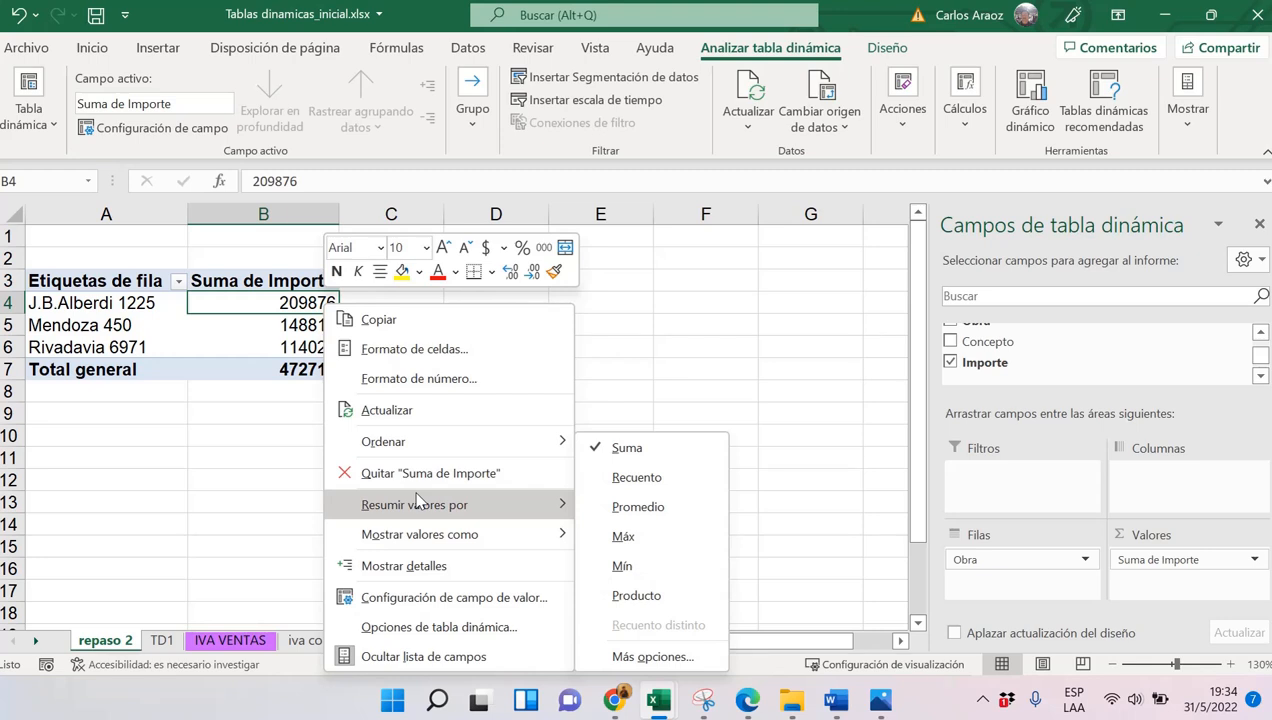
{"action": "left_click", "coordinate": [258, 310]}
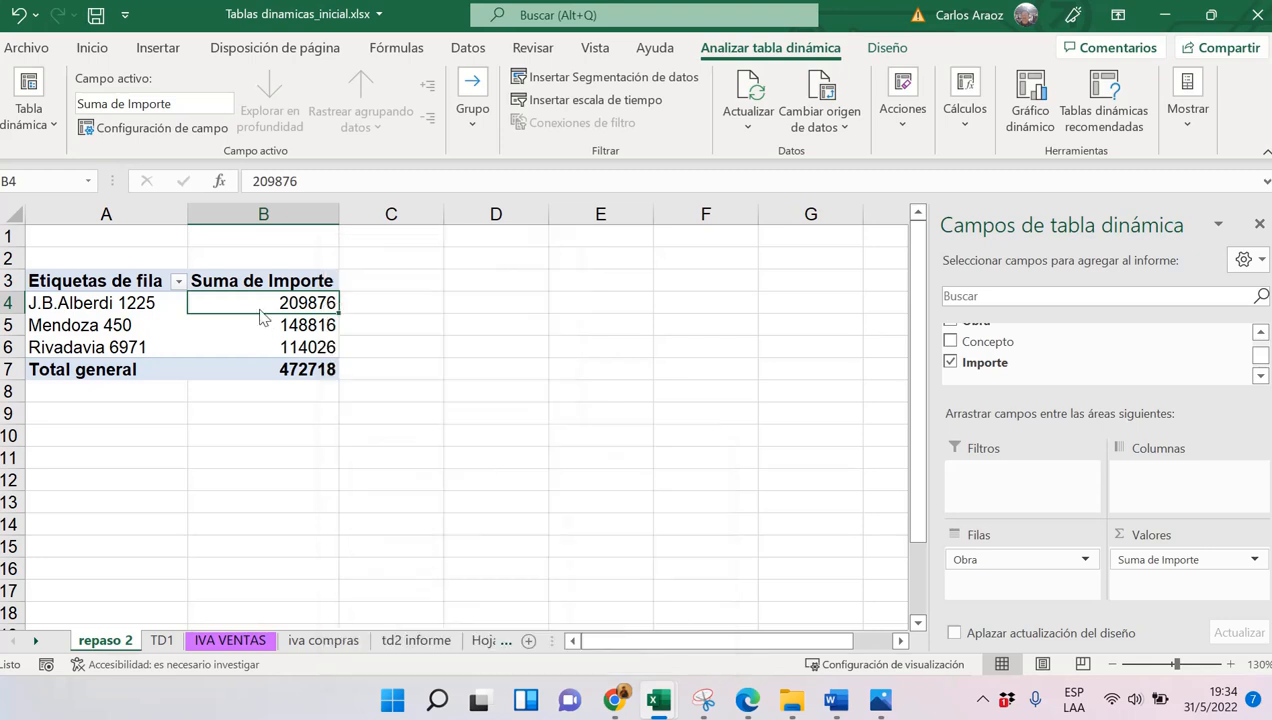
{"action": "mouse_move", "coordinate": [250, 309]}
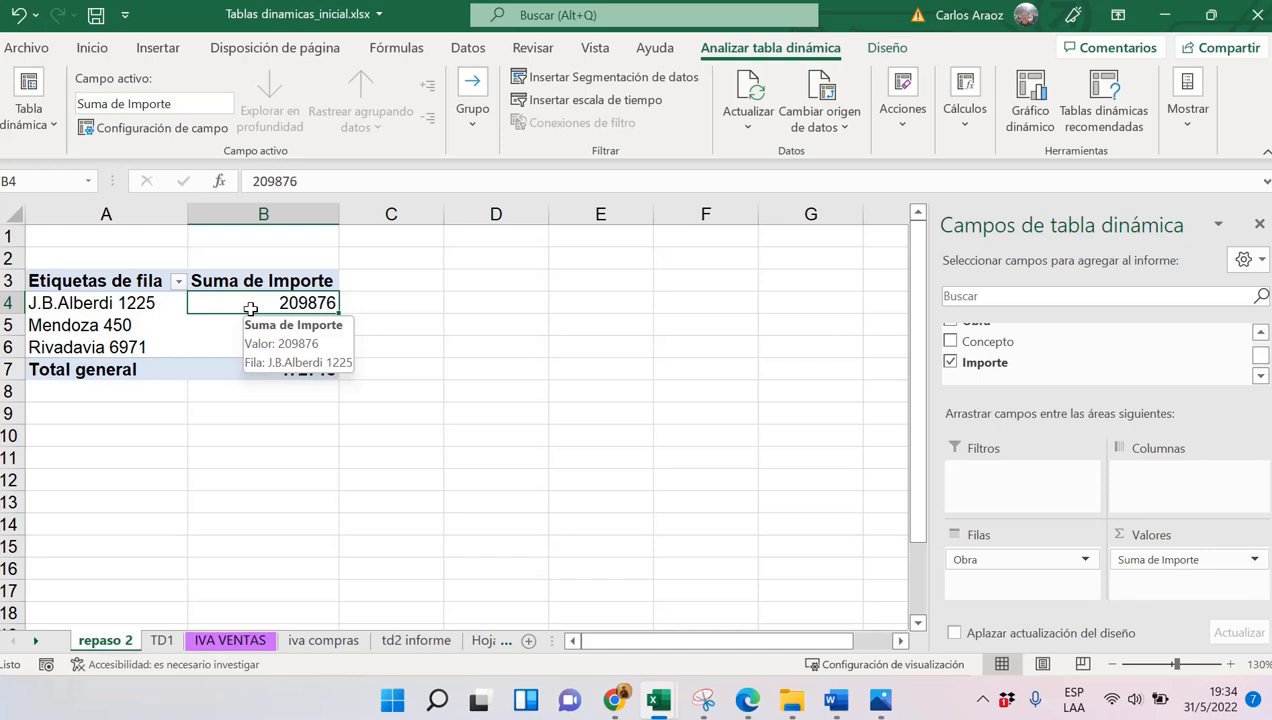
On the TD1 sheet, inspect the Importe filter's value list without filtering
{"action": "left_click", "coordinate": [162, 642]}
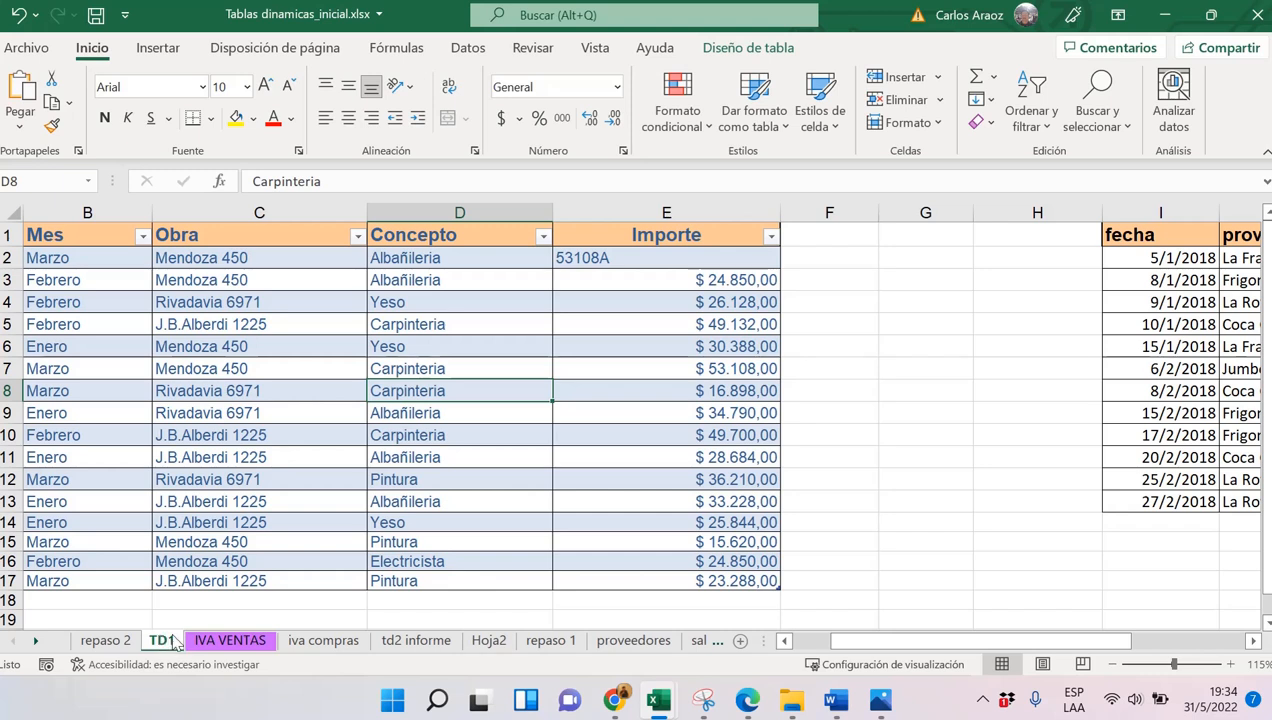
{"action": "left_click", "coordinate": [770, 236]}
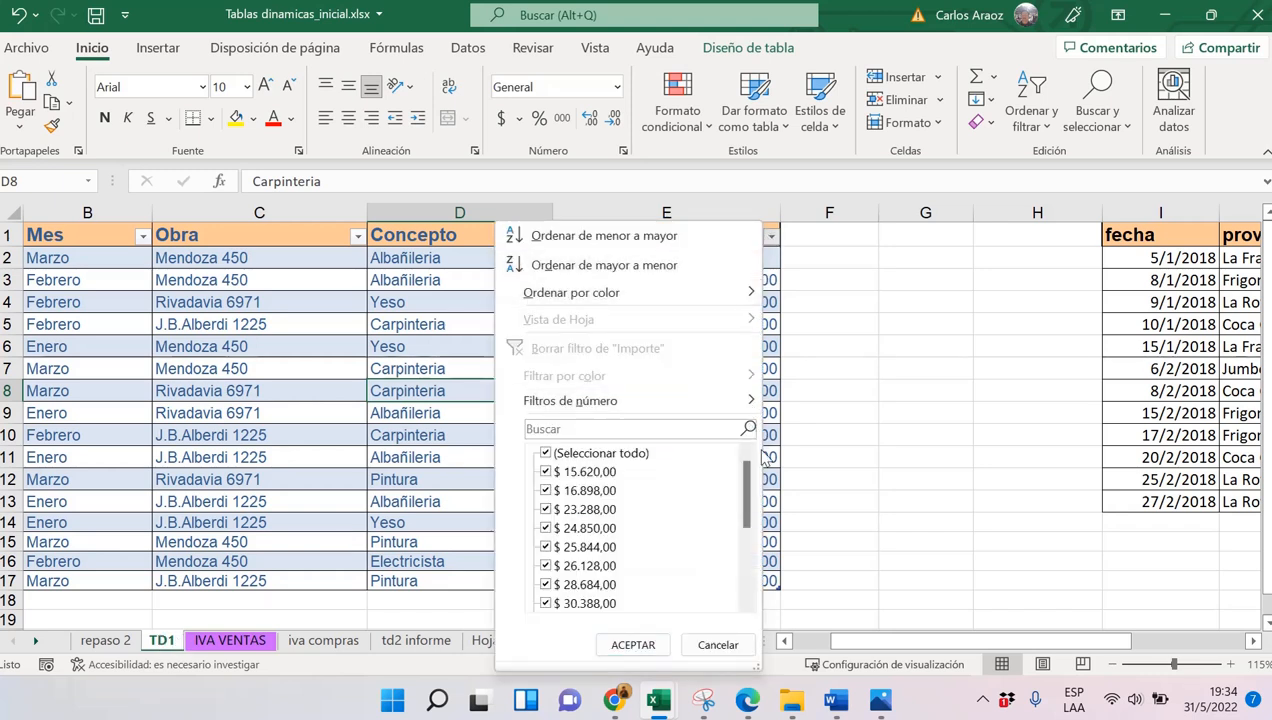
{"action": "left_click_drag", "start_coordinate": [747, 480], "coordinate": [758, 552]}
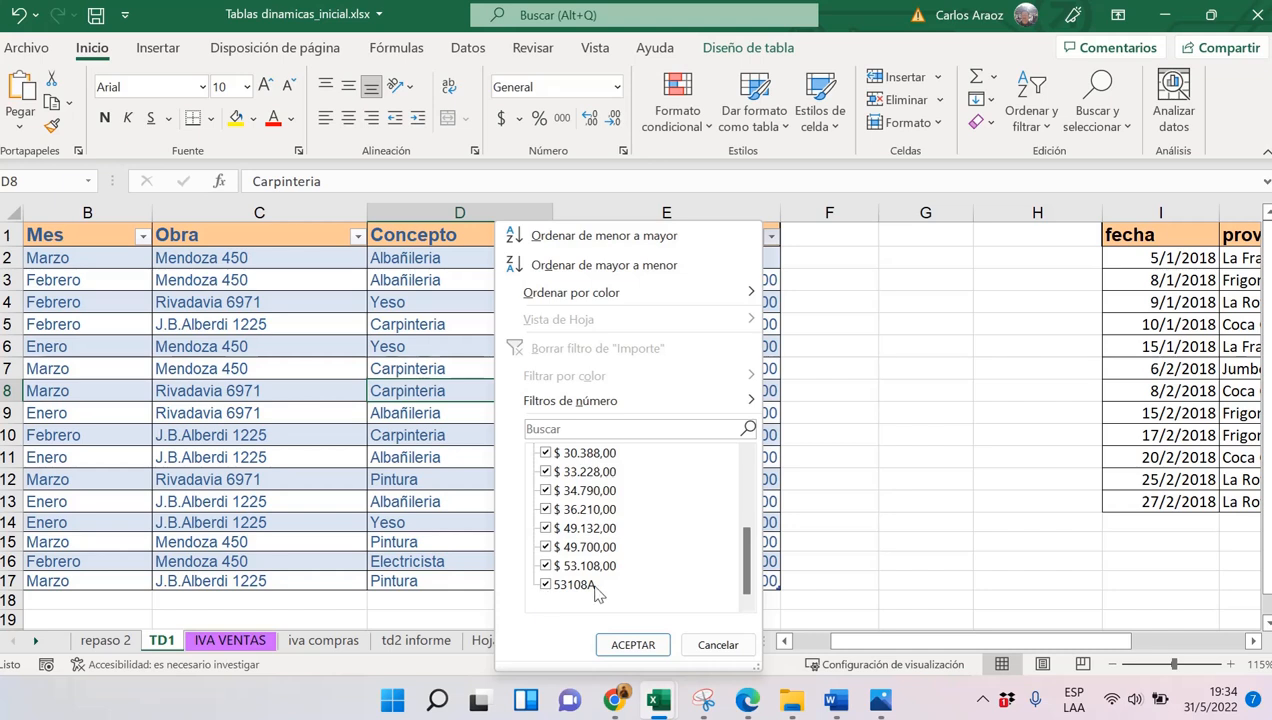
{"action": "left_click", "coordinate": [716, 645]}
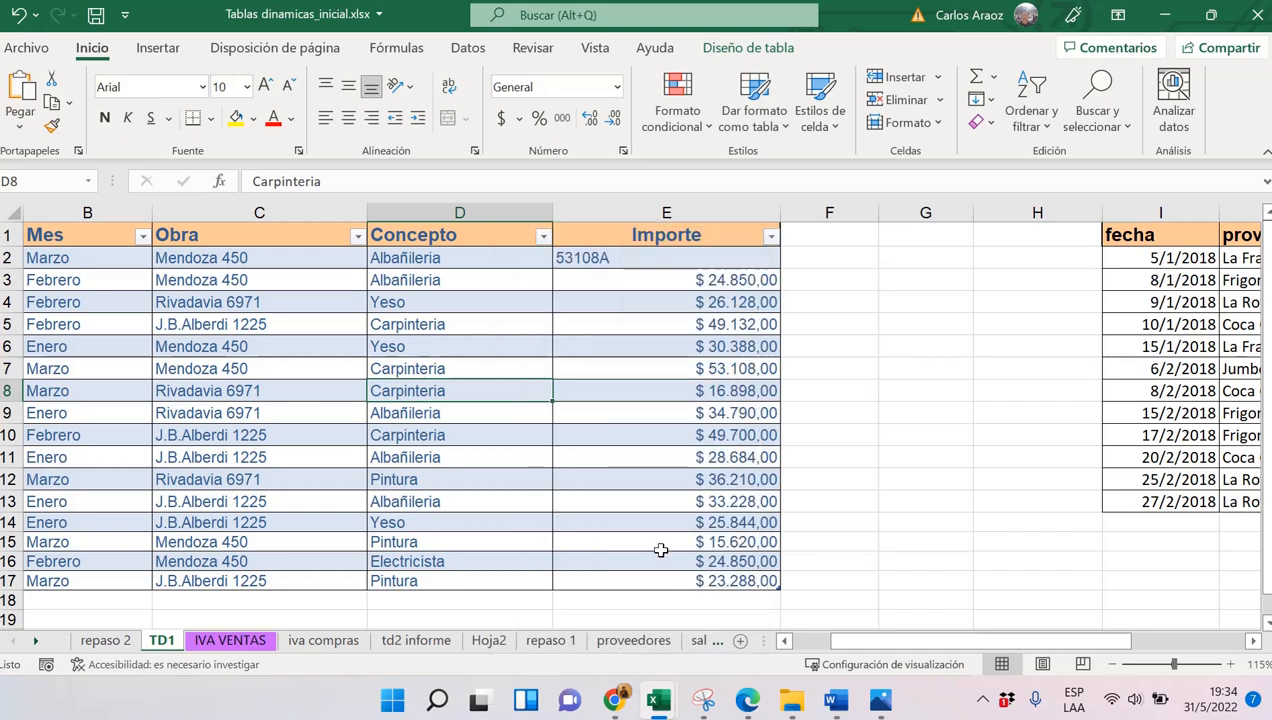
Correct E2 from 53108A to the number 53108, then select the Importe column to check its total
{"action": "left_click", "coordinate": [598, 257]}
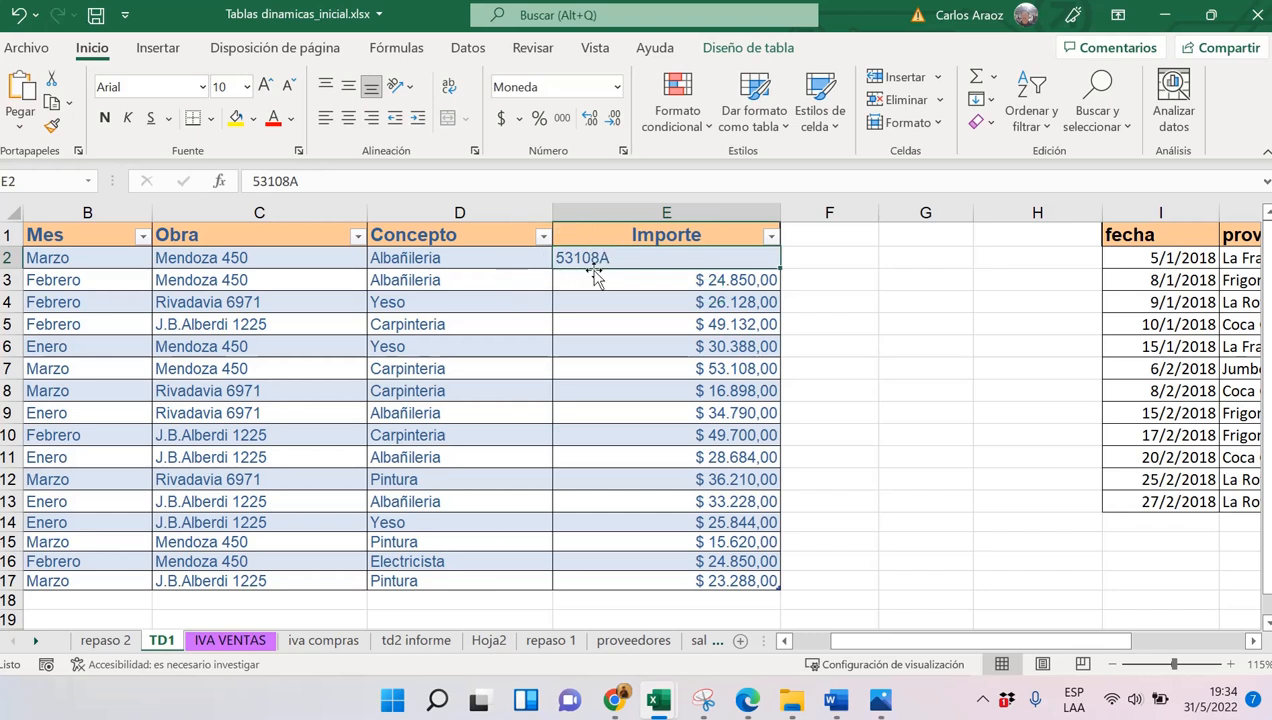
{"action": "left_click", "coordinate": [429, 181]}
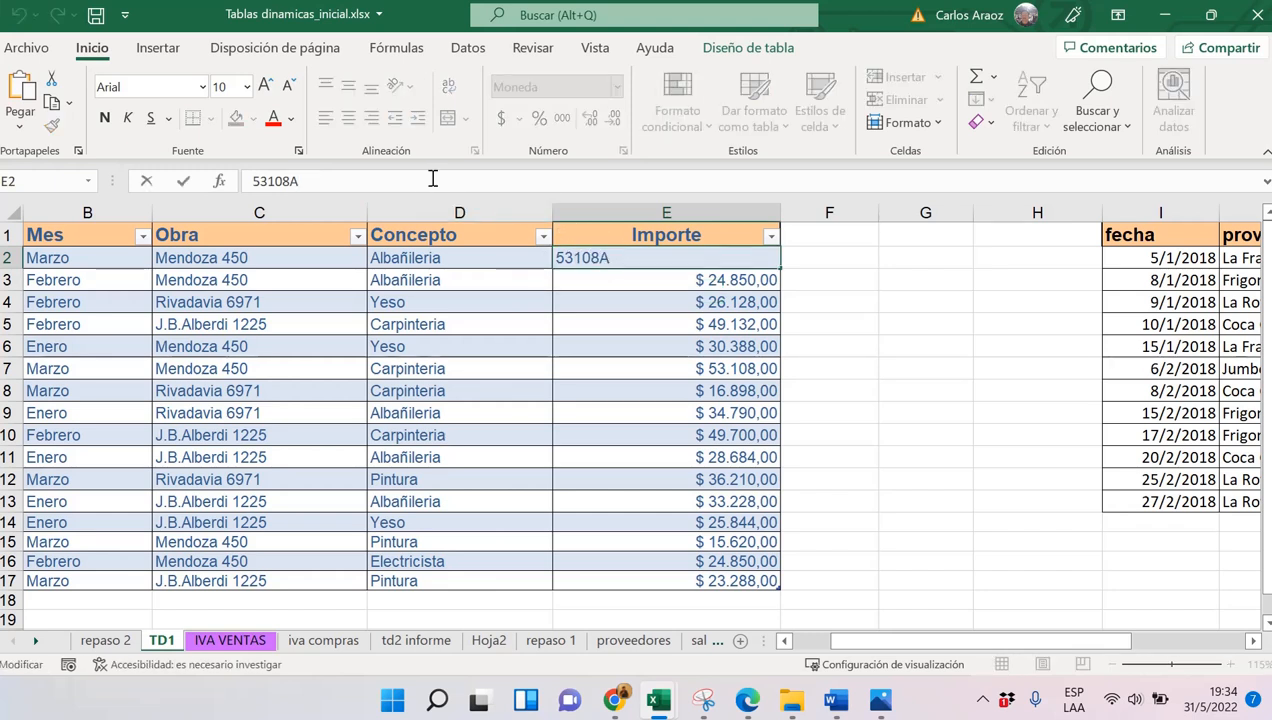
{"action": "type", "text": "A"}
{"action": "key", "text": "BackSpace"}
{"action": "key", "text": "Return"}
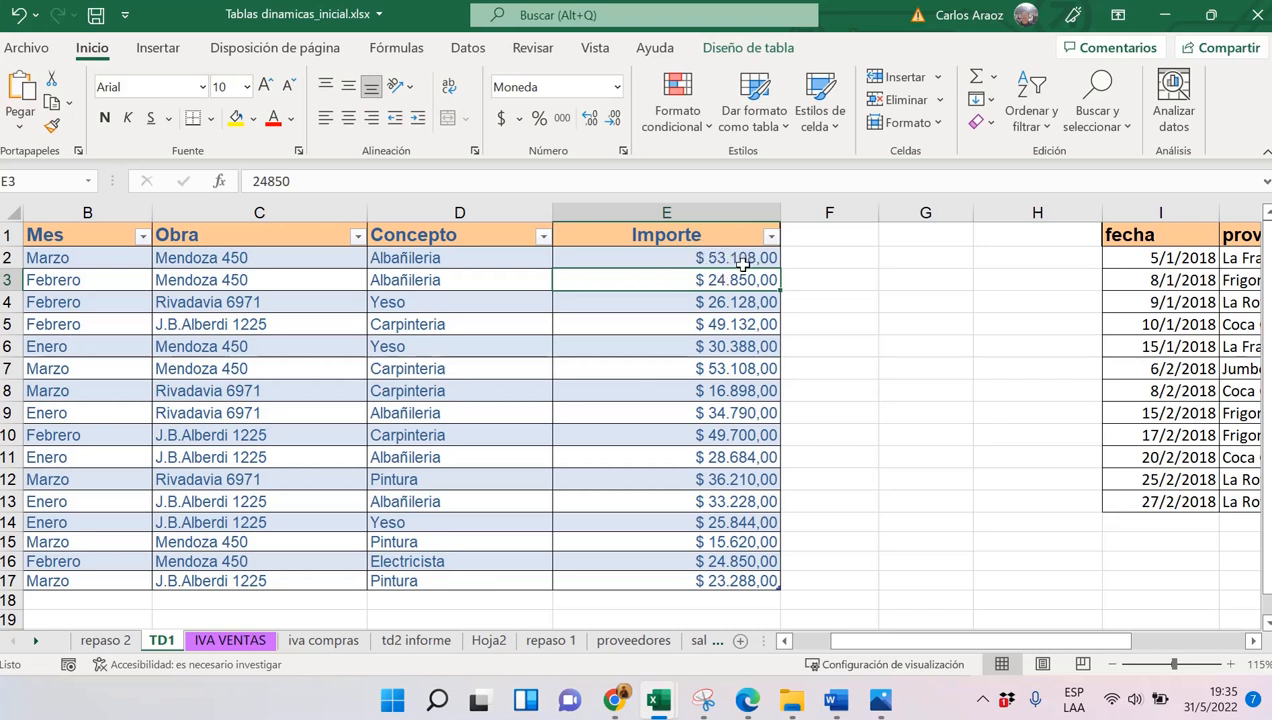
{"action": "left_click", "coordinate": [745, 213]}
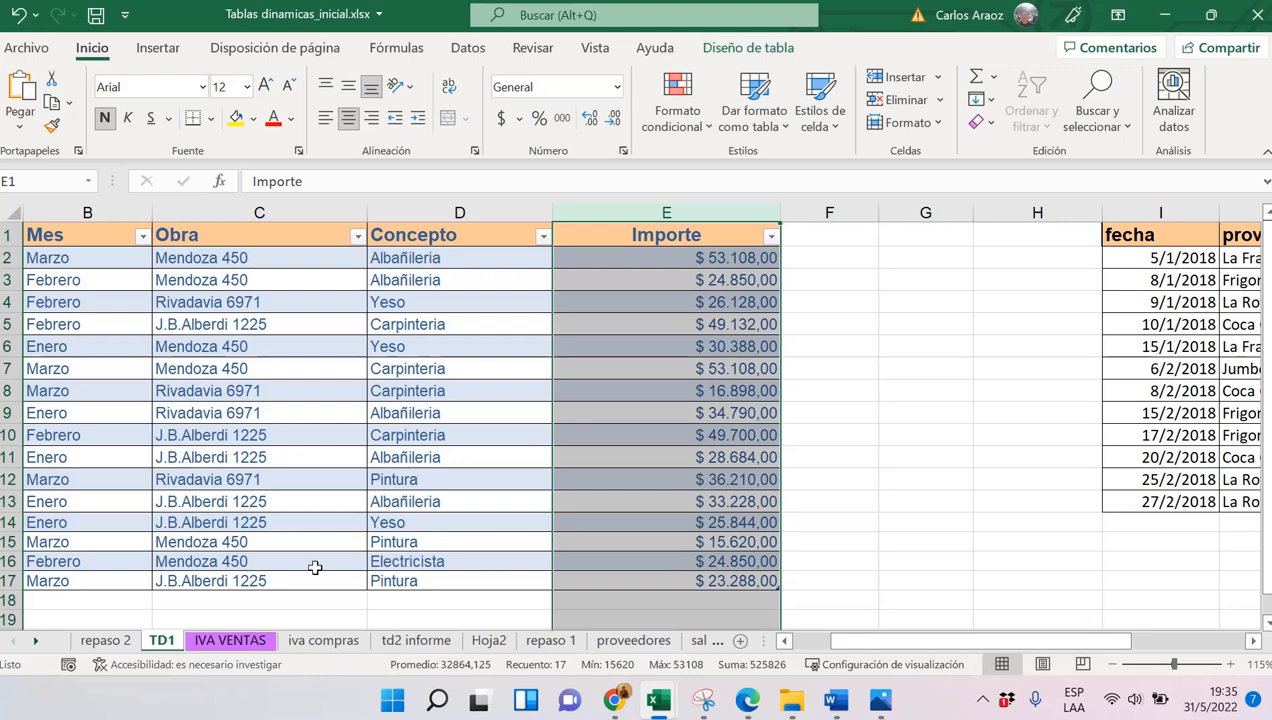
Return to repaso 2 and open the Mendoza 450 context menu, closing it unused
{"action": "left_click", "coordinate": [108, 639]}
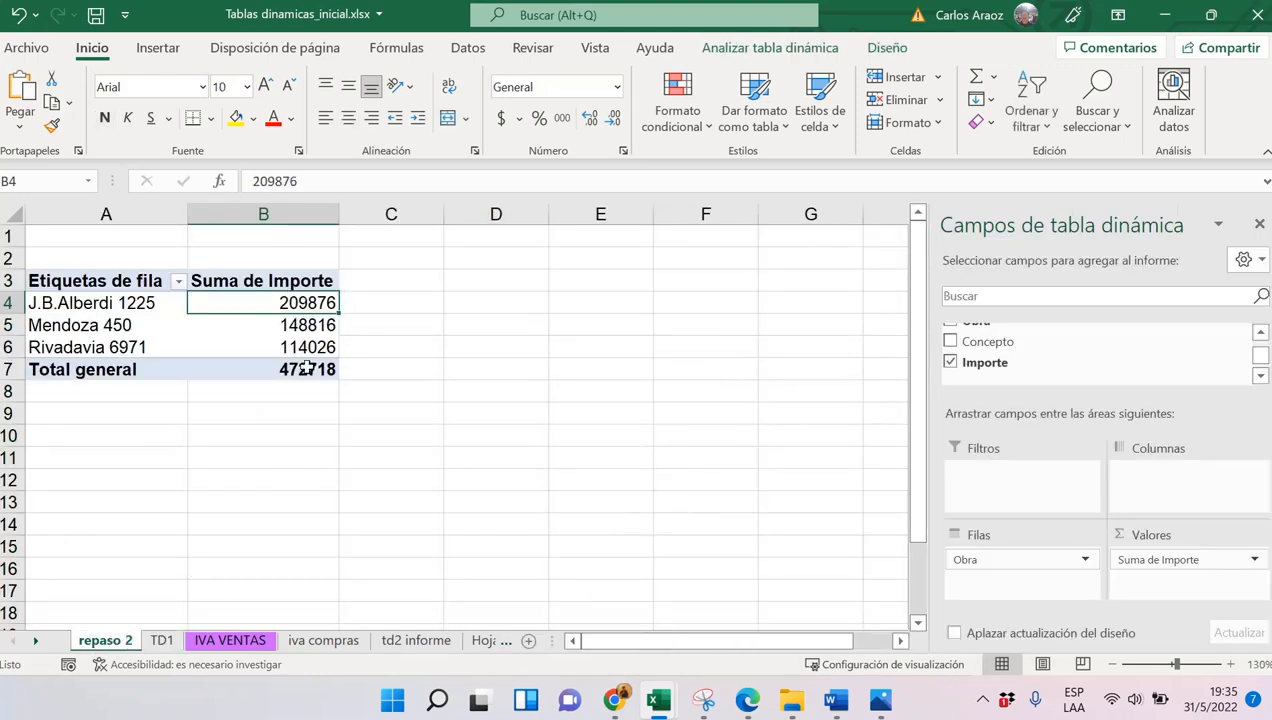
{"action": "mouse_move", "coordinate": [313, 362]}
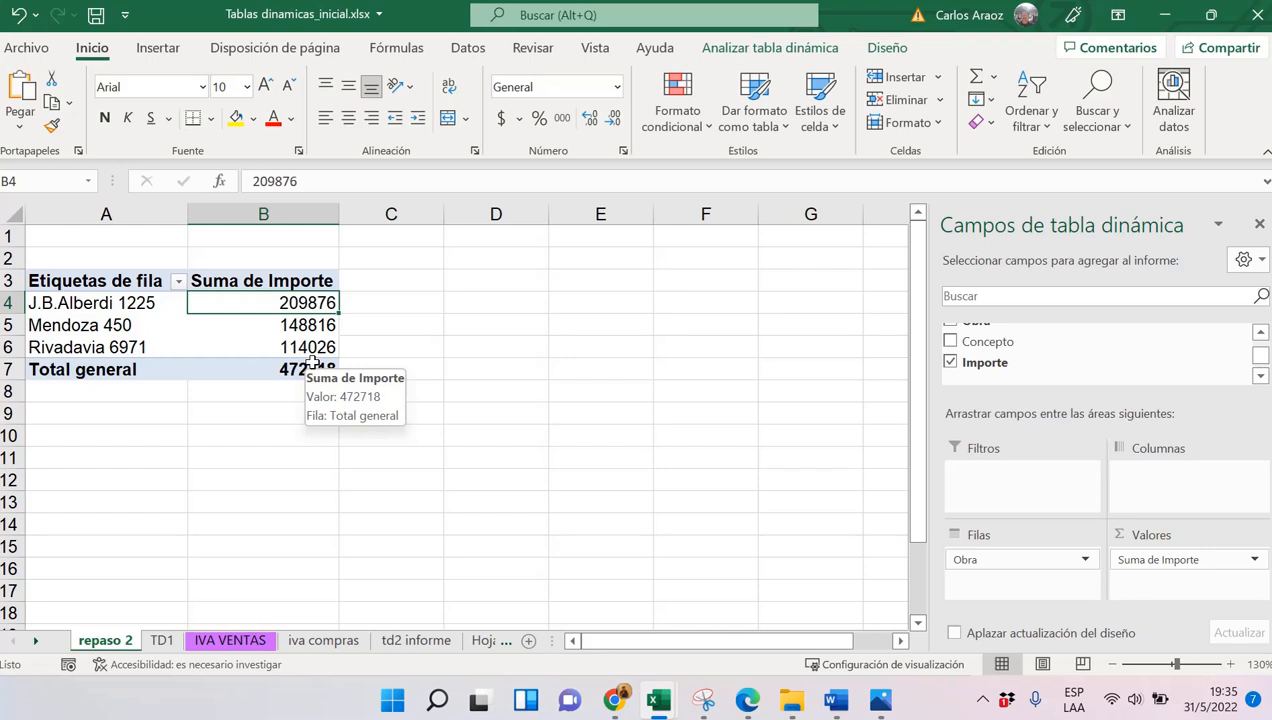
{"action": "right_click", "coordinate": [260, 323]}
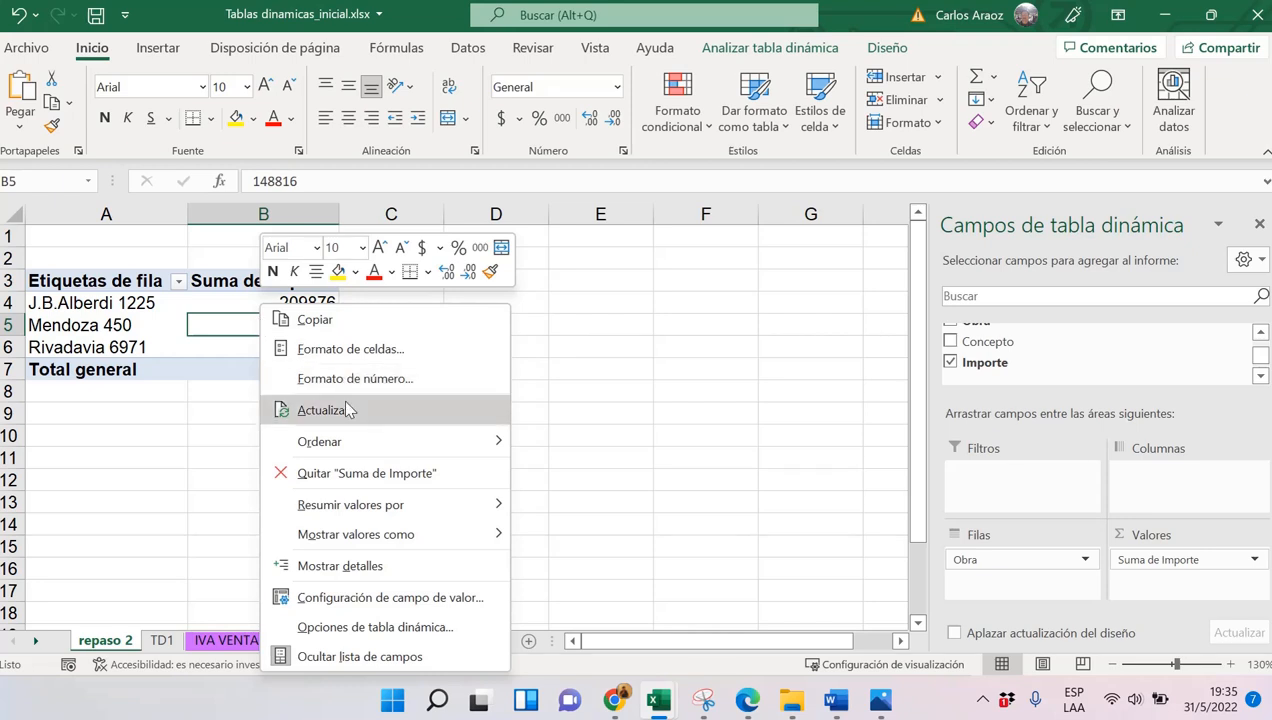
{"action": "left_click", "coordinate": [198, 334]}
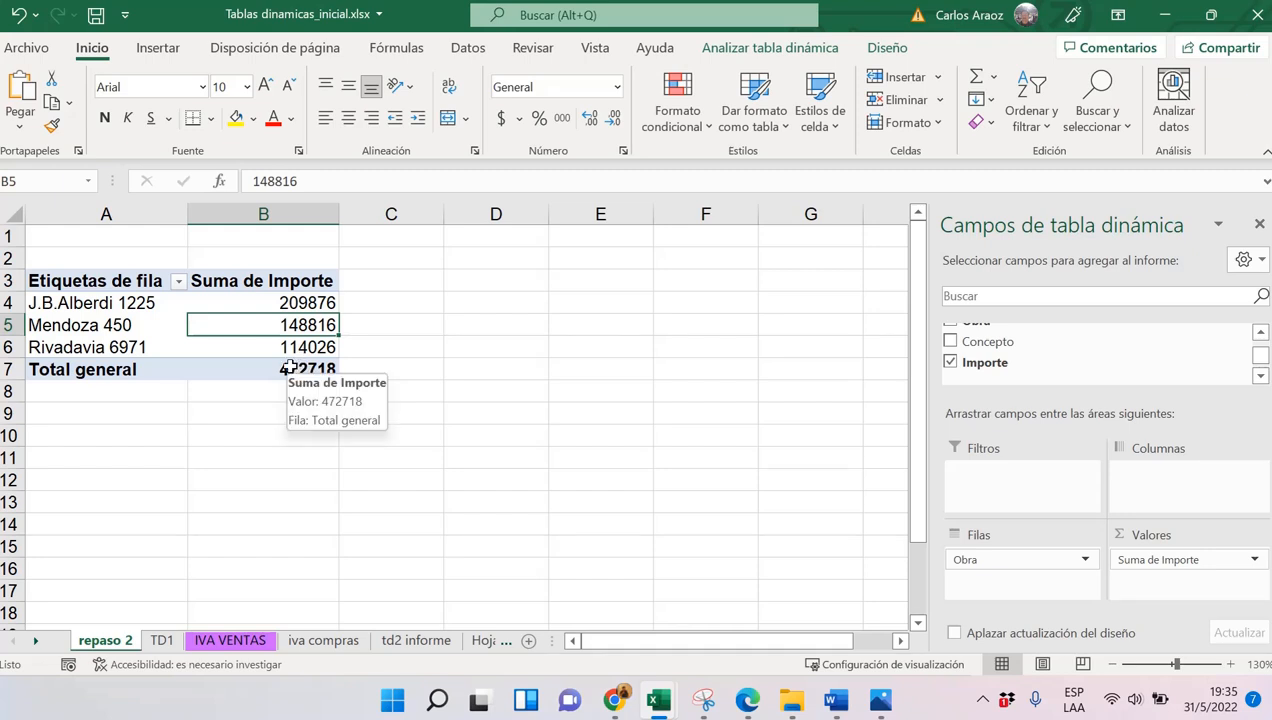
Verify E2 on TD1, then refresh the repaso 2 pivot so it totals 525826
{"action": "left_click", "coordinate": [161, 640]}
{"action": "left_click", "coordinate": [702, 256]}
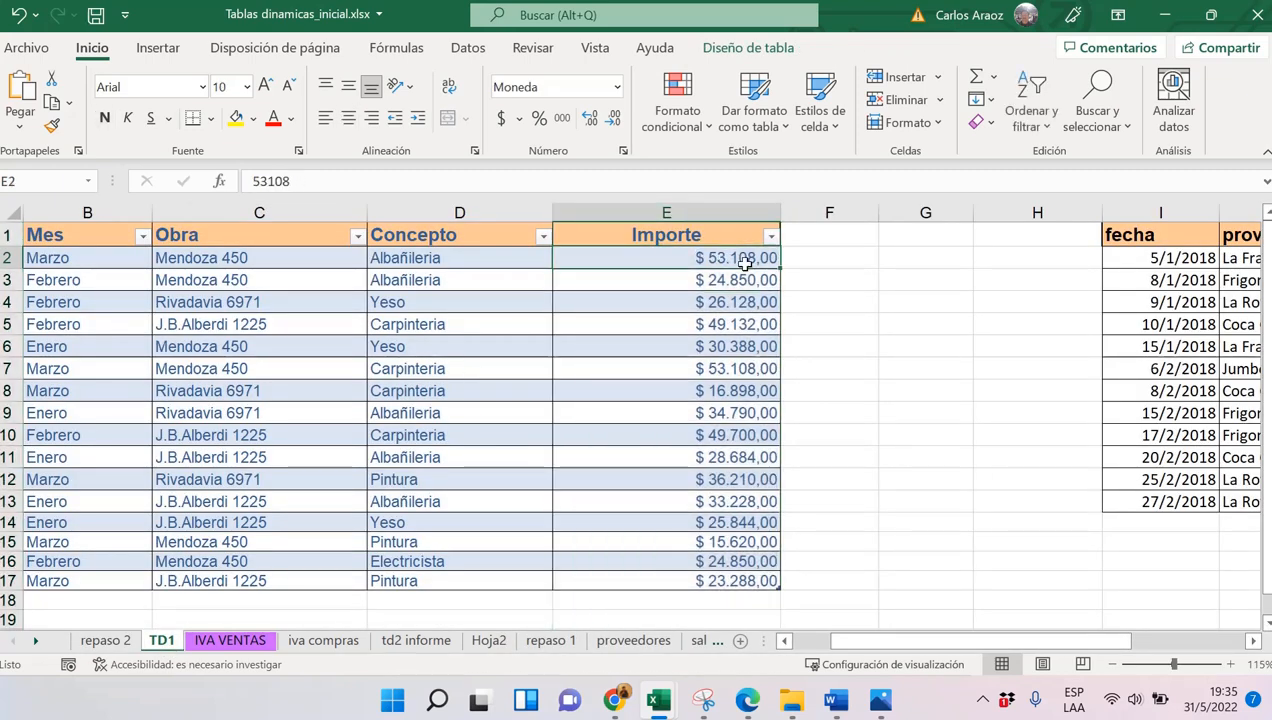
{"action": "left_click", "coordinate": [105, 640]}
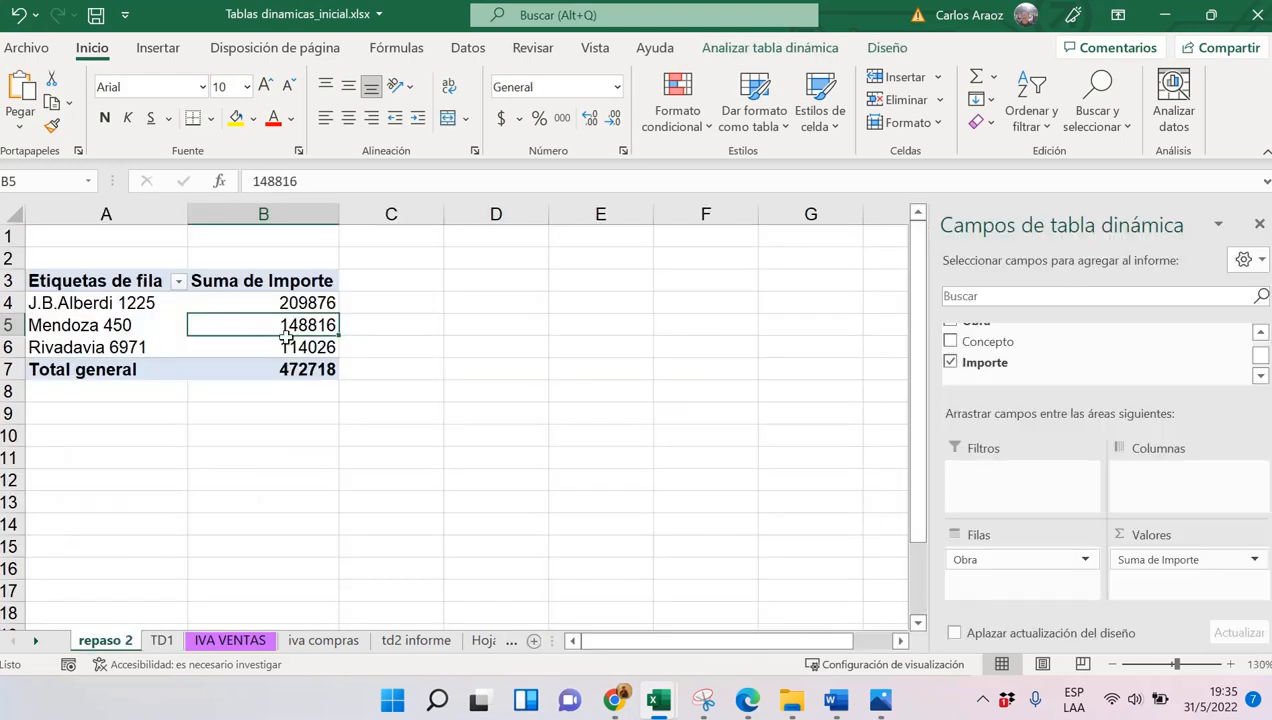
{"action": "right_click", "coordinate": [287, 322]}
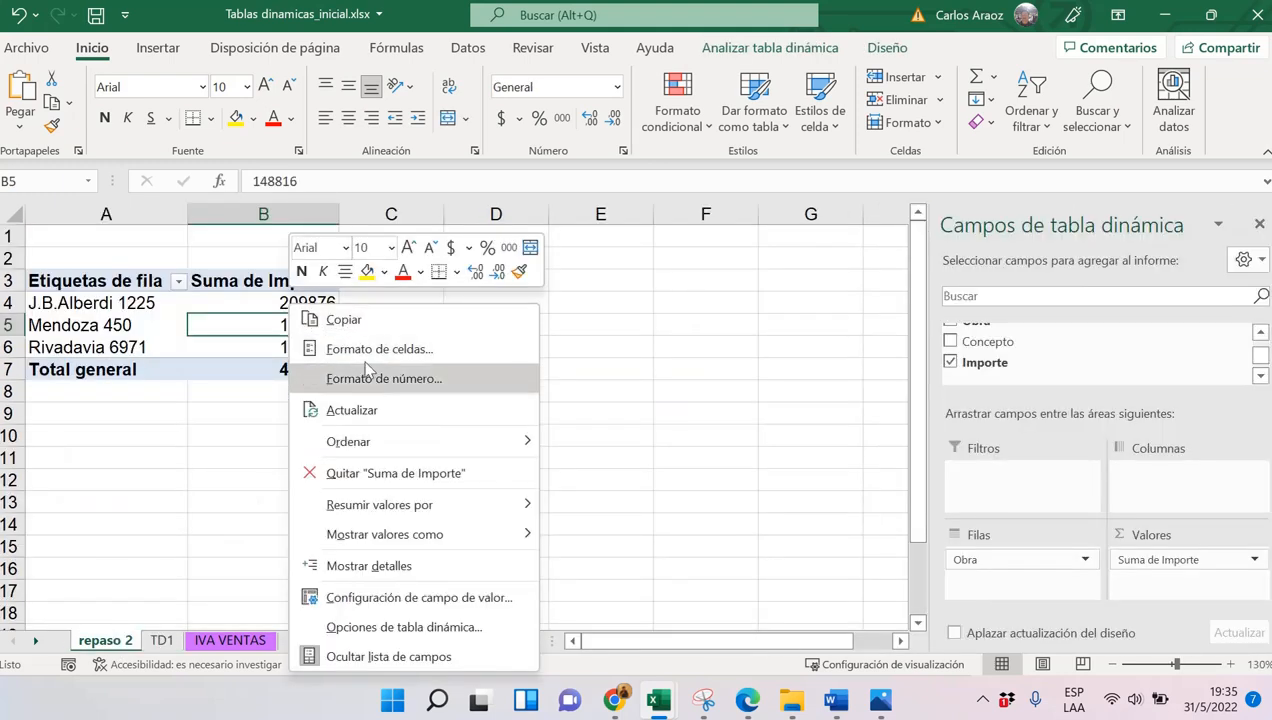
{"action": "left_click", "coordinate": [348, 409]}
{"action": "left_click", "coordinate": [283, 367]}
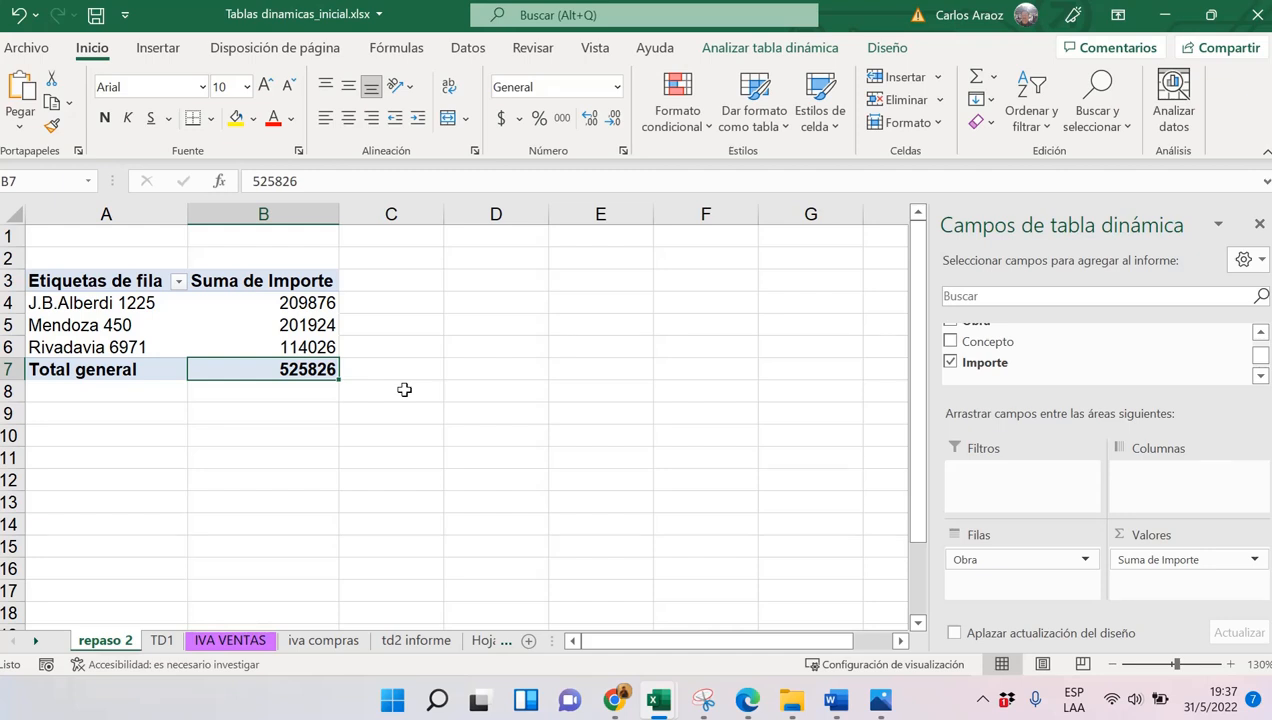
Bring the Word course guide forward, minimize it, and close the Excel workbook
{"action": "left_click", "coordinate": [837, 703]}
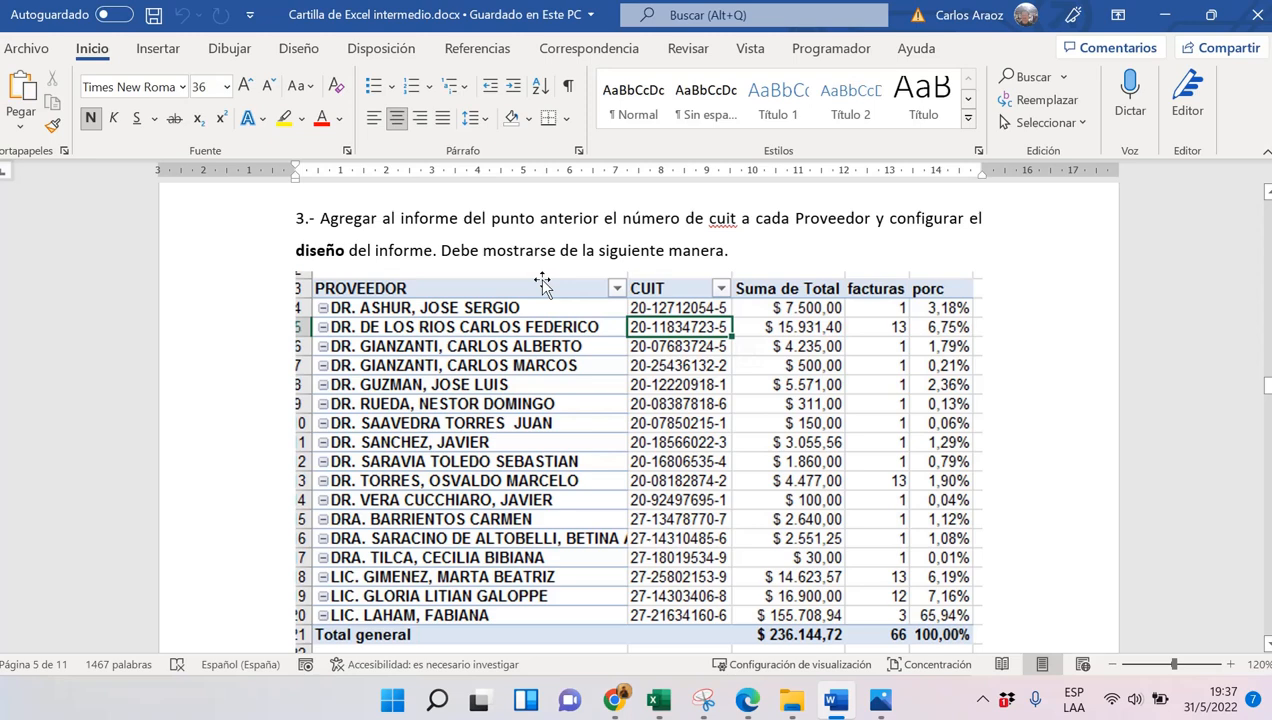
{"action": "left_click", "coordinate": [1160, 22]}
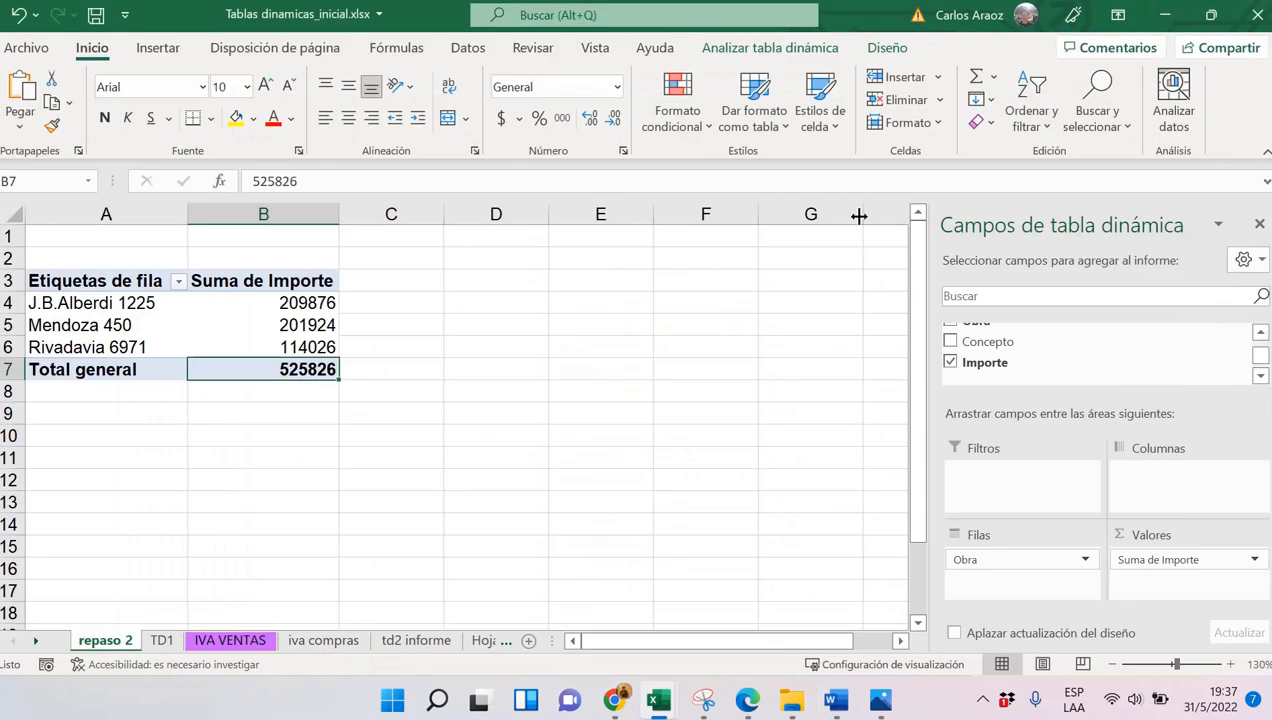
{"action": "left_click", "coordinate": [1255, 22]}
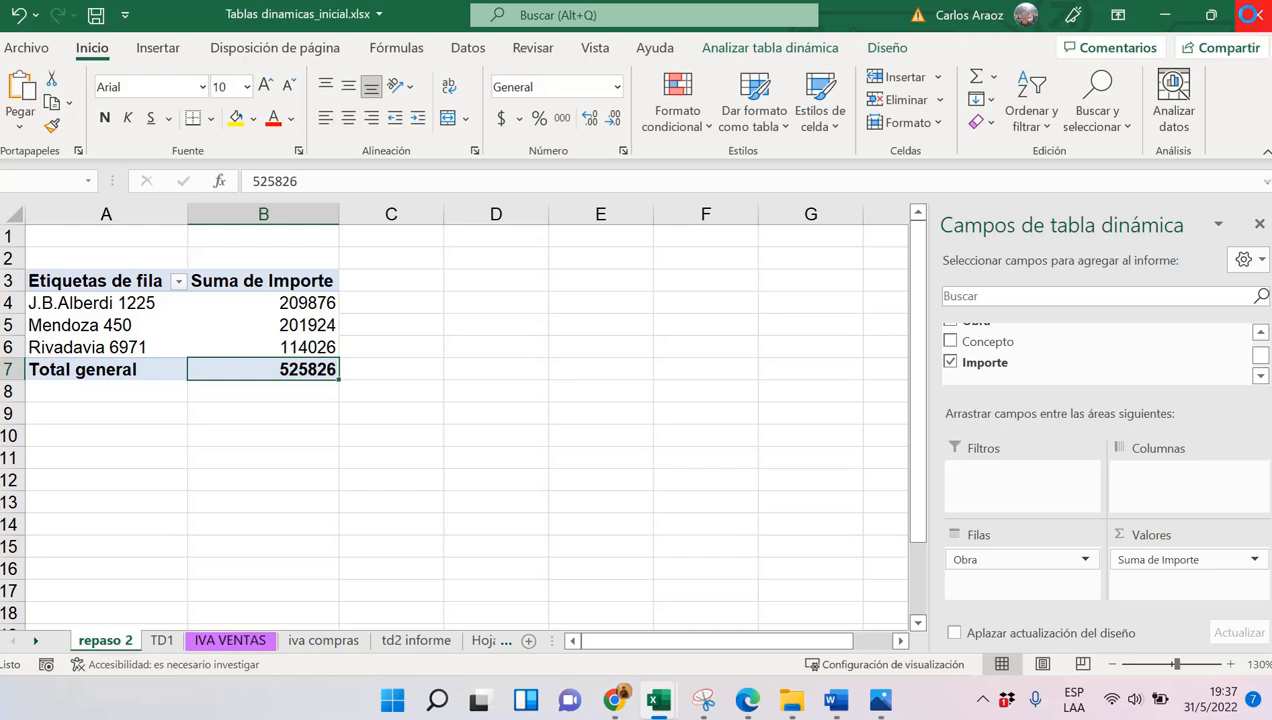
Discard the workbook changes with No guardar and bring up the funciones de texto workbook
{"action": "left_click", "coordinate": [636, 393]}
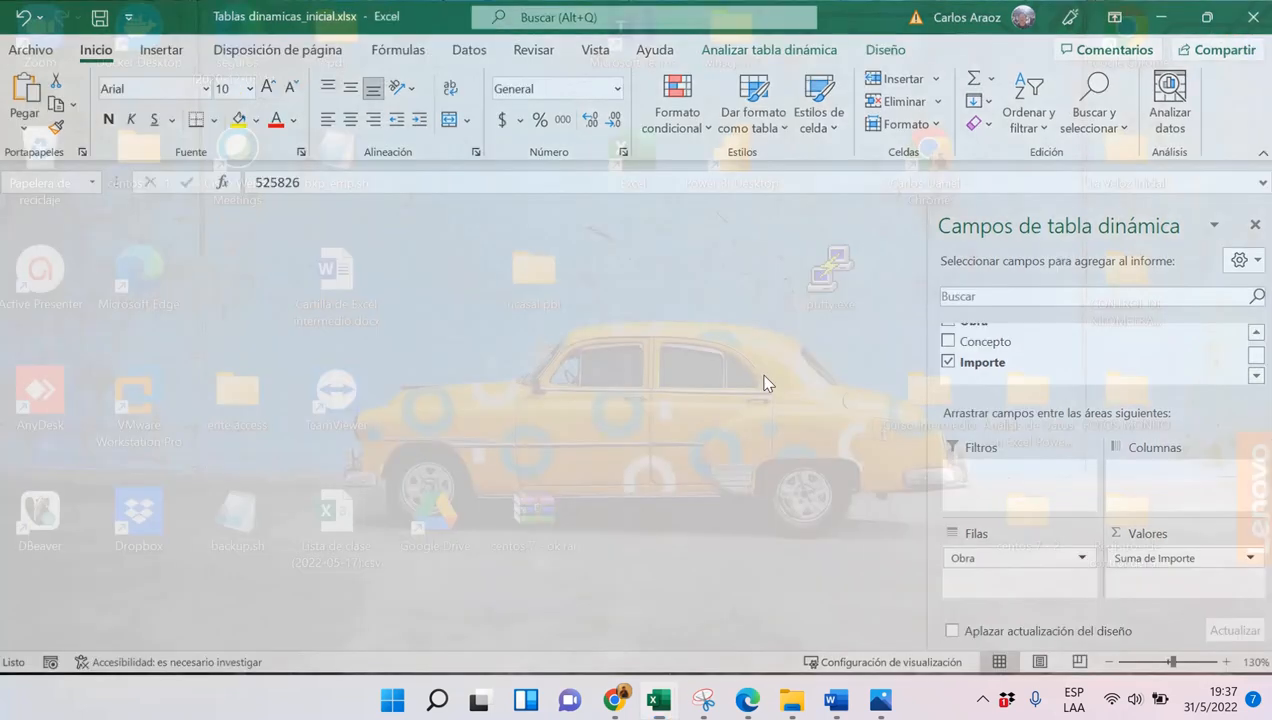
{"action": "mouse_move", "coordinate": [797, 695]}
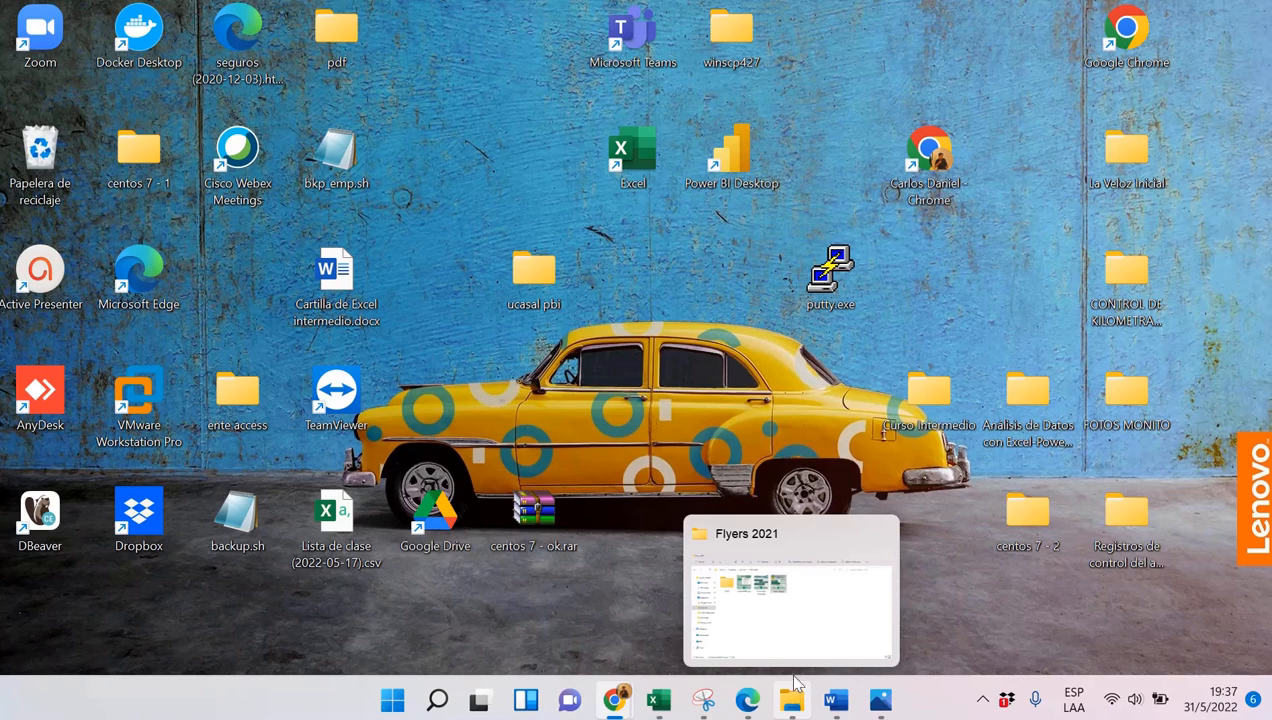
{"action": "mouse_move", "coordinate": [673, 688]}
{"action": "left_click", "coordinate": [640, 615]}
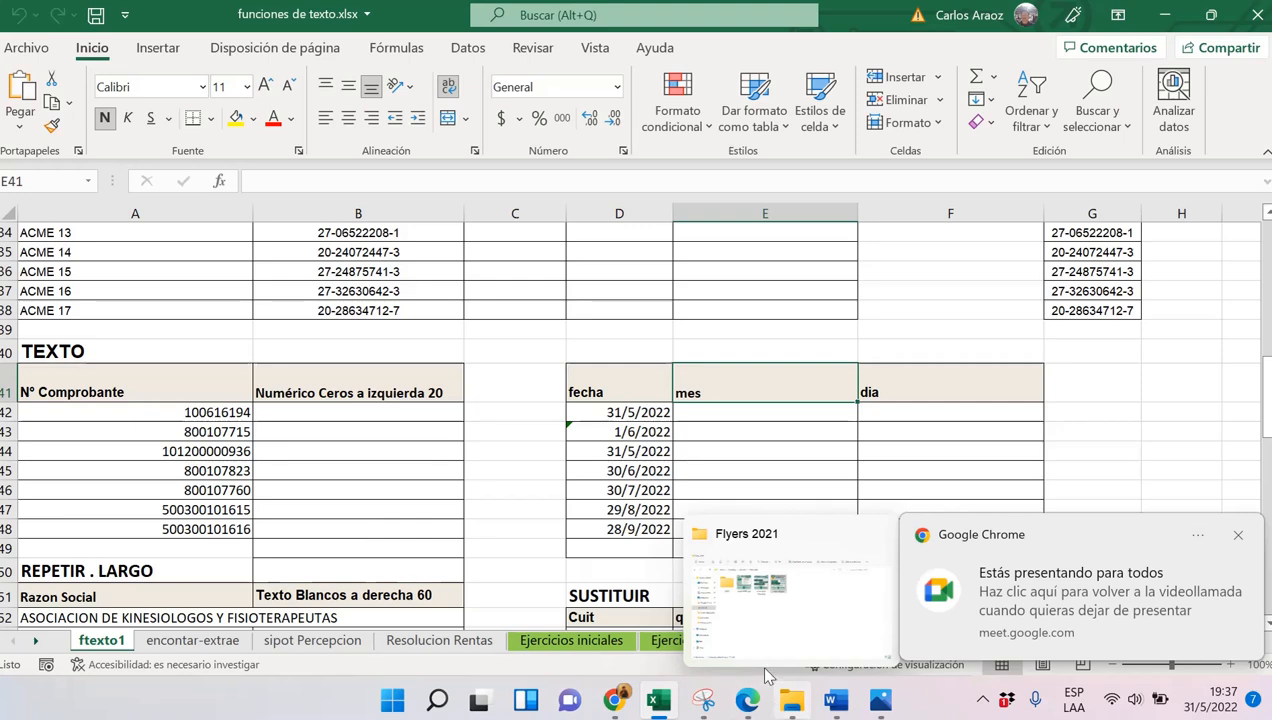
In File Explorer, open Escritorio > Curso Intermedio via 'cu' and launch funciones fechas.xlsx
{"action": "left_click", "coordinate": [790, 700]}
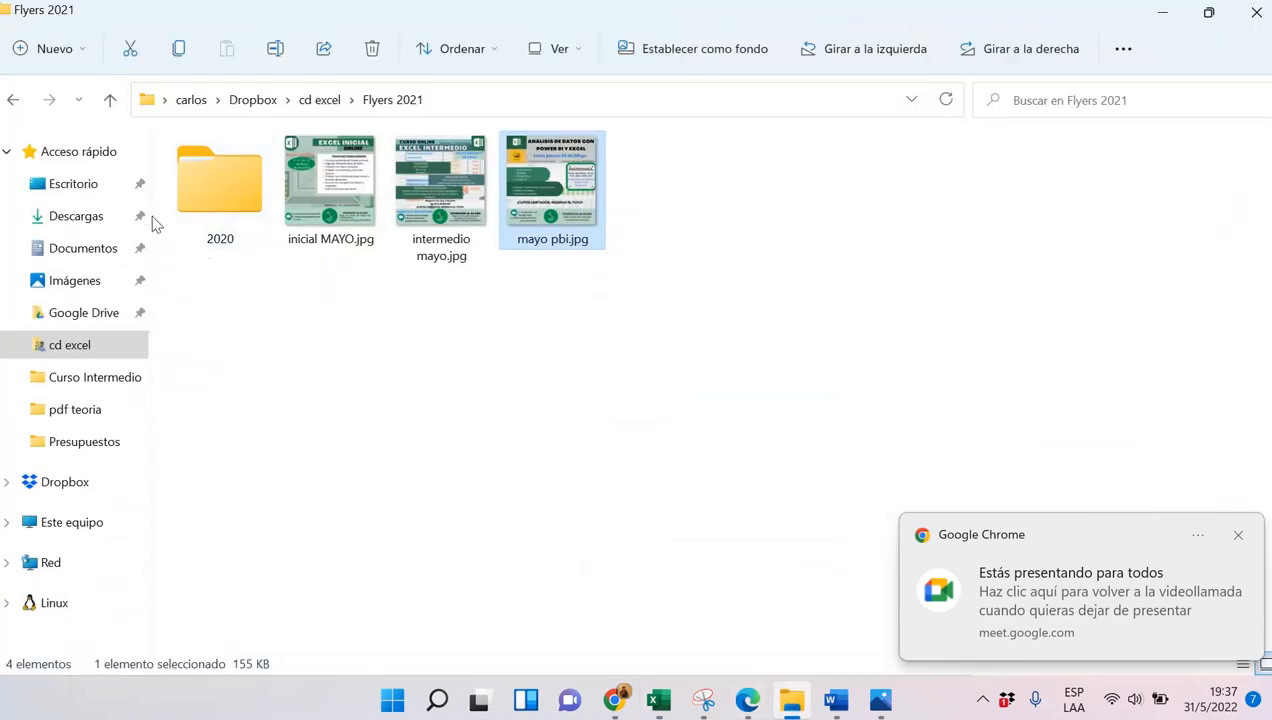
{"action": "left_click", "coordinate": [97, 187]}
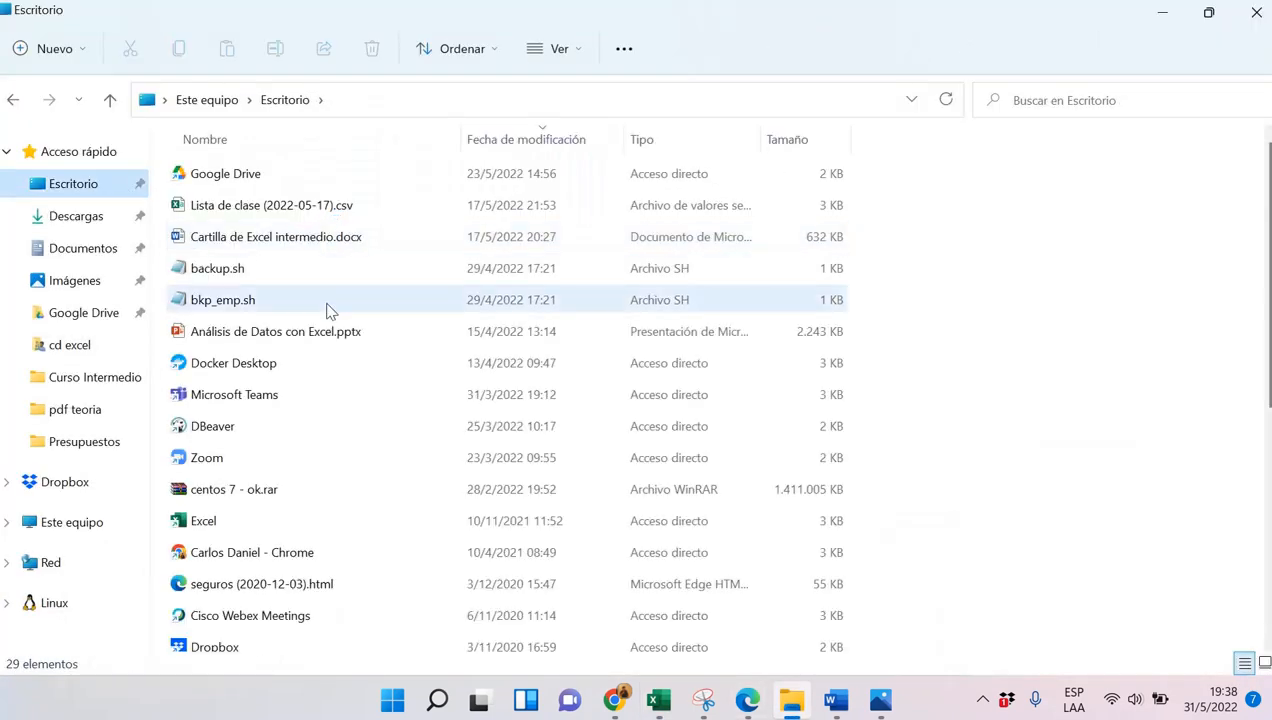
{"action": "left_click", "coordinate": [325, 372]}
{"action": "type", "text": "cu"}
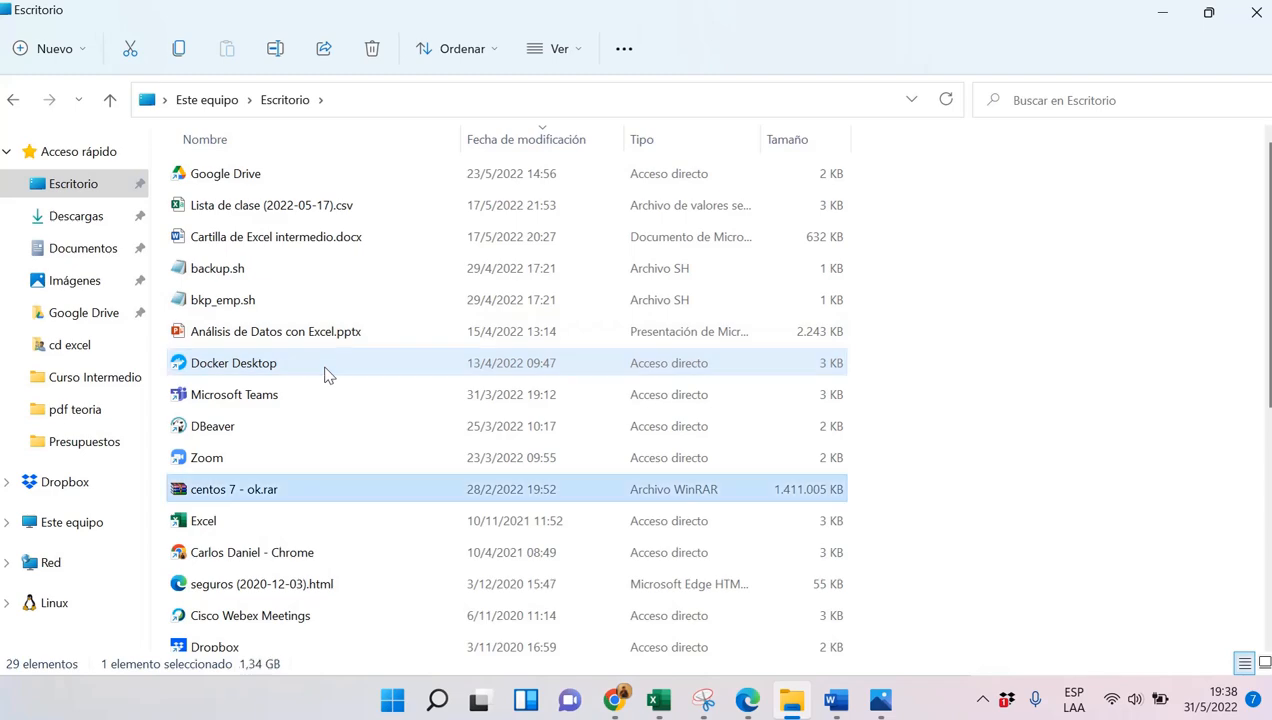
{"action": "key", "text": "Return"}
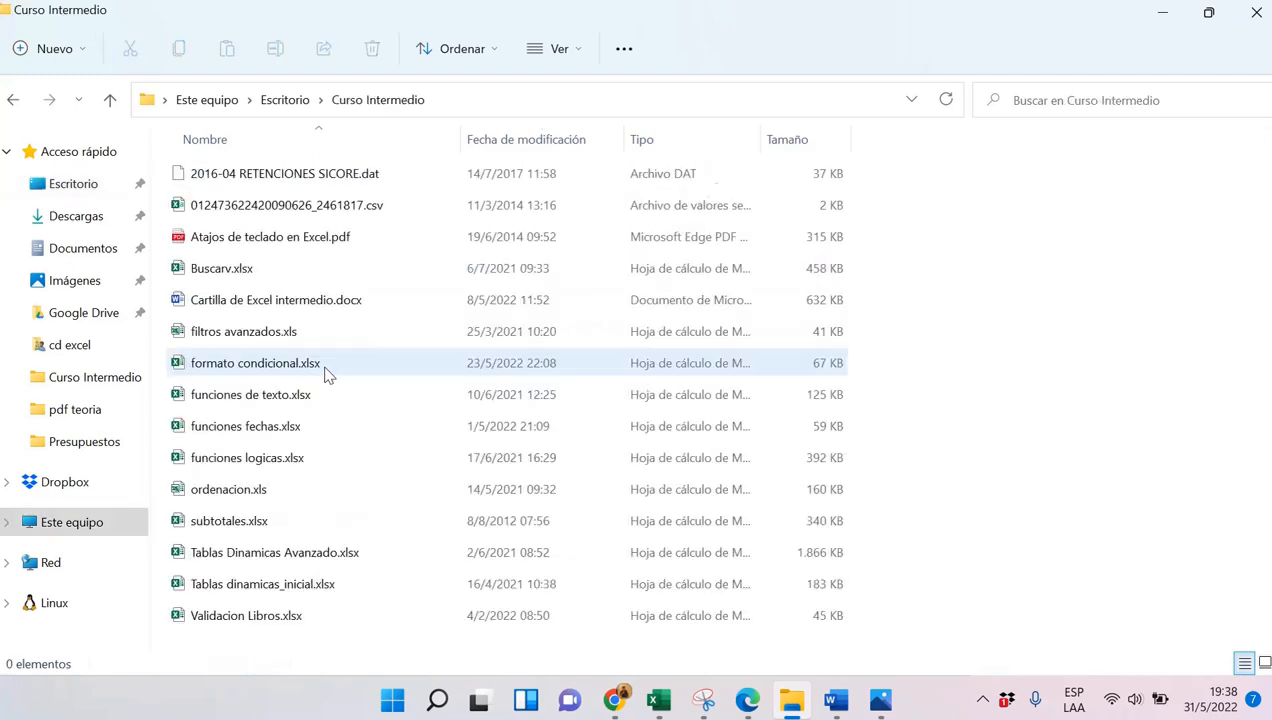
{"action": "left_click", "coordinate": [270, 430]}
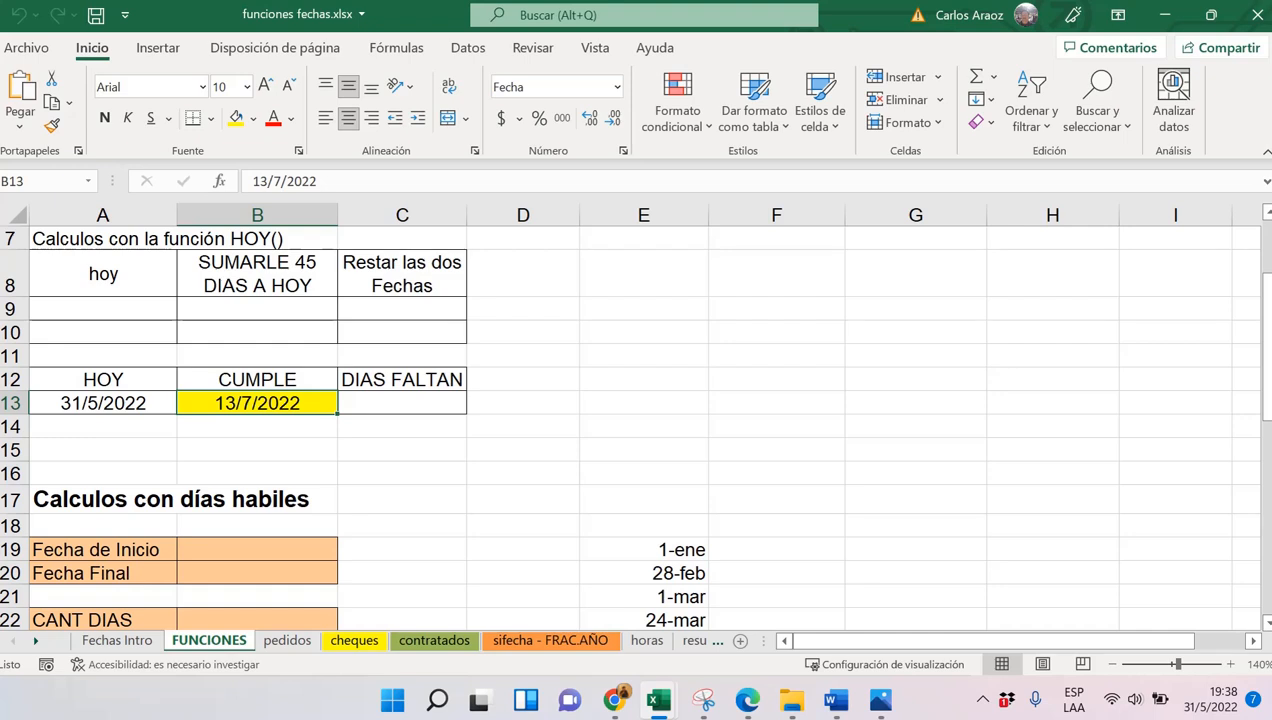
Scroll to the top of the FUNCIONES sheet showing HOY 31/5/2022 and CUMPLE 13/7/2022
{"action": "scroll", "coordinate": [397, 357], "scroll_direction": "up", "scroll_amount": 2}
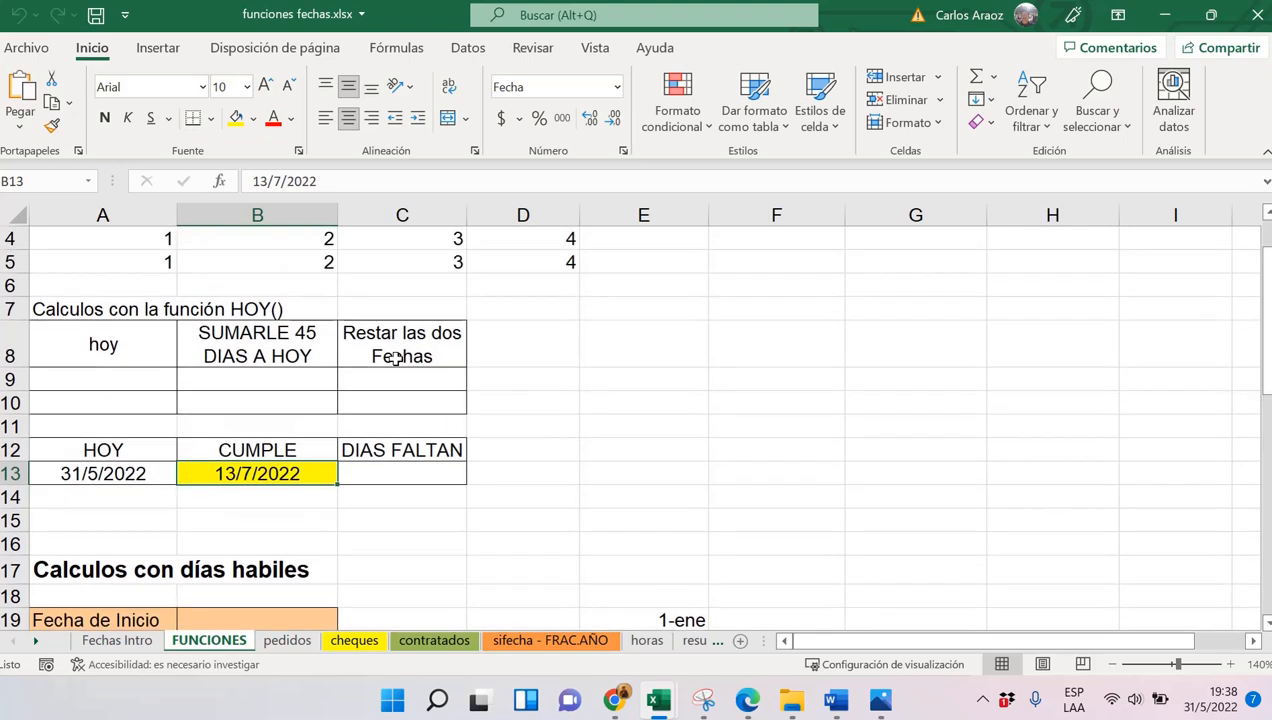
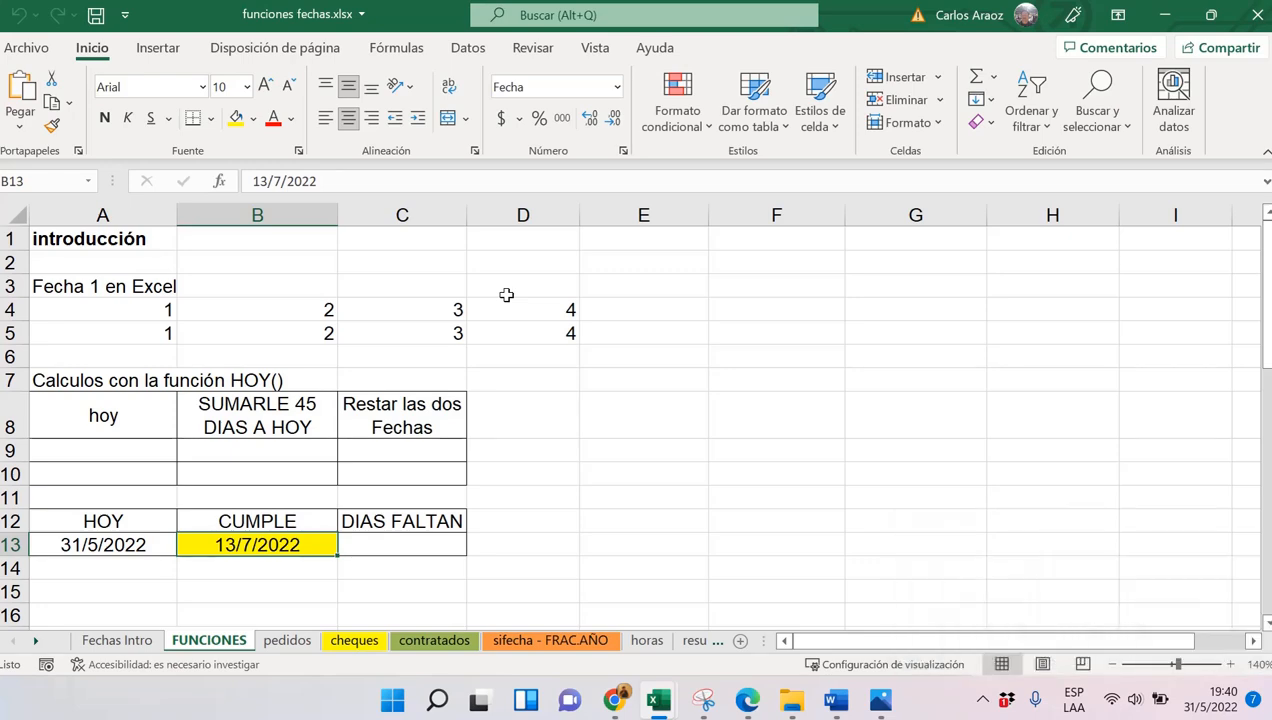
Format the numbers 1–4 in A4:D4 as Fecha corta, showing 1/1/1900 to 4/1/1900
{"action": "scroll", "coordinate": [391, 356], "scroll_direction": "down", "scroll_amount": 3}
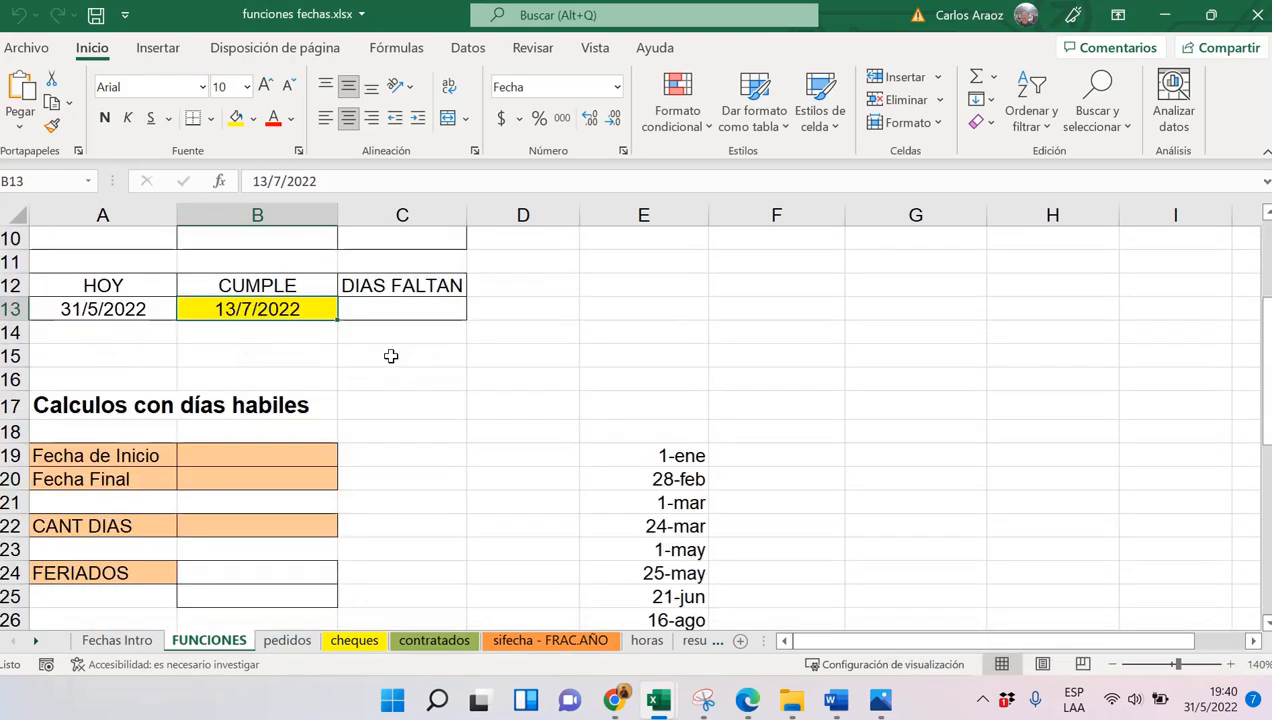
{"action": "scroll", "coordinate": [391, 356], "scroll_direction": "up", "scroll_amount": 3}
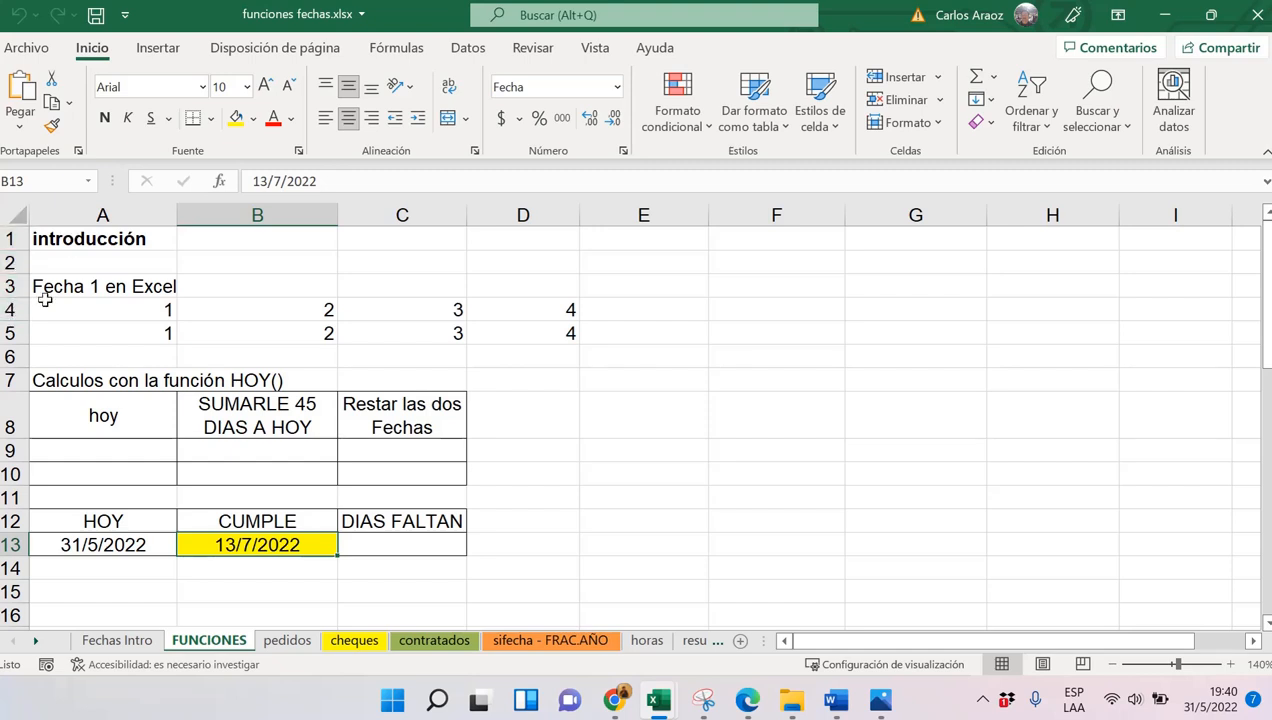
{"action": "left_click_drag", "start_coordinate": [164, 310], "coordinate": [491, 309]}
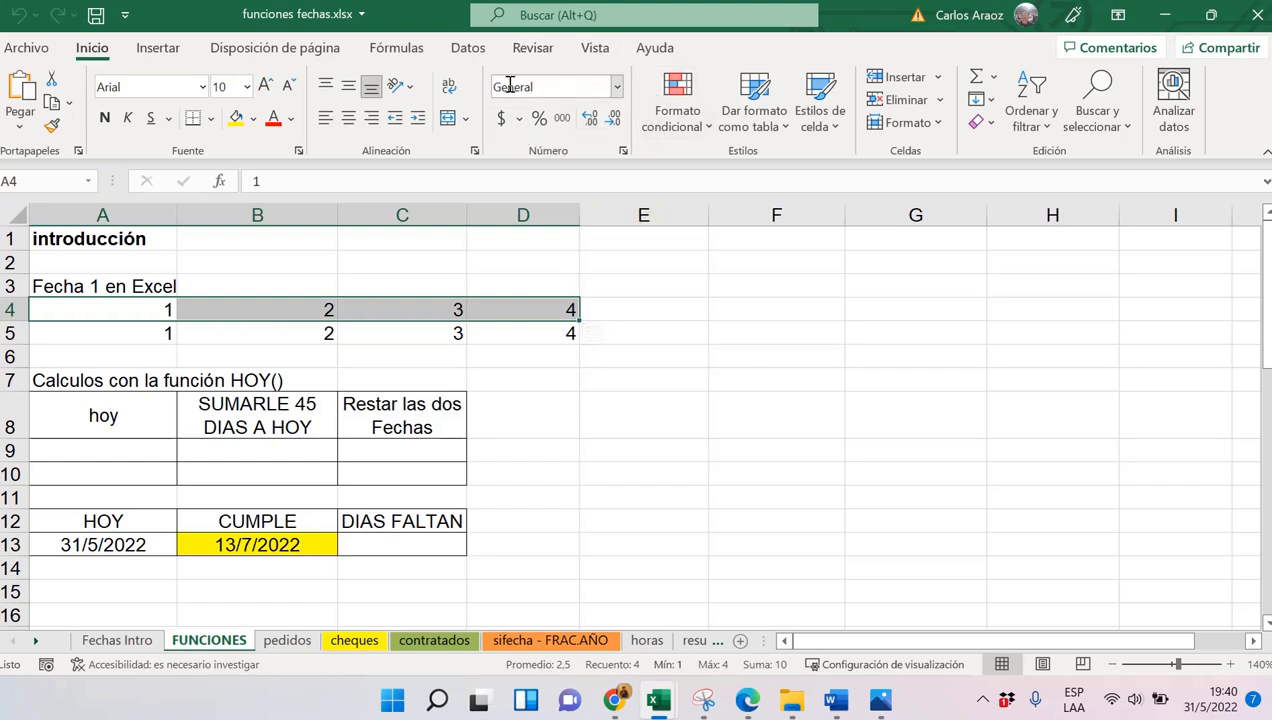
{"action": "left_click", "coordinate": [617, 87]}
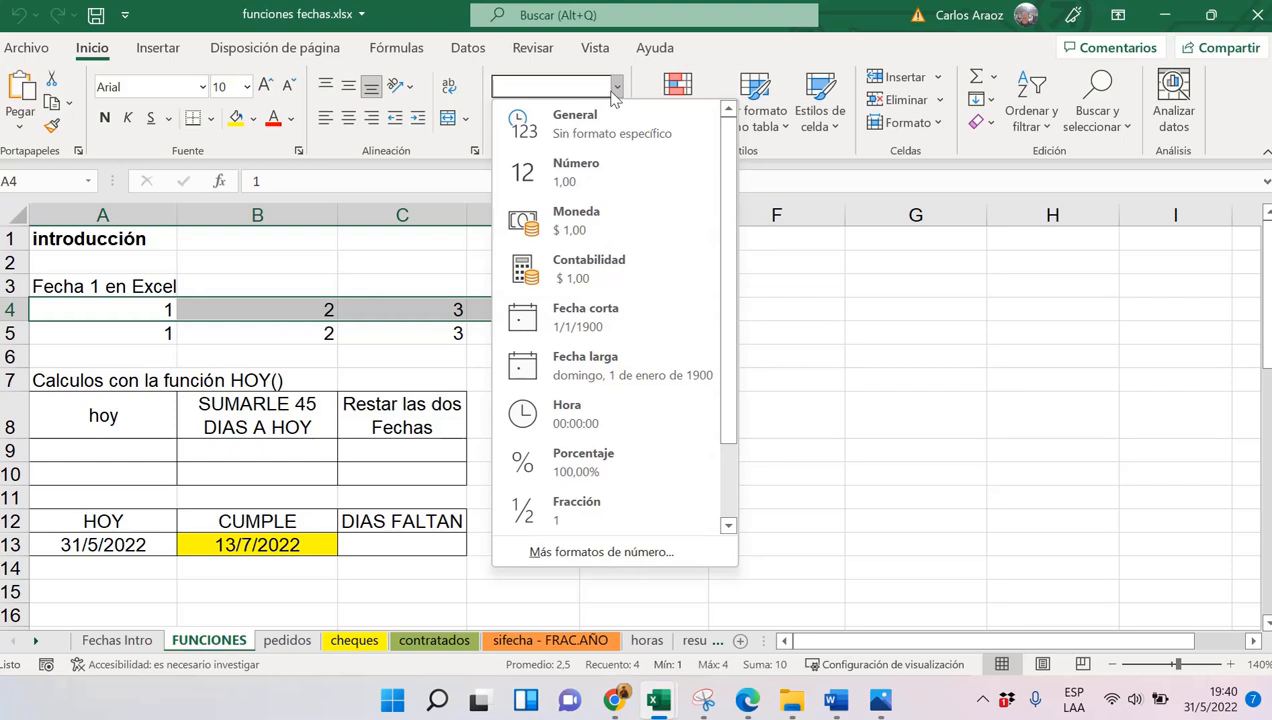
{"action": "left_click", "coordinate": [612, 318]}
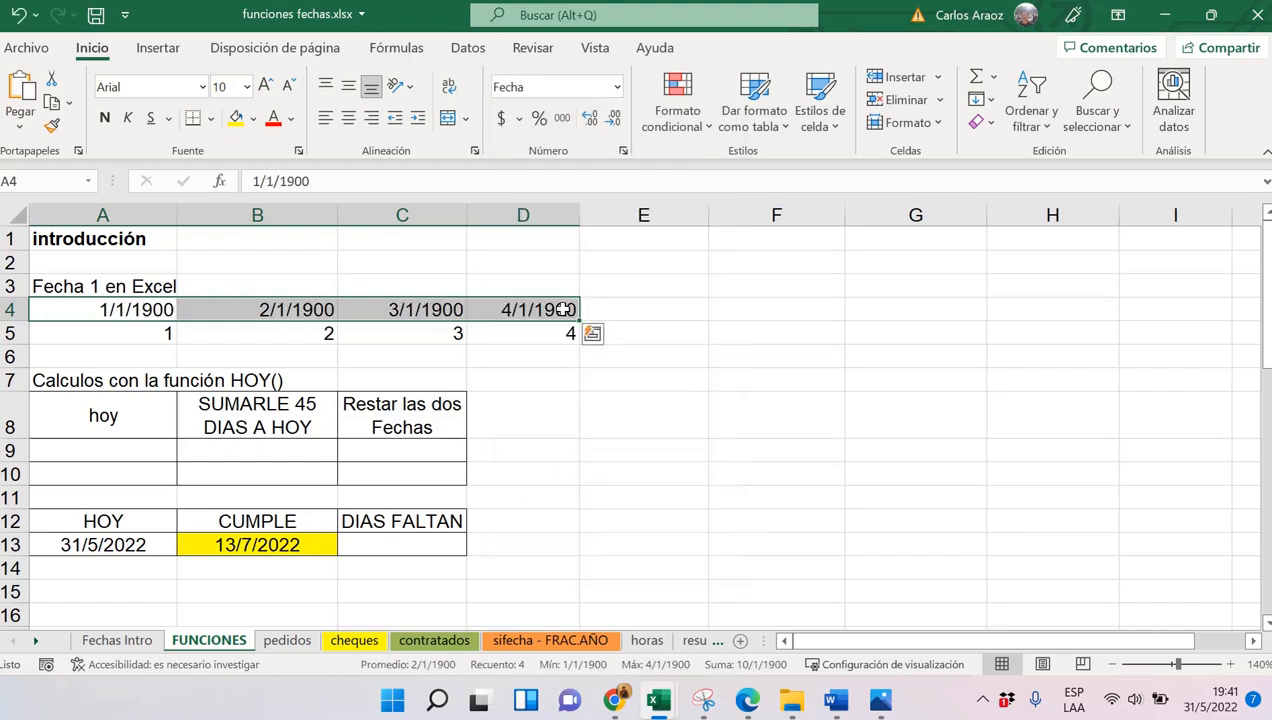
{"action": "left_click", "coordinate": [621, 87]}
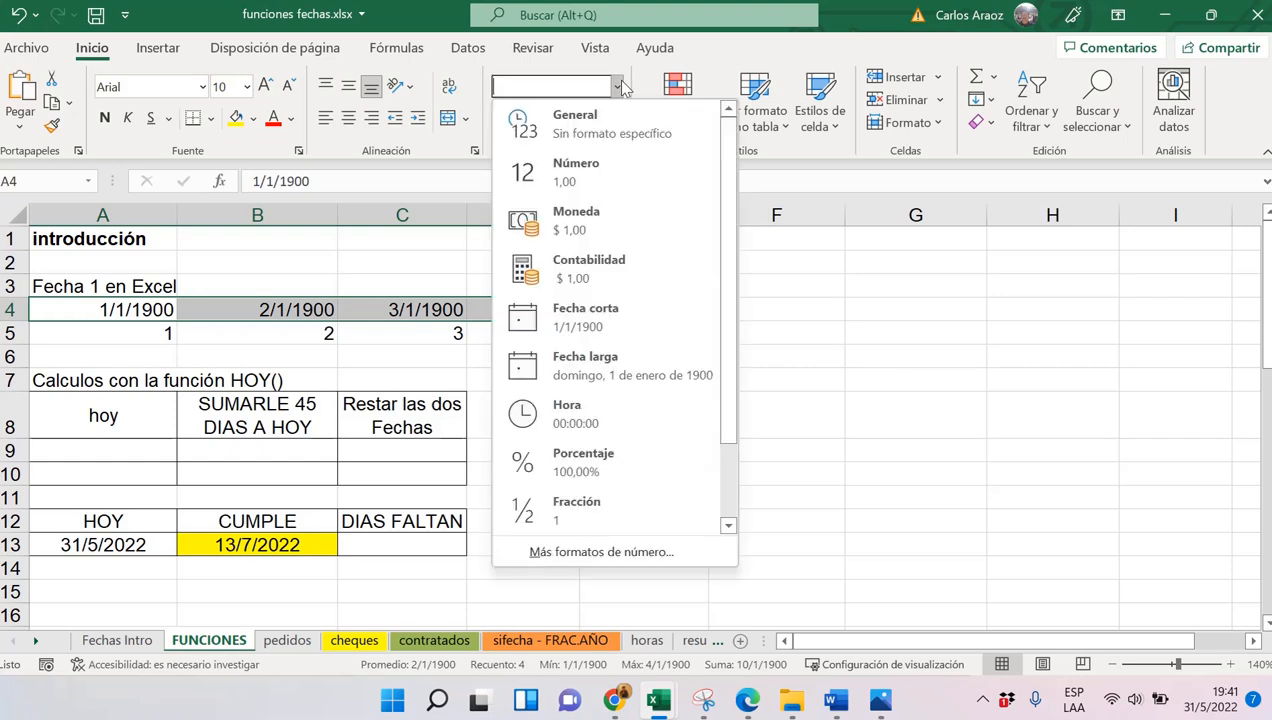
{"action": "left_click", "coordinate": [623, 309]}
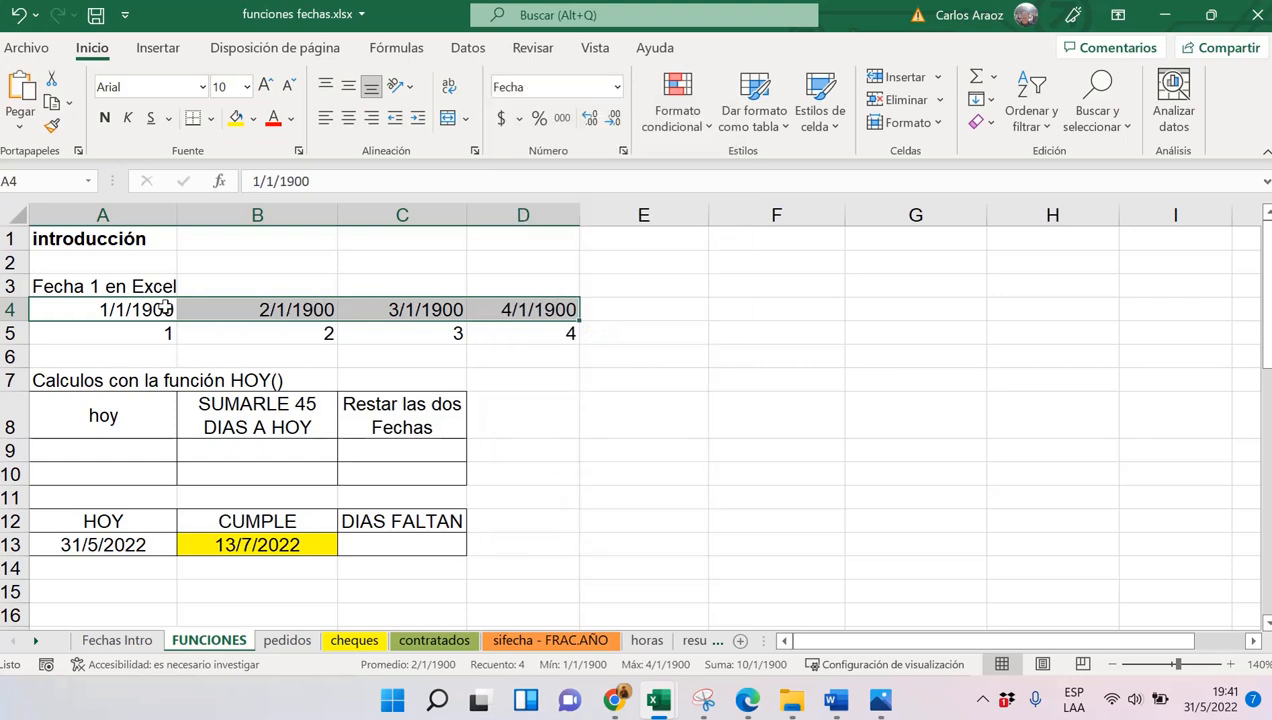
Zoom to 160% and compare the row 4 dates with the serial numbers in row 5
{"action": "left_click_drag", "start_coordinate": [163, 309], "coordinate": [164, 331]}
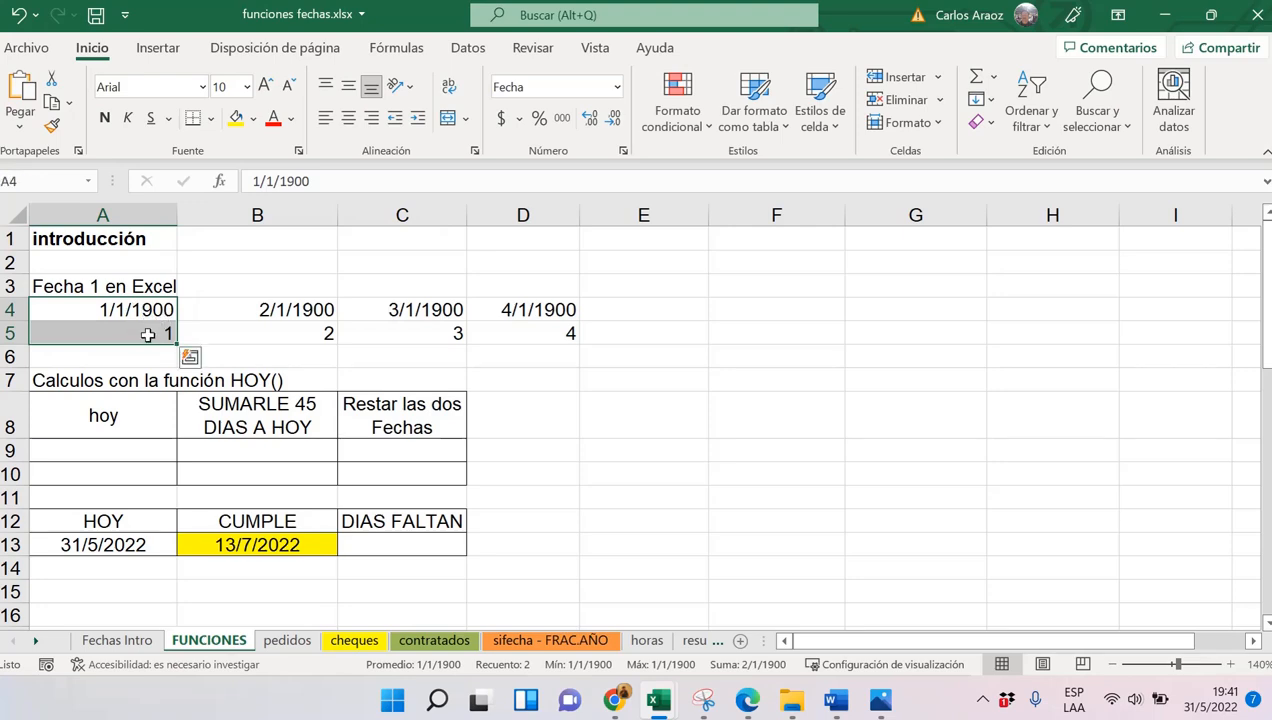
{"action": "left_click", "coordinate": [1229, 665]}
{"action": "left_click", "coordinate": [1229, 665]}
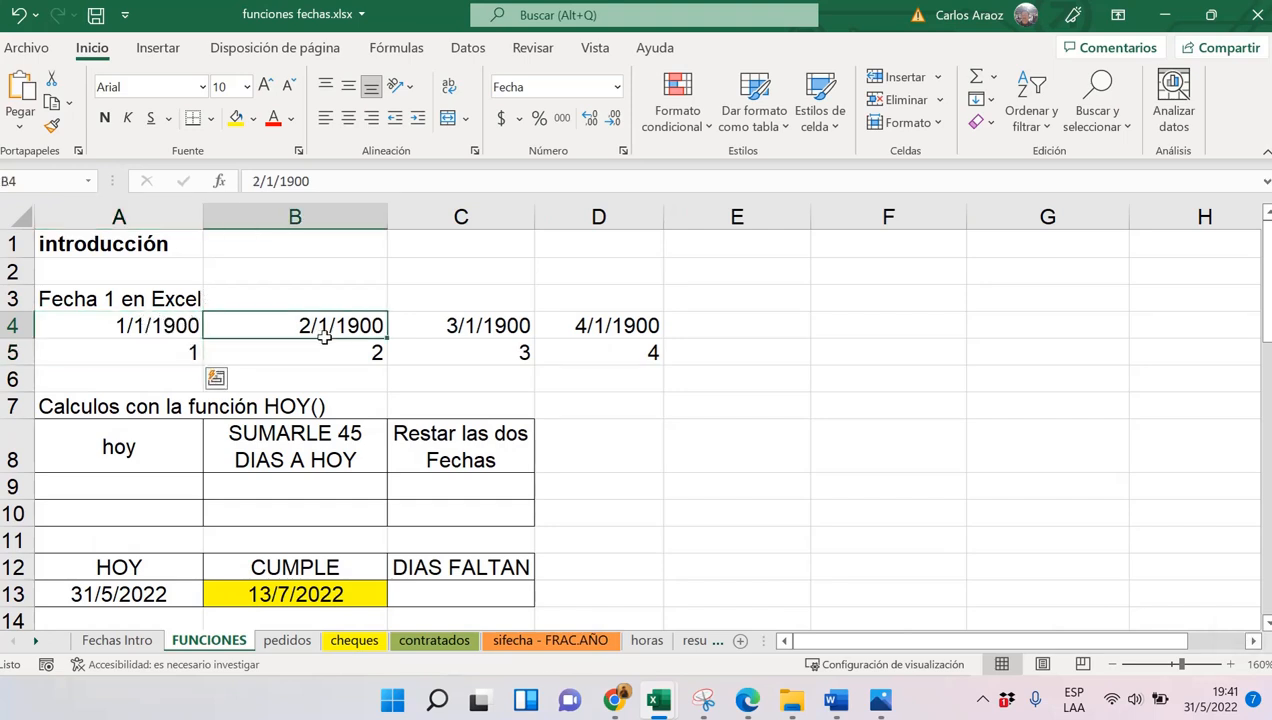
{"action": "left_click_drag", "start_coordinate": [325, 330], "coordinate": [372, 352]}
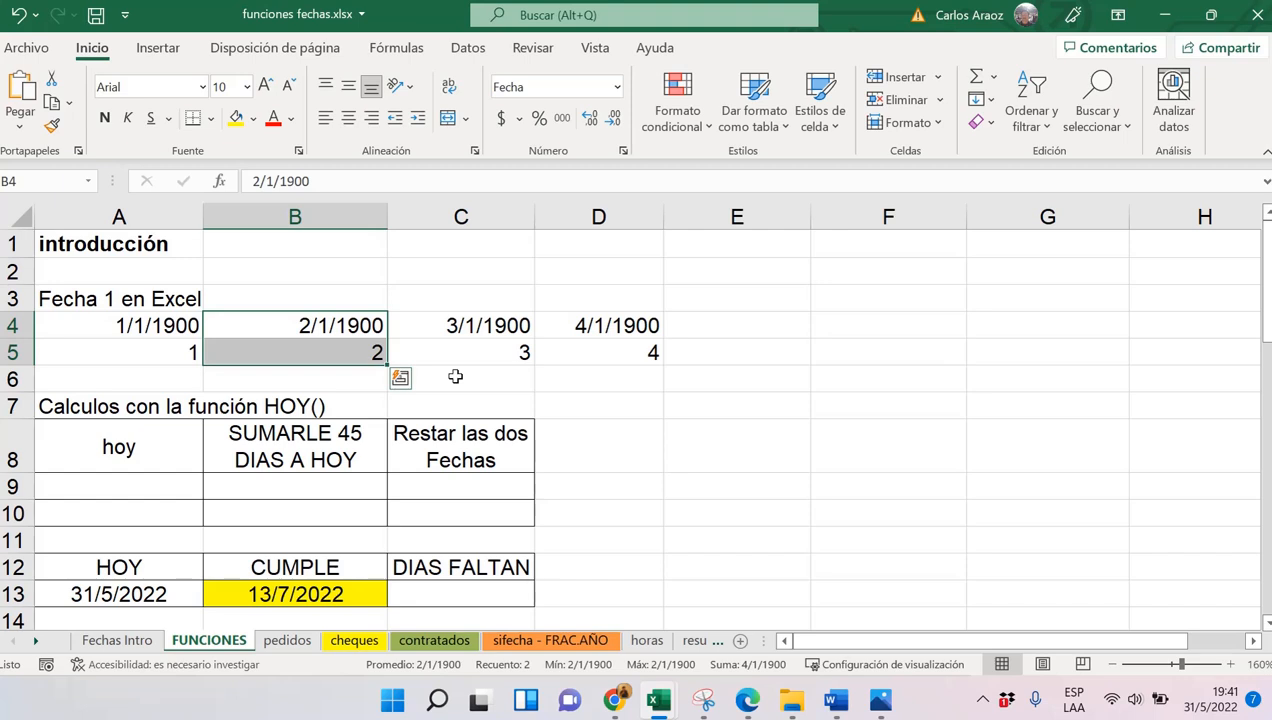
{"action": "left_click_drag", "start_coordinate": [187, 326], "coordinate": [178, 346]}
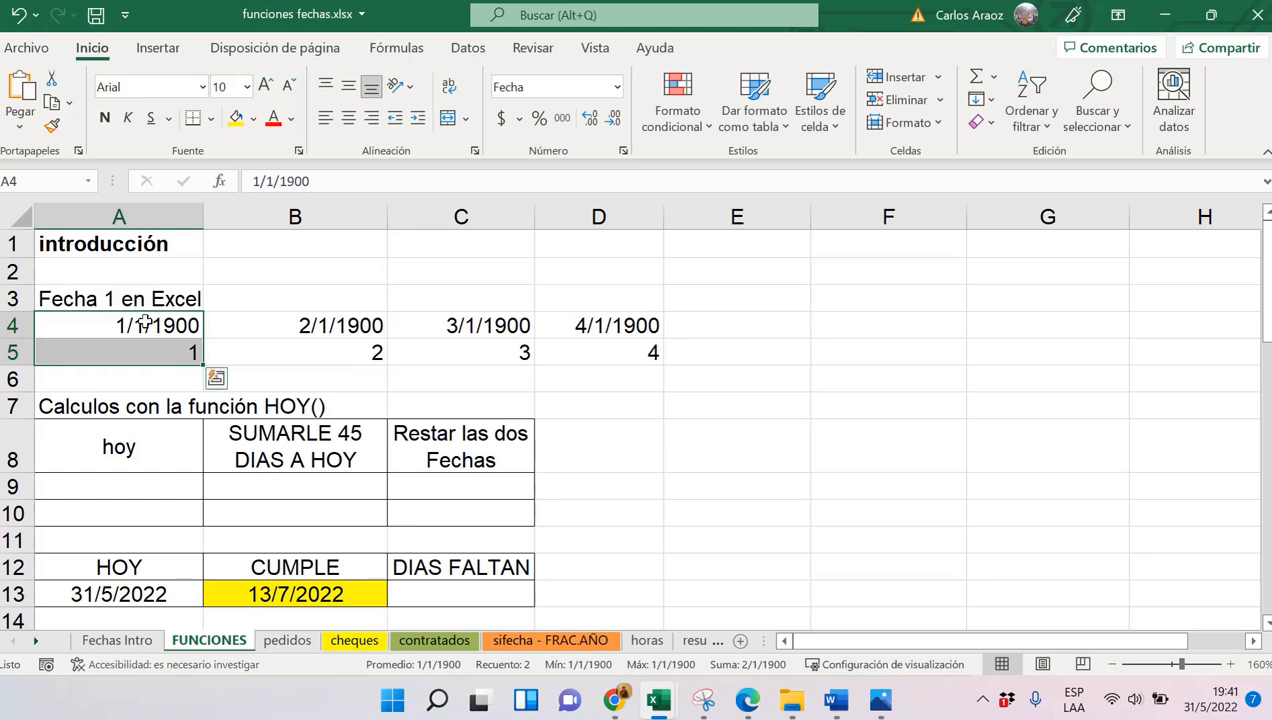
{"action": "left_click_drag", "start_coordinate": [166, 330], "coordinate": [407, 343]}
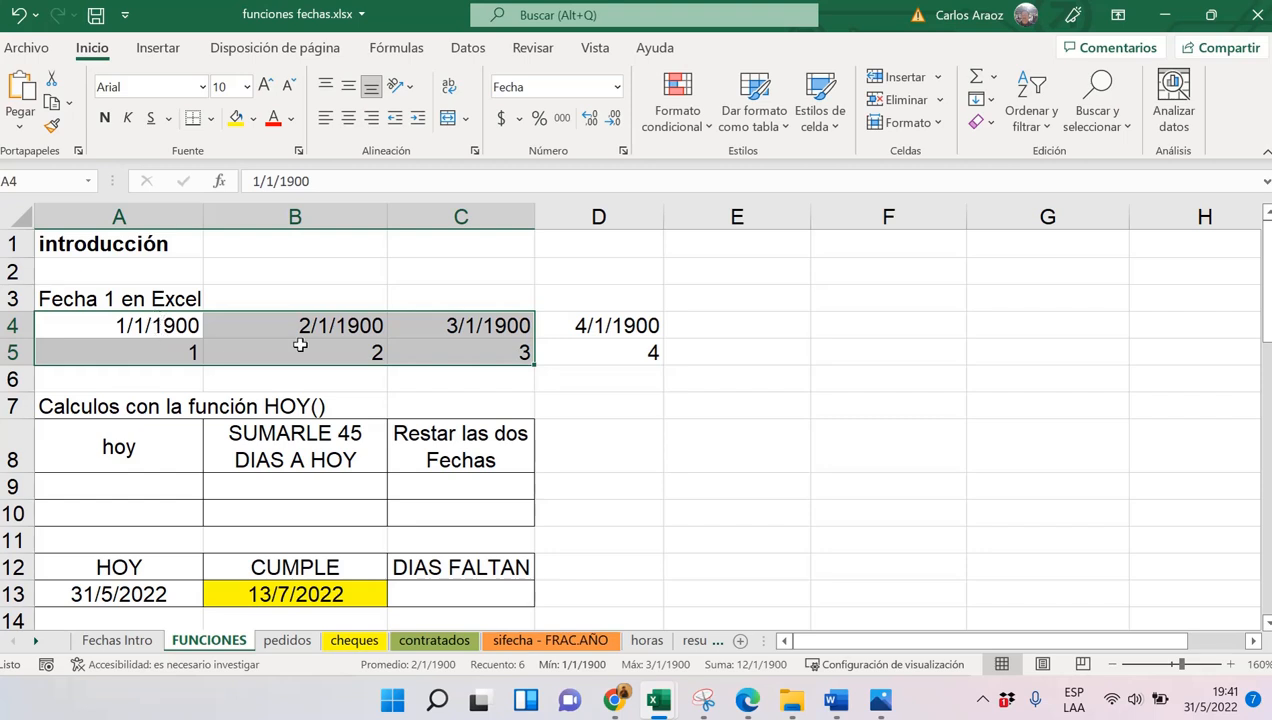
{"action": "left_click_drag", "start_coordinate": [156, 325], "coordinate": [162, 346]}
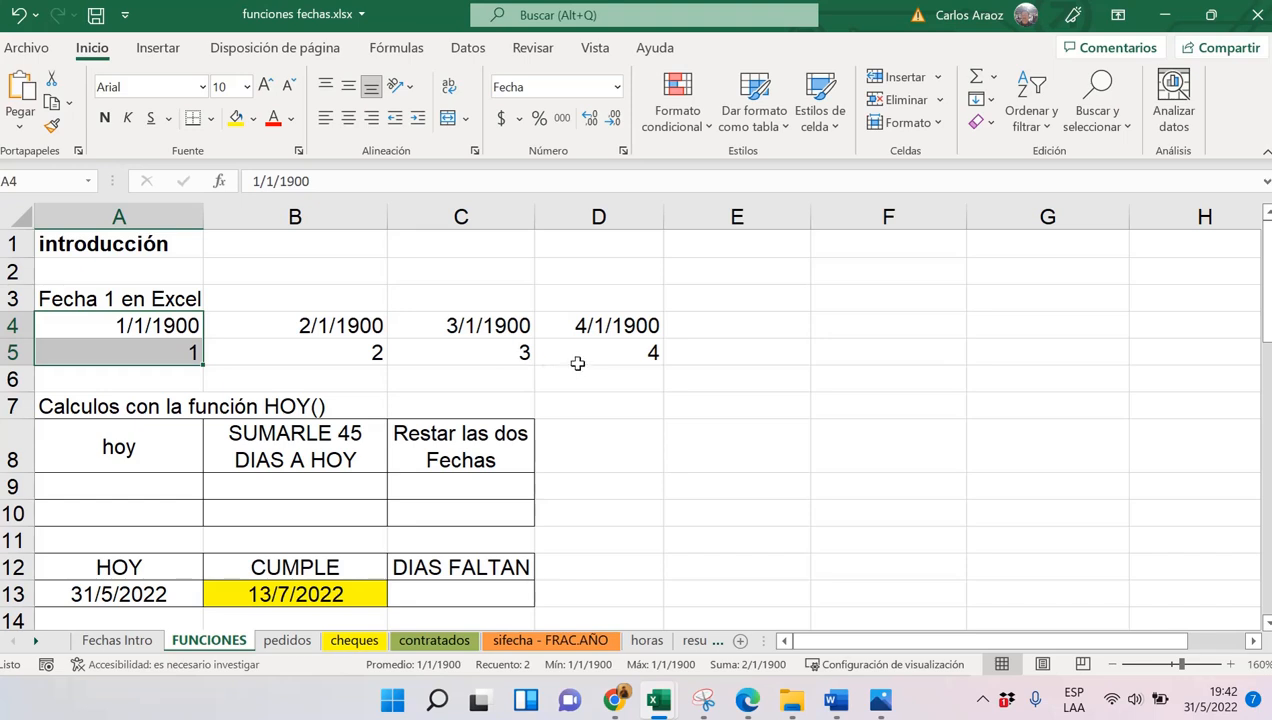
Enter today's date in F4 with Ctrl+;
{"action": "left_click", "coordinate": [868, 330]}
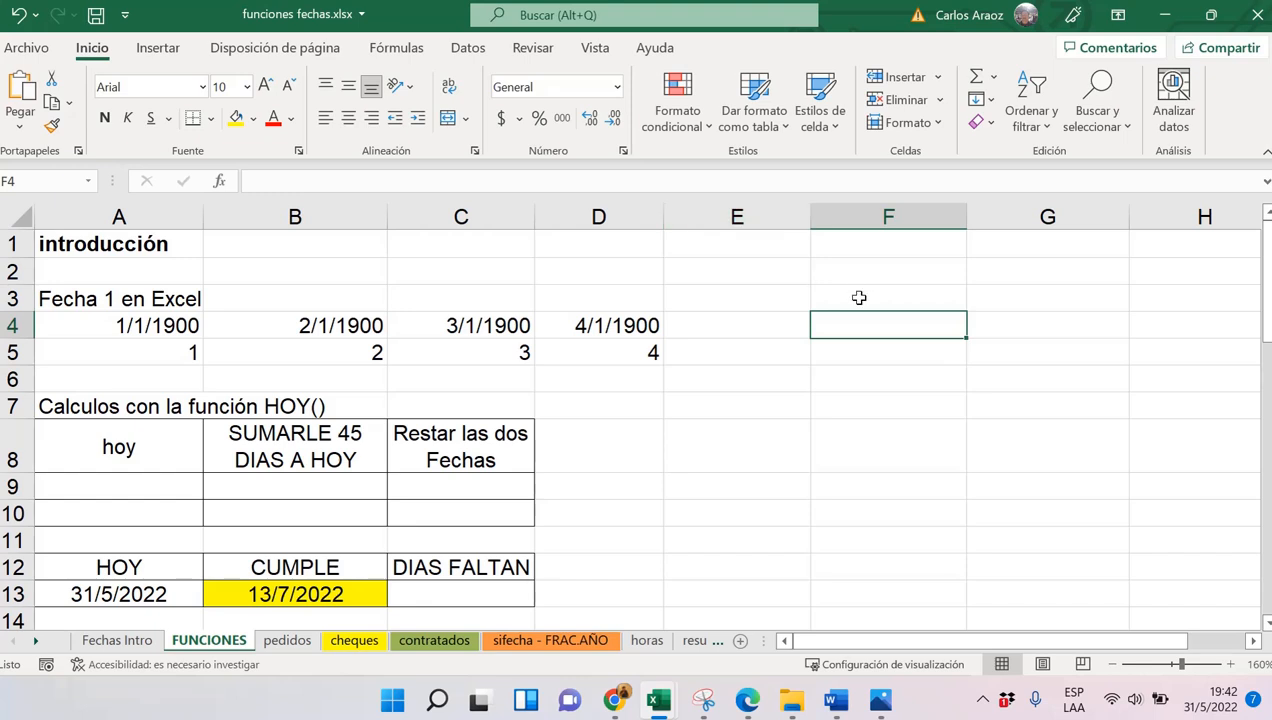
{"action": "key", "text": "ctrl+semicolon"}
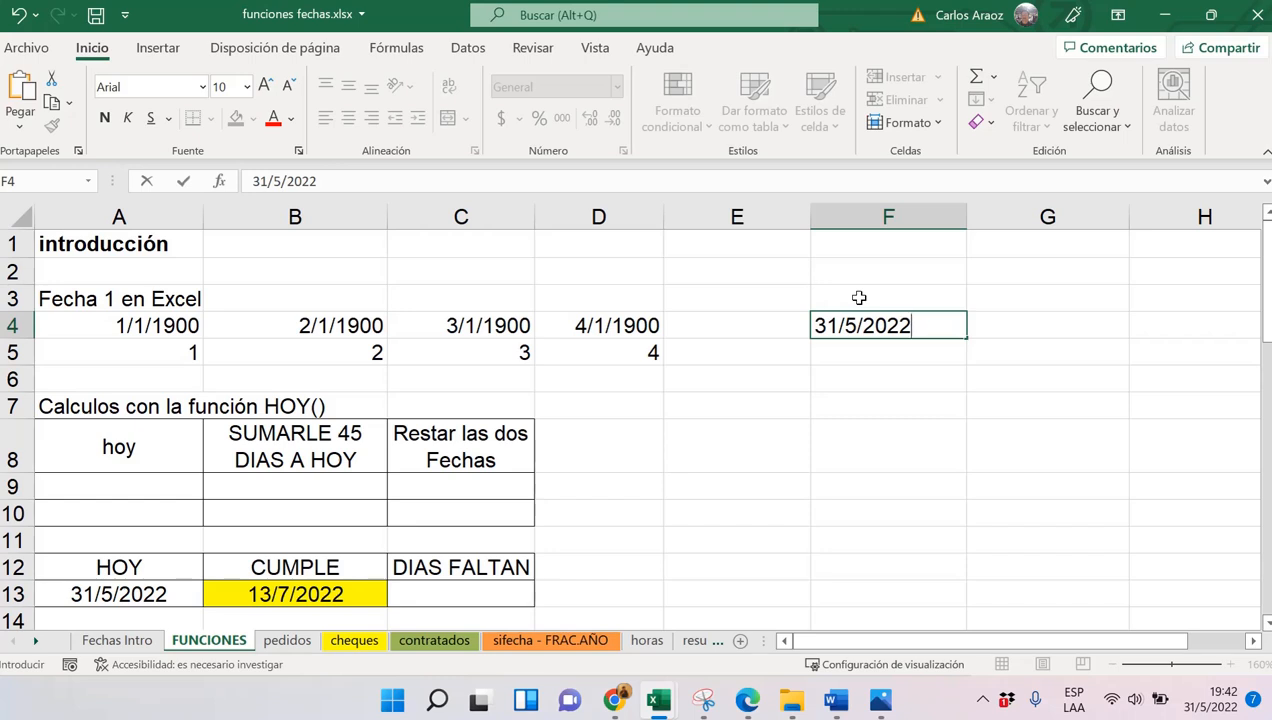
{"action": "key", "text": "Return"}
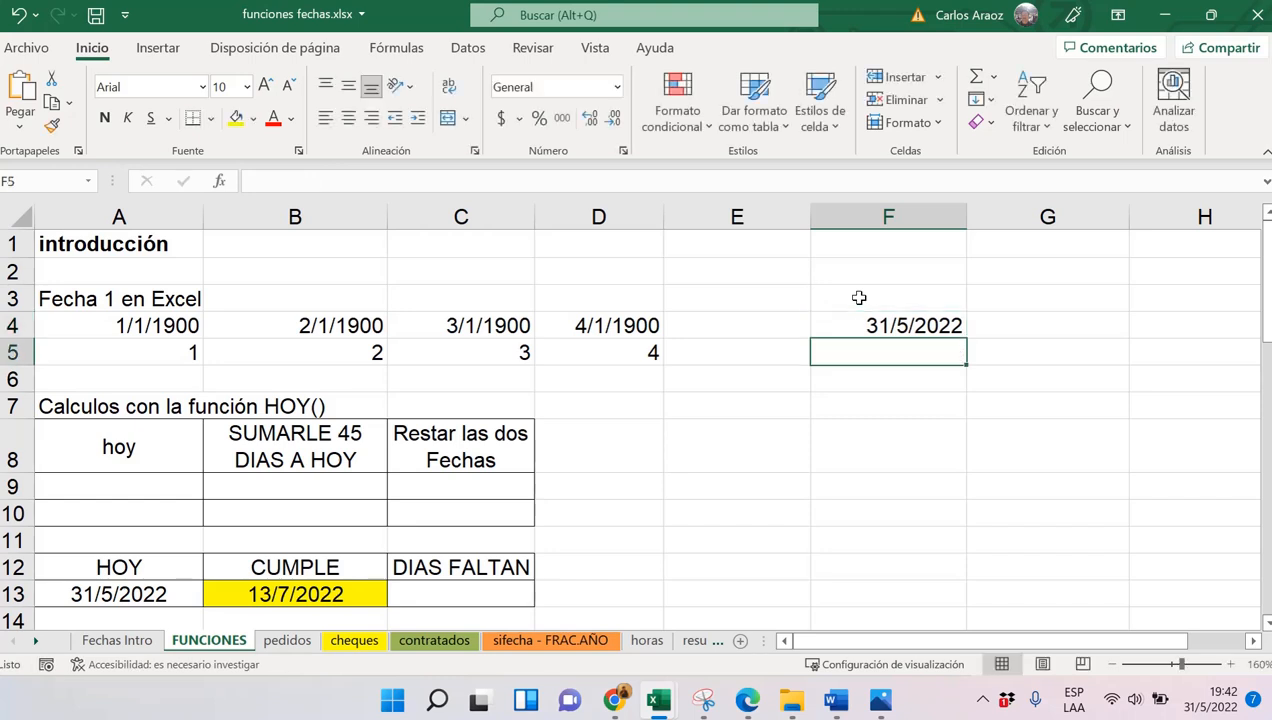
Set F4 to General so it shows the serial number 44712
{"action": "left_click", "coordinate": [914, 327]}
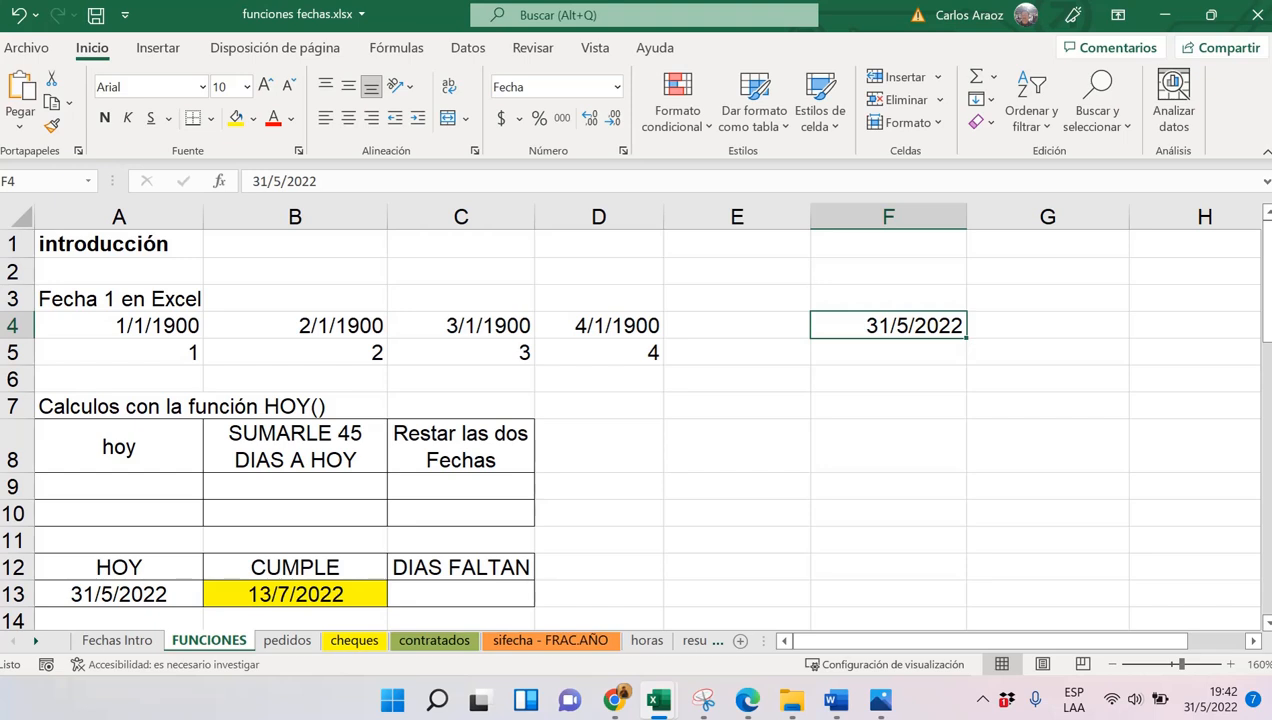
{"action": "left_click", "coordinate": [618, 90]}
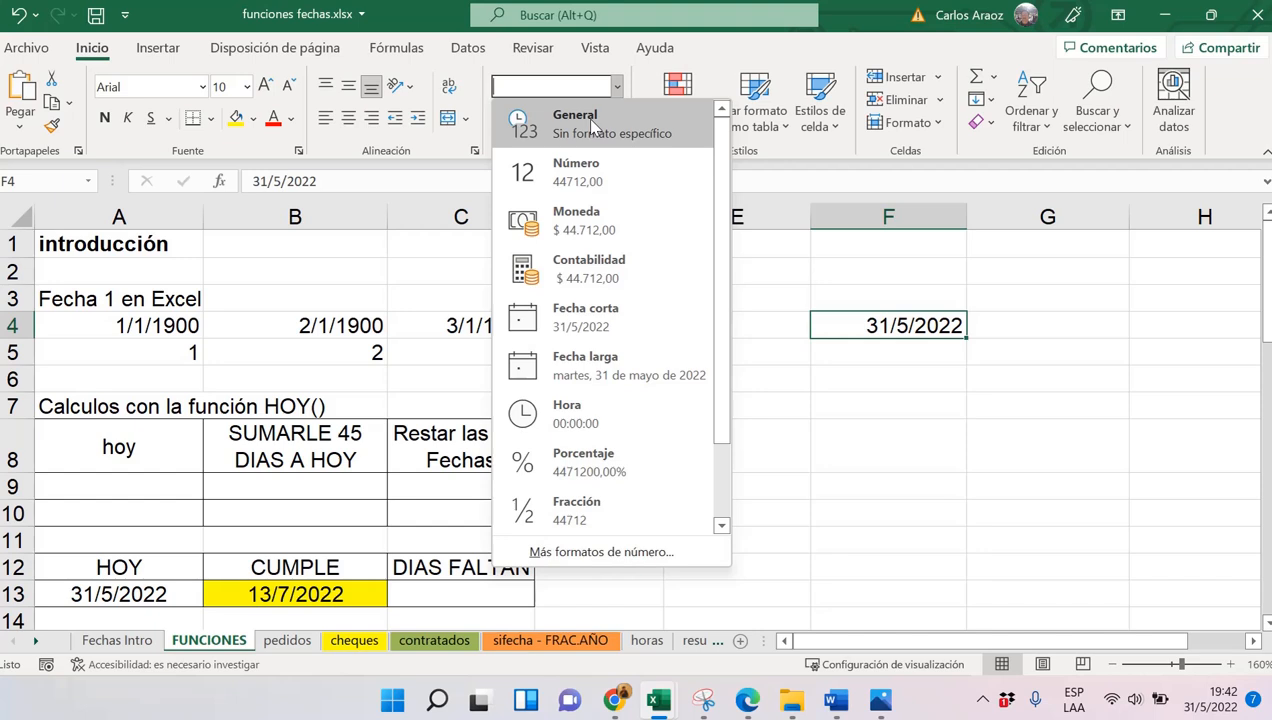
{"action": "left_click", "coordinate": [594, 124]}
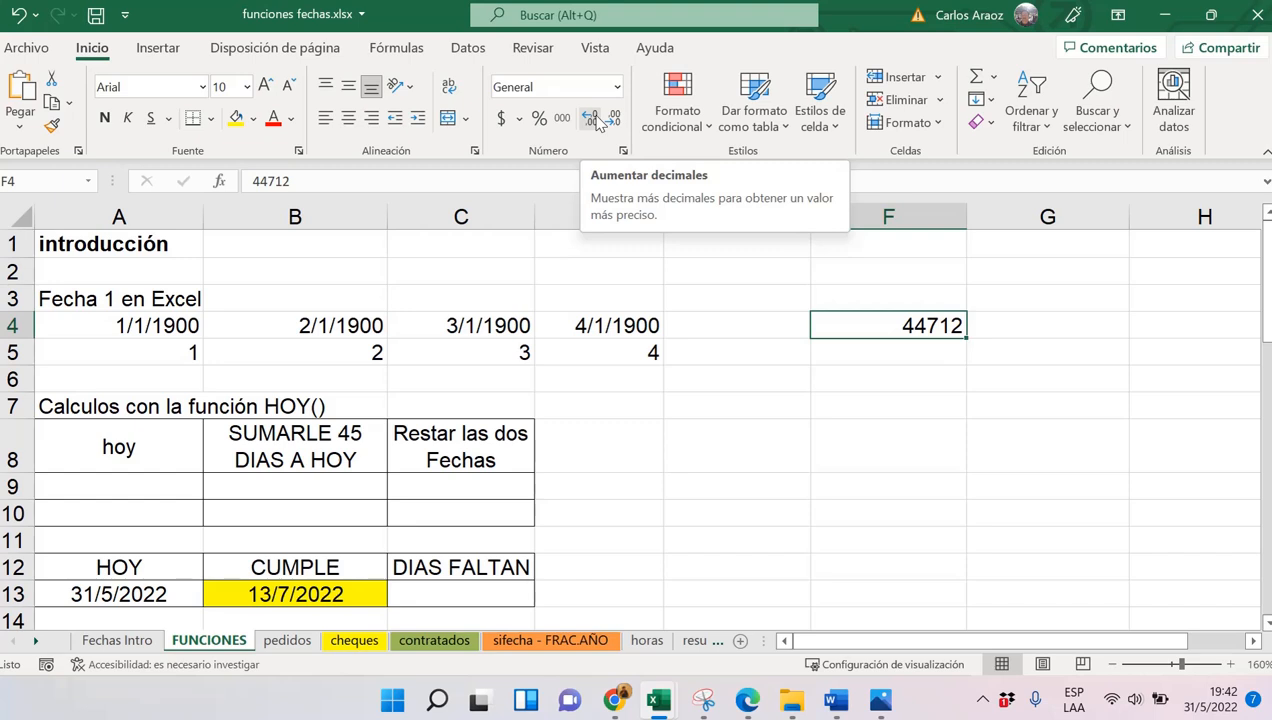
{"action": "left_click_drag", "start_coordinate": [150, 320], "coordinate": [168, 353]}
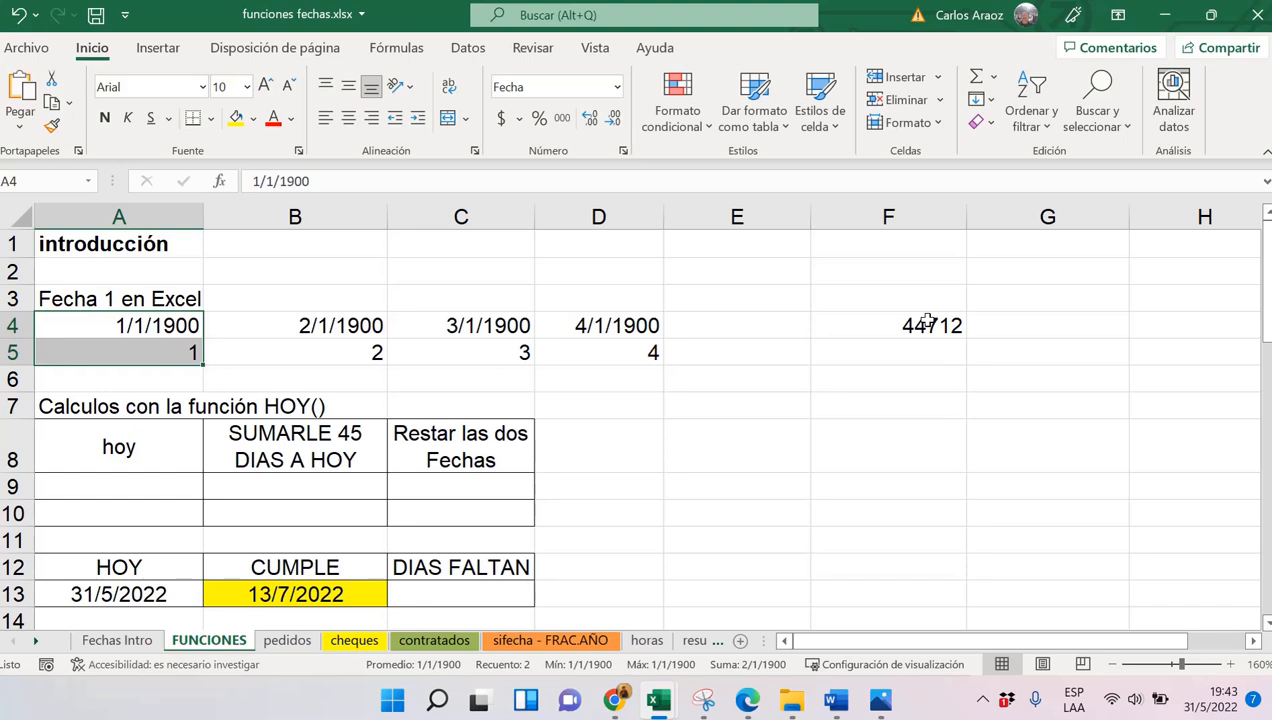
Reformat F4 as Fecha corta so it shows 31/5/2022 again
{"action": "left_click", "coordinate": [928, 320]}
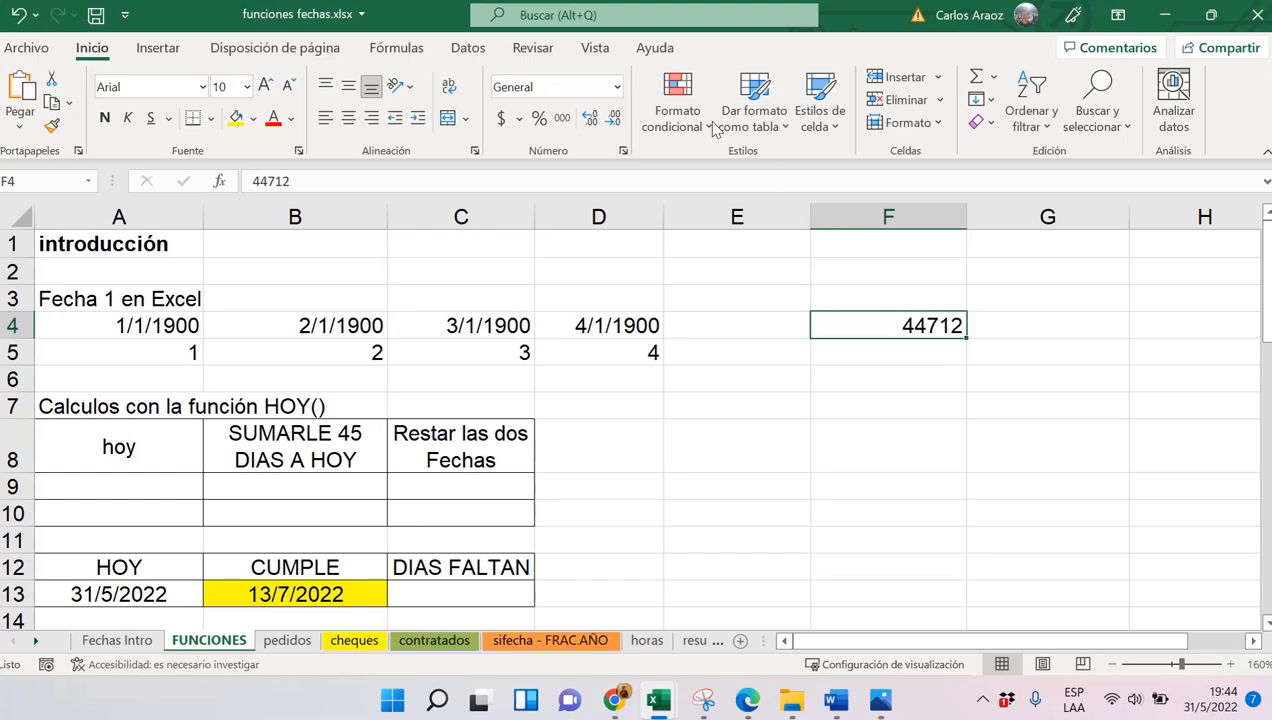
{"action": "left_click", "coordinate": [619, 88]}
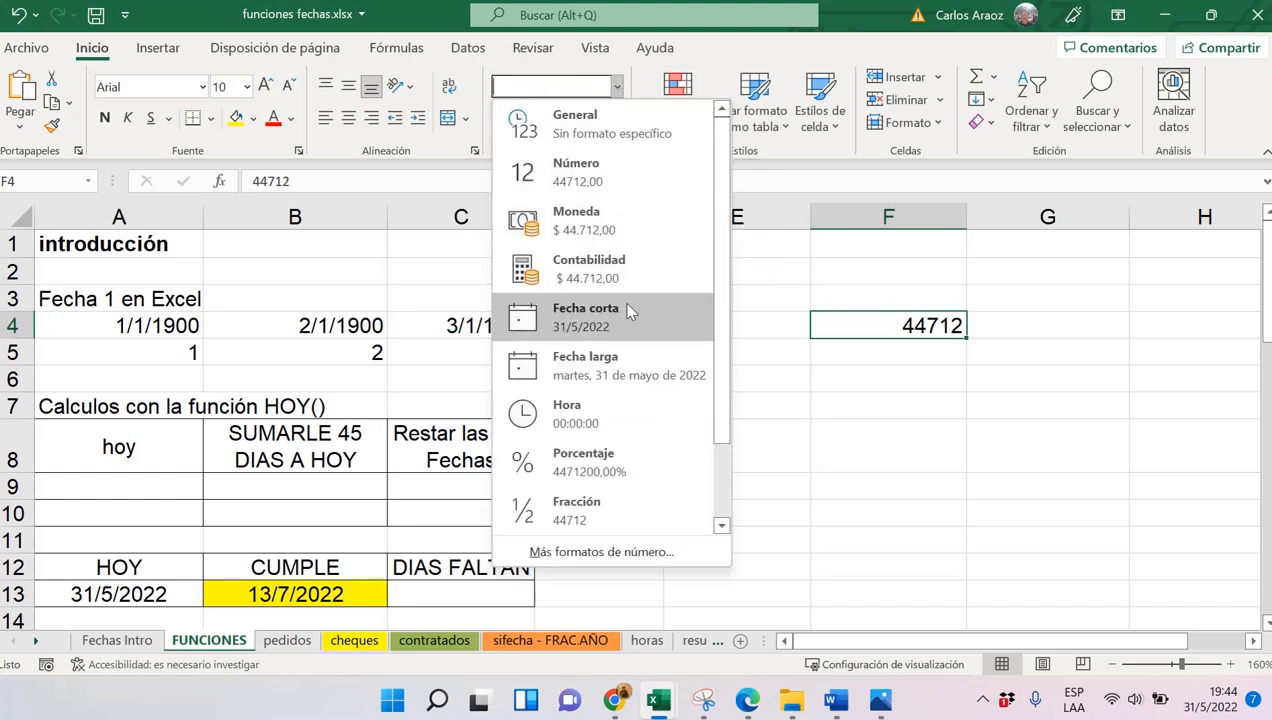
{"action": "left_click", "coordinate": [630, 313]}
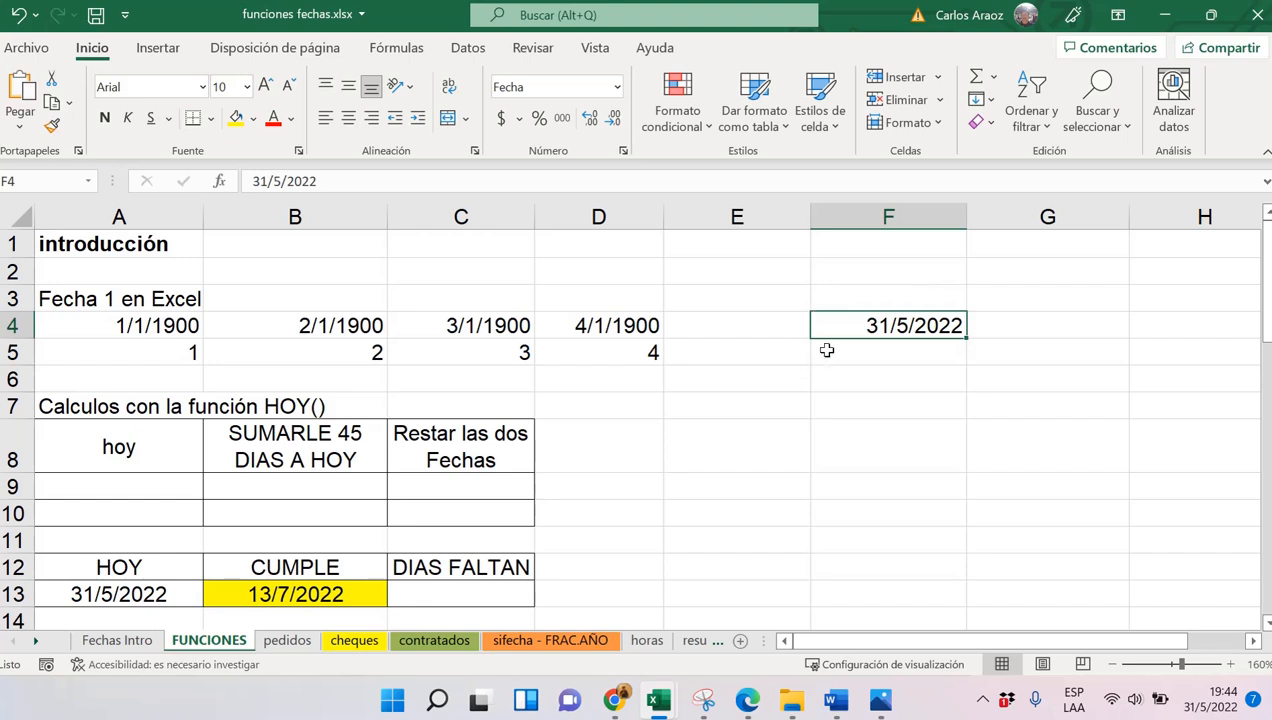
Set D4 back to General so it shows the plain number 4
{"action": "left_click", "coordinate": [610, 322]}
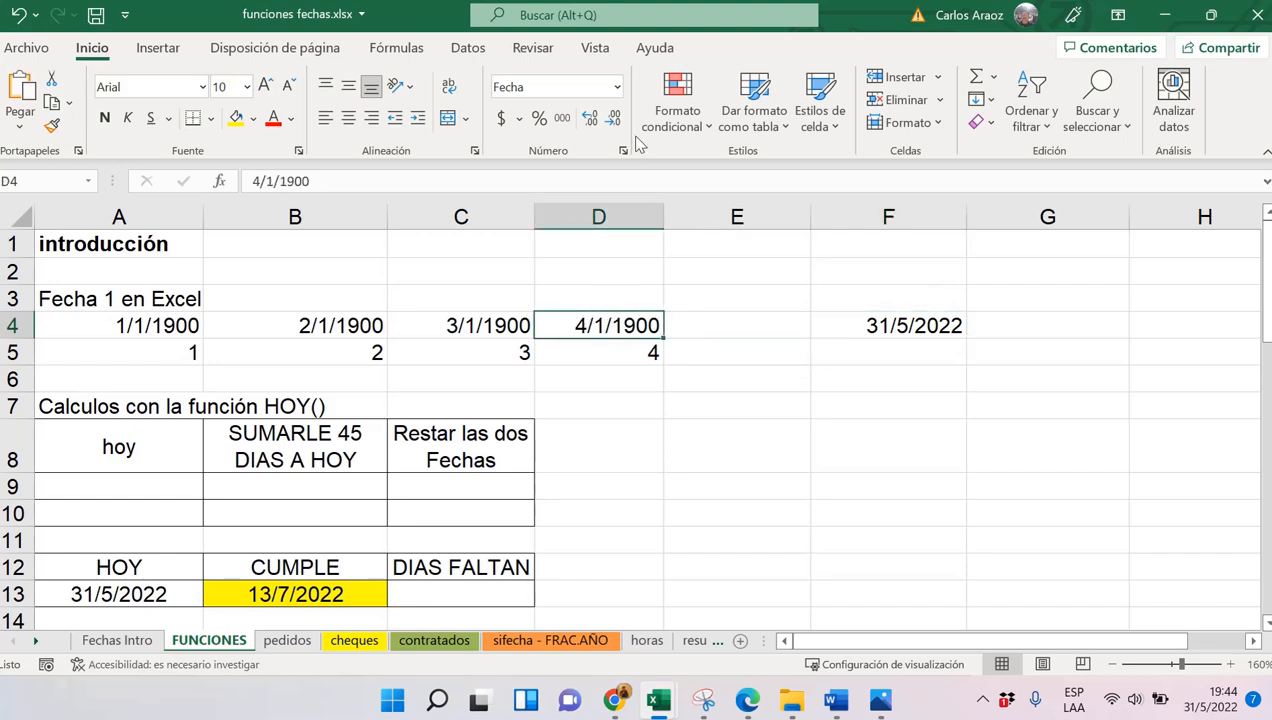
{"action": "left_click", "coordinate": [616, 87]}
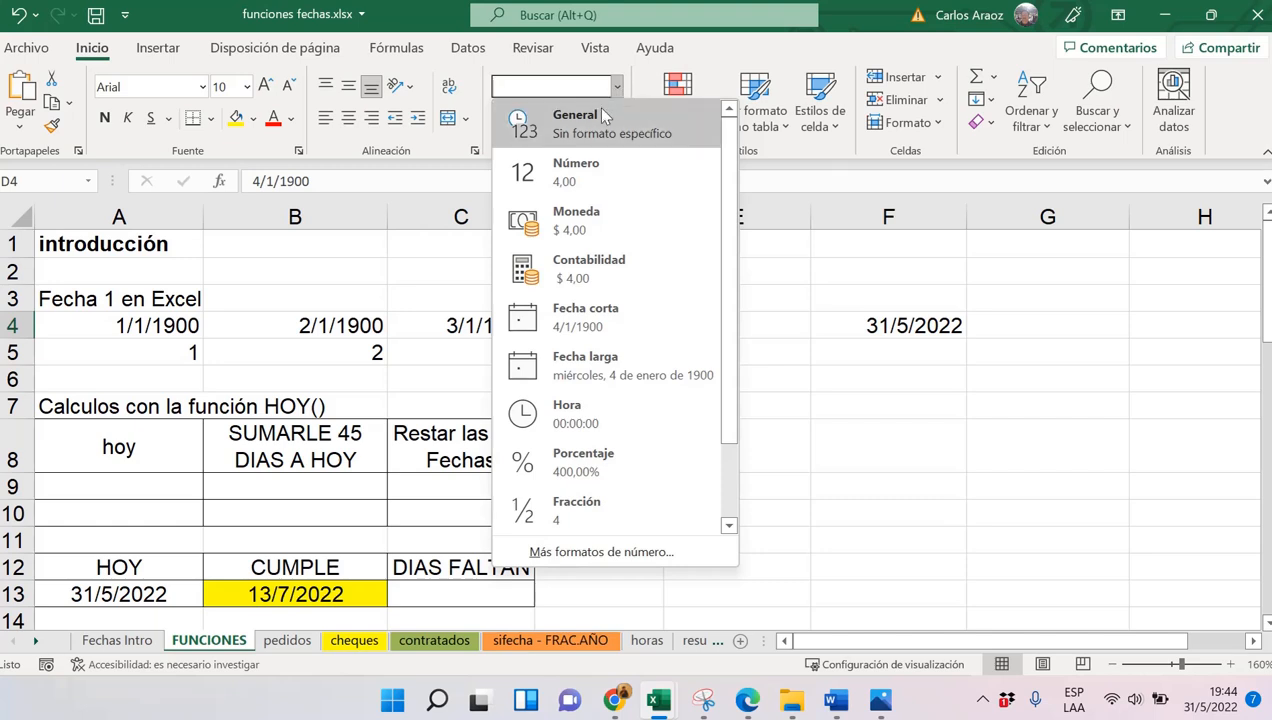
{"action": "left_click", "coordinate": [604, 117]}
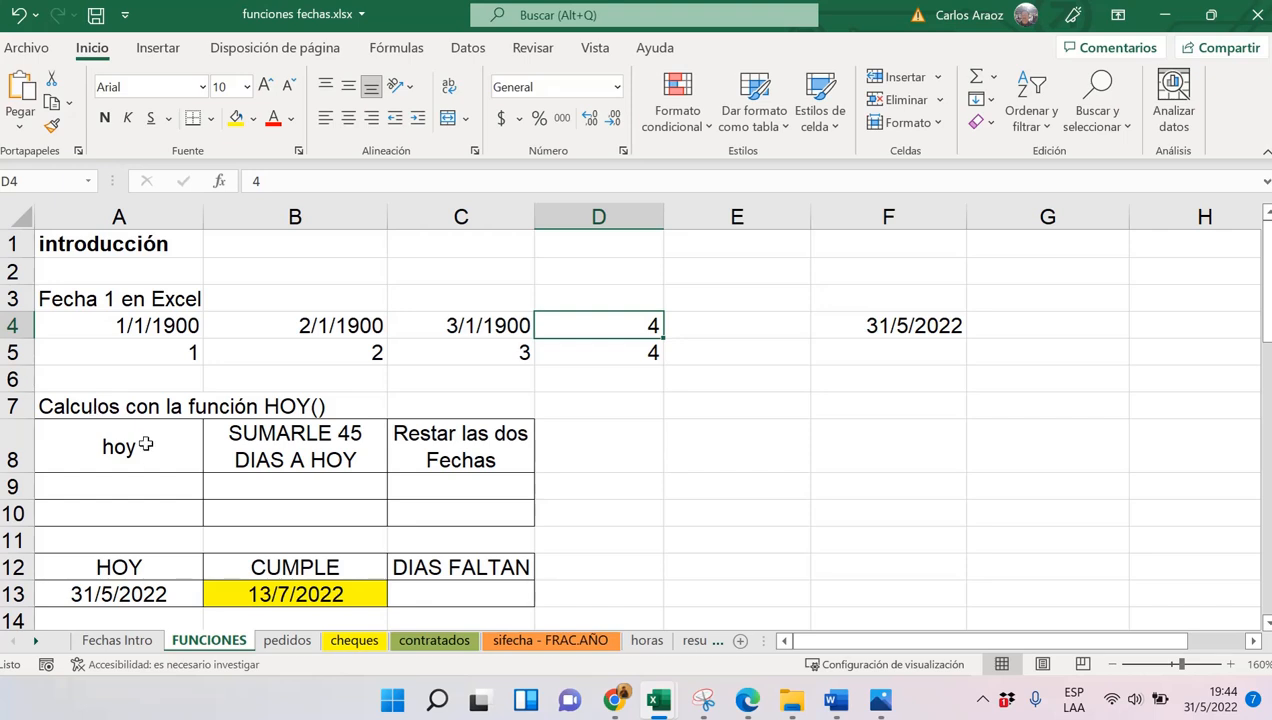
{"action": "left_click", "coordinate": [134, 481]}
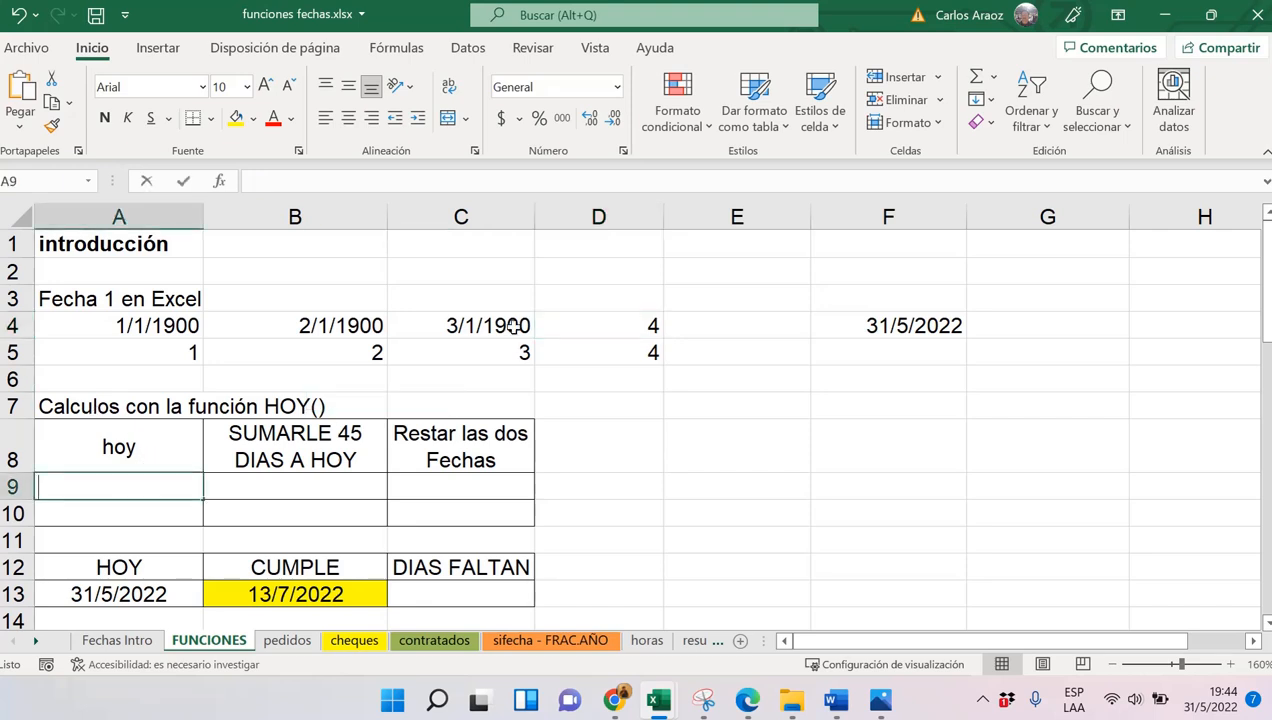
Enter today's date in A9 and =A9+45 in B9, giving 15/7/2022
{"action": "key", "text": "ctrl+semicolon"}
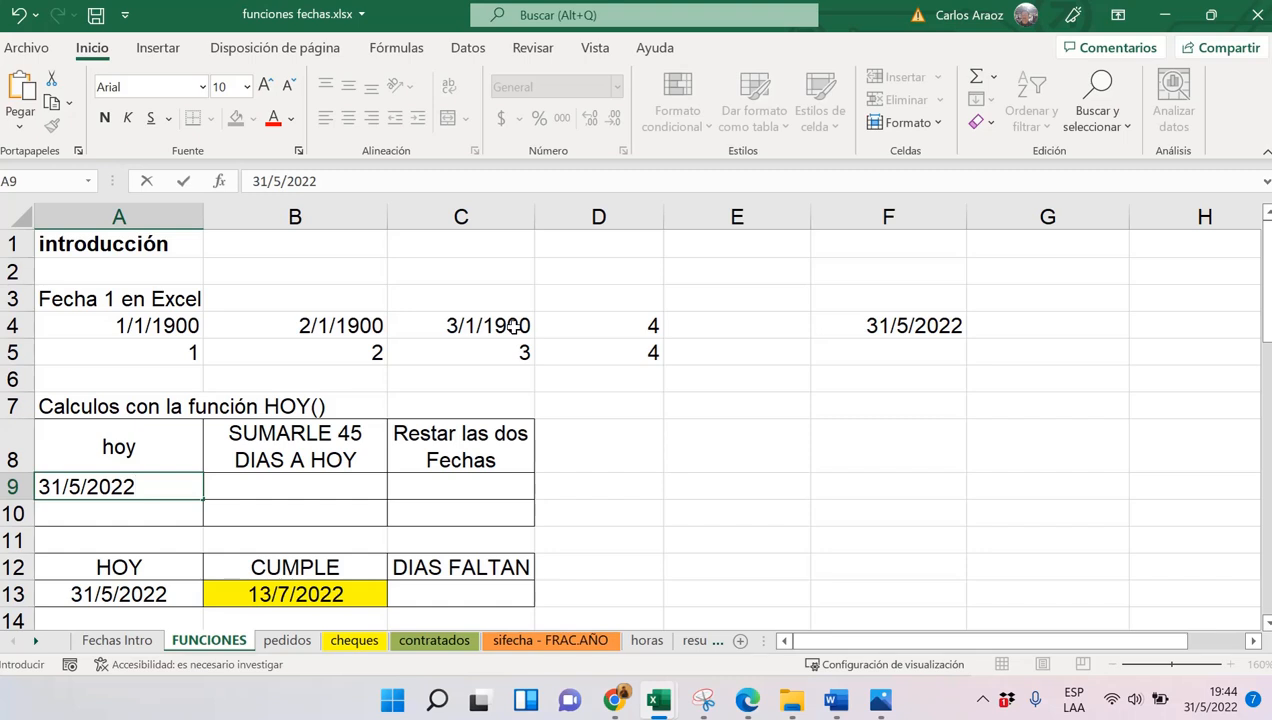
{"action": "left_click", "coordinate": [268, 484]}
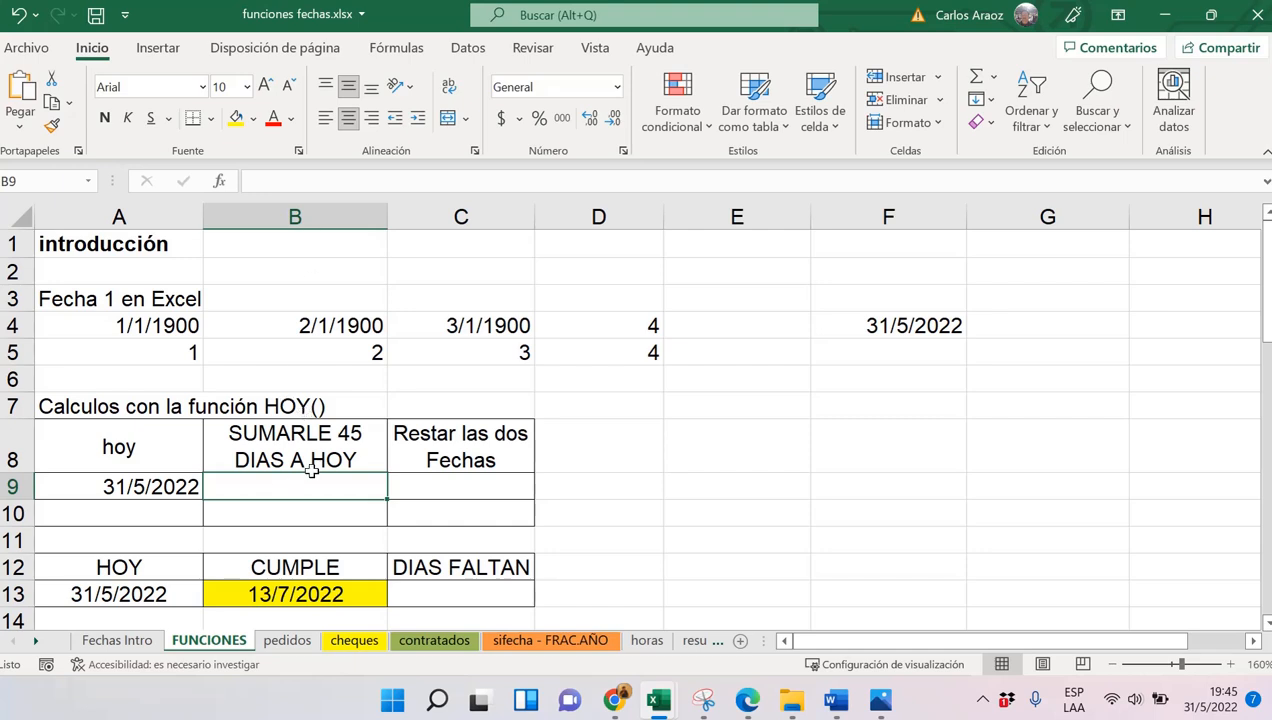
{"action": "type", "text": "="}
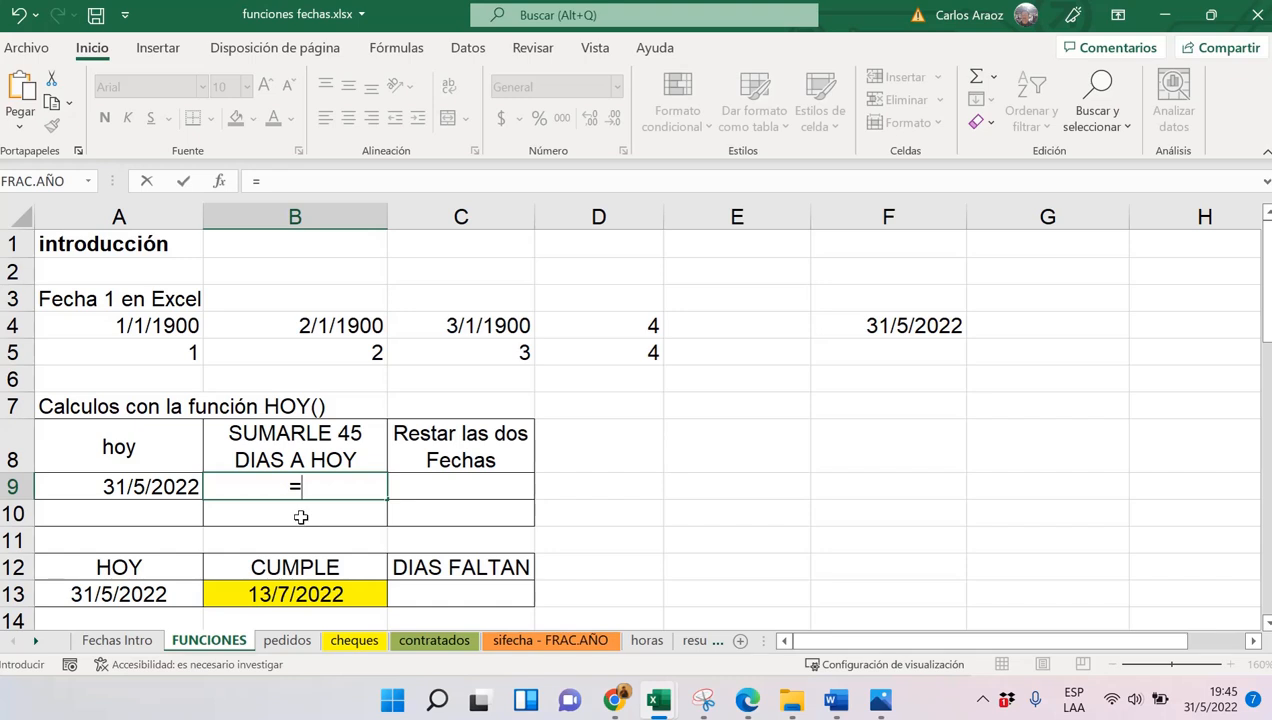
{"action": "left_click", "coordinate": [172, 487]}
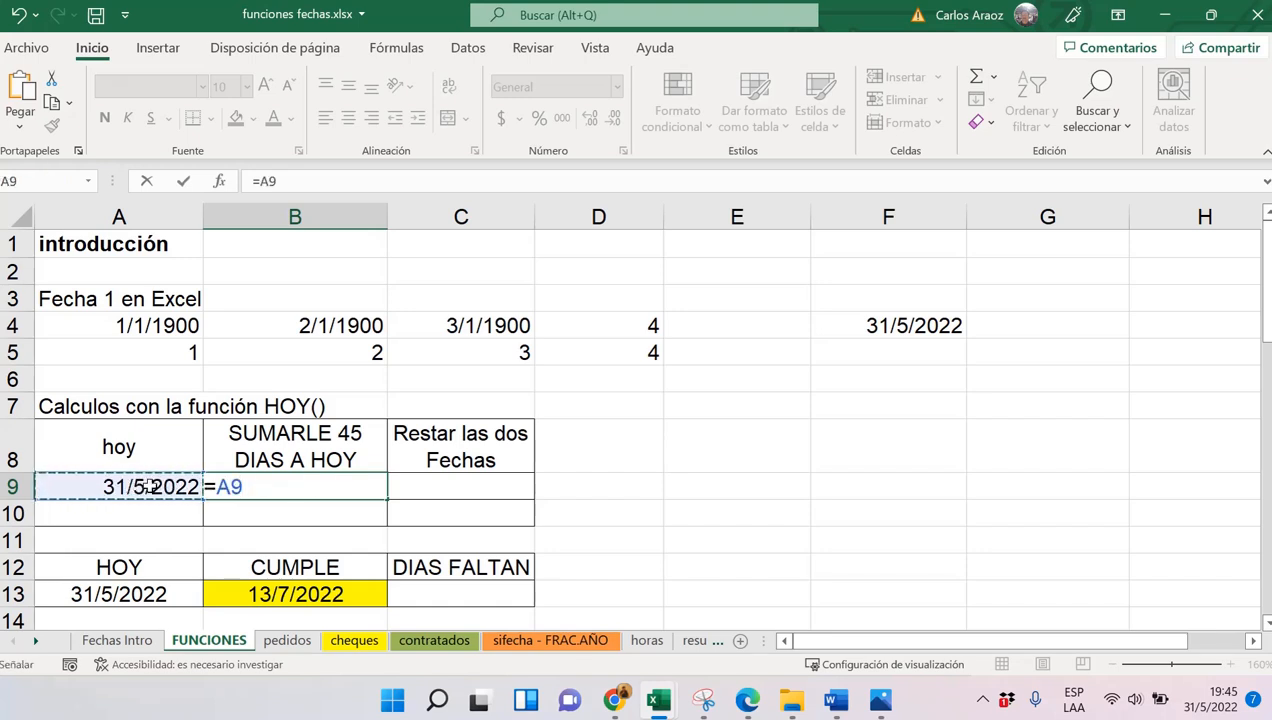
{"action": "type", "text": "+45"}
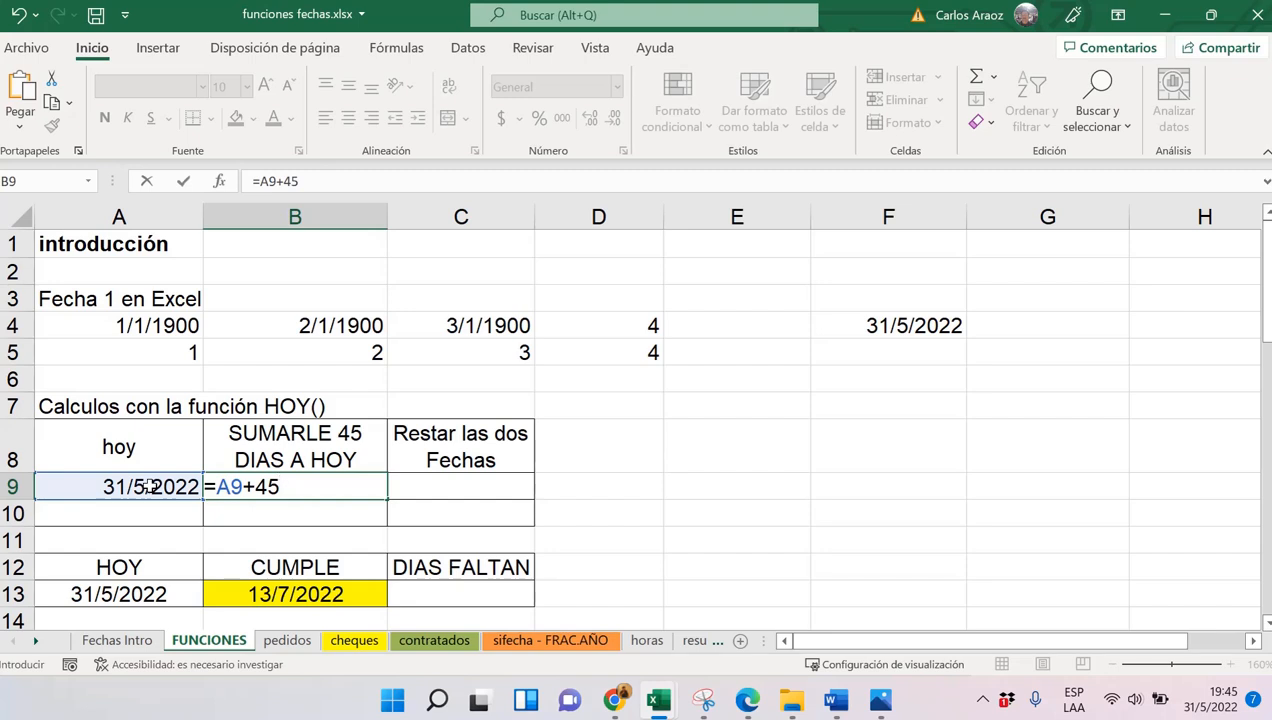
{"action": "key", "text": "Return"}
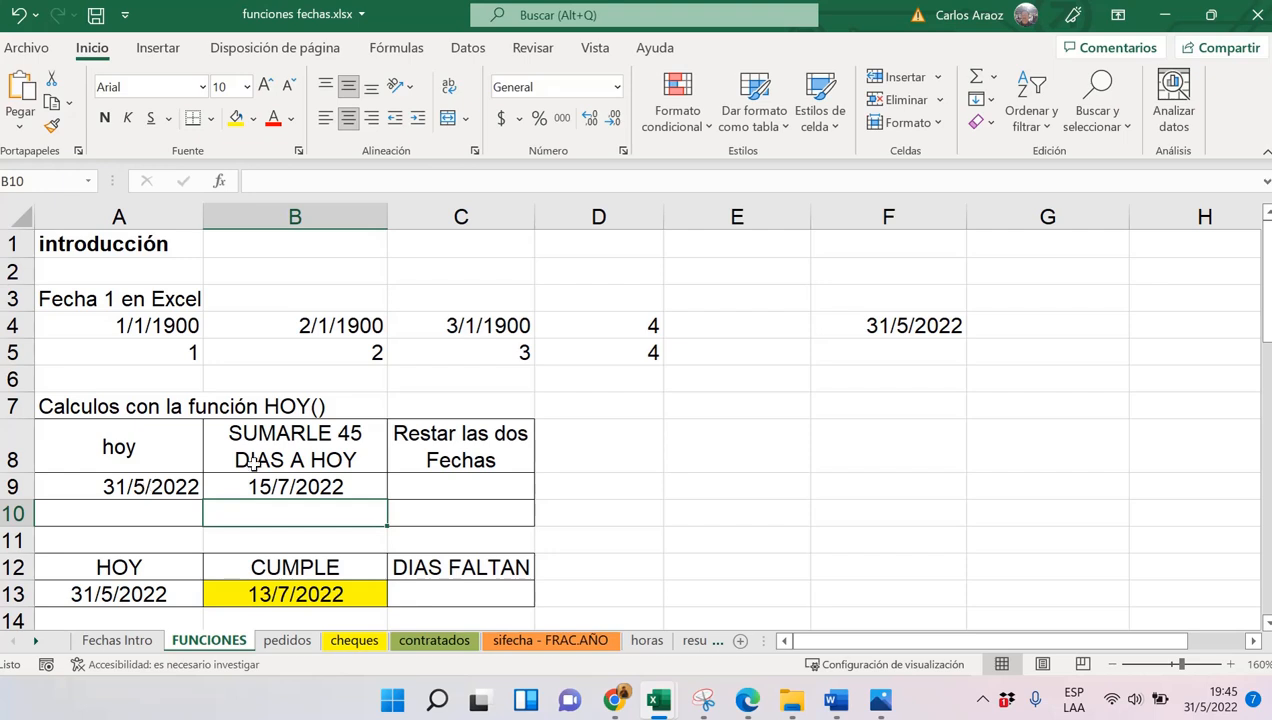
{"action": "left_click", "coordinate": [458, 476]}
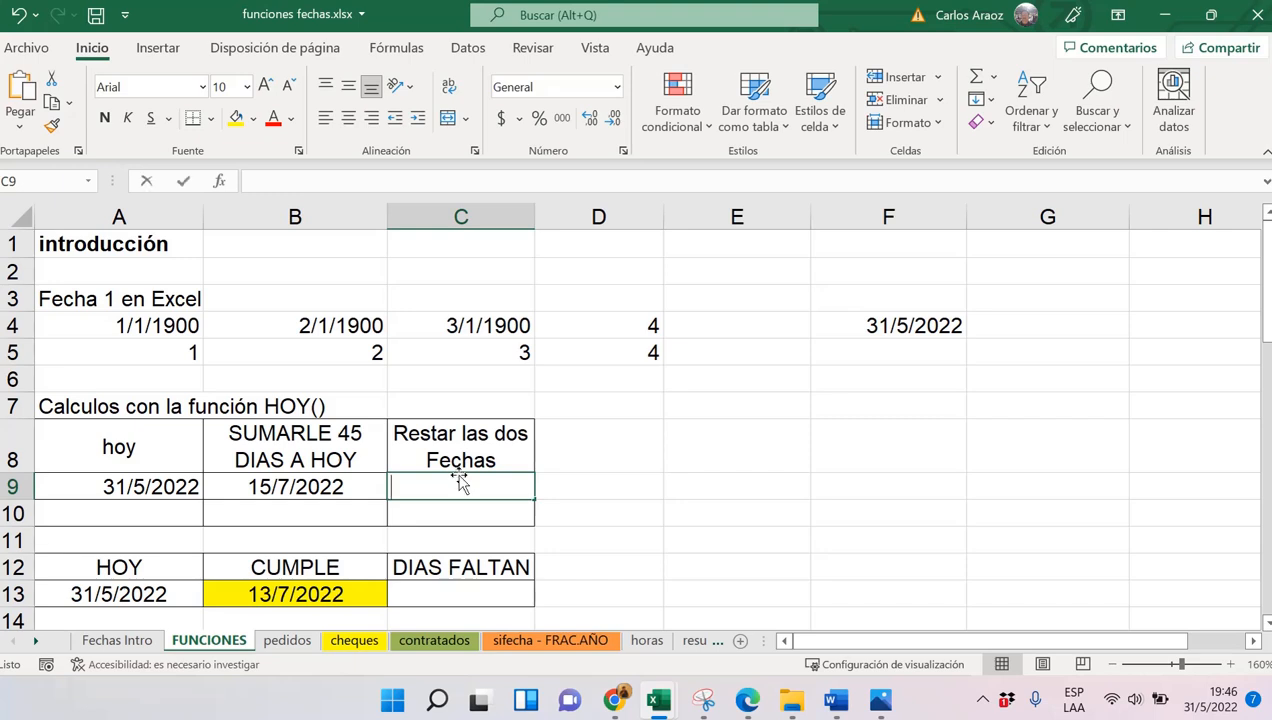
Enter =B9-A9 in C9 to show the 45 days between the two dates
{"action": "type", "text": "="}
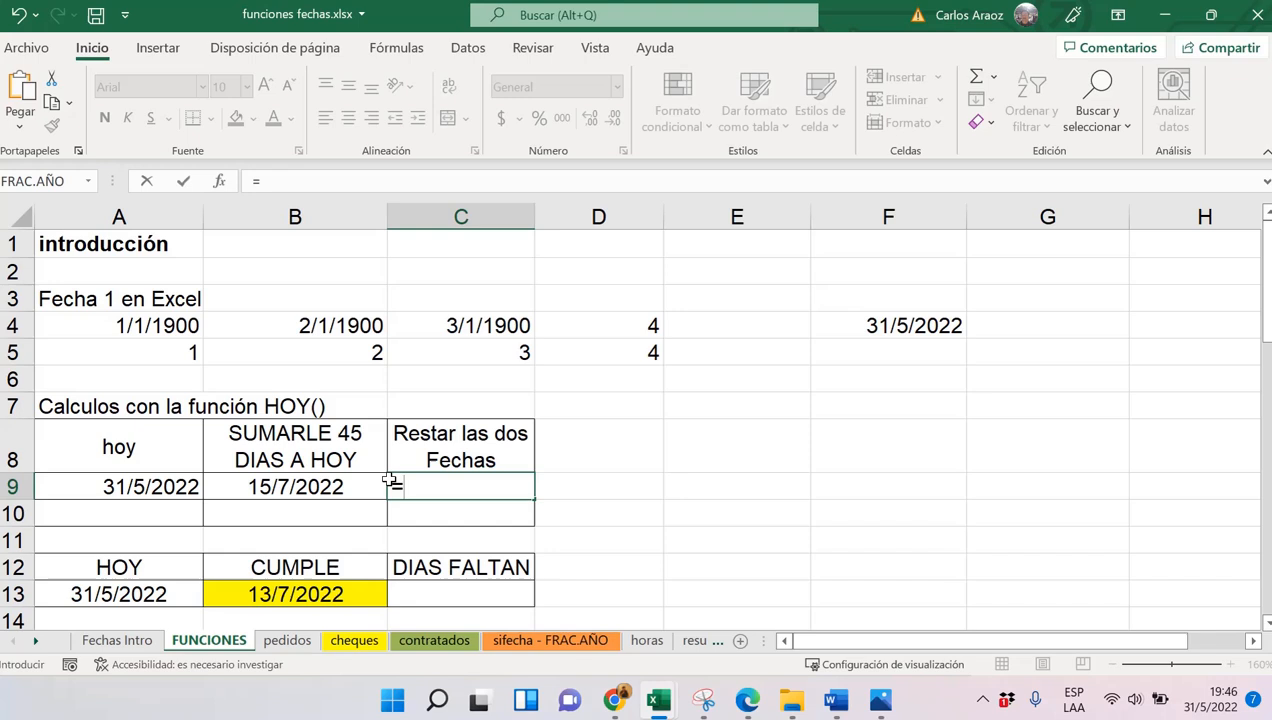
{"action": "left_click", "coordinate": [300, 487]}
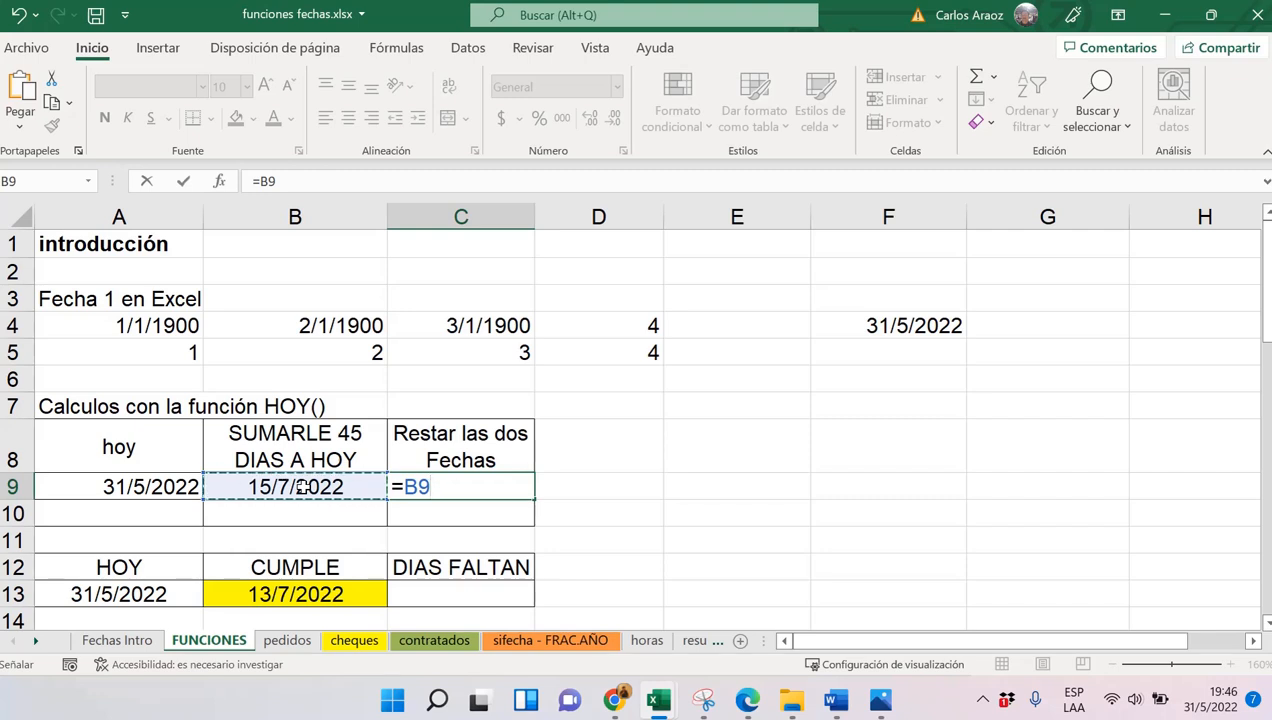
{"action": "type", "text": "-"}
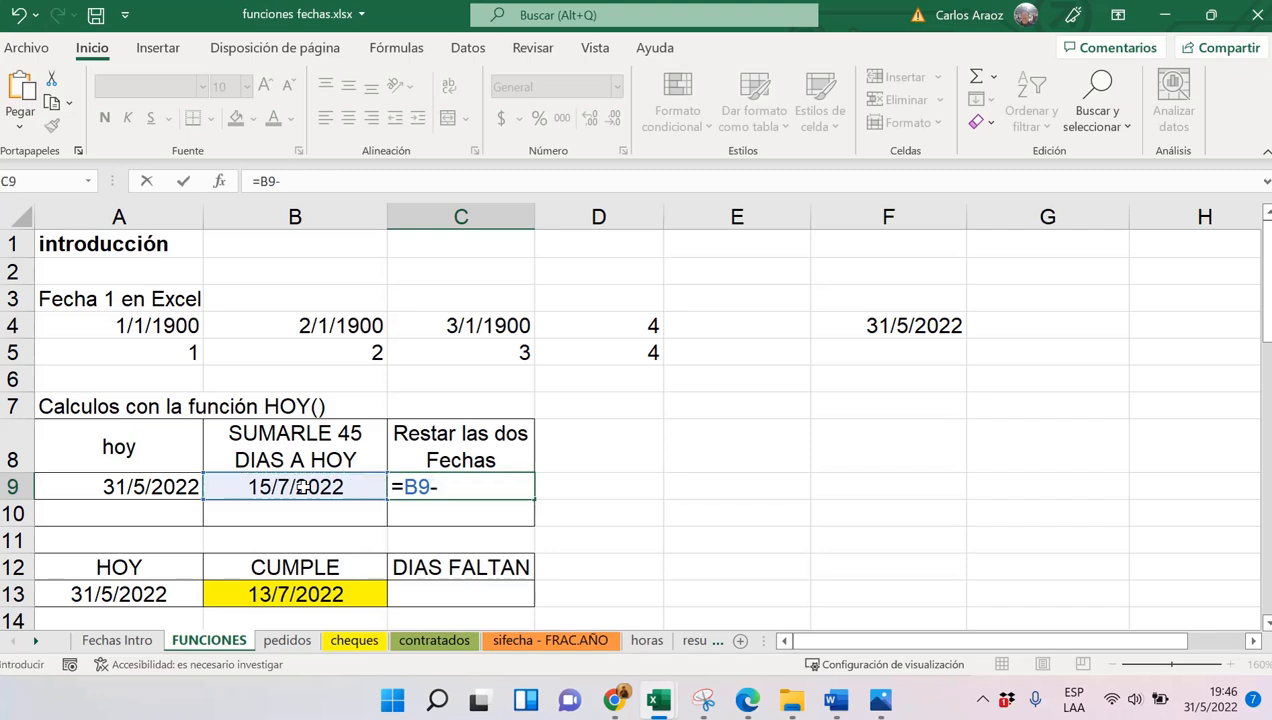
{"action": "left_click", "coordinate": [173, 486]}
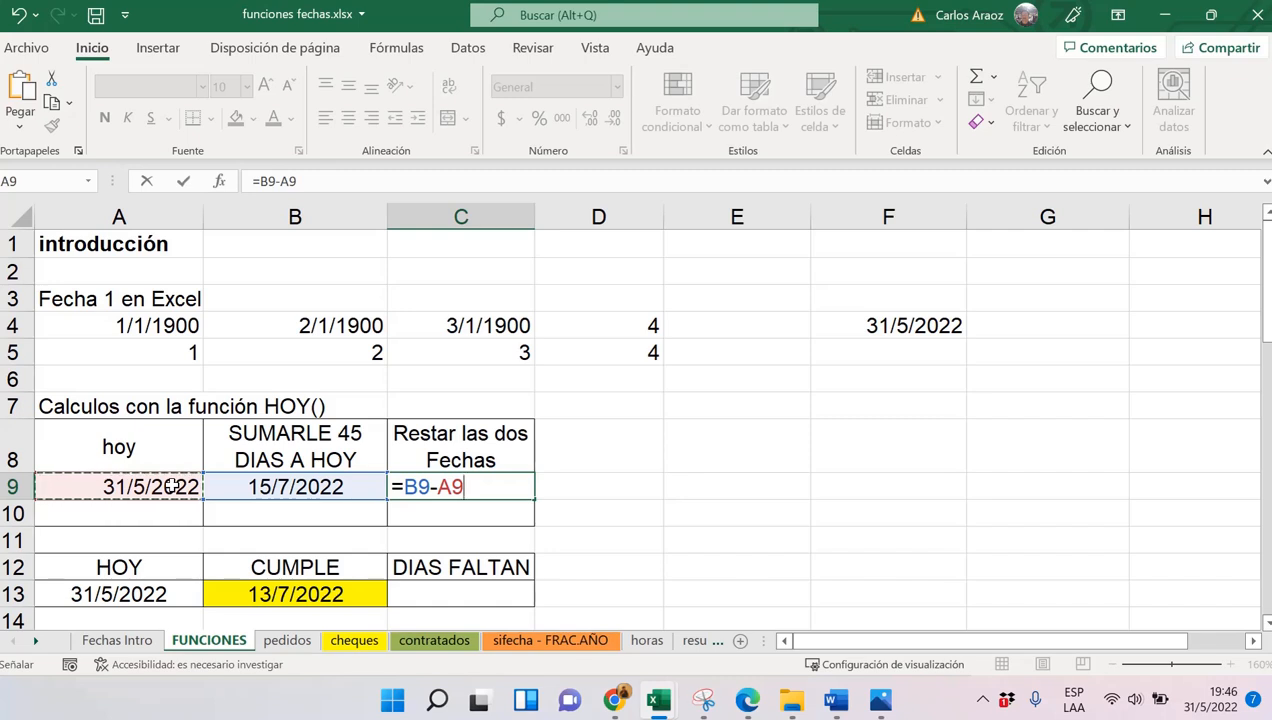
{"action": "key", "text": "Return"}
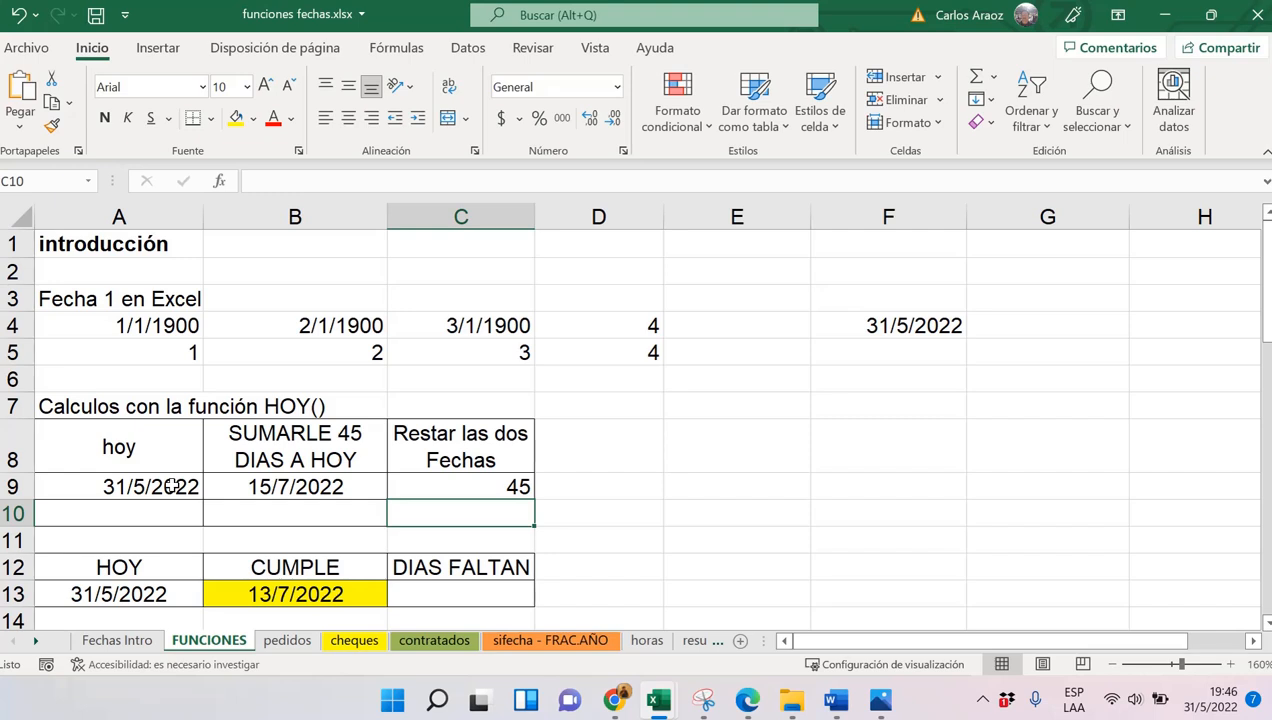
{"action": "left_click", "coordinate": [759, 432]}
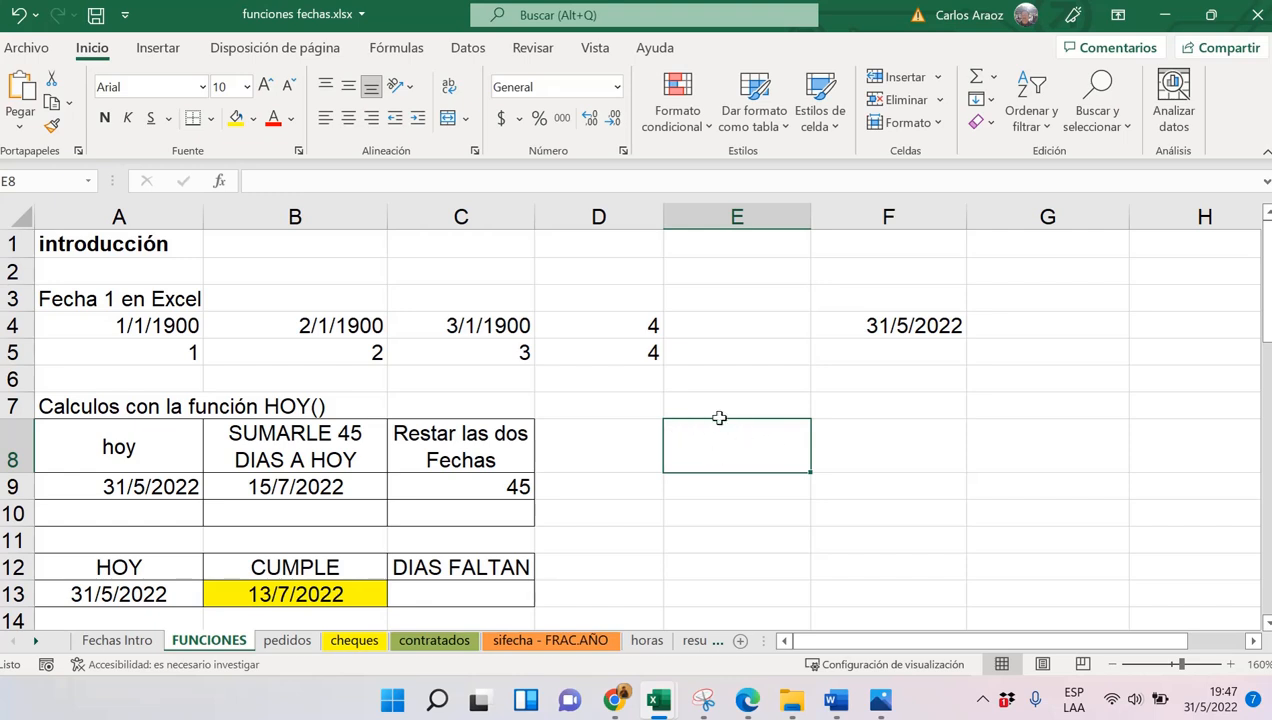
{"action": "left_click", "coordinate": [383, 52]}
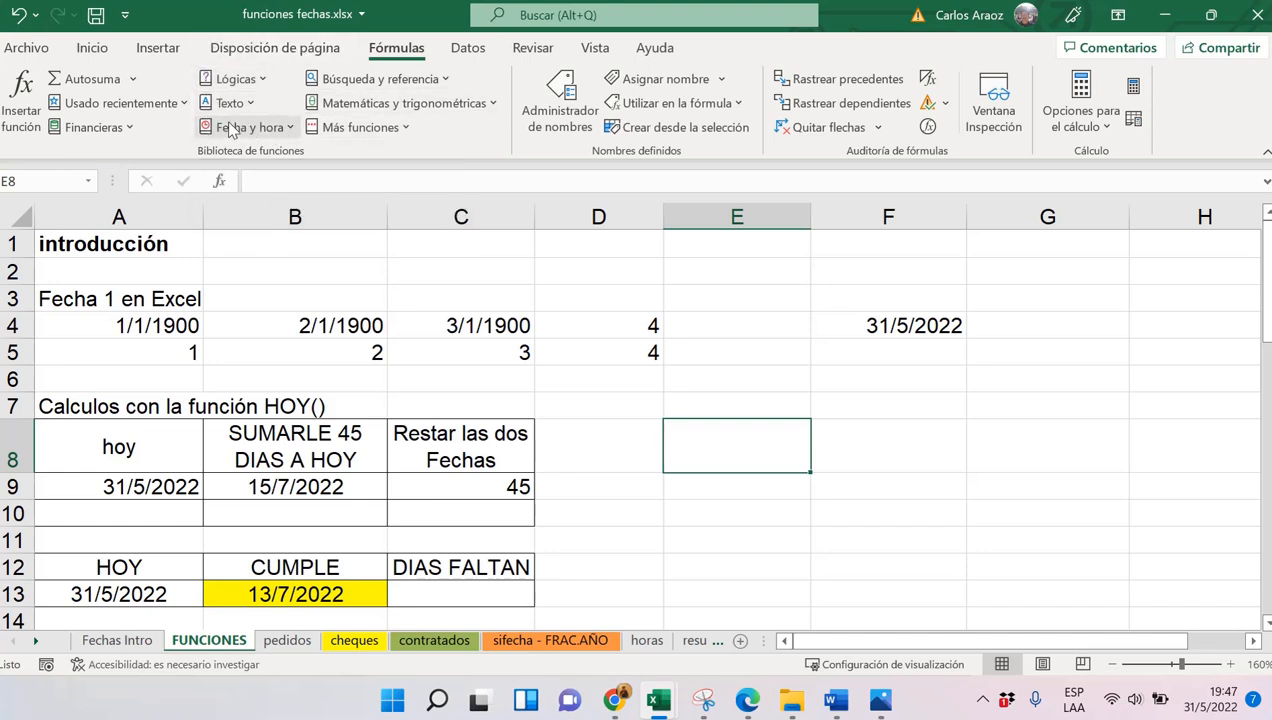
Insert =HOY() in E8 from the Fecha y hora library, showing 31/5/2022
{"action": "left_click", "coordinate": [290, 130]}
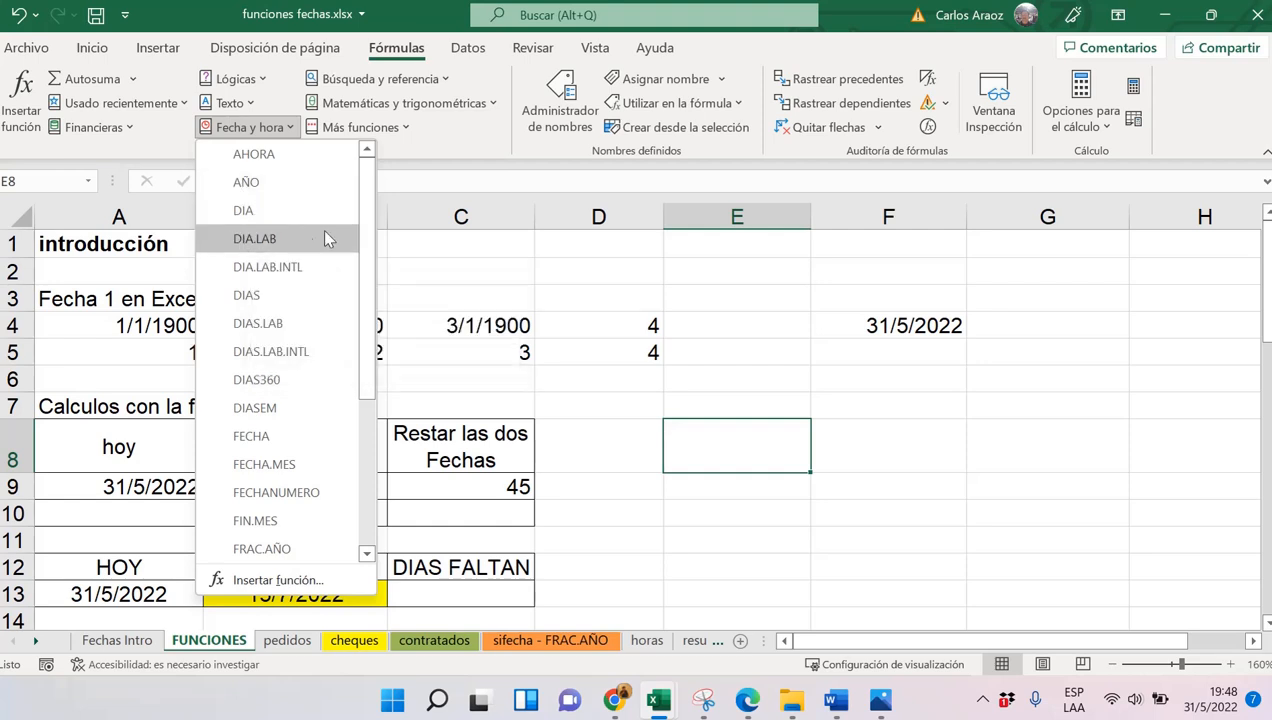
{"action": "left_click_drag", "start_coordinate": [366, 216], "coordinate": [372, 330]}
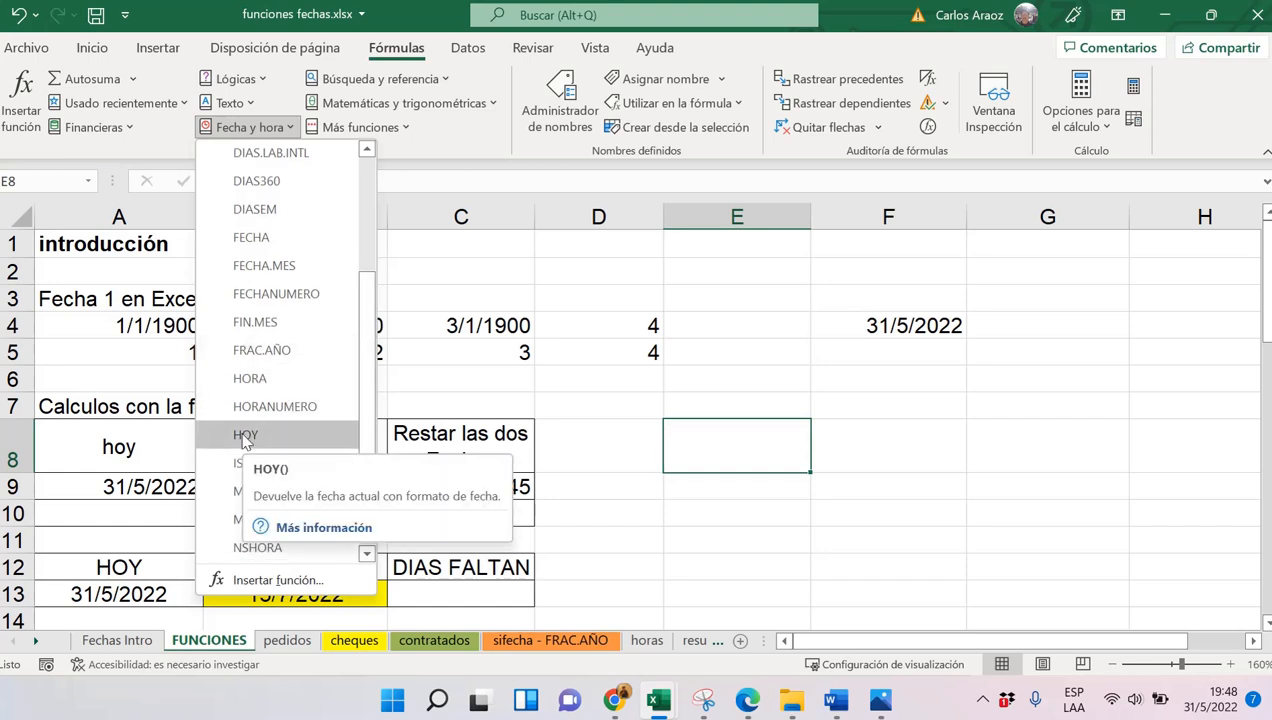
{"action": "left_click", "coordinate": [260, 436]}
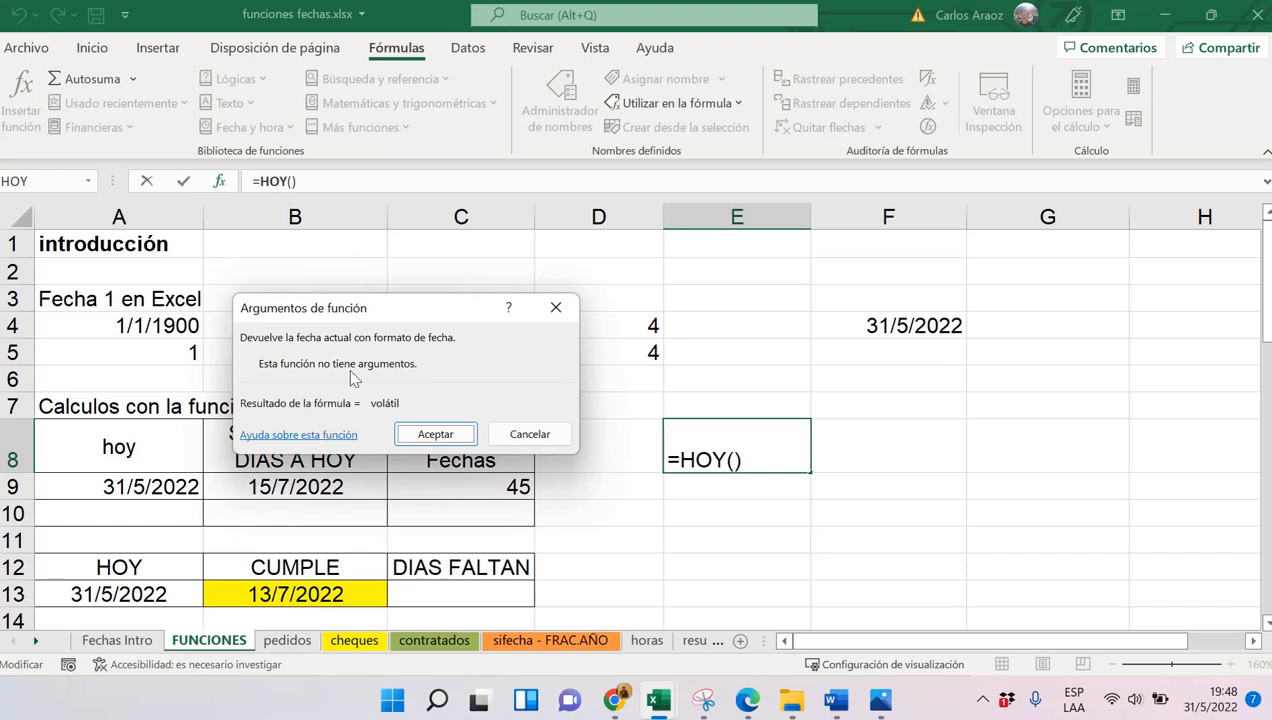
{"action": "left_click_drag", "start_coordinate": [378, 309], "coordinate": [650, 236]}
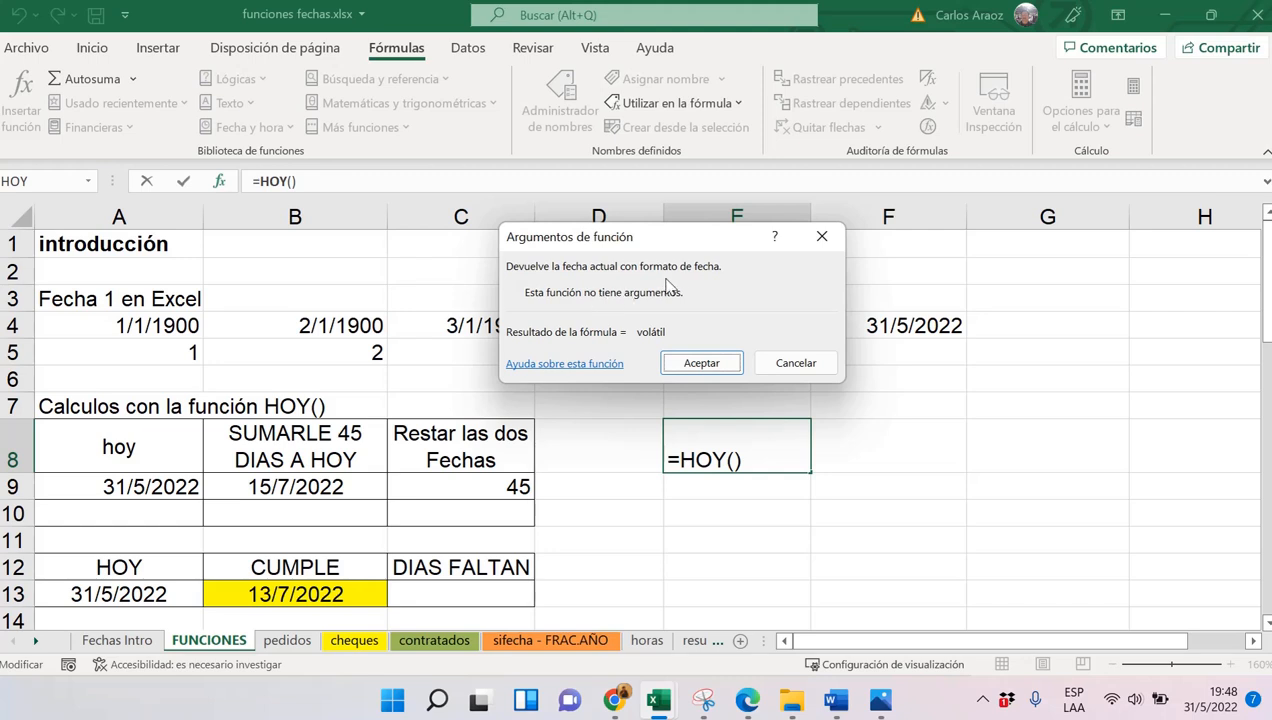
{"action": "left_click", "coordinate": [700, 362]}
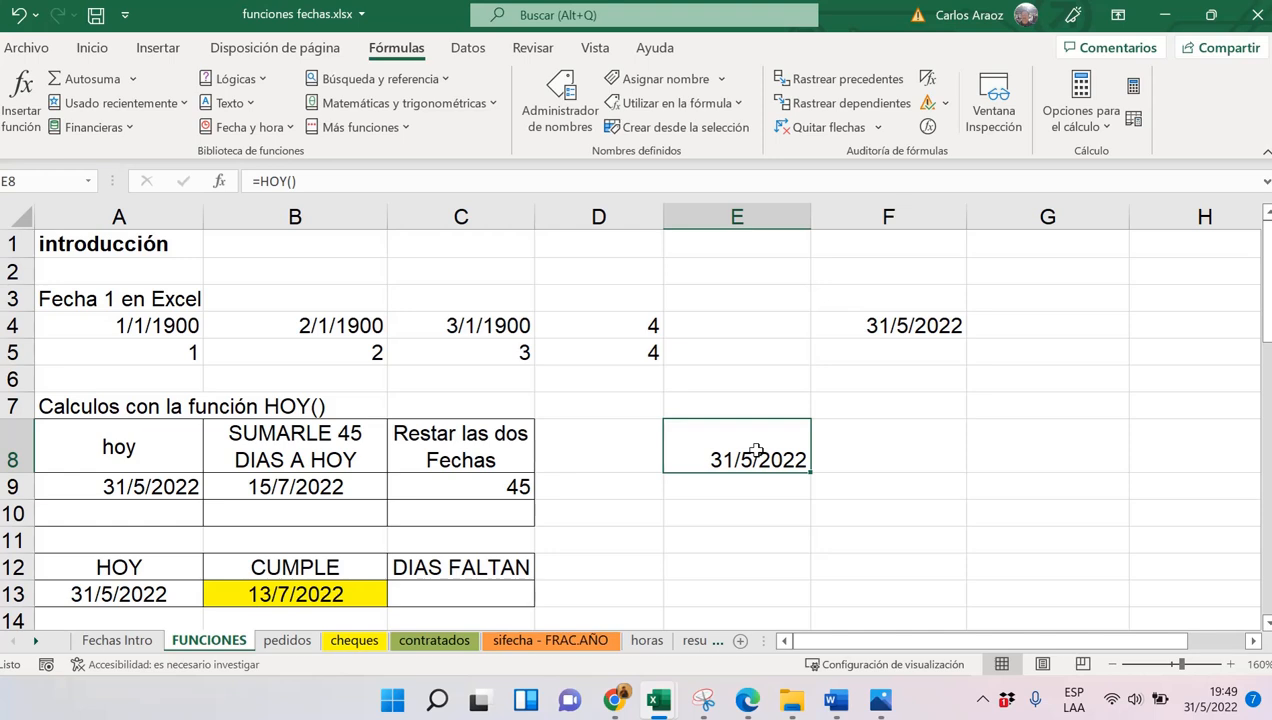
Enter the date 25/12/22 in F8
{"action": "left_click", "coordinate": [865, 450]}
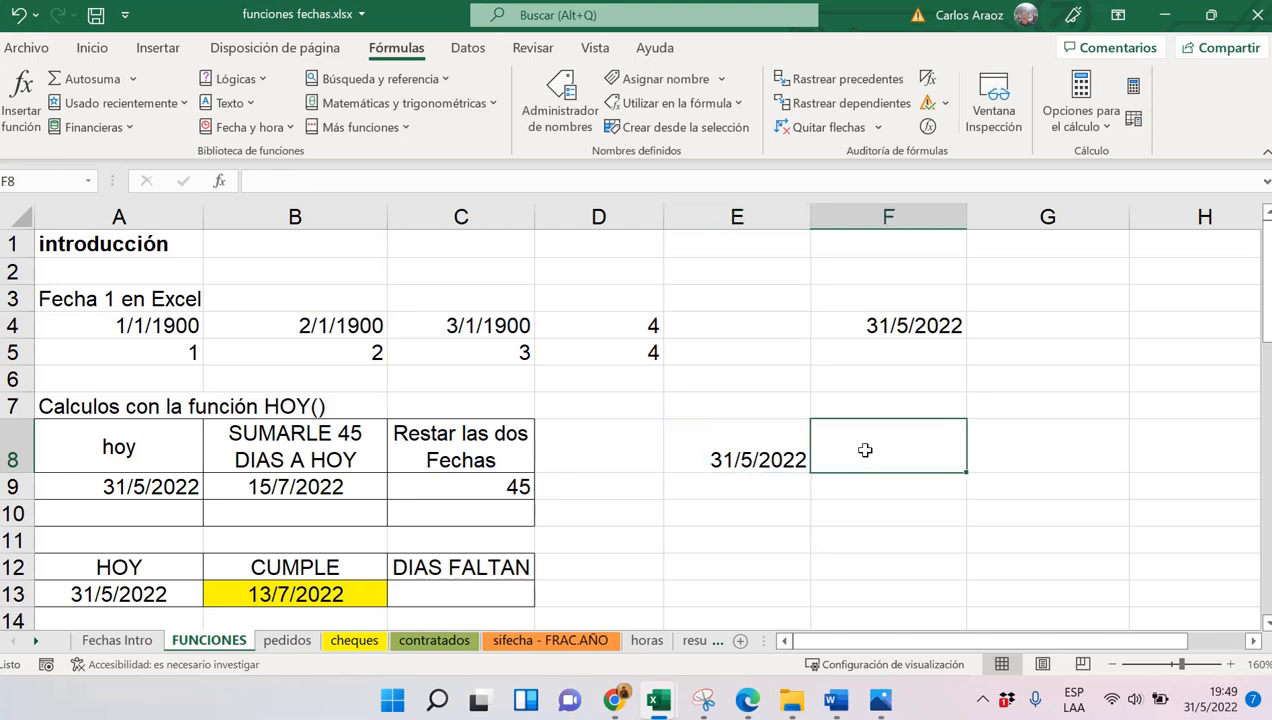
{"action": "type", "text": "25"}
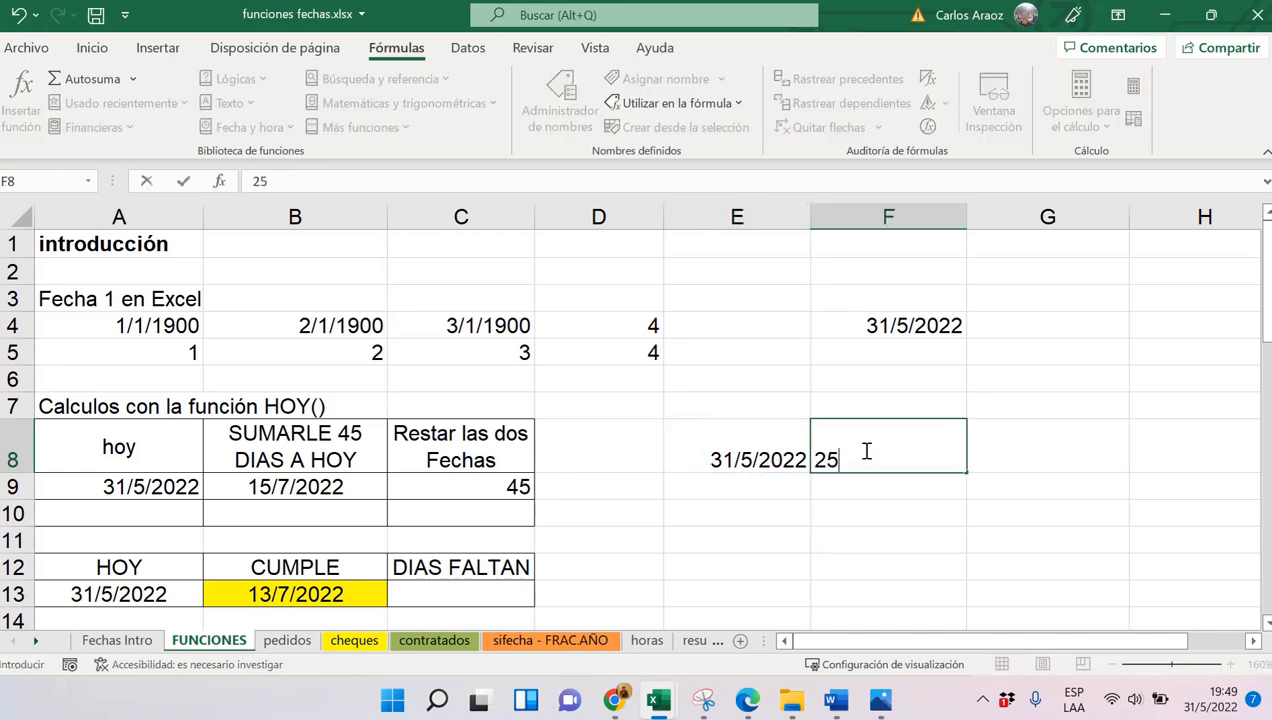
{"action": "type", "text": "/12/22"}
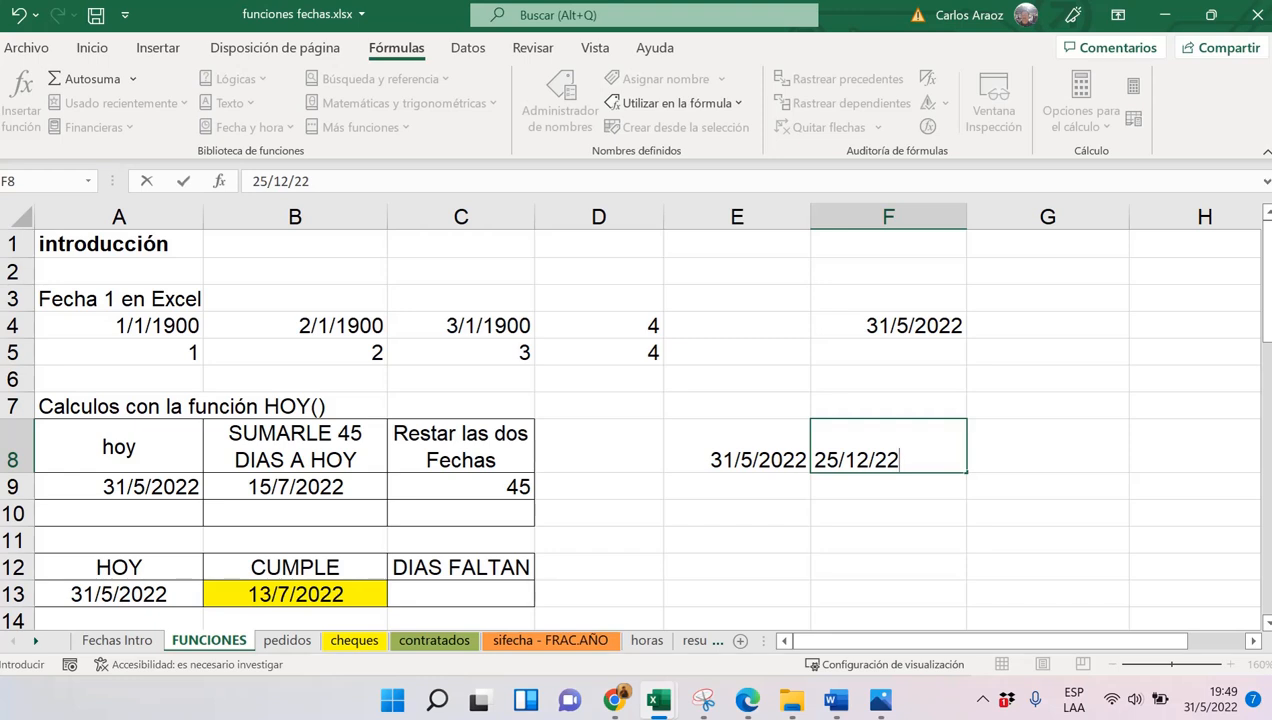
{"action": "key", "text": "Tab"}
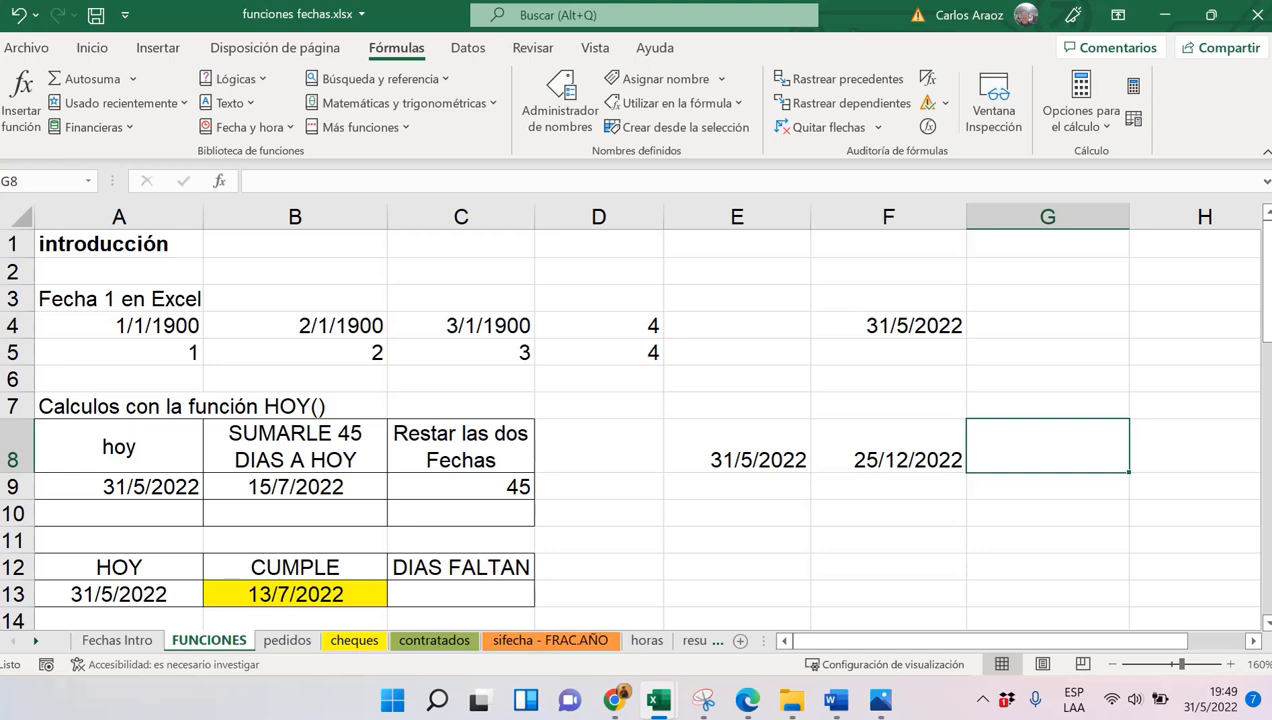
Compute =F8-E8 in G8, showing 208 days remaining from today
{"action": "type", "text": "="}
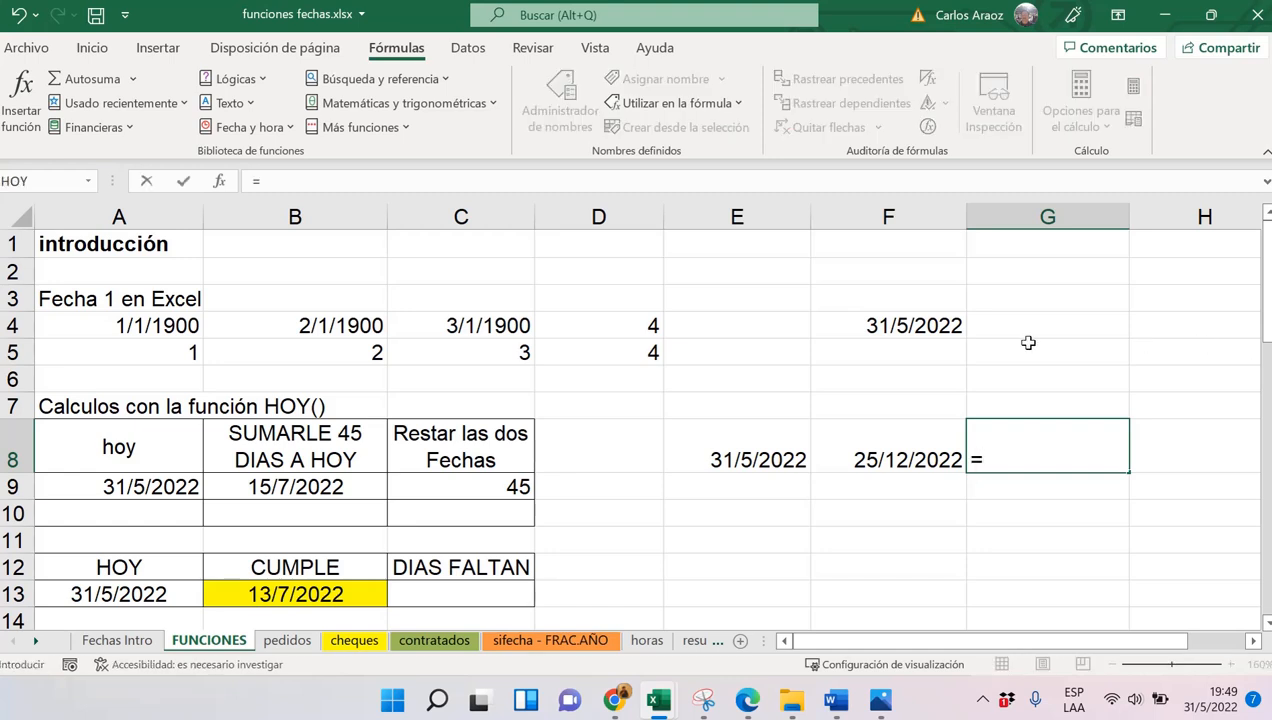
{"action": "left_click", "coordinate": [885, 450]}
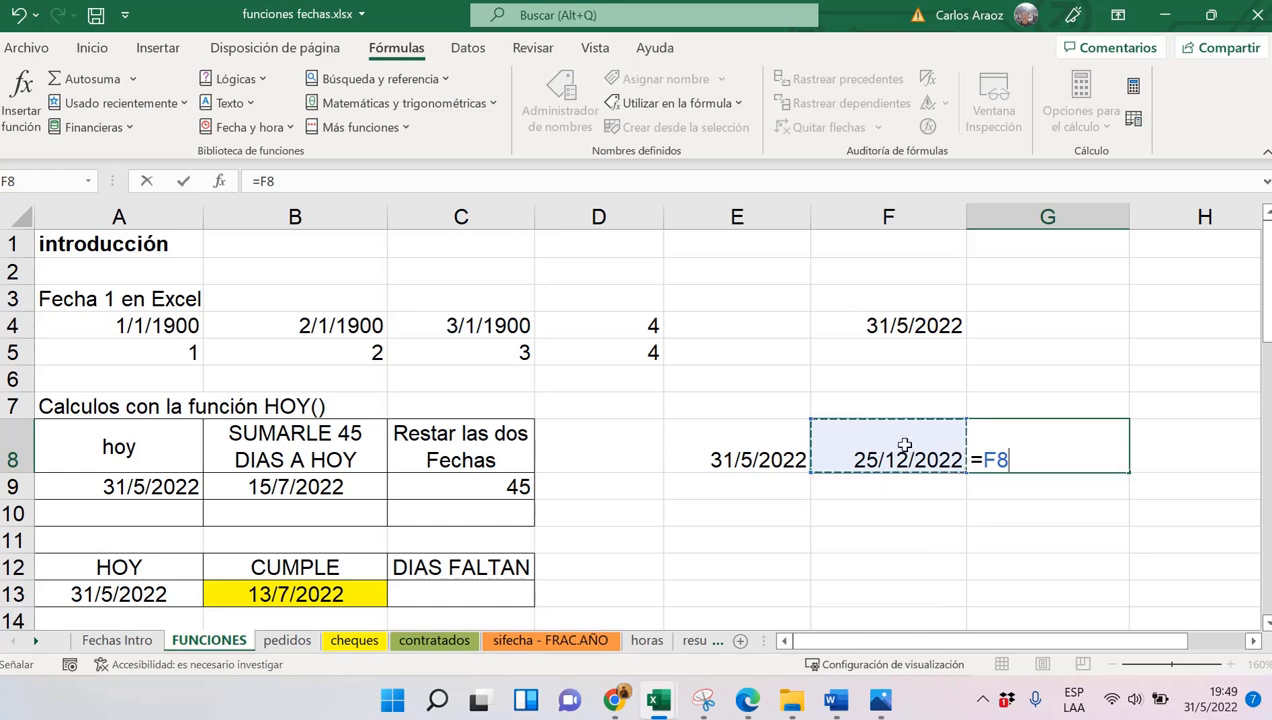
{"action": "type", "text": "-"}
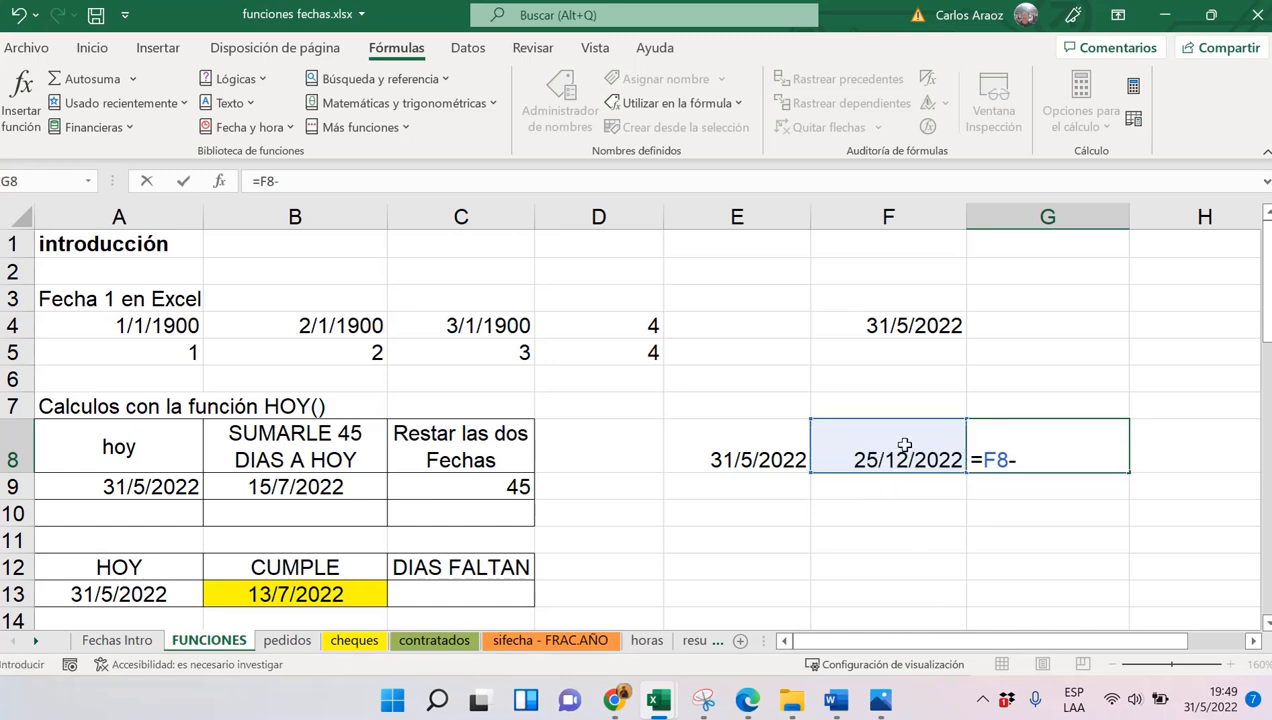
{"action": "left_click", "coordinate": [760, 457]}
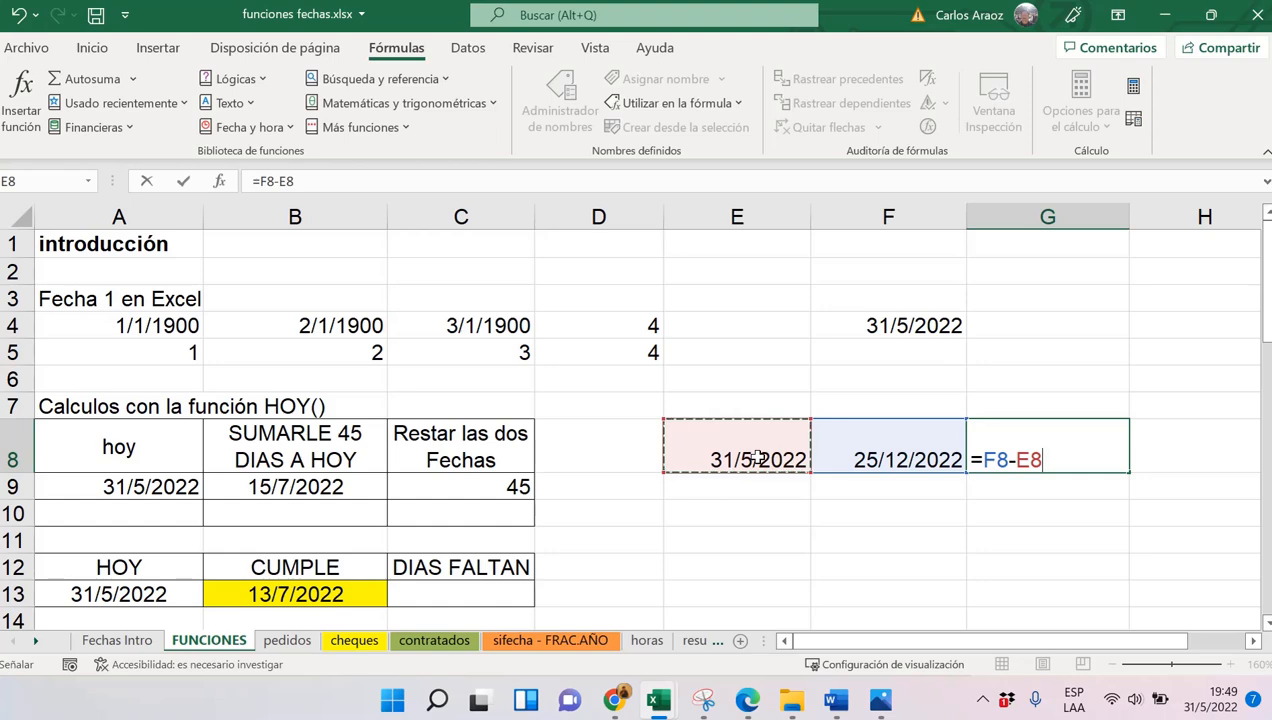
{"action": "key", "text": "Return"}
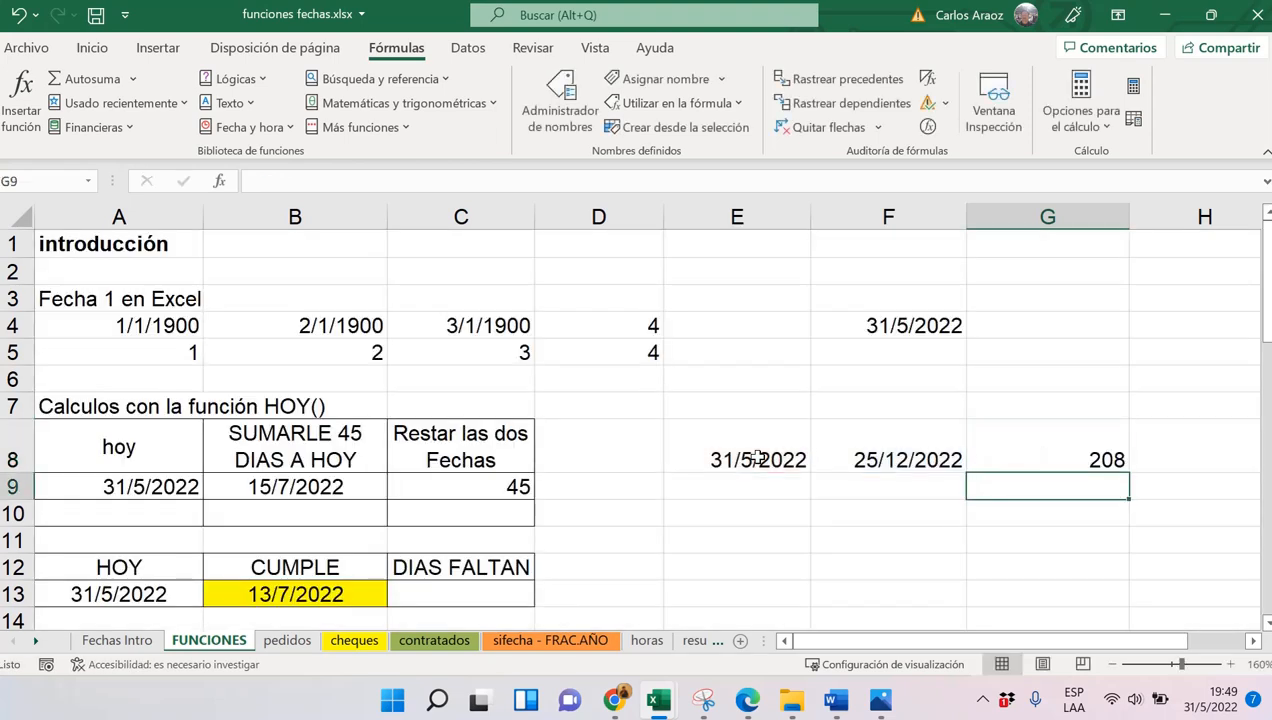
{"action": "key", "text": "Up"}
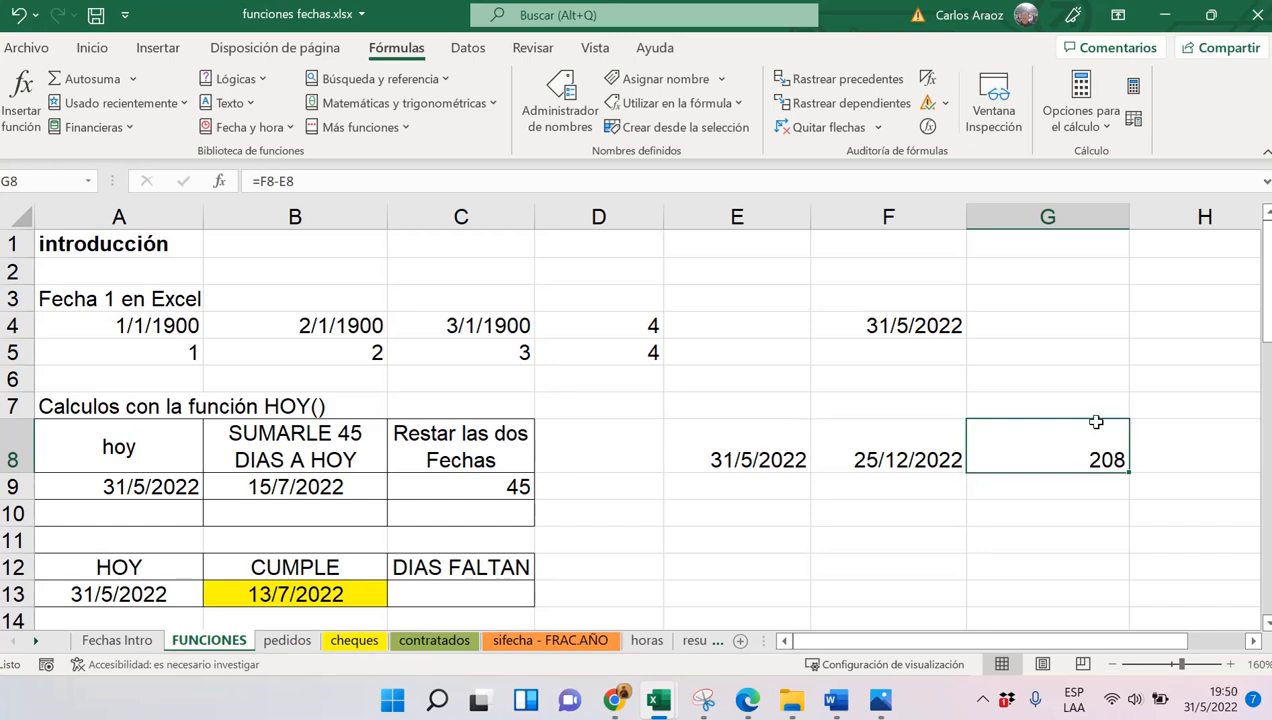
{"action": "left_click_drag", "start_coordinate": [765, 459], "coordinate": [850, 458]}
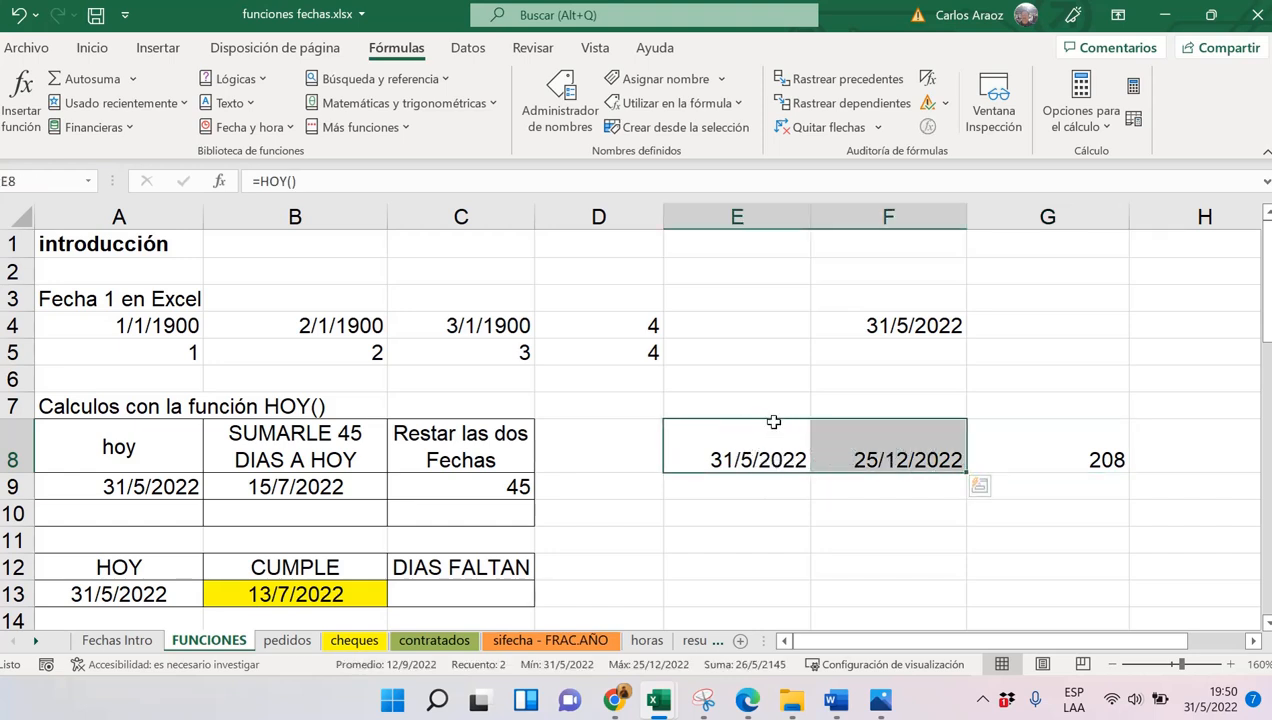
Format E8:F8 as Fecha larga: martes, 31 de mayo de 2022 and domingo, 25 de diciembre de 2022
{"action": "left_click", "coordinate": [93, 52]}
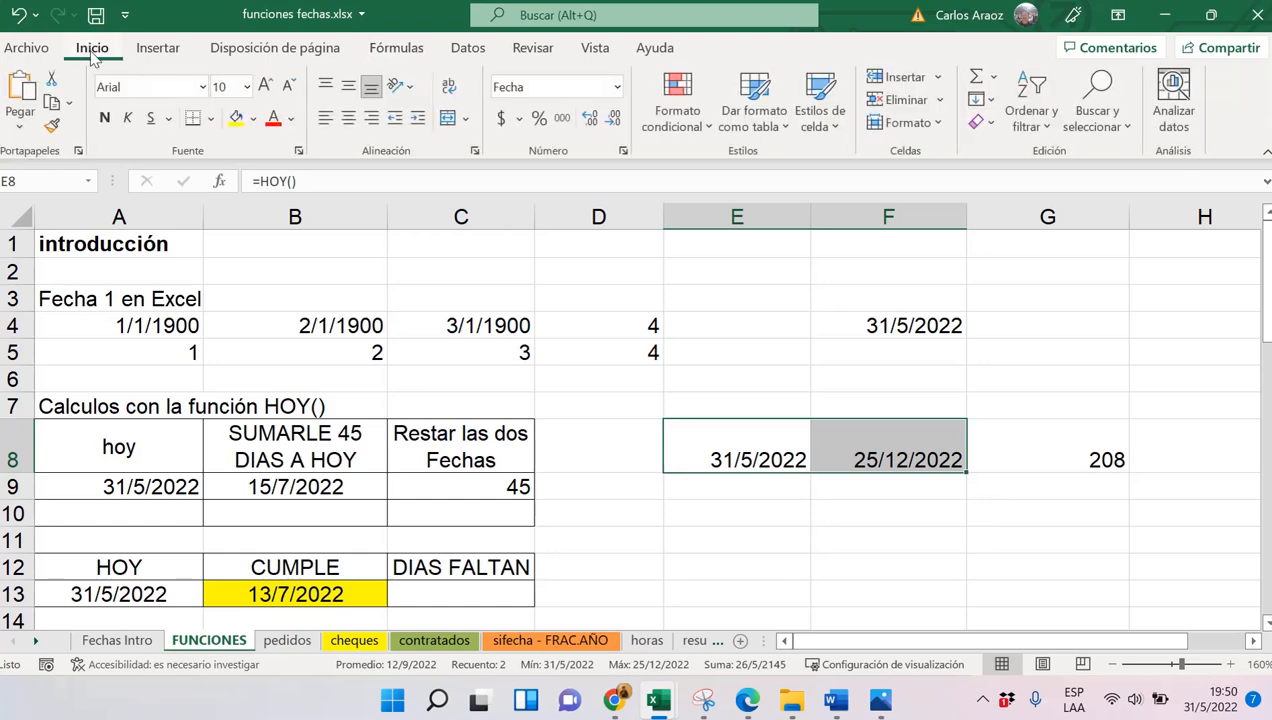
{"action": "left_click", "coordinate": [616, 88]}
{"action": "left_click", "coordinate": [604, 118]}
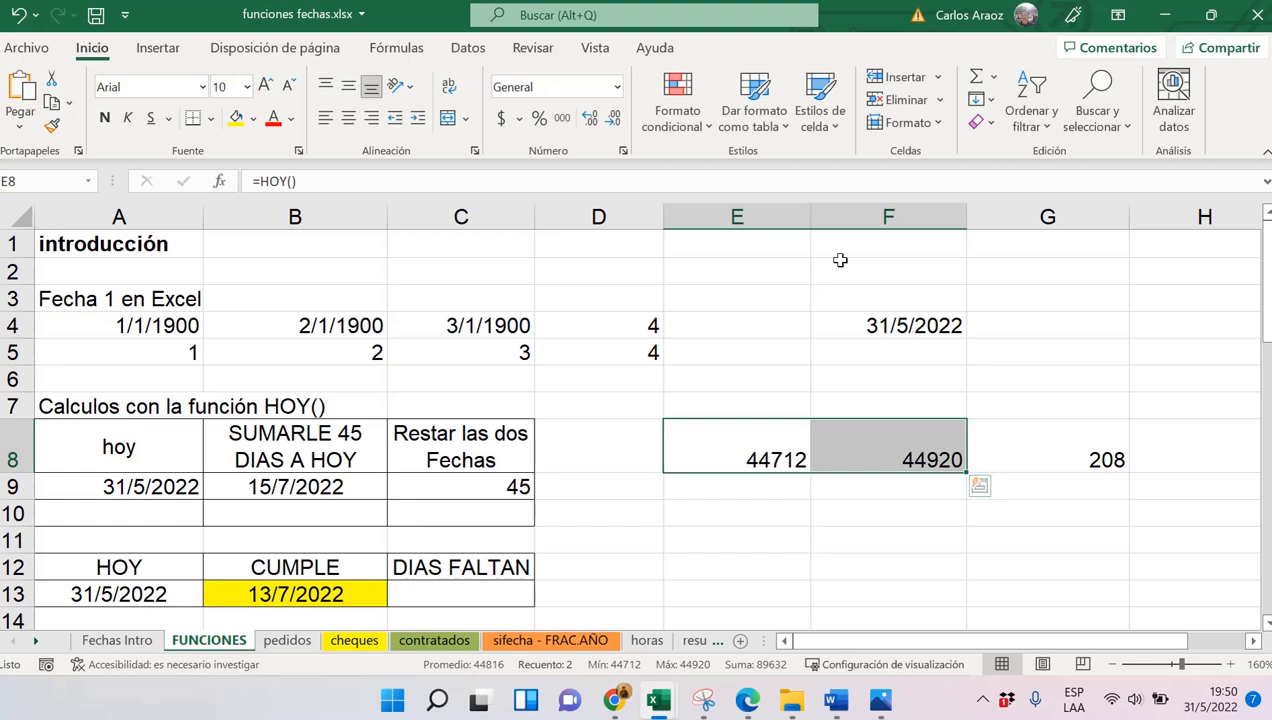
{"action": "left_click", "coordinate": [619, 90]}
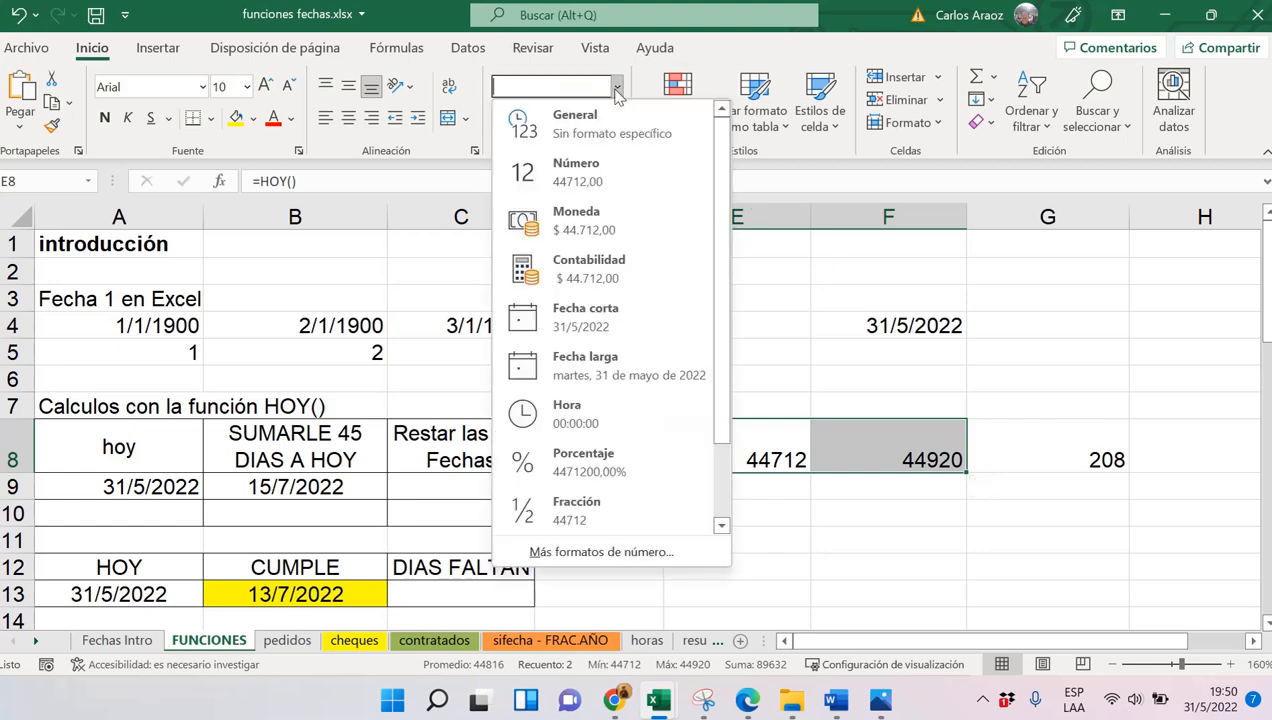
{"action": "left_click", "coordinate": [627, 310]}
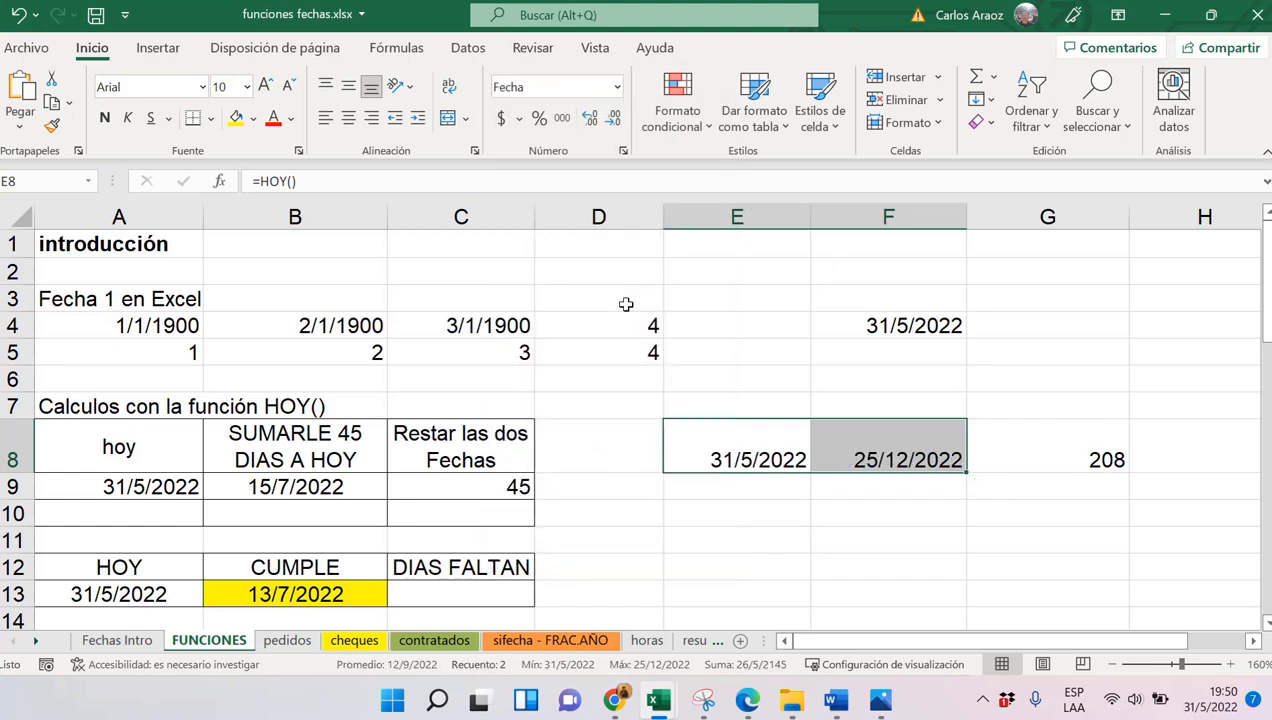
{"action": "left_click", "coordinate": [618, 88]}
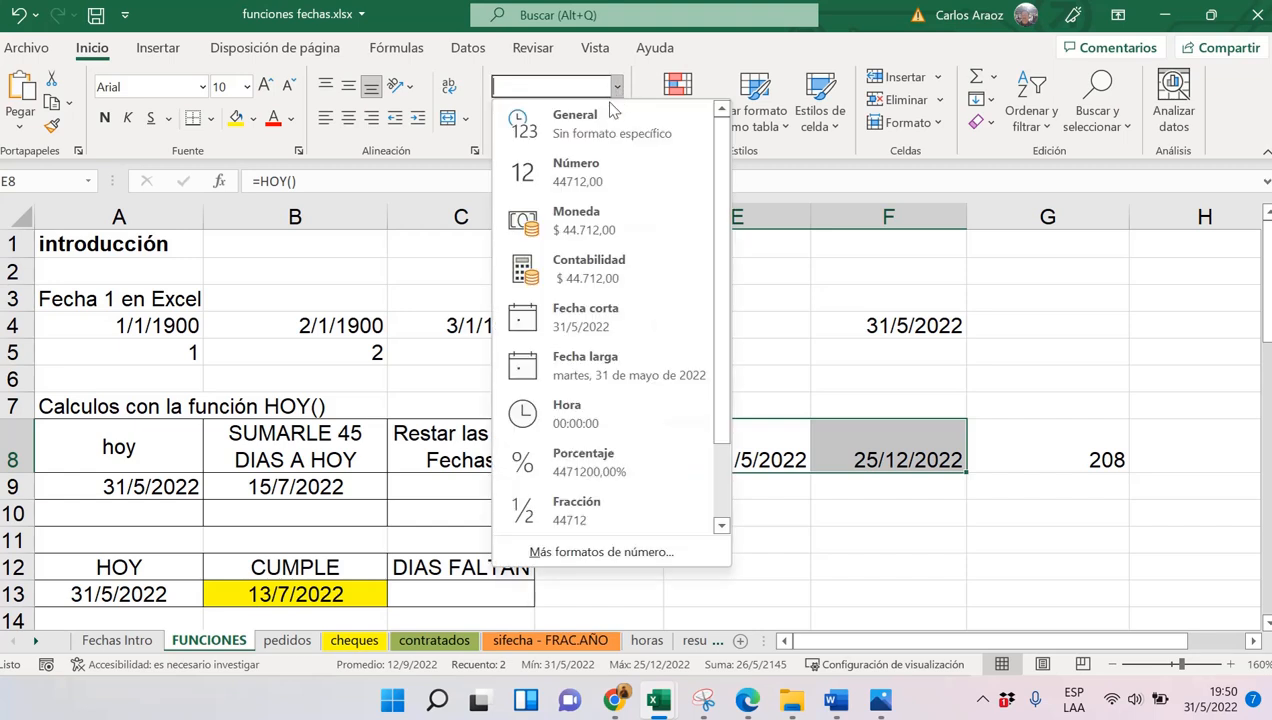
{"action": "left_click", "coordinate": [598, 368]}
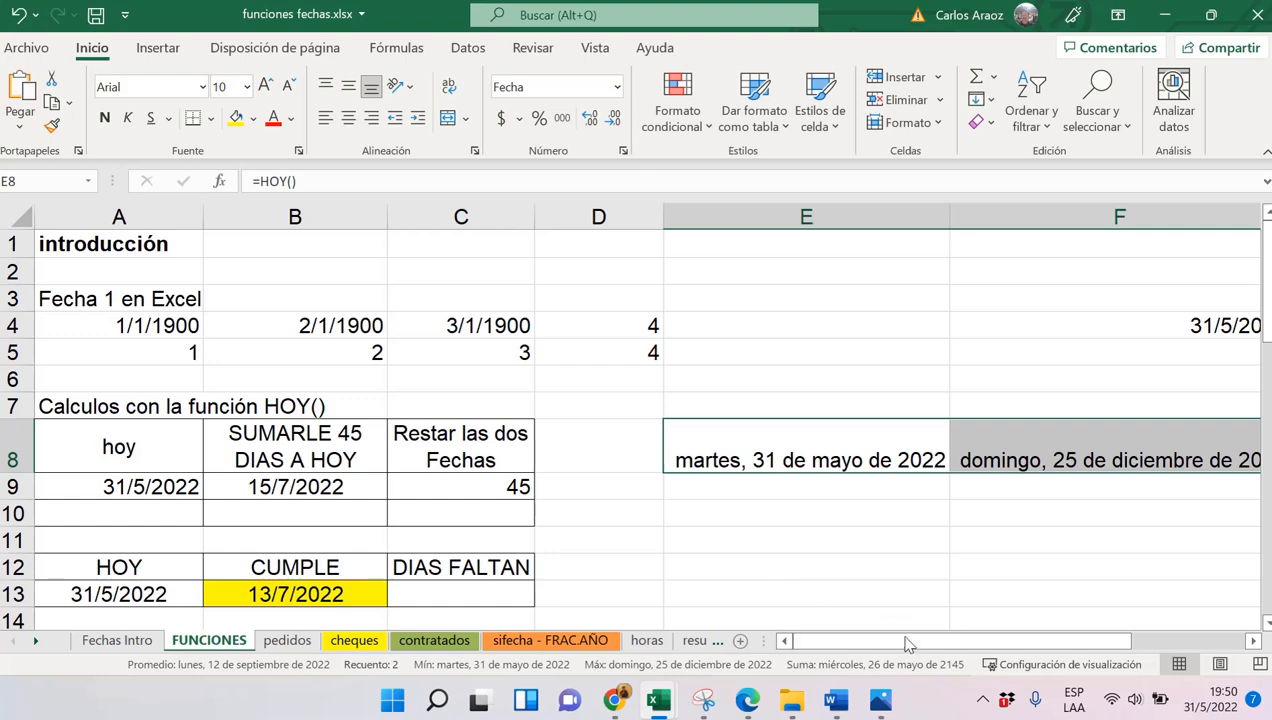
{"action": "left_click_drag", "start_coordinate": [905, 643], "coordinate": [952, 594]}
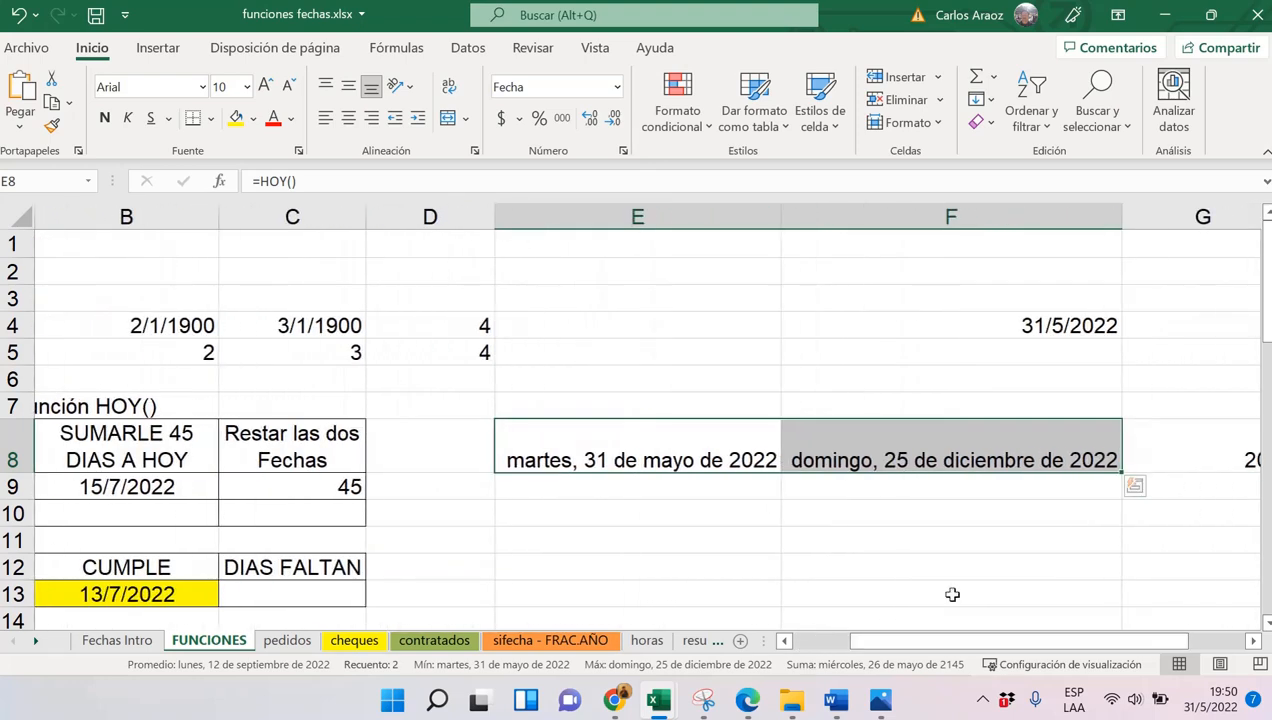
{"action": "left_click", "coordinate": [886, 463]}
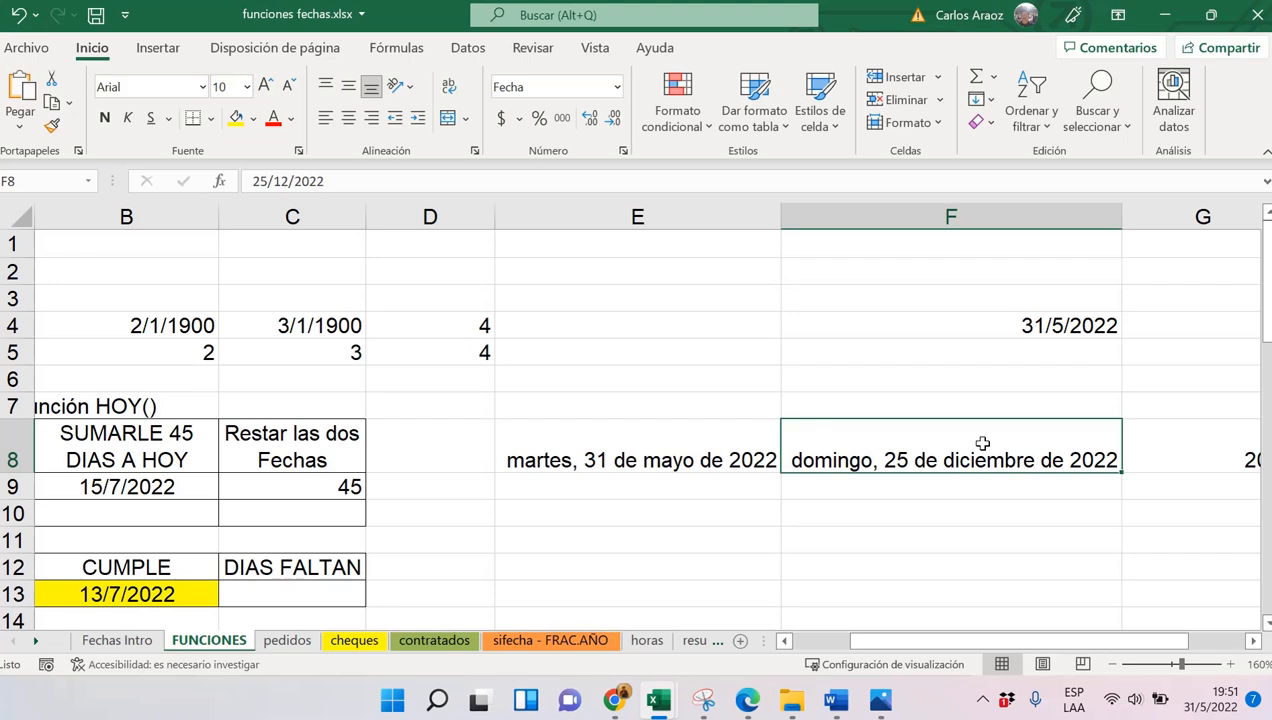
Switch to the pedidos sheet and review order dates B3:B9 and work days D3:D9
{"action": "left_click", "coordinate": [288, 641]}
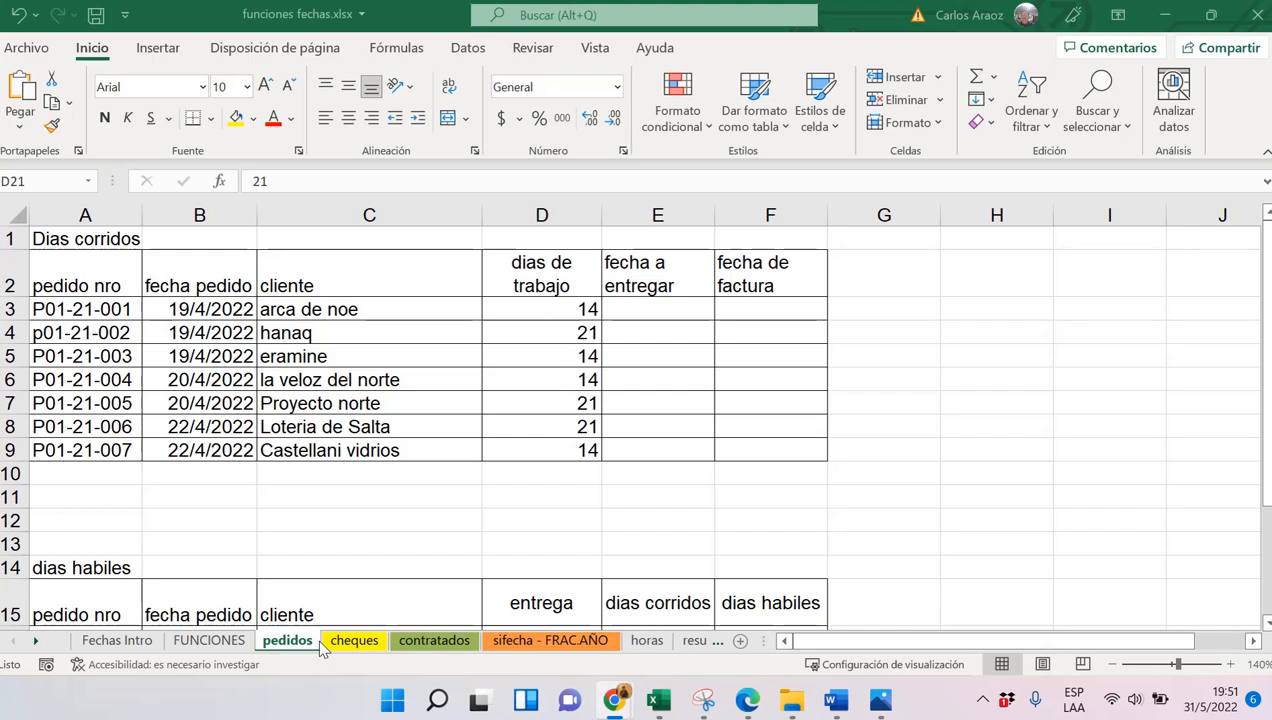
{"action": "left_click", "coordinate": [586, 310]}
{"action": "left_click", "coordinate": [588, 338]}
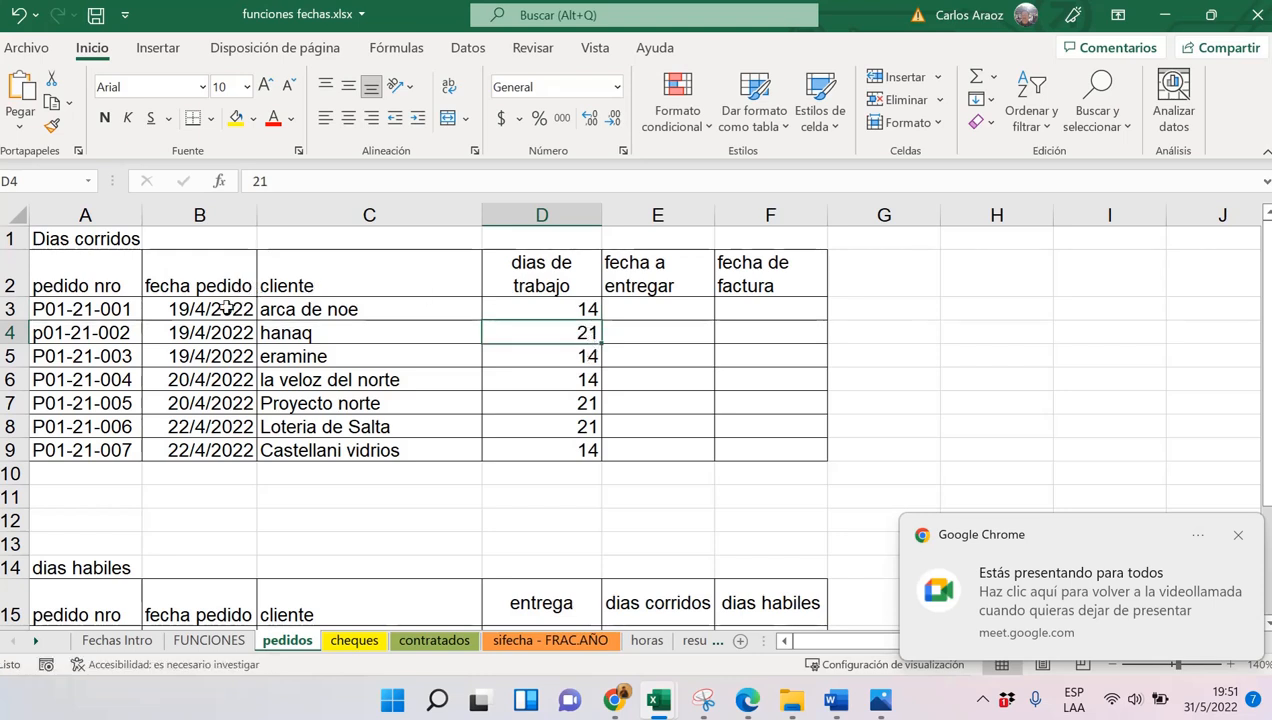
{"action": "left_click_drag", "start_coordinate": [228, 310], "coordinate": [205, 450]}
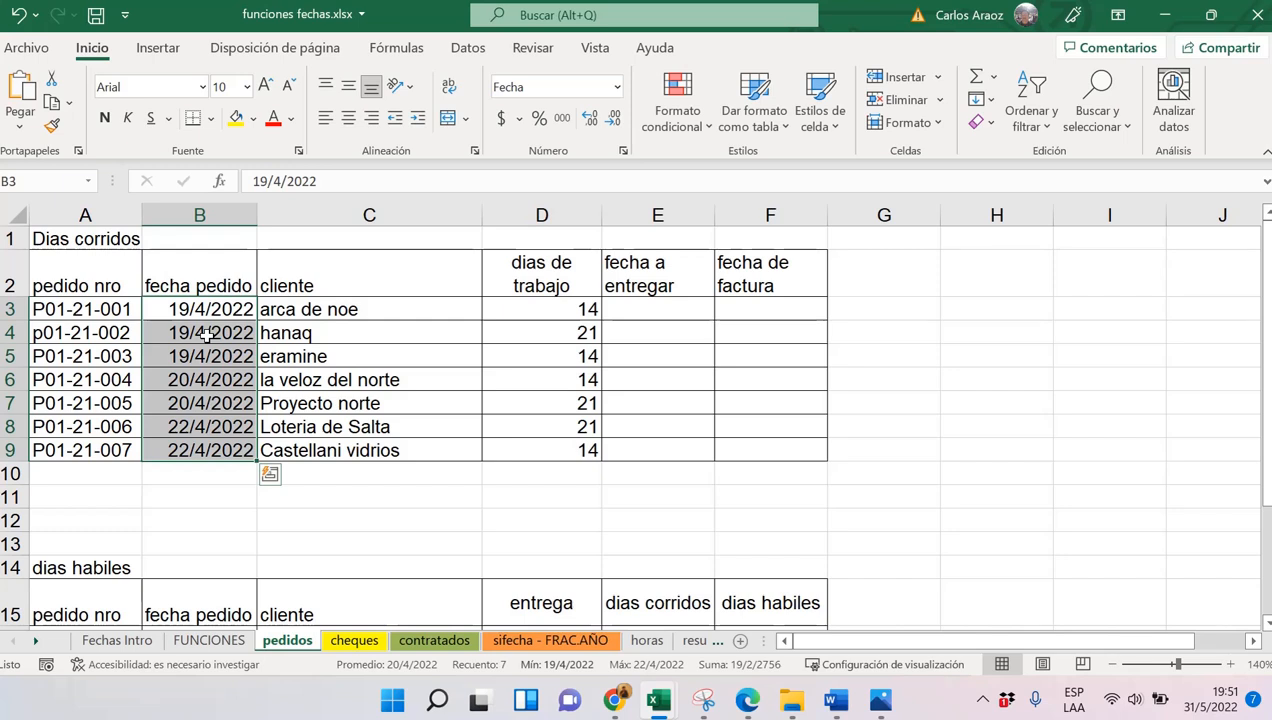
{"action": "left_click_drag", "start_coordinate": [588, 310], "coordinate": [575, 448]}
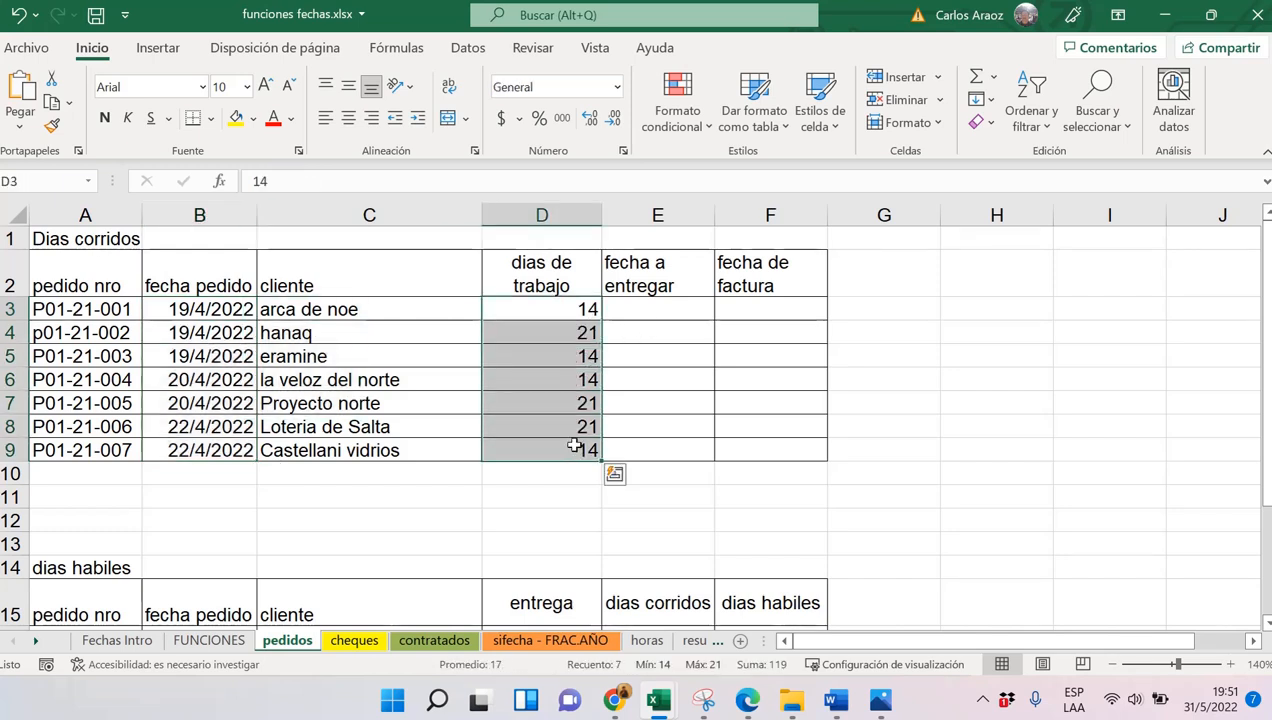
{"action": "left_click", "coordinate": [648, 314]}
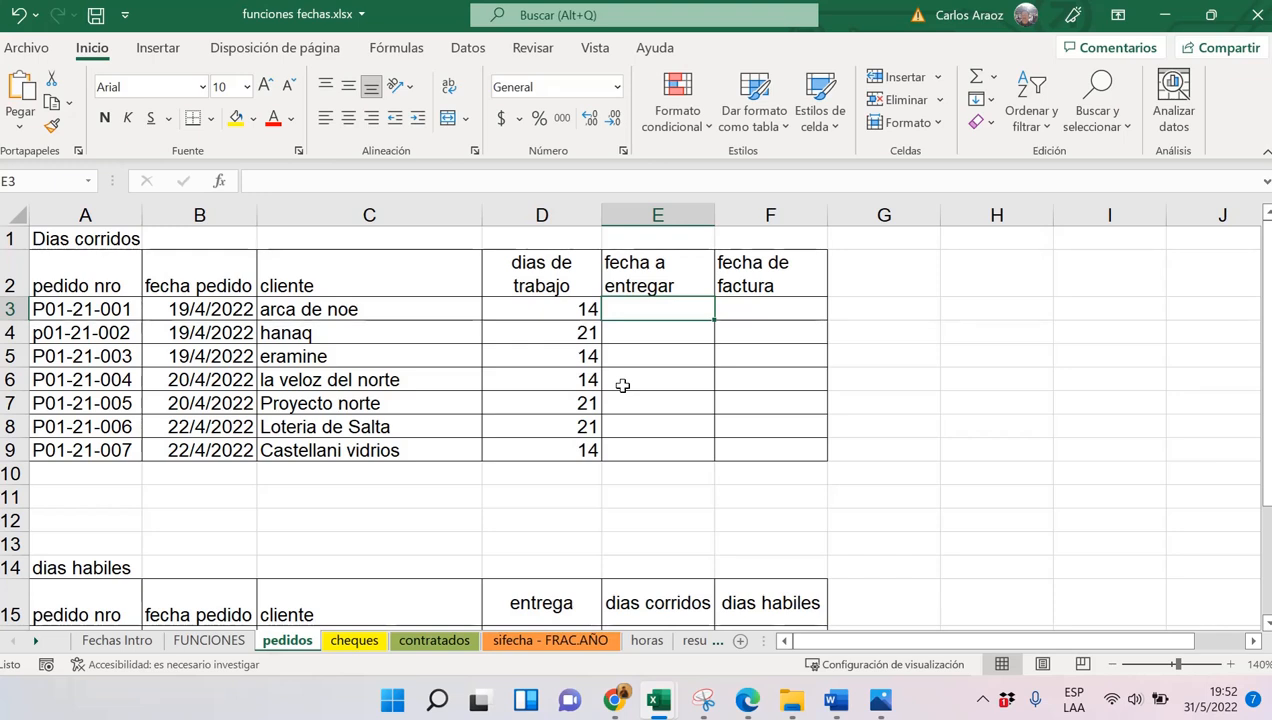
Enter =B3+D3 in E3 and fill the delivery-date formula down to row 9
{"action": "type", "text": "="}
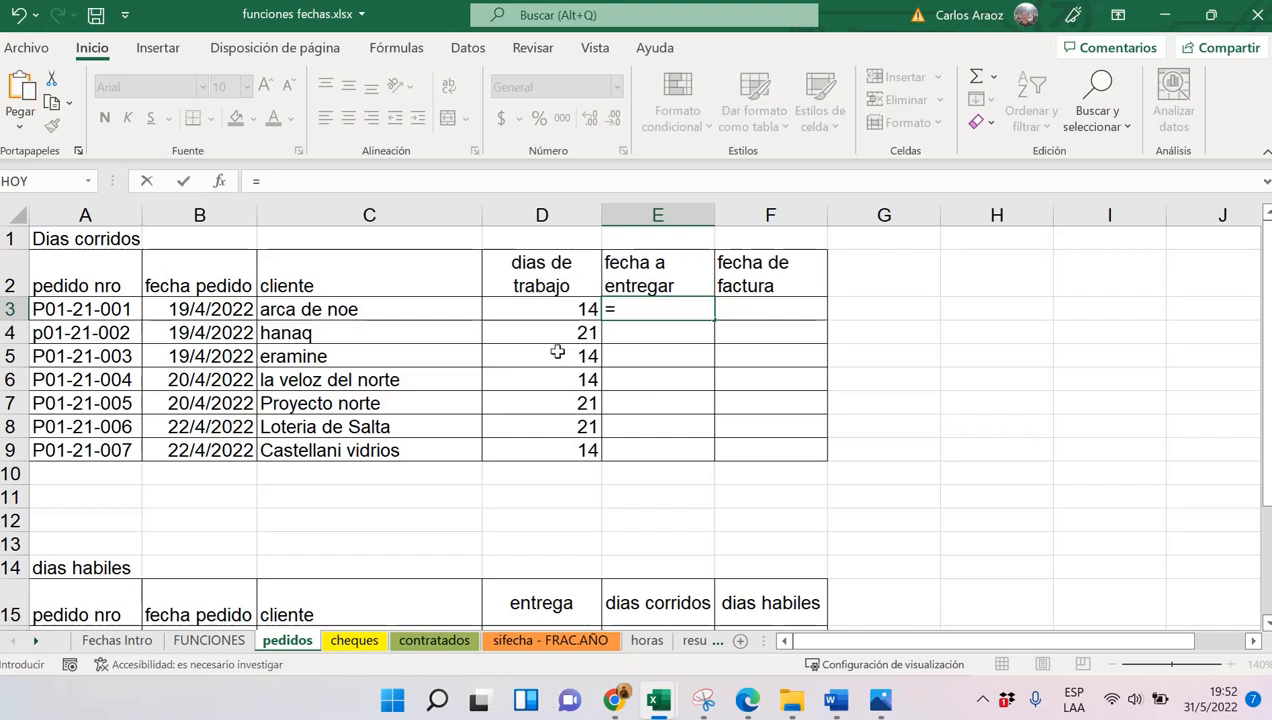
{"action": "left_click", "coordinate": [244, 309]}
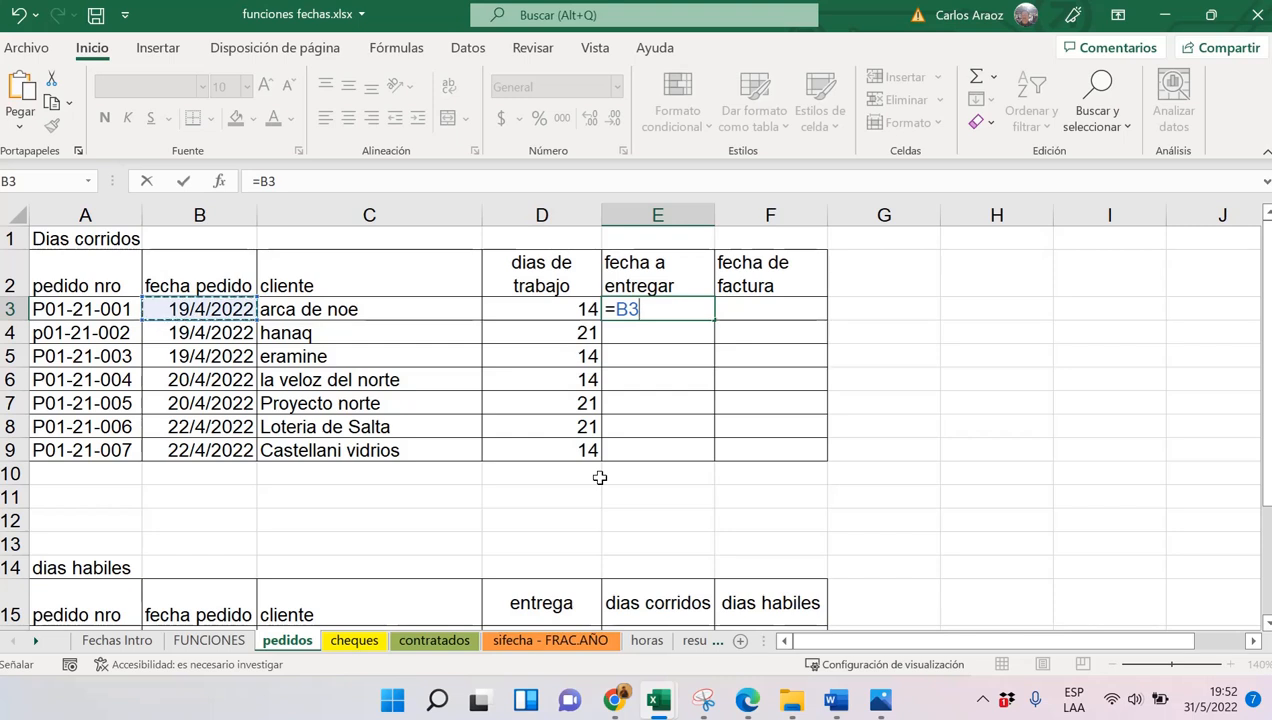
{"action": "type", "text": "+"}
{"action": "left_click", "coordinate": [570, 312]}
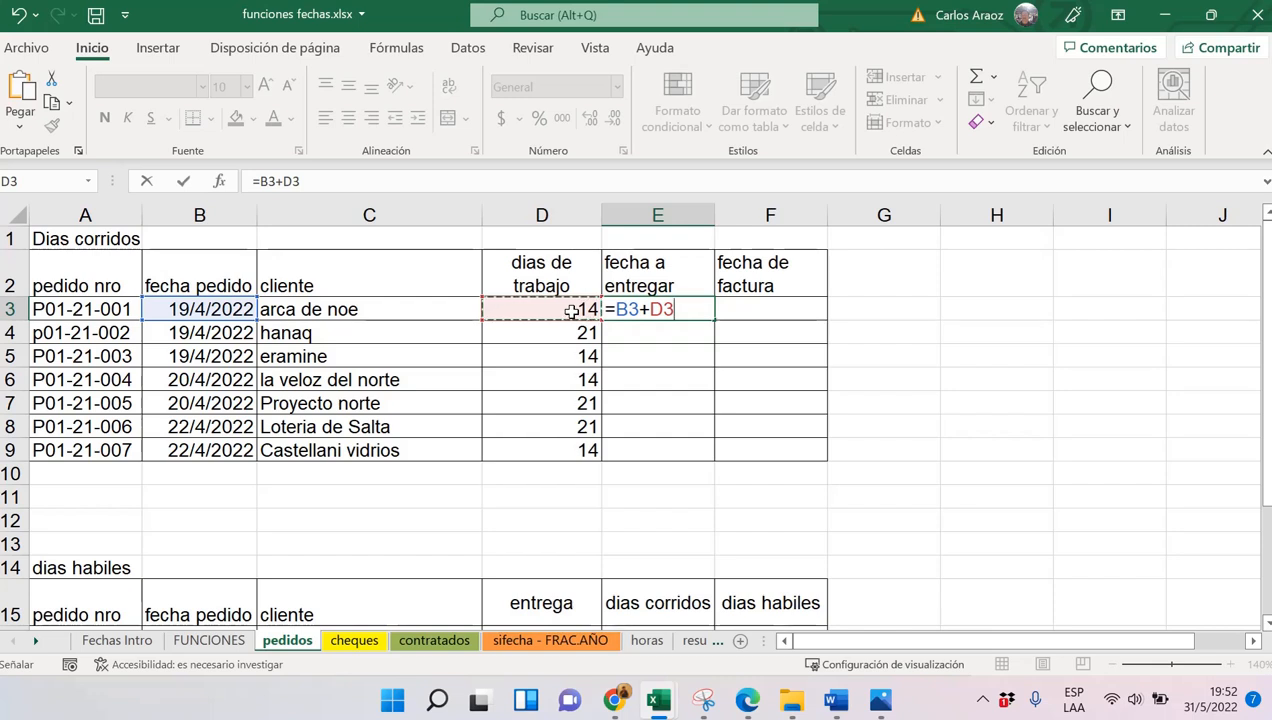
{"action": "key", "text": "Return"}
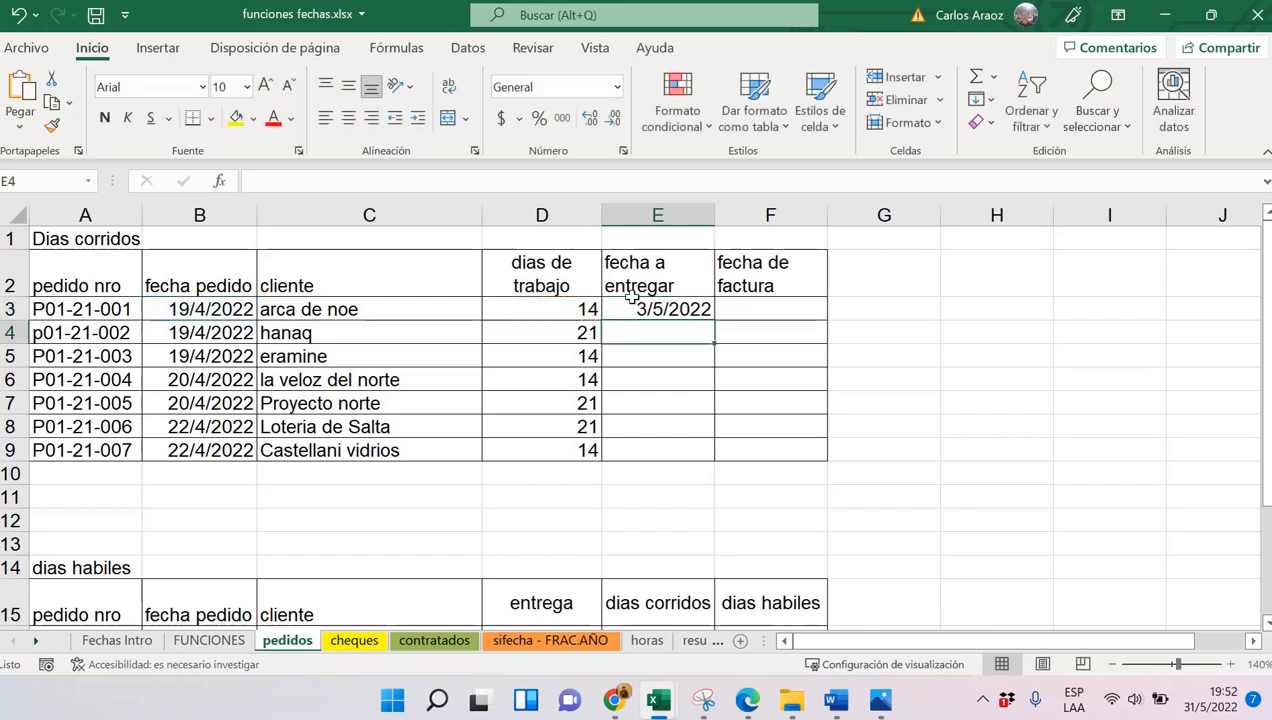
{"action": "left_click", "coordinate": [673, 312]}
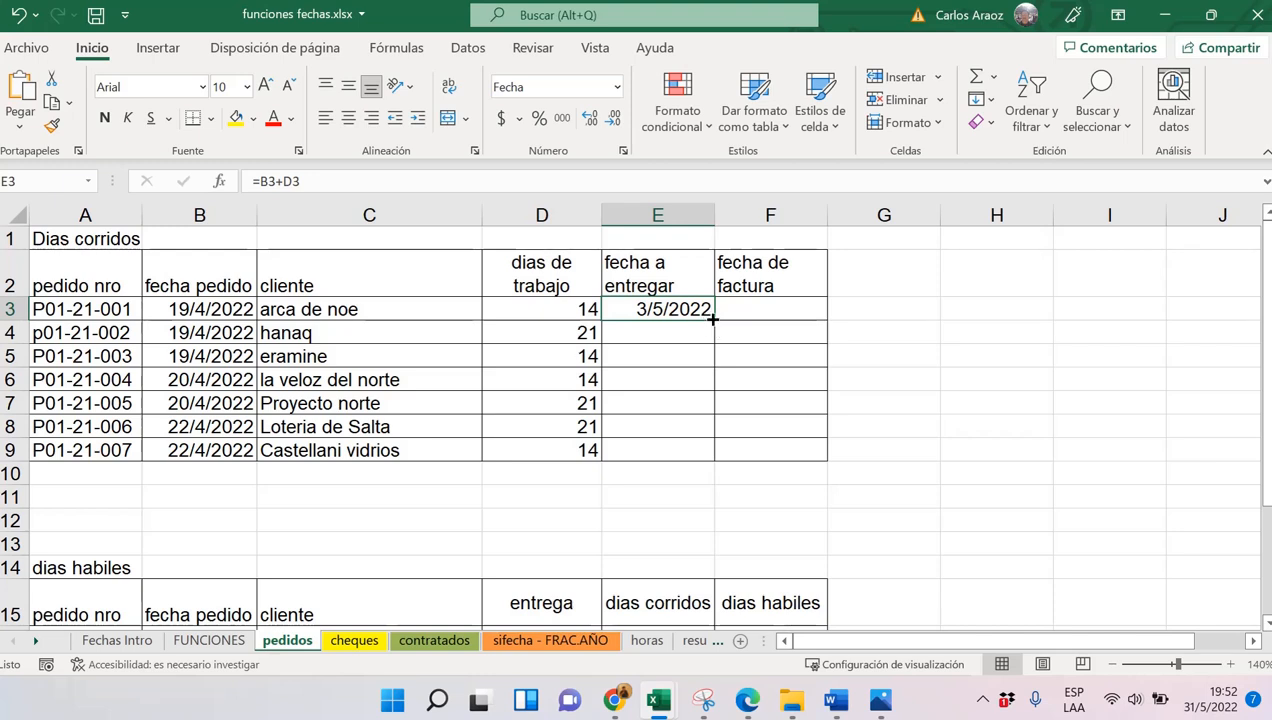
{"action": "double_click", "coordinate": [714, 321]}
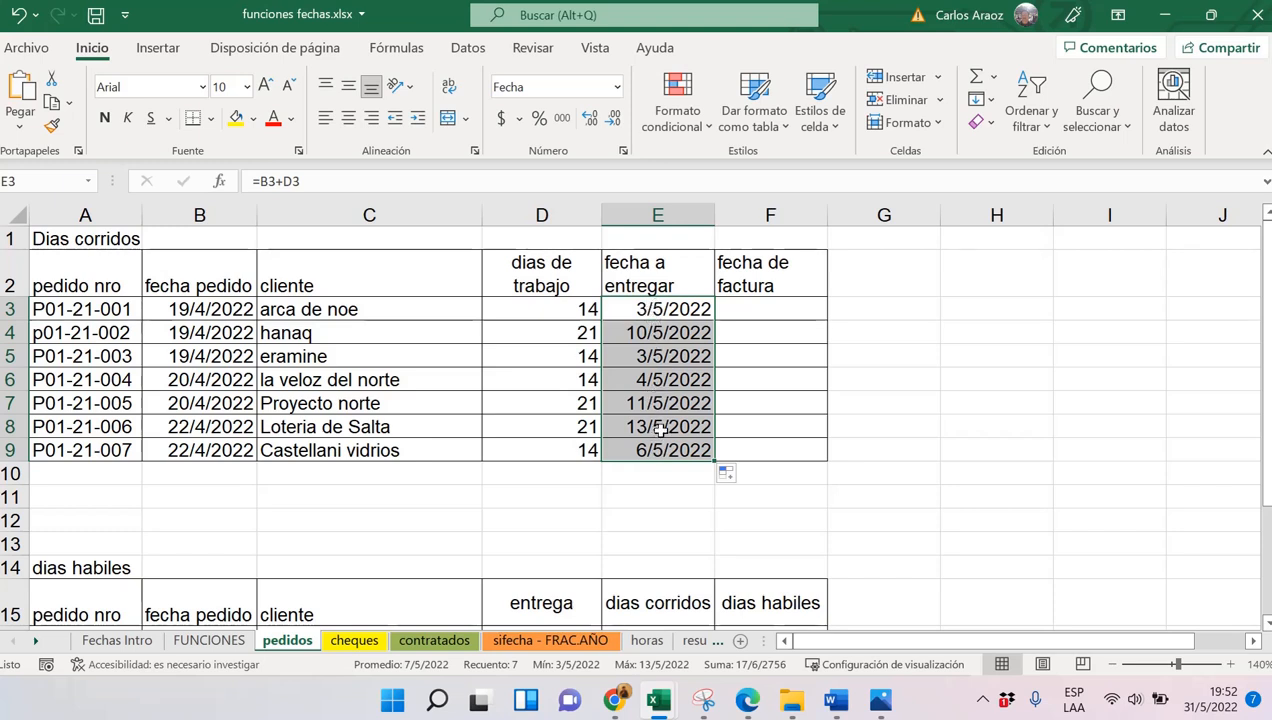
Format the delivery dates as Fecha larga and switch to the cheques sheet
{"action": "left_click", "coordinate": [619, 88]}
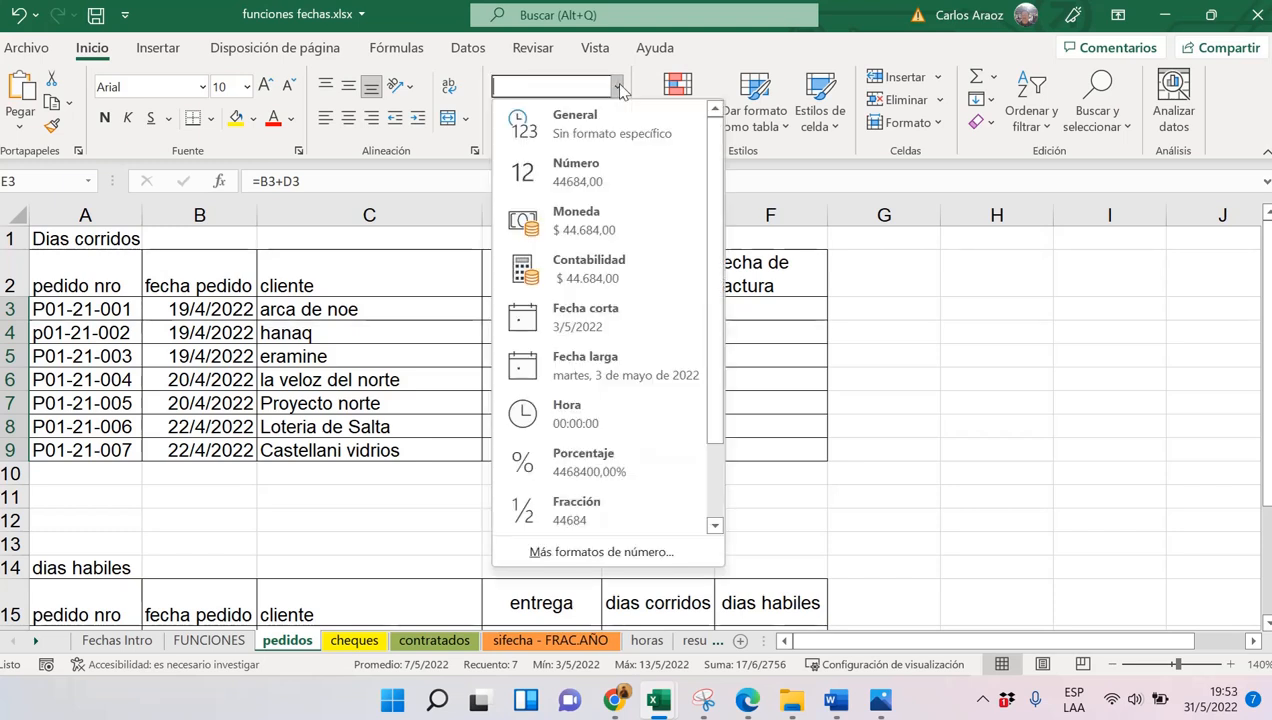
{"action": "left_click", "coordinate": [605, 367]}
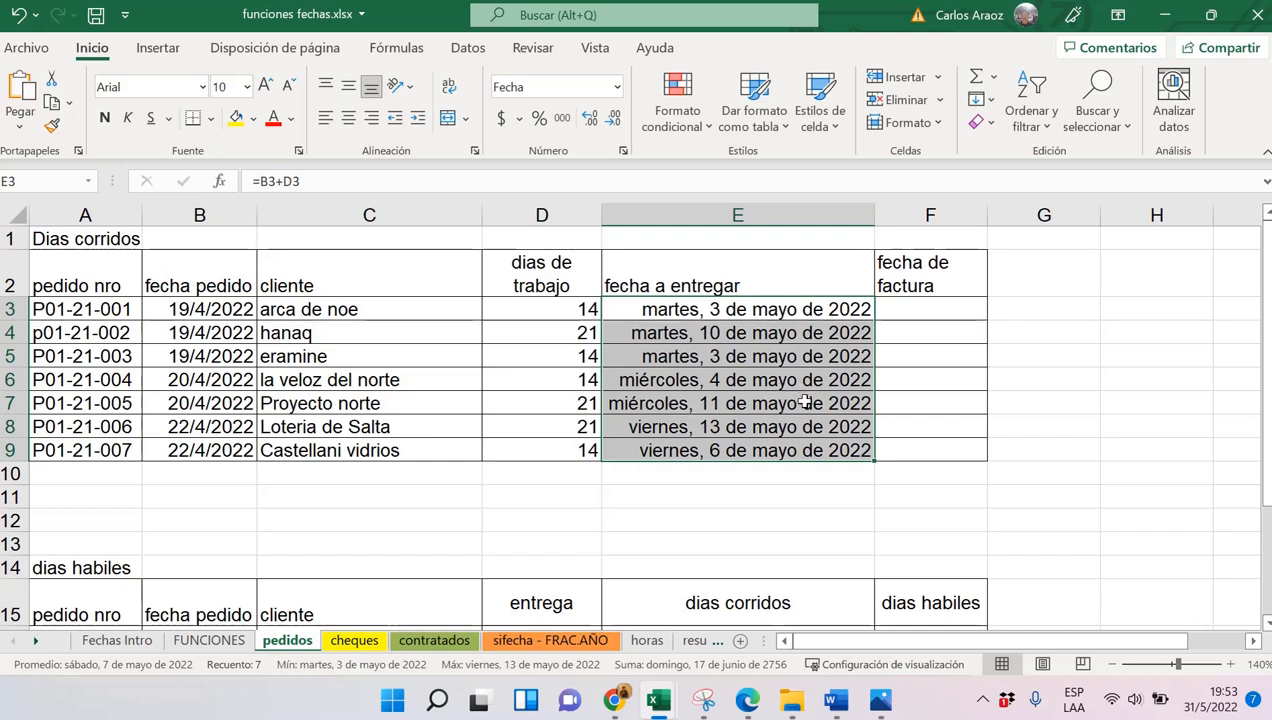
{"action": "left_click", "coordinate": [360, 642]}
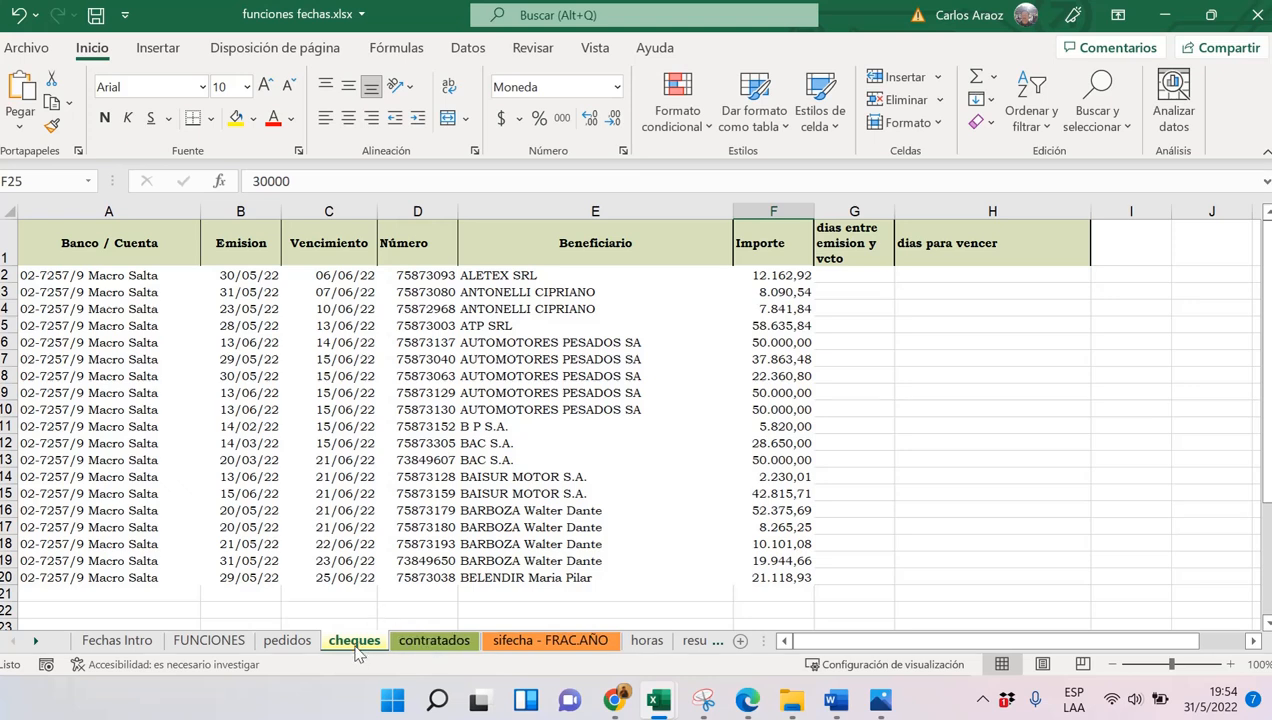
{"action": "left_click_drag", "start_coordinate": [250, 272], "coordinate": [320, 273]}
{"action": "left_click", "coordinate": [1232, 664]}
{"action": "left_click", "coordinate": [1232, 664]}
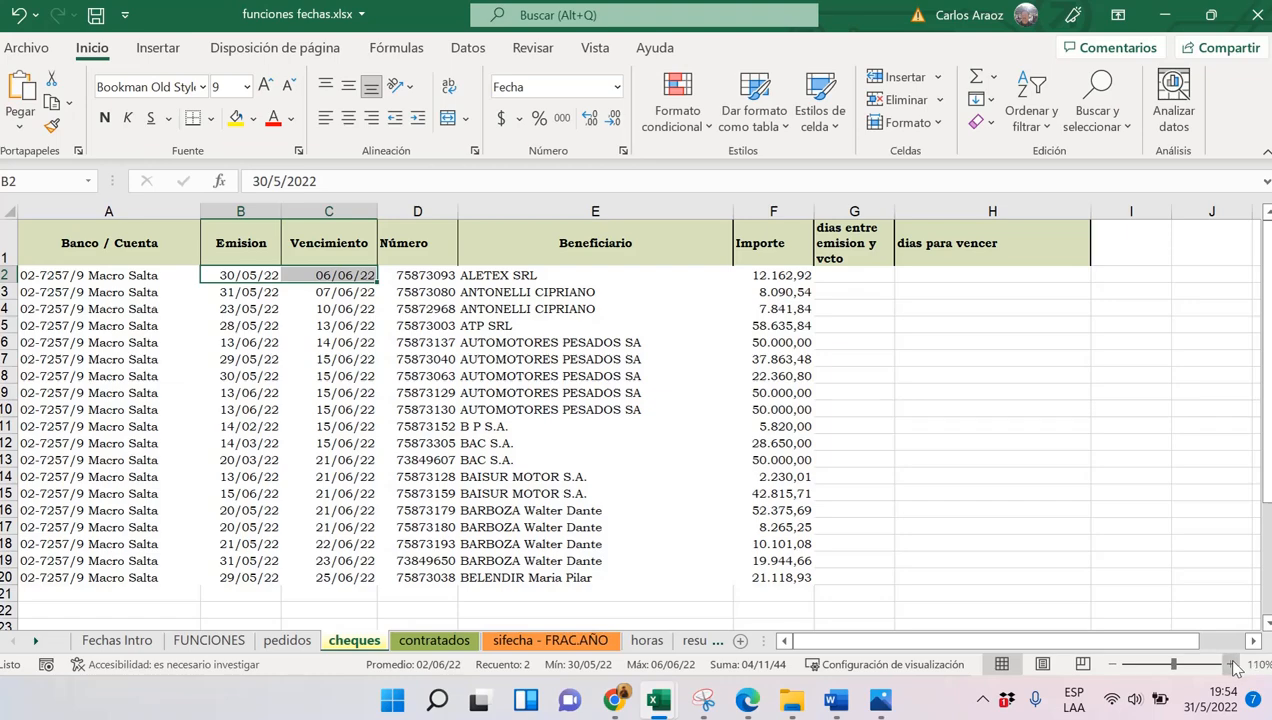
{"action": "left_click", "coordinate": [1232, 664]}
{"action": "scroll", "coordinate": [405, 293], "scroll_direction": "up", "scroll_amount": 1}
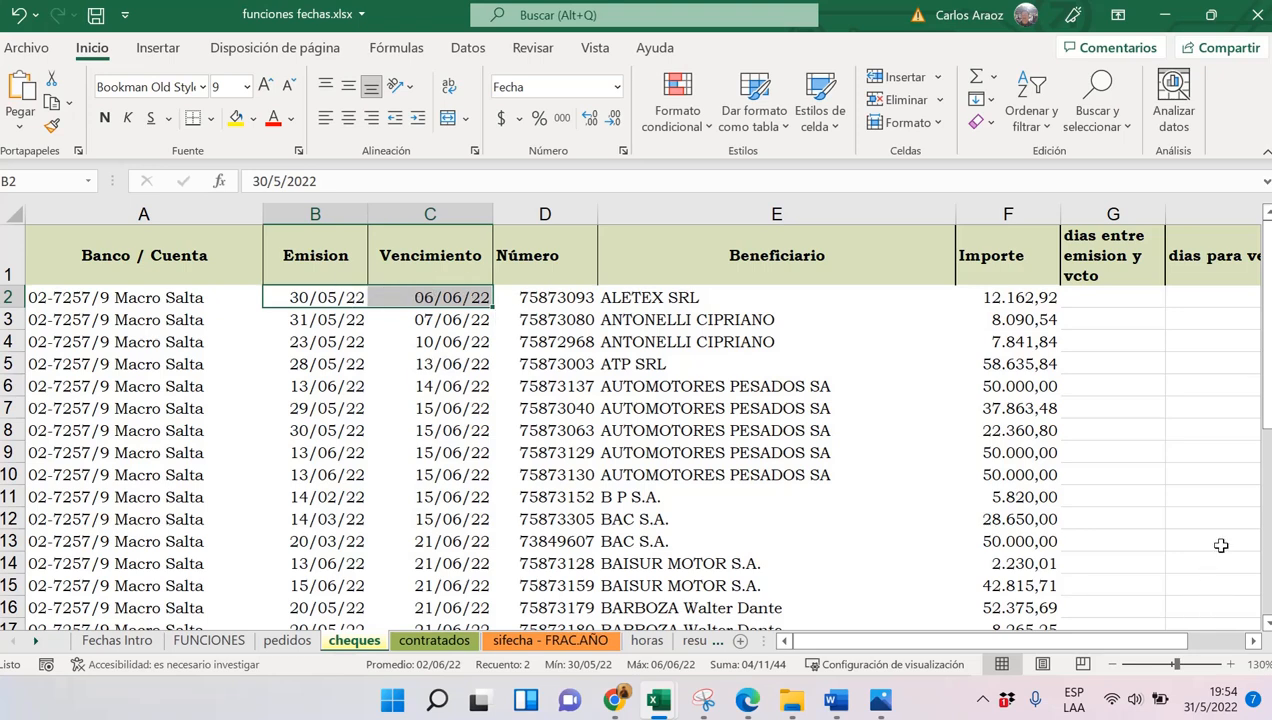
{"action": "left_click", "coordinate": [1116, 300]}
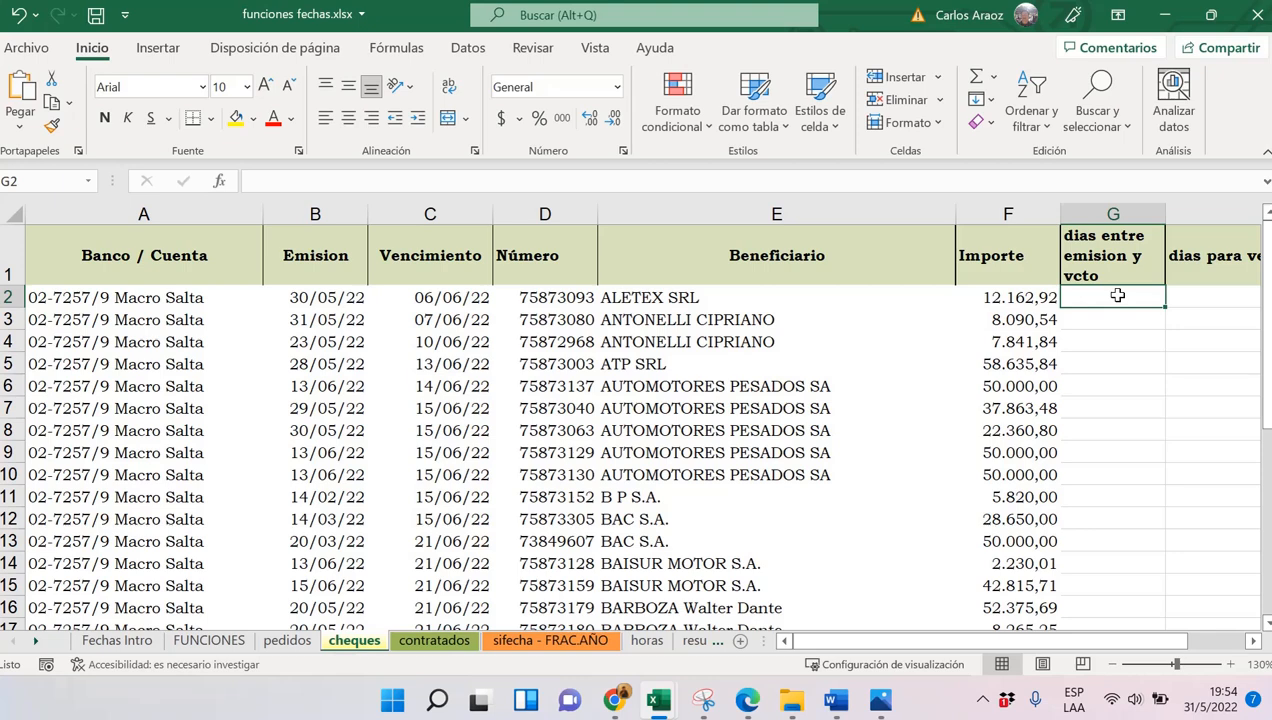
{"action": "type", "text": "="}
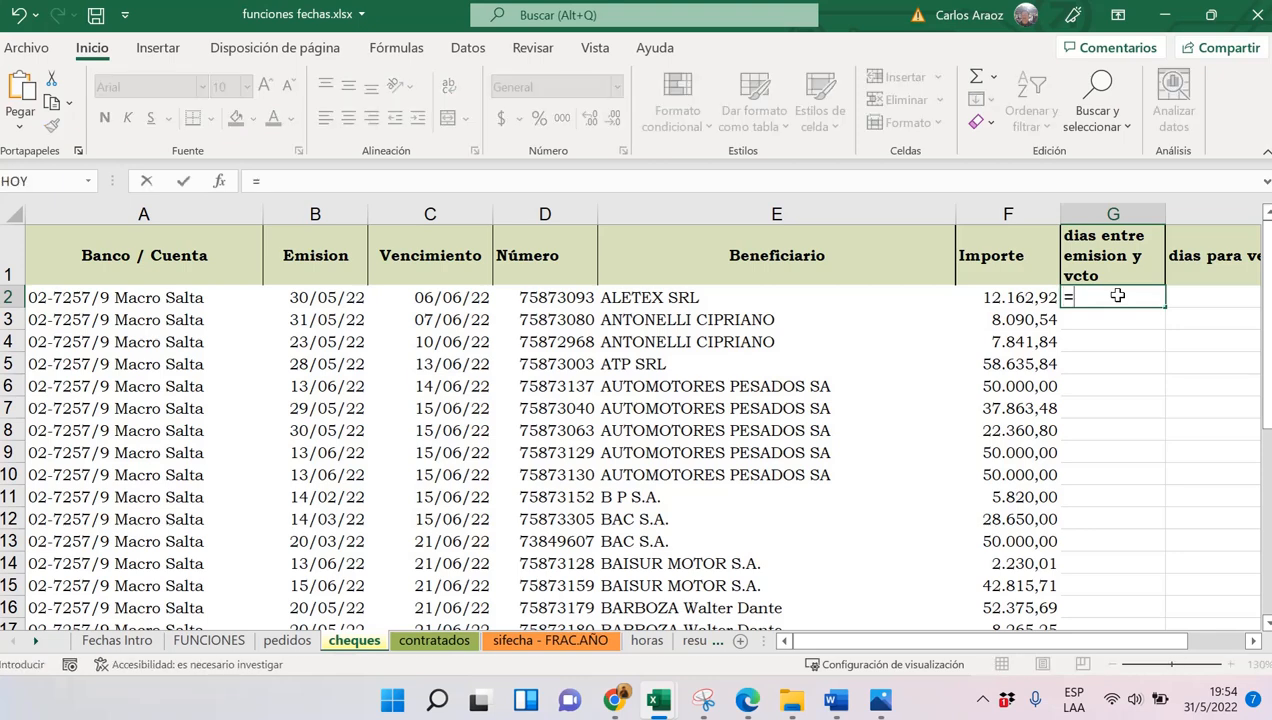
{"action": "left_click", "coordinate": [436, 298]}
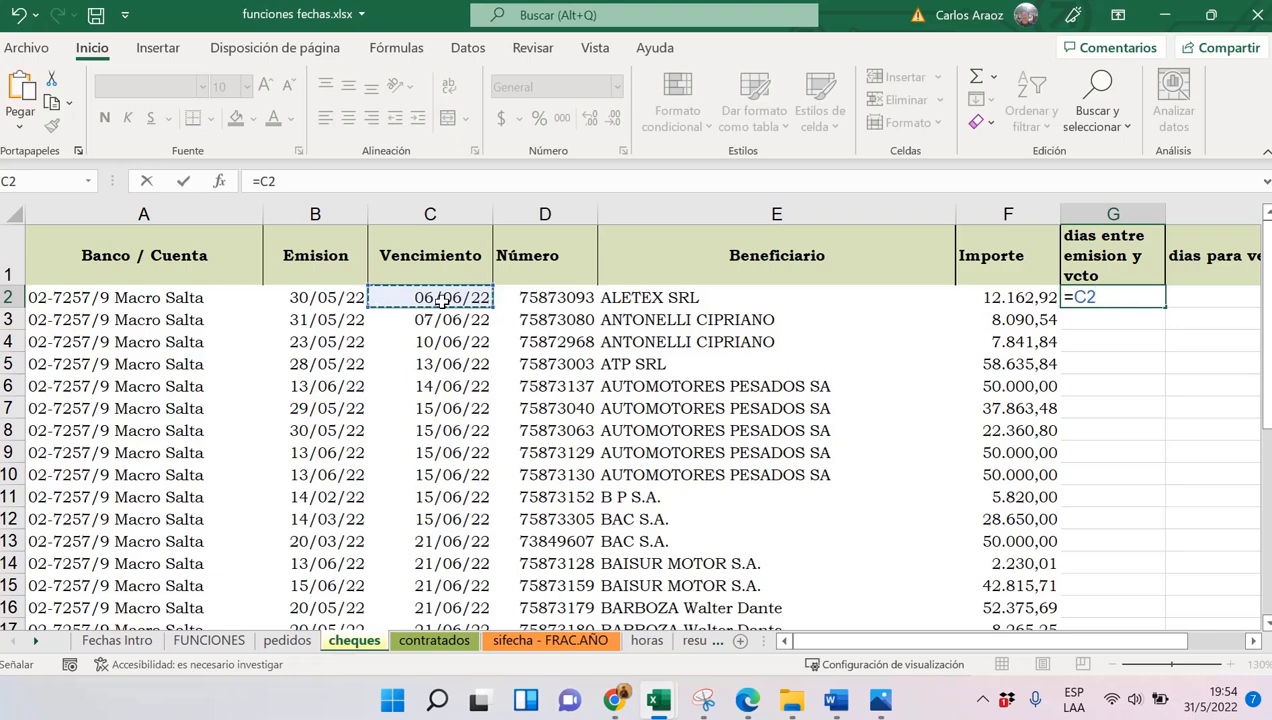
{"action": "type", "text": "-"}
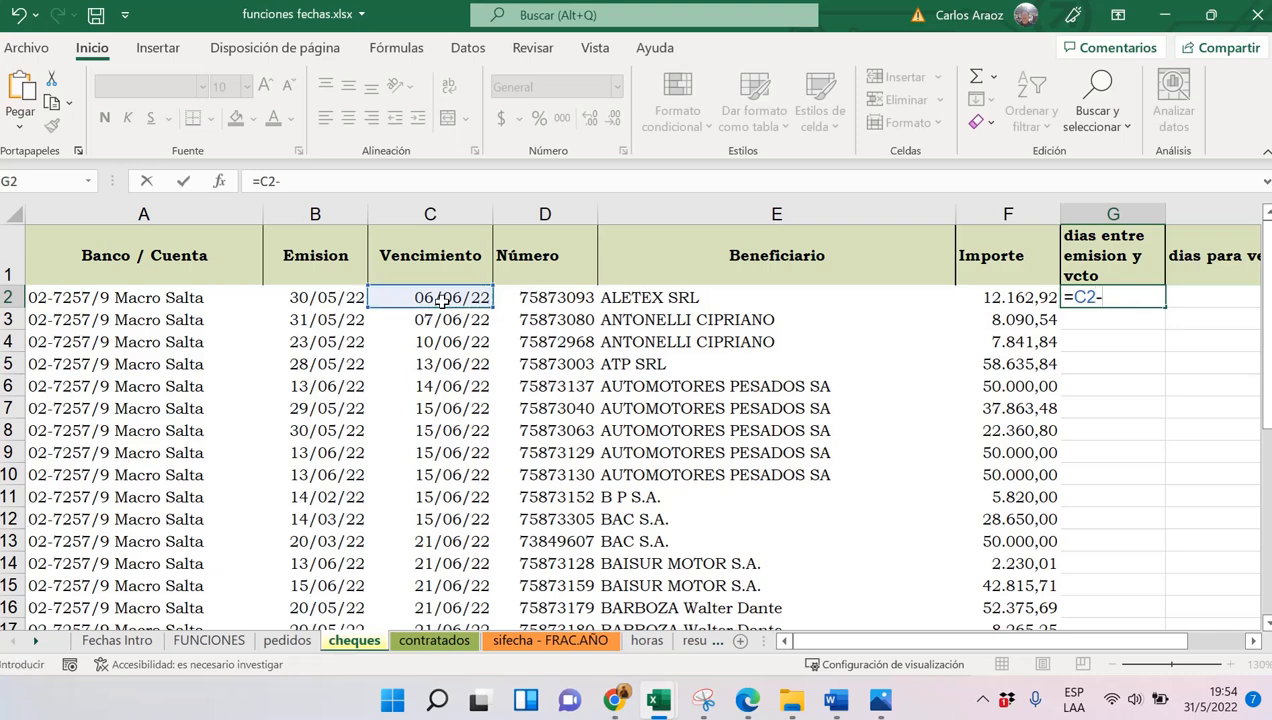
{"action": "left_click", "coordinate": [337, 298]}
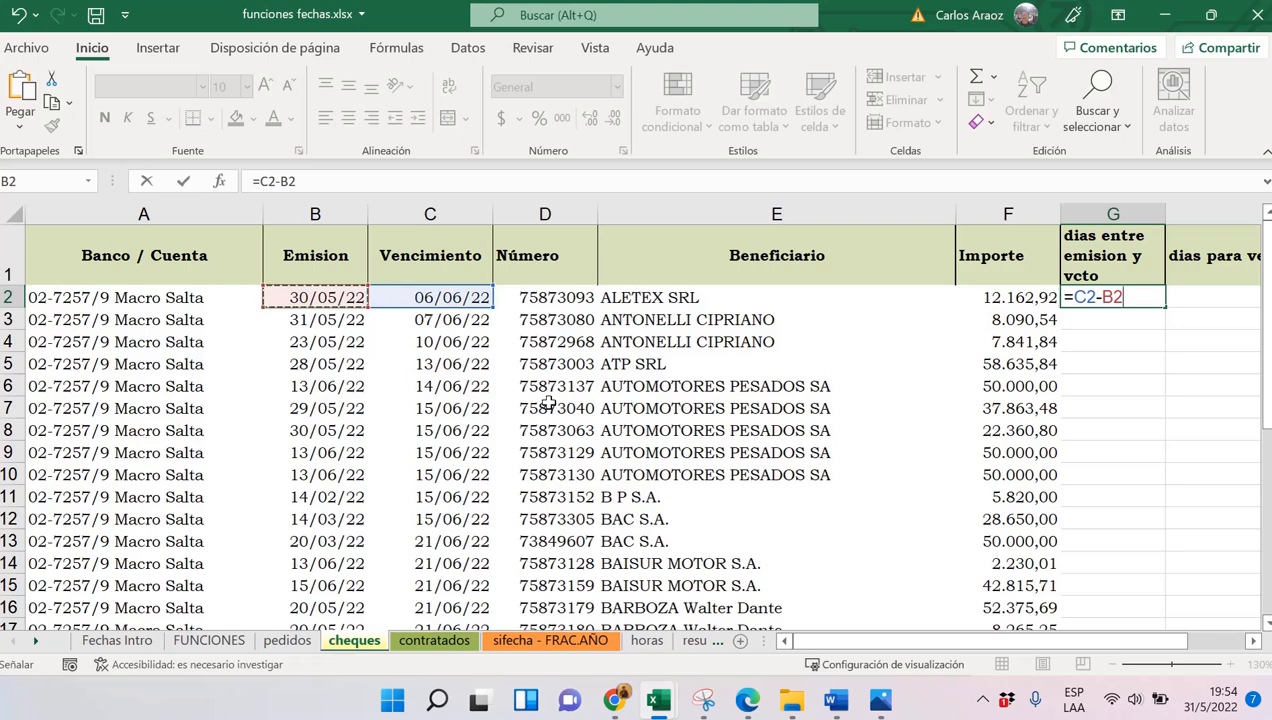
{"action": "key", "text": "Return"}
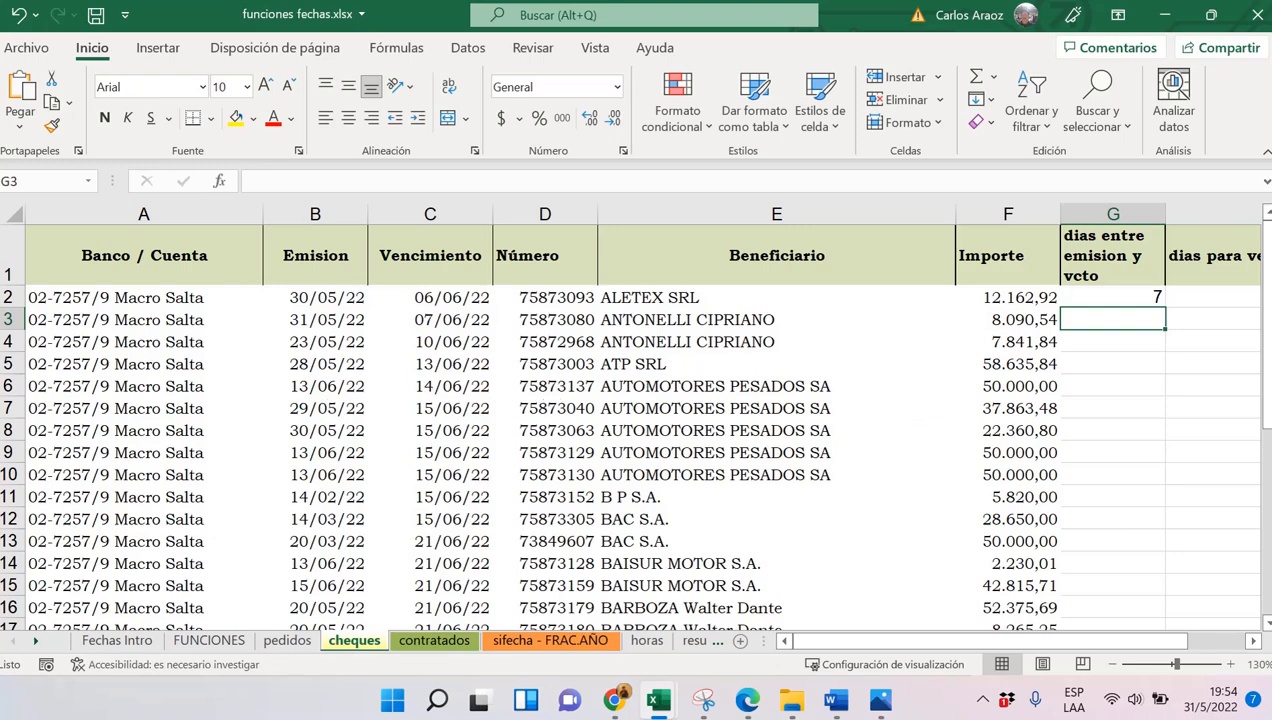
{"action": "left_click", "coordinate": [1117, 297]}
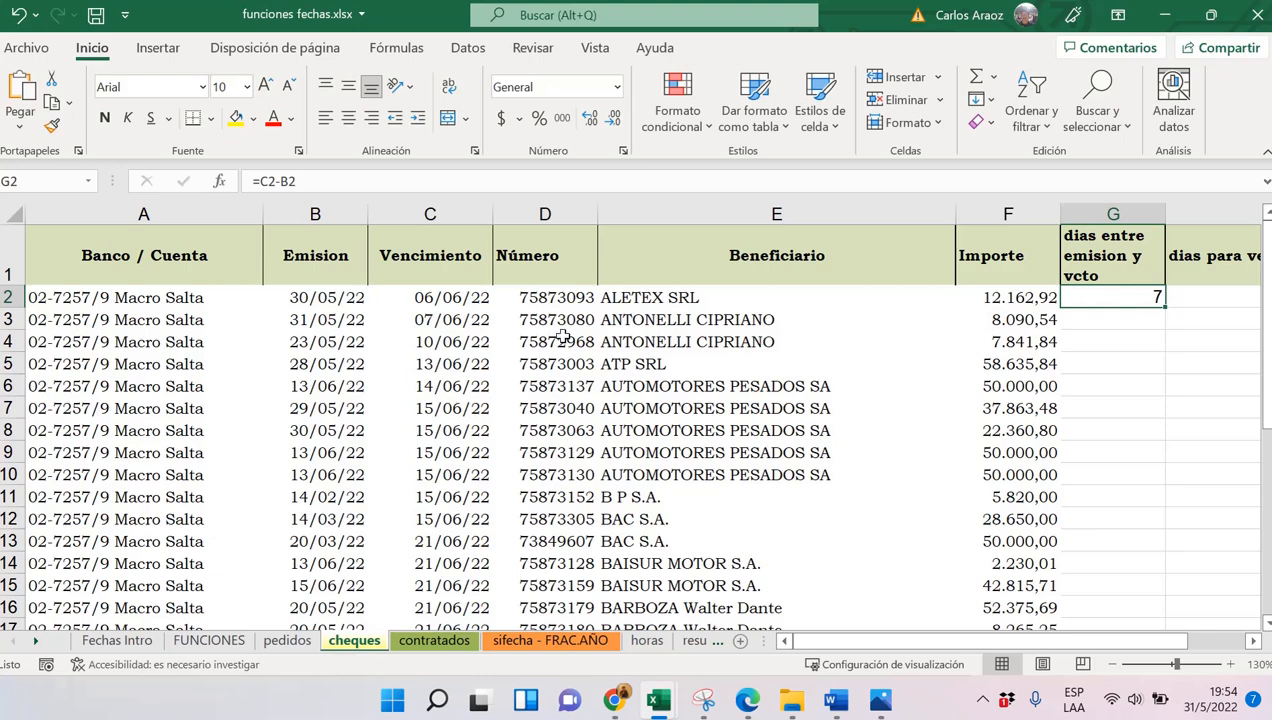
{"action": "double_click", "coordinate": [1164, 310]}
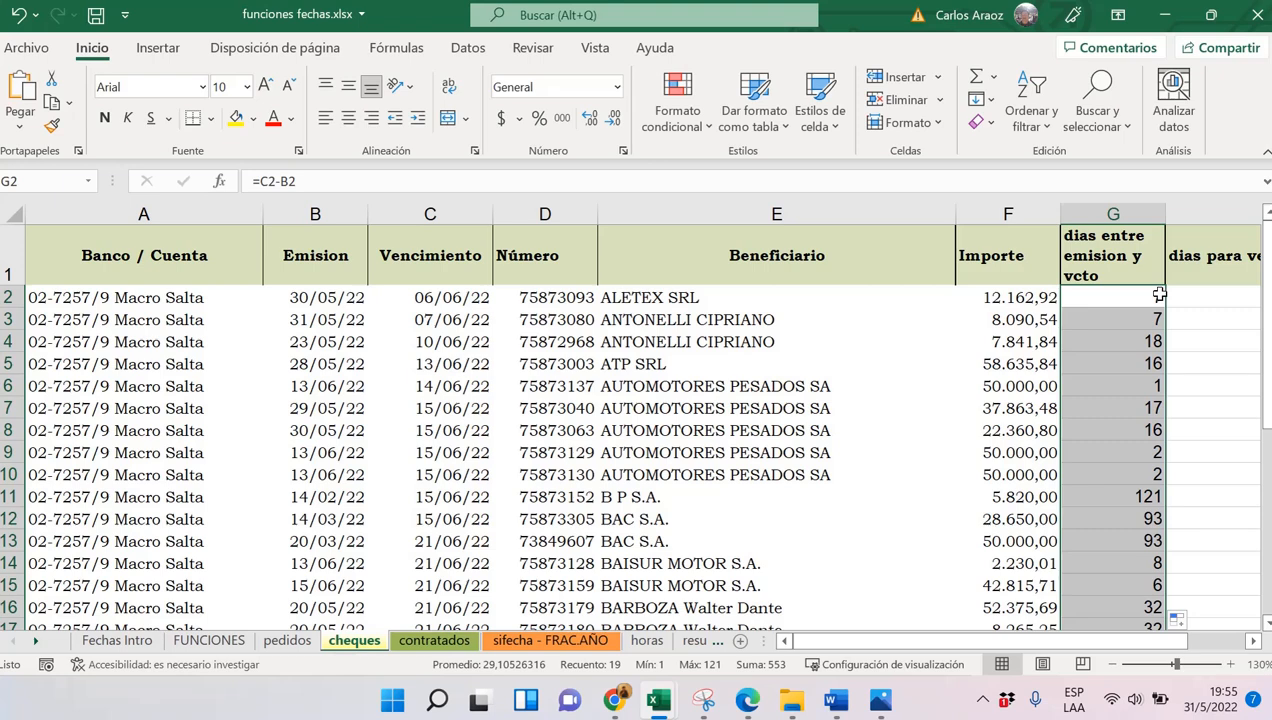
{"action": "scroll", "coordinate": [1143, 481], "scroll_direction": "down", "scroll_amount": 1}
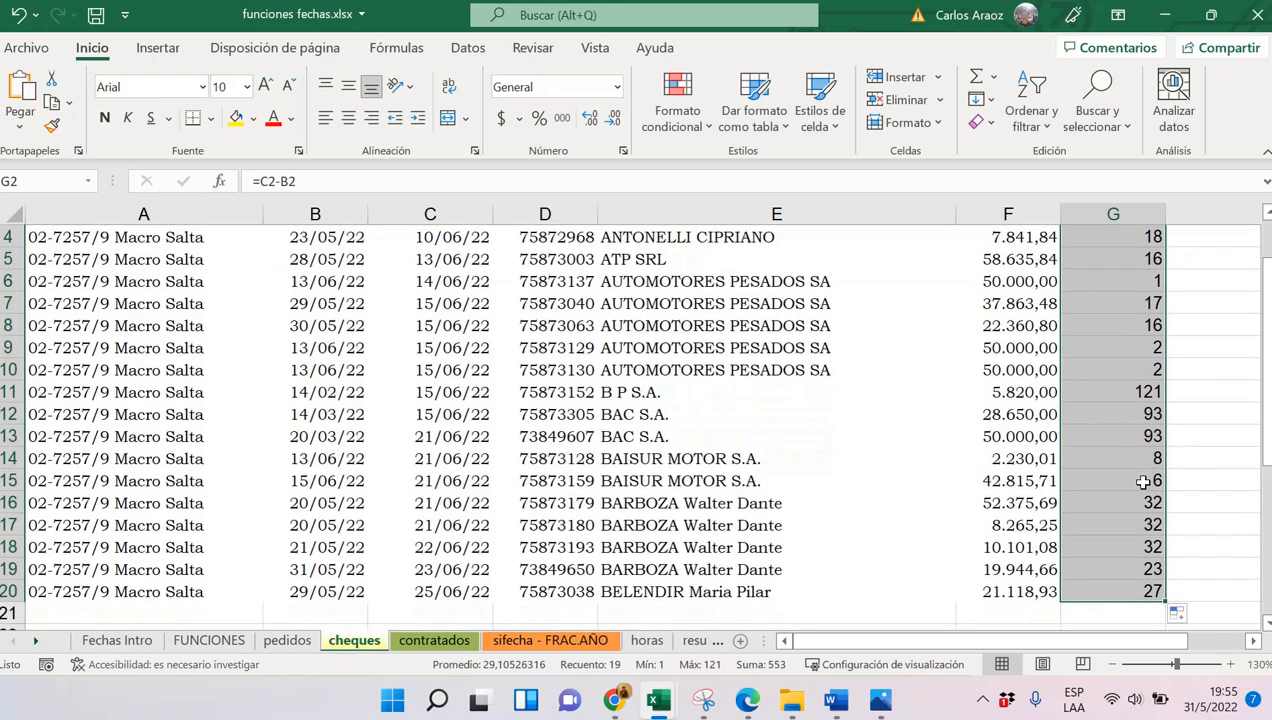
{"action": "scroll", "coordinate": [1143, 481], "scroll_direction": "down", "scroll_amount": 1}
{"action": "scroll", "coordinate": [1085, 548], "scroll_direction": "up", "scroll_amount": 2}
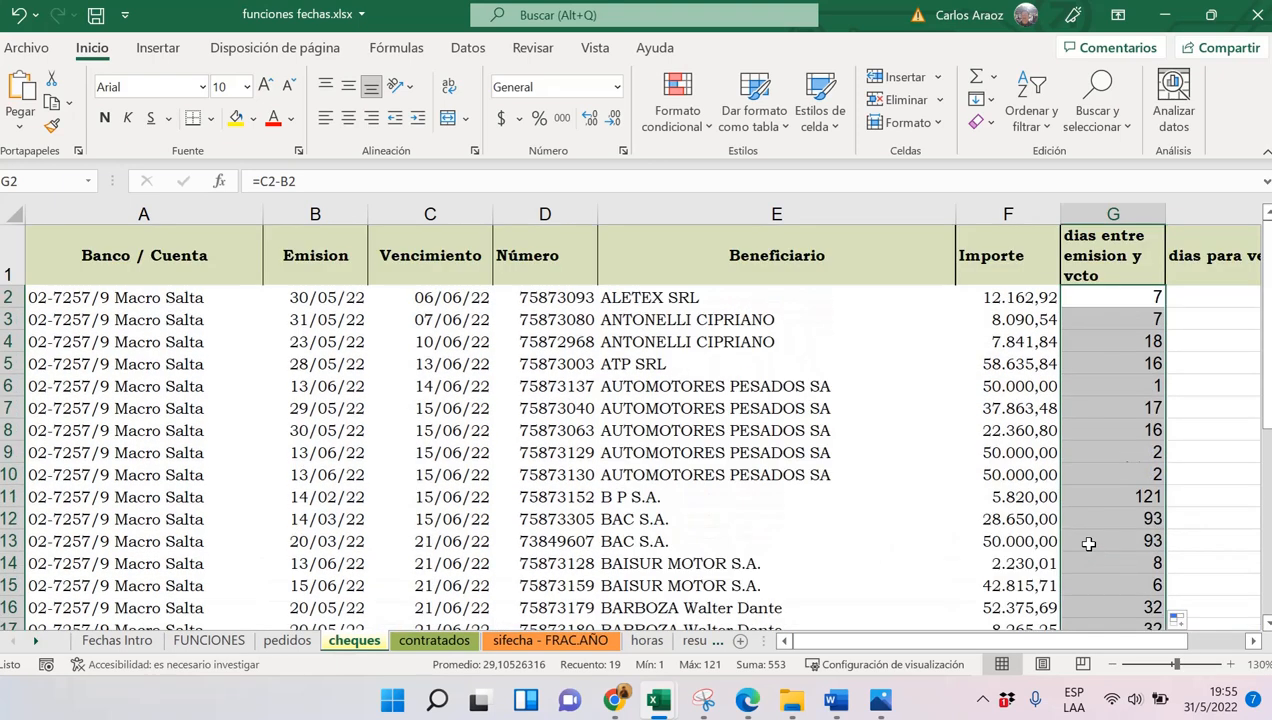
{"action": "left_click", "coordinate": [1148, 304]}
{"action": "left_click_drag", "start_coordinate": [1164, 308], "coordinate": [1171, 593]}
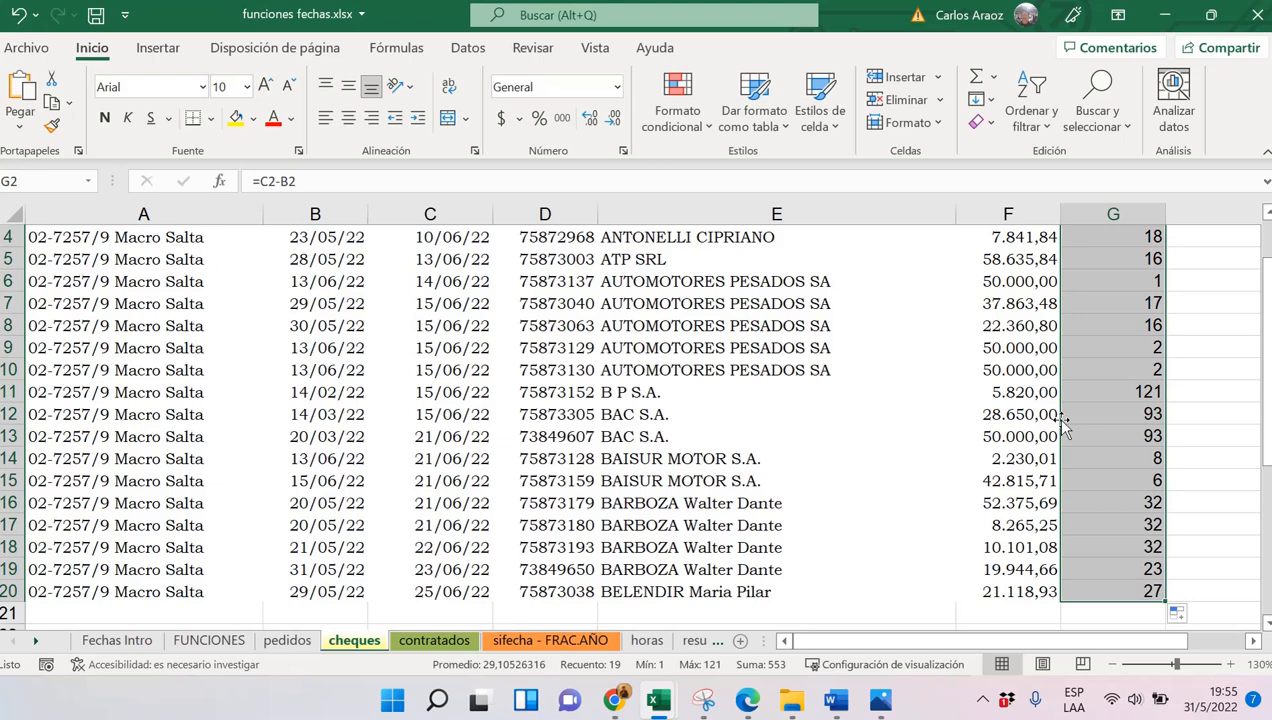
{"action": "scroll", "coordinate": [1096, 344], "scroll_direction": "up", "scroll_amount": 1}
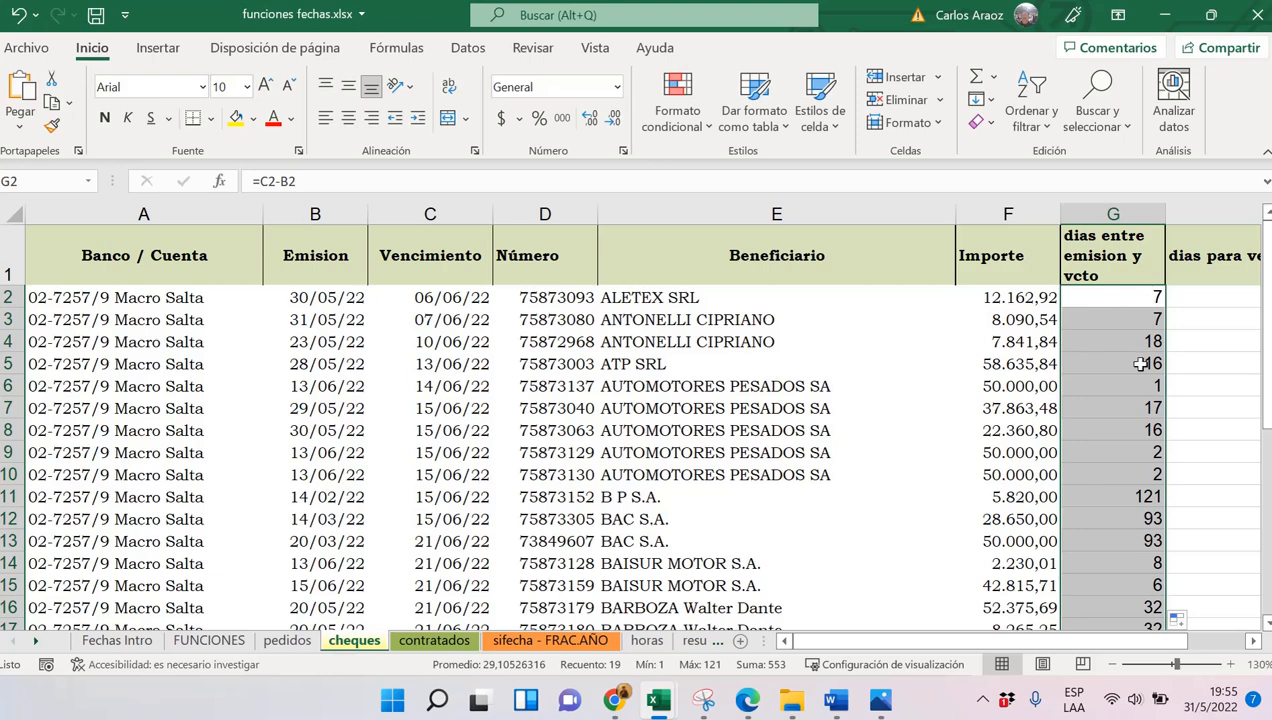
{"action": "left_click", "coordinate": [1135, 301]}
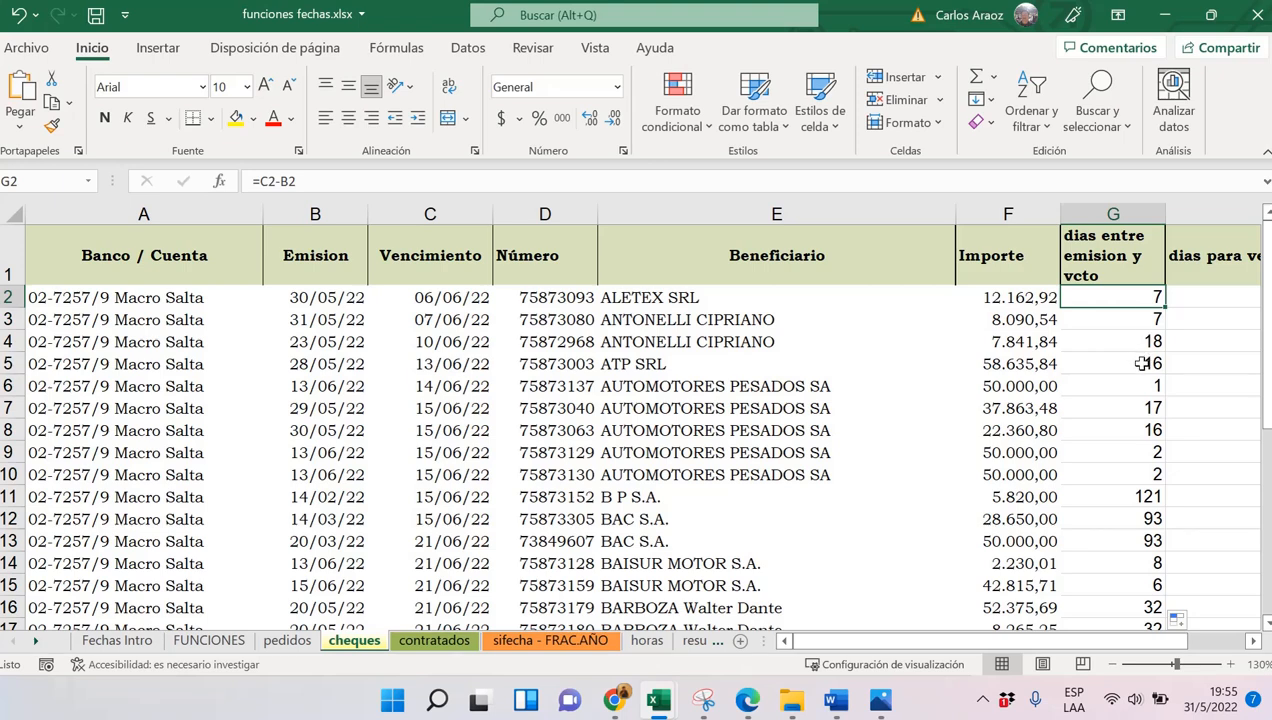
{"action": "left_click", "coordinate": [1252, 640]}
Enter =C2-HOY() in H2 to compute days remaining until the C2 due date
{"action": "left_click", "coordinate": [999, 299]}
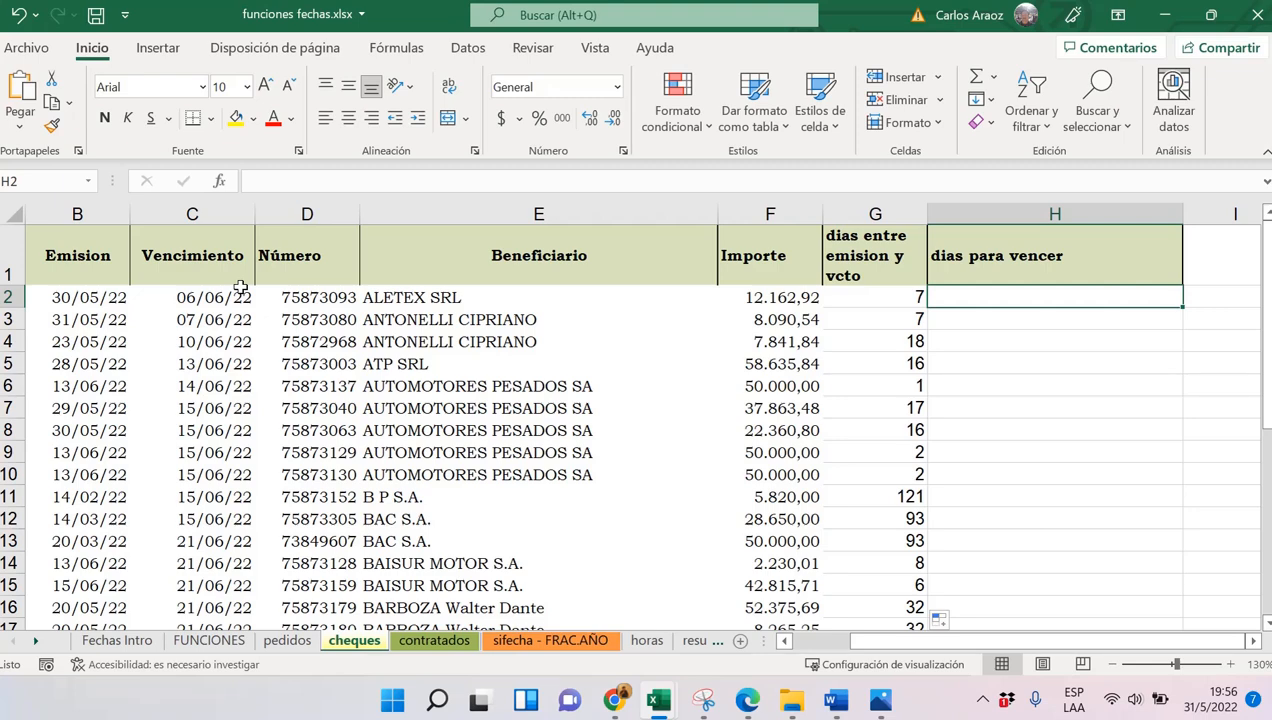
{"action": "type", "text": "="}
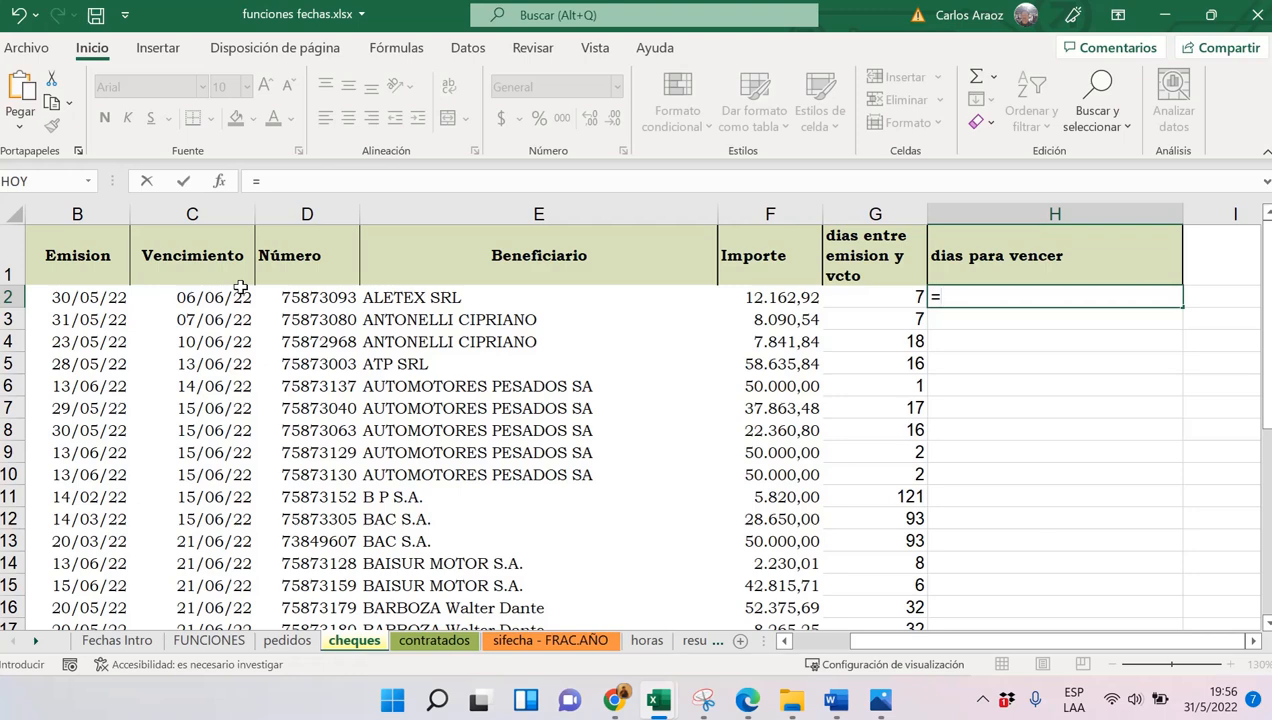
{"action": "left_click", "coordinate": [222, 297]}
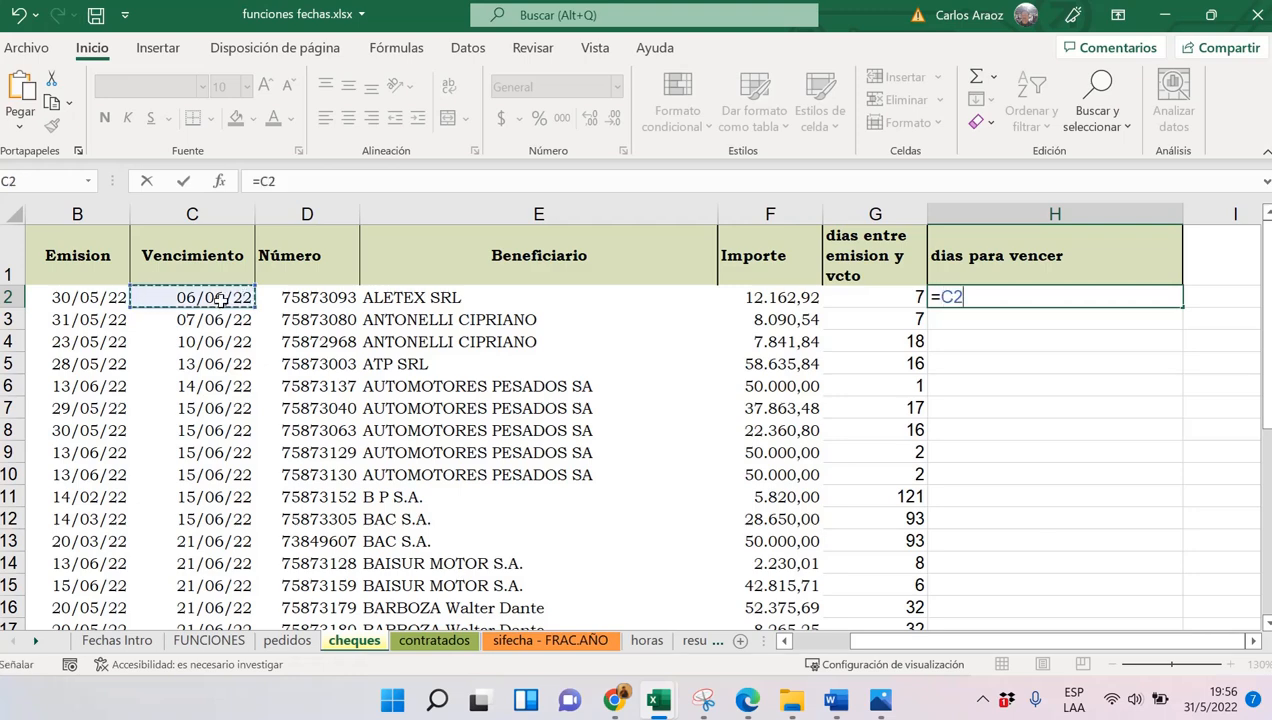
{"action": "type", "text": "-hoy"}
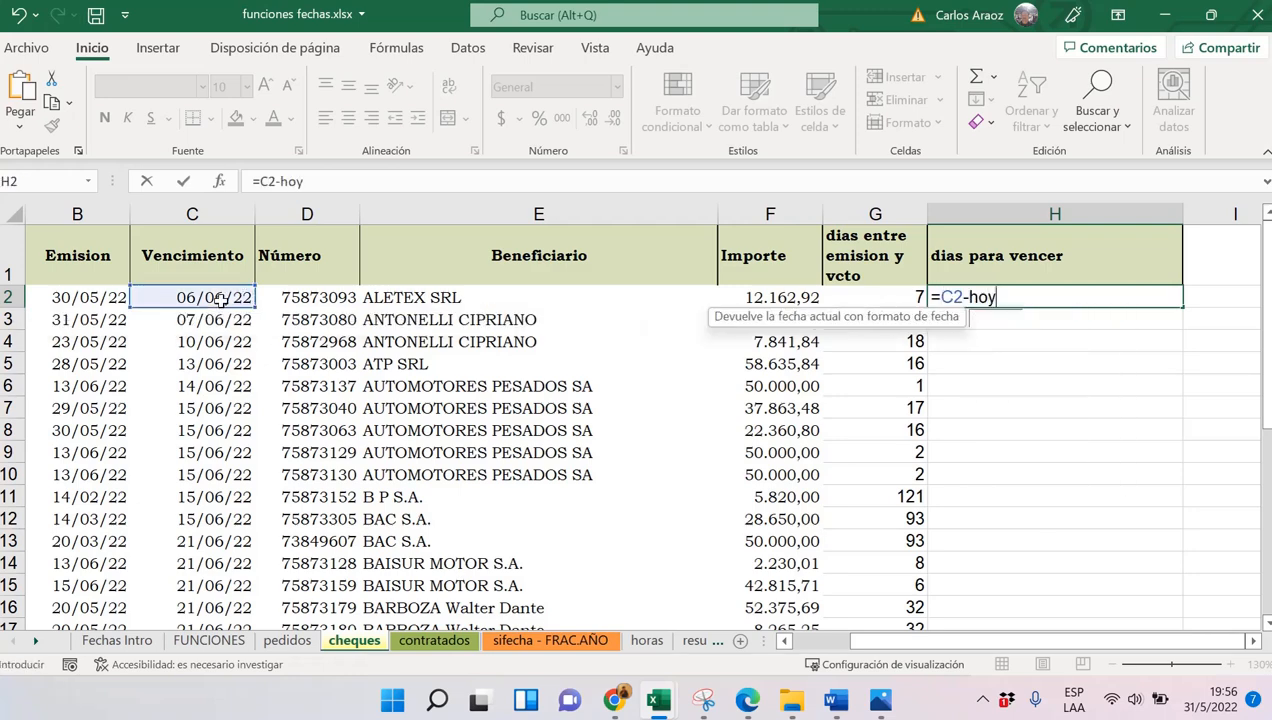
{"action": "type", "text": "()"}
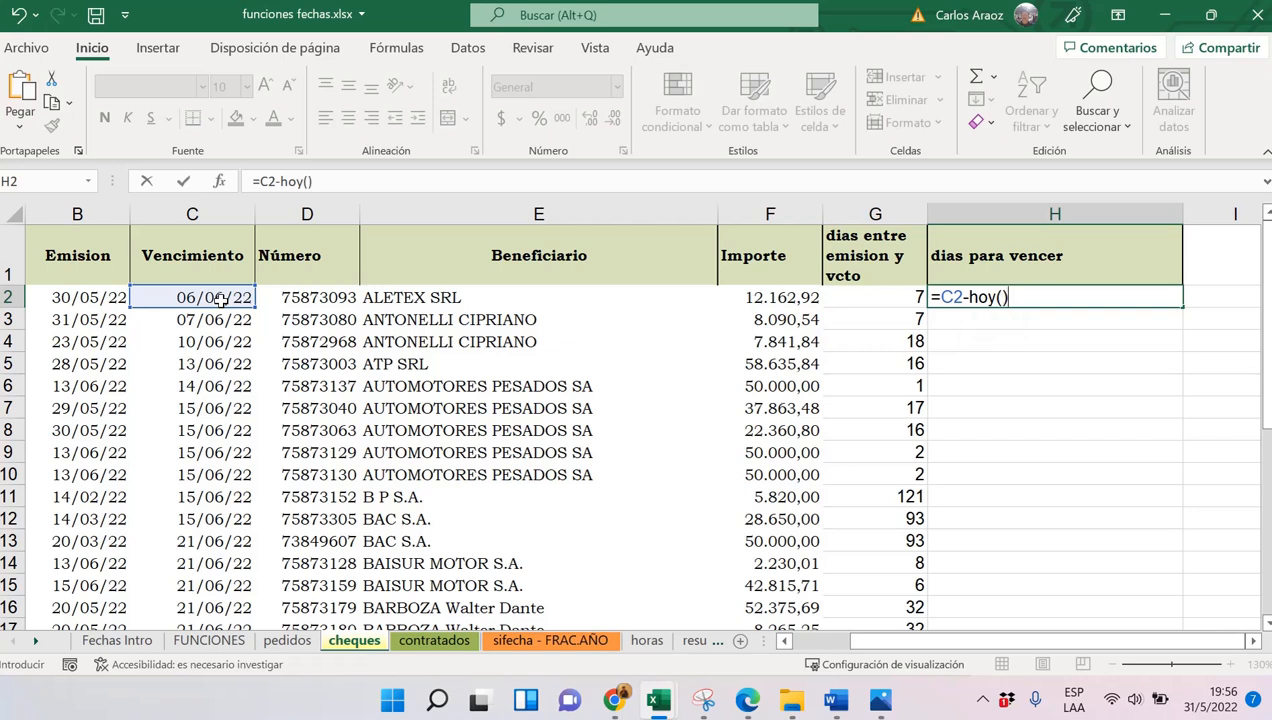
{"action": "left_click_drag", "start_coordinate": [388, 178], "coordinate": [226, 178]}
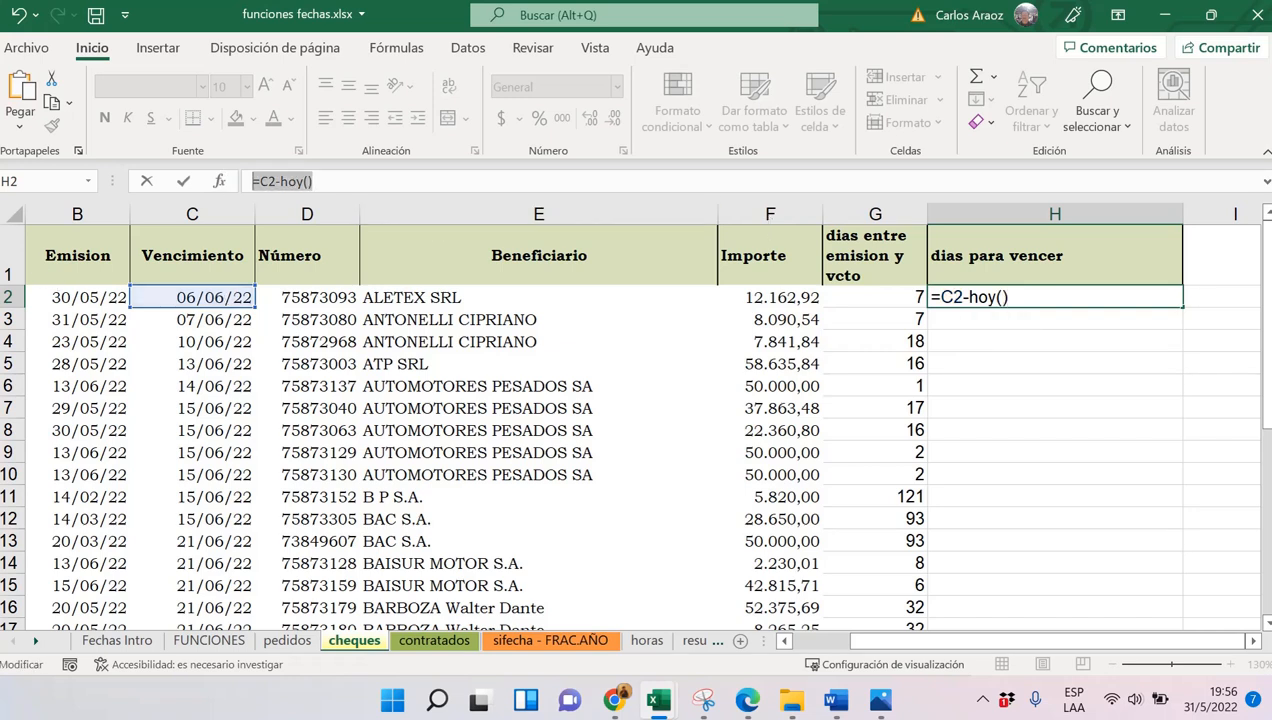
{"action": "key", "text": "alt+Tab"}
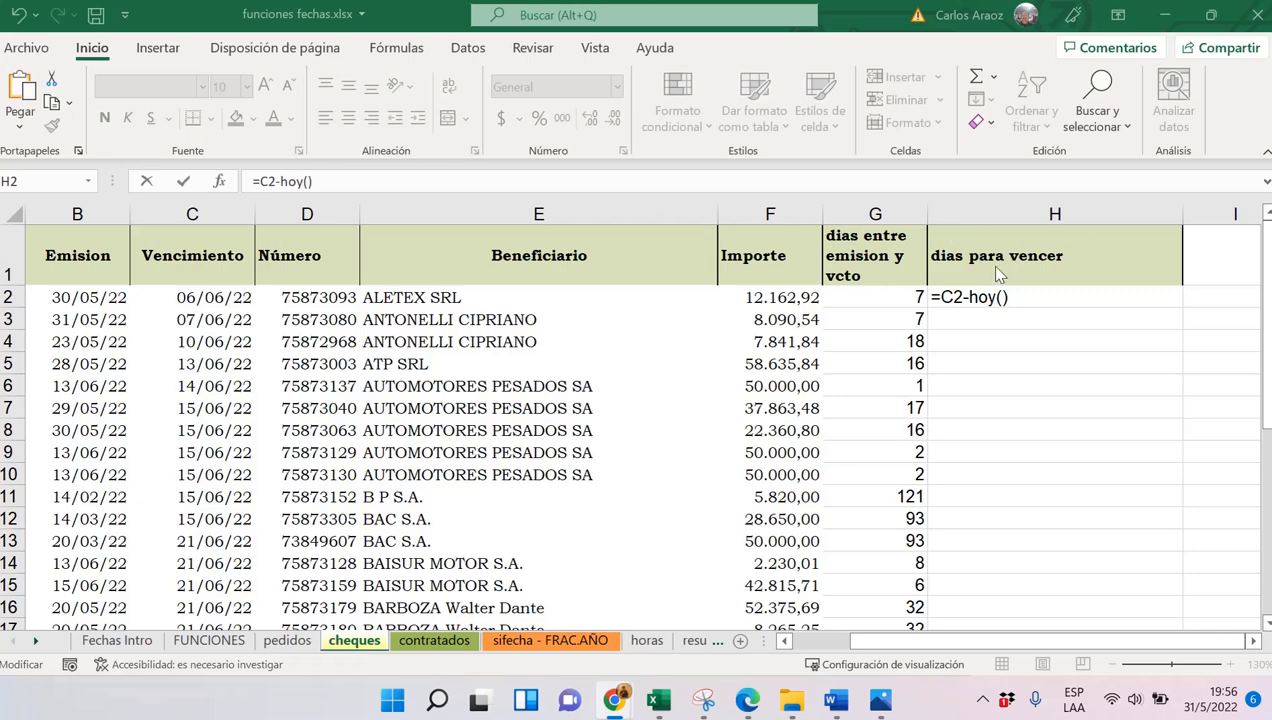
{"action": "key", "text": "Return"}
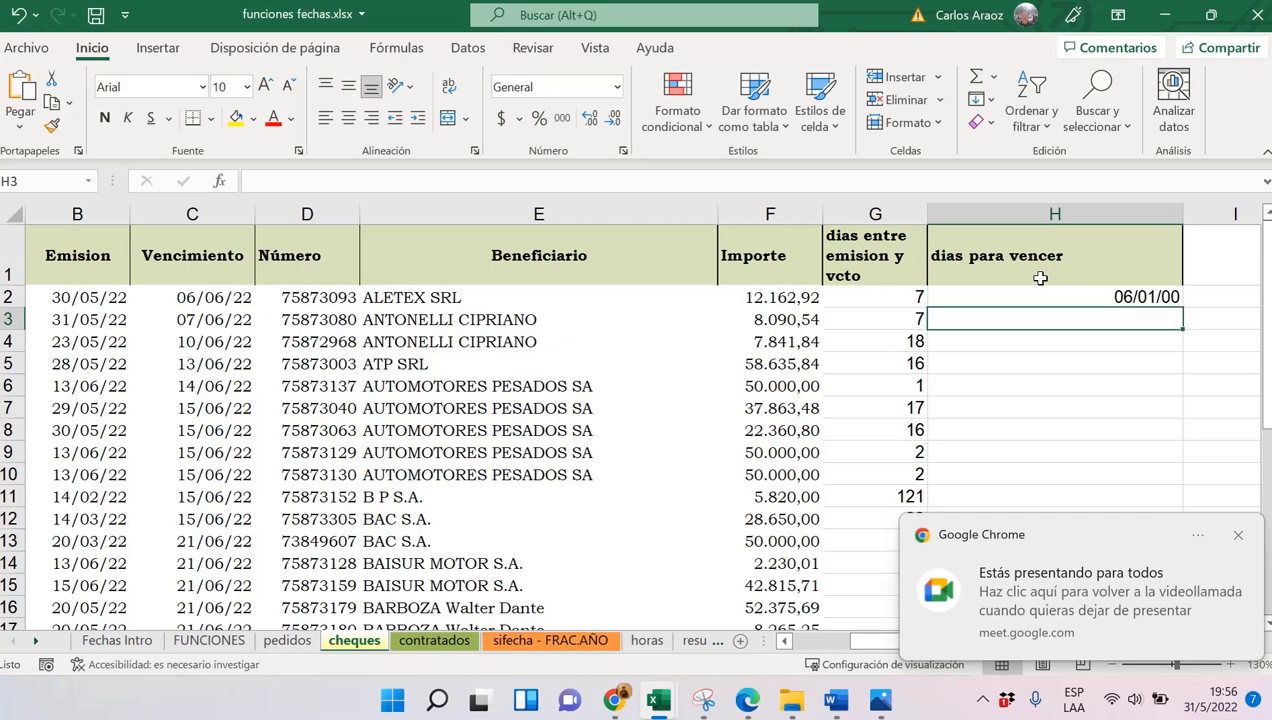
Format H2 as General and fill the days-to-due formula down column H
{"action": "left_click", "coordinate": [1050, 294]}
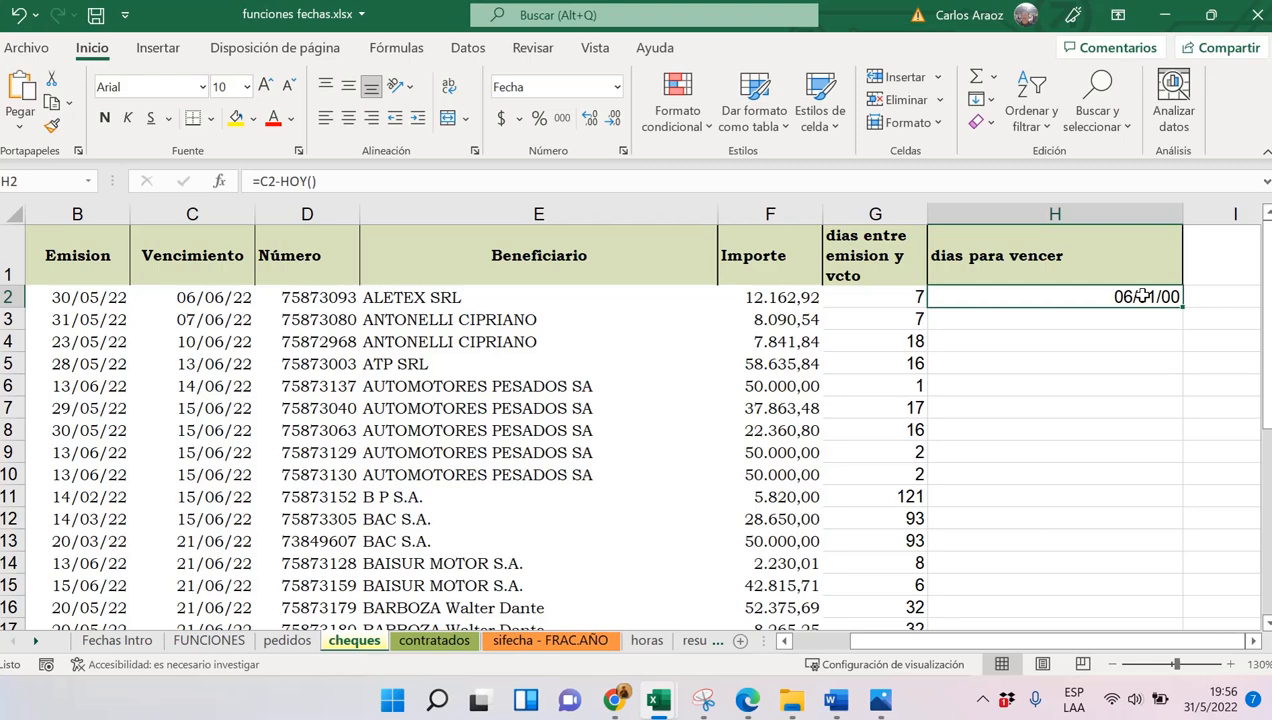
{"action": "left_click", "coordinate": [617, 87]}
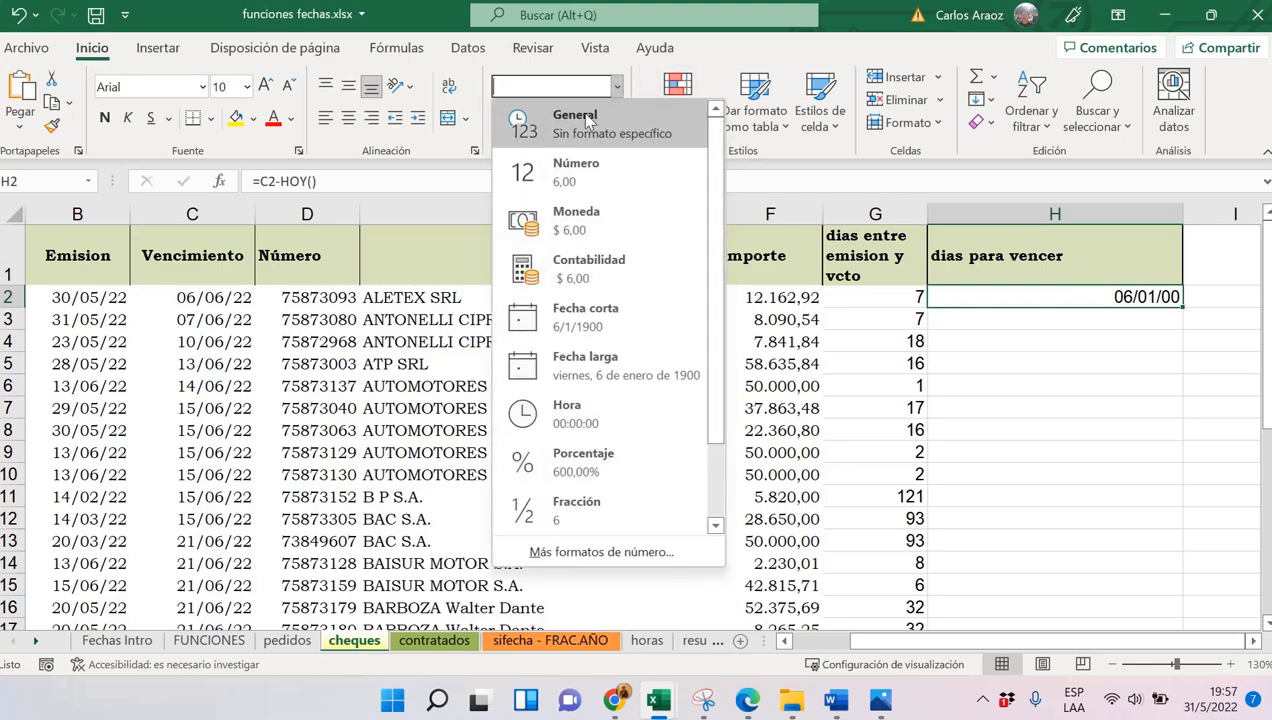
{"action": "left_click", "coordinate": [598, 120]}
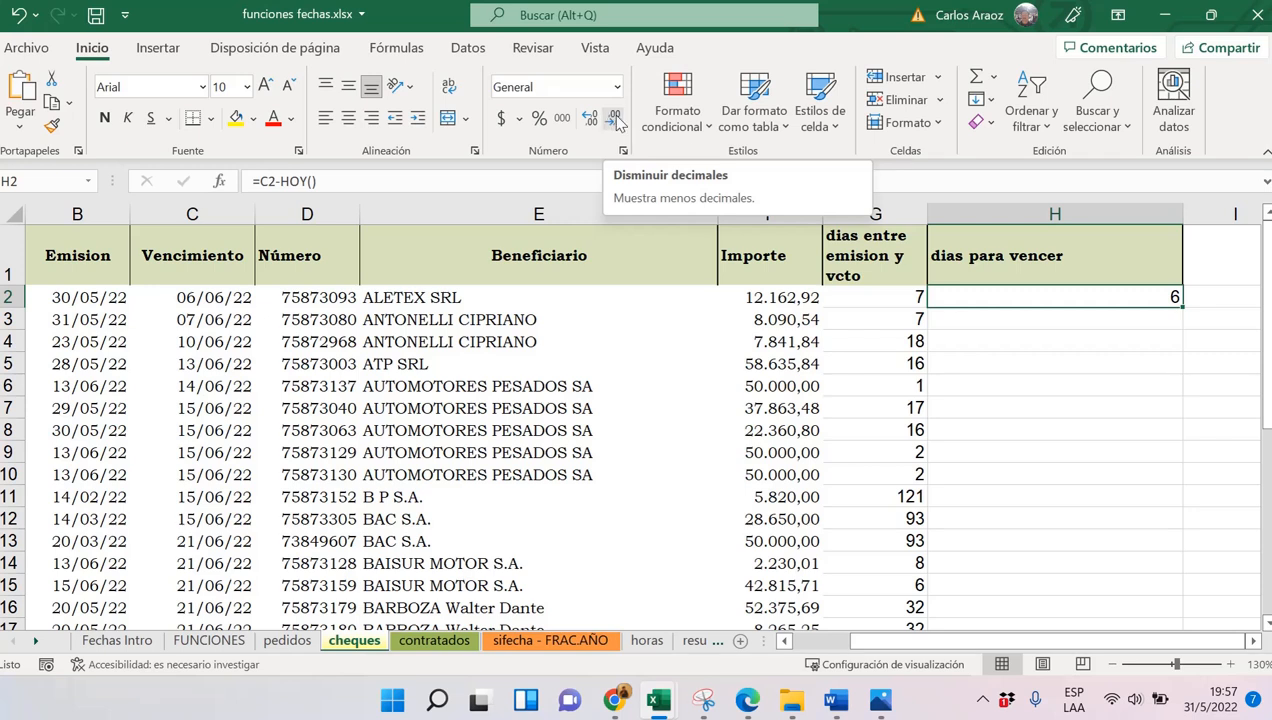
{"action": "double_click", "coordinate": [1180, 299]}
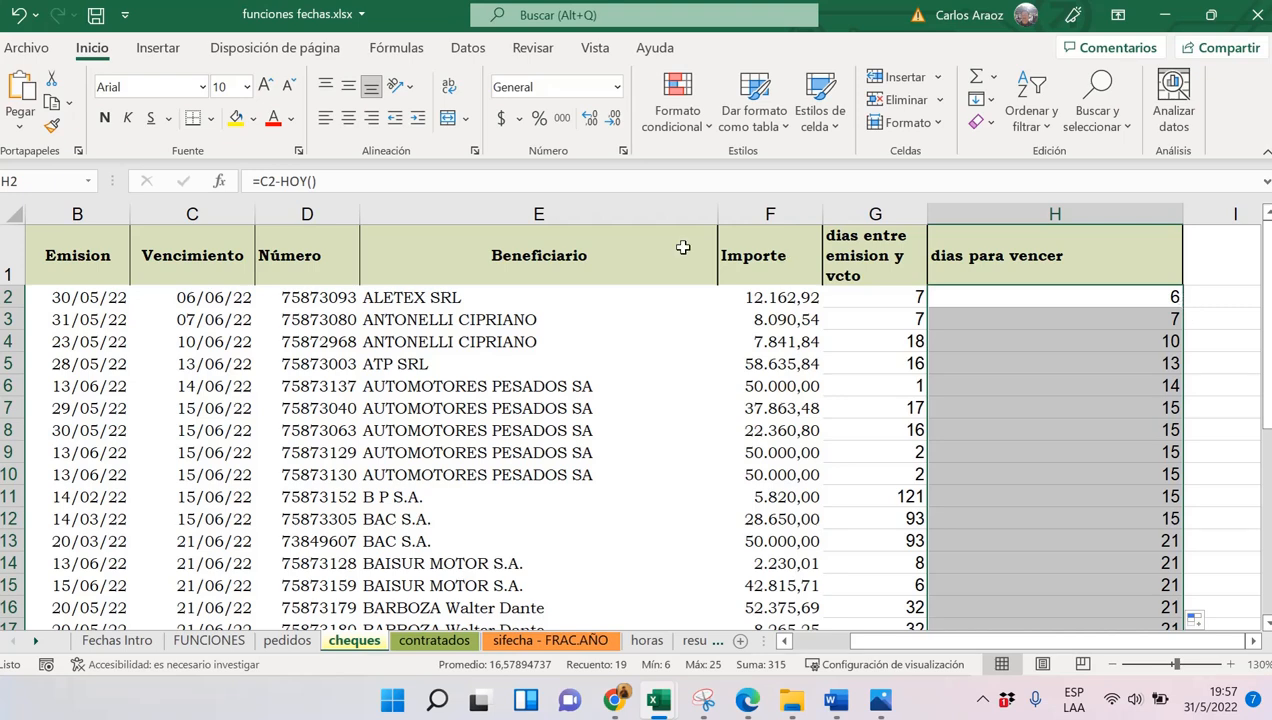
{"action": "left_click", "coordinate": [243, 297]}
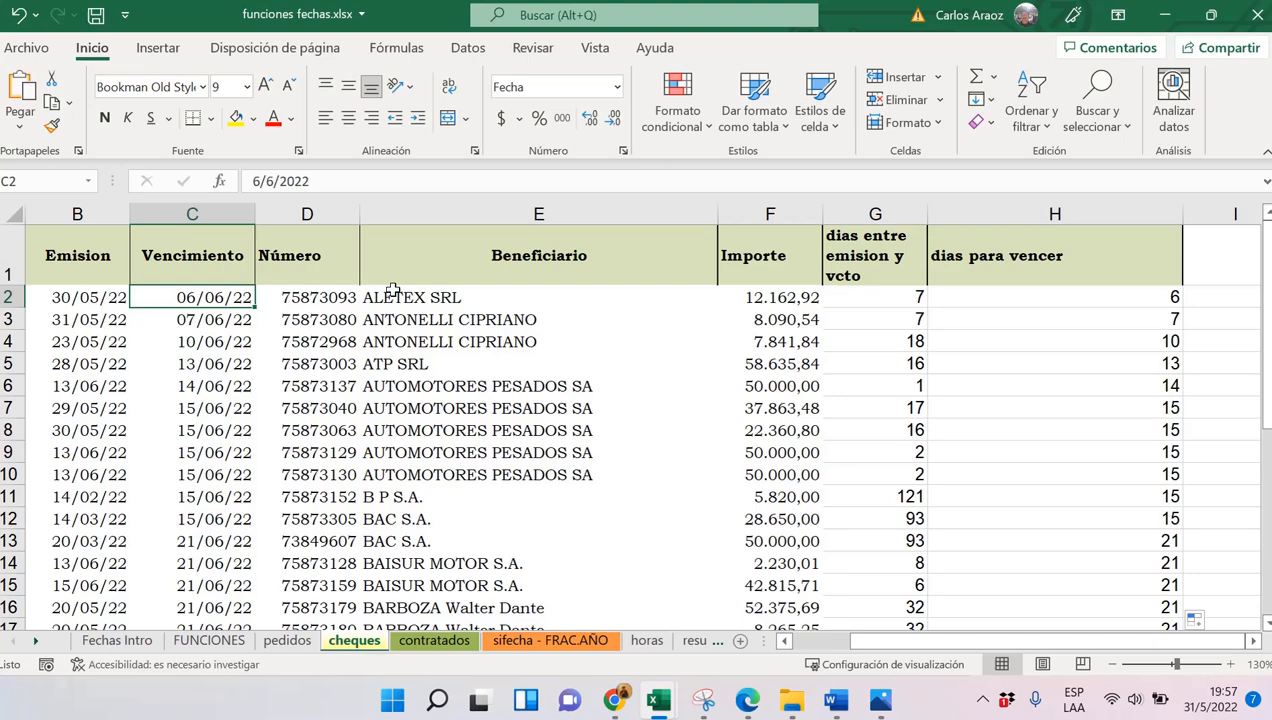
{"action": "left_click", "coordinate": [258, 181]}
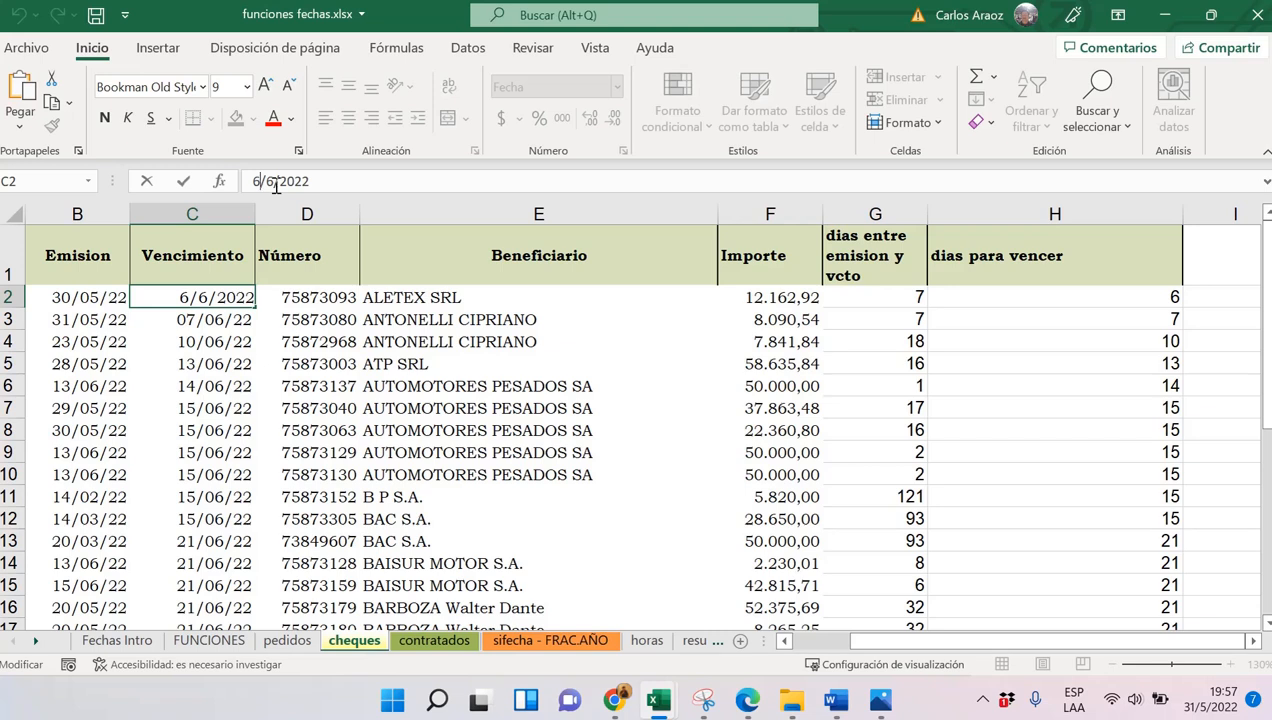
{"action": "key", "text": "Delete"}
{"action": "type", "text": "24"}
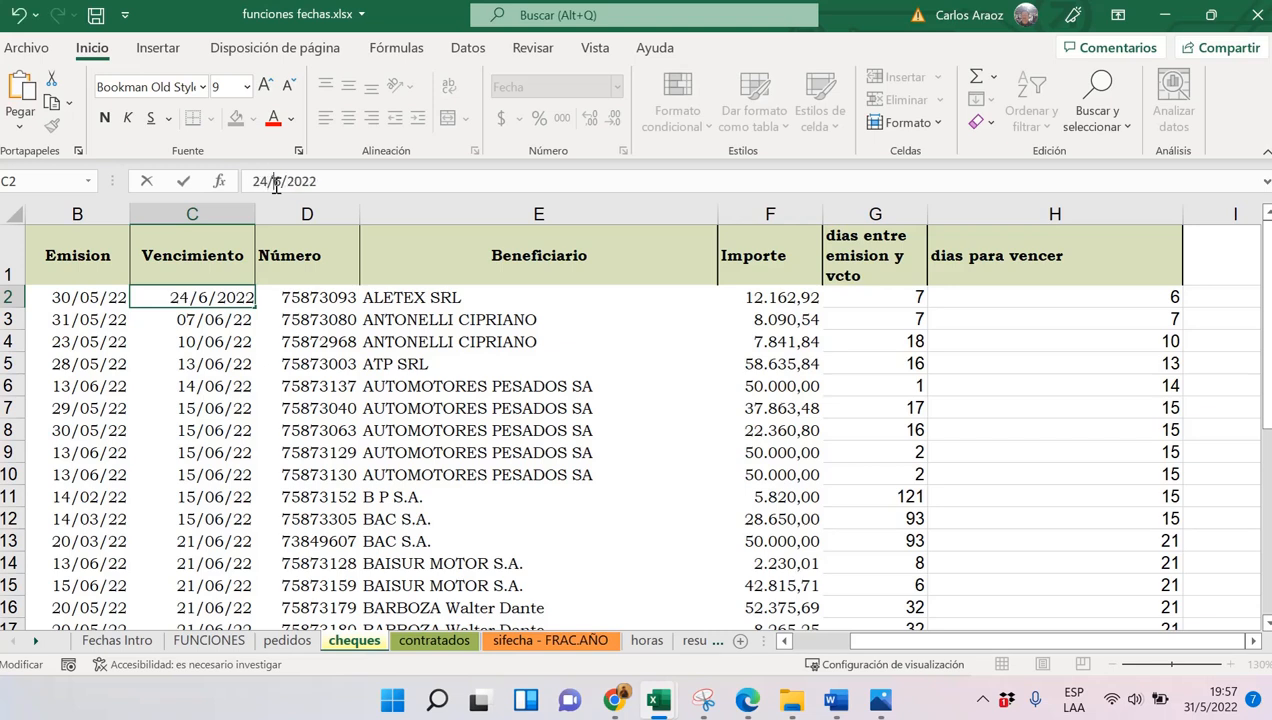
{"action": "key", "text": "BackSpace"}
{"action": "type", "text": "5"}
{"action": "key", "text": "Escape"}
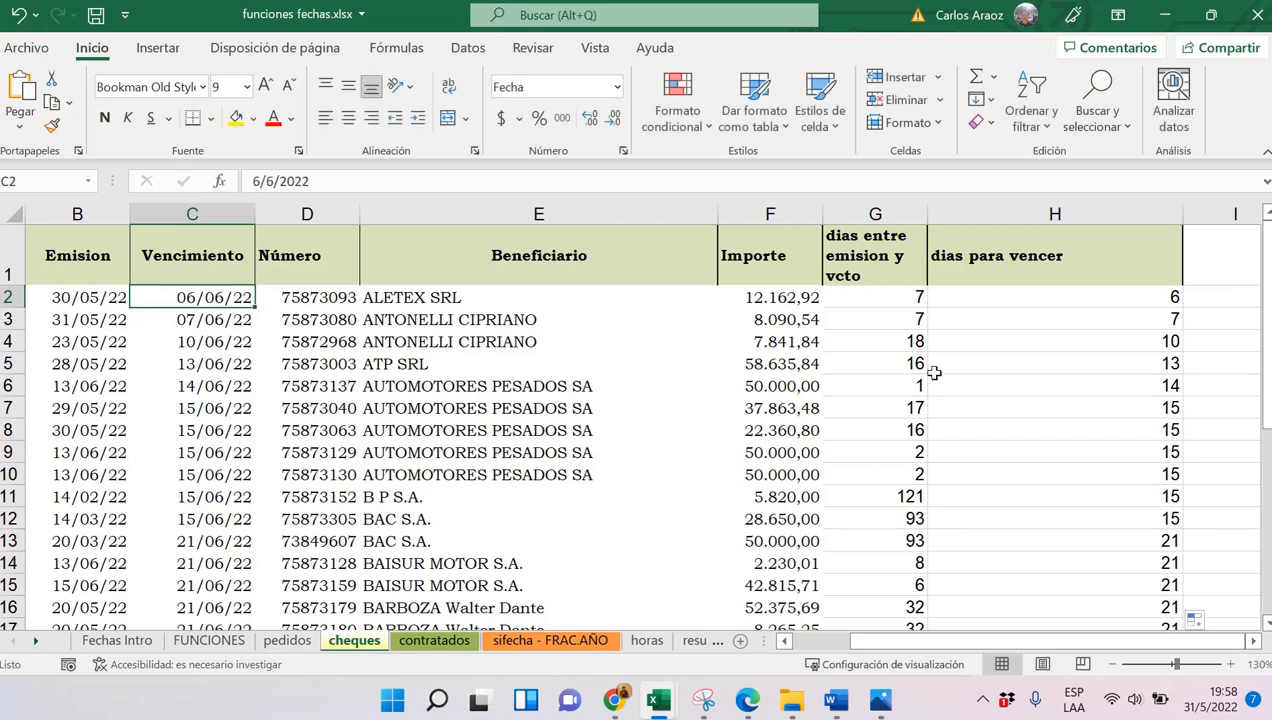
Try Short Date then General on H2, and fill the formula down column H
{"action": "left_click", "coordinate": [901, 302]}
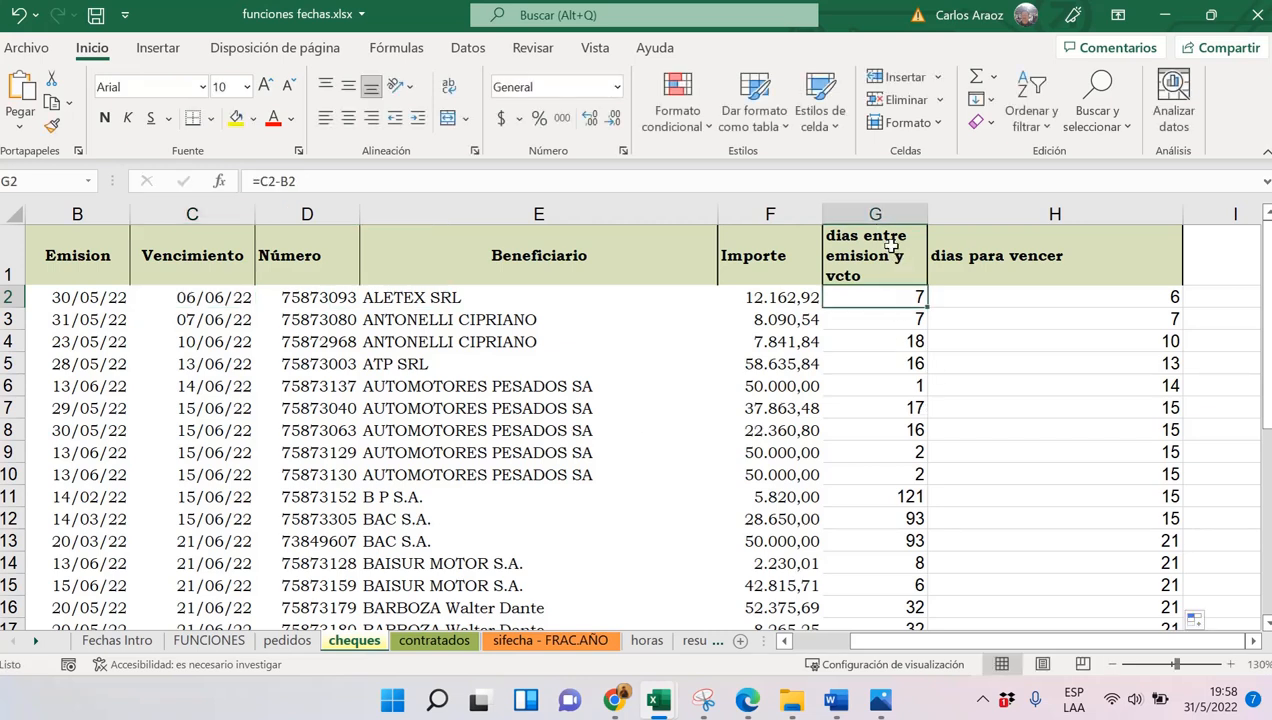
{"action": "left_click", "coordinate": [1154, 302]}
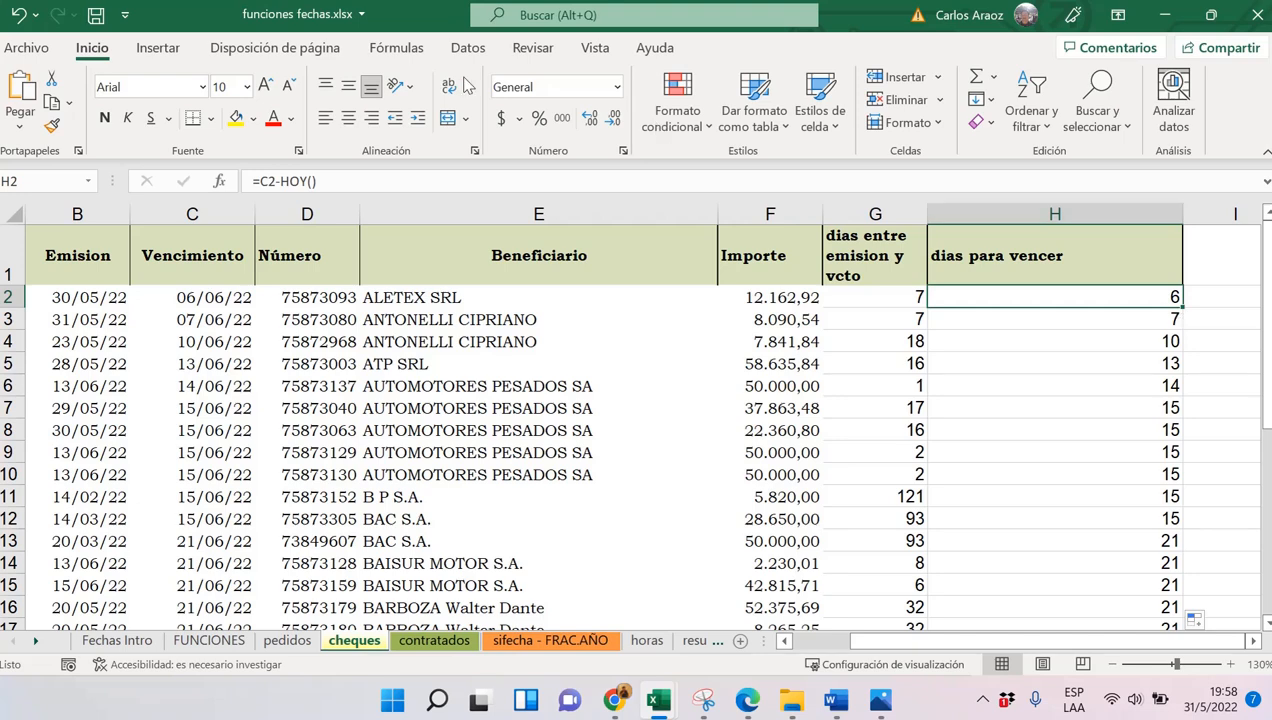
{"action": "left_click", "coordinate": [617, 88]}
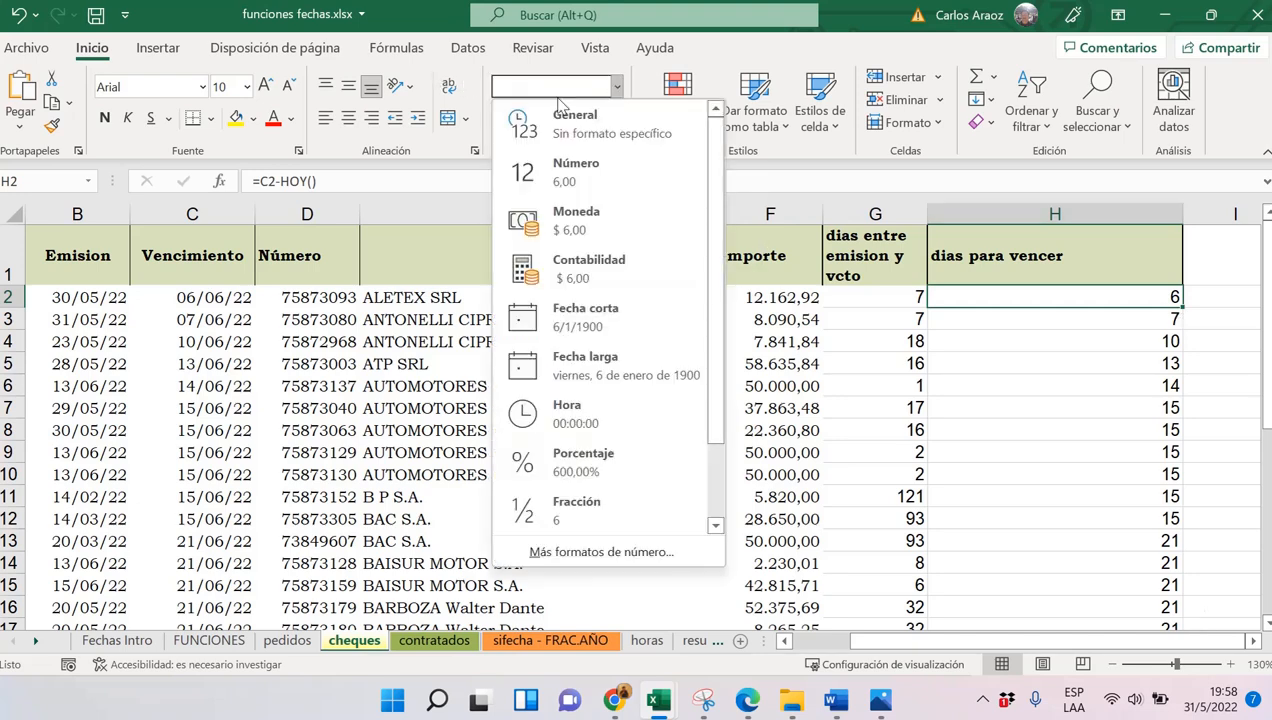
{"action": "left_click", "coordinate": [584, 326]}
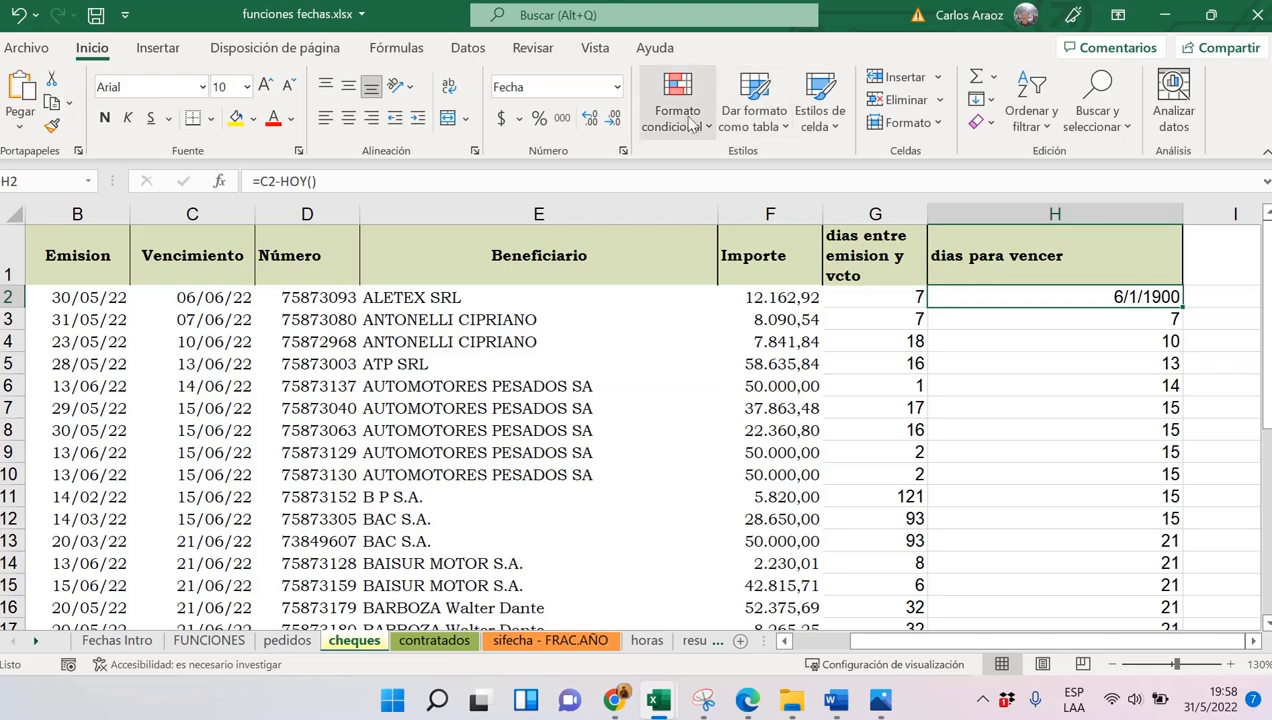
{"action": "left_click", "coordinate": [618, 88]}
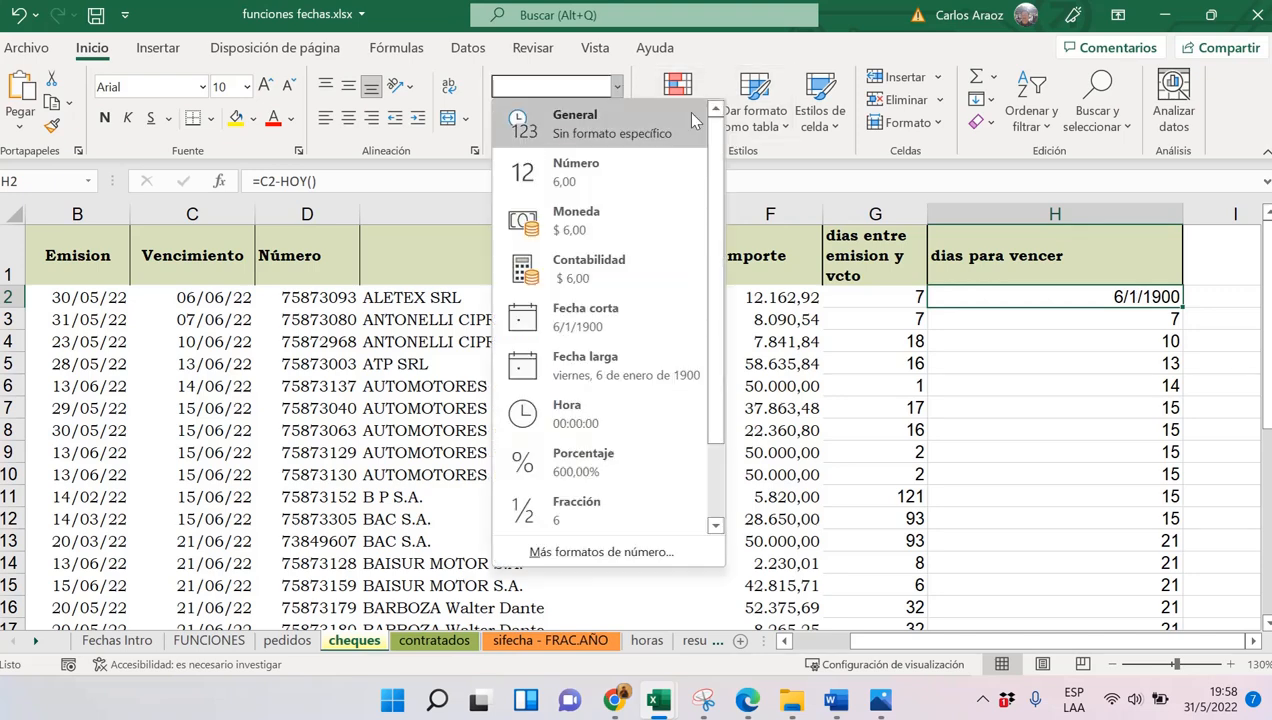
{"action": "left_click", "coordinate": [590, 123]}
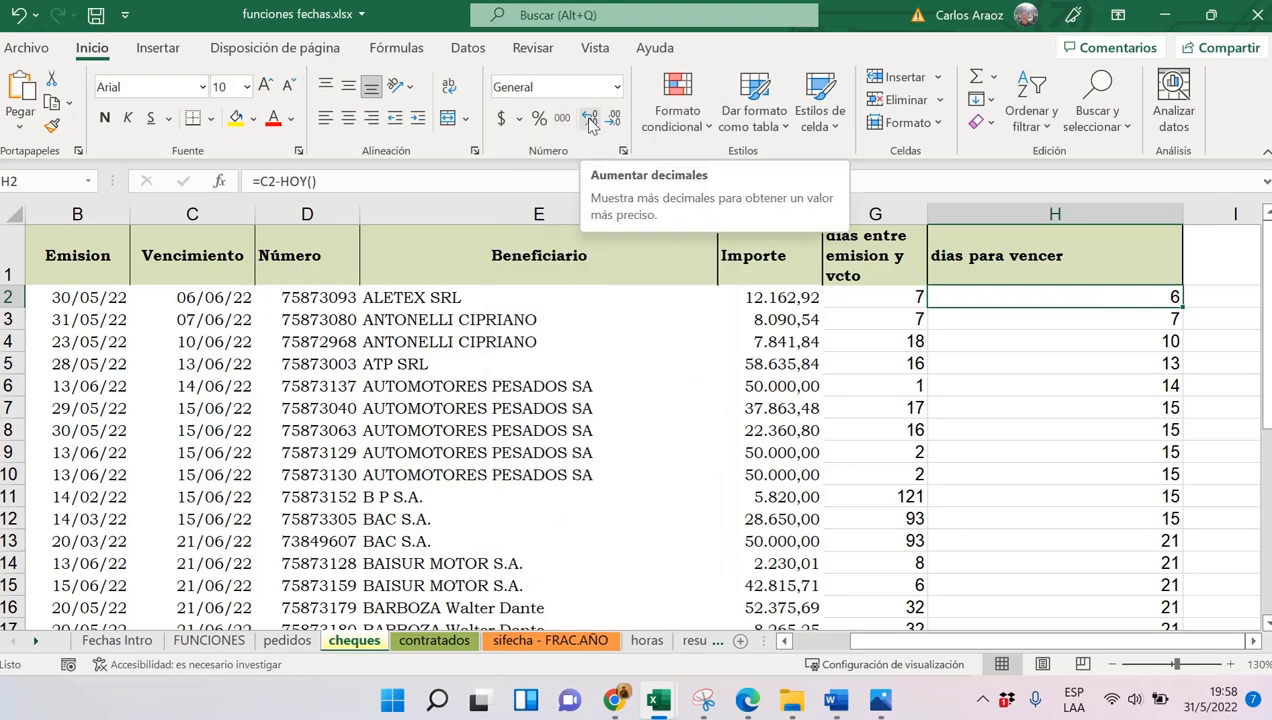
{"action": "double_click", "coordinate": [1180, 308]}
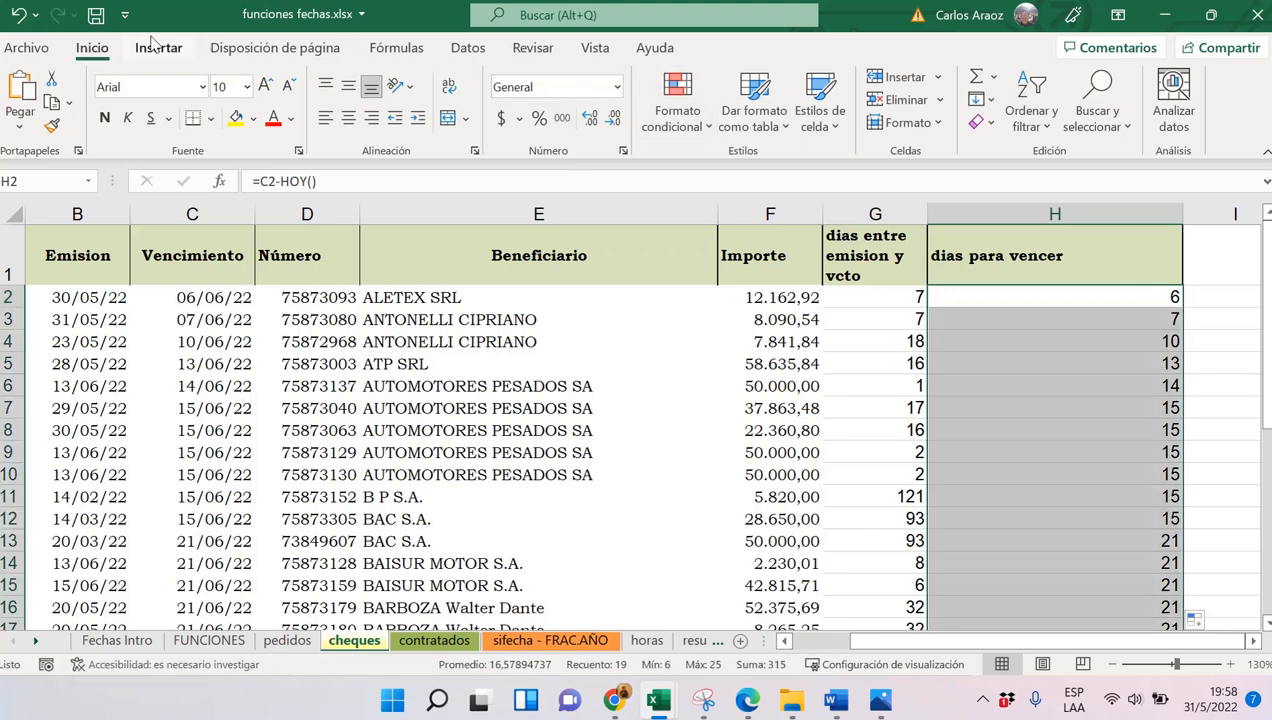
Apply General format to all column H results, then bring up the Meet call window
{"action": "left_click", "coordinate": [616, 88]}
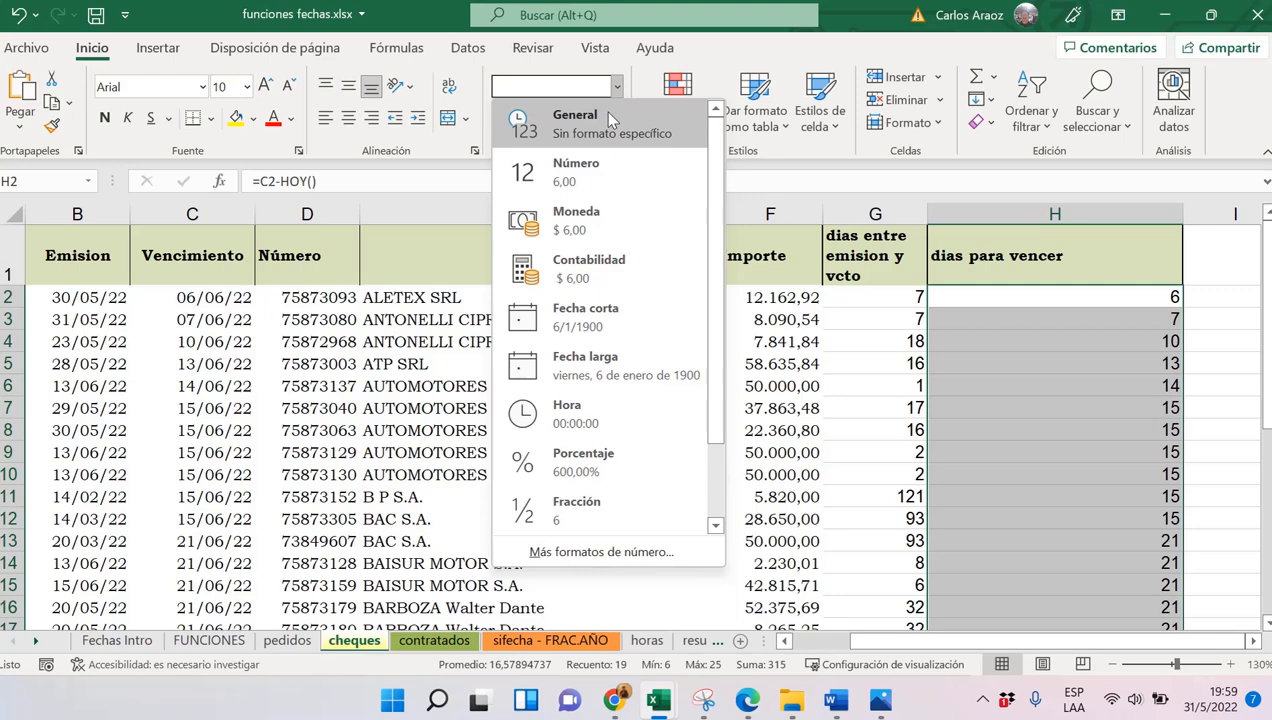
{"action": "left_click", "coordinate": [608, 119]}
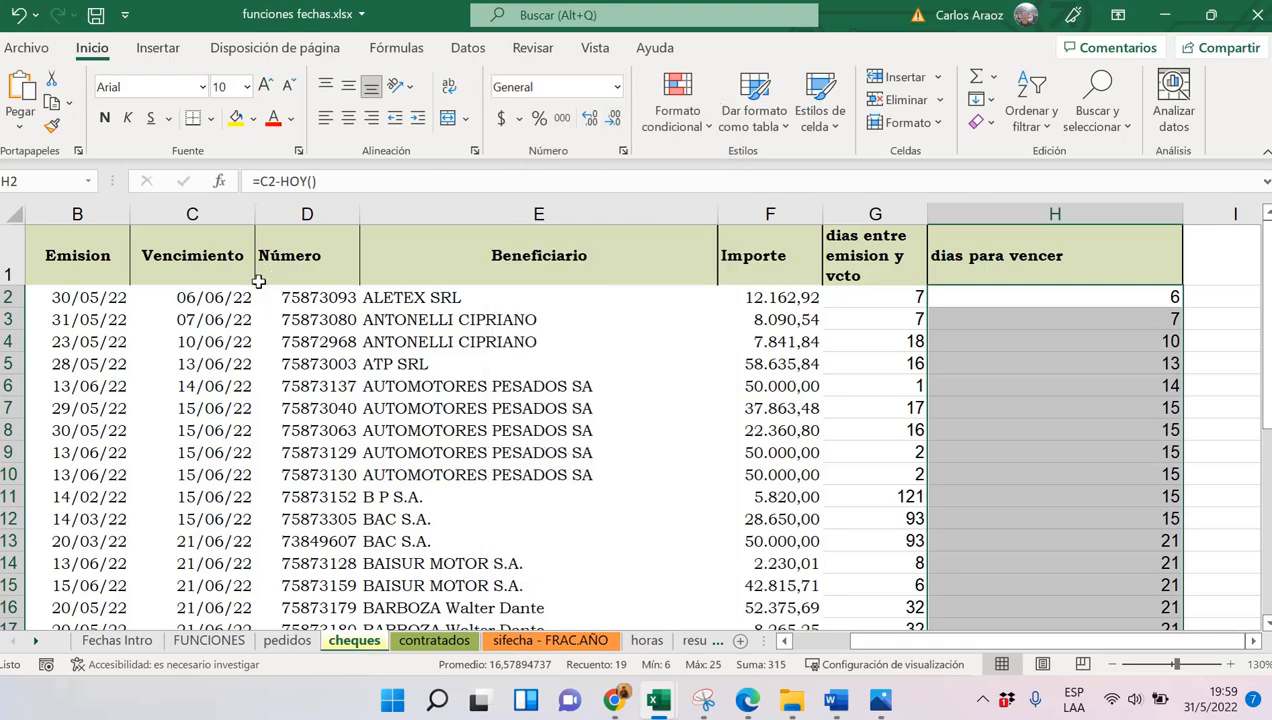
{"action": "left_click", "coordinate": [227, 295]}
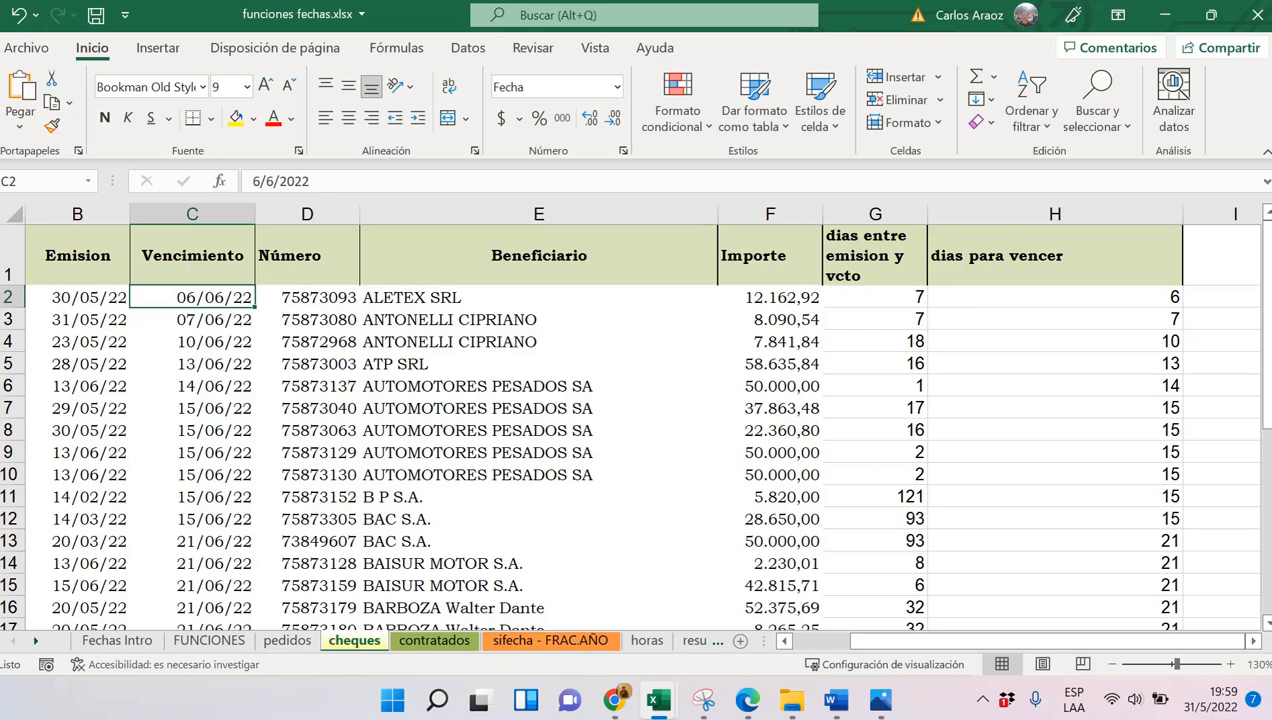
{"action": "left_click", "coordinate": [614, 700]}
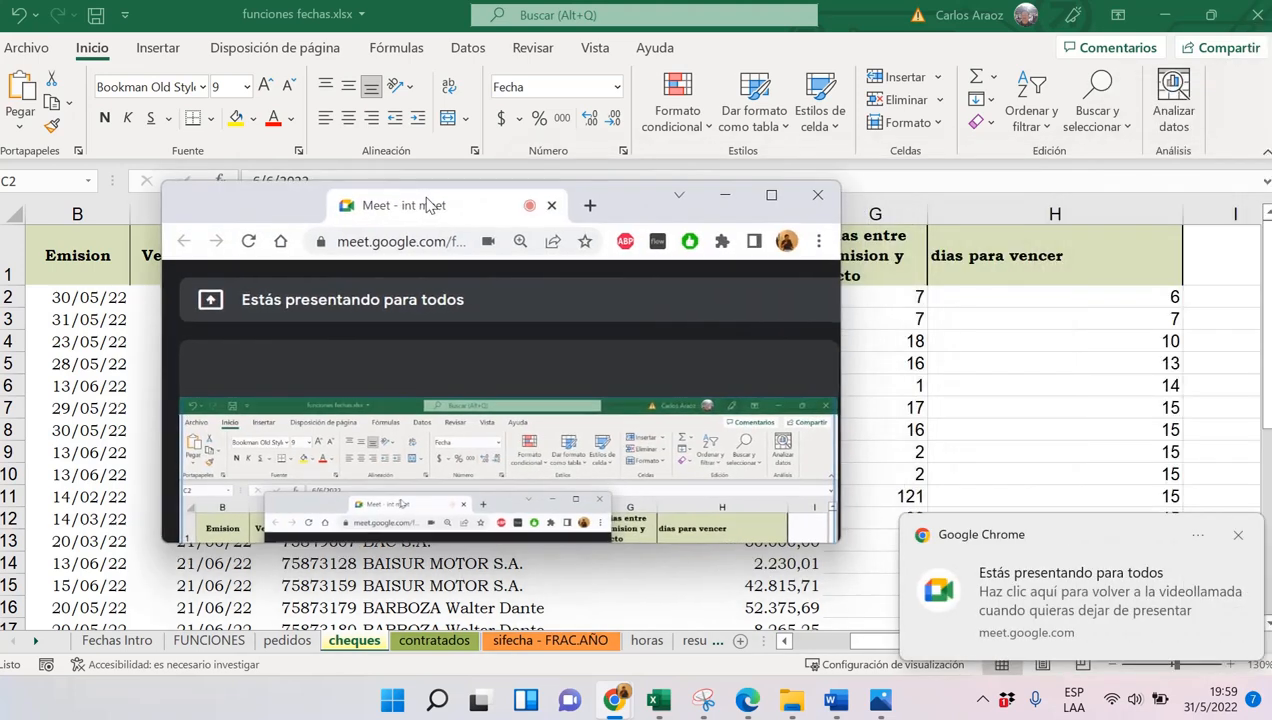
Highlight the =C2-hoy() formula in the Meet chat, then move Chrome aside to reveal Excel
{"action": "left_click", "coordinate": [775, 194]}
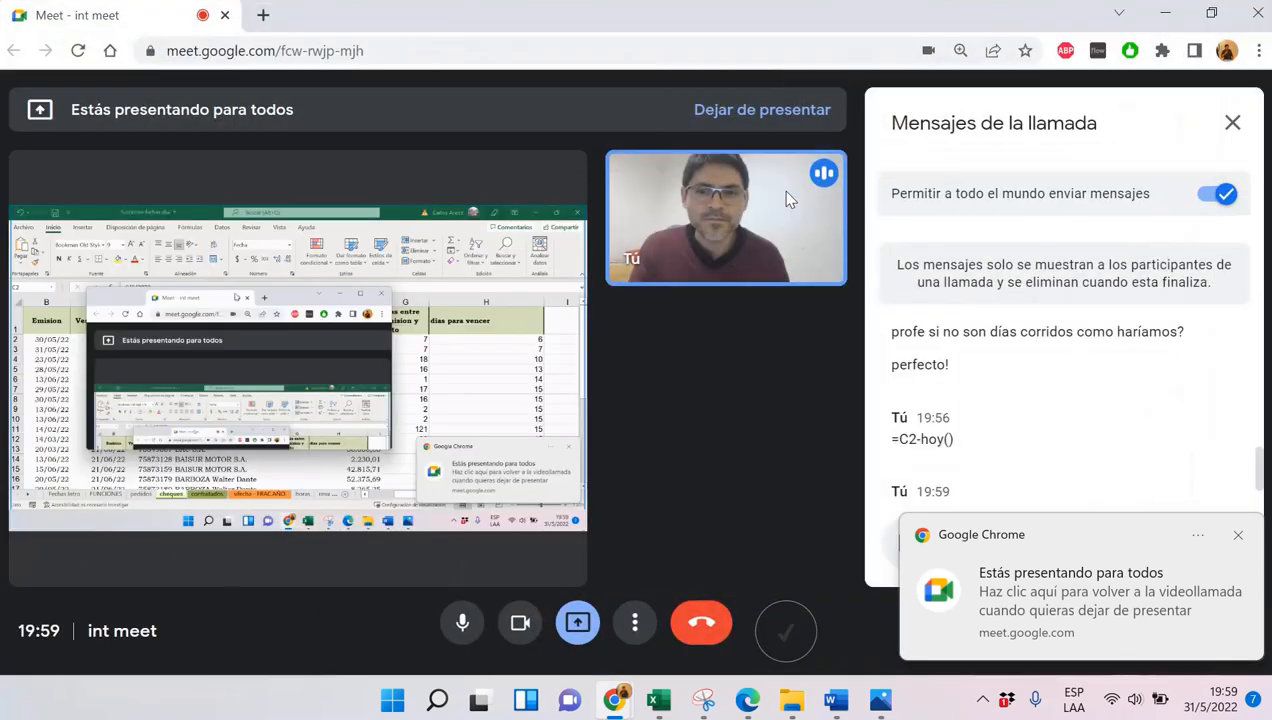
{"action": "left_click", "coordinate": [1239, 535]}
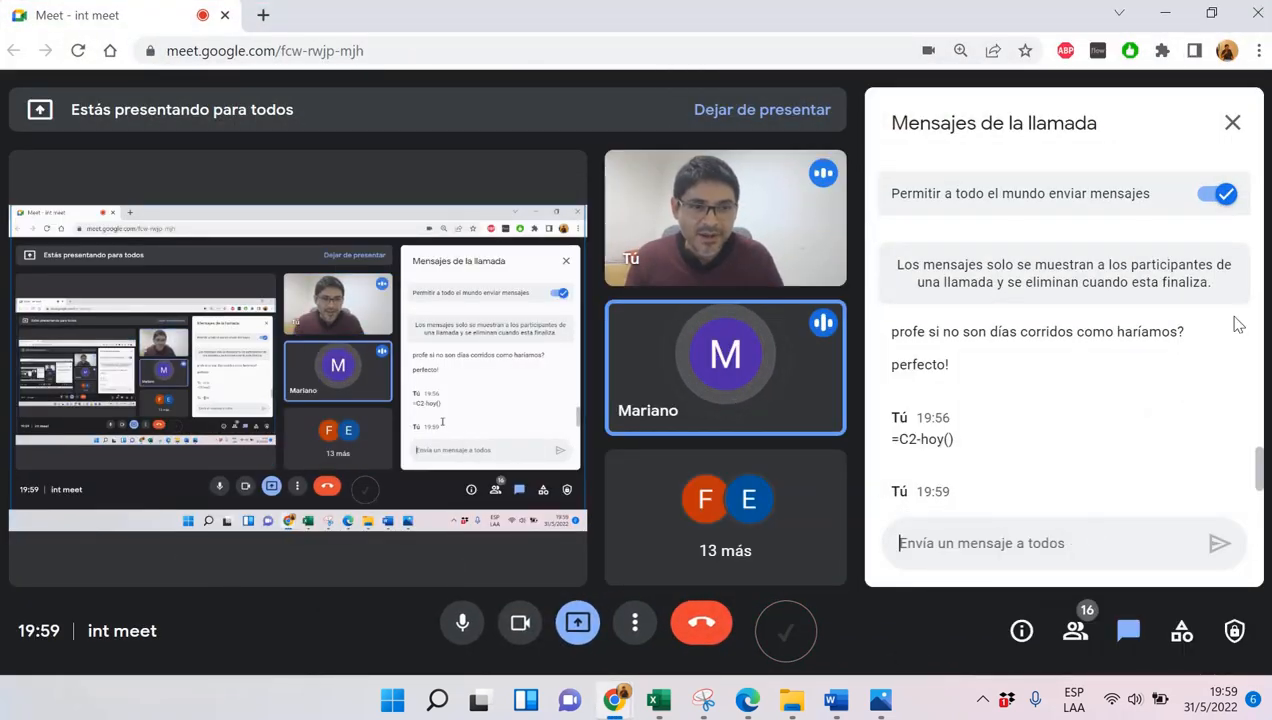
{"action": "left_click", "coordinate": [1233, 123]}
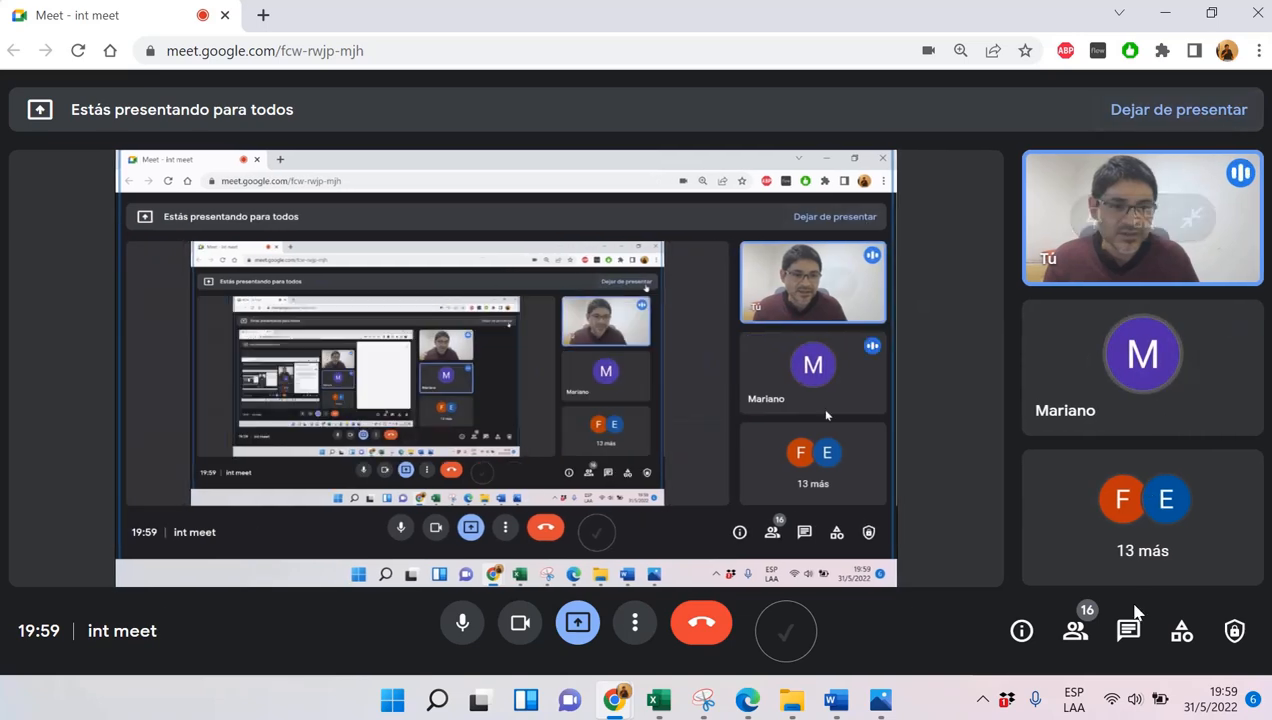
{"action": "left_click", "coordinate": [1128, 632]}
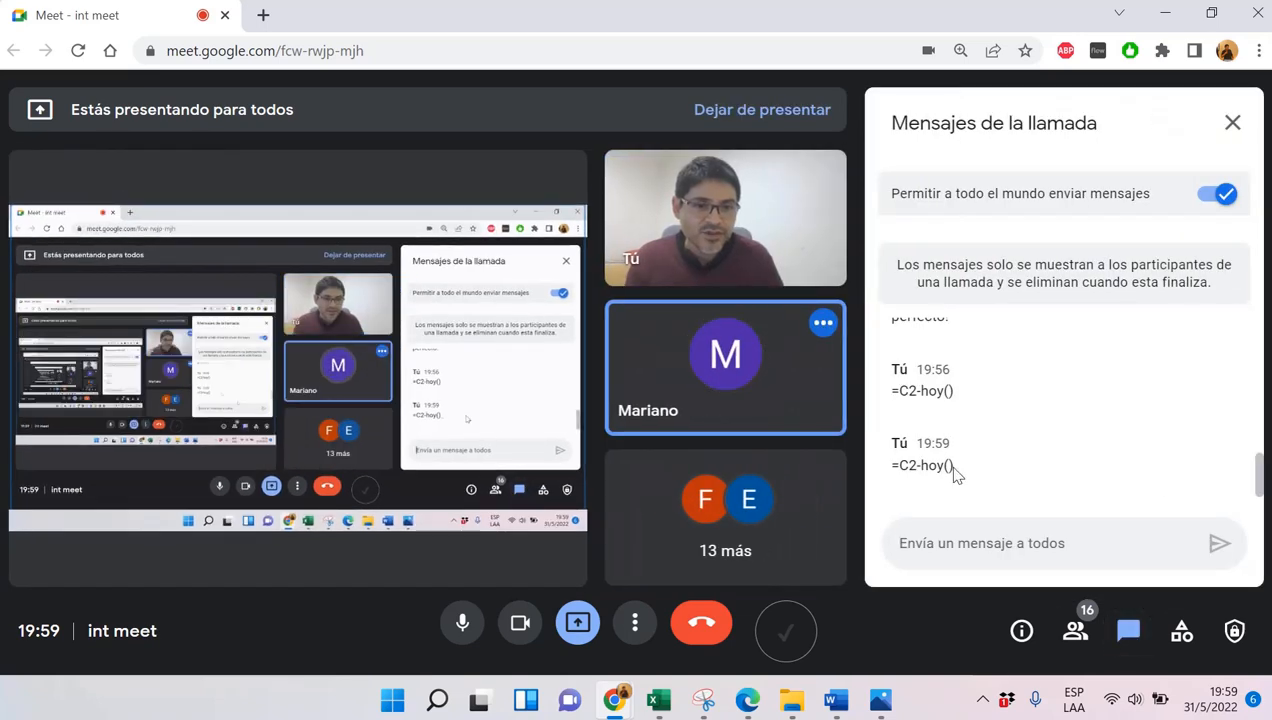
{"action": "left_click_drag", "start_coordinate": [954, 466], "coordinate": [899, 466]}
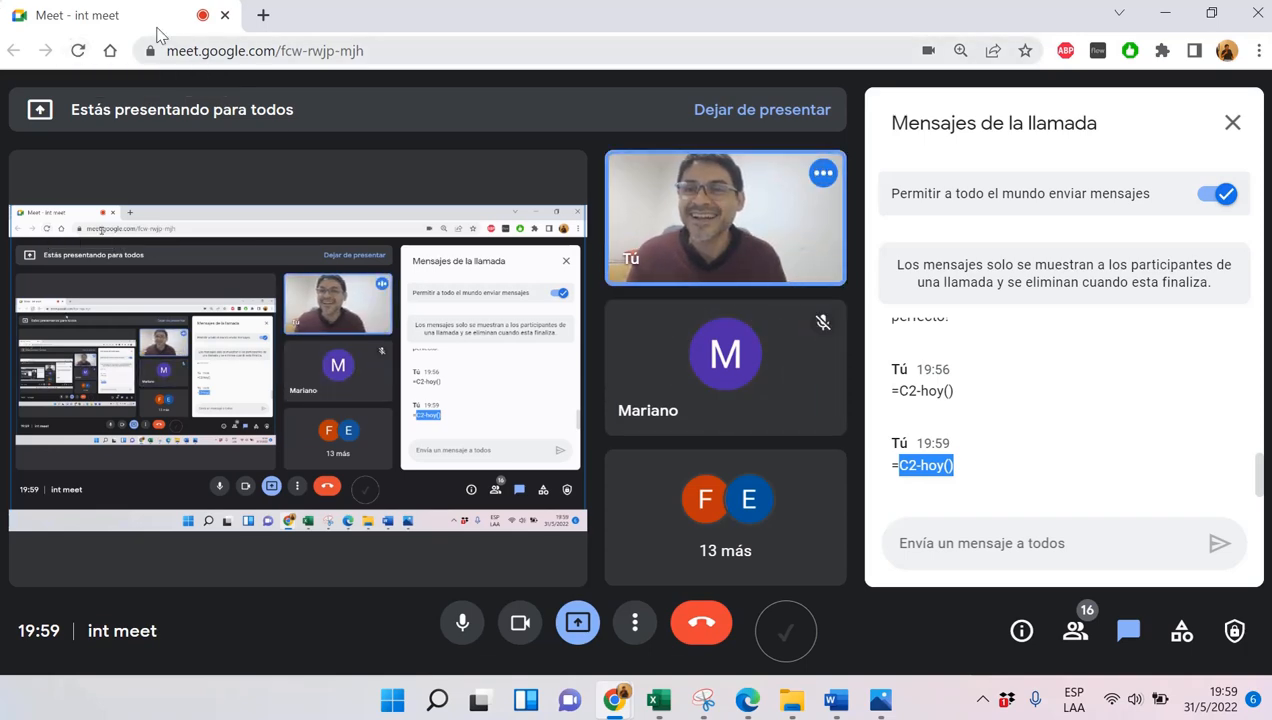
{"action": "left_click_drag", "start_coordinate": [150, 15], "coordinate": [1271, 172]}
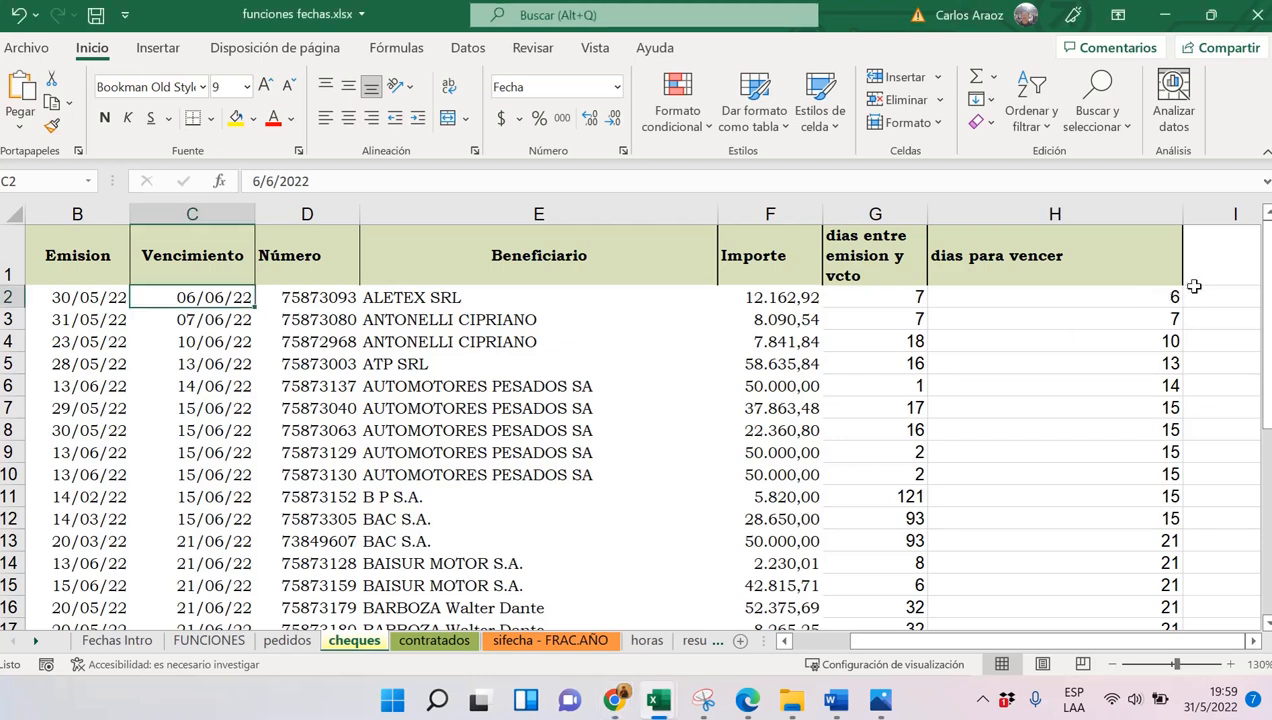
Give H2 the General format and fill the days-to-expiry formula down the cheques list
{"action": "left_click", "coordinate": [1163, 303]}
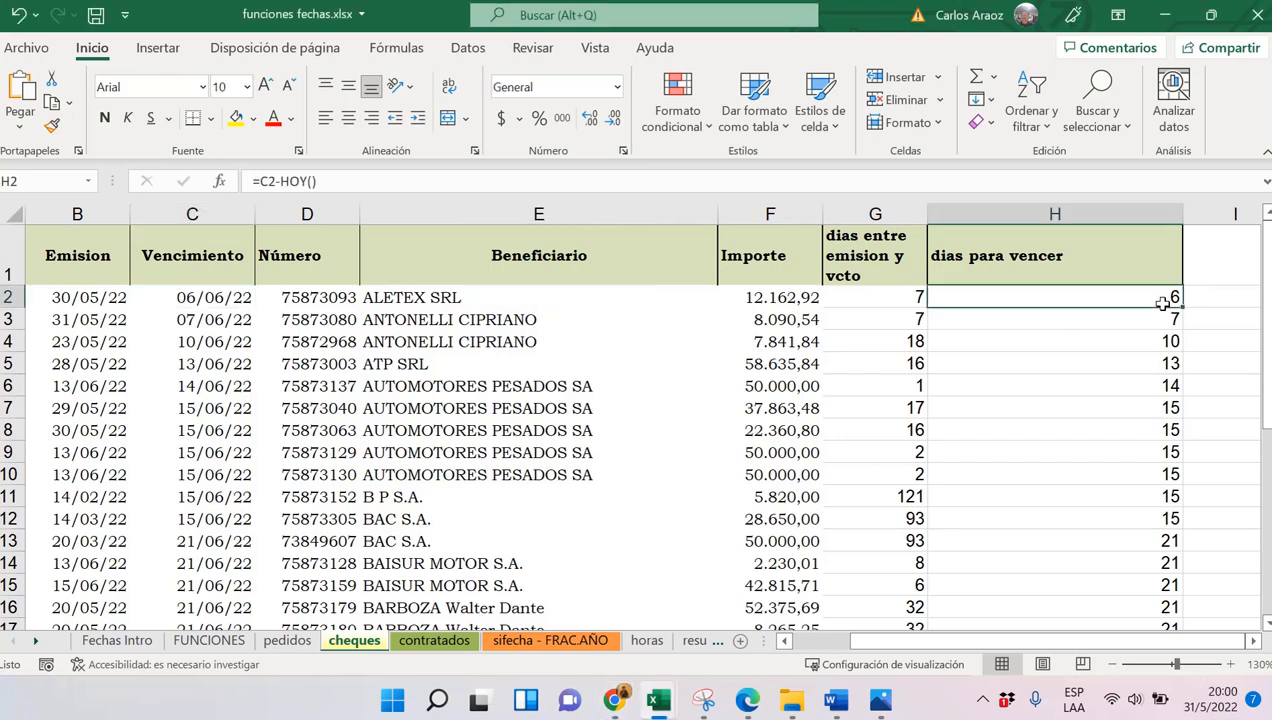
{"action": "left_click", "coordinate": [618, 87]}
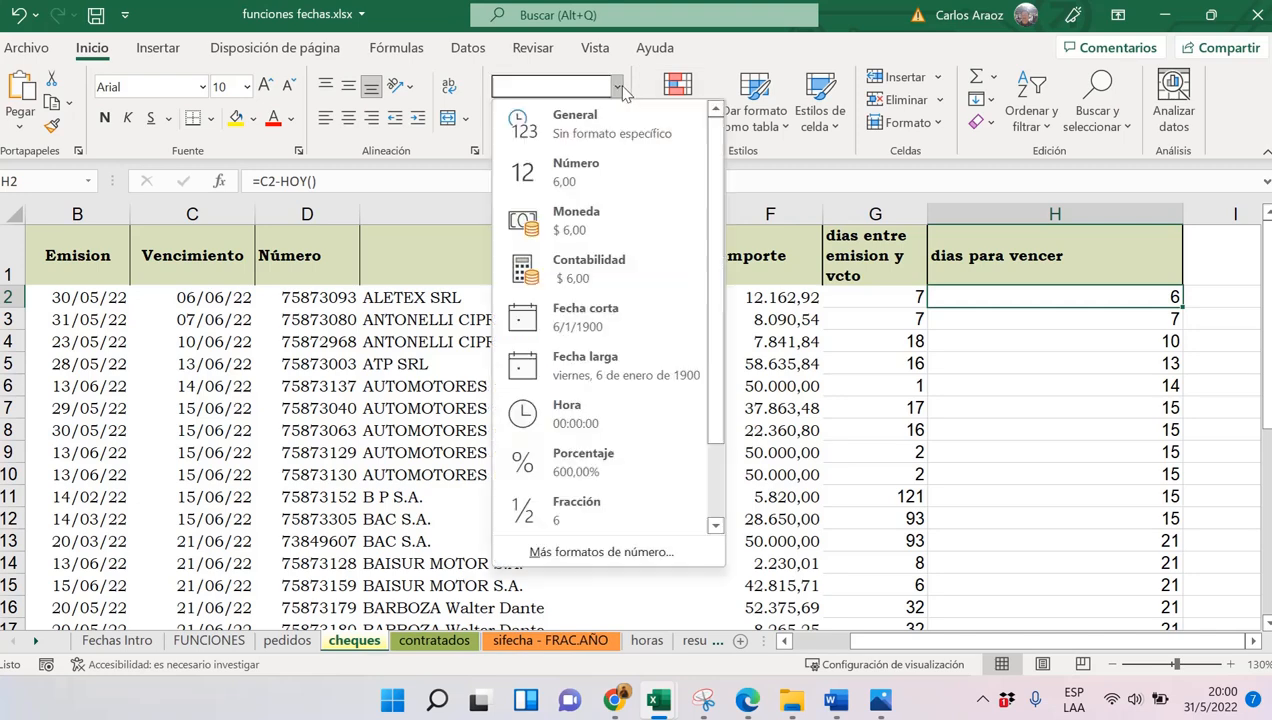
{"action": "left_click", "coordinate": [576, 120]}
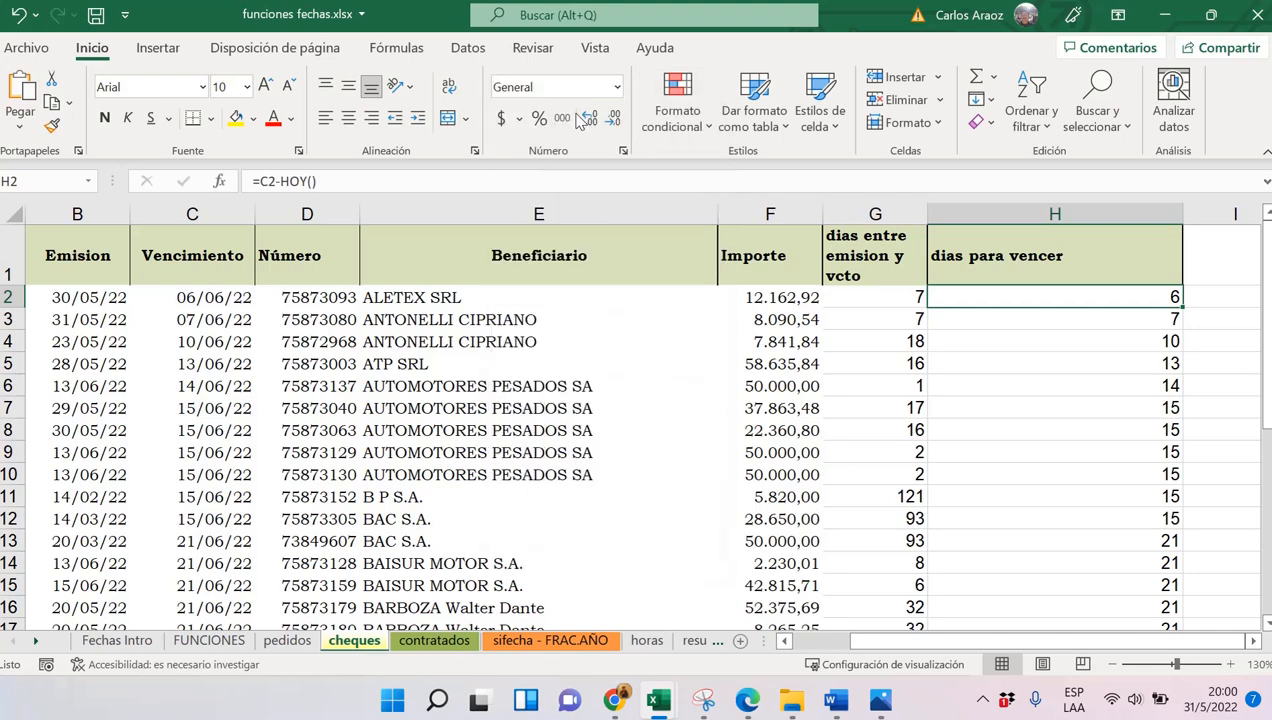
{"action": "double_click", "coordinate": [1181, 306]}
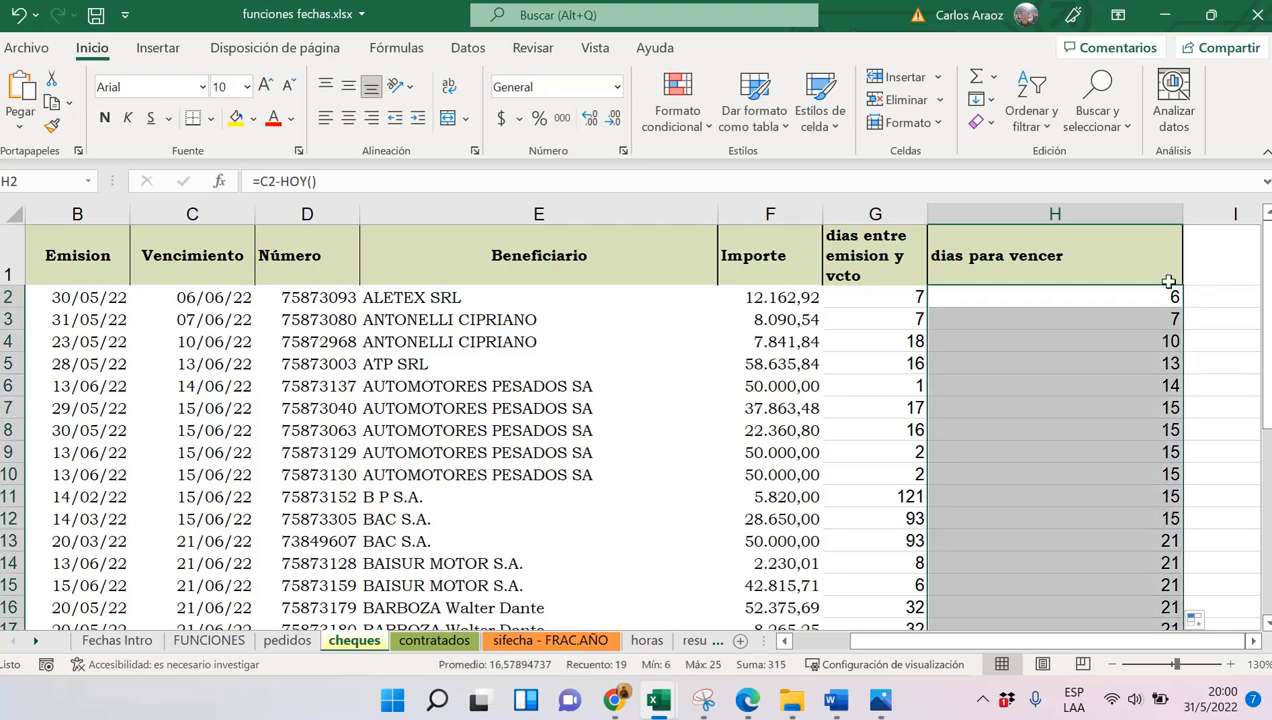
Change the first due date in C2 to 24/05/22 and confirm H2 shows -7 days
{"action": "left_click", "coordinate": [222, 298]}
{"action": "left_click", "coordinate": [255, 181]}
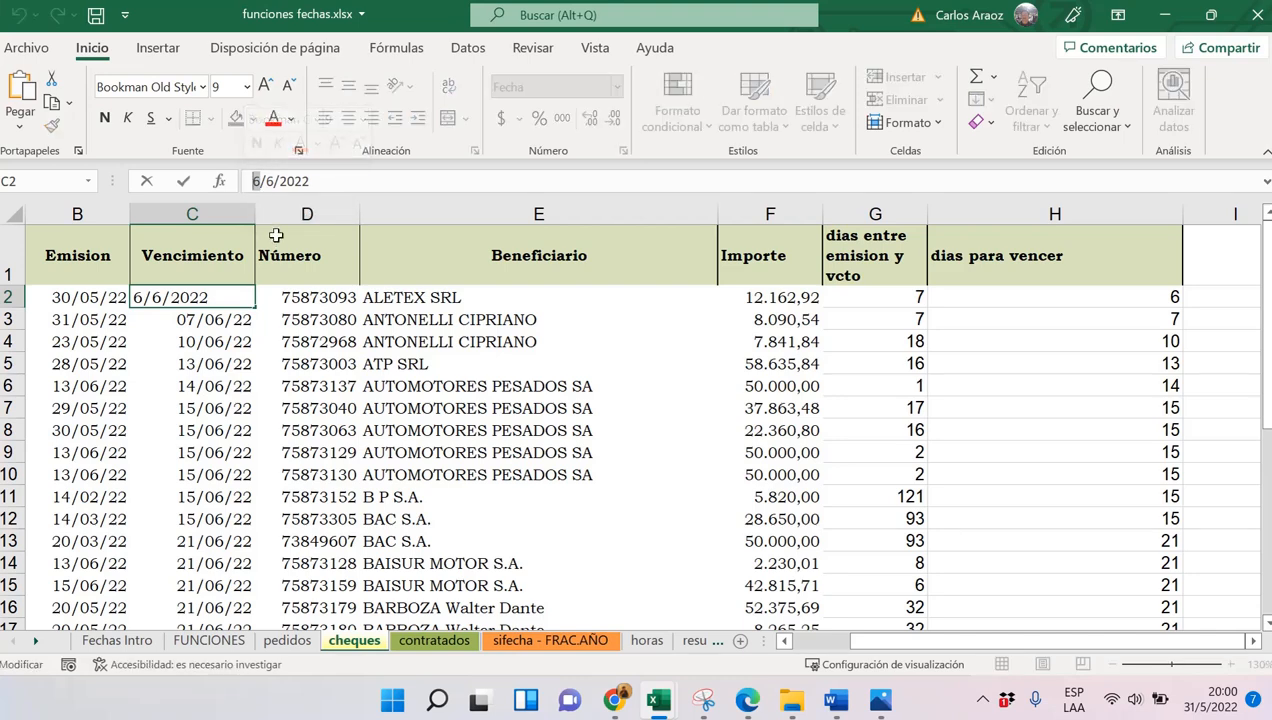
{"action": "type", "text": "24"}
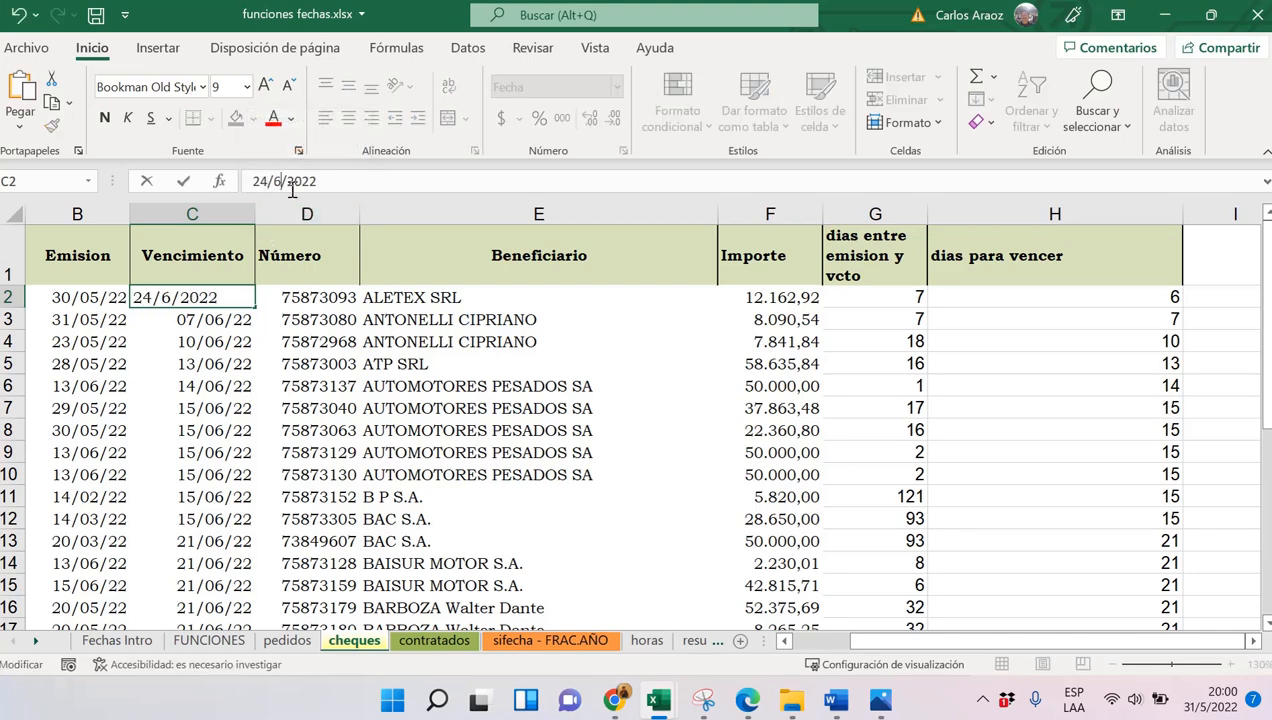
{"action": "key", "text": "Right"}
{"action": "key", "text": "Delete"}
{"action": "type", "text": "5"}
{"action": "key", "text": "Return"}
{"action": "left_click", "coordinate": [1160, 296]}
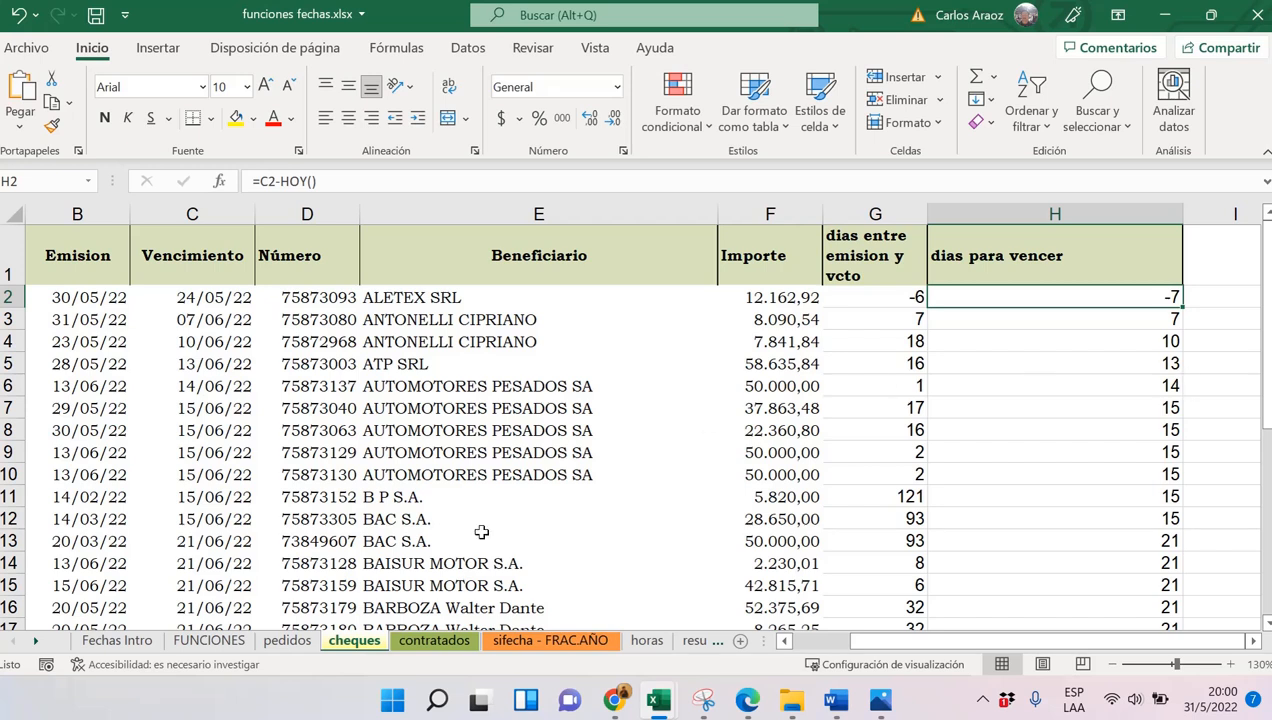
Open the contratados sheet and select the vencimiento column E
{"action": "left_click", "coordinate": [437, 645]}
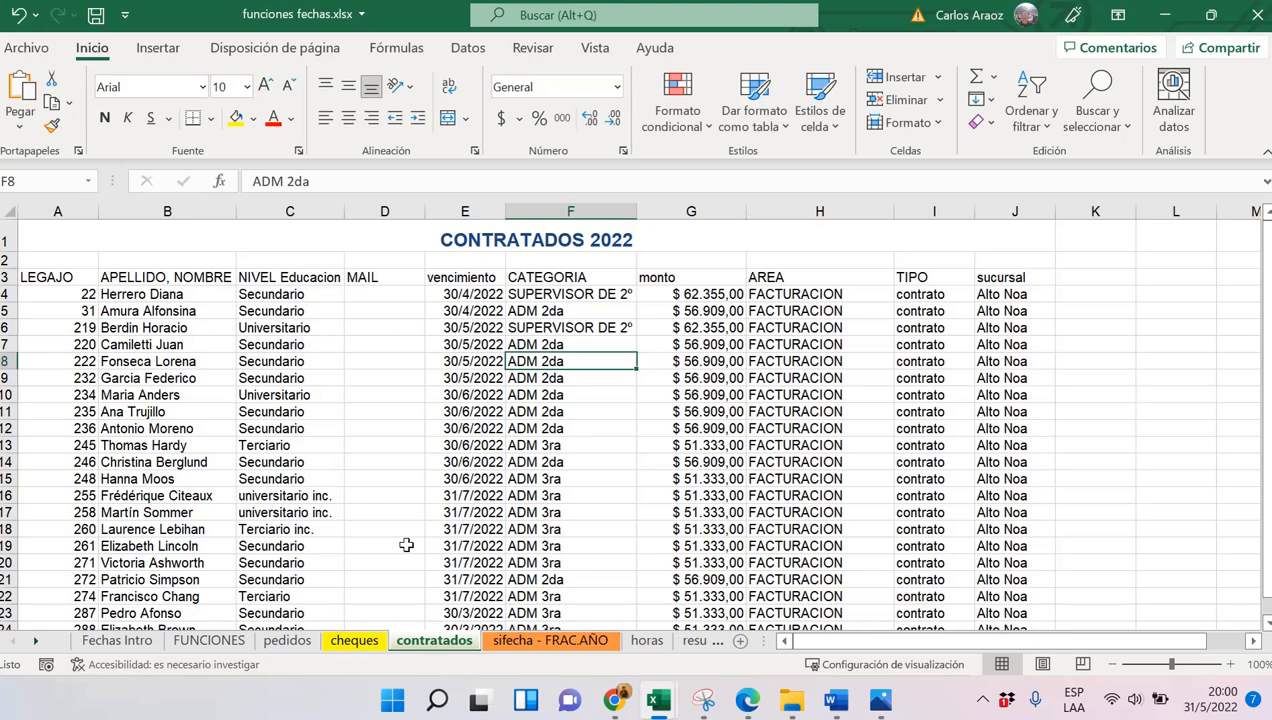
{"action": "scroll", "coordinate": [470, 490], "scroll_direction": "up", "scroll_amount": 1}
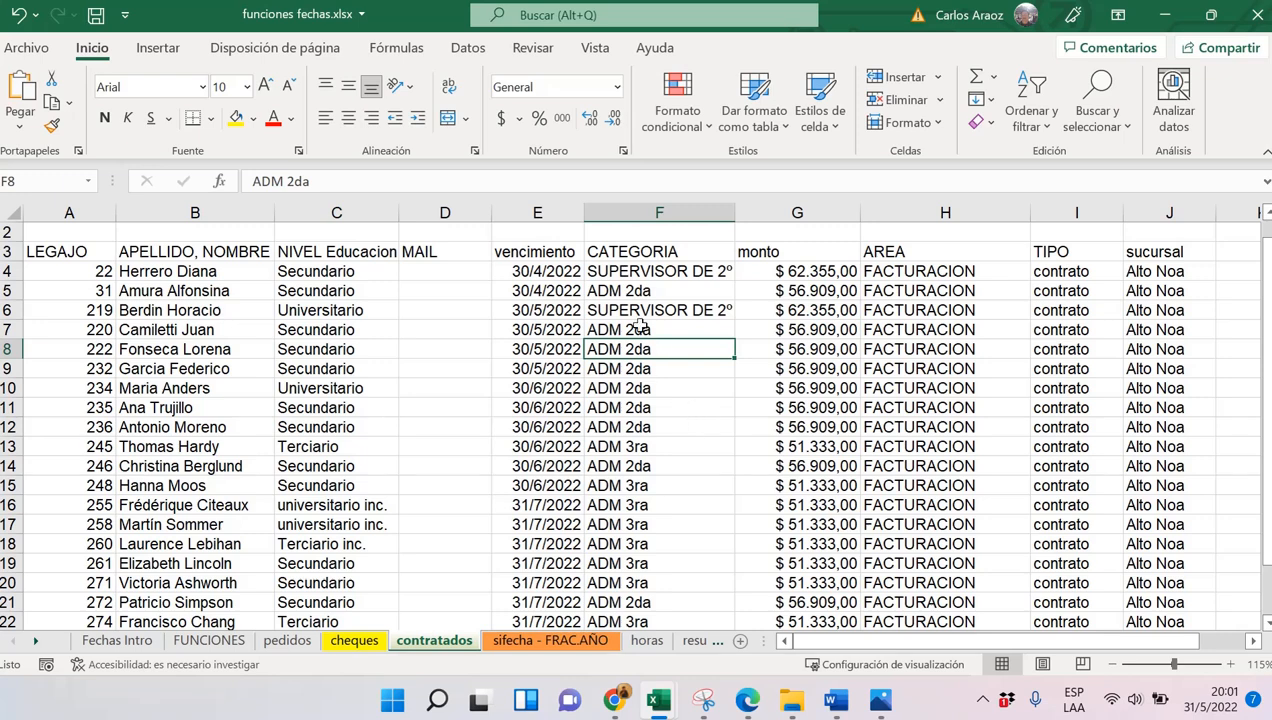
{"action": "left_click", "coordinate": [550, 214]}
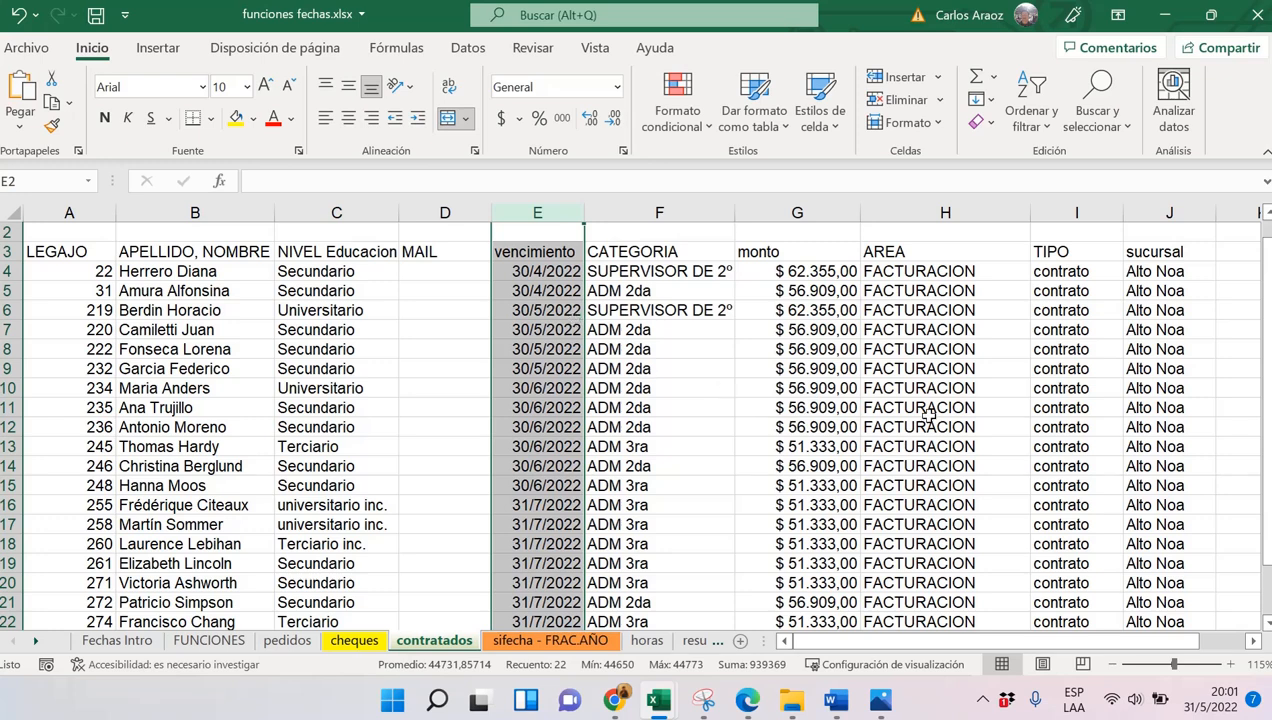
Add the heading 'control' in K3
{"action": "left_click", "coordinate": [1253, 640]}
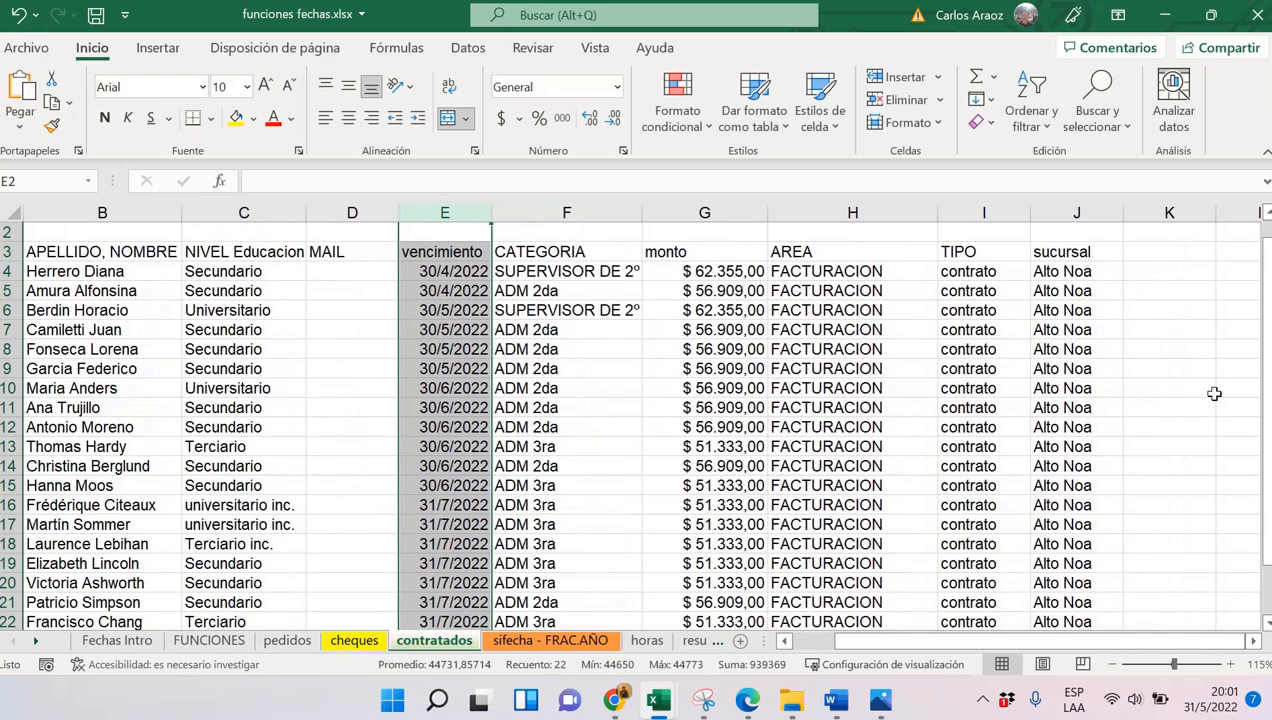
{"action": "left_click", "coordinate": [1151, 250]}
{"action": "type", "text": "contro"}
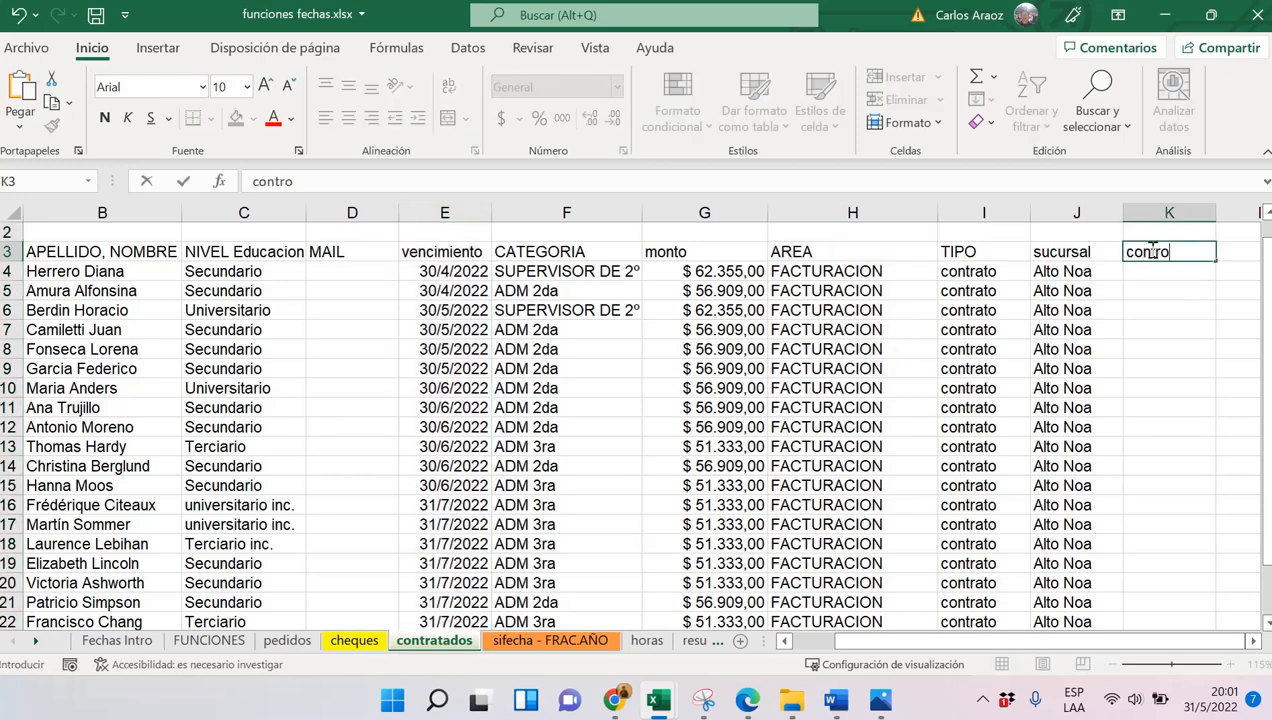
{"action": "type", "text": "l"}
{"action": "key", "text": "Return"}
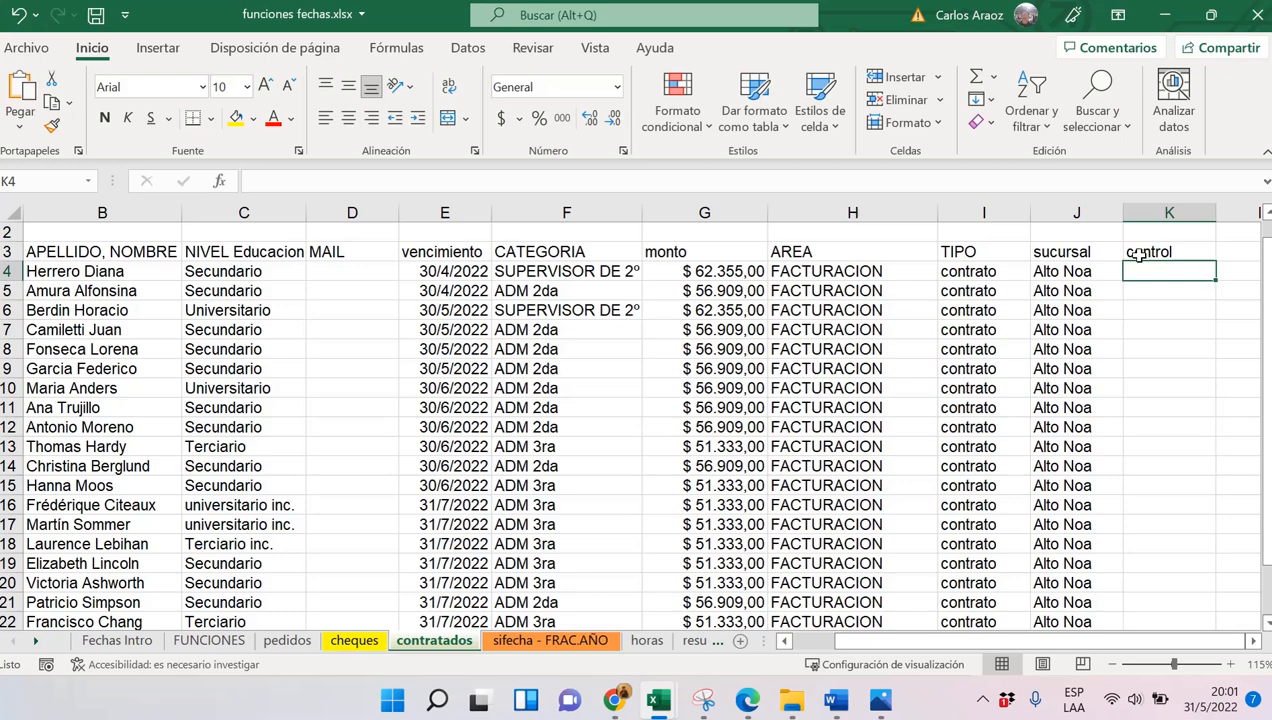
Enter =E4-HOY() in K4 to compute days until the vencimiento date
{"action": "type", "text": "="}
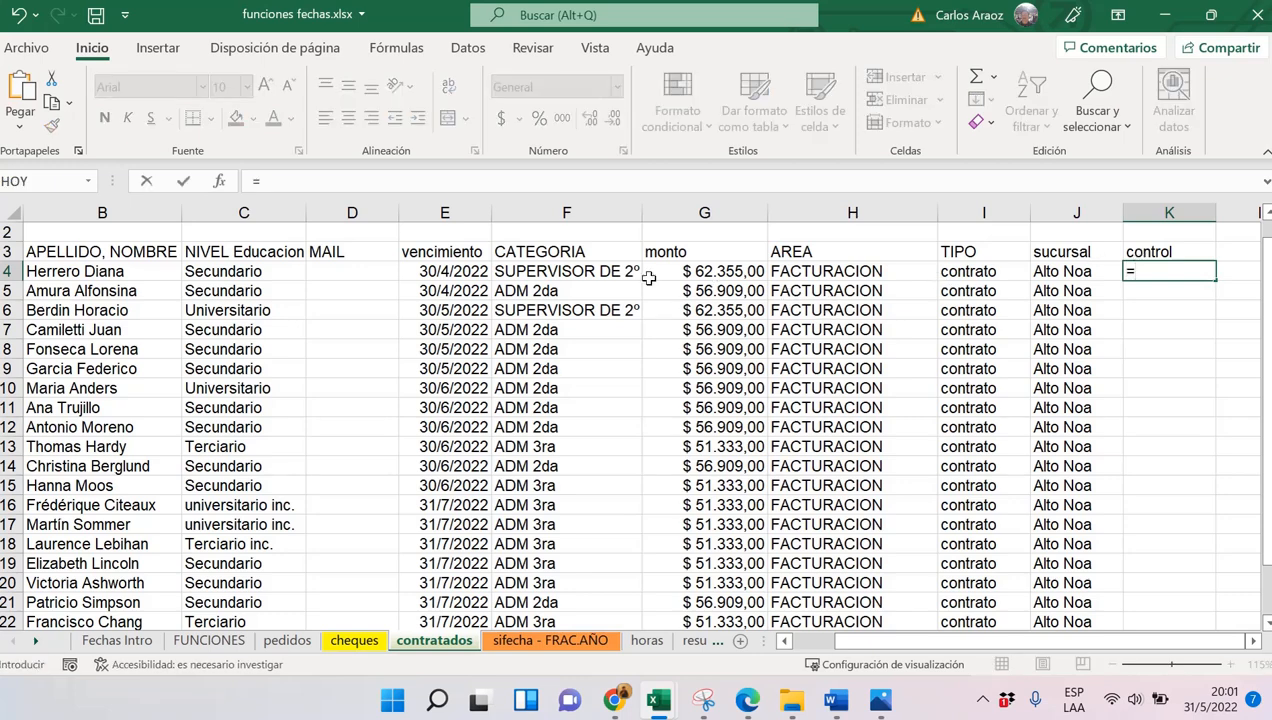
{"action": "left_click", "coordinate": [478, 270]}
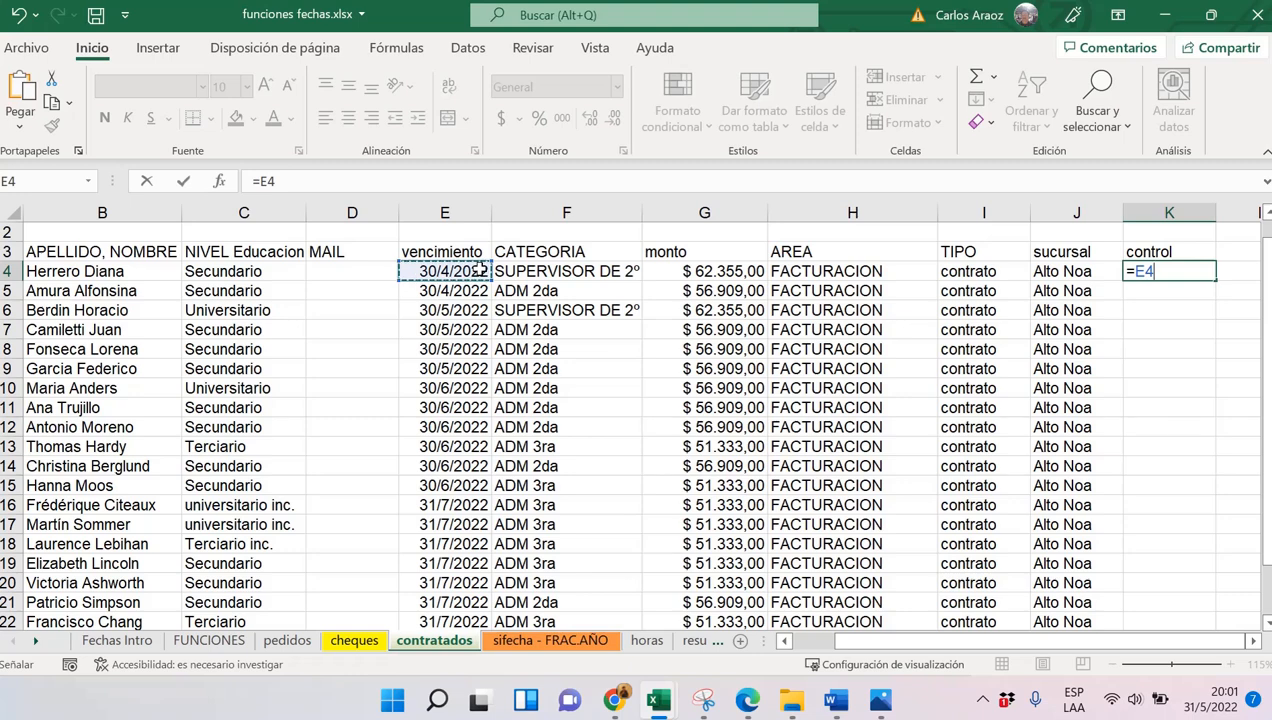
{"action": "type", "text": "-hoy"}
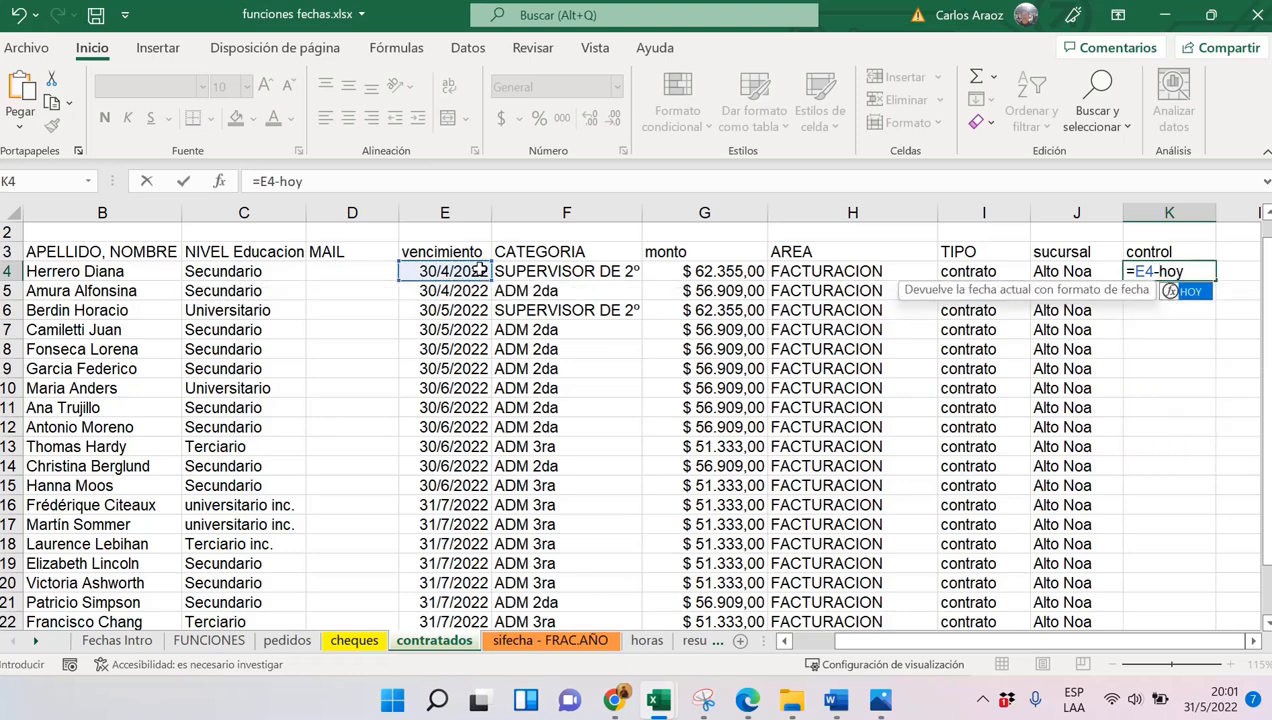
{"action": "type", "text": "()"}
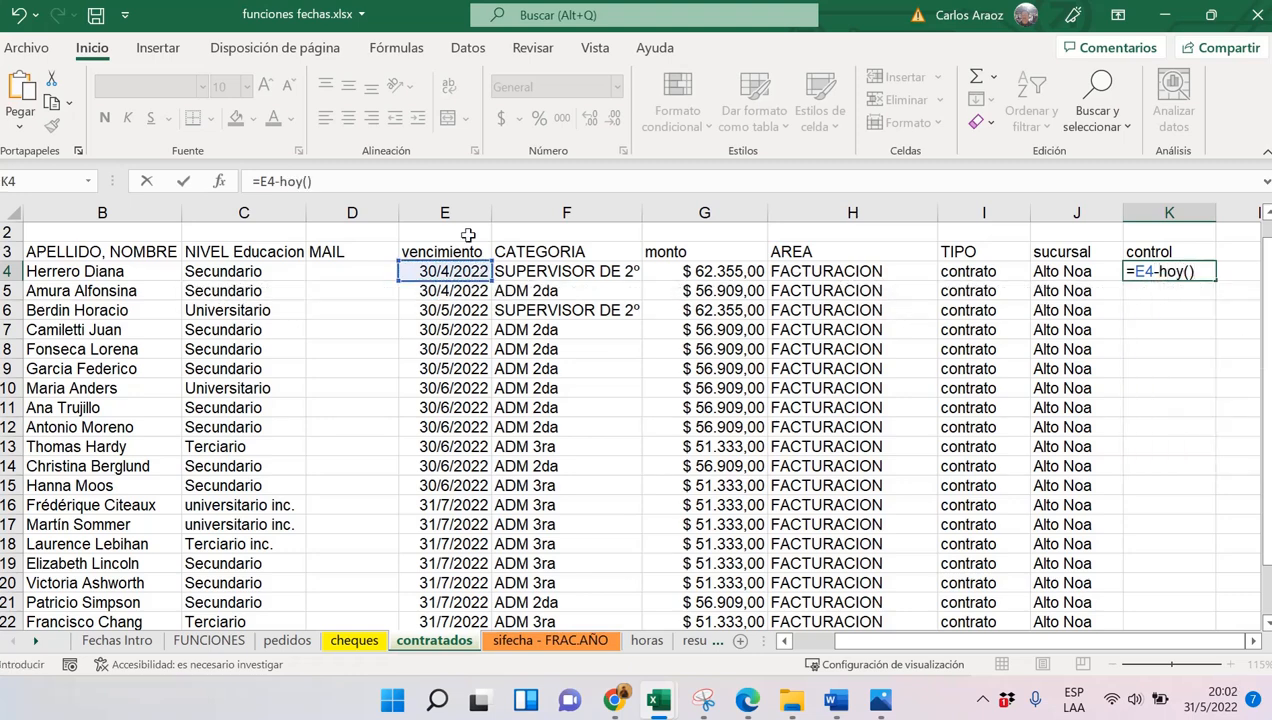
{"action": "left_click_drag", "start_coordinate": [367, 182], "coordinate": [218, 183]}
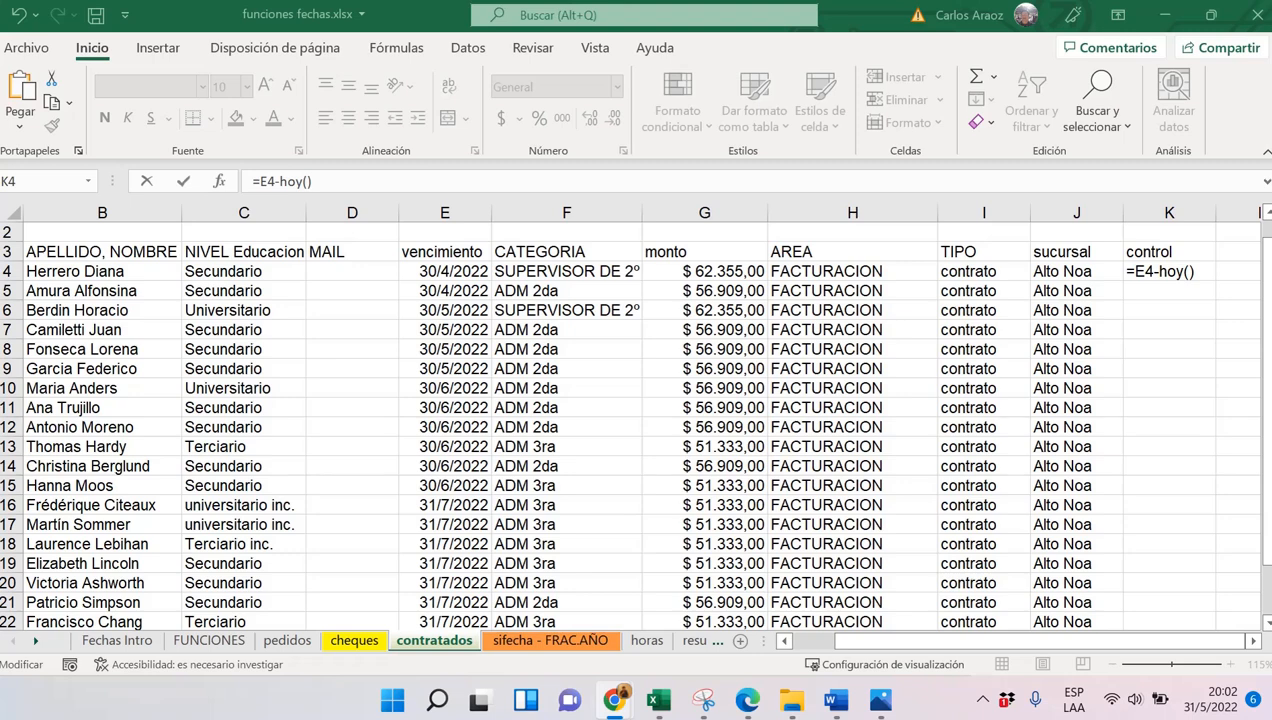
{"action": "left_click", "coordinate": [414, 181]}
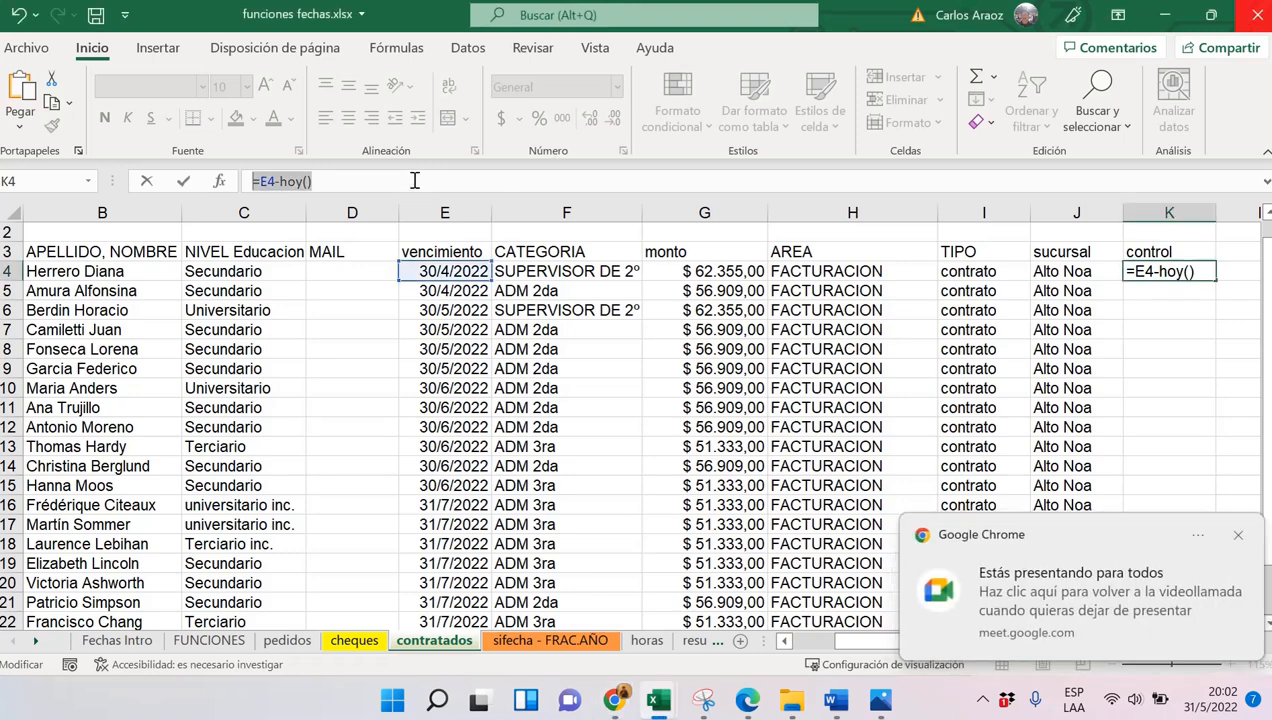
{"action": "key", "text": "Return"}
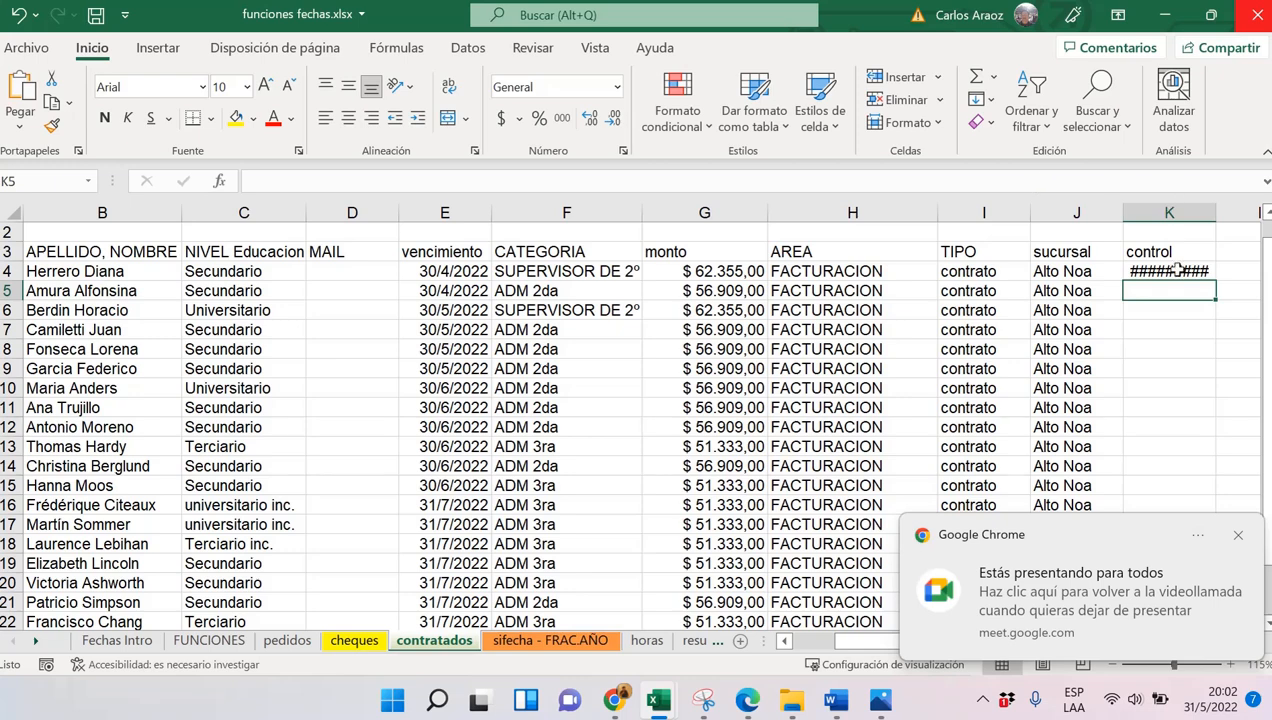
Format K4 as General and fill the control formula down column K (-31, -1, 30, 61)
{"action": "left_click", "coordinate": [1163, 270]}
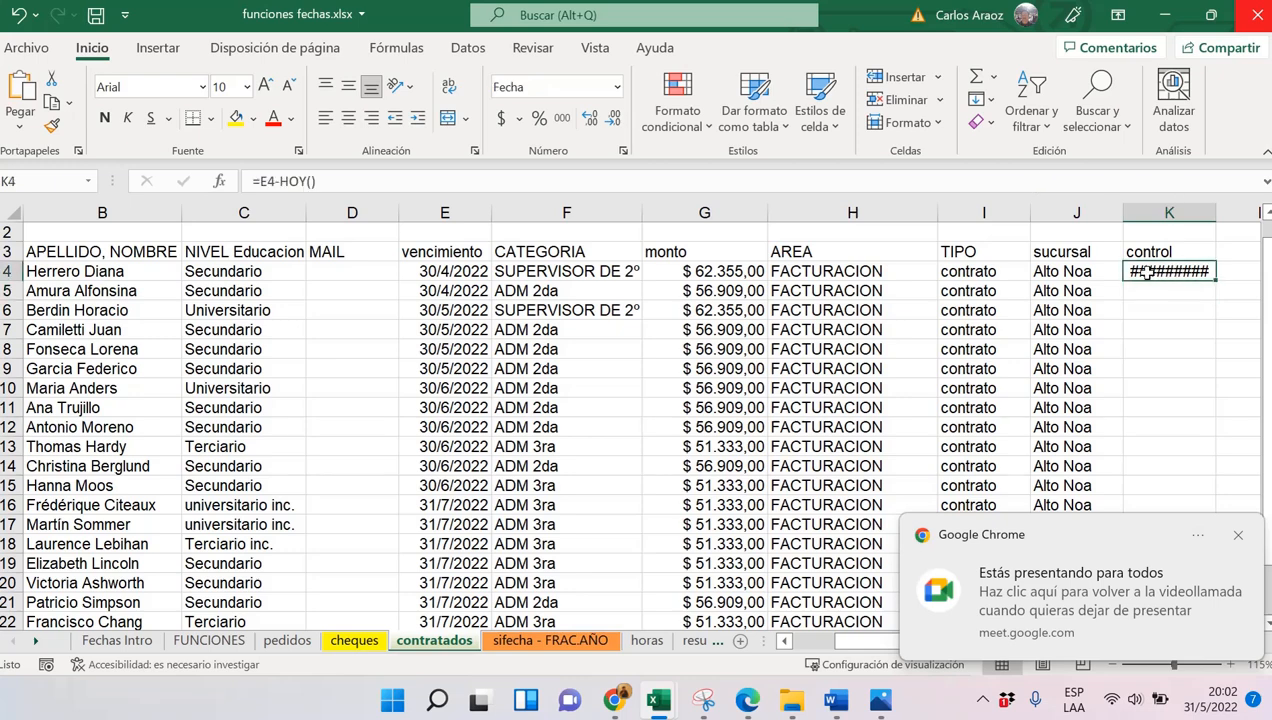
{"action": "left_click", "coordinate": [617, 88]}
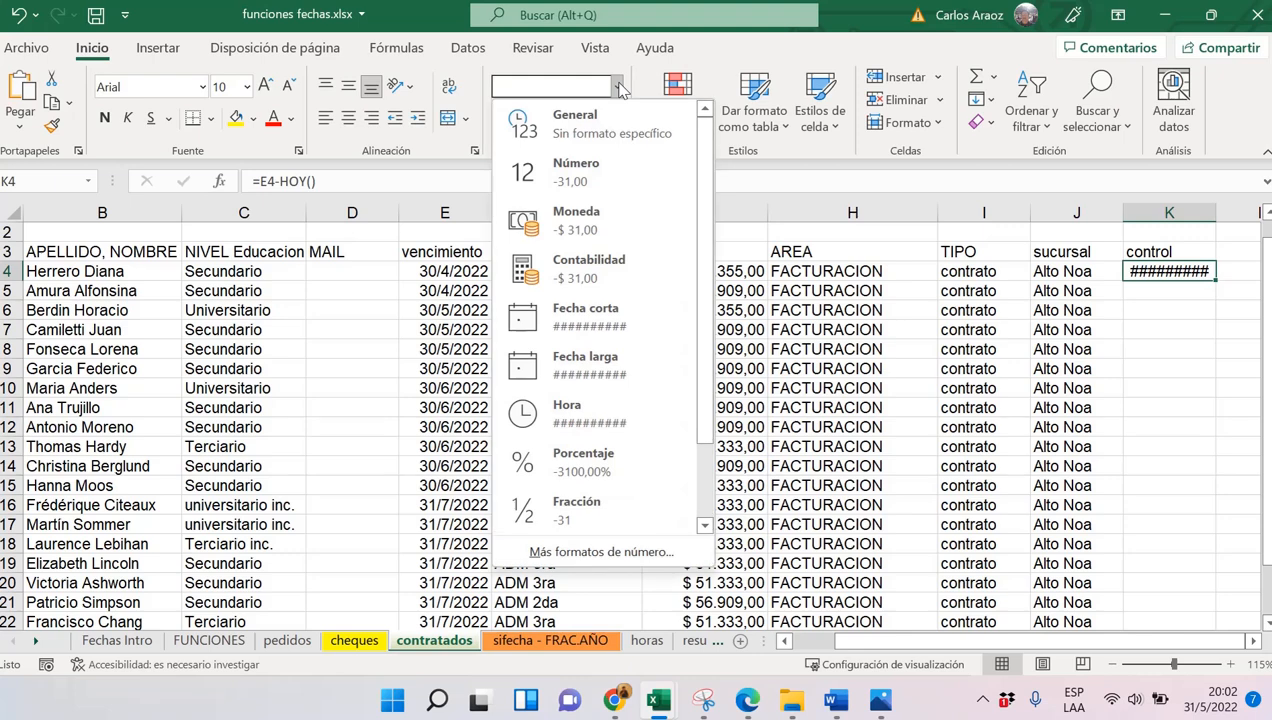
{"action": "left_click", "coordinate": [587, 123]}
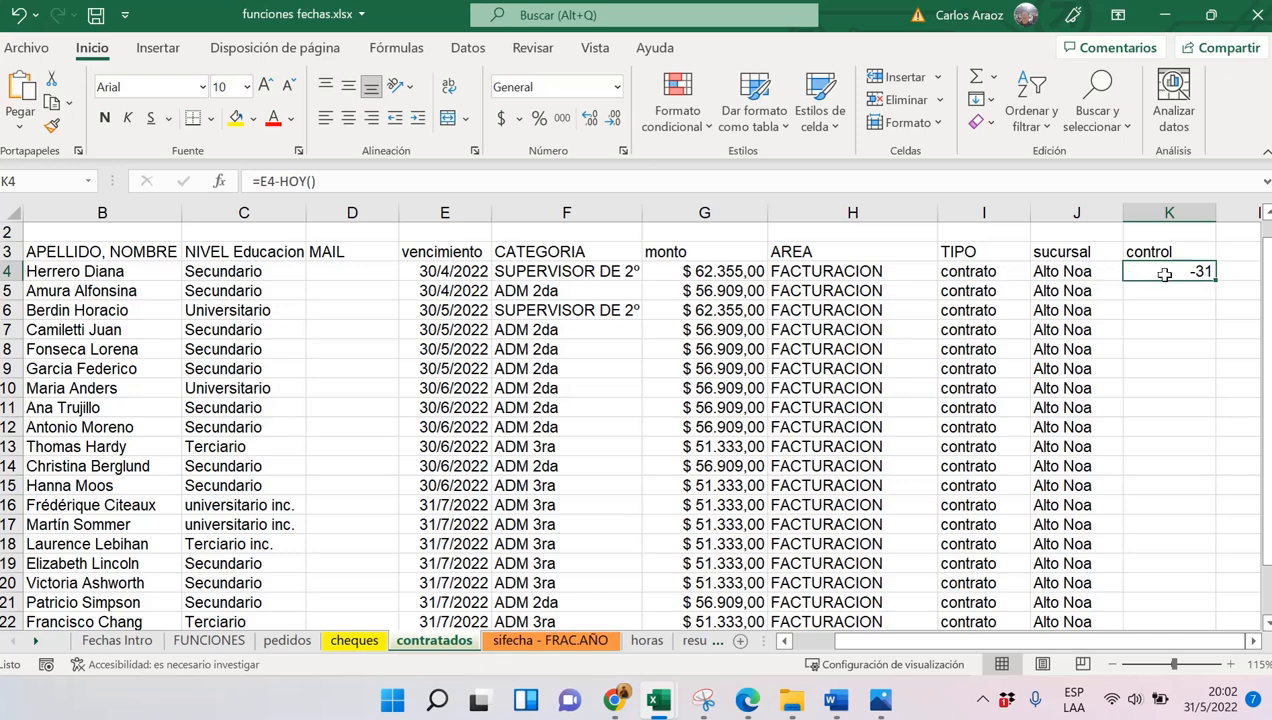
{"action": "double_click", "coordinate": [1213, 282]}
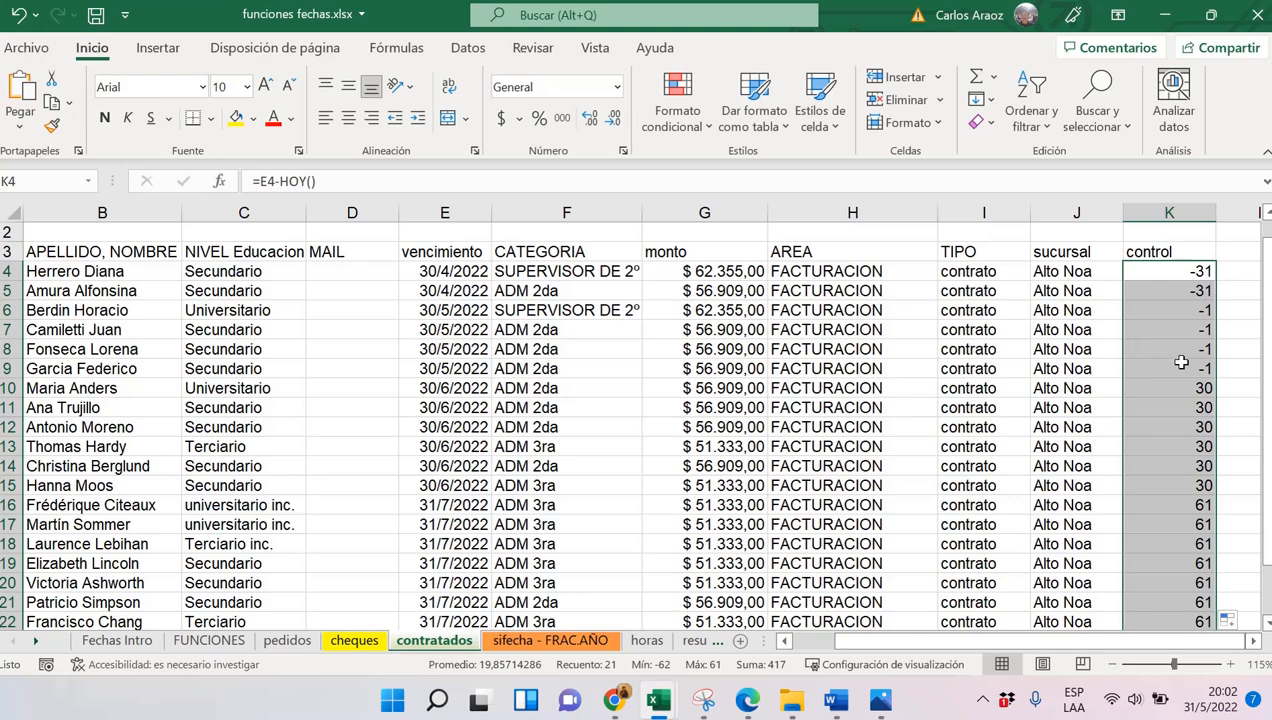
{"action": "left_click", "coordinate": [1202, 387]}
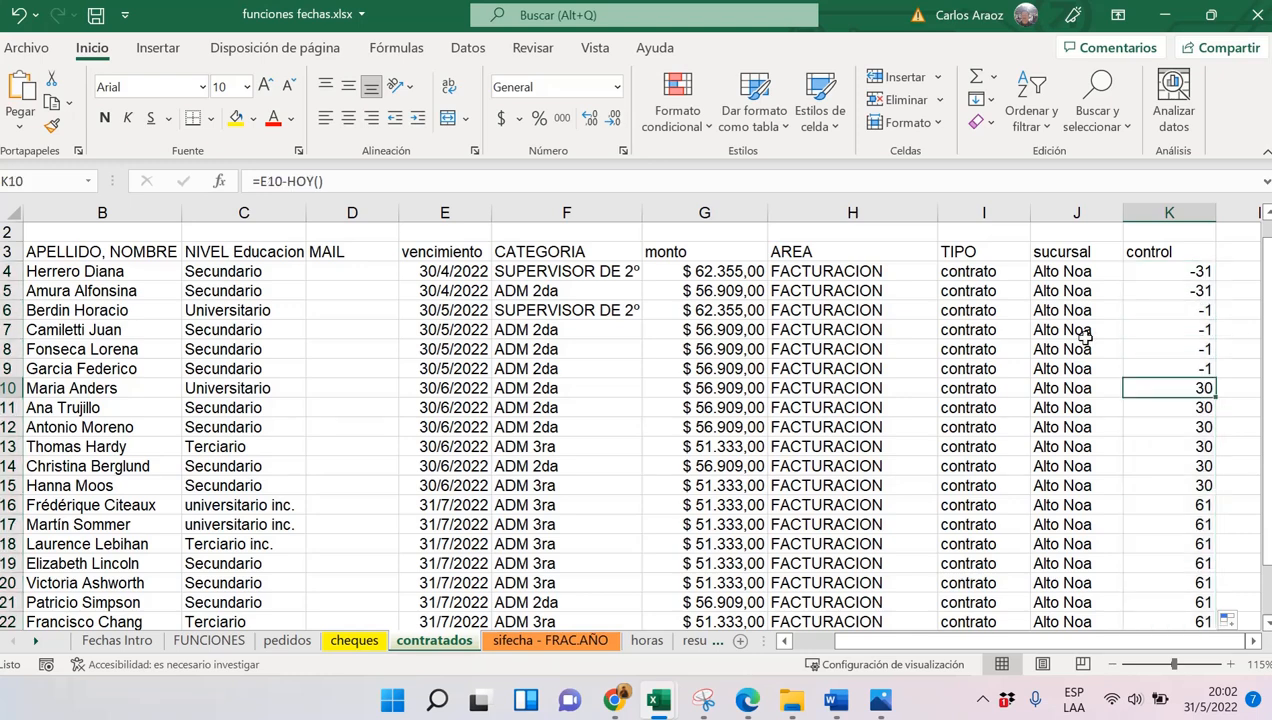
{"action": "left_click", "coordinate": [13, 388]}
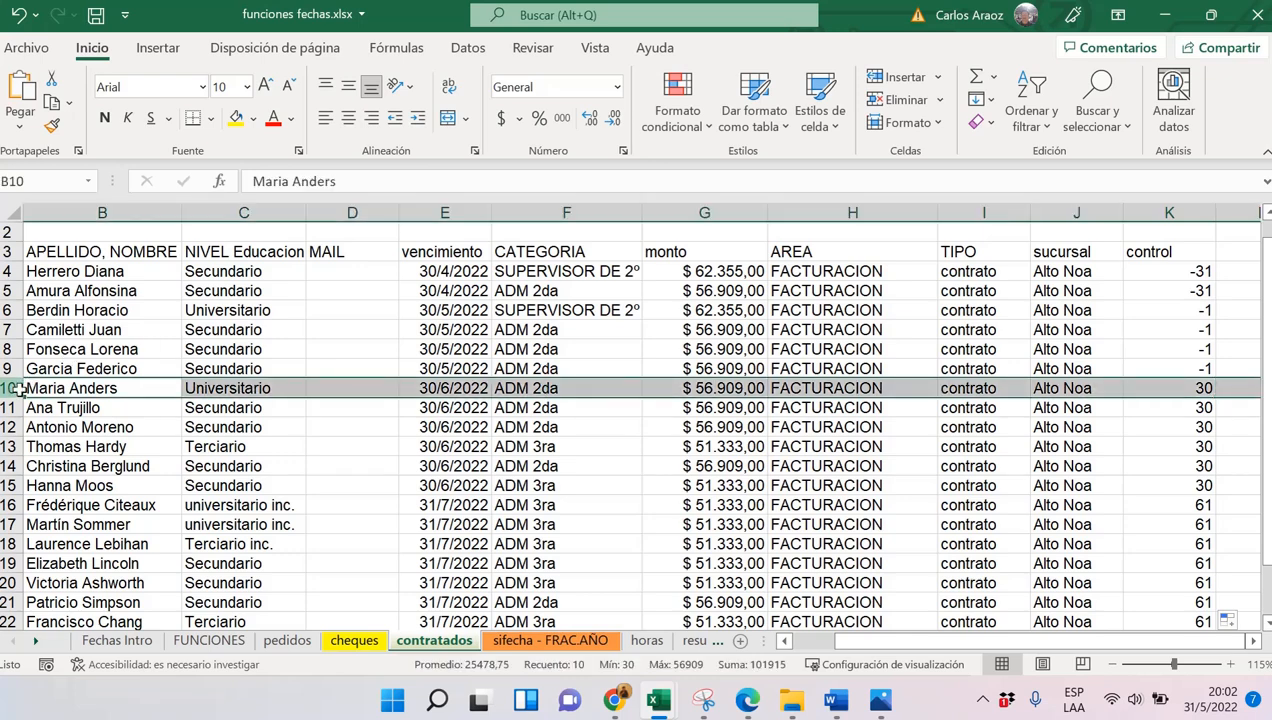
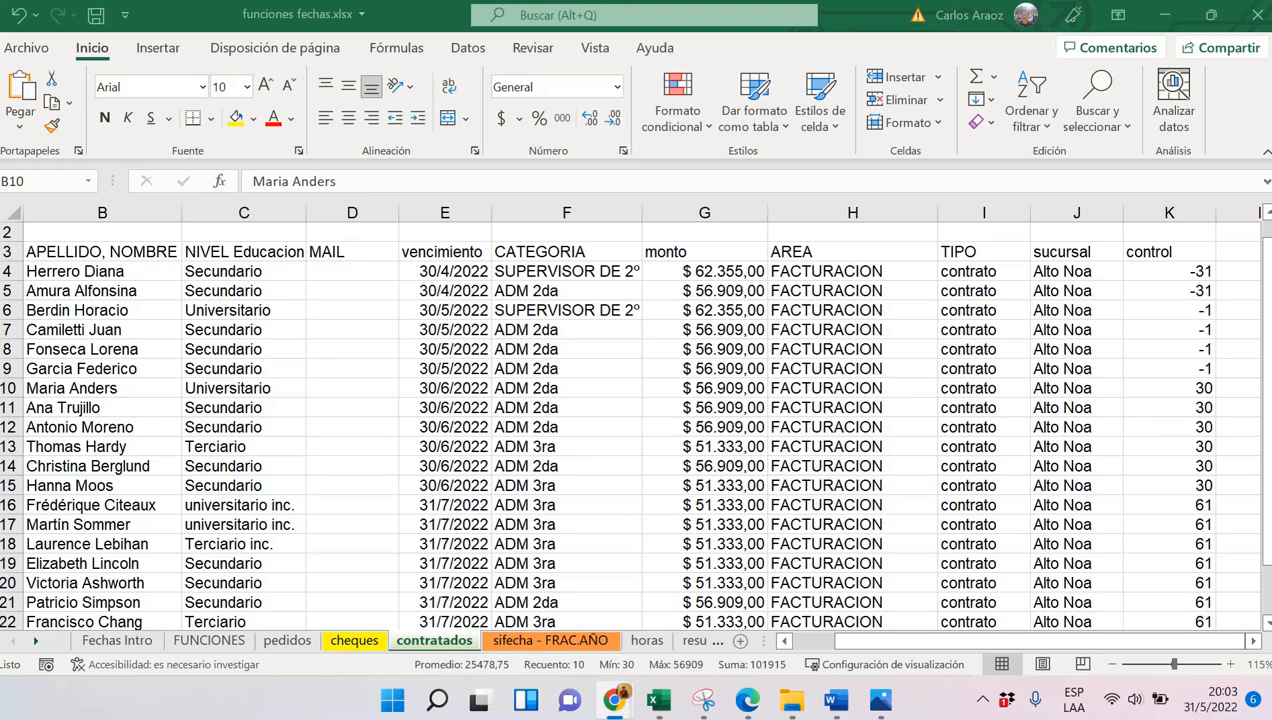
Select the vencimiento date range E4:E24 on the contratados sheet
{"action": "left_click", "coordinate": [441, 270]}
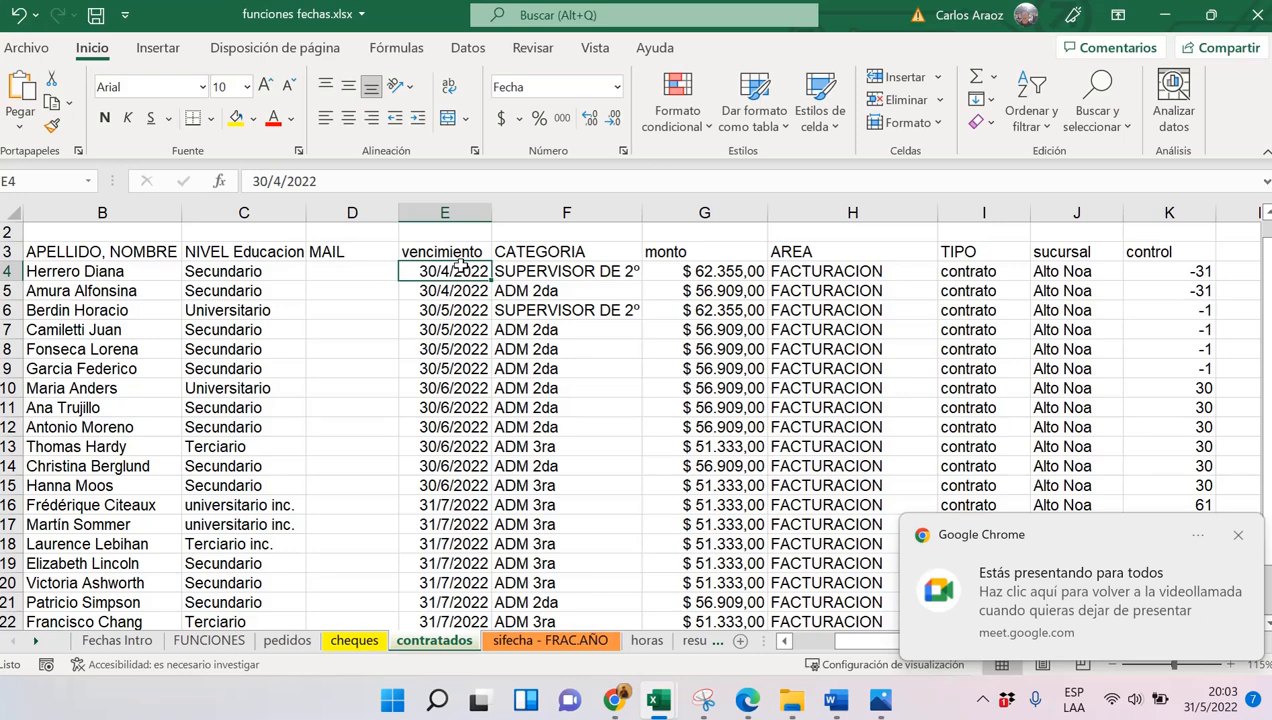
{"action": "key", "text": "ctrl+shift+Down"}
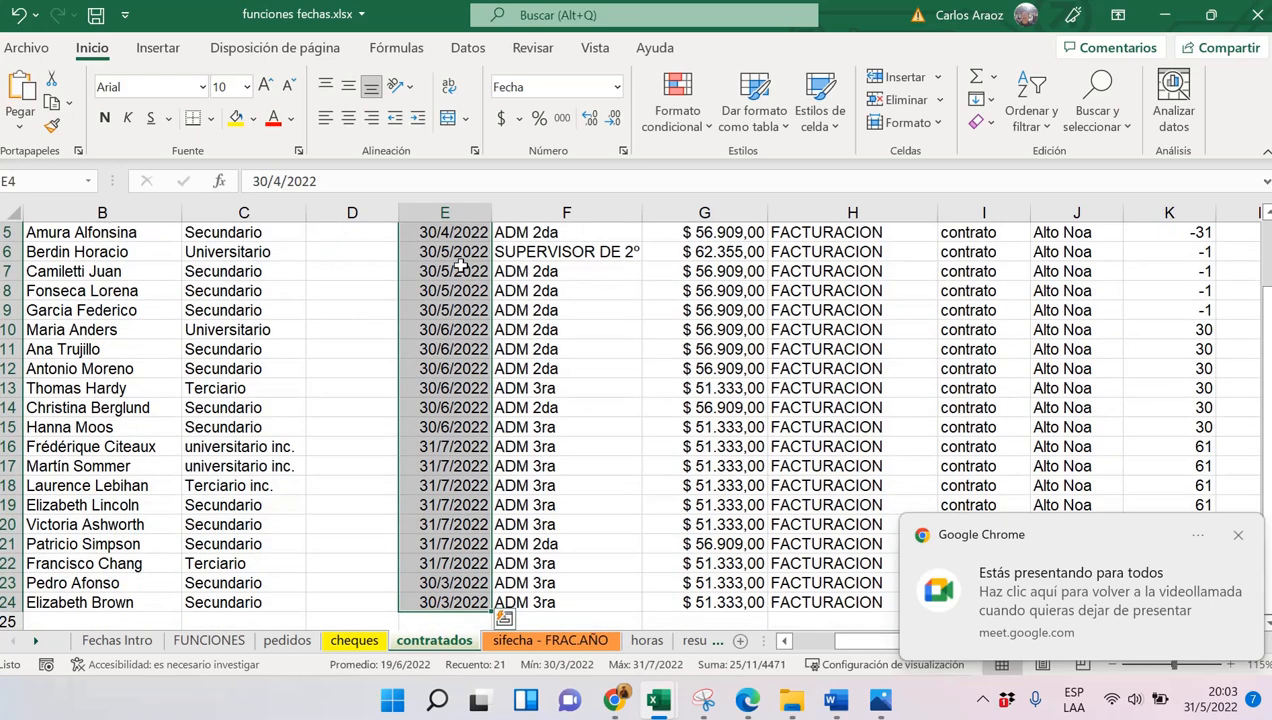
{"action": "scroll", "coordinate": [458, 268], "scroll_direction": "up", "scroll_amount": 1}
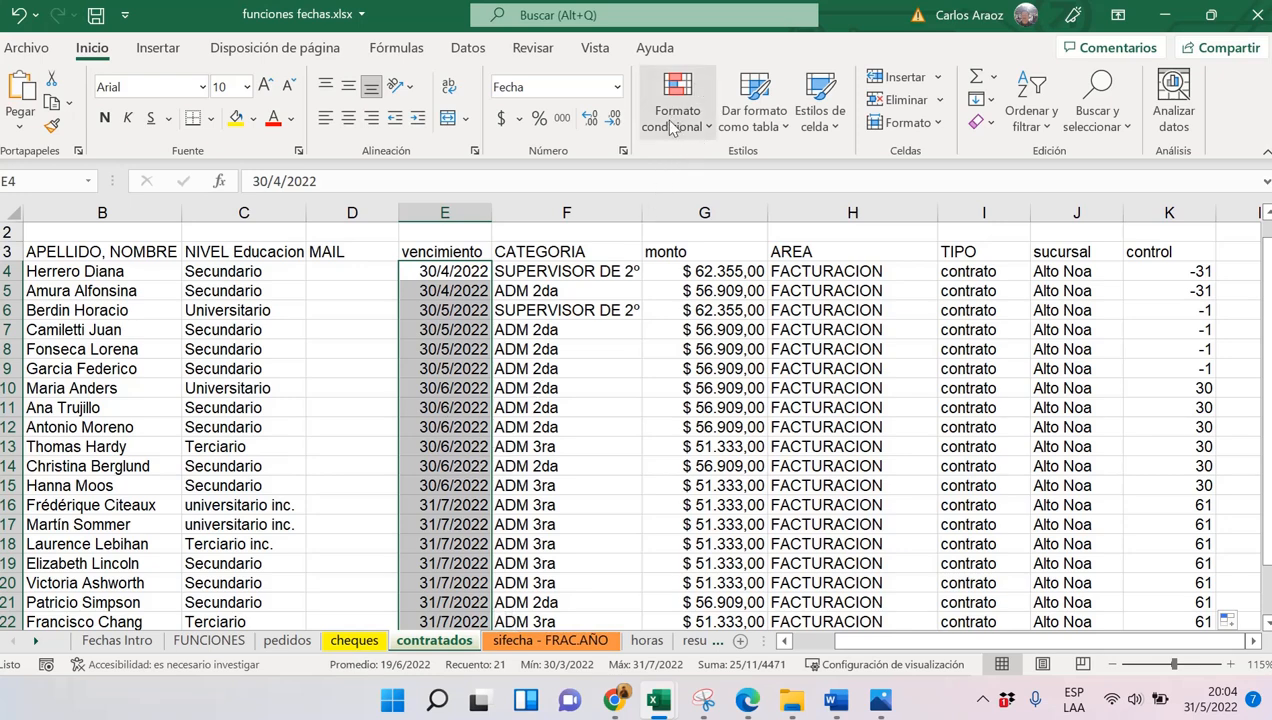
Open a new conditional formatting rule via Reglas para resaltar celdas > Más reglas
{"action": "left_click", "coordinate": [709, 128]}
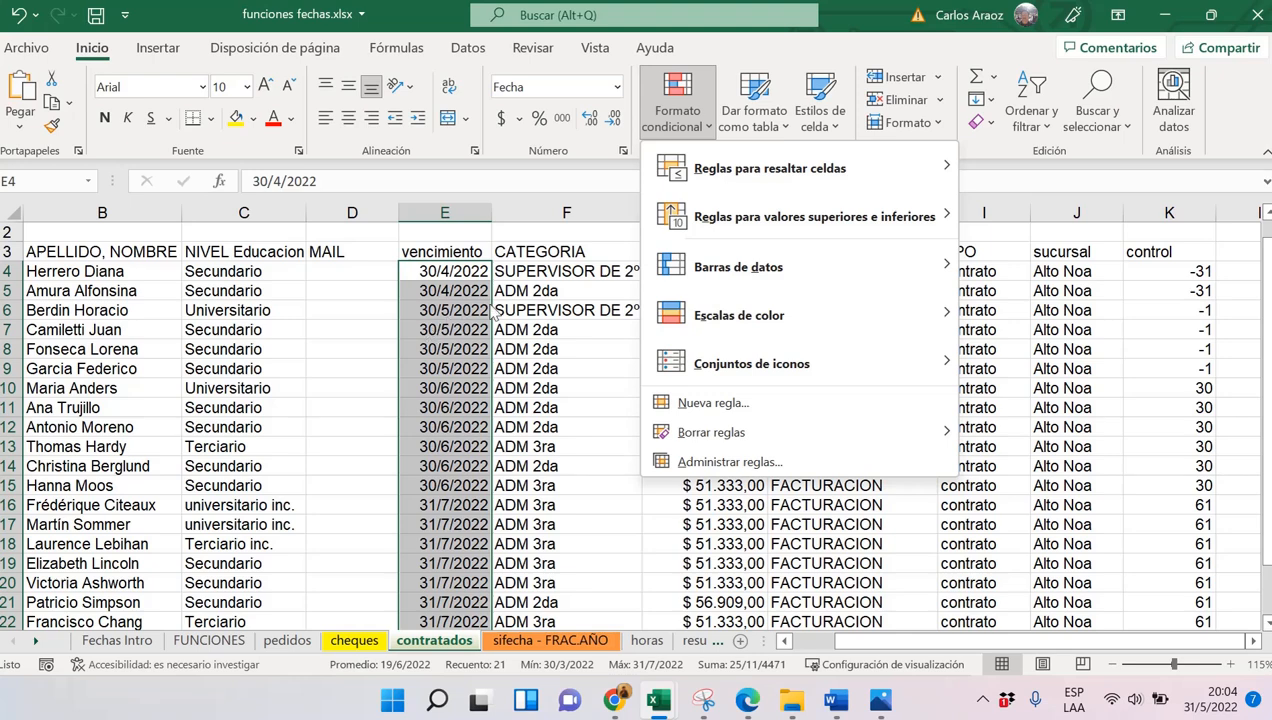
{"action": "mouse_move", "coordinate": [719, 176]}
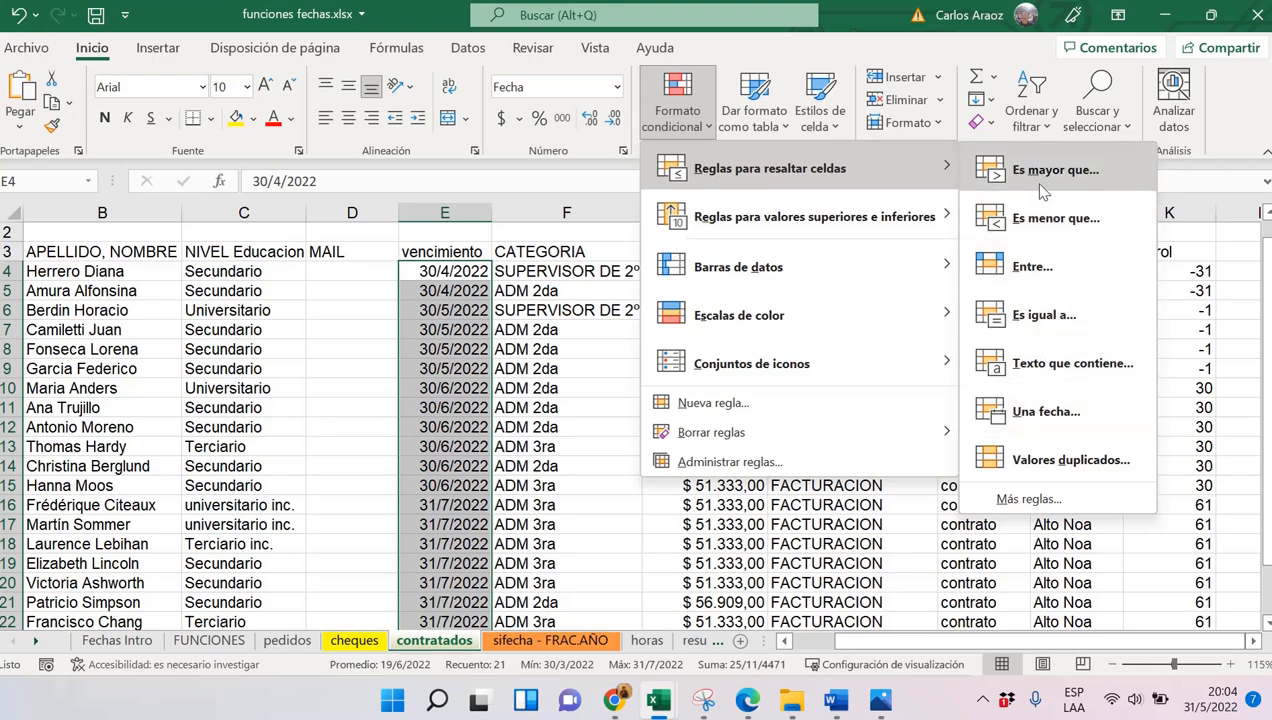
{"action": "left_click", "coordinate": [1030, 499]}
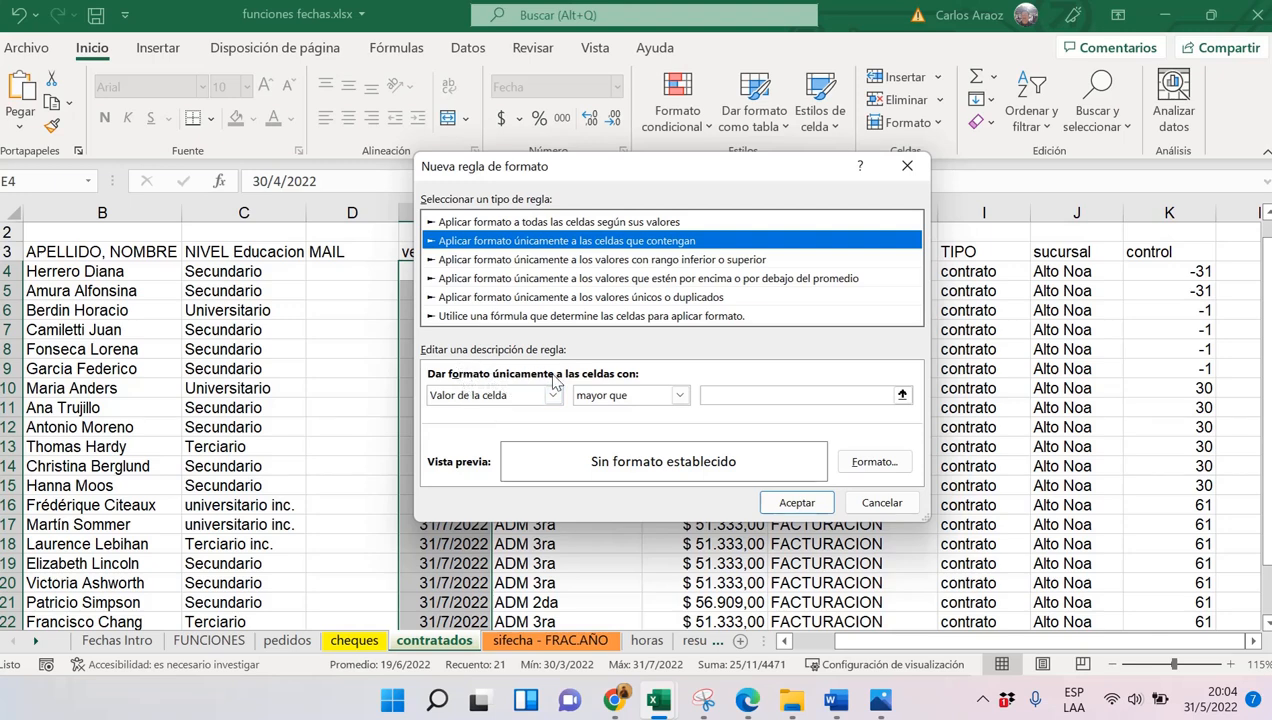
Set the rule condition to Fechas with the period Este mes
{"action": "left_click", "coordinate": [476, 396]}
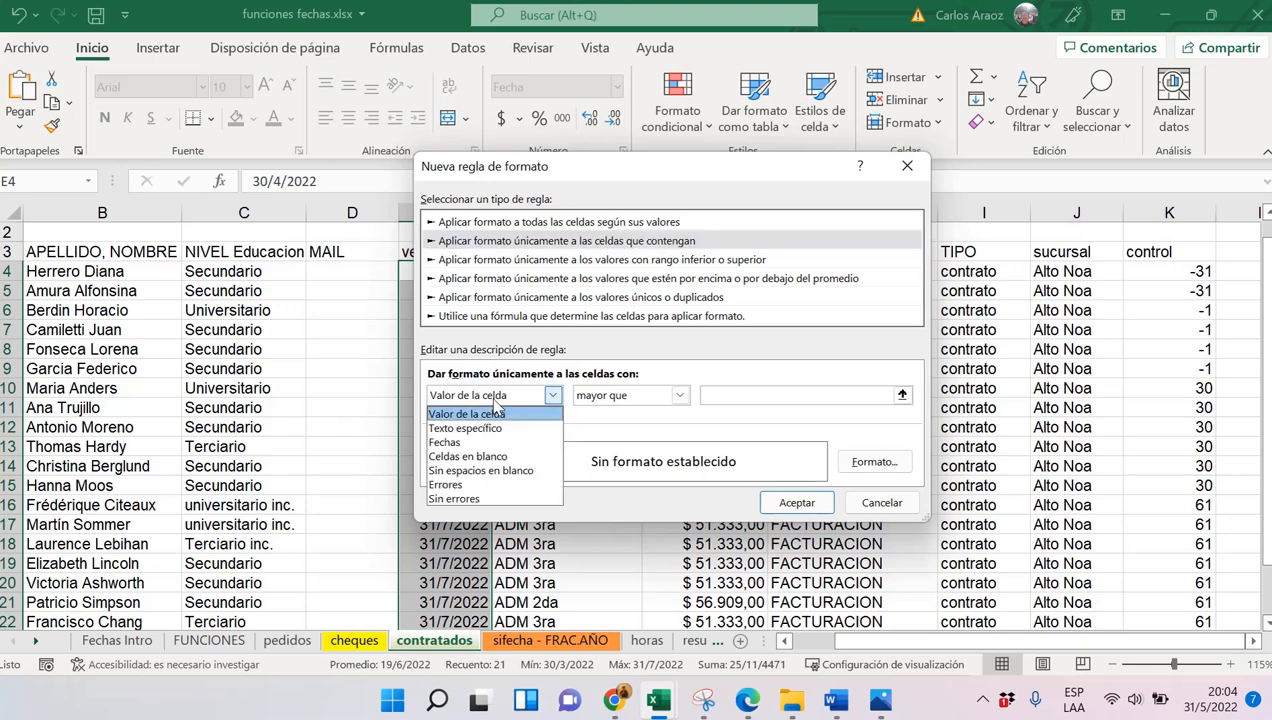
{"action": "left_click", "coordinate": [453, 446]}
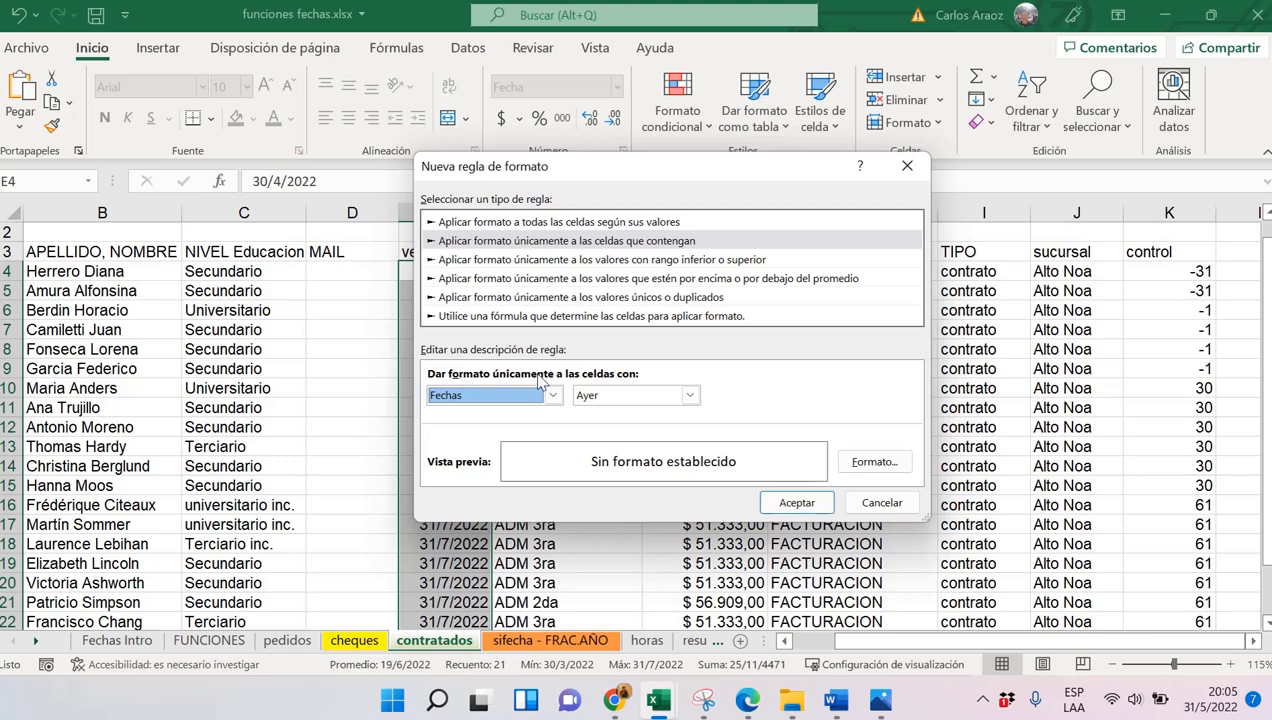
{"action": "left_click", "coordinate": [592, 397]}
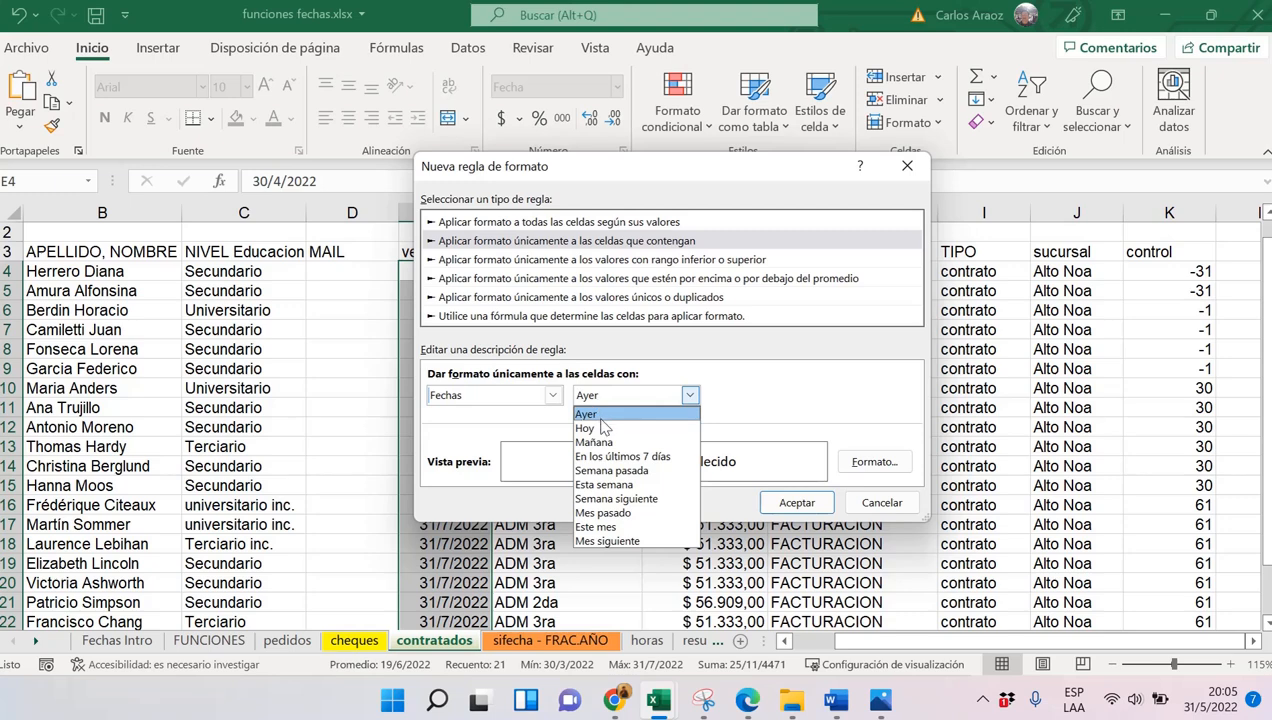
{"action": "left_click", "coordinate": [608, 528]}
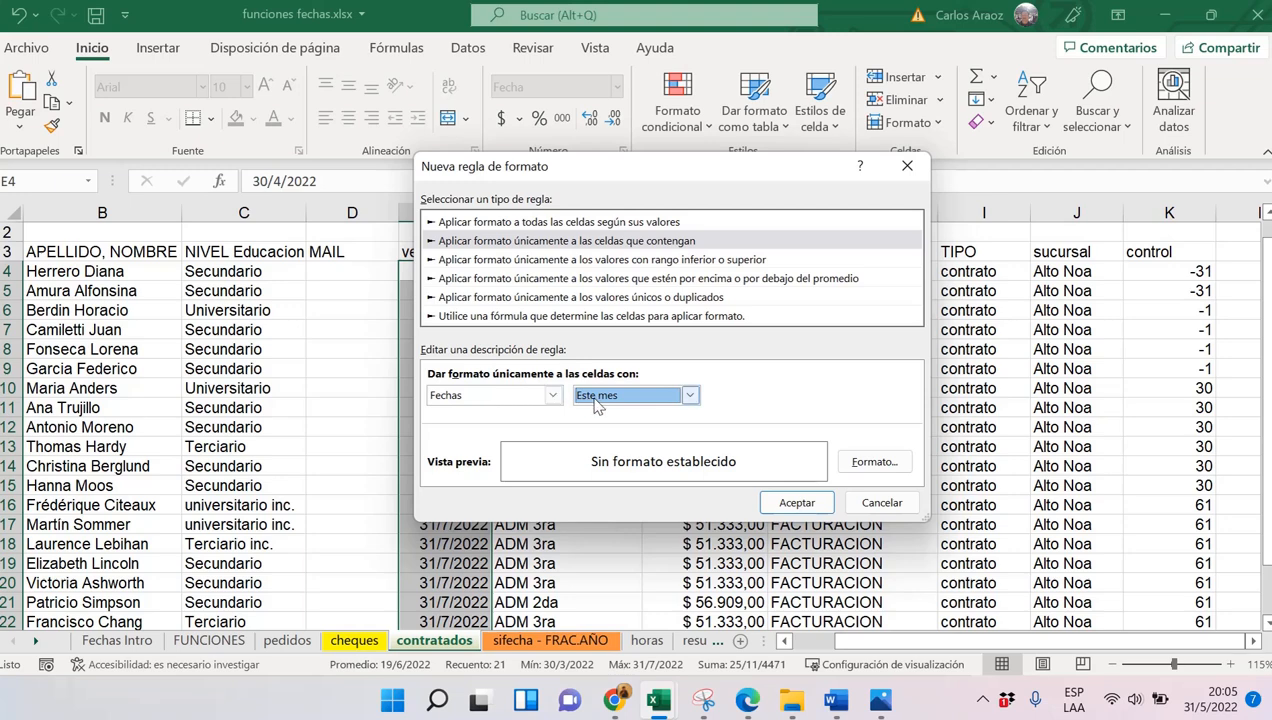
Choose an orange cell fill as the rule's format
{"action": "left_click", "coordinate": [868, 461]}
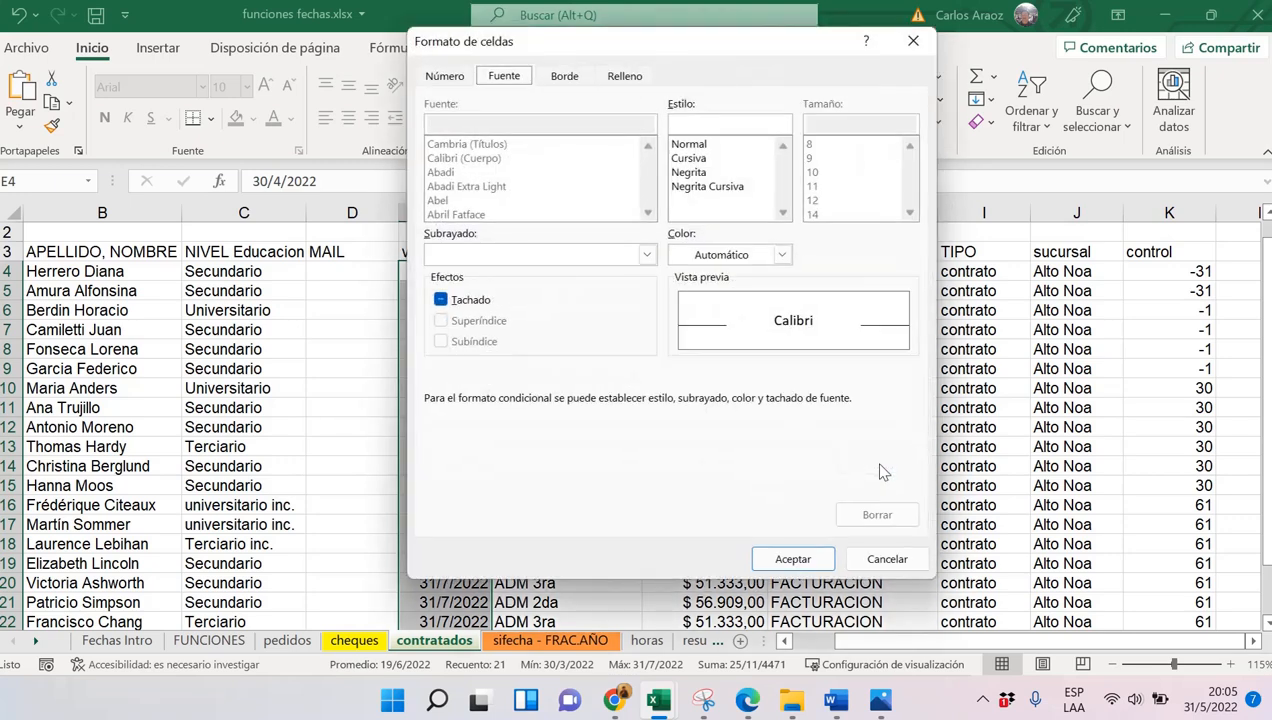
{"action": "left_click", "coordinate": [619, 80]}
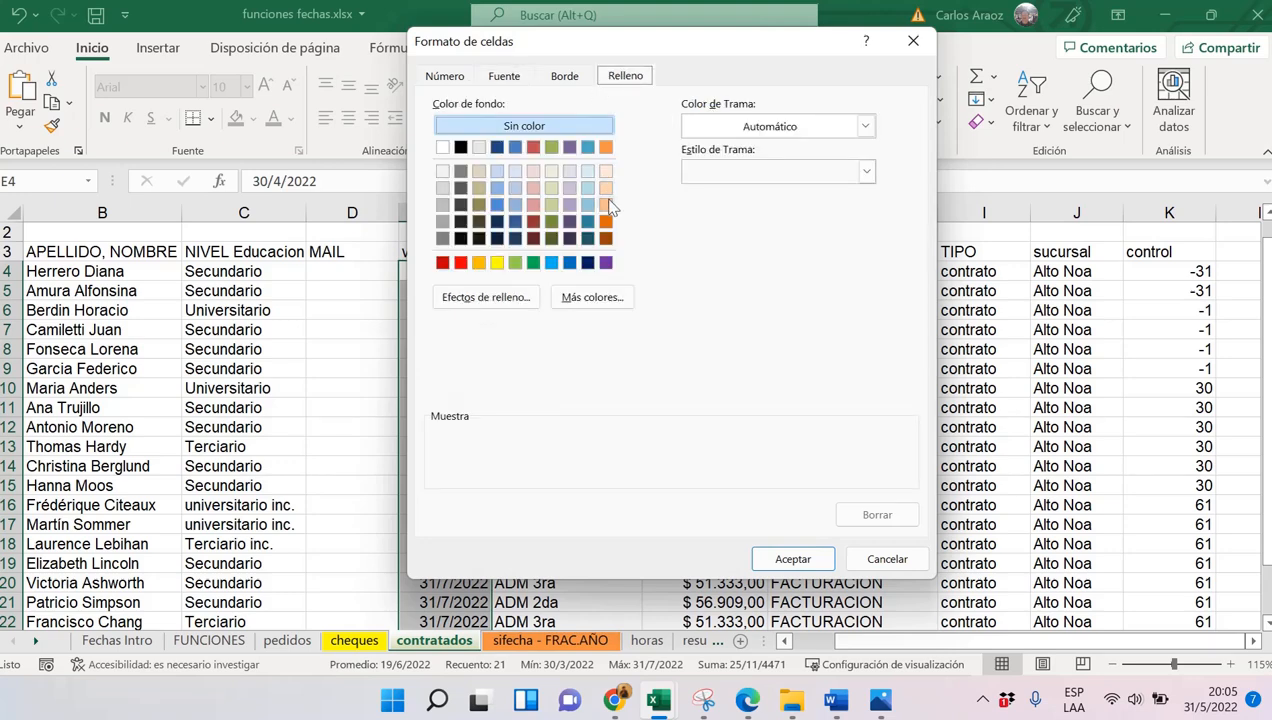
{"action": "left_click", "coordinate": [606, 148]}
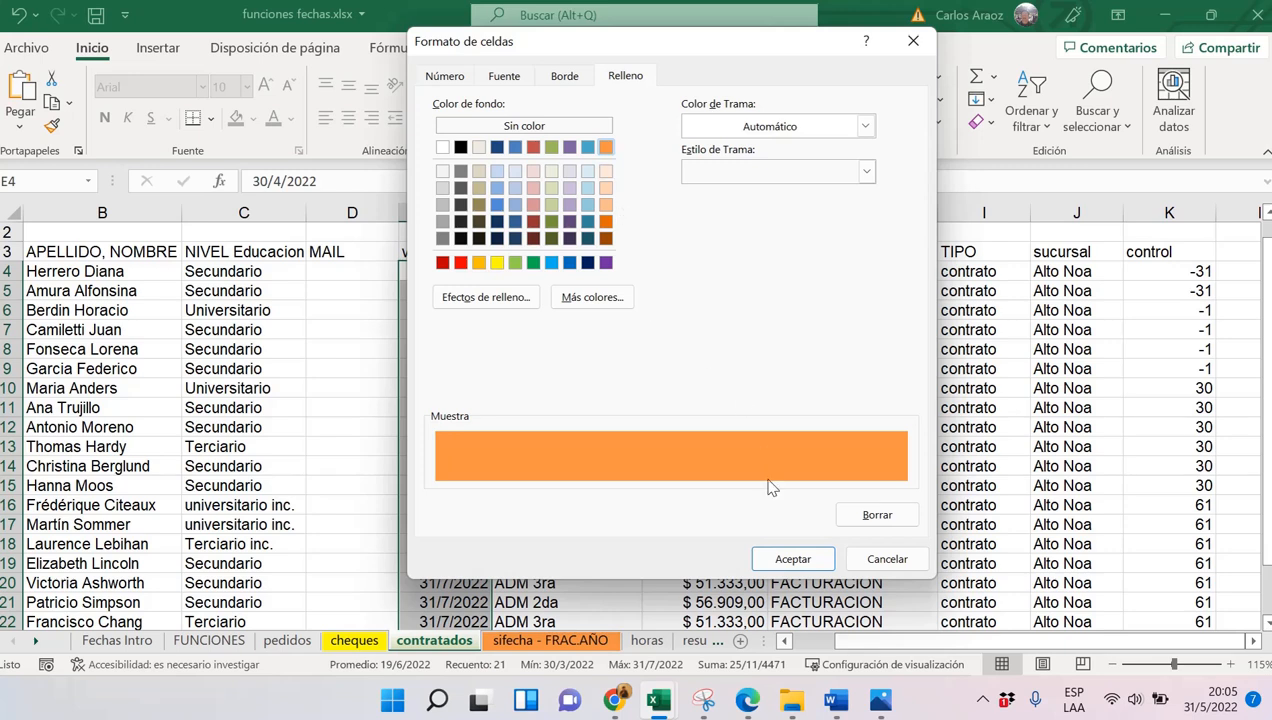
{"action": "left_click", "coordinate": [792, 561]}
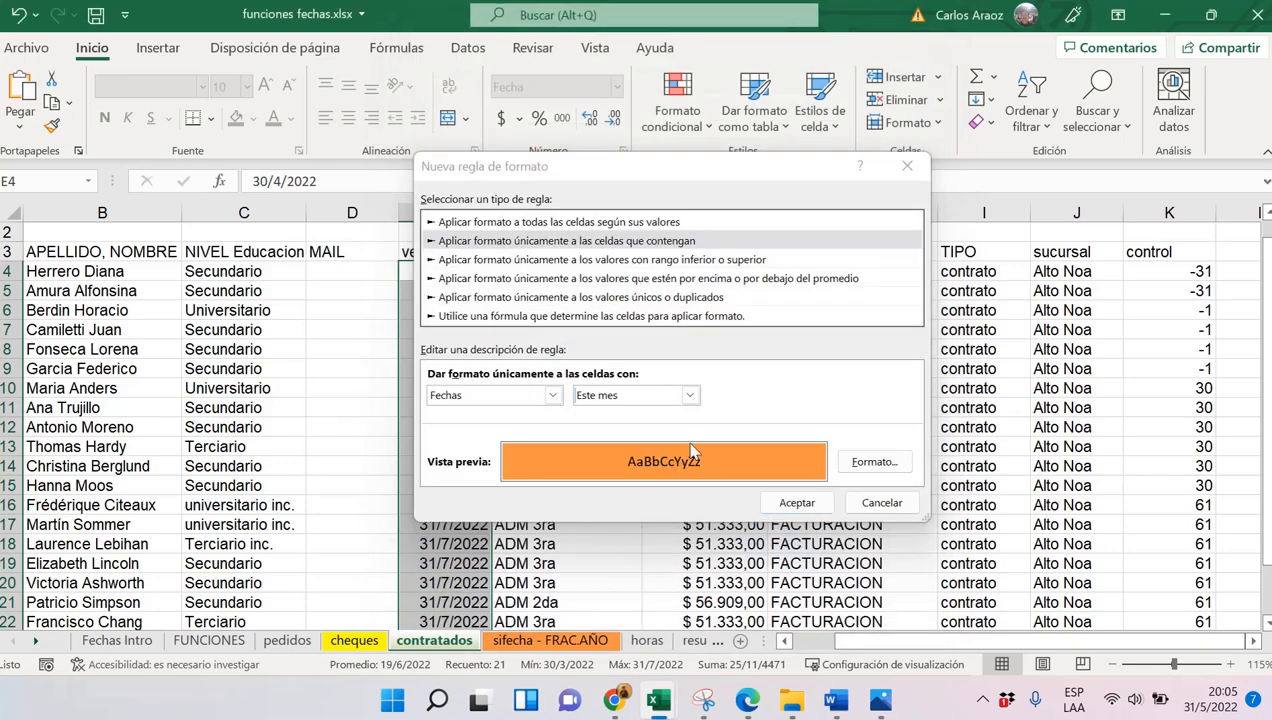
Keep the Fechas / Este mes condition and apply the rule, turning the 30/5/2022 dates orange
{"action": "left_click", "coordinate": [449, 394]}
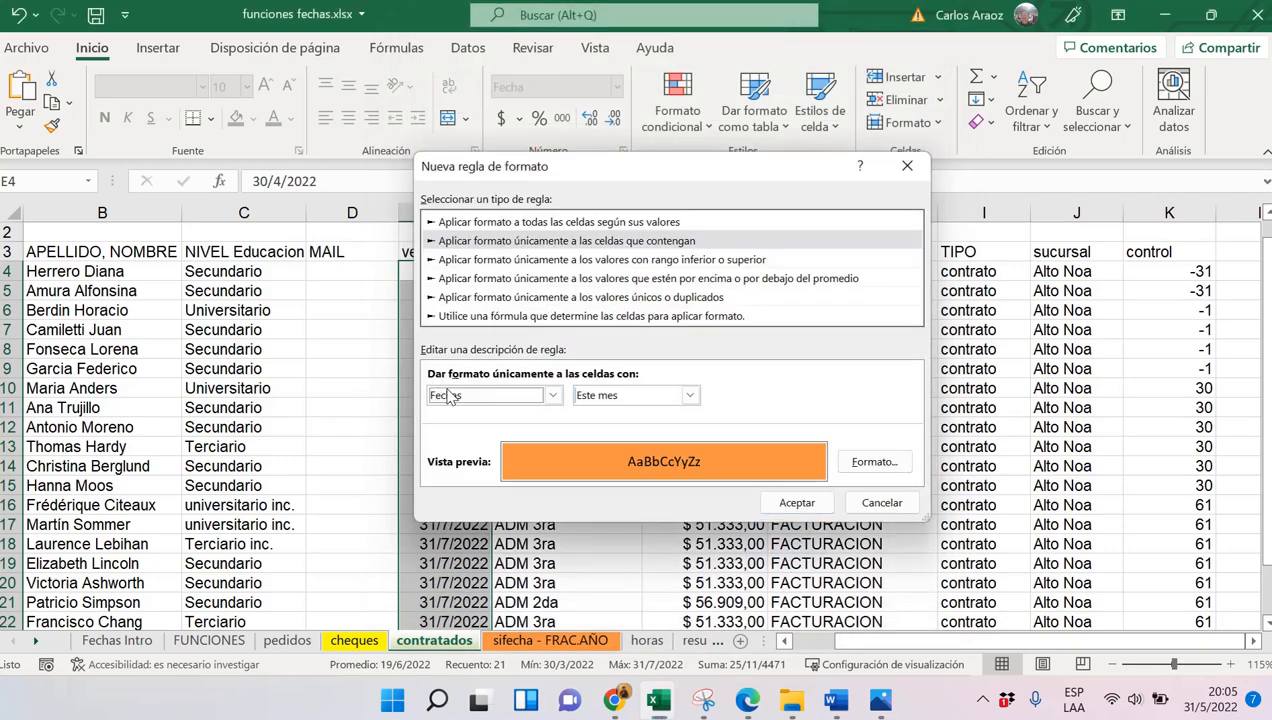
{"action": "left_click", "coordinate": [449, 394]}
{"action": "left_click", "coordinate": [603, 398]}
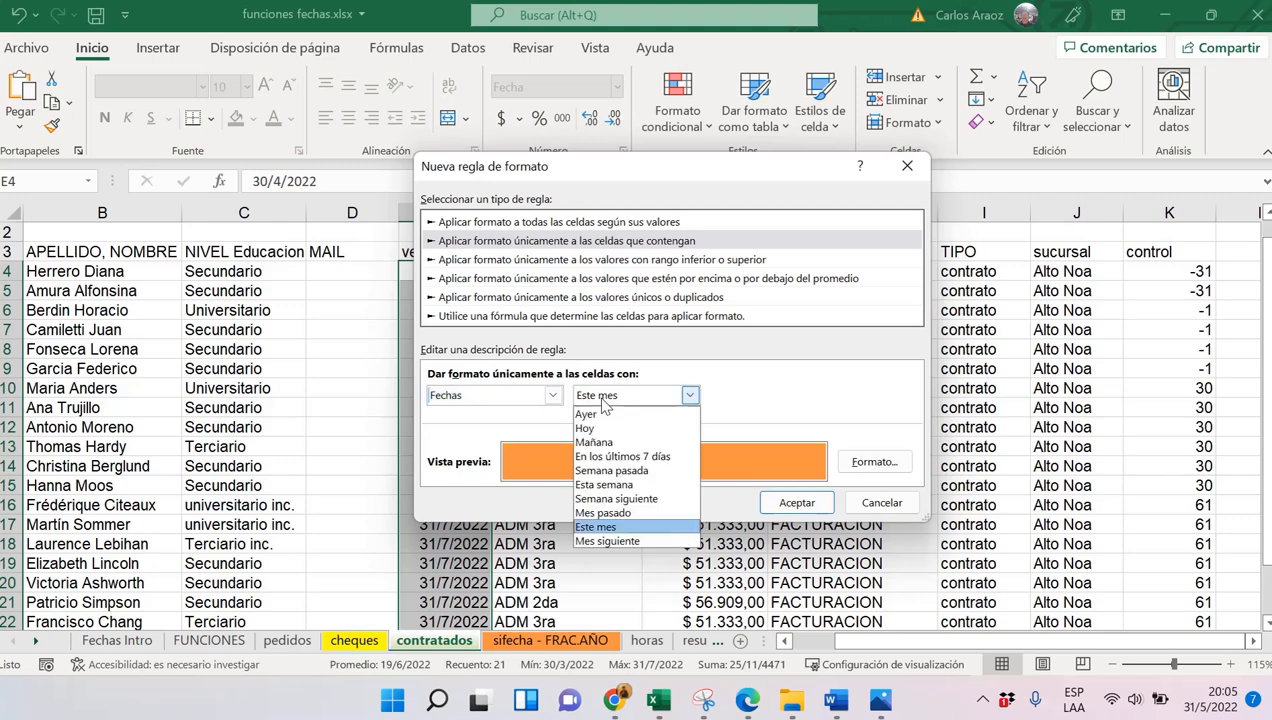
{"action": "left_click", "coordinate": [603, 398]}
{"action": "left_click", "coordinate": [603, 398]}
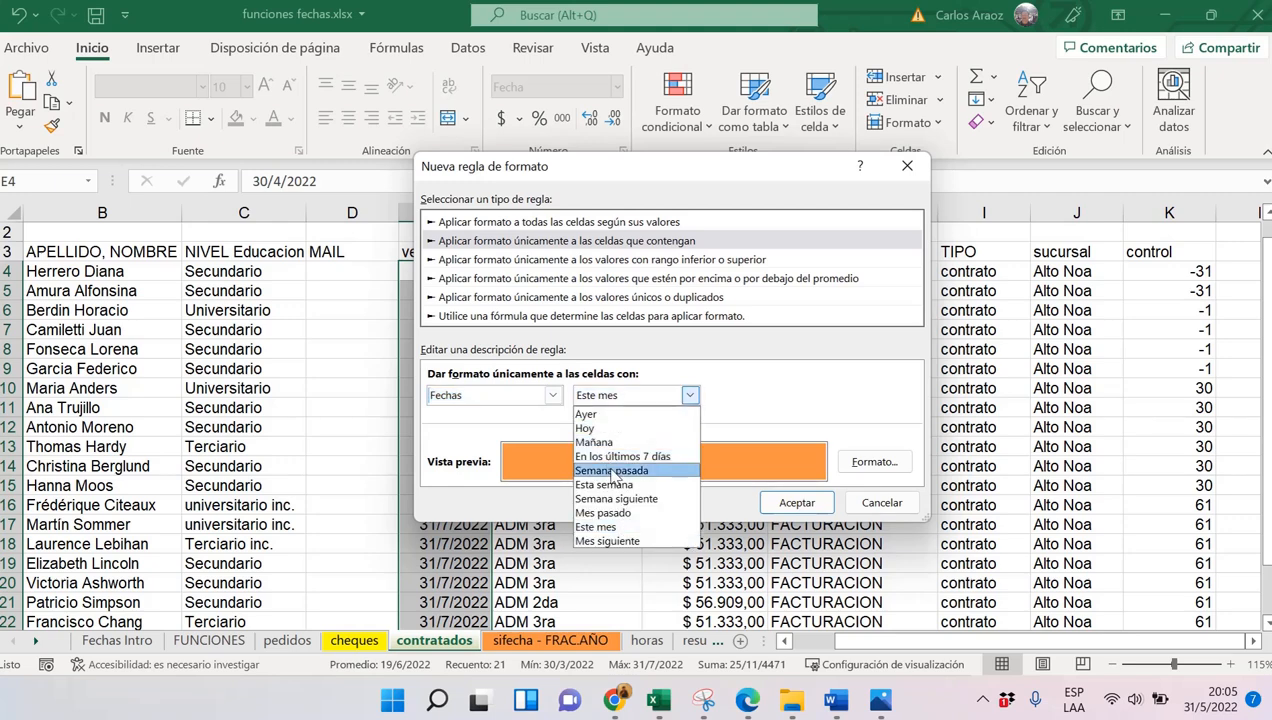
{"action": "left_click", "coordinate": [827, 401]}
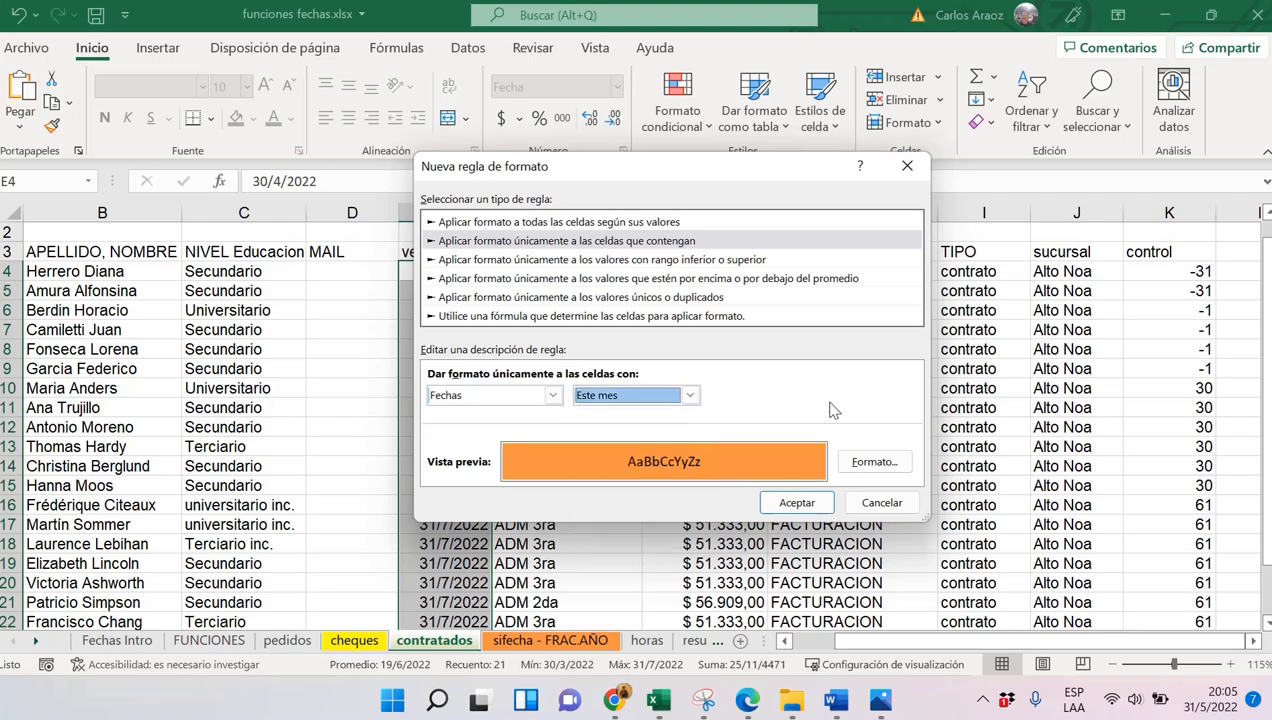
{"action": "left_click", "coordinate": [816, 508]}
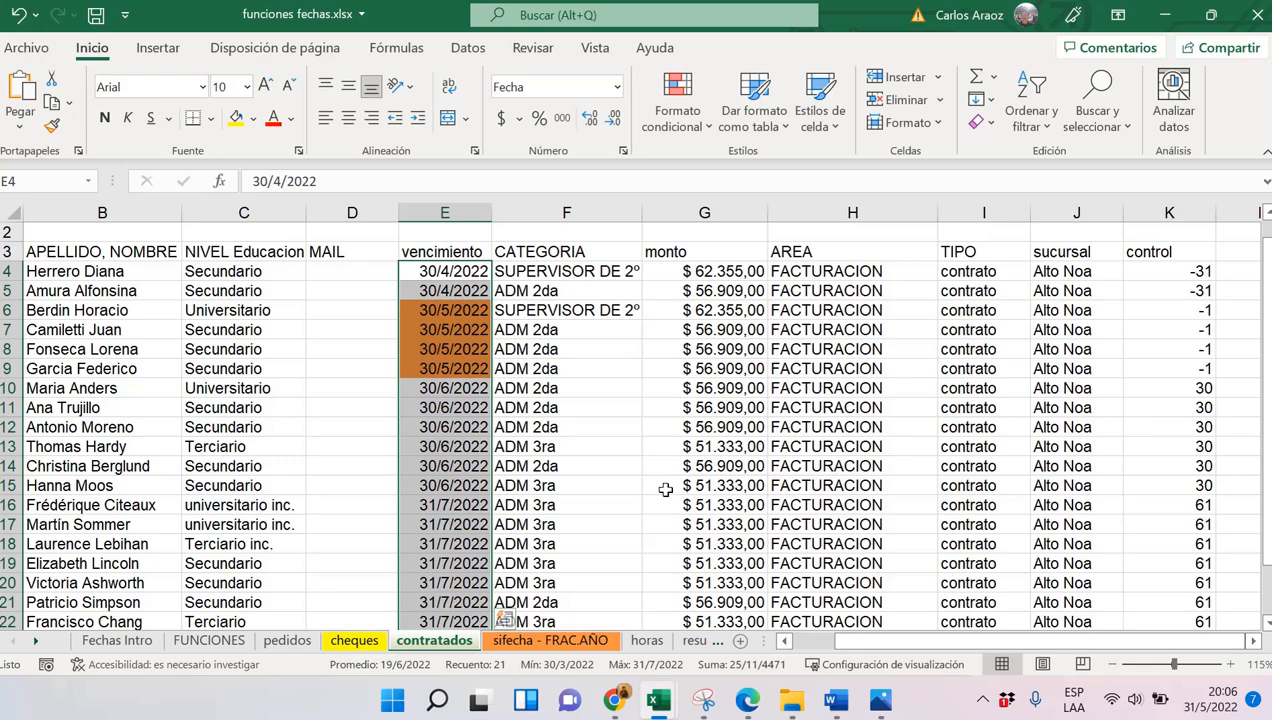
Go to F3, the first fecha de factura cell on the pedidos sheet, with the Fórmulas ribbon shown
{"action": "left_click", "coordinate": [286, 645]}
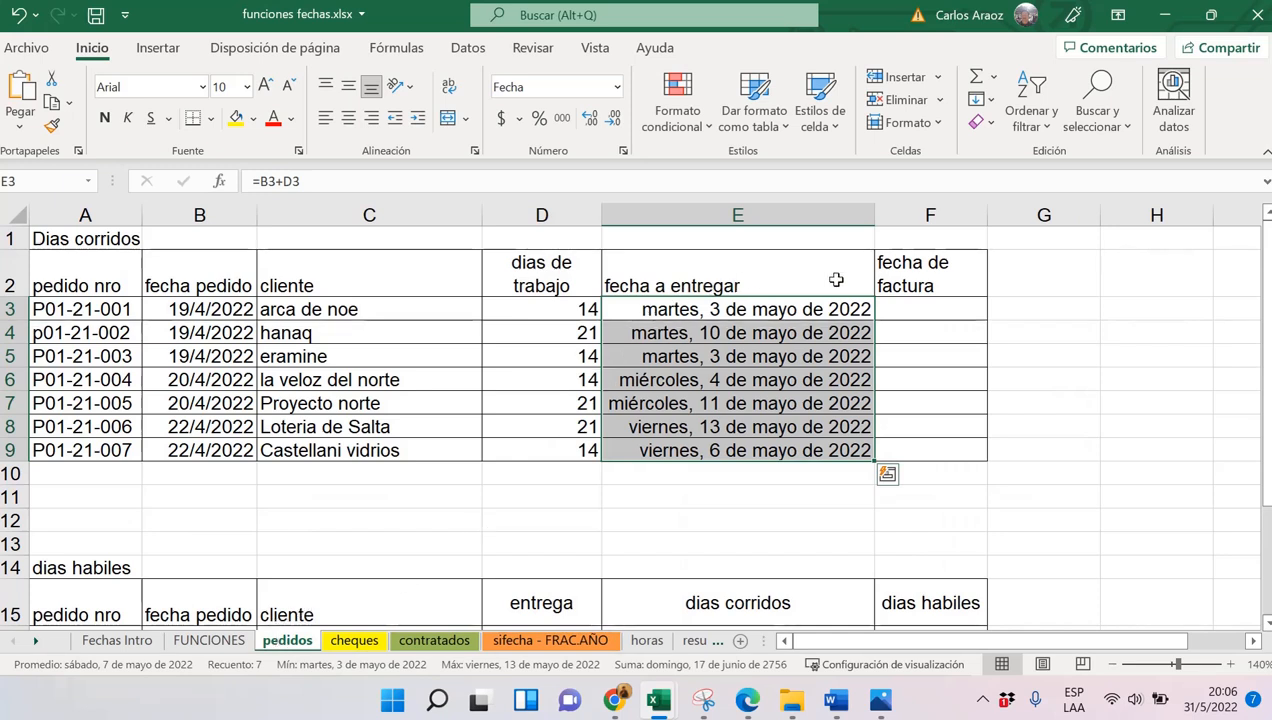
{"action": "left_click", "coordinate": [927, 309]}
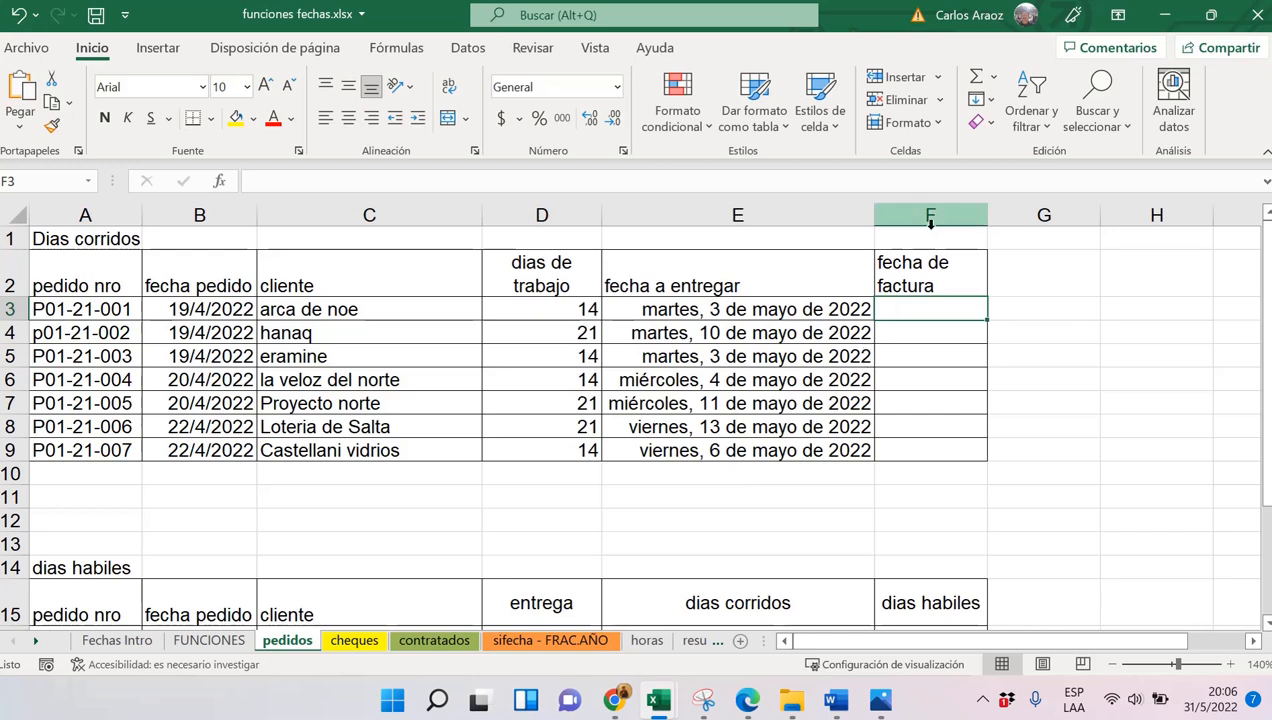
{"action": "left_click", "coordinate": [915, 283]}
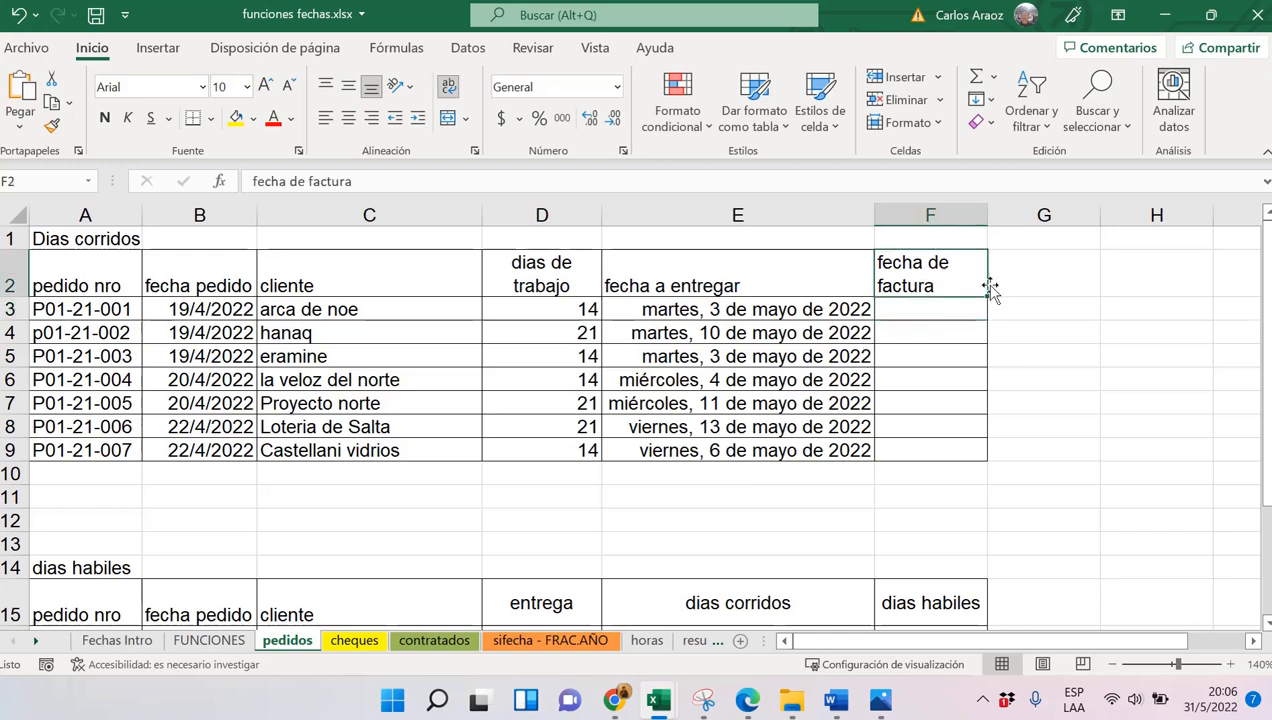
{"action": "left_click", "coordinate": [931, 304]}
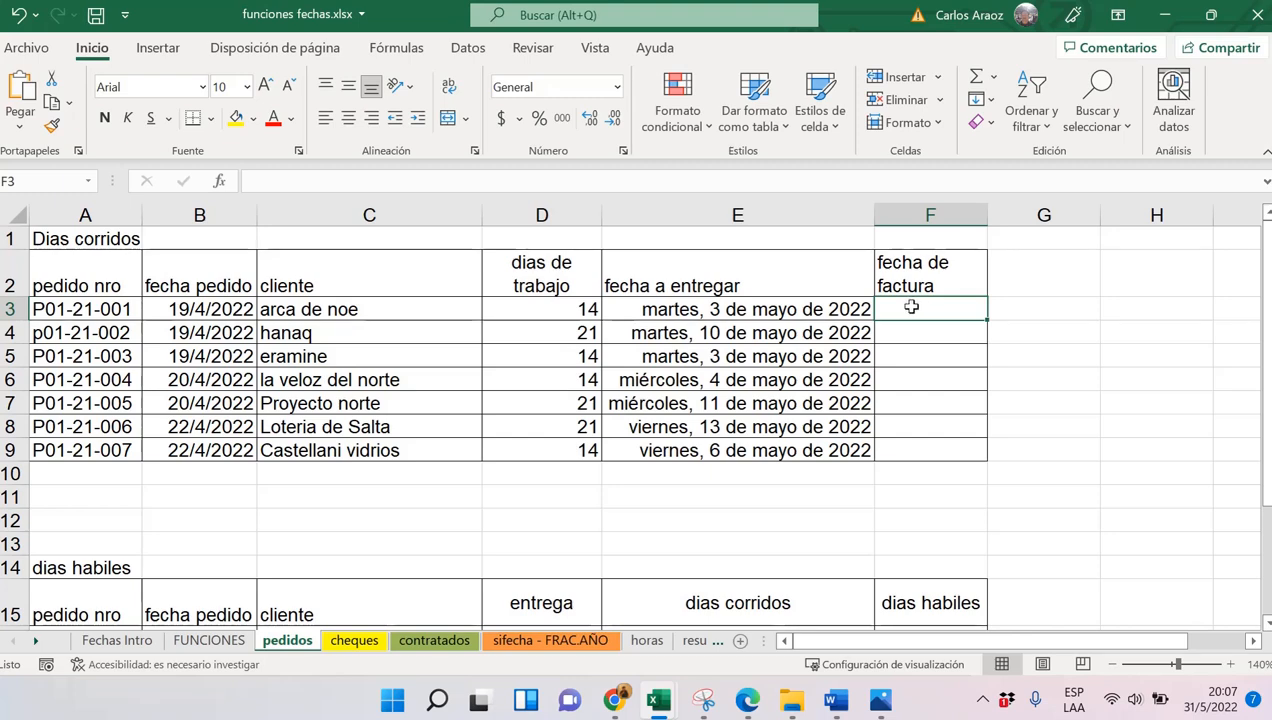
{"action": "left_click", "coordinate": [397, 48]}
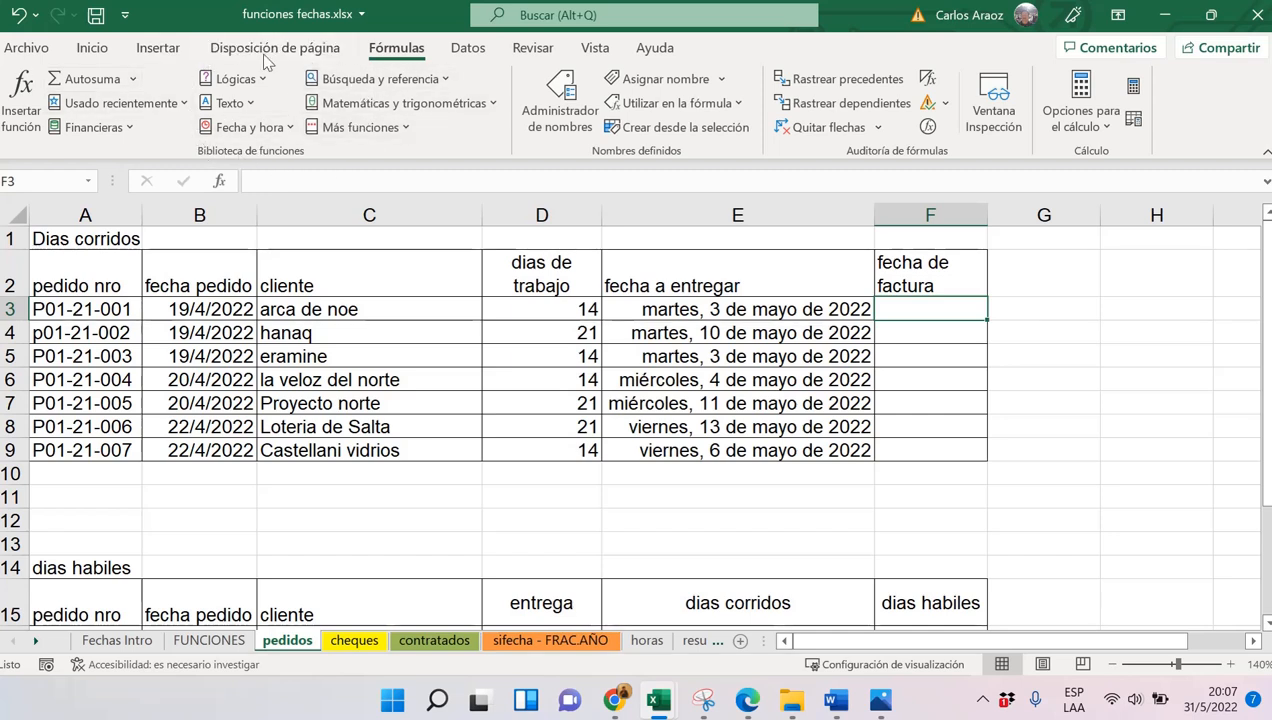
Insert DIA.LAB from the Fecha y hora functions into F3
{"action": "left_click", "coordinate": [284, 128]}
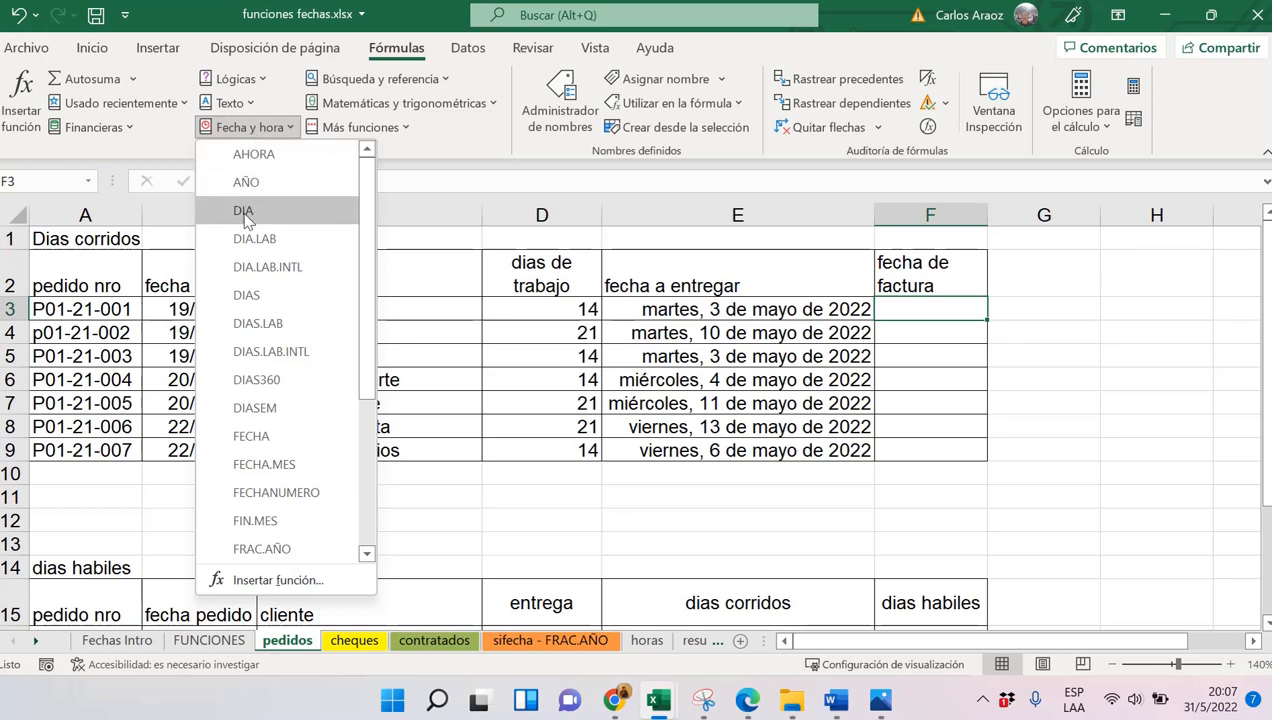
{"action": "mouse_move", "coordinate": [267, 247]}
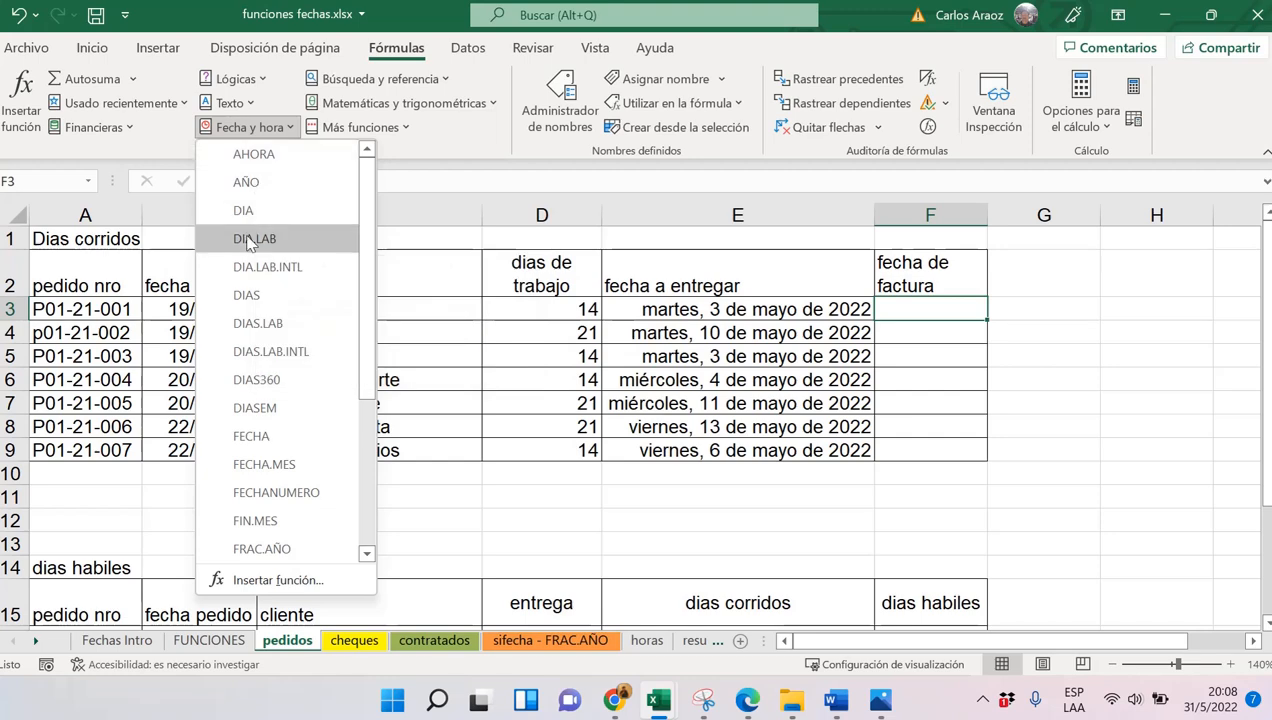
{"action": "key", "text": "Escape"}
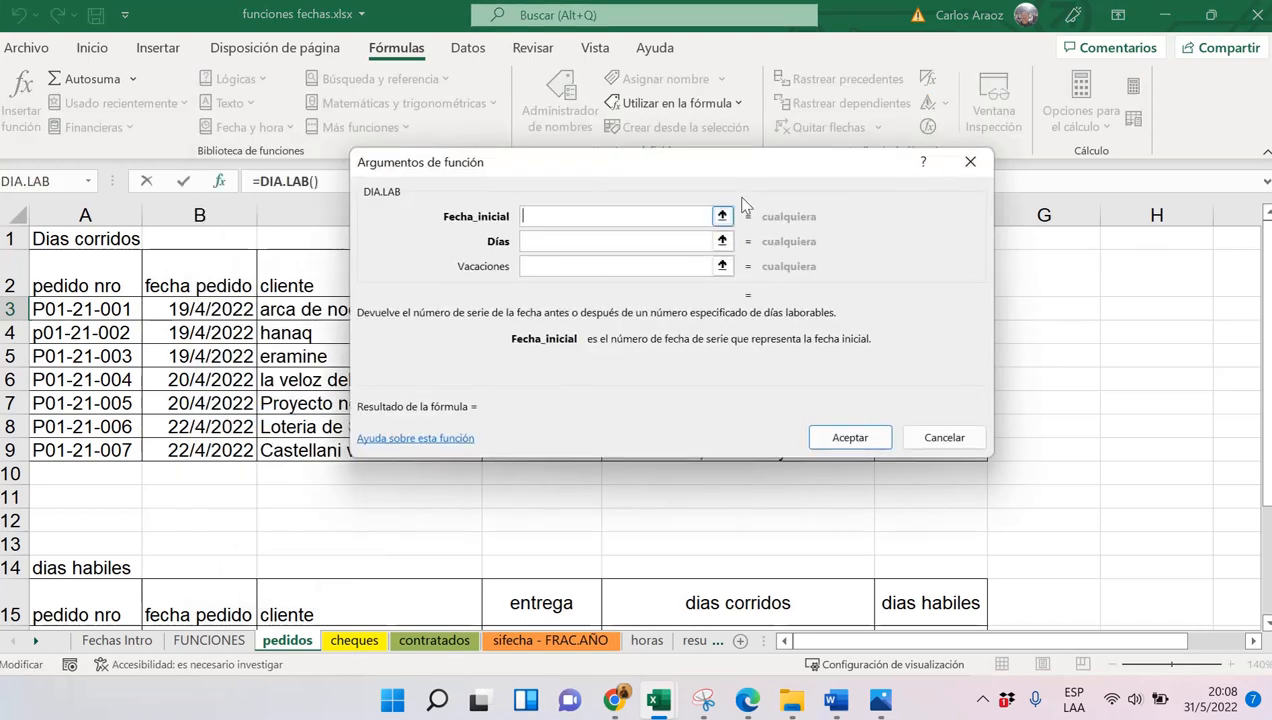
Cancel the DIA.LAB argument dialog, leaving F3 empty
{"action": "left_click_drag", "start_coordinate": [721, 168], "coordinate": [672, 356]}
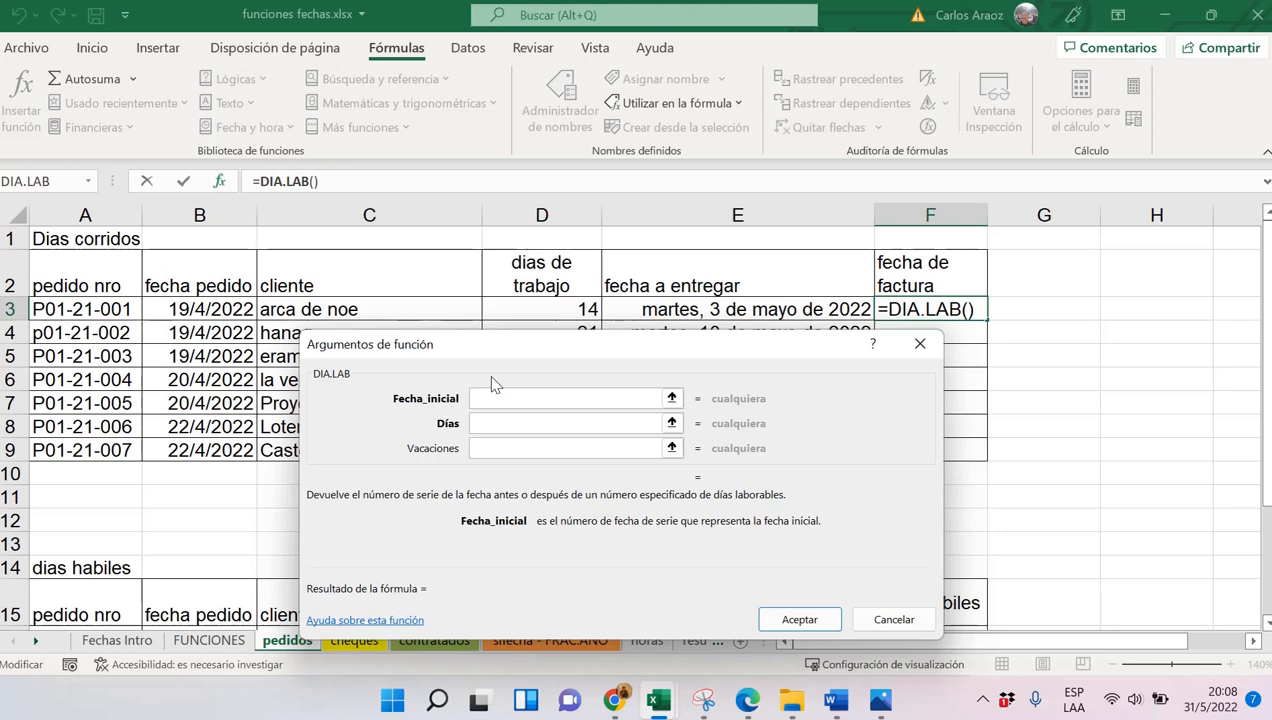
{"action": "left_click", "coordinate": [927, 622]}
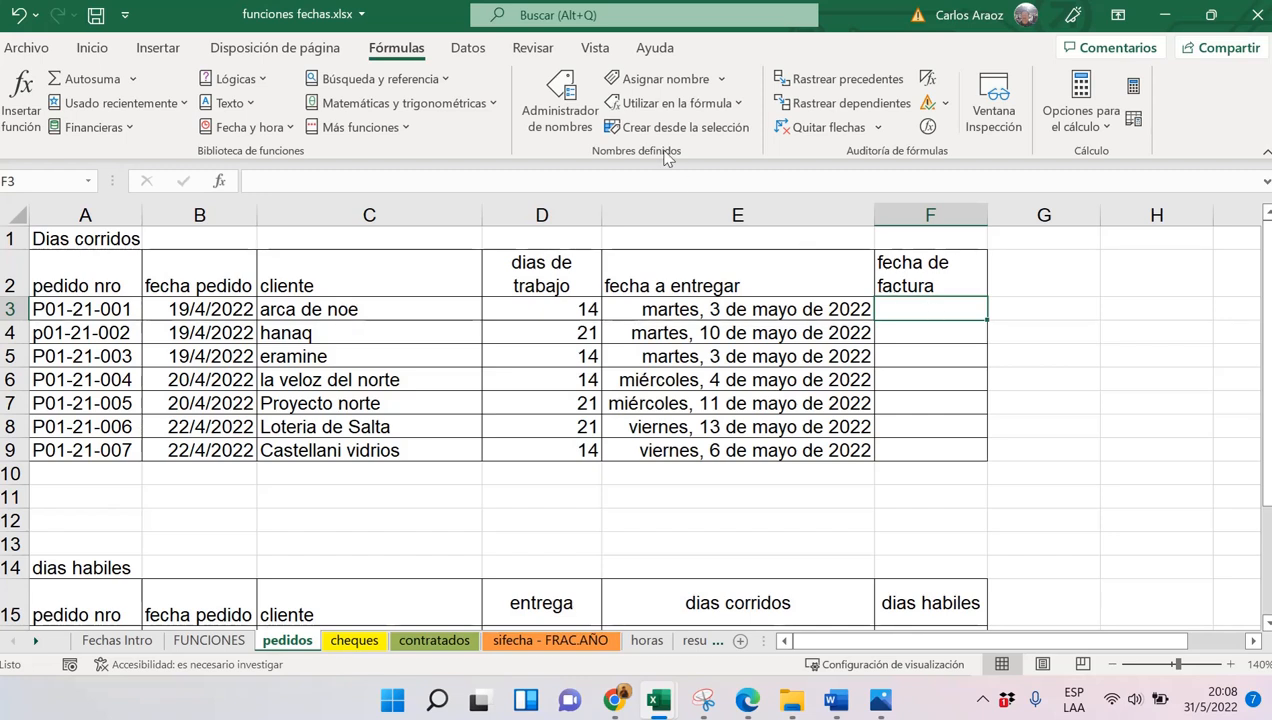
{"action": "left_click", "coordinate": [226, 137]}
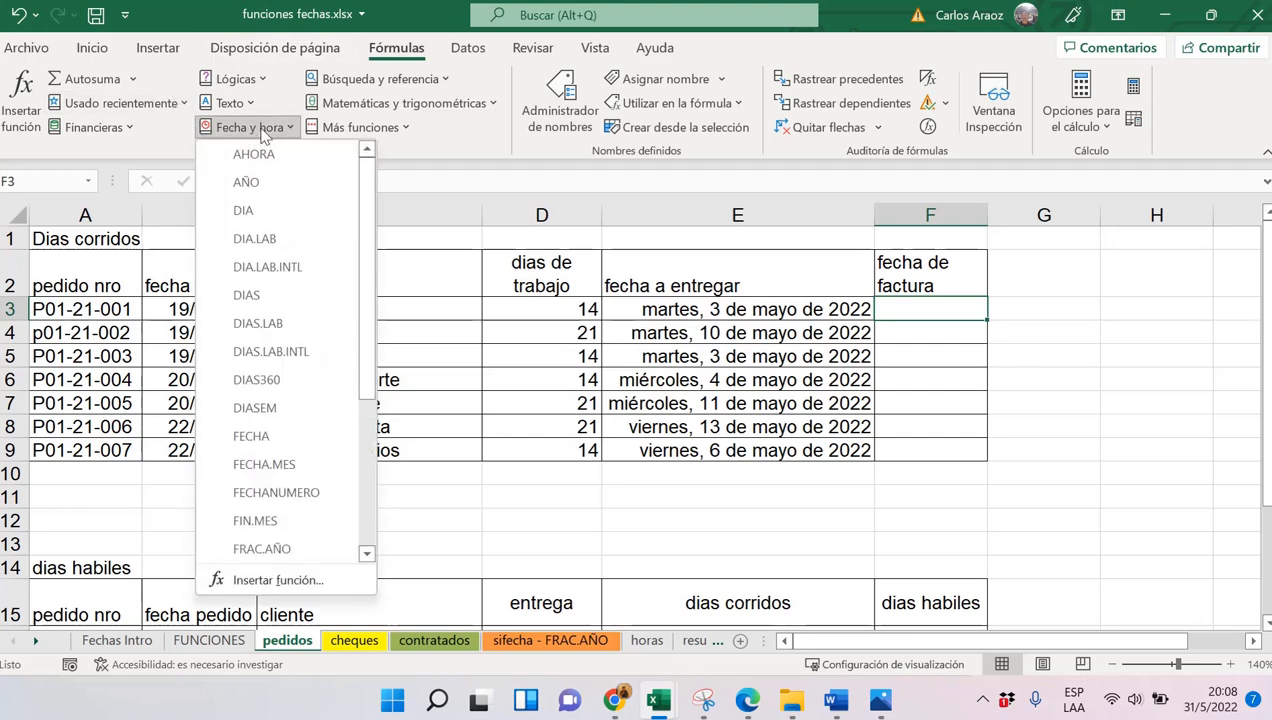
{"action": "left_click", "coordinate": [298, 240]}
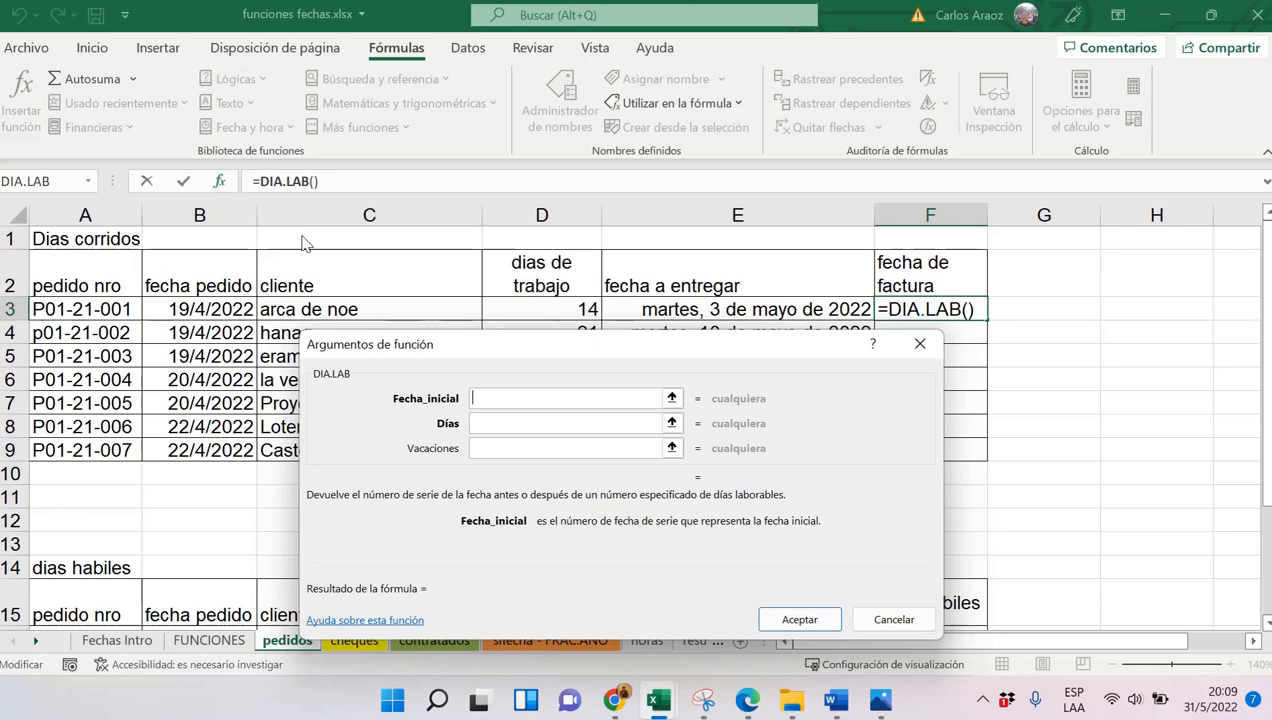
{"action": "left_click", "coordinate": [893, 620]}
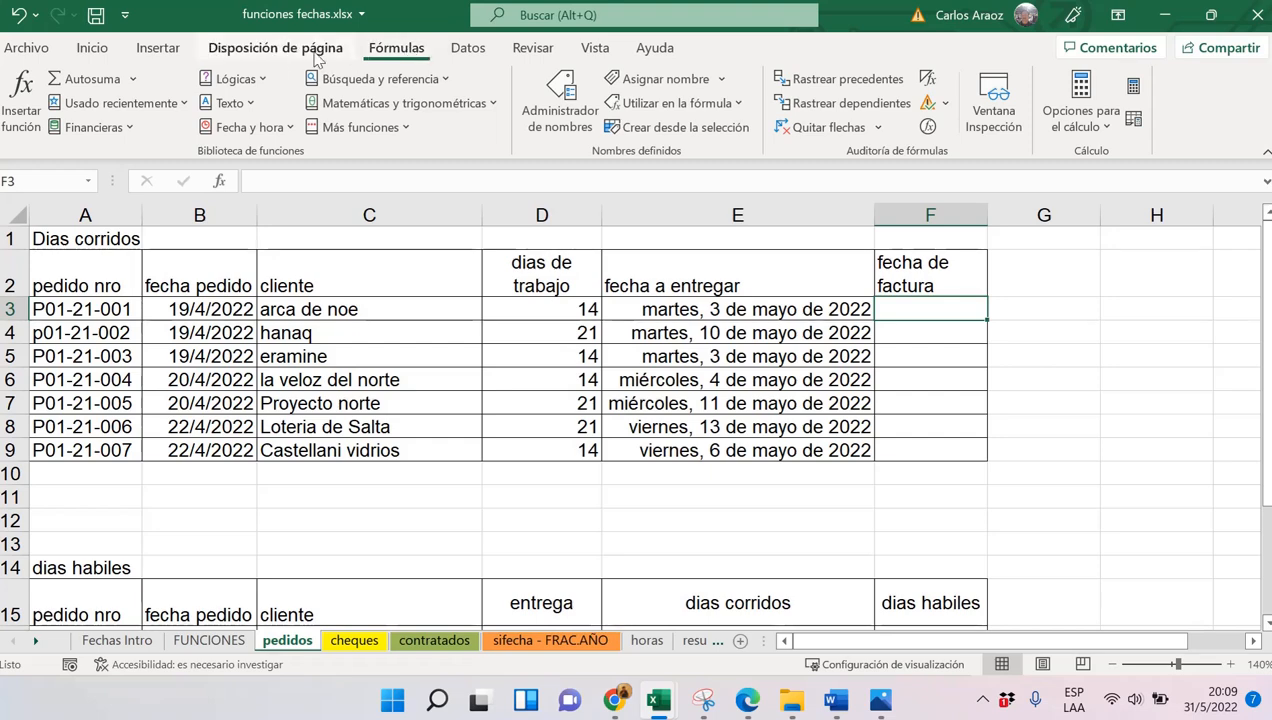
Close funciones de texto.xlsx without saving and enlarge the funciones fechas window
{"action": "left_click", "coordinate": [1210, 14]}
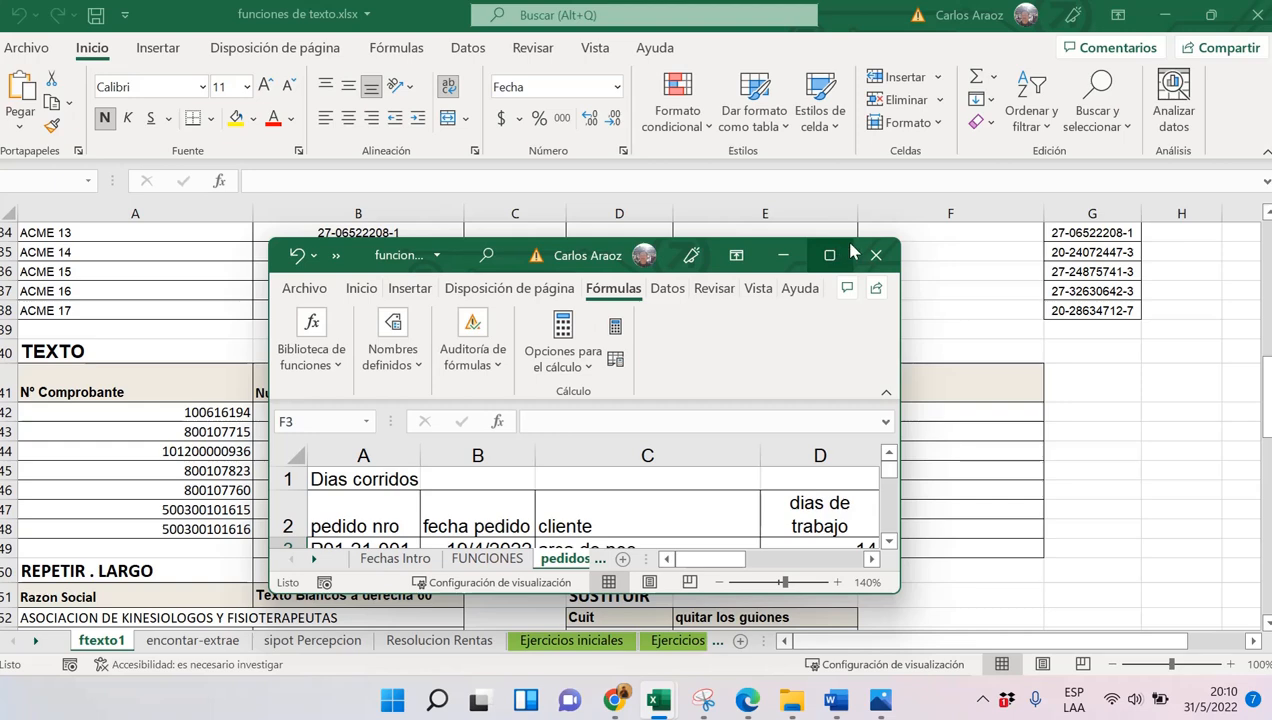
{"action": "mouse_move", "coordinate": [850, 241]}
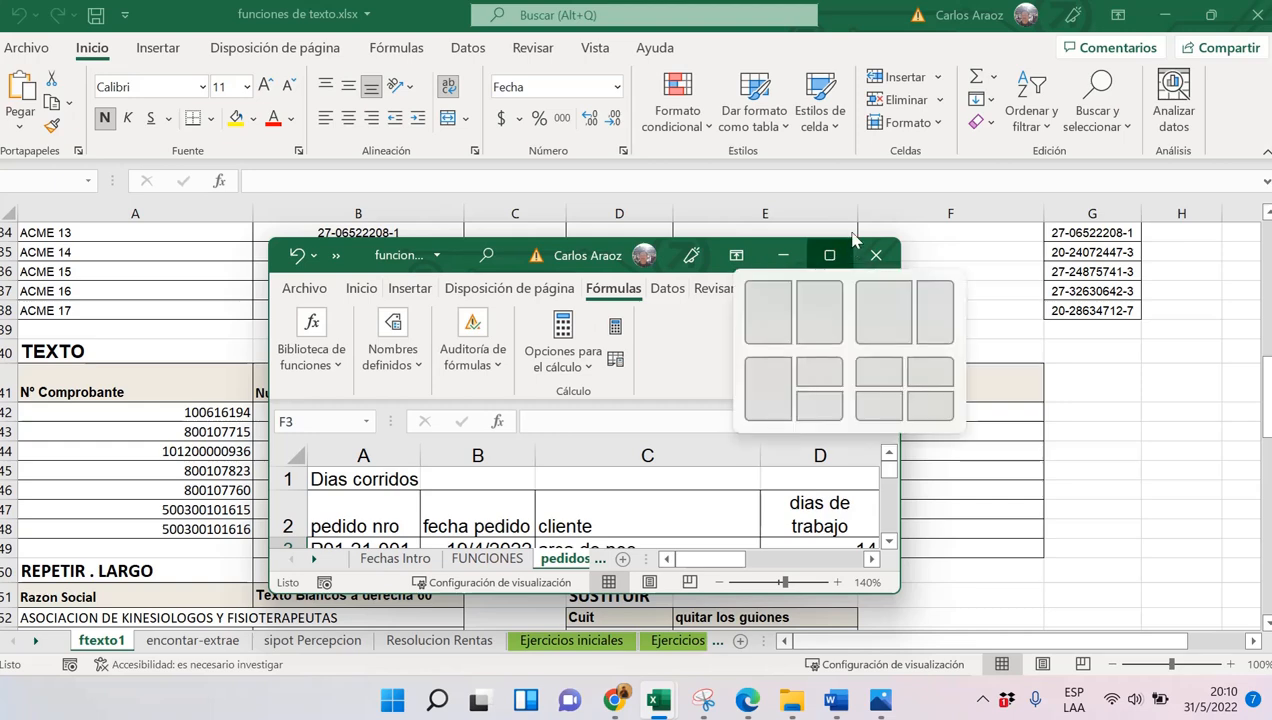
{"action": "left_click", "coordinate": [1255, 14]}
{"action": "left_click", "coordinate": [633, 389]}
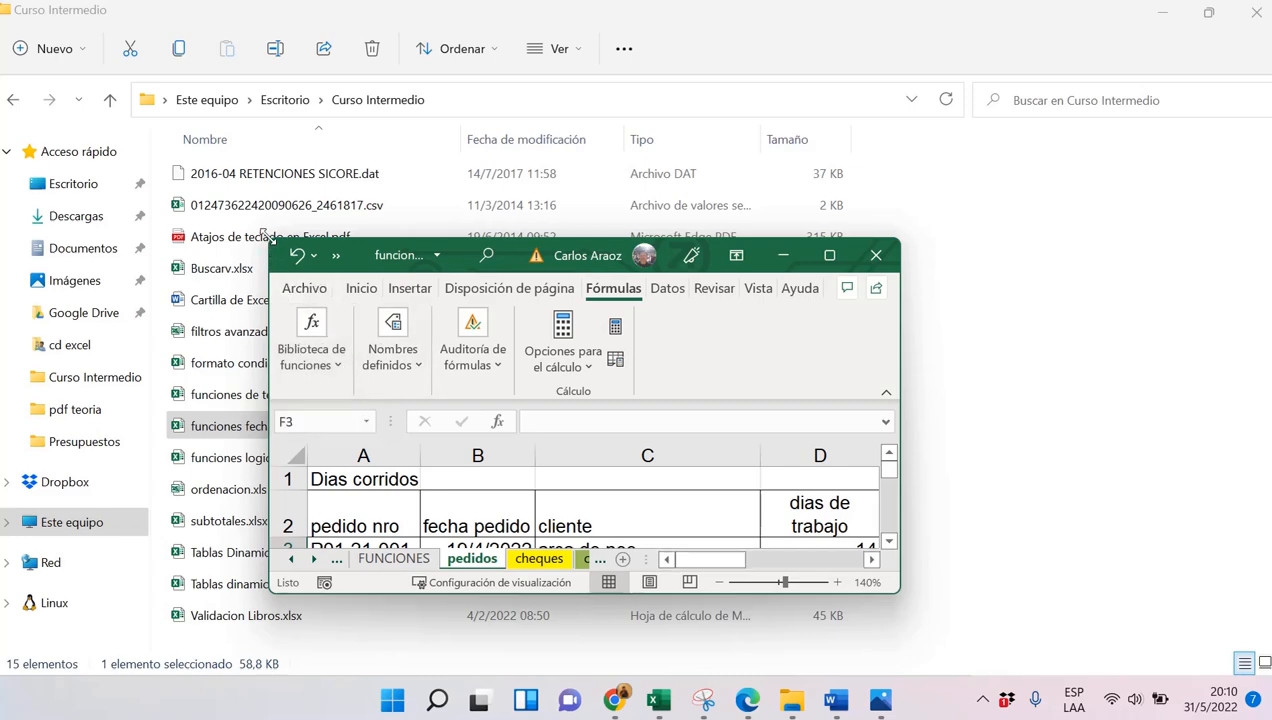
{"action": "left_click_drag", "start_coordinate": [271, 242], "coordinate": [198, 138]}
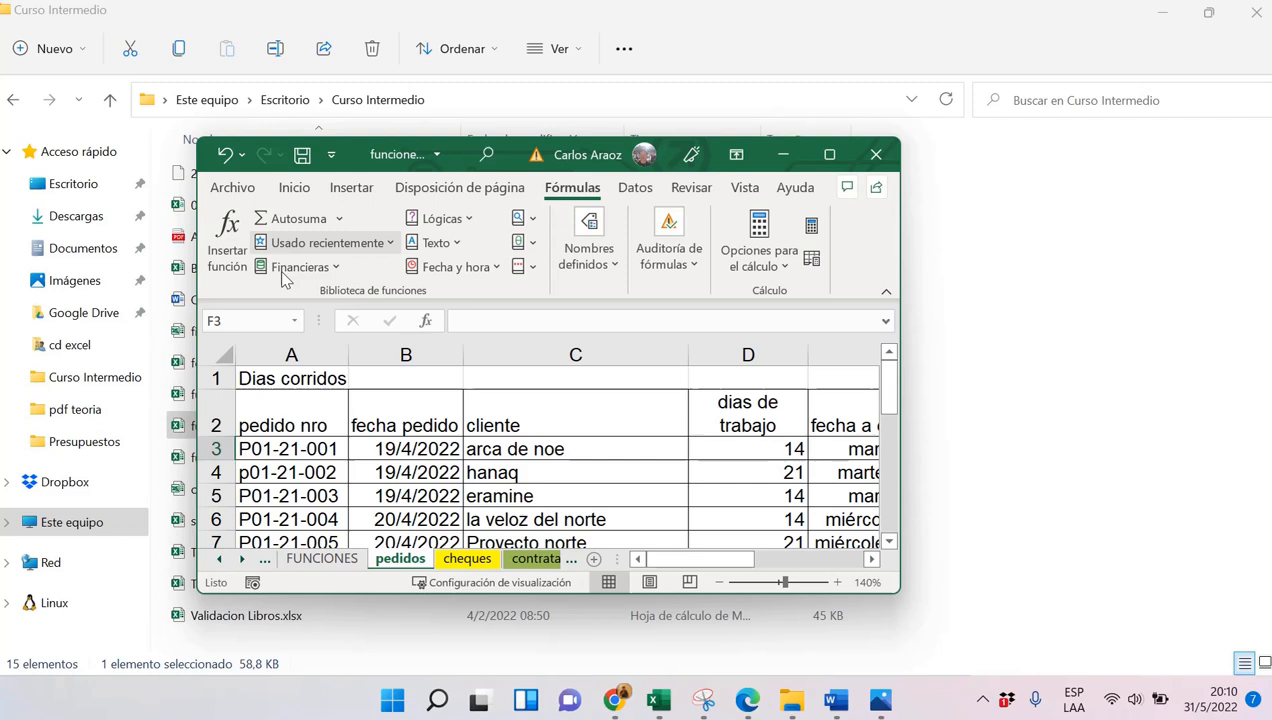
Insert DIA.LAB into F3 from Fecha y hora and maximize the workbook window
{"action": "left_click", "coordinate": [455, 267]}
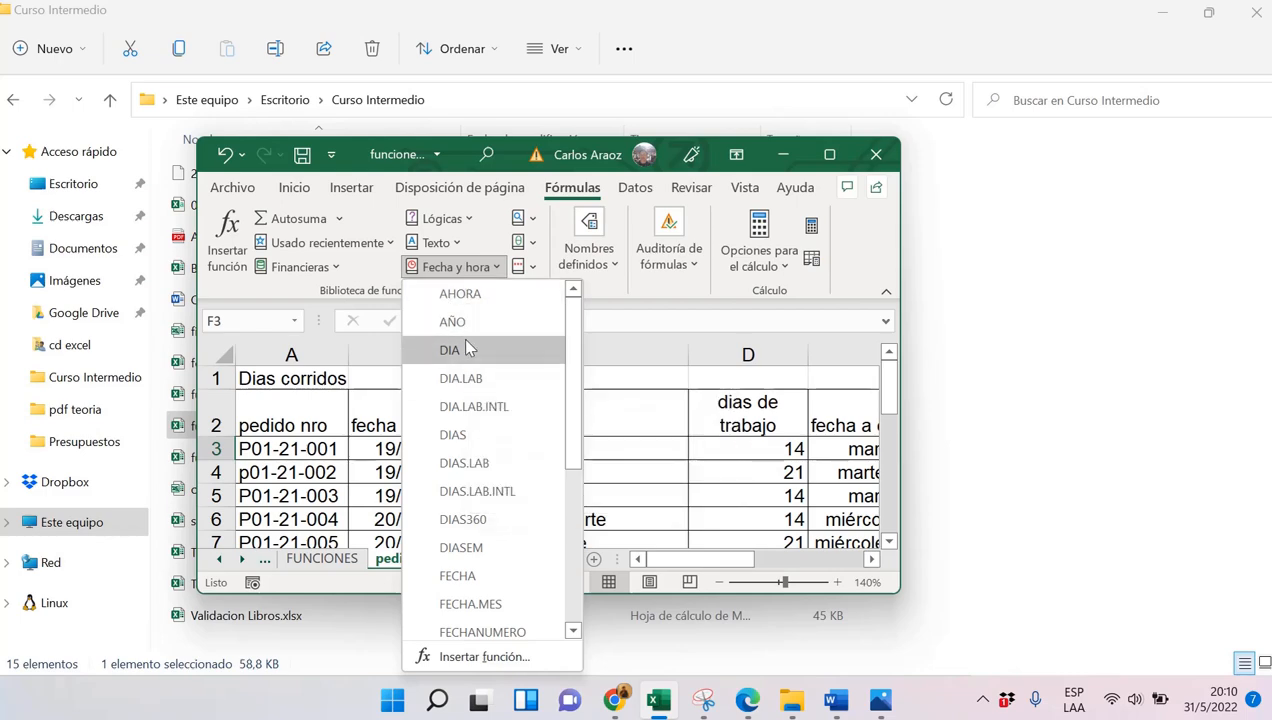
{"action": "left_click", "coordinate": [499, 387]}
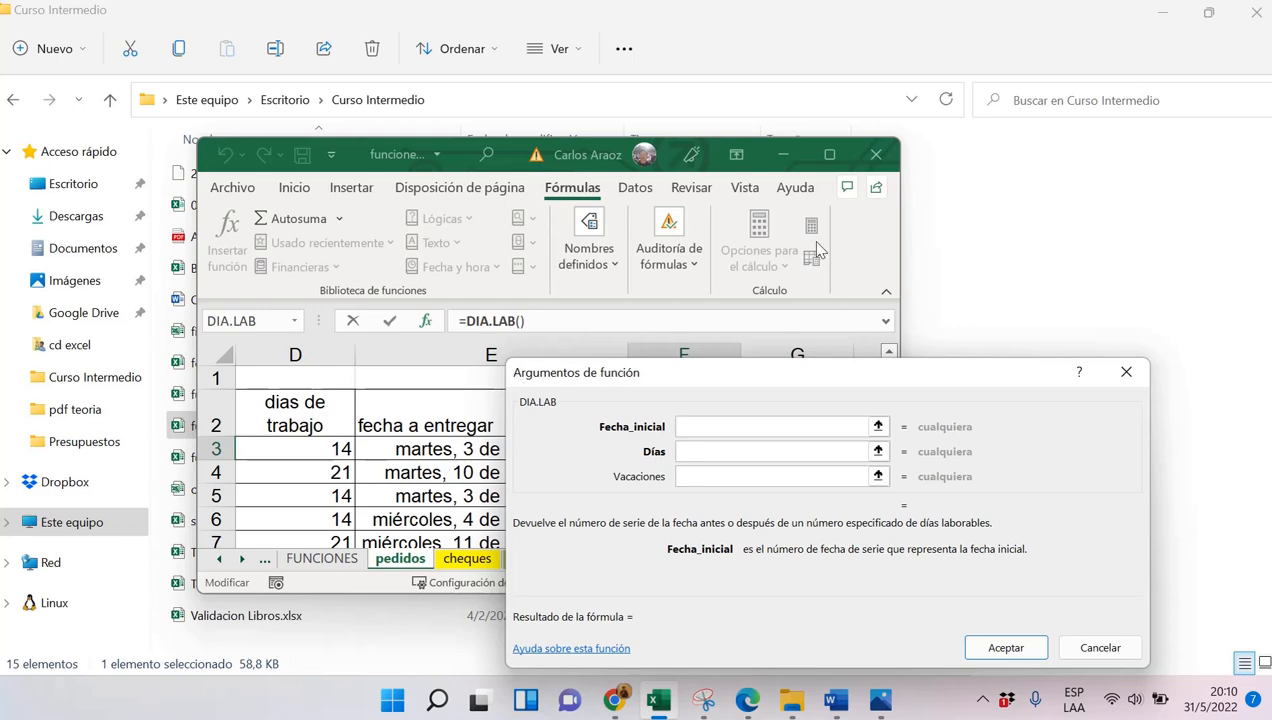
{"action": "left_click", "coordinate": [829, 154]}
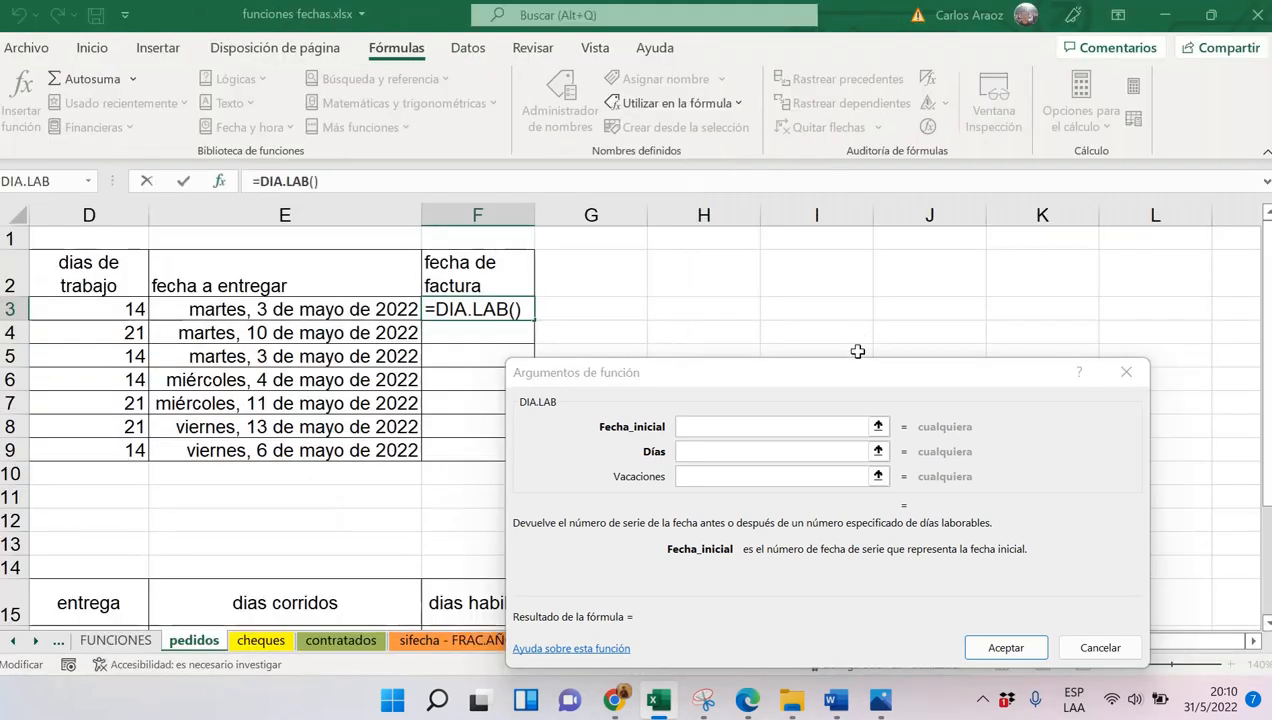
{"action": "left_click_drag", "start_coordinate": [866, 380], "coordinate": [911, 219]}
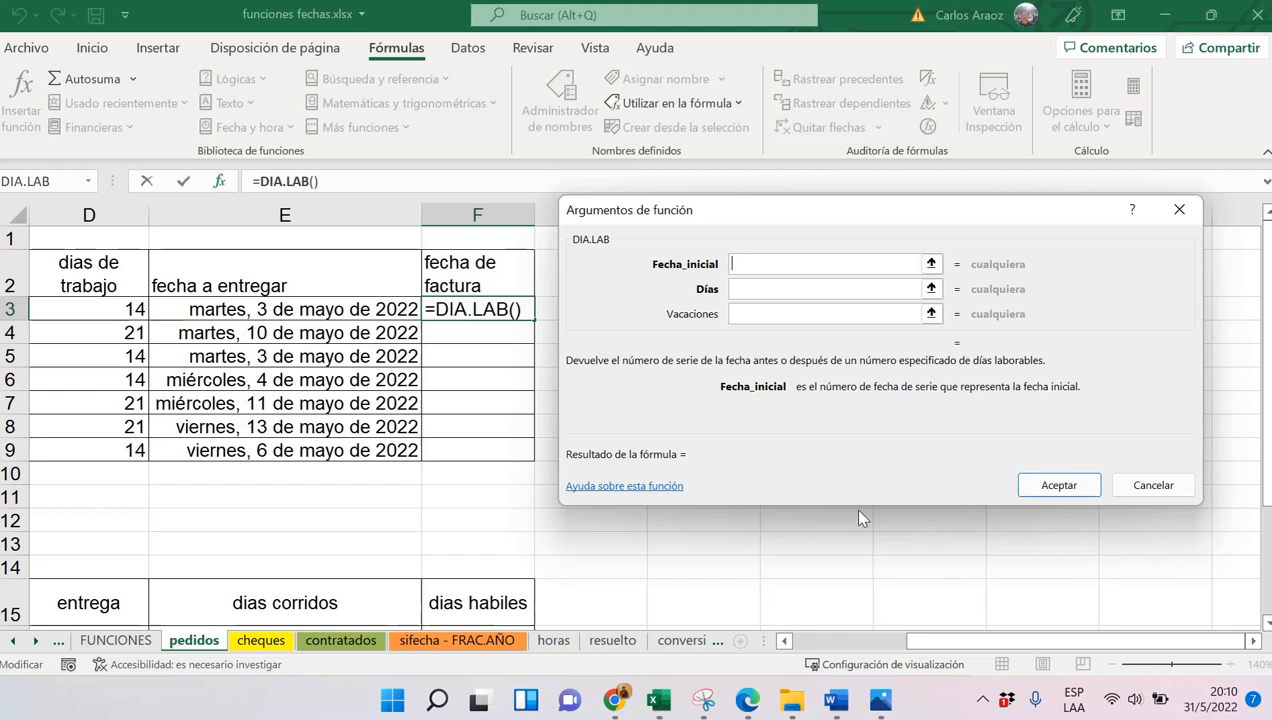
Enter E3 as Fecha_inicial, then delete it so the arguments stay blank
{"action": "left_click", "coordinate": [366, 312]}
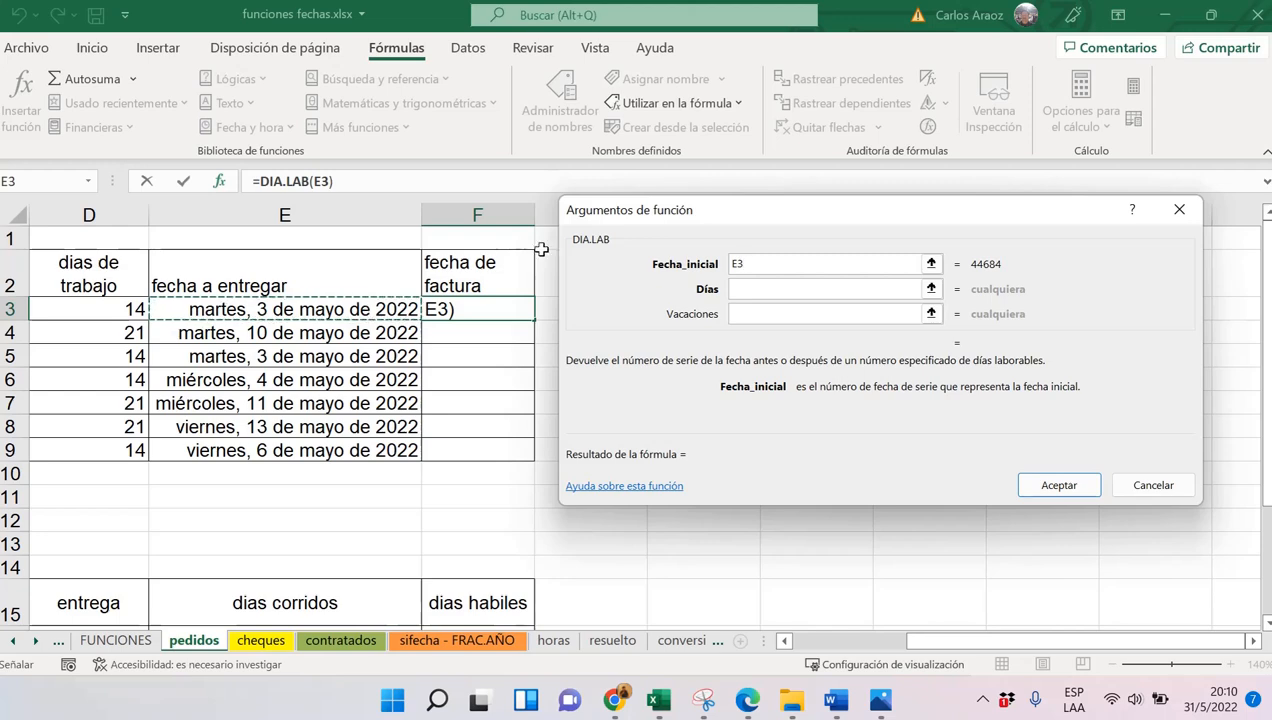
{"action": "mouse_move", "coordinate": [792, 210]}
{"action": "left_mouse_down"}
{"action": "mouse_move", "coordinate": [752, 221]}
{"action": "mouse_move", "coordinate": [790, 210]}
{"action": "left_mouse_up"}
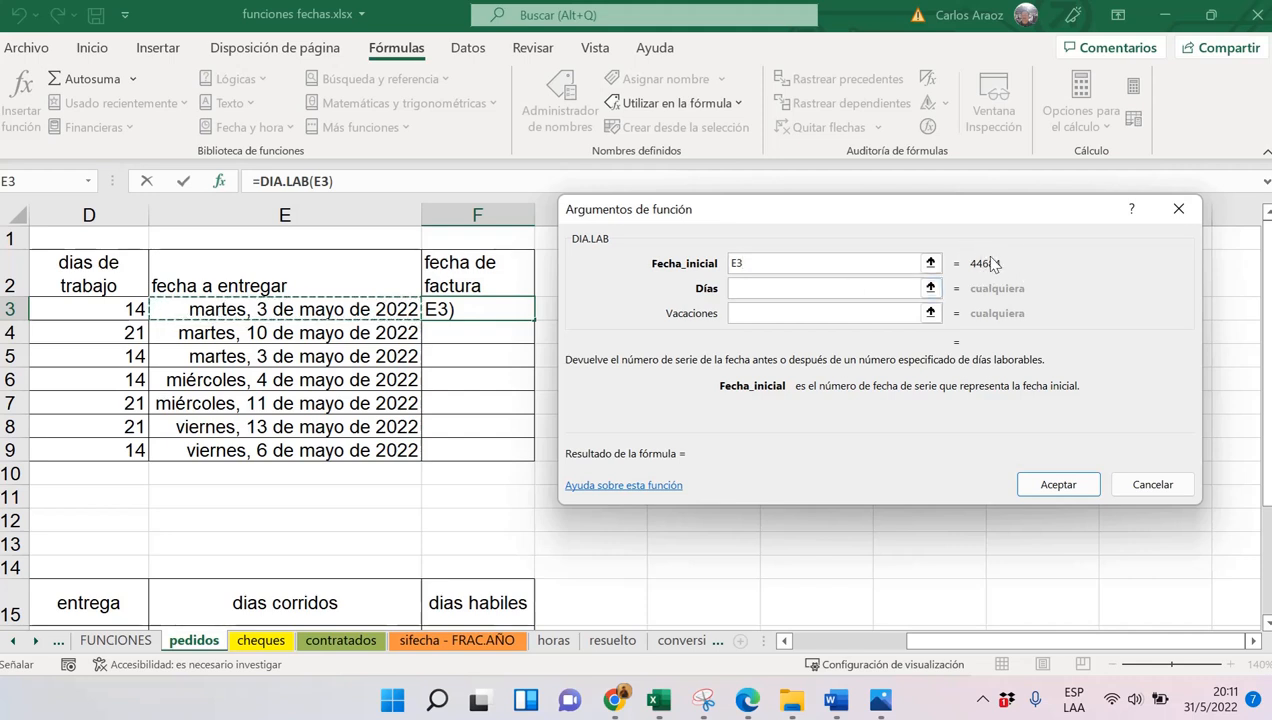
{"action": "left_click", "coordinate": [736, 288]}
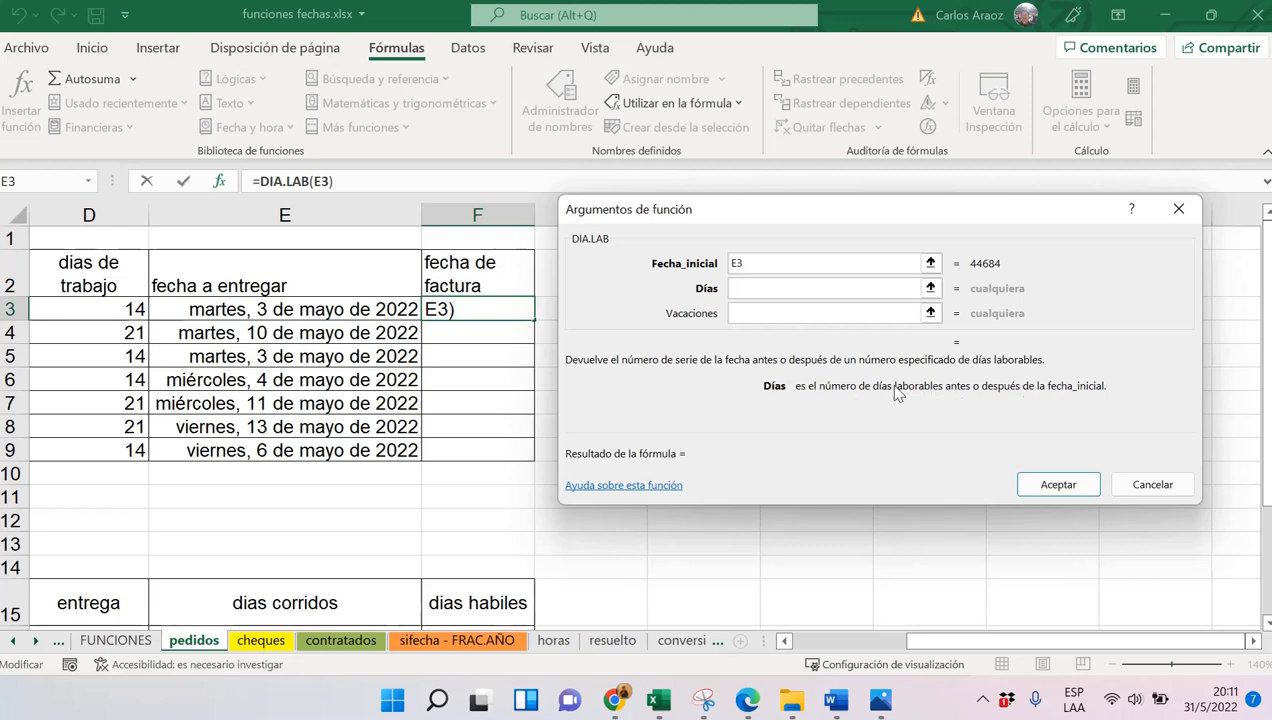
{"action": "left_click_drag", "start_coordinate": [784, 223], "coordinate": [786, 274]}
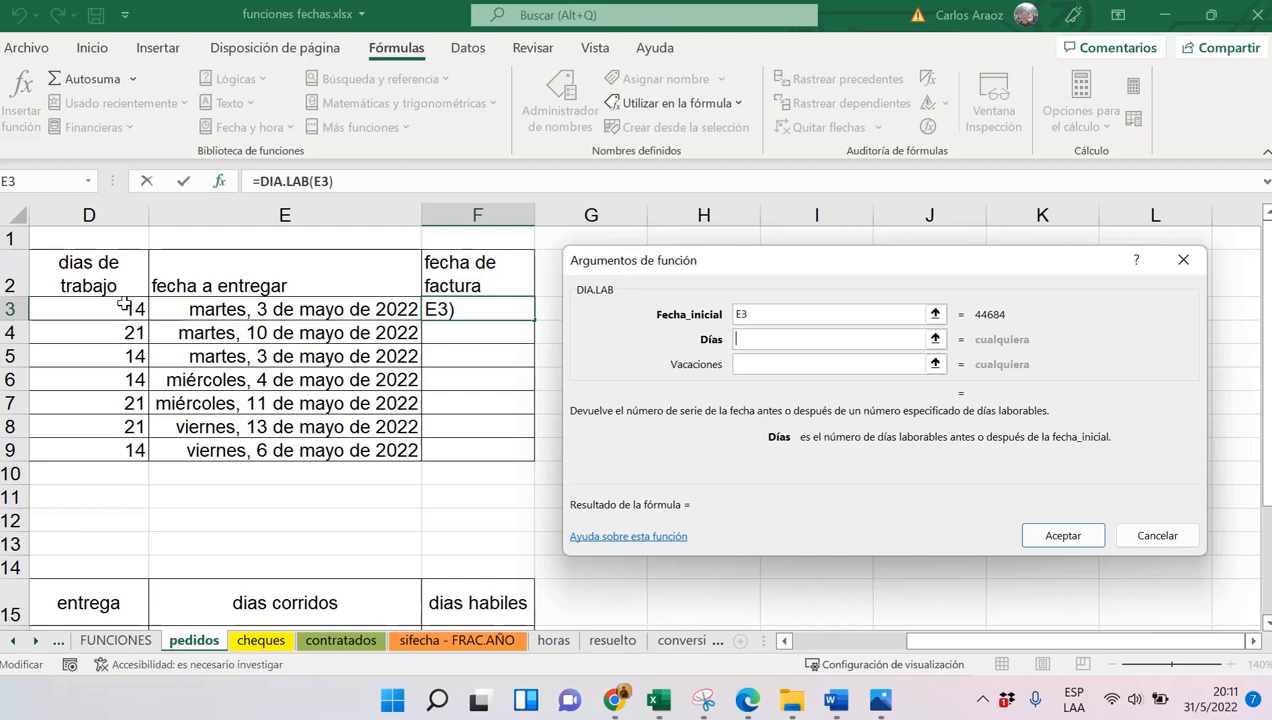
{"action": "left_click_drag", "start_coordinate": [772, 316], "coordinate": [706, 302]}
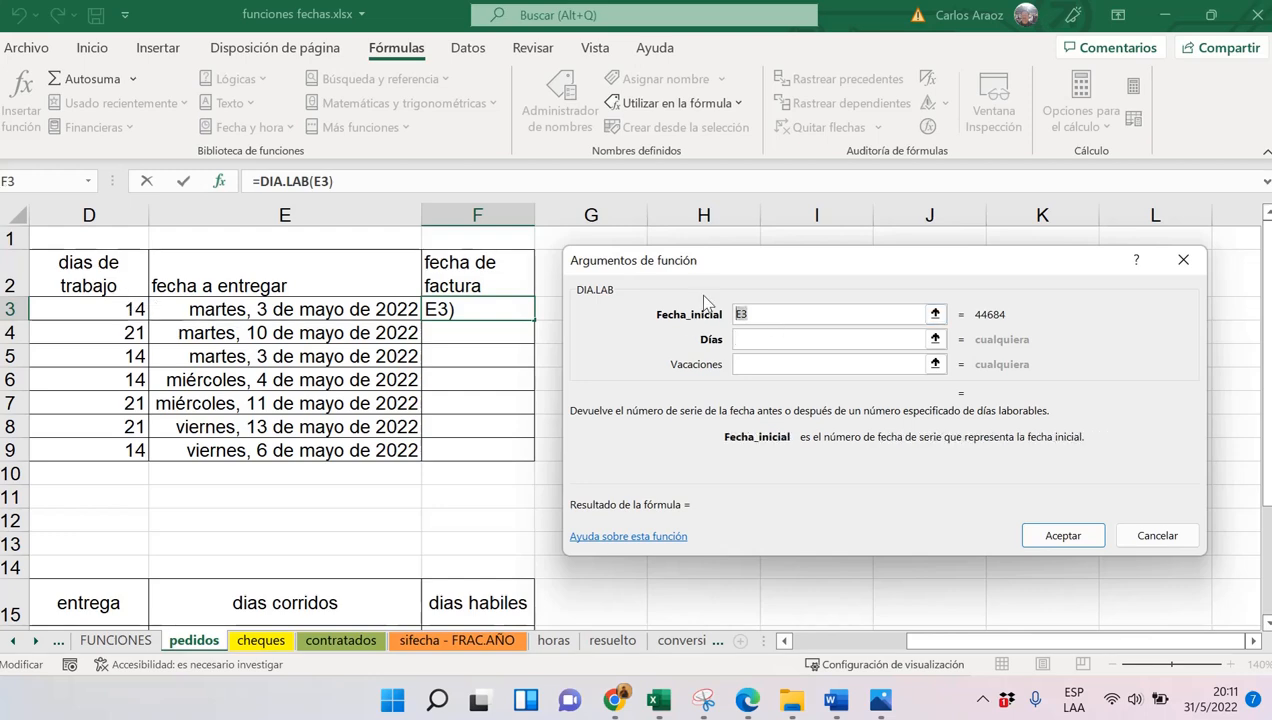
{"action": "key", "text": "Delete"}
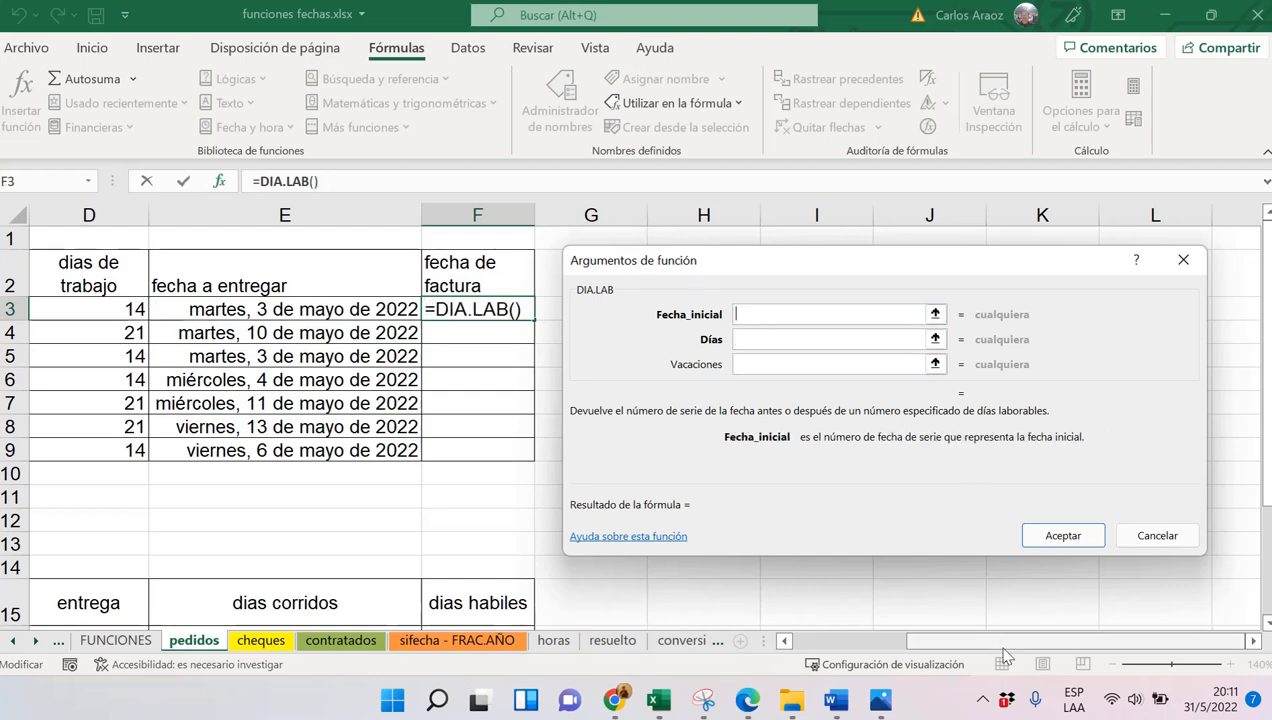
Enter =DIA.LAB(B3;D3) in F3, with B3 as start date and D3 as workdays, returning 44690
{"action": "left_click_drag", "start_coordinate": [985, 641], "coordinate": [855, 650]}
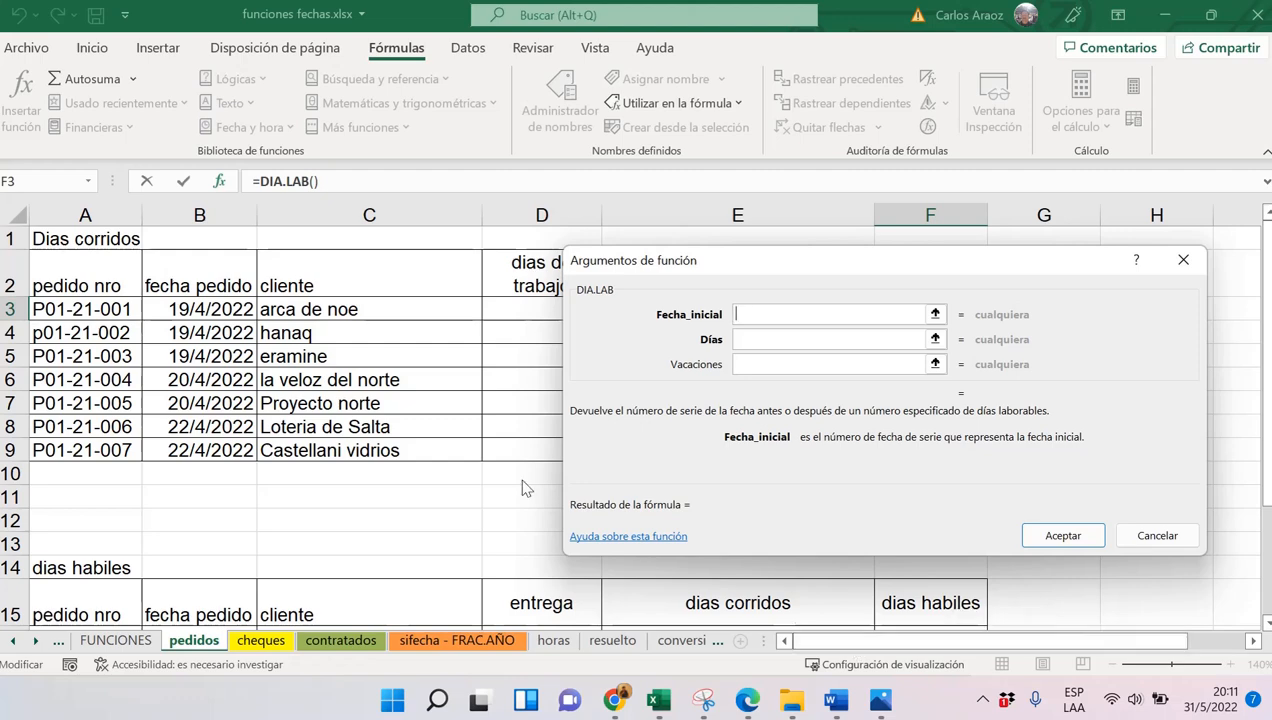
{"action": "left_click", "coordinate": [206, 307]}
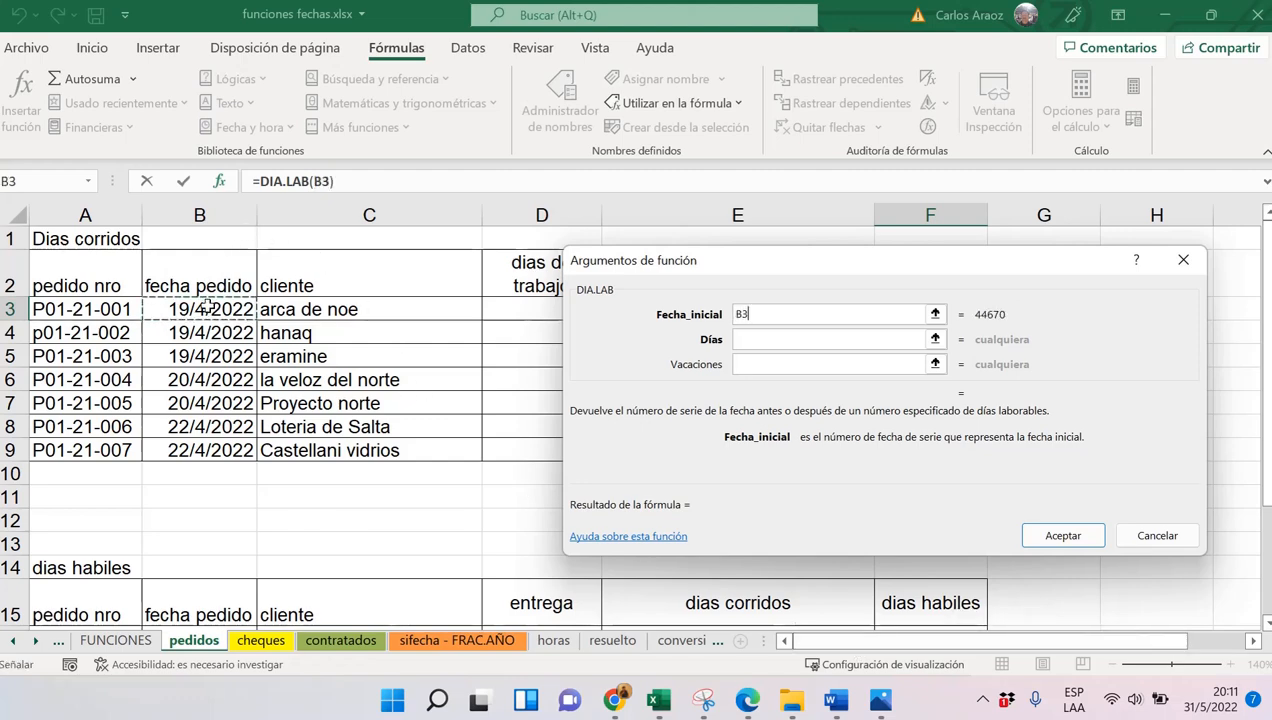
{"action": "left_click_drag", "start_coordinate": [980, 648], "coordinate": [888, 645]}
{"action": "left_click_drag", "start_coordinate": [772, 264], "coordinate": [697, 360]}
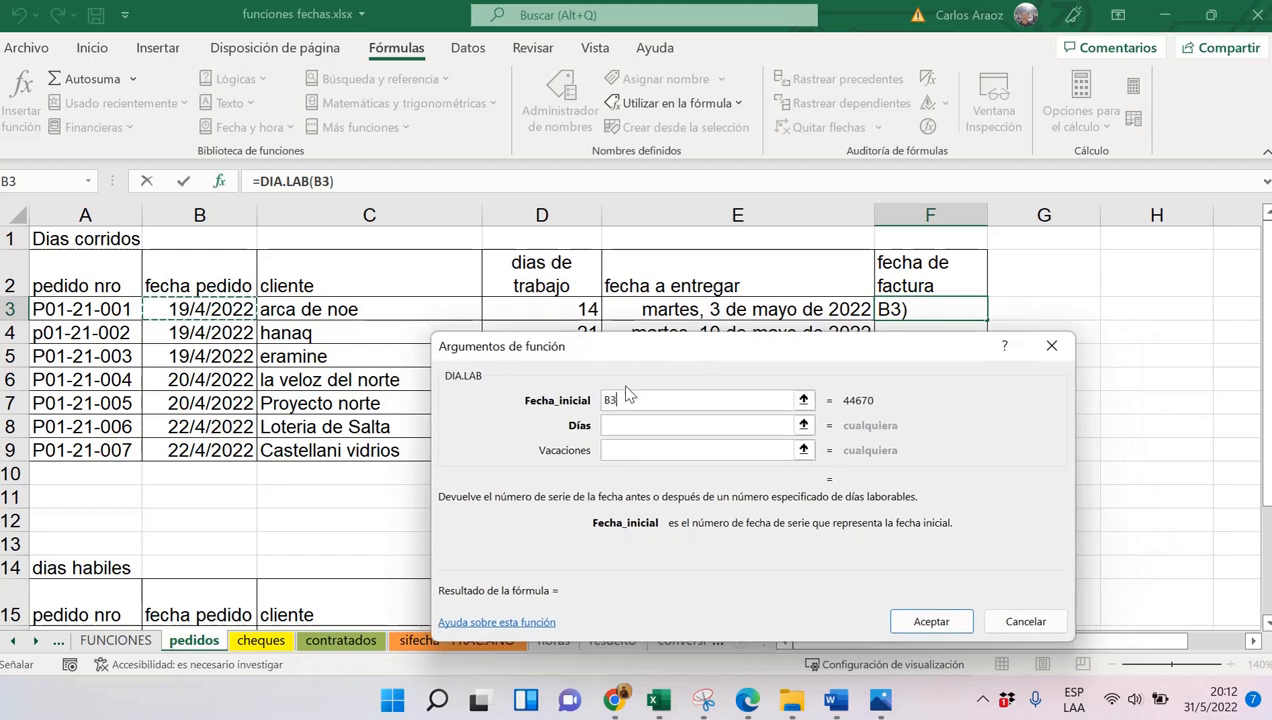
{"action": "left_click", "coordinate": [612, 424]}
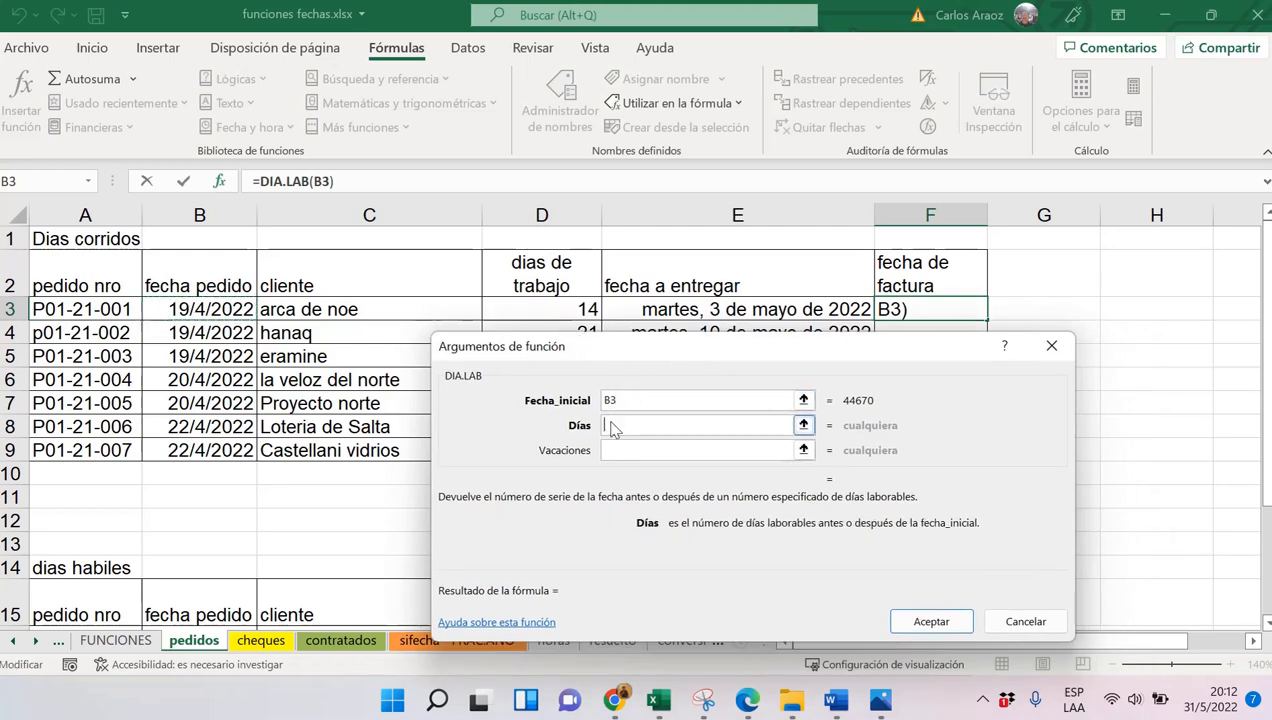
{"action": "left_click", "coordinate": [587, 308]}
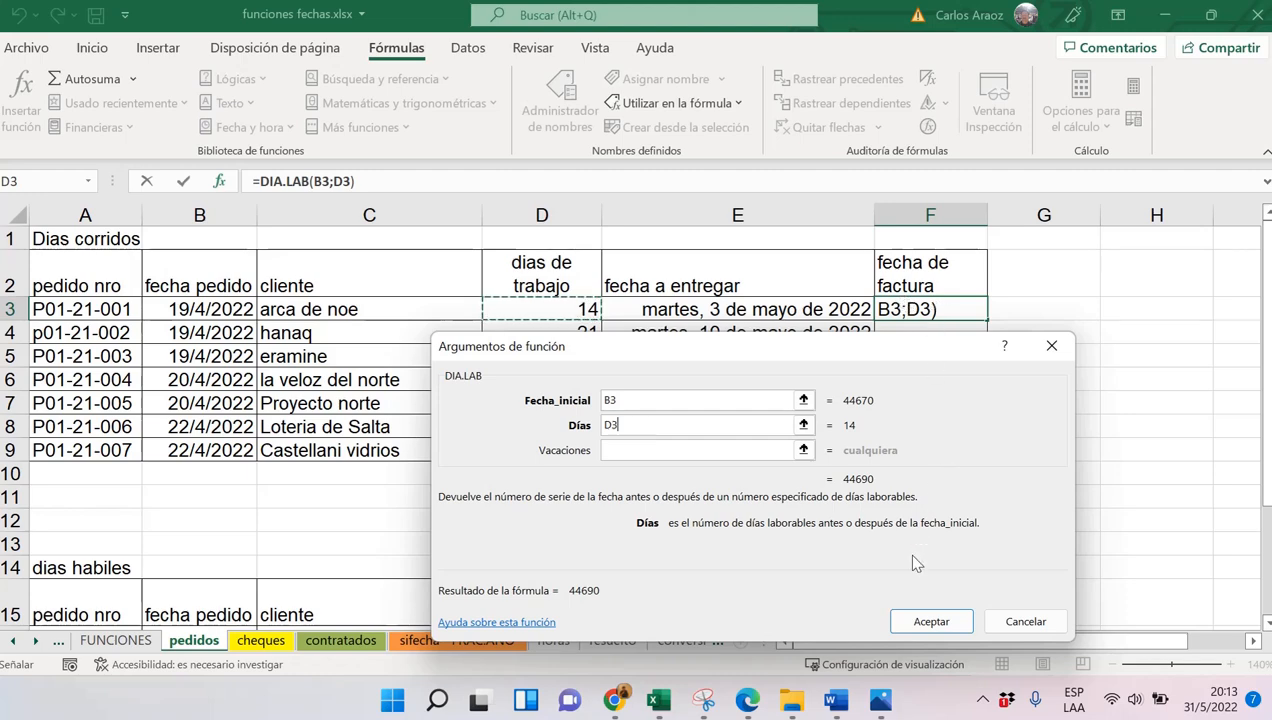
{"action": "left_click", "coordinate": [930, 621]}
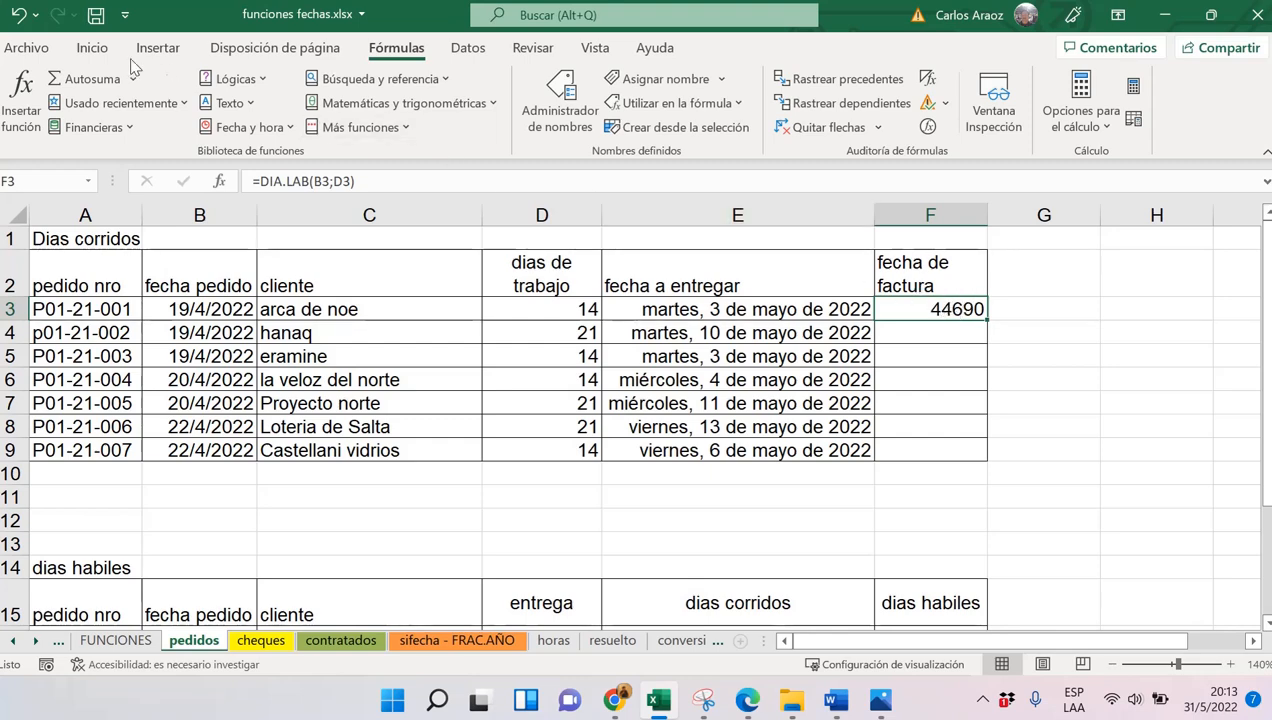
Format F3 as a long date (Fecha larga)
{"action": "left_click", "coordinate": [95, 48]}
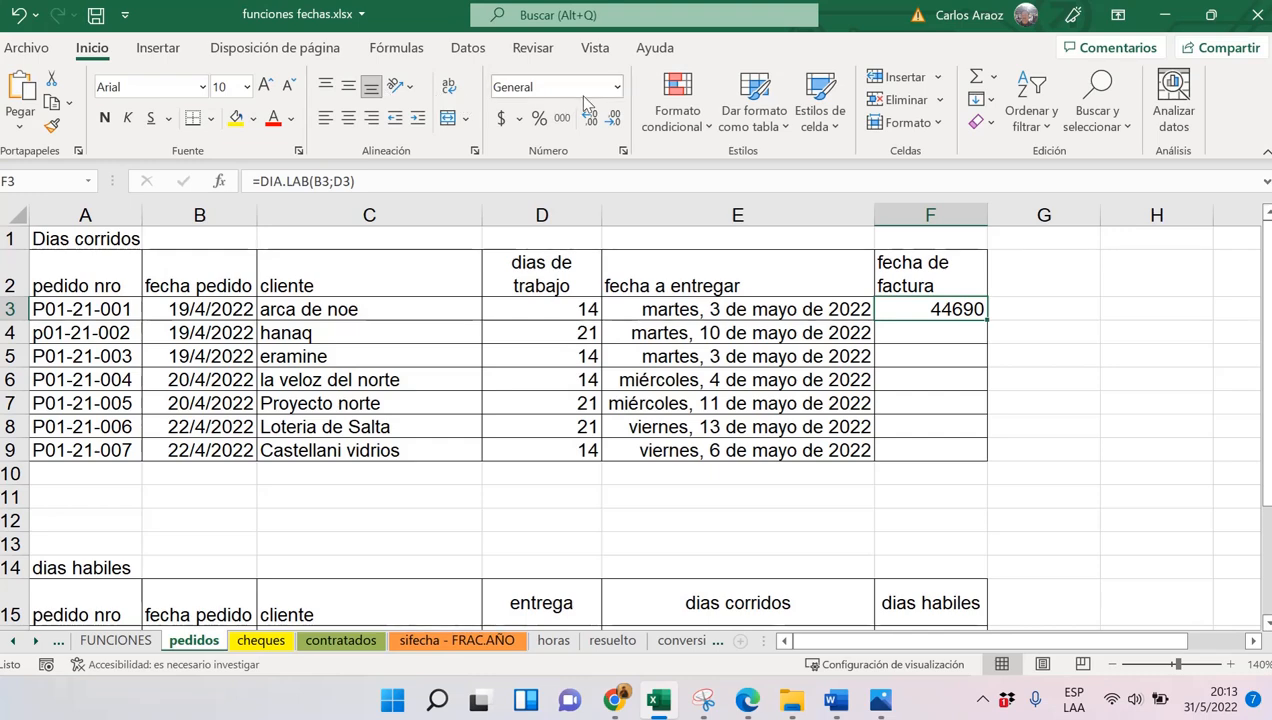
{"action": "left_click", "coordinate": [617, 87]}
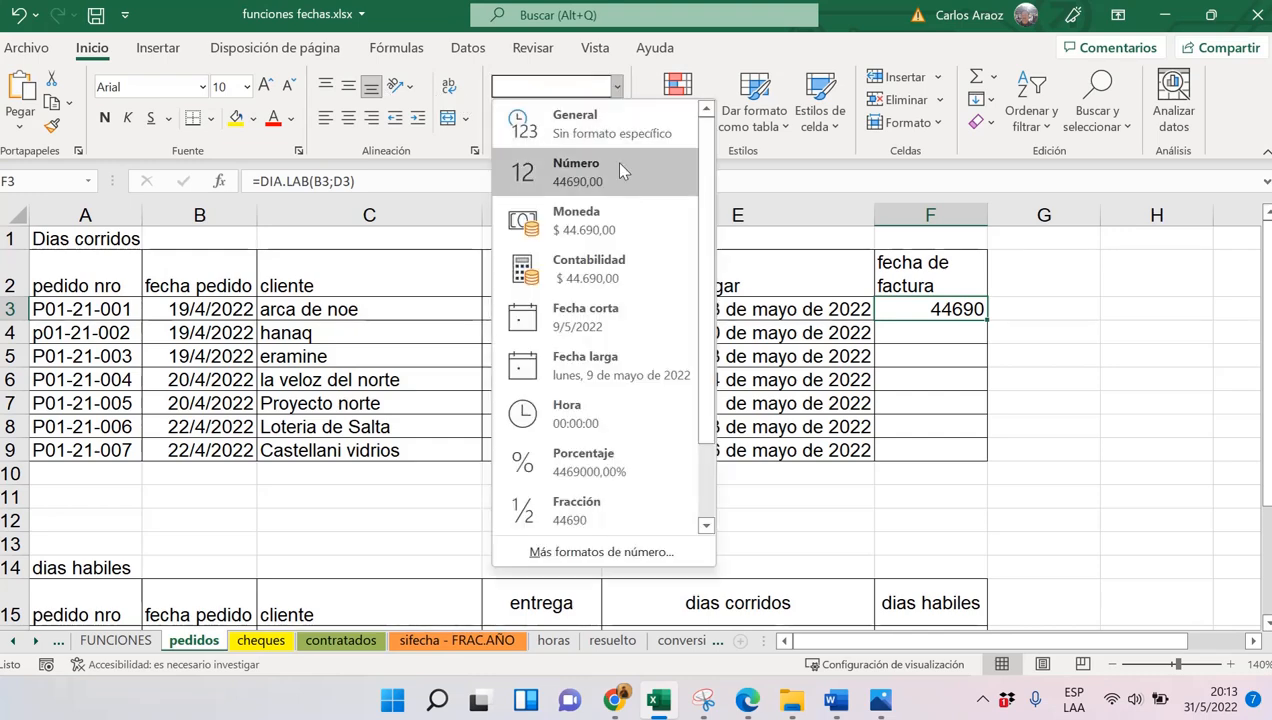
{"action": "left_click", "coordinate": [620, 357]}
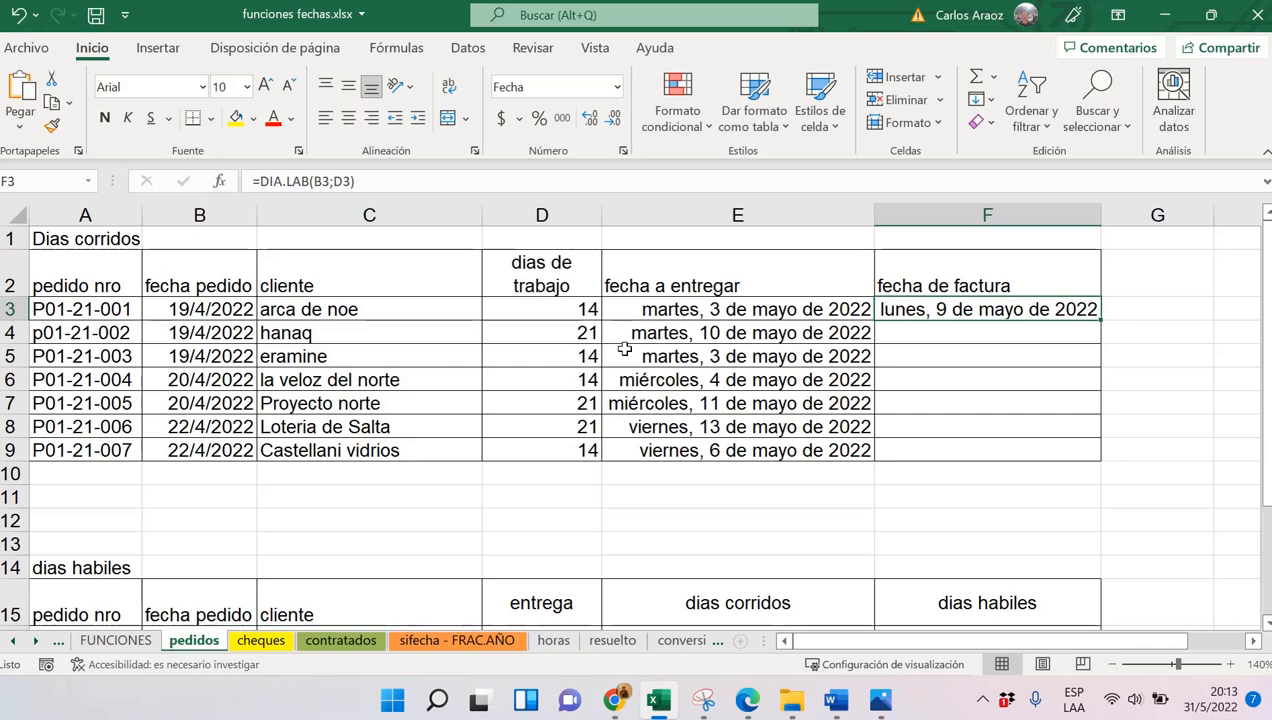
Copy the F3 formula down to row 9 and auto-fit column F so all invoice dates show
{"action": "double_click", "coordinate": [1100, 321]}
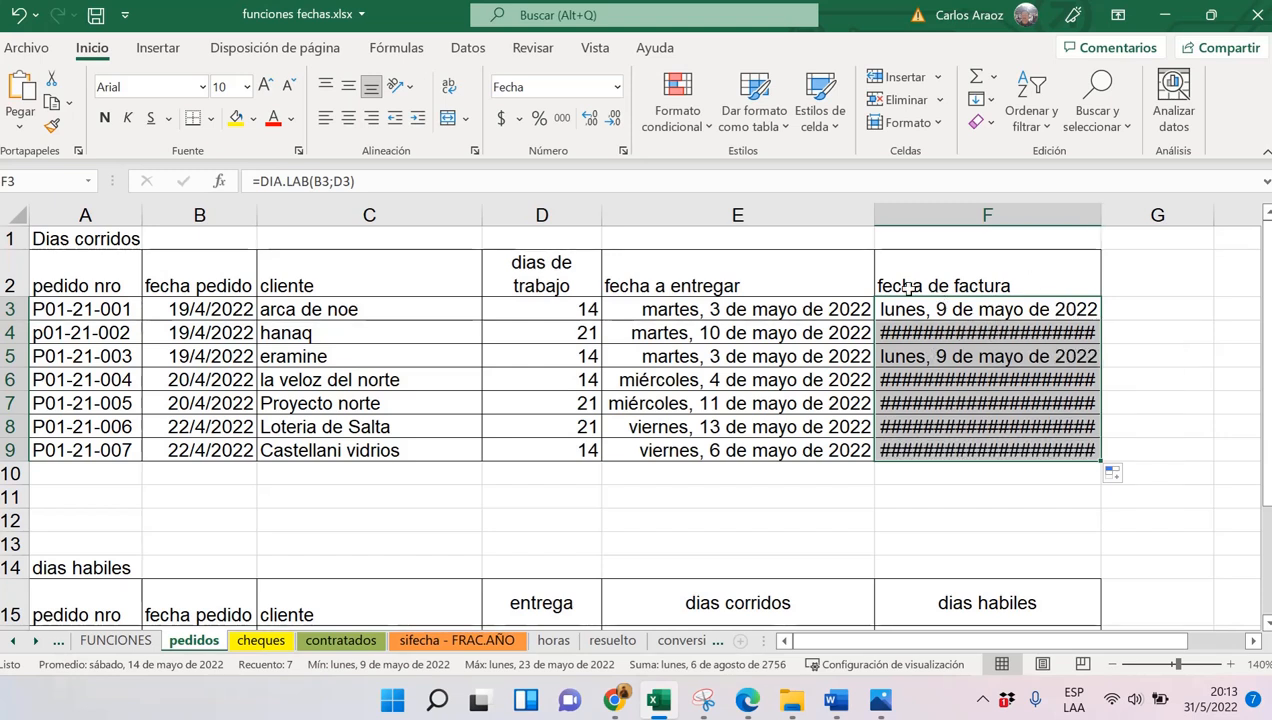
{"action": "double_click", "coordinate": [1102, 210]}
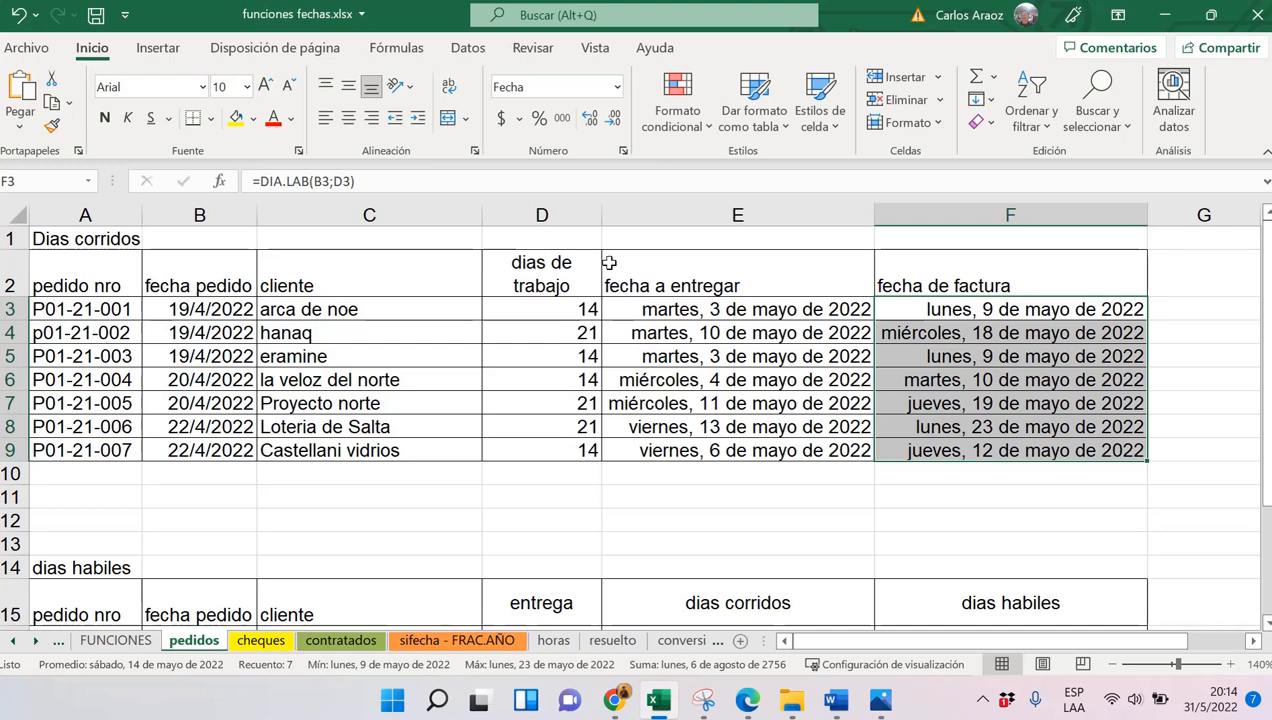
{"action": "left_click", "coordinate": [806, 310]}
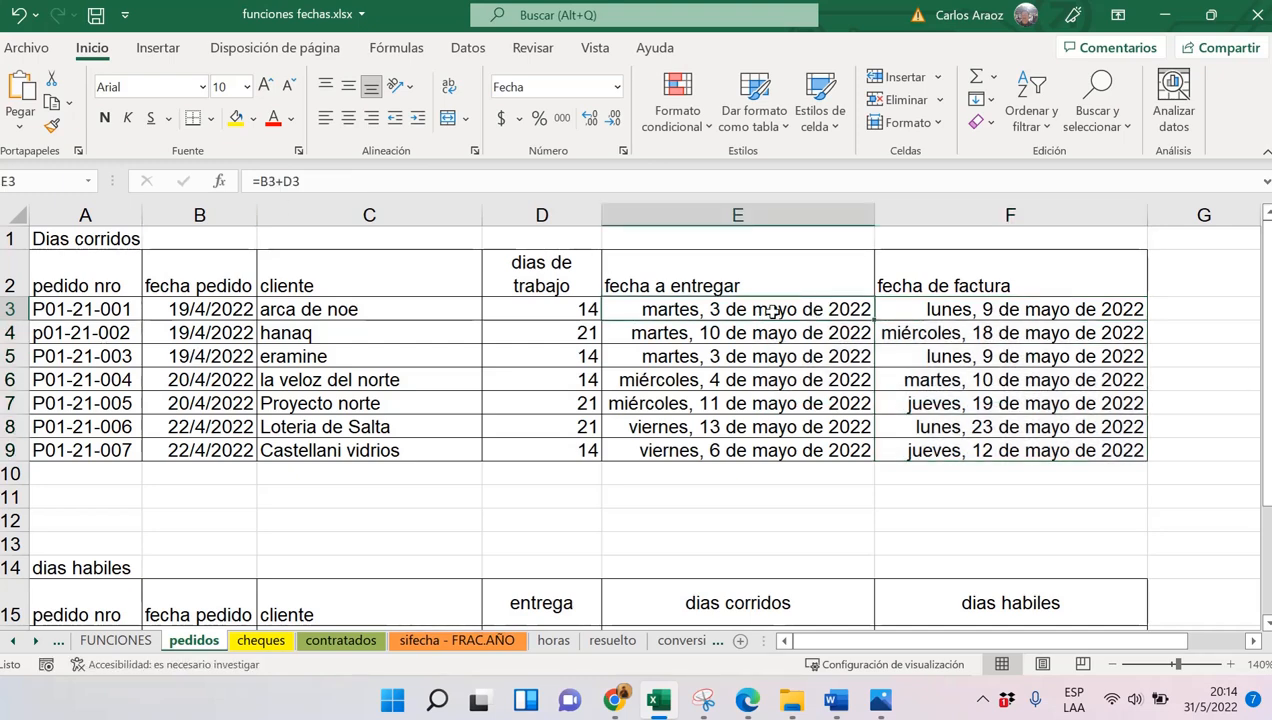
{"action": "left_click", "coordinate": [978, 309]}
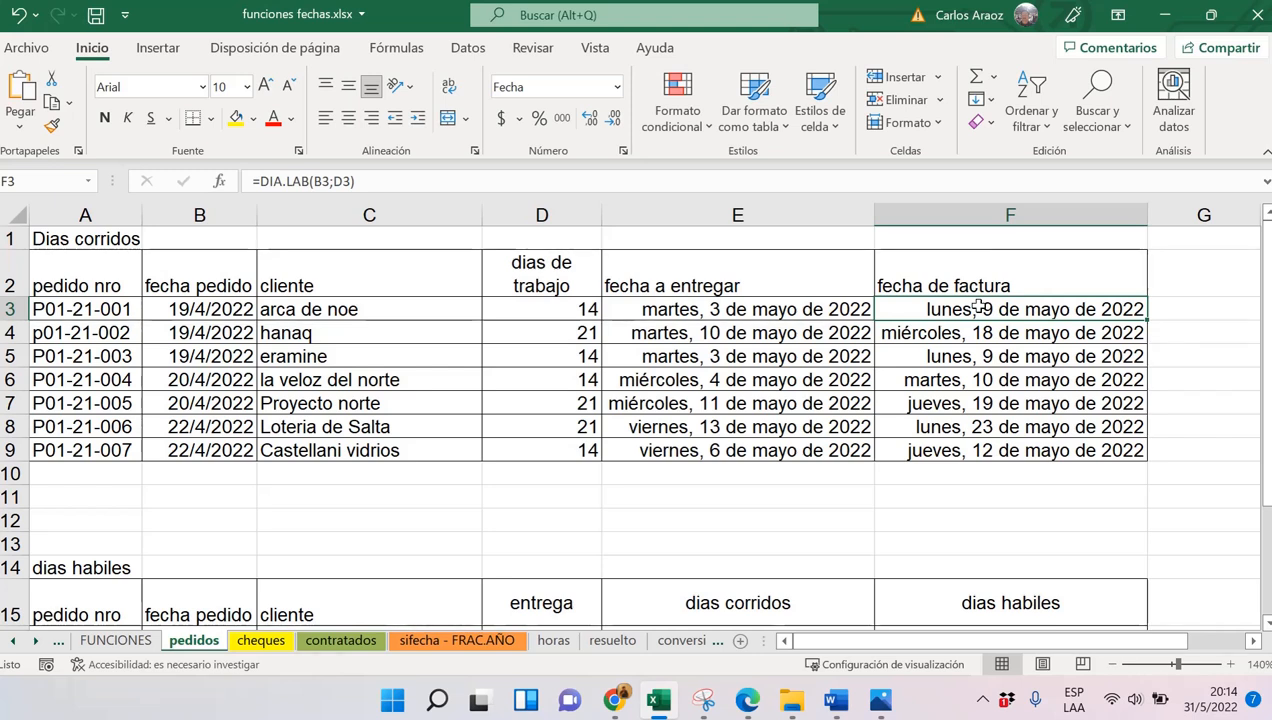
{"action": "left_click", "coordinate": [1003, 401]}
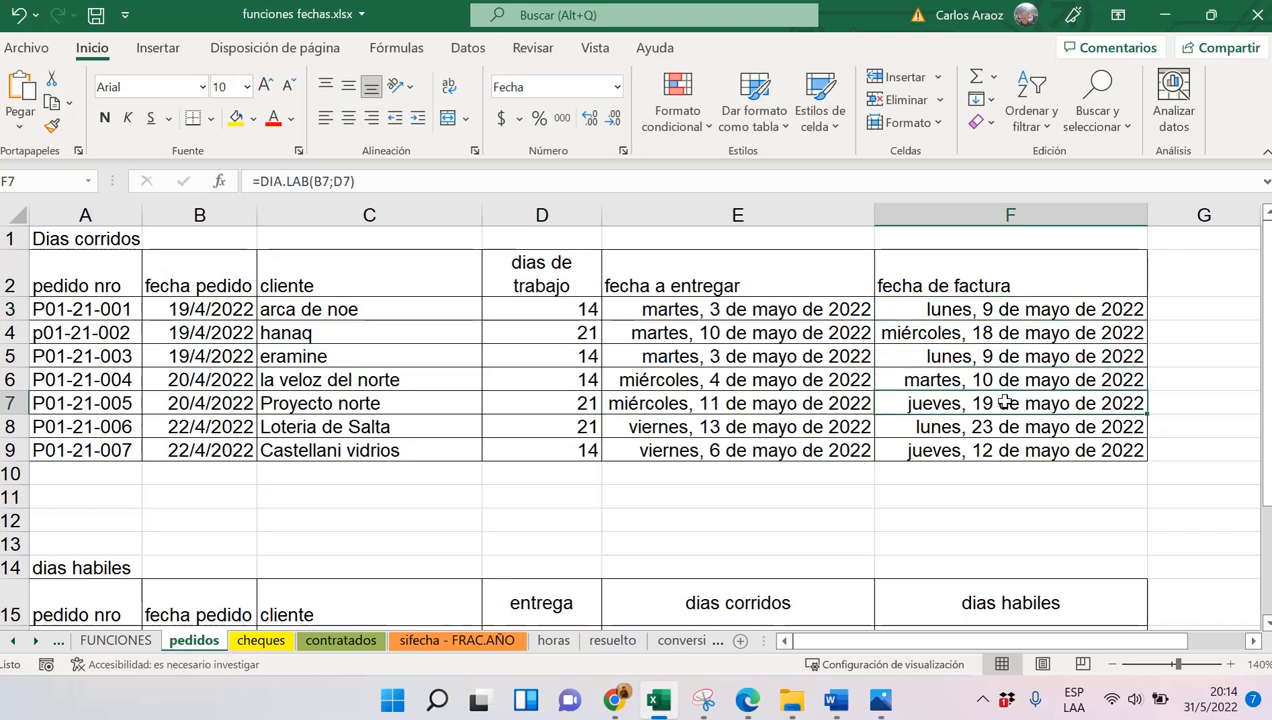
{"action": "left_click", "coordinate": [993, 424]}
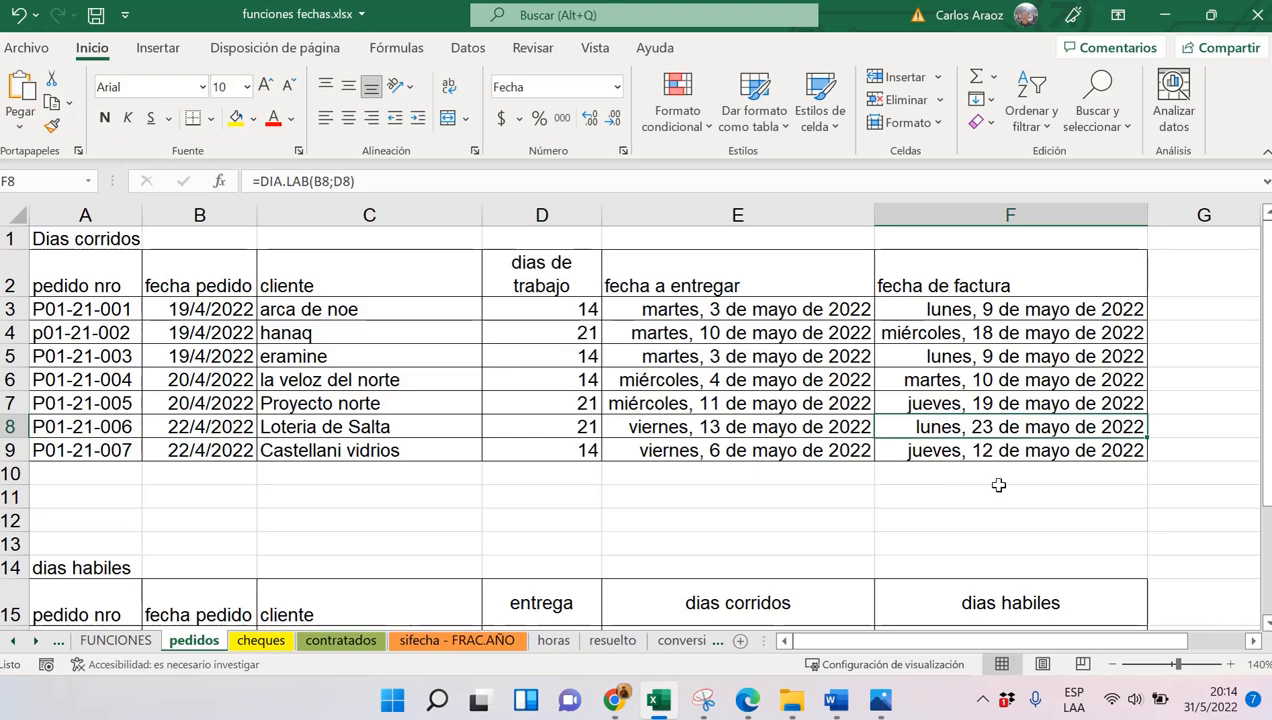
{"action": "left_click", "coordinate": [1252, 642]}
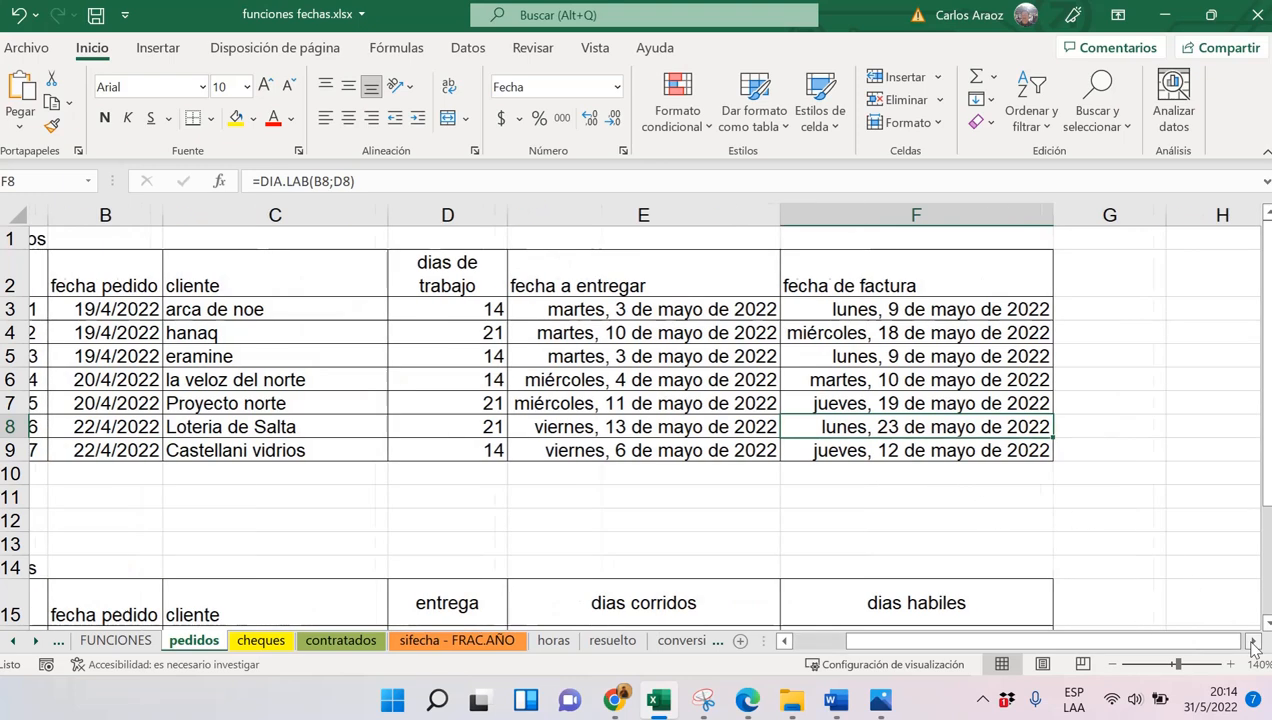
{"action": "left_click", "coordinate": [1252, 642]}
{"action": "left_click", "coordinate": [1252, 642]}
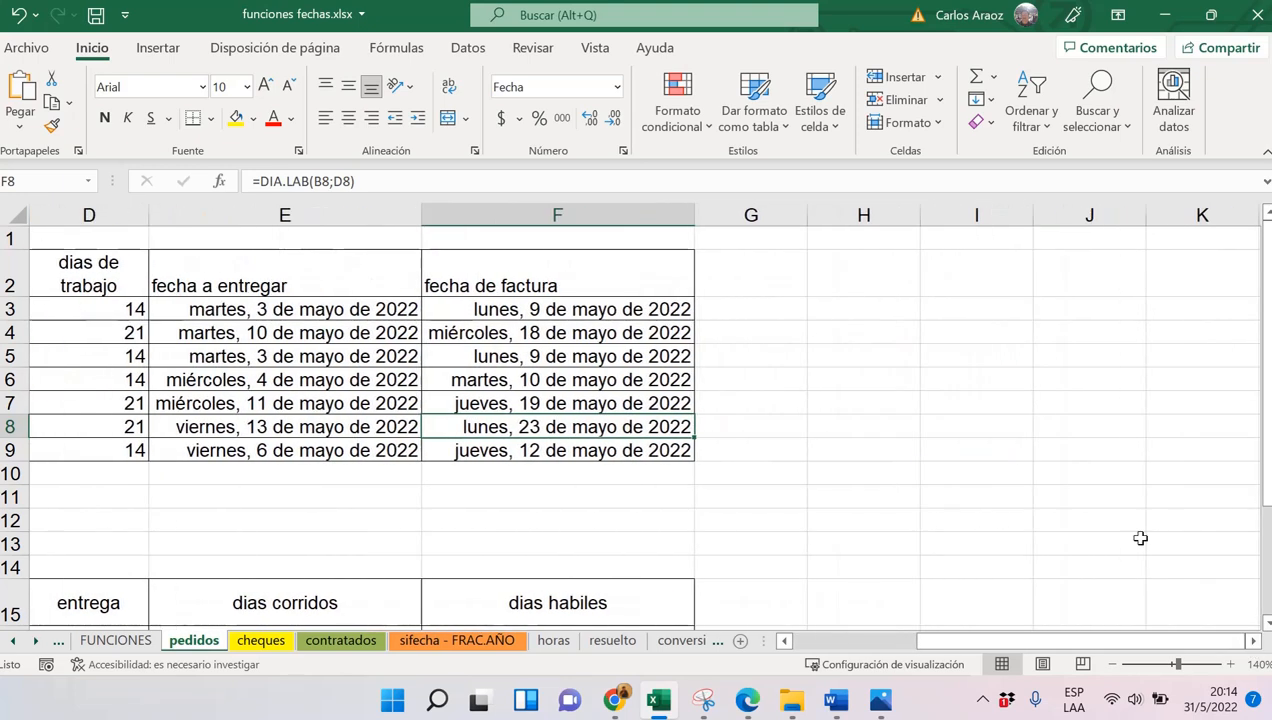
Enter 18/5 in H3 and 25/5 in H4, correcting the mistyped 25/3
{"action": "left_click", "coordinate": [840, 308]}
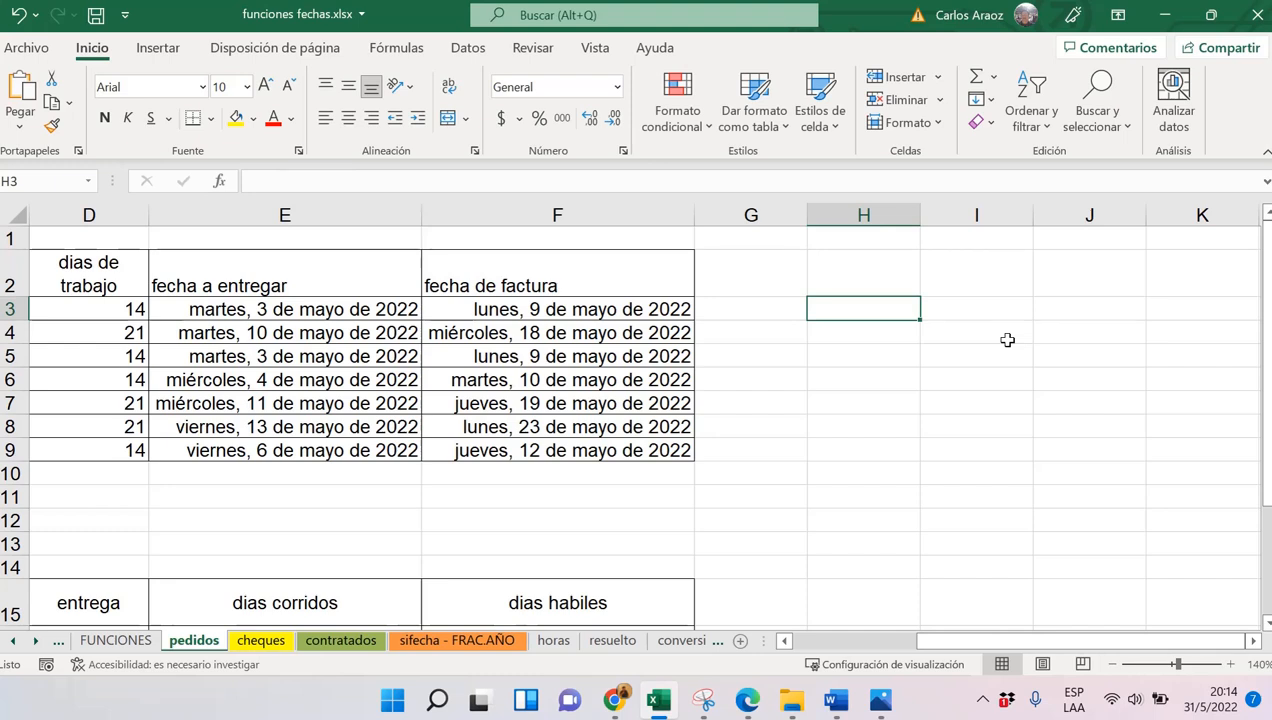
{"action": "type", "text": "18/"}
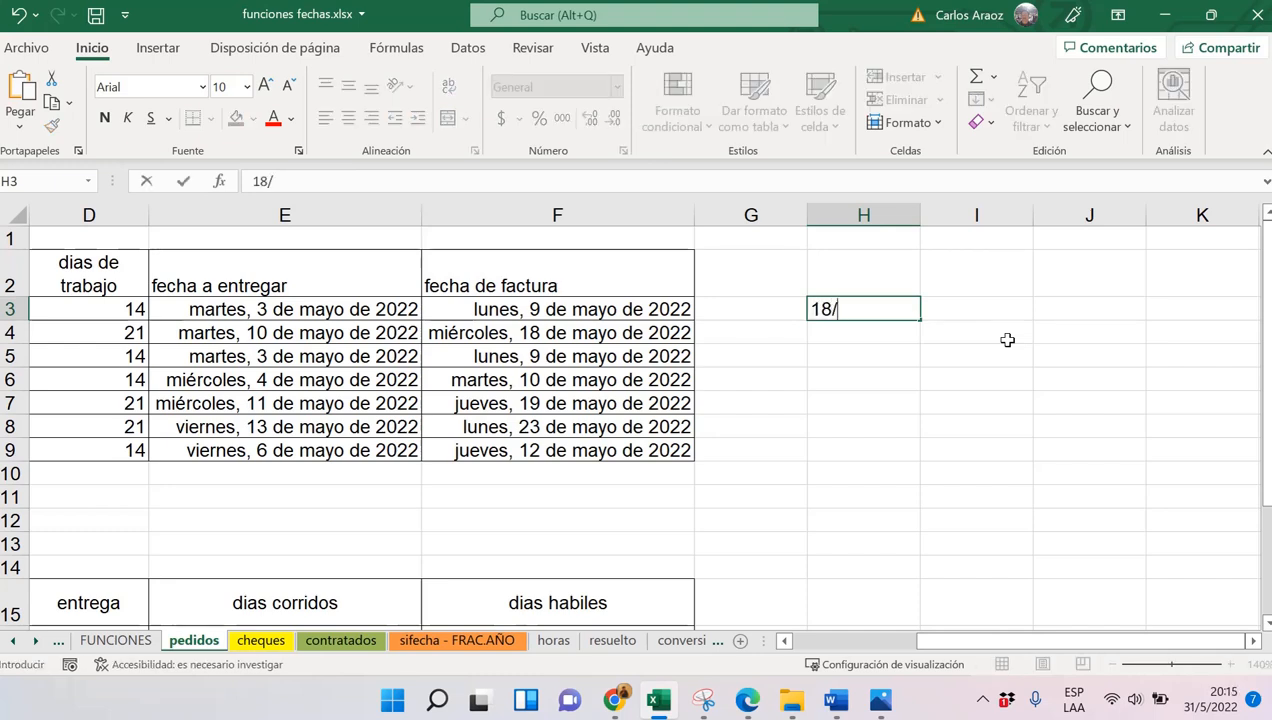
{"action": "type", "text": "5"}
{"action": "key", "text": "Return"}
{"action": "type", "text": "25"}
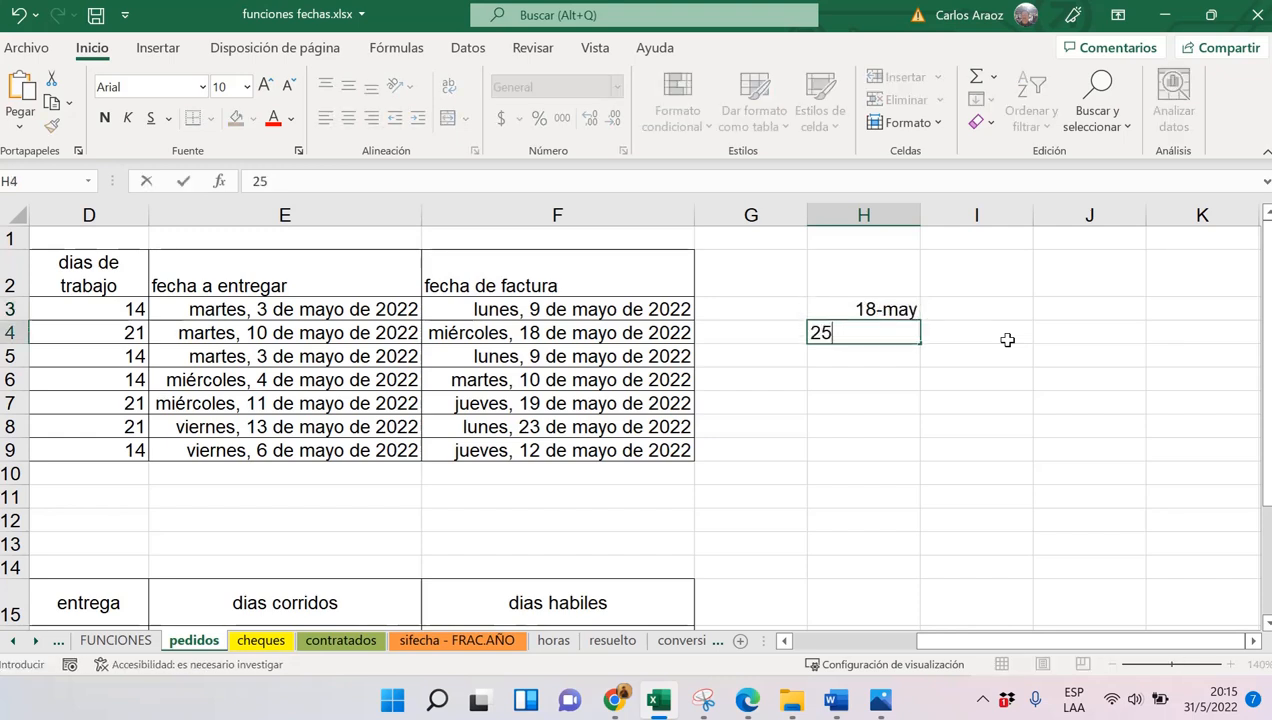
{"action": "type", "text": "/3"}
{"action": "key", "text": "Return"}
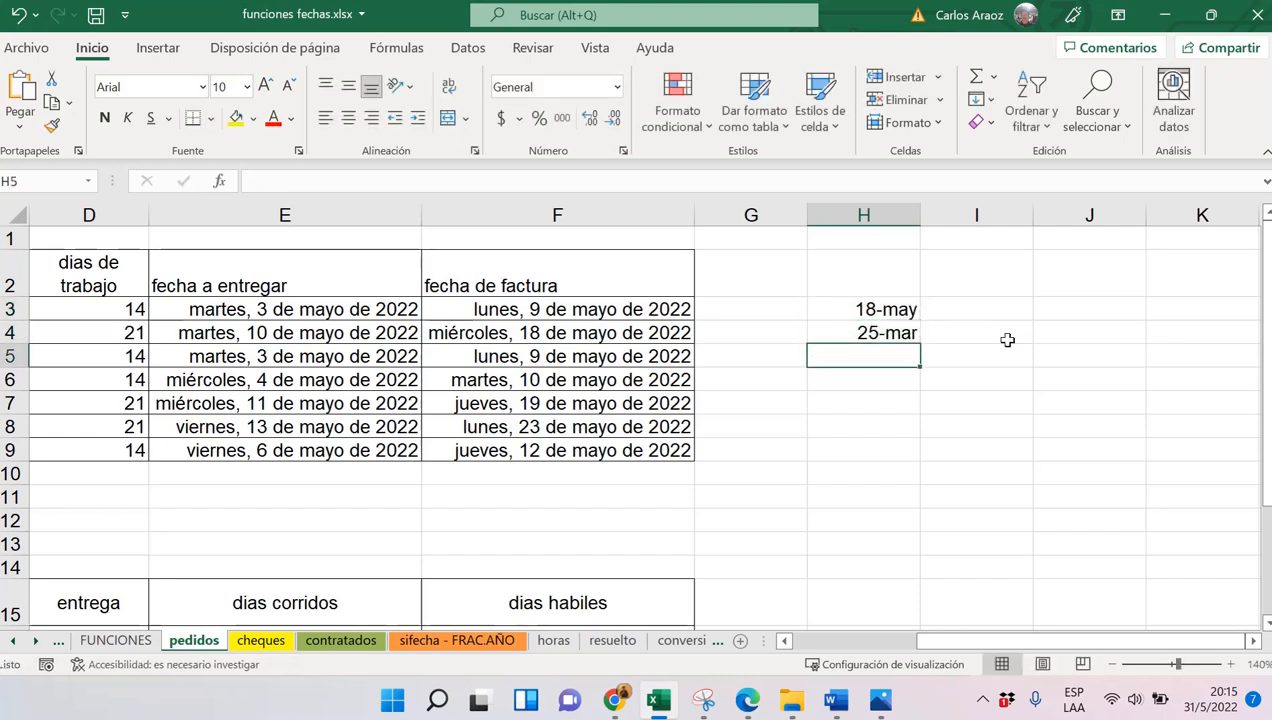
{"action": "key", "text": "Up"}
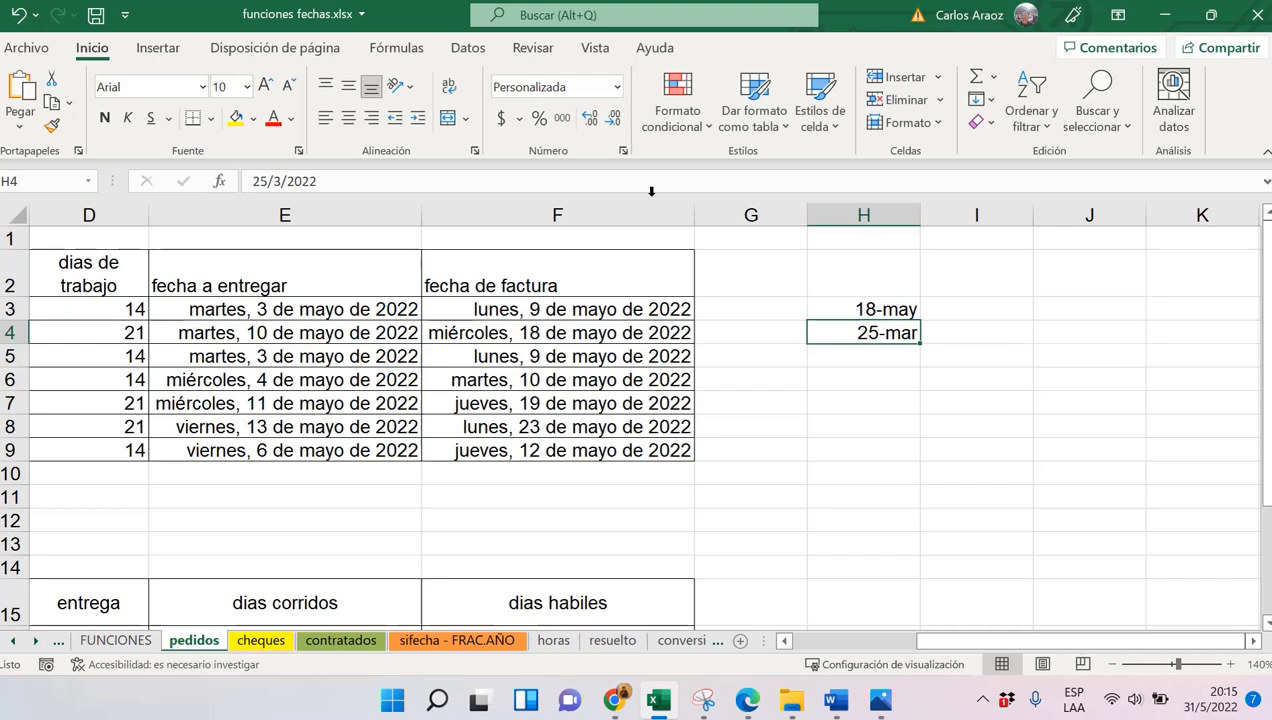
{"action": "left_click_drag", "start_coordinate": [473, 178], "coordinate": [197, 181]}
{"action": "type", "text": "2"}
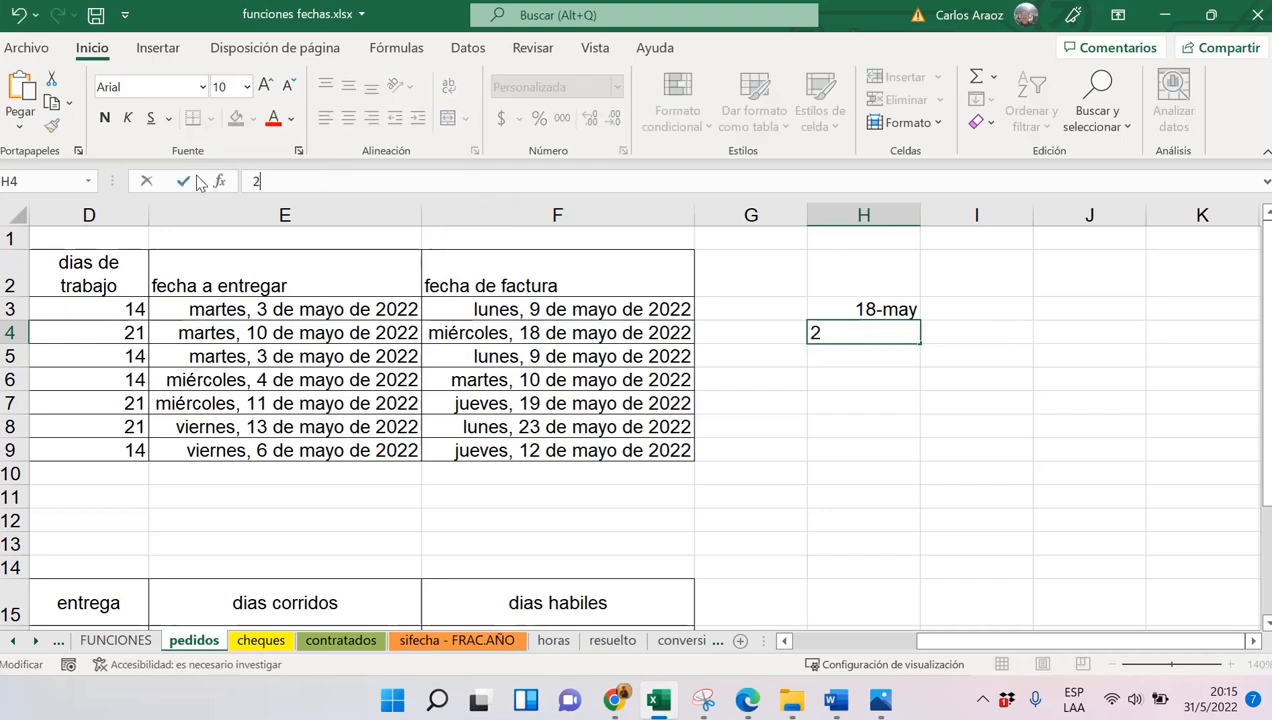
{"action": "type", "text": "5/5"}
{"action": "key", "text": "Return"}
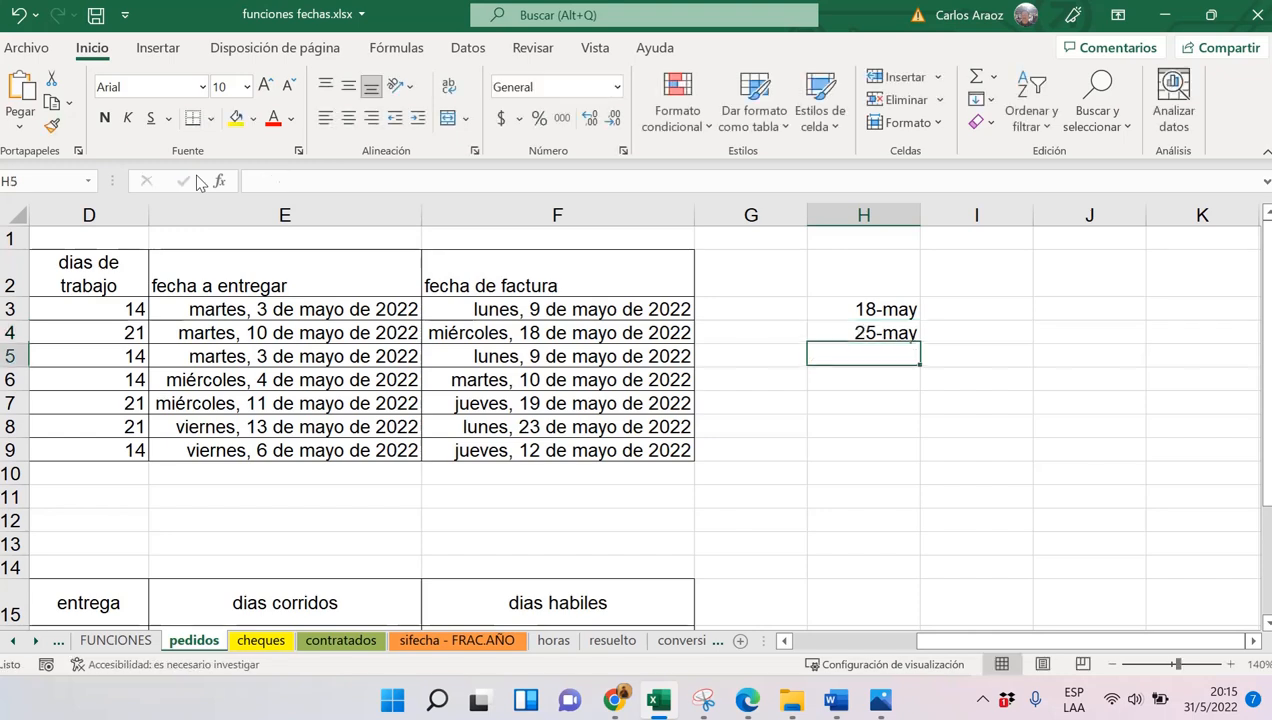
Format H3:H4 as Fecha larga, e.g. miércoles, 18 de mayo de 2022
{"action": "left_click", "coordinate": [885, 310]}
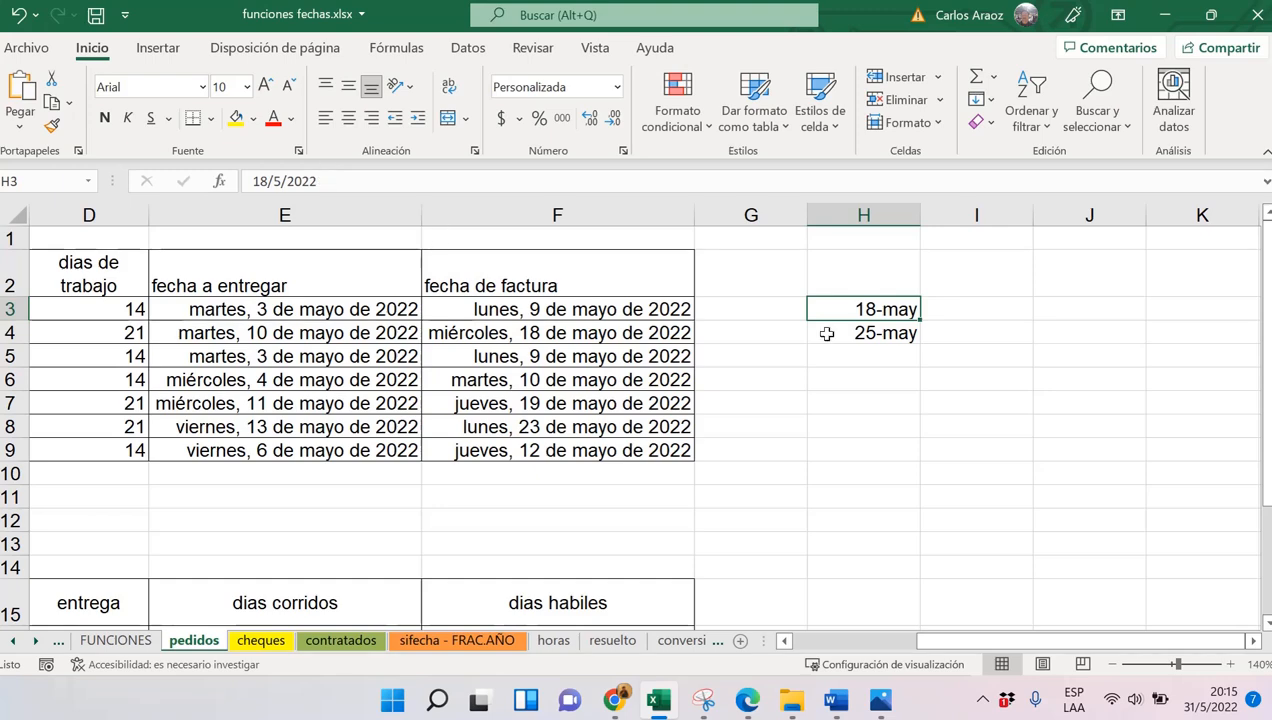
{"action": "left_click_drag", "start_coordinate": [868, 310], "coordinate": [868, 330]}
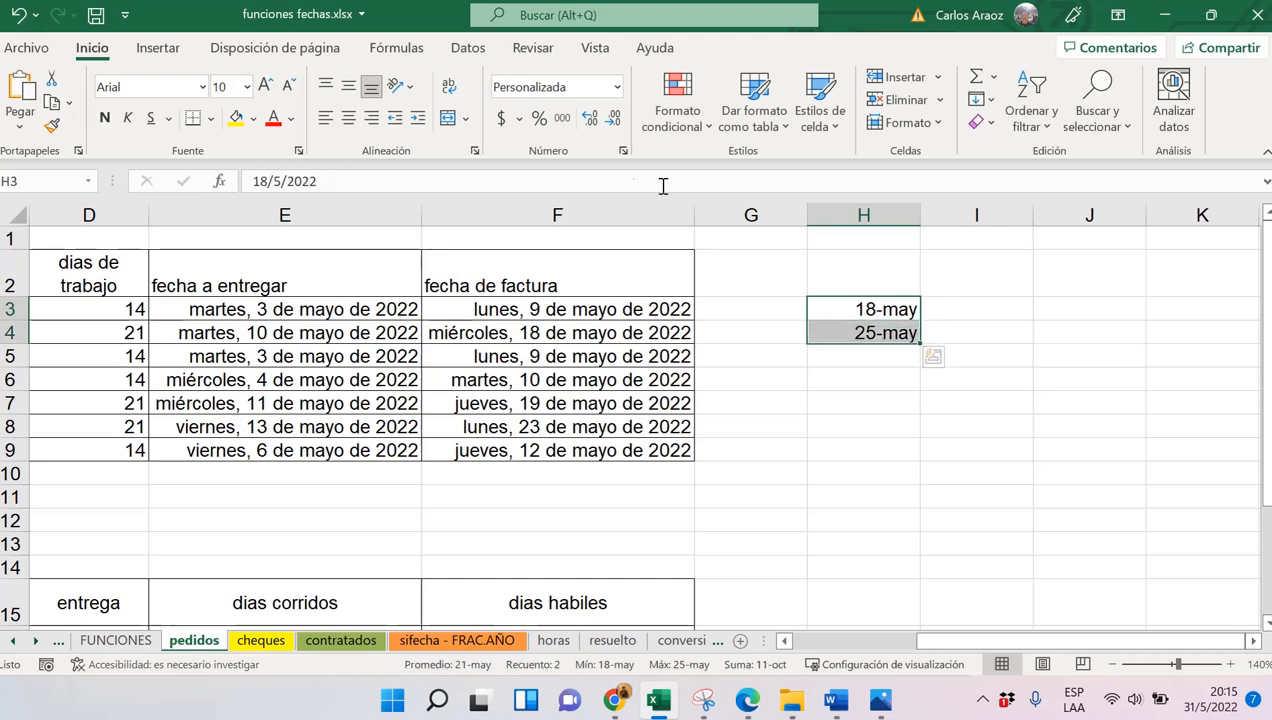
{"action": "left_click", "coordinate": [617, 87]}
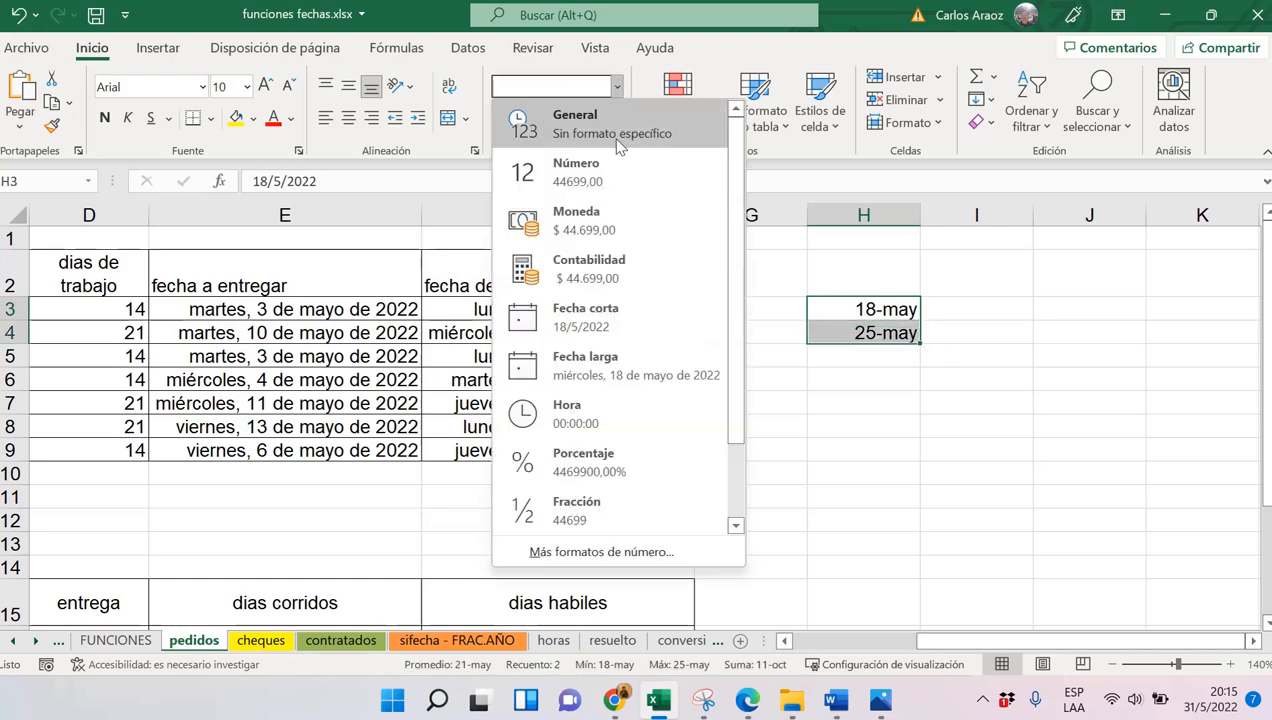
{"action": "left_click", "coordinate": [626, 315]}
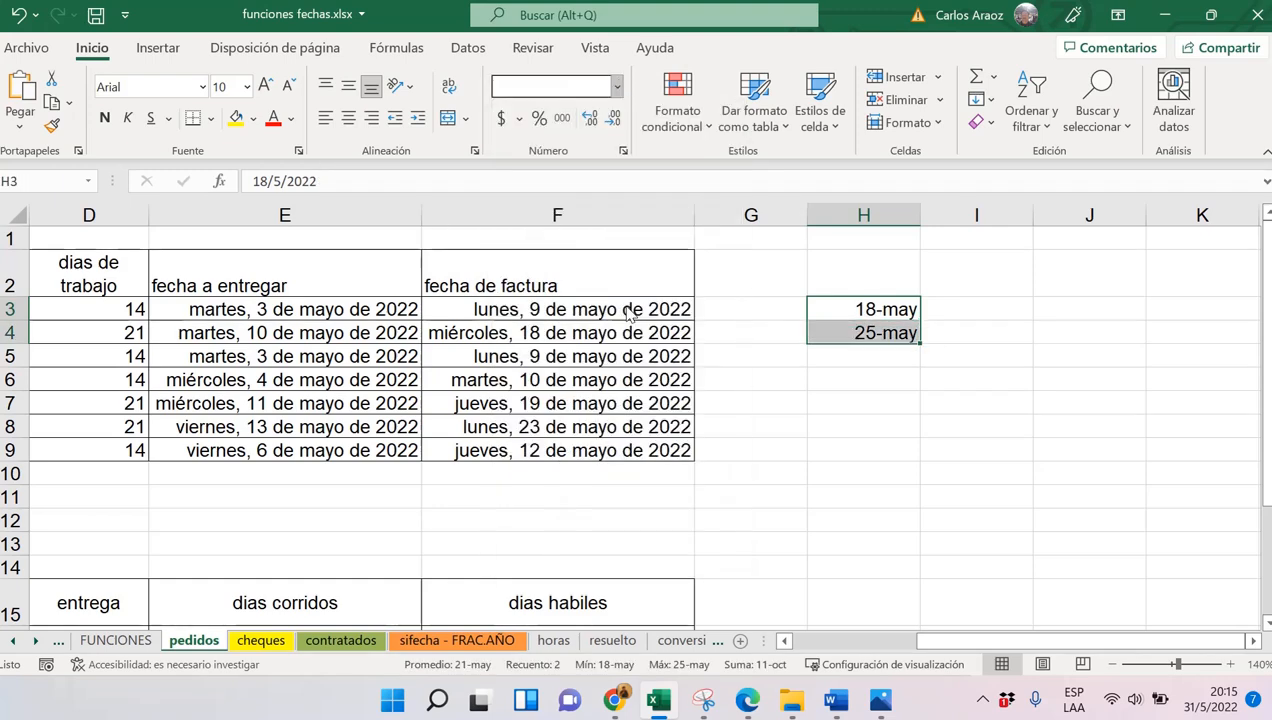
{"action": "left_click", "coordinate": [617, 87]}
{"action": "left_click", "coordinate": [644, 362]}
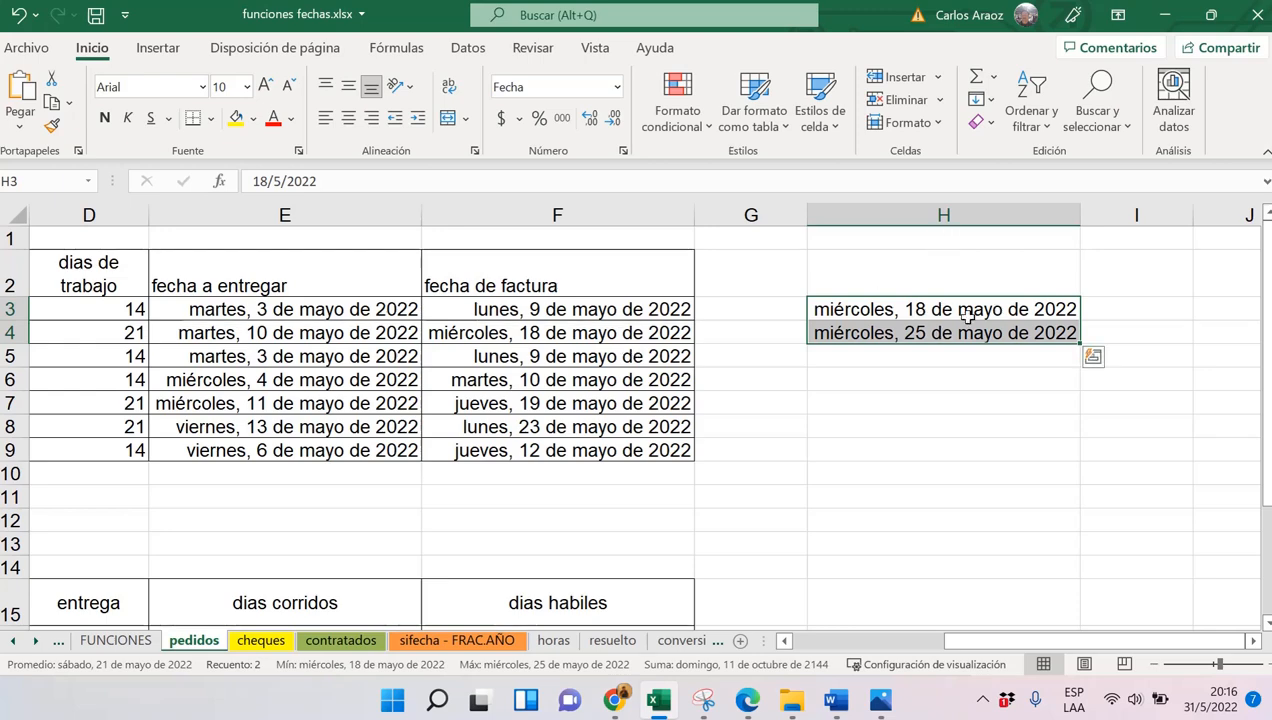
{"action": "left_click", "coordinate": [616, 87]}
{"action": "left_click", "coordinate": [600, 316]}
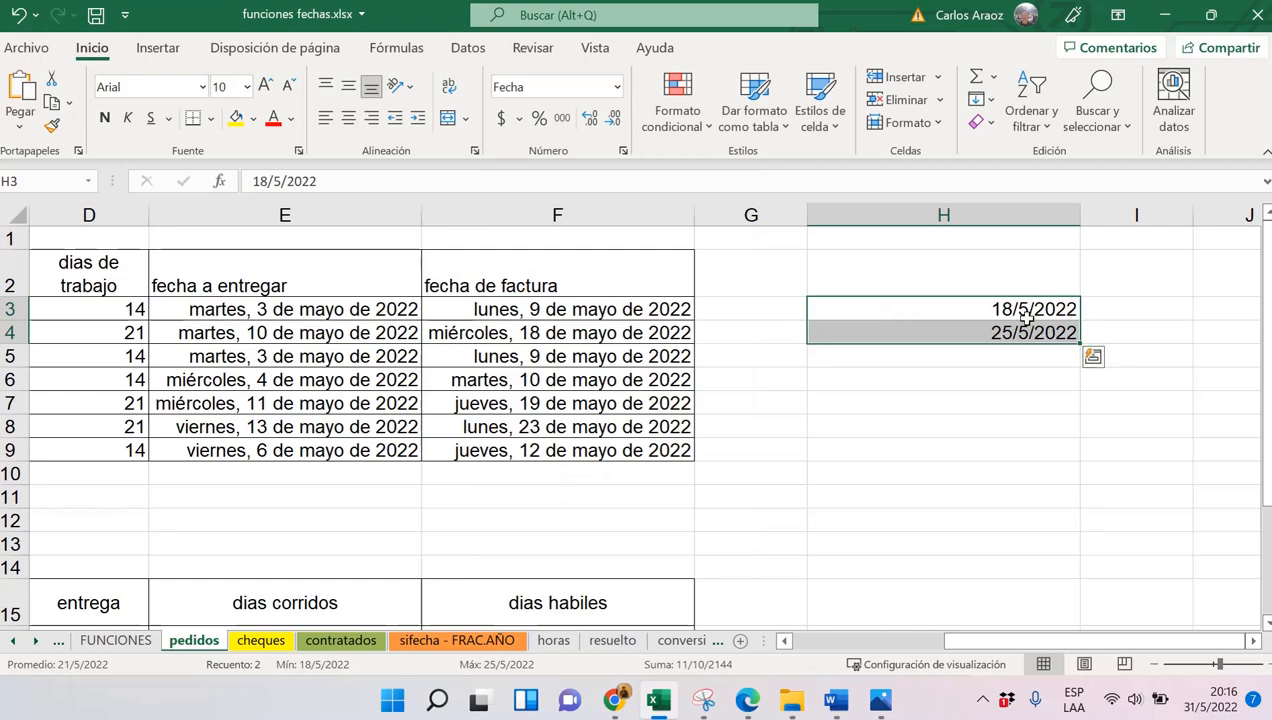
{"action": "left_click", "coordinate": [616, 87]}
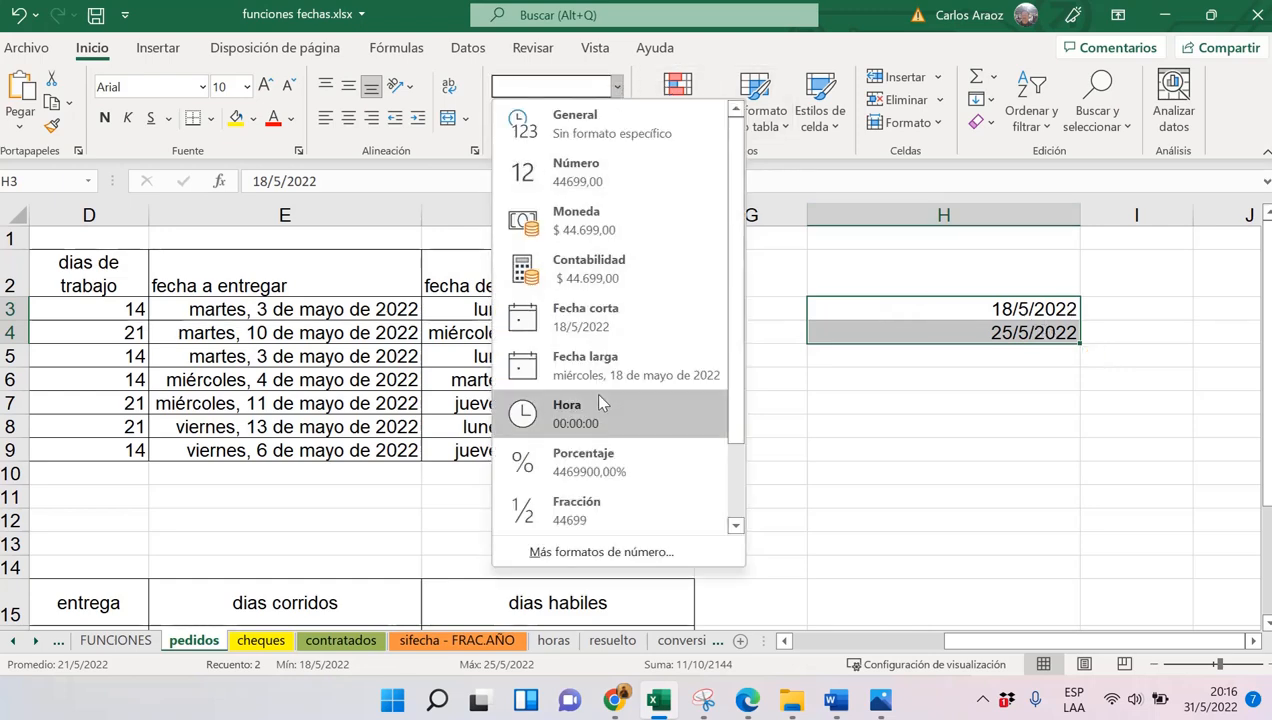
{"action": "left_click", "coordinate": [600, 370]}
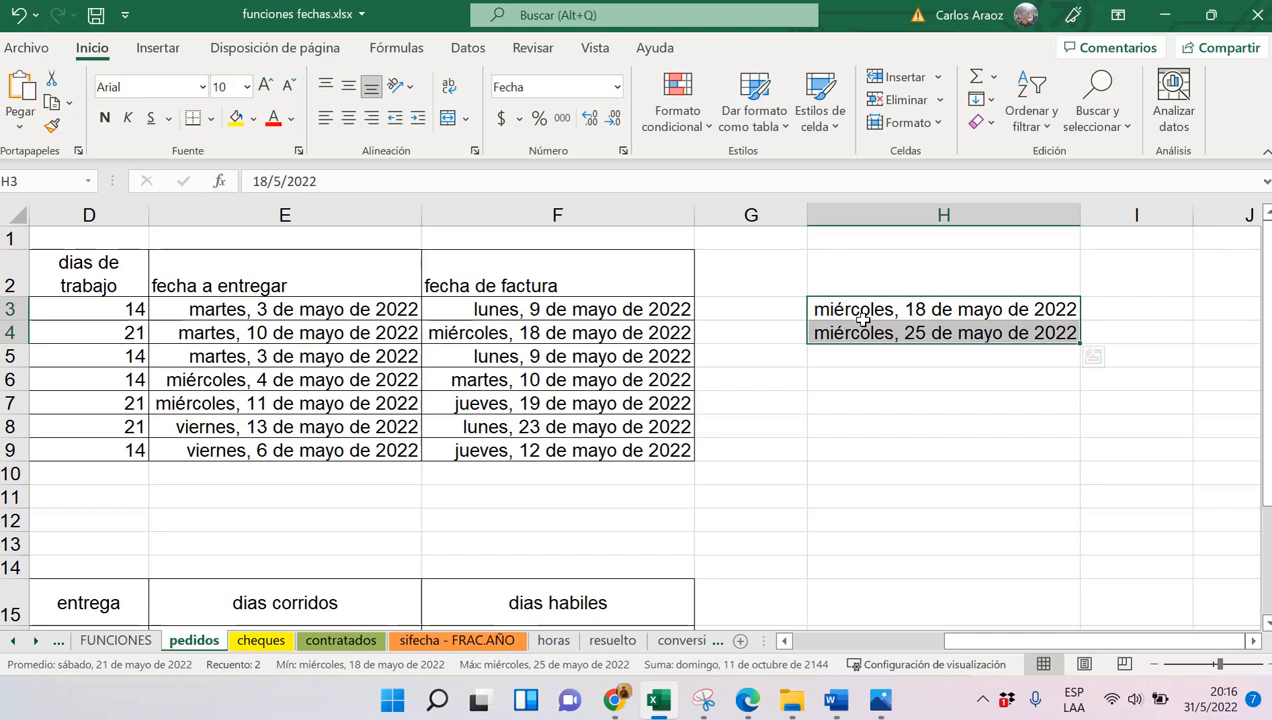
Fill invoice dates F7:F8 with yellow, then select F3 to check its formula
{"action": "left_click_drag", "start_coordinate": [600, 405], "coordinate": [600, 428]}
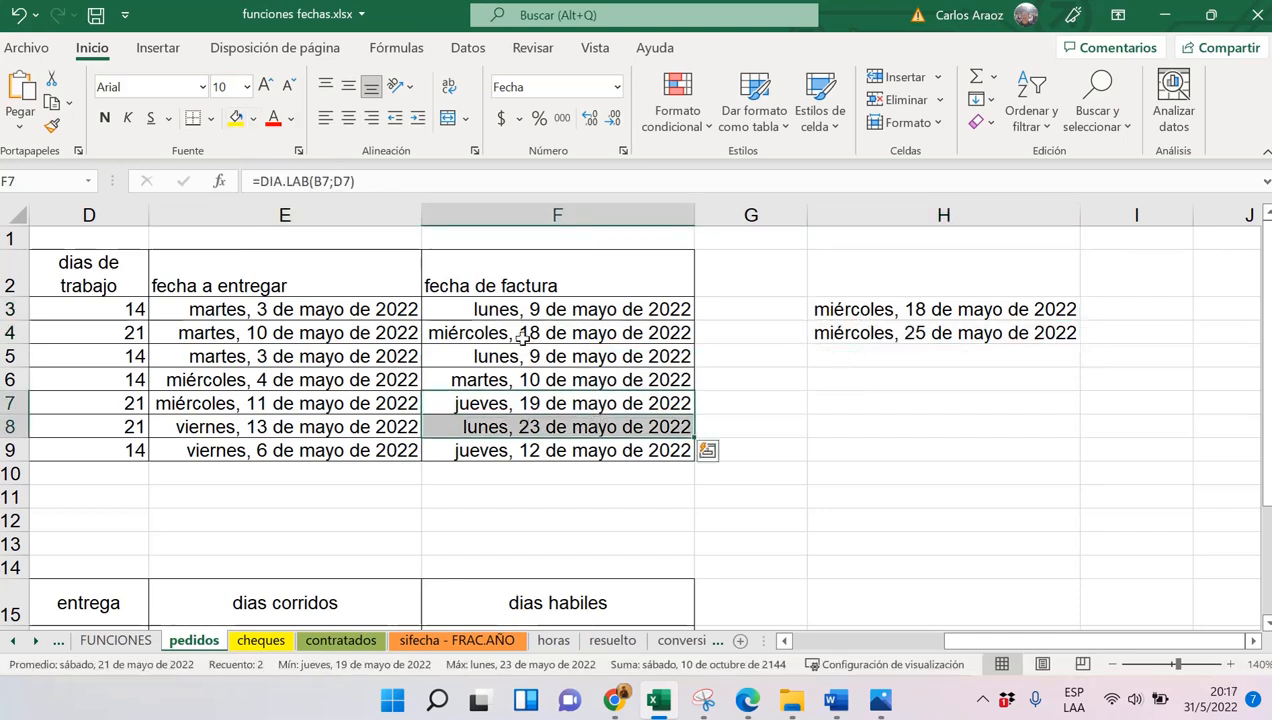
{"action": "left_click", "coordinate": [236, 118]}
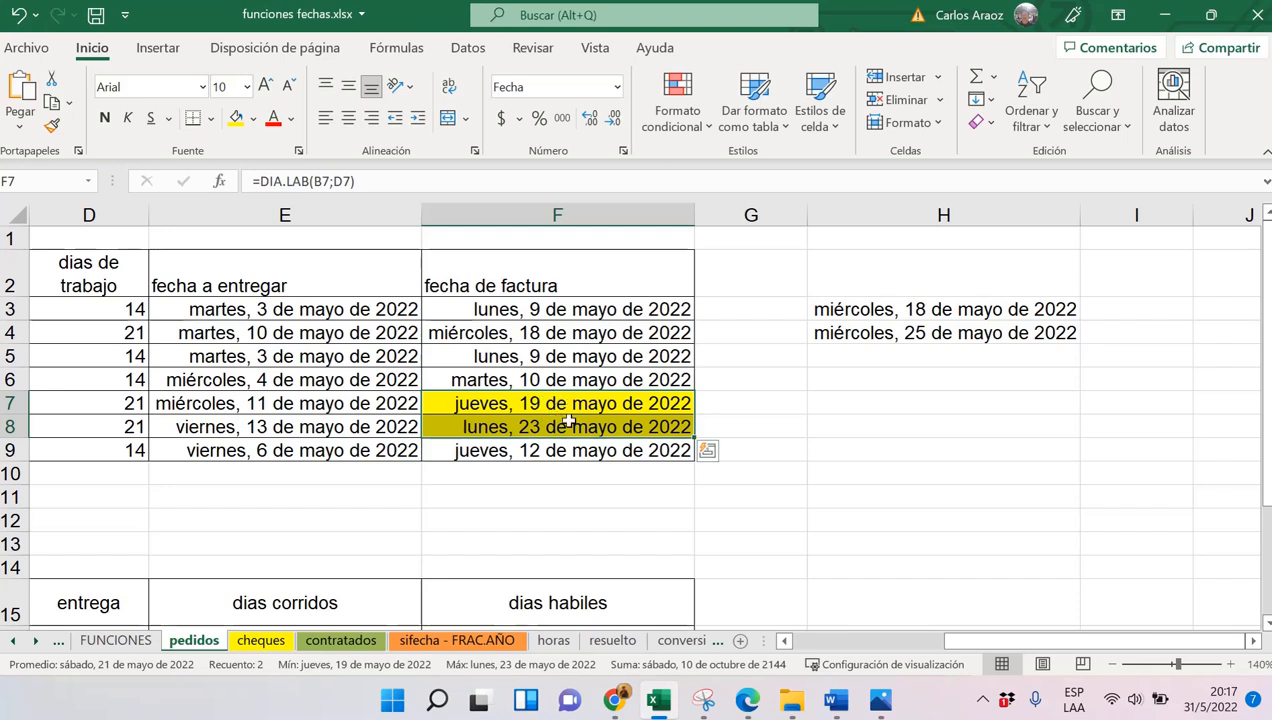
{"action": "left_click", "coordinate": [600, 310]}
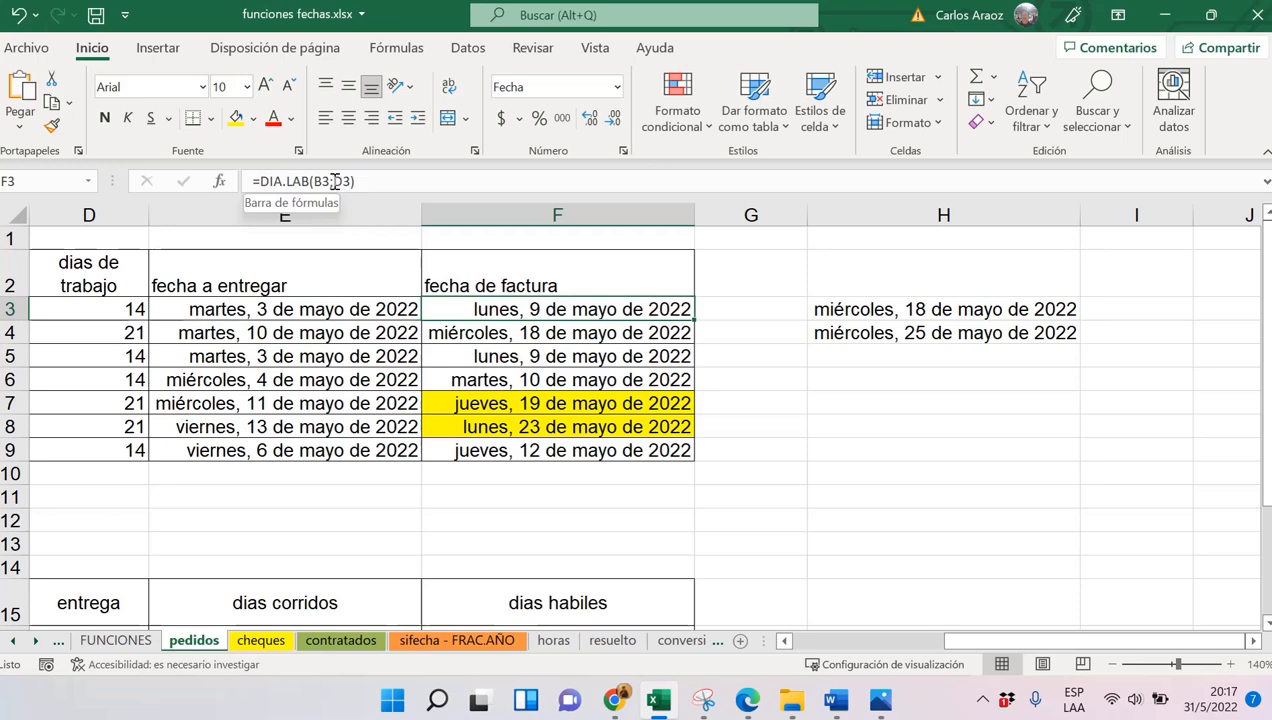
Add $H$3:$H$4 as the Vacaciones argument of F3's DIA.LAB formula
{"action": "left_click", "coordinate": [224, 182]}
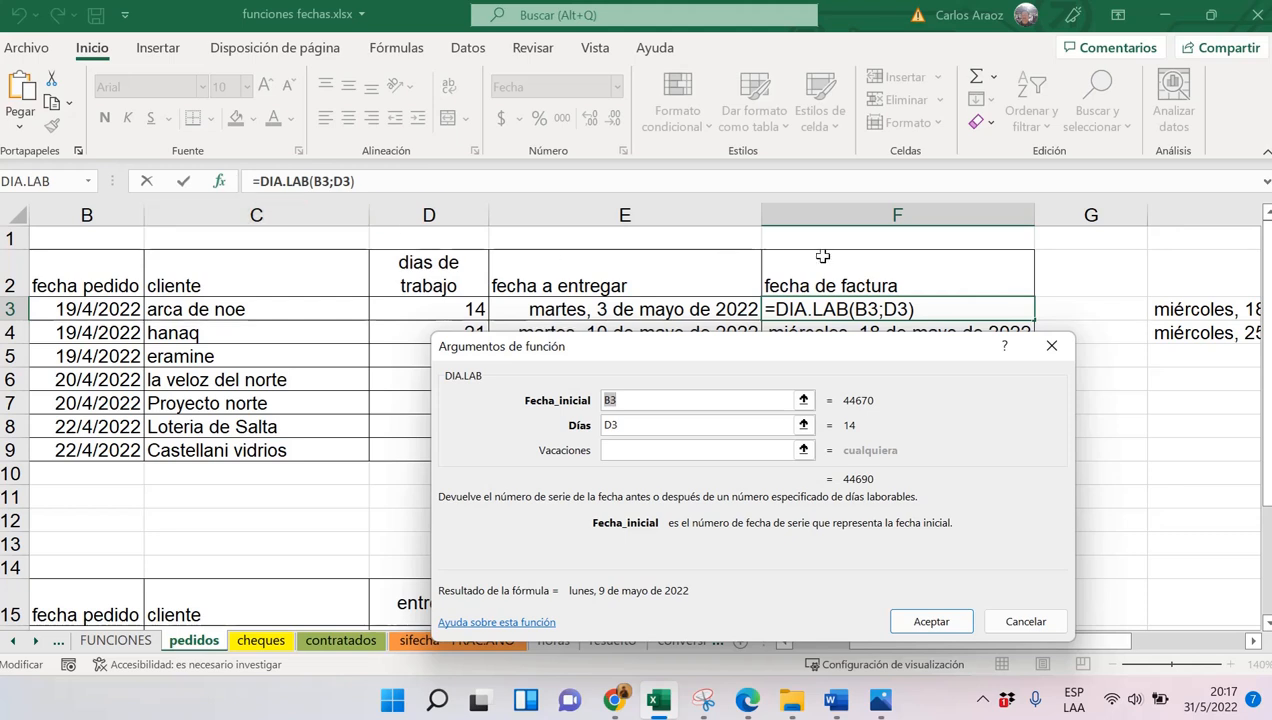
{"action": "left_click", "coordinate": [621, 446]}
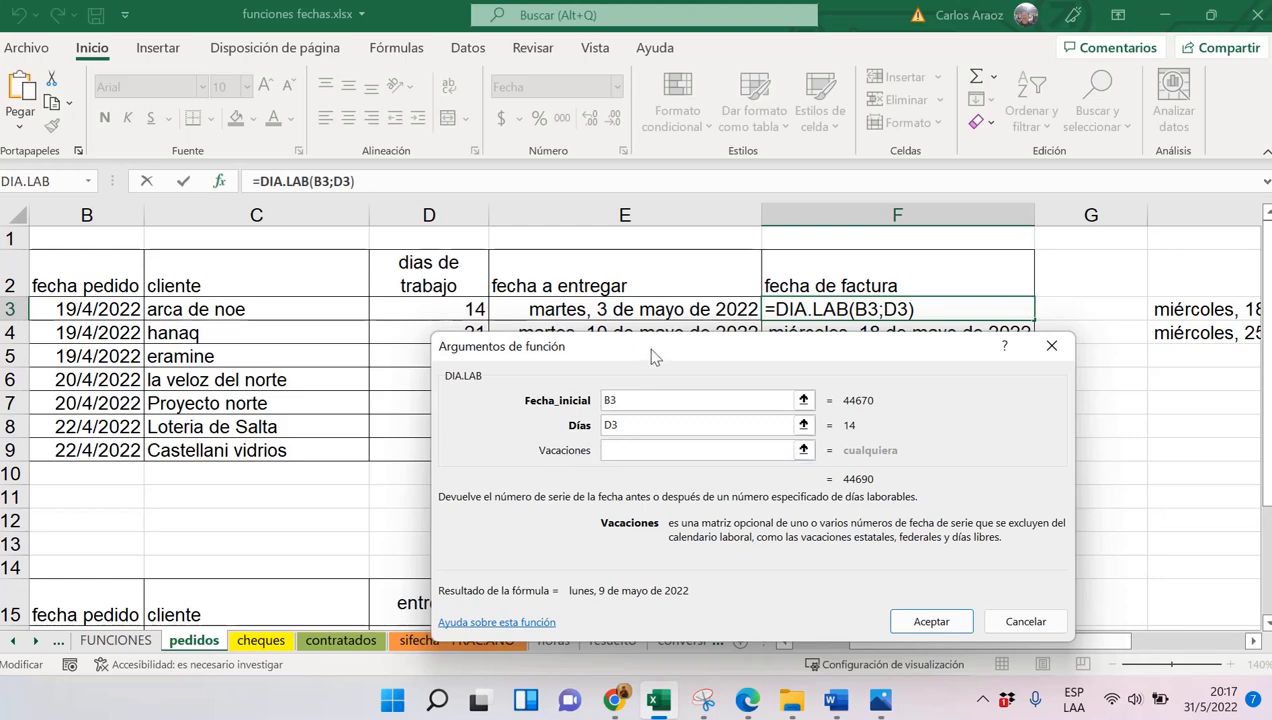
{"action": "left_click_drag", "start_coordinate": [651, 356], "coordinate": [419, 323]}
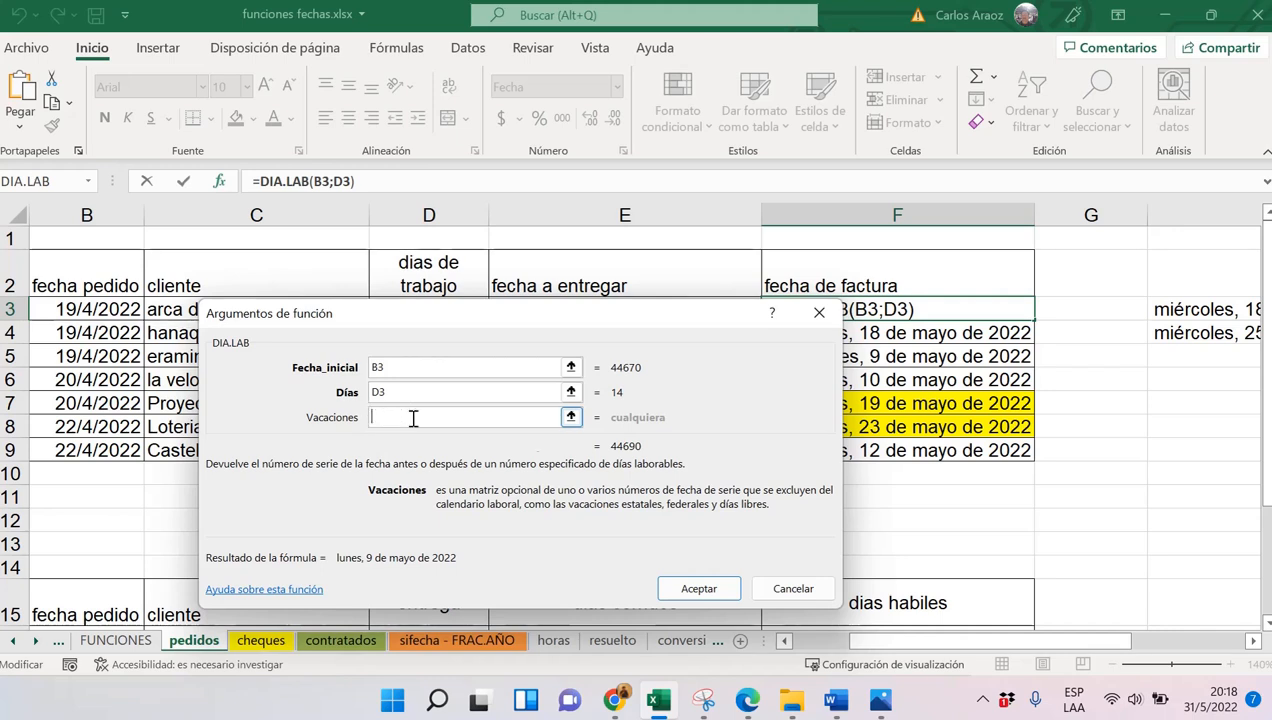
{"action": "left_click_drag", "start_coordinate": [1178, 313], "coordinate": [1178, 333]}
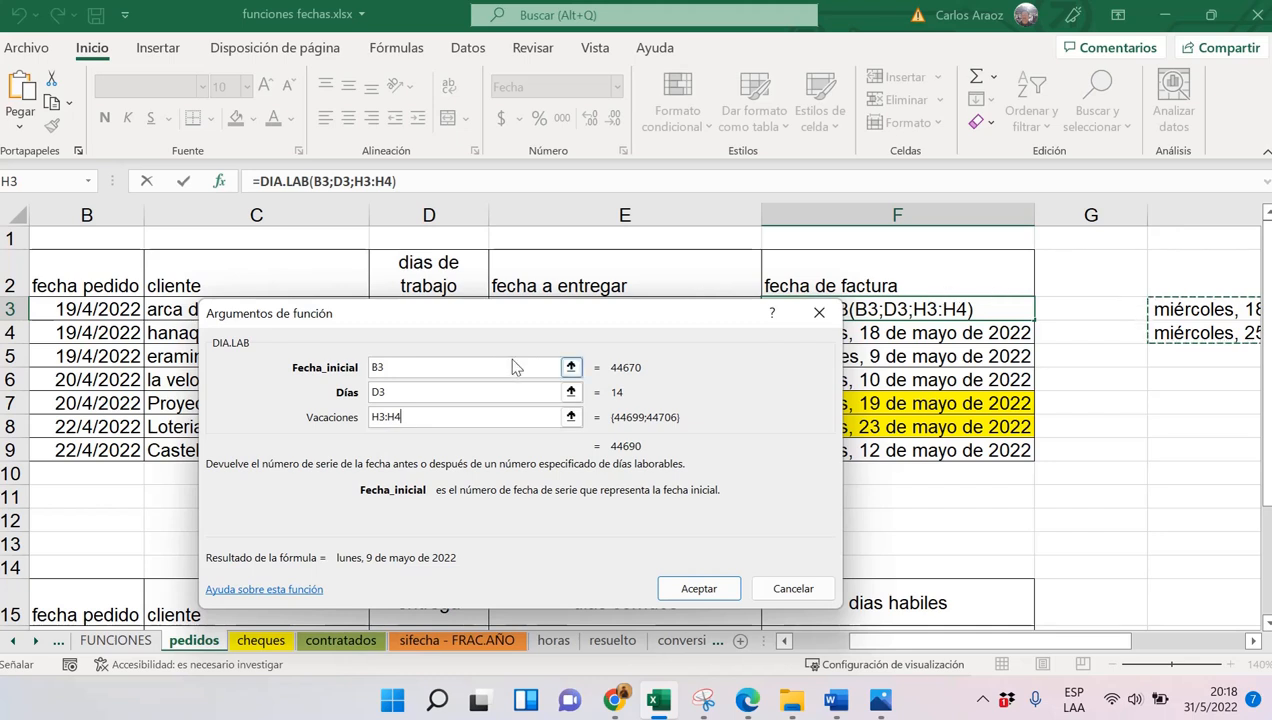
{"action": "key", "text": "F4"}
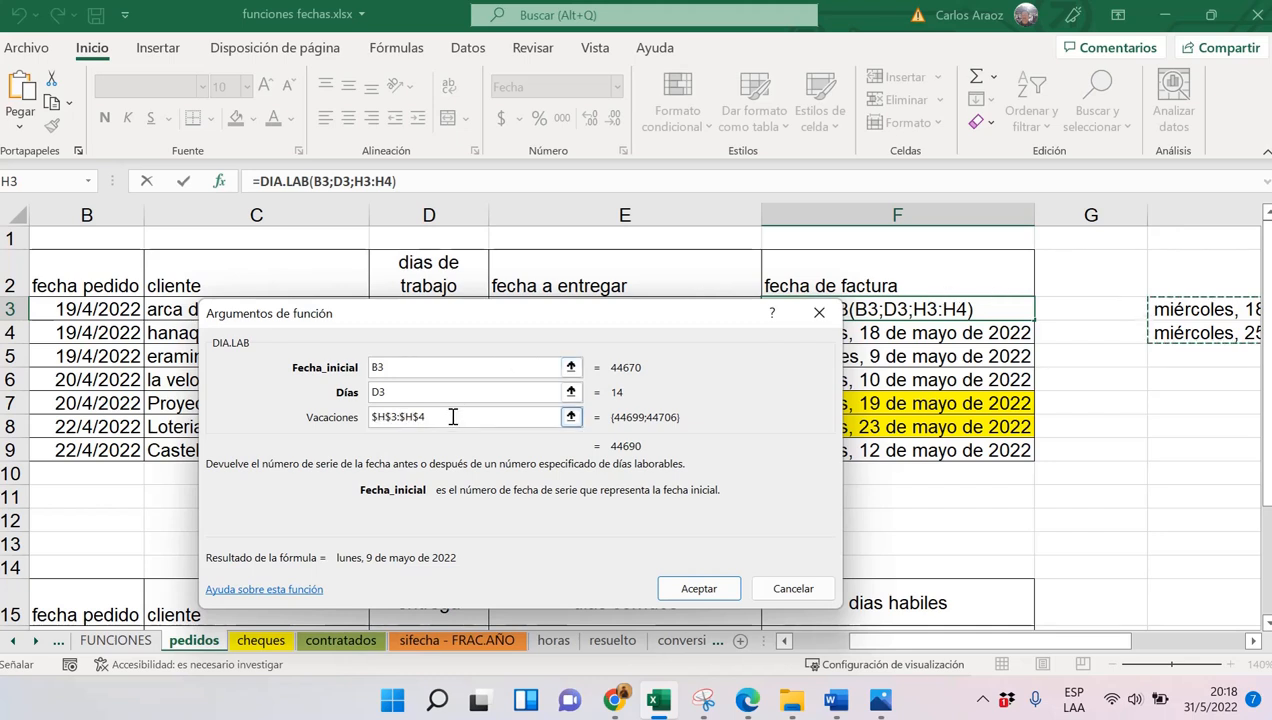
{"action": "left_click_drag", "start_coordinate": [463, 417], "coordinate": [367, 417]}
{"action": "key", "text": "F2"}
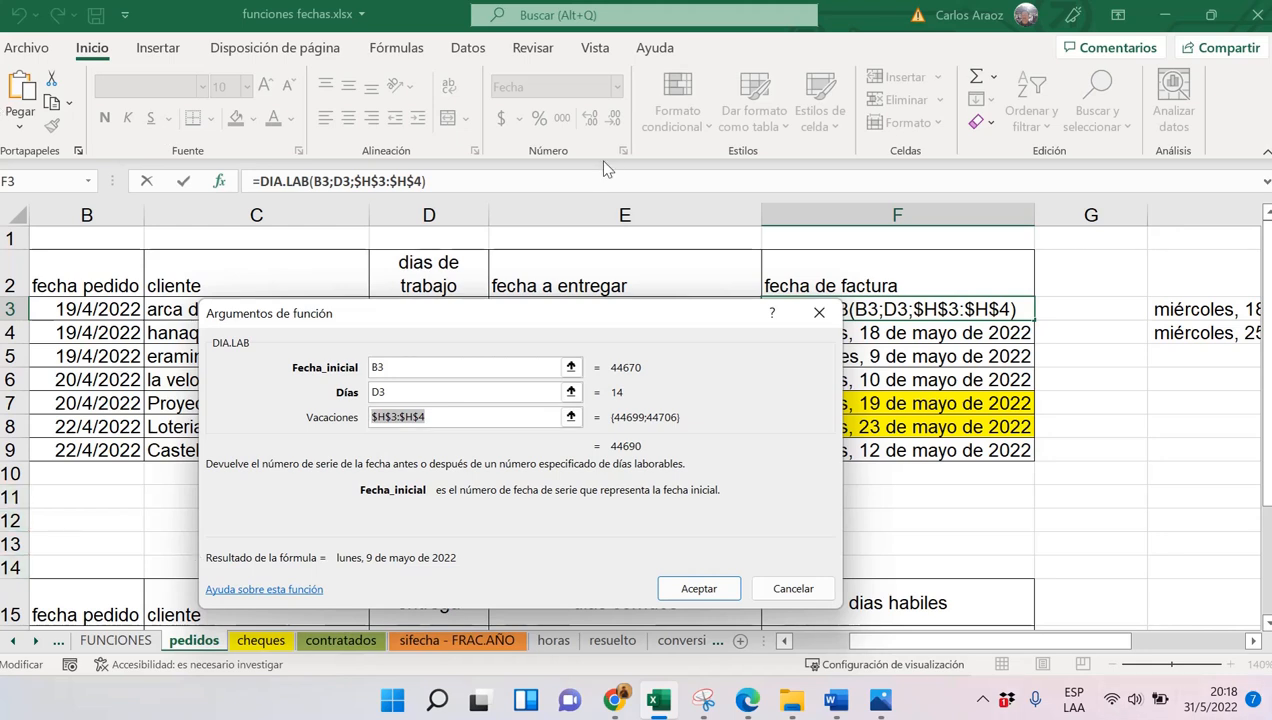
{"action": "key", "text": "alt+Tab"}
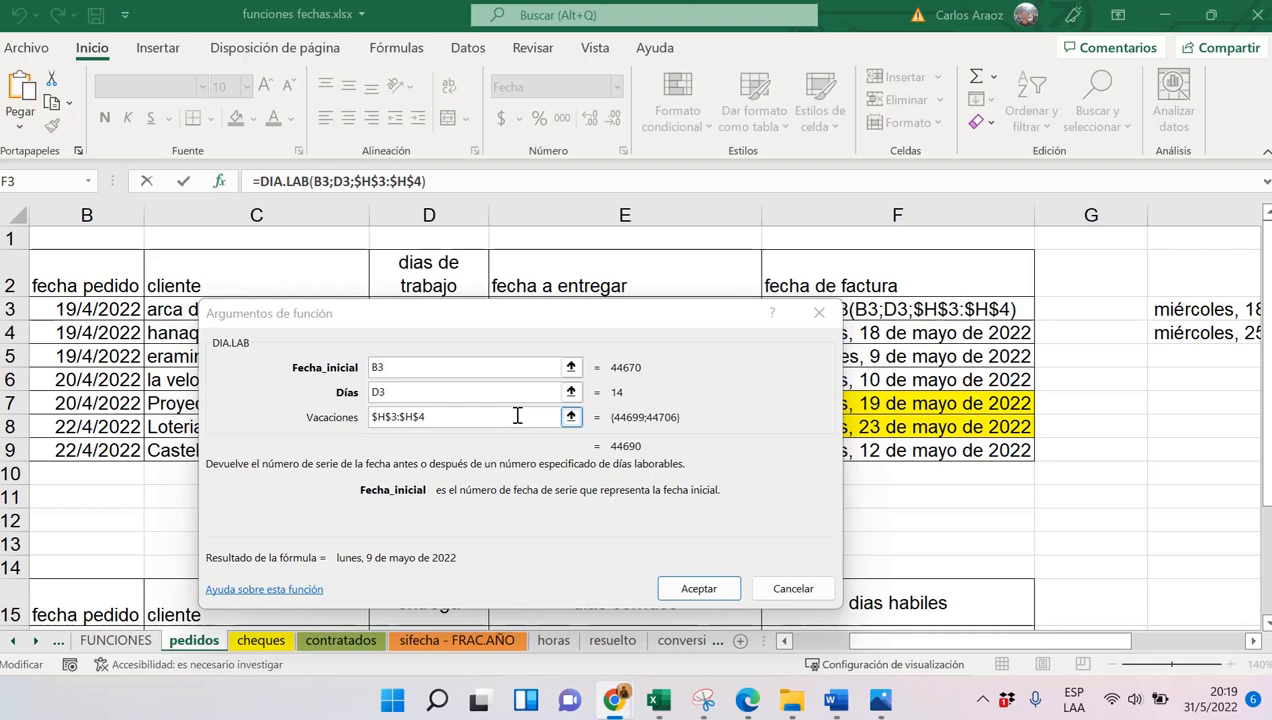
Confirm =DIA.LAB(B3;D3;$H$3:$H$4), copy it down F3:F9, and select the shifted dates F7:F8
{"action": "left_click", "coordinate": [722, 588]}
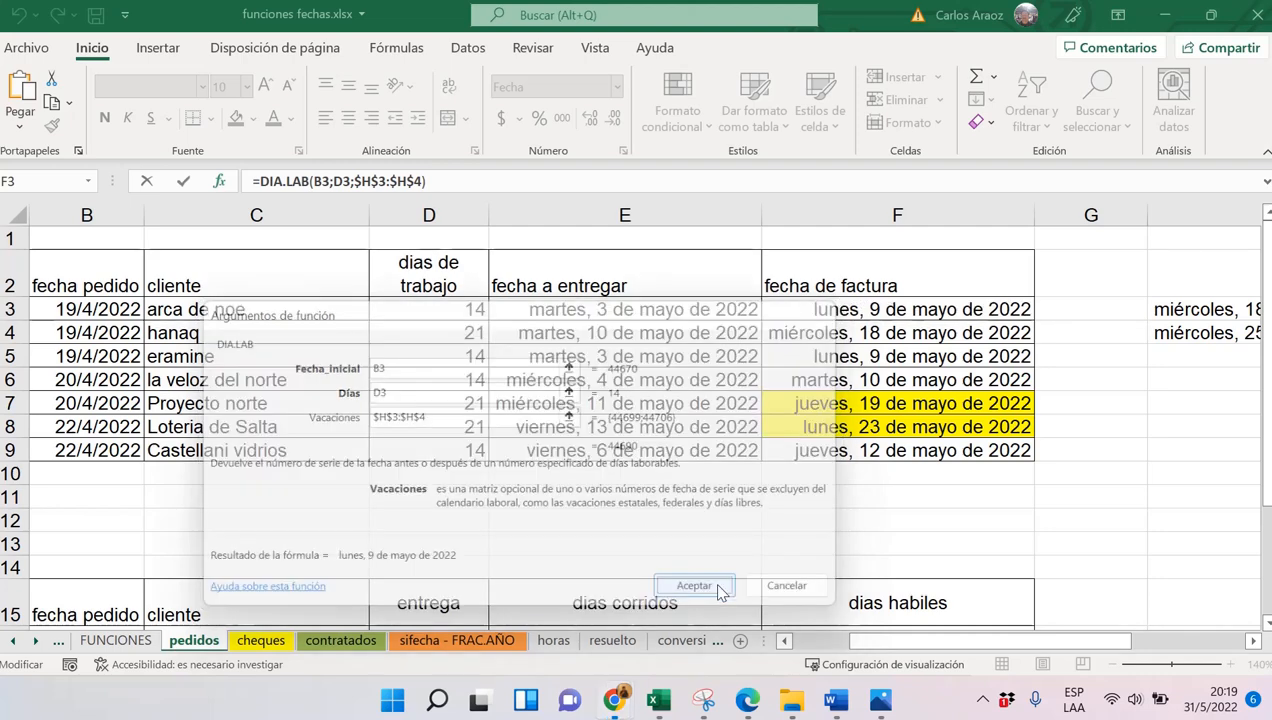
{"action": "left_click", "coordinate": [553, 305]}
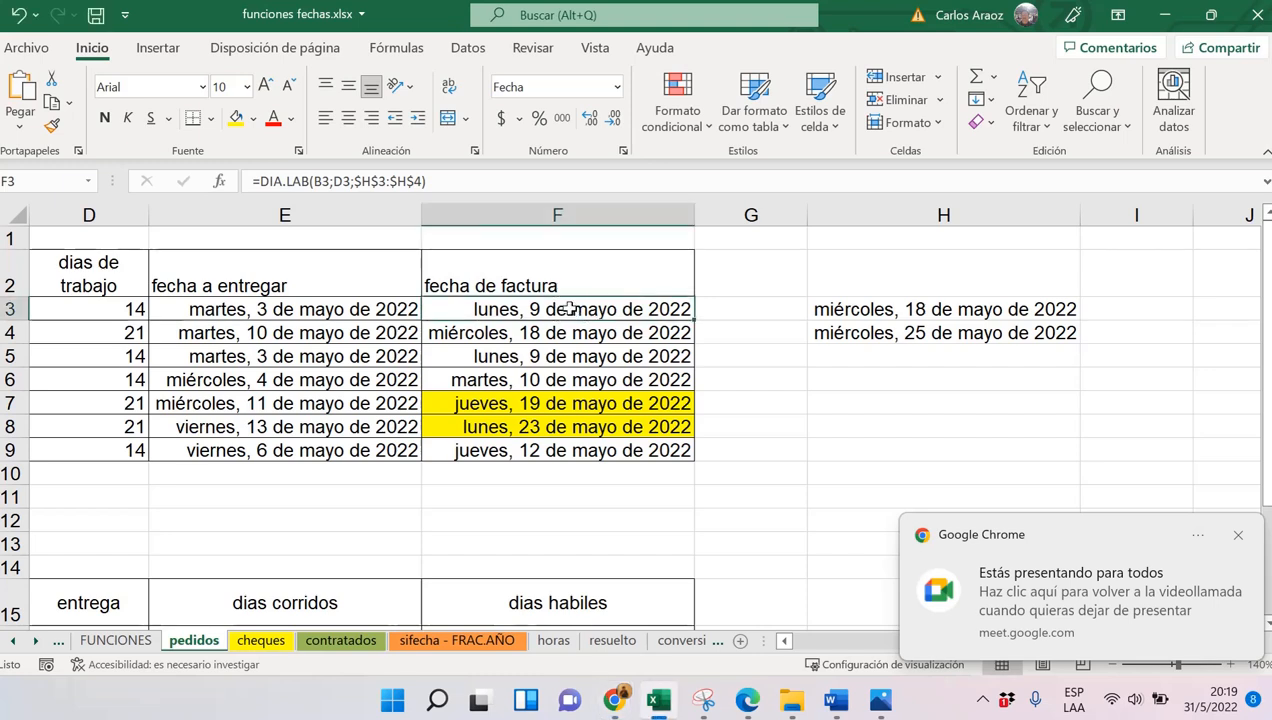
{"action": "double_click", "coordinate": [693, 319]}
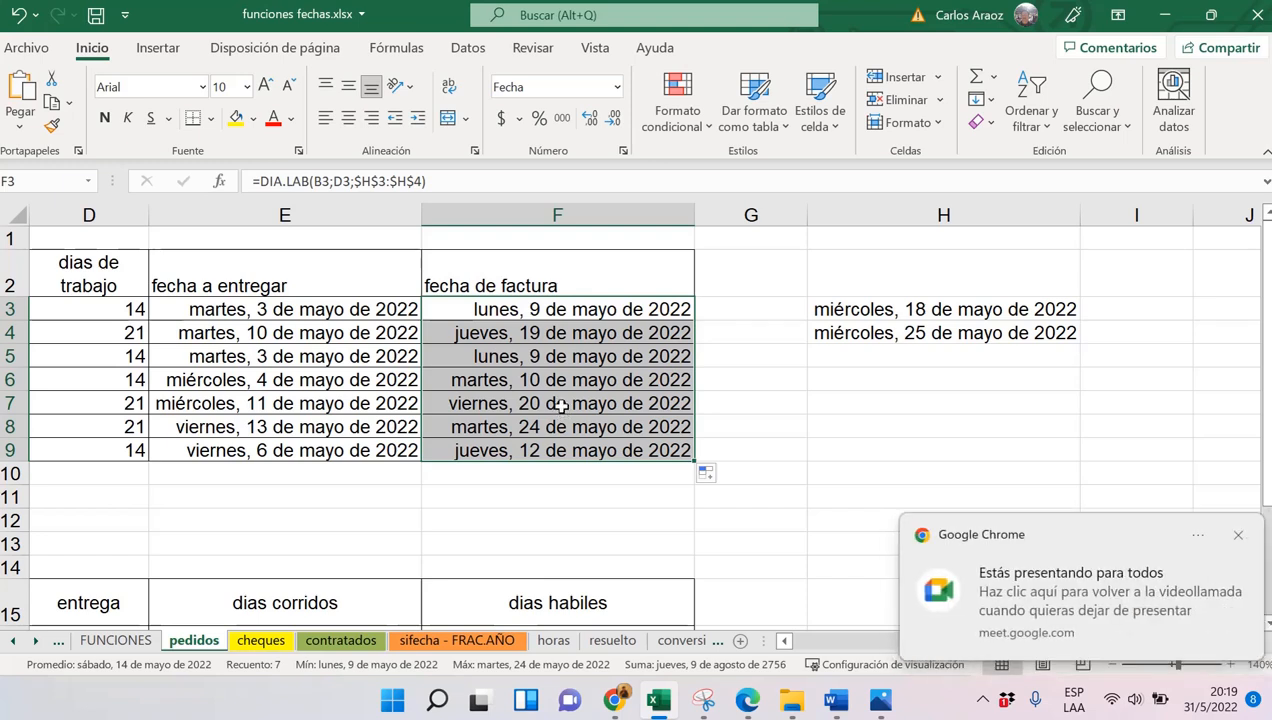
{"action": "left_click_drag", "start_coordinate": [558, 408], "coordinate": [597, 414]}
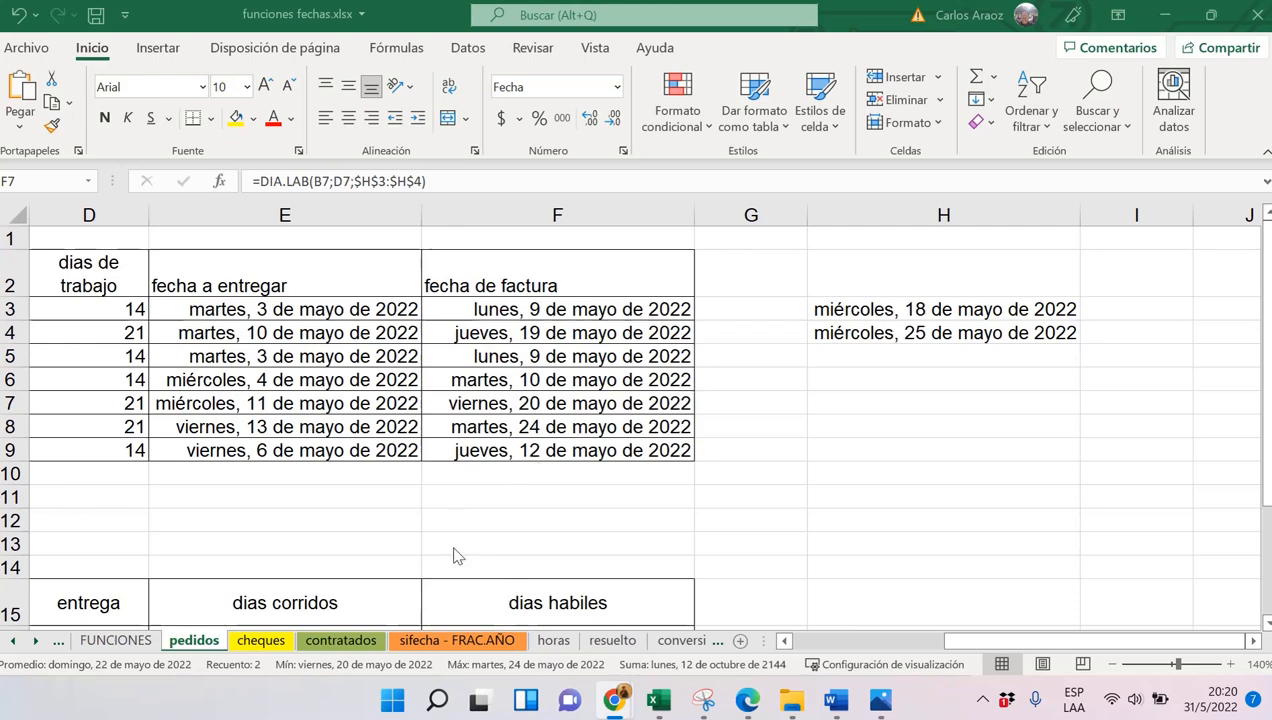
Switch to the sifecha - FRAC.AÑO sheet and enter birth date 13/07/75 in C2
{"action": "left_click", "coordinate": [435, 641]}
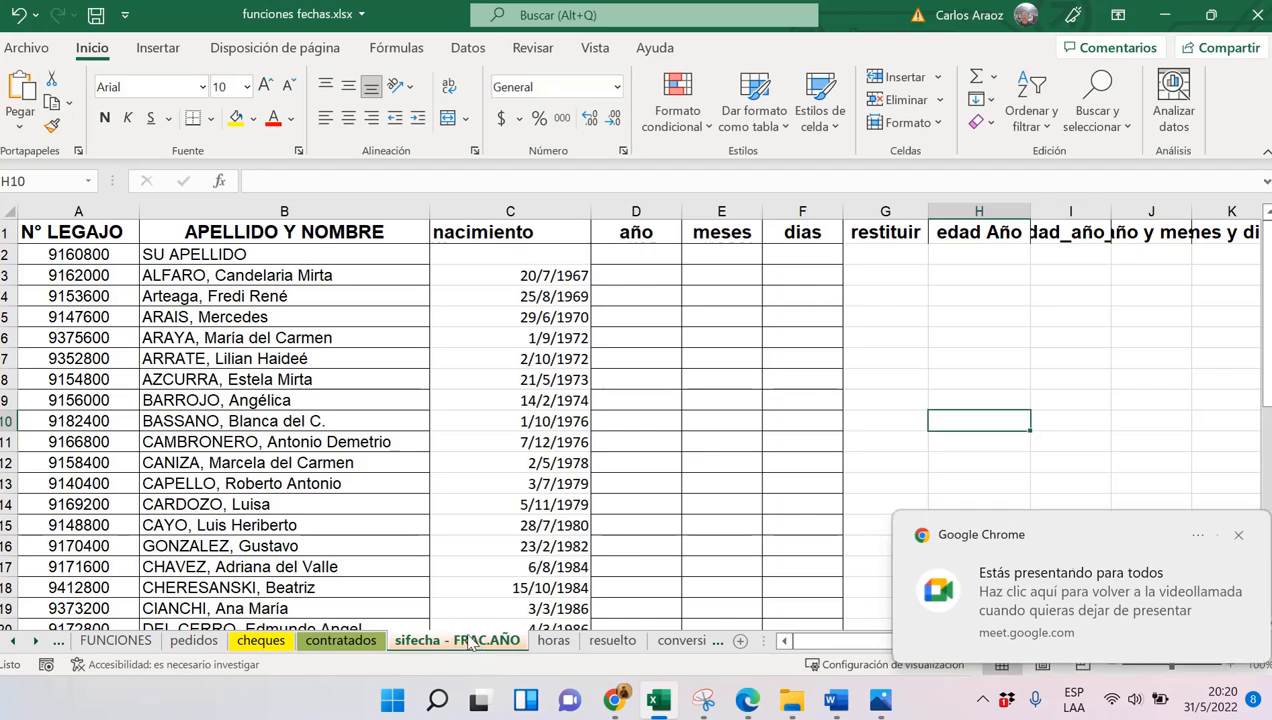
{"action": "left_click", "coordinate": [537, 257]}
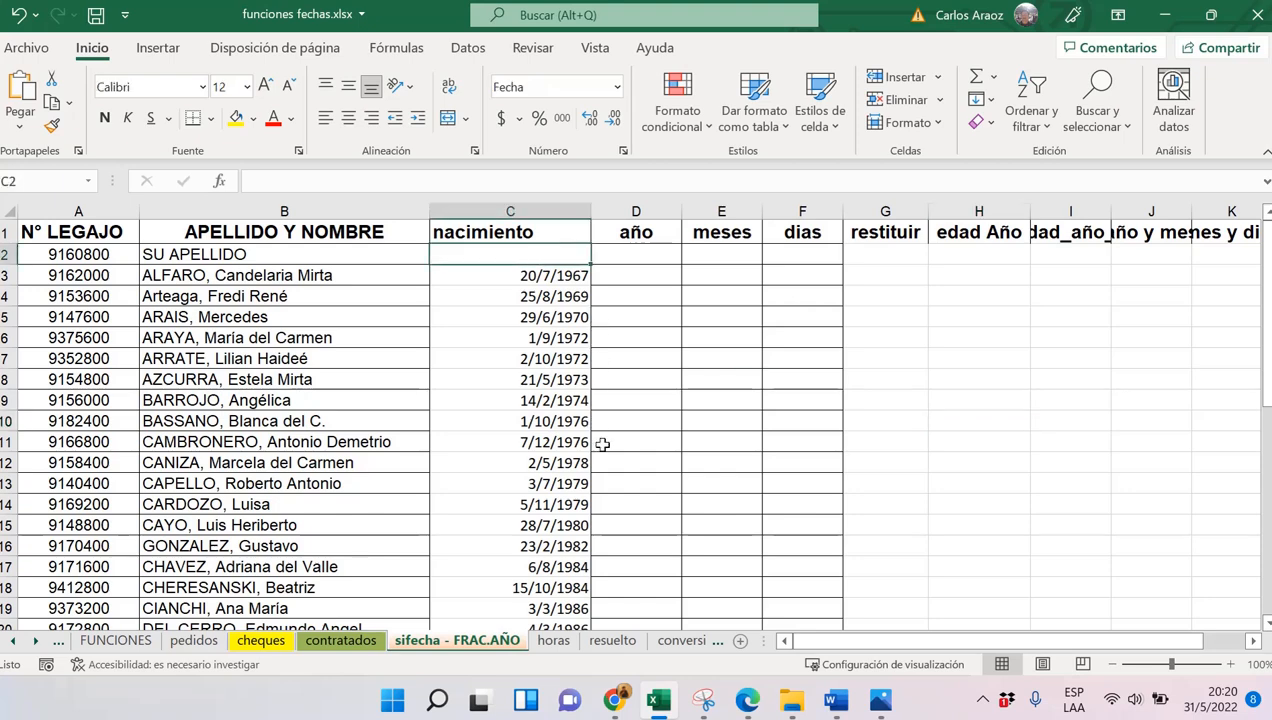
{"action": "scroll", "coordinate": [603, 444], "scroll_direction": "up", "scroll_amount": 1, "text": "ctrl"}
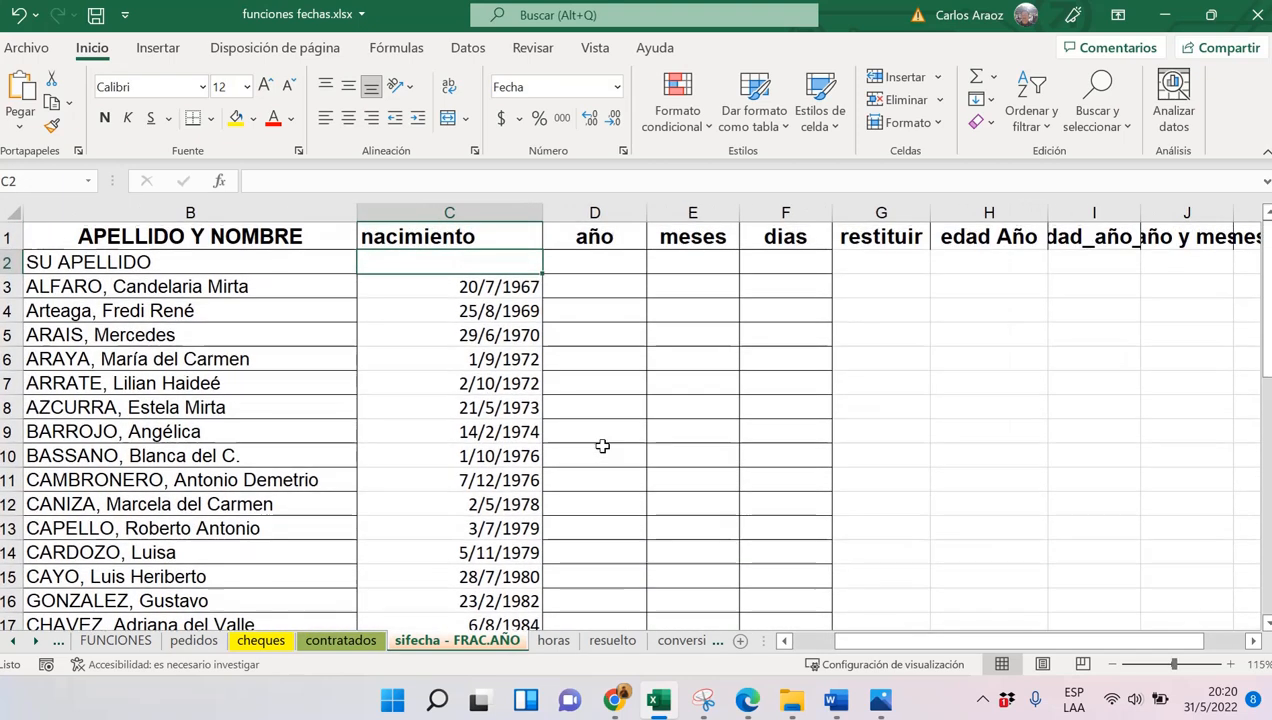
{"action": "type", "text": "13"}
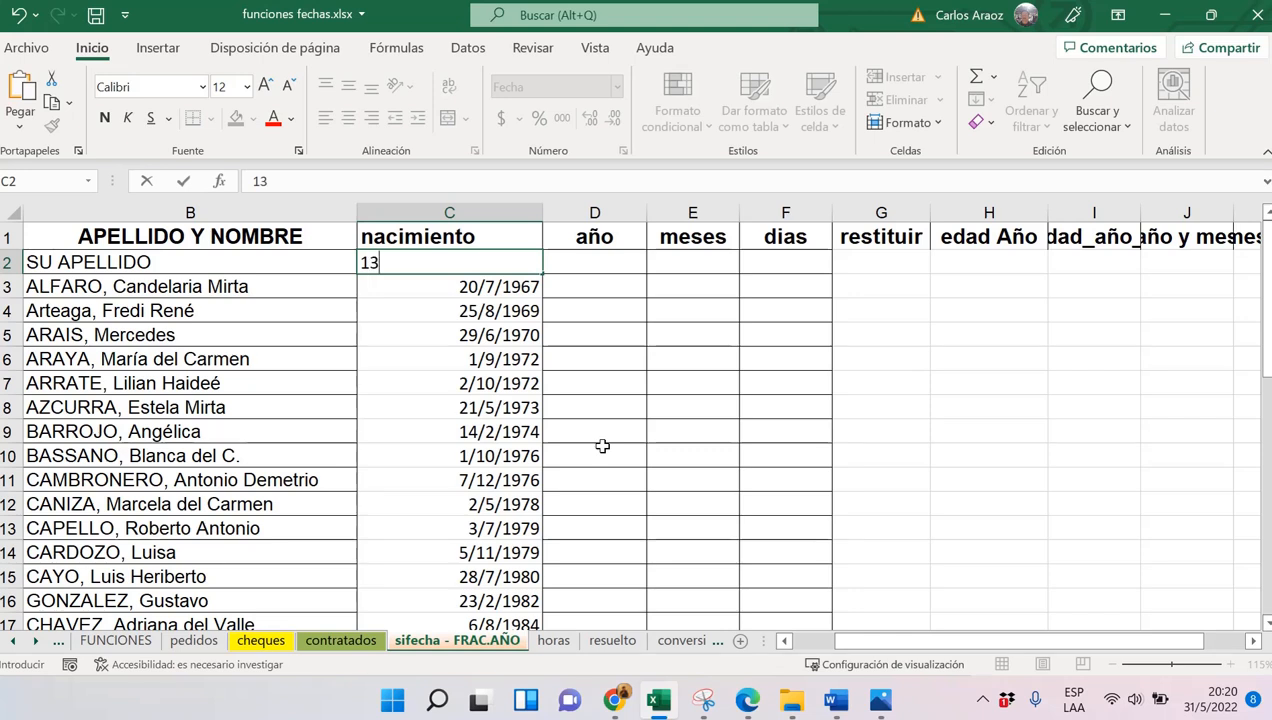
{"action": "type", "text": "/07/"}
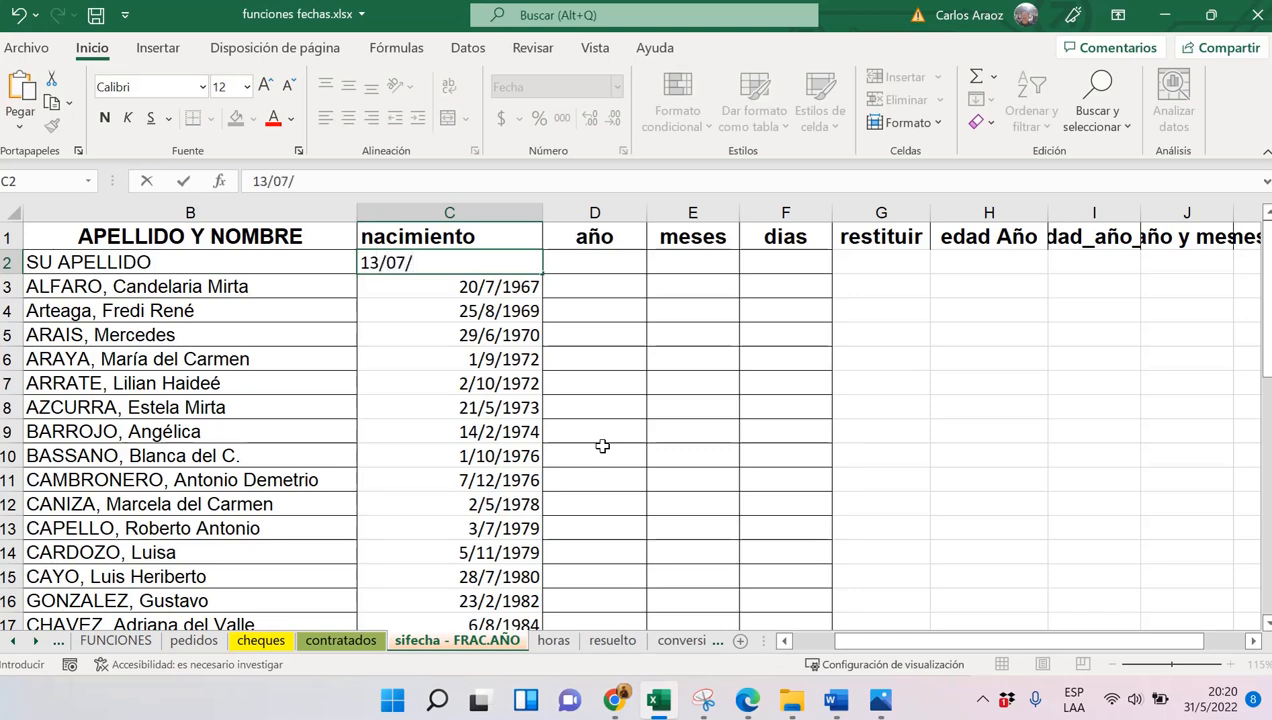
{"action": "type", "text": "75"}
{"action": "key", "text": "Return"}
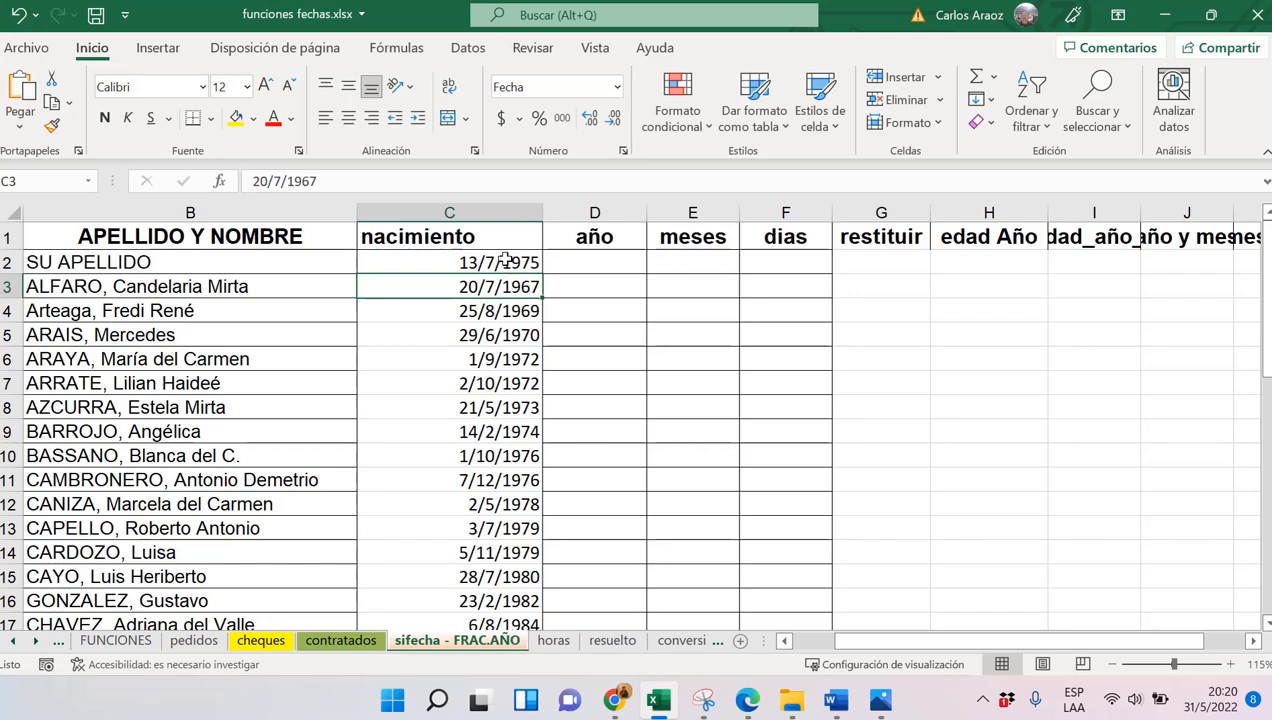
Check C2's number format without changing it, then look over the empty año, meses, dias cells
{"action": "left_click", "coordinate": [507, 259]}
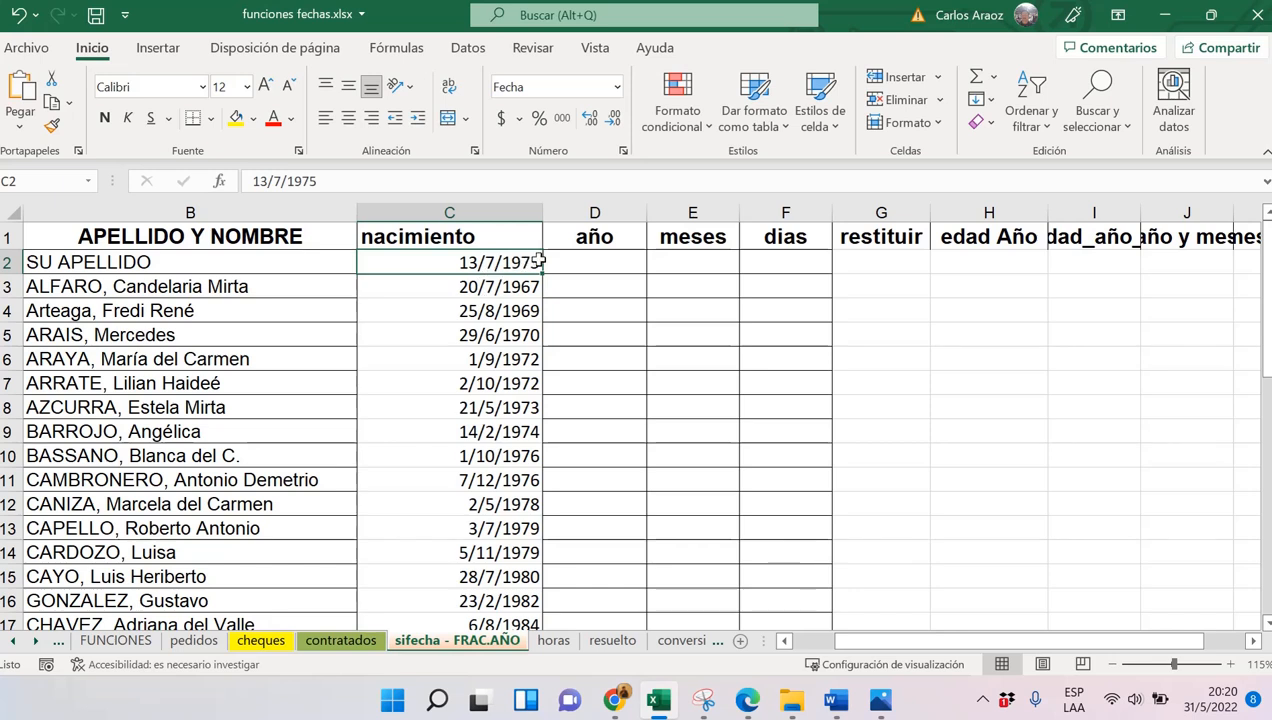
{"action": "left_click", "coordinate": [617, 87]}
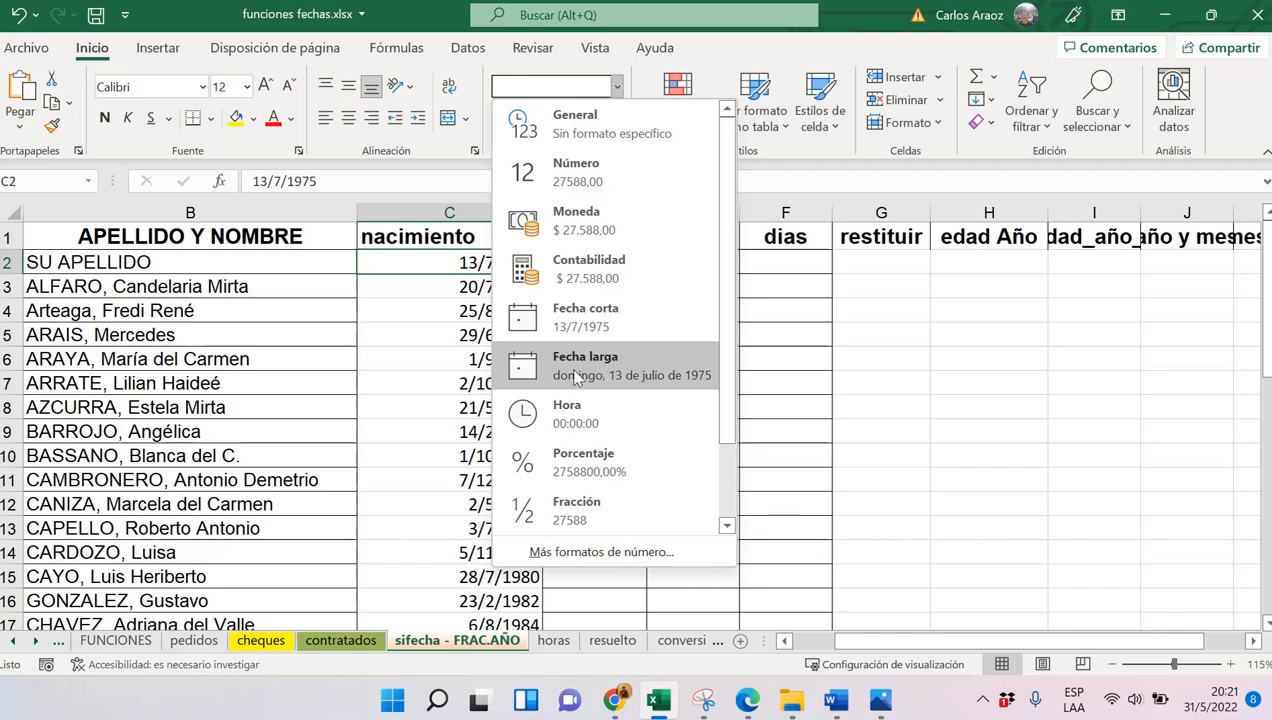
{"action": "left_click", "coordinate": [456, 262]}
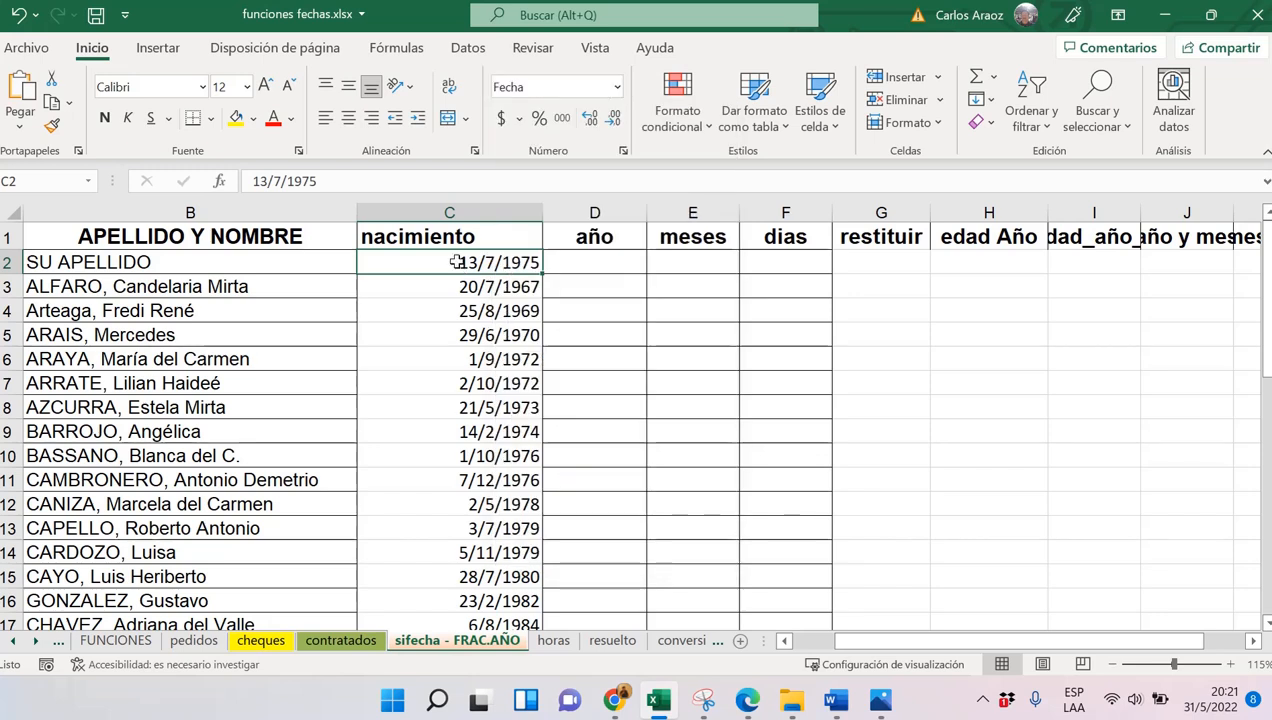
{"action": "left_click", "coordinate": [612, 261]}
{"action": "left_click", "coordinate": [679, 260]}
{"action": "left_click", "coordinate": [775, 258]}
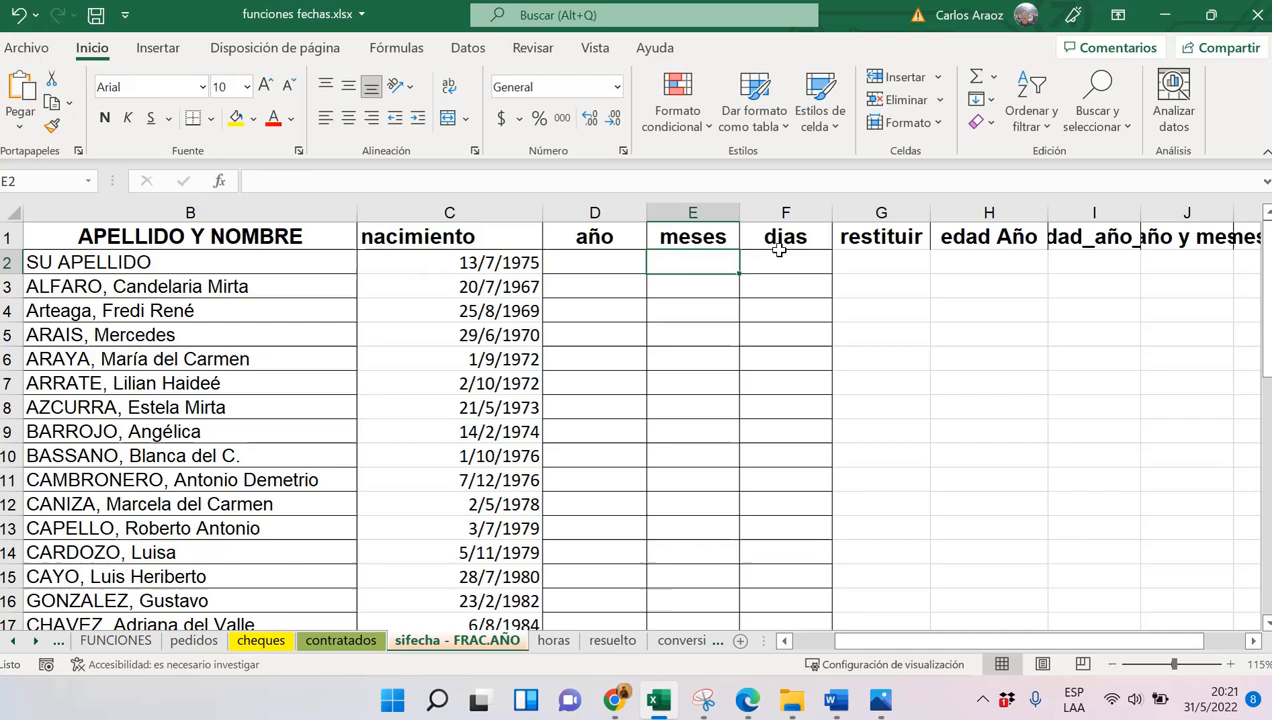
{"action": "left_click", "coordinate": [580, 261]}
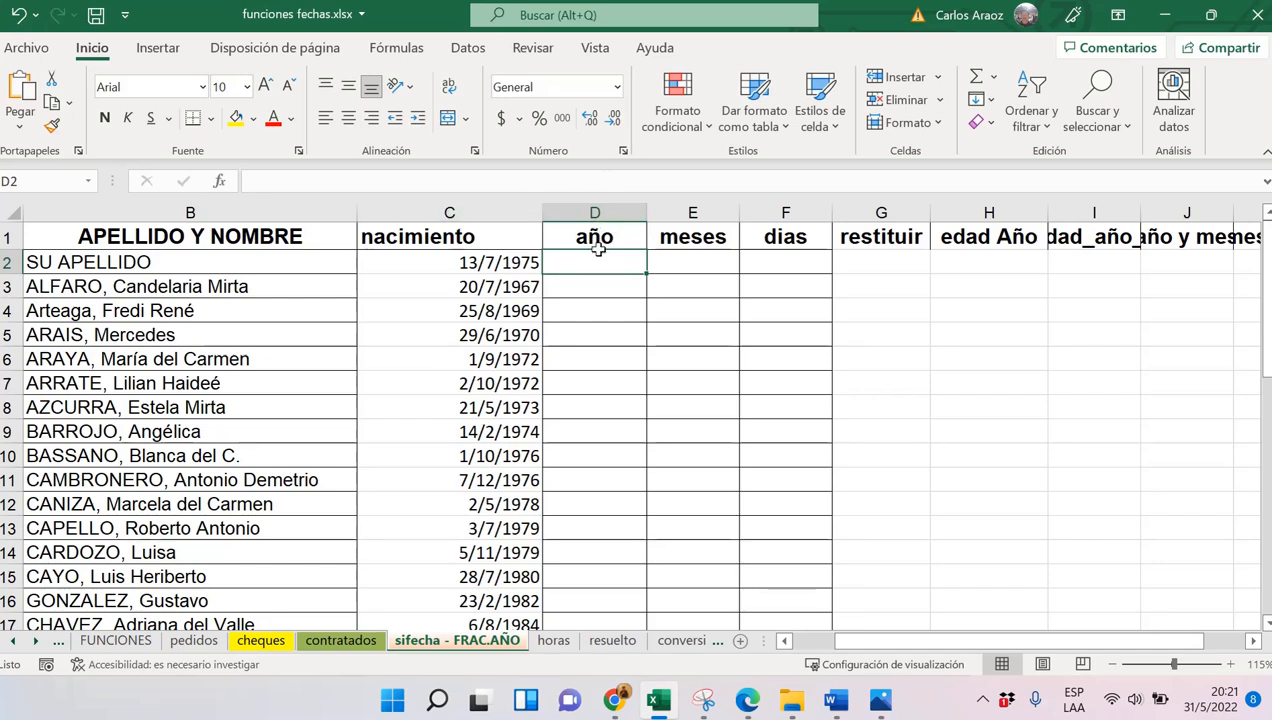
Insert =AÑO(C2) in D2 and copy it down the año column
{"action": "left_click", "coordinate": [393, 50]}
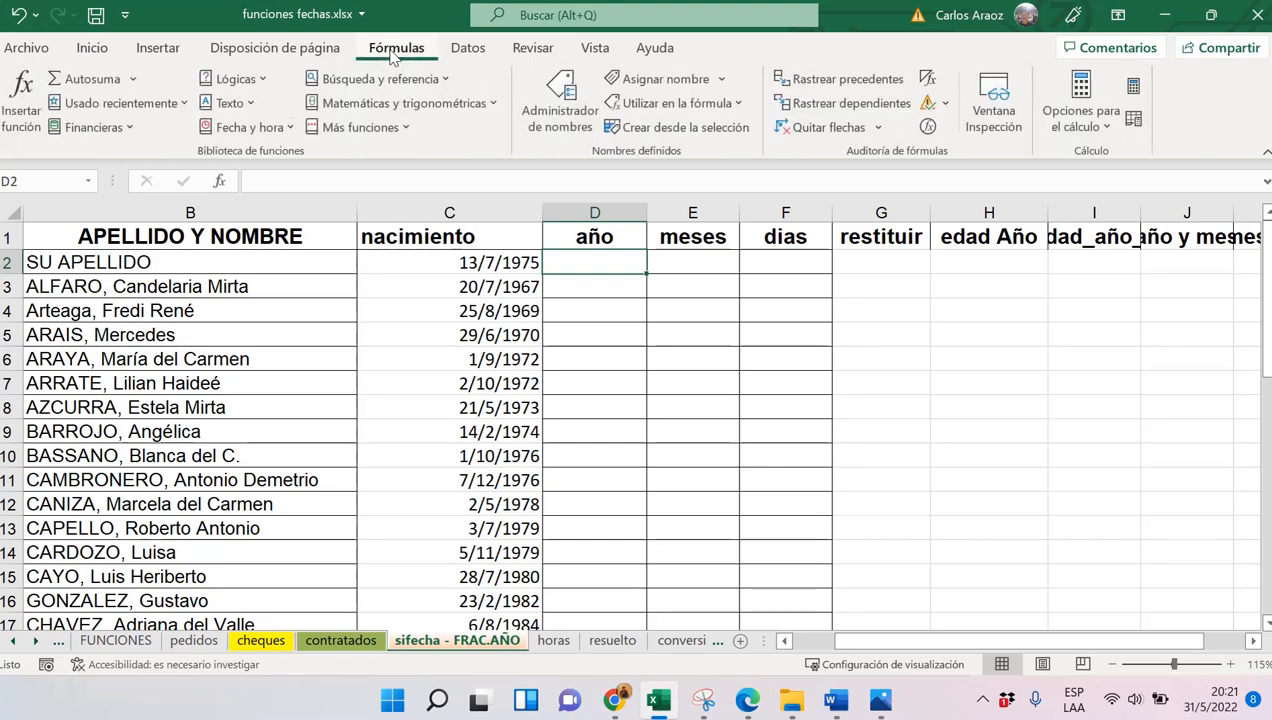
{"action": "left_click", "coordinate": [230, 125]}
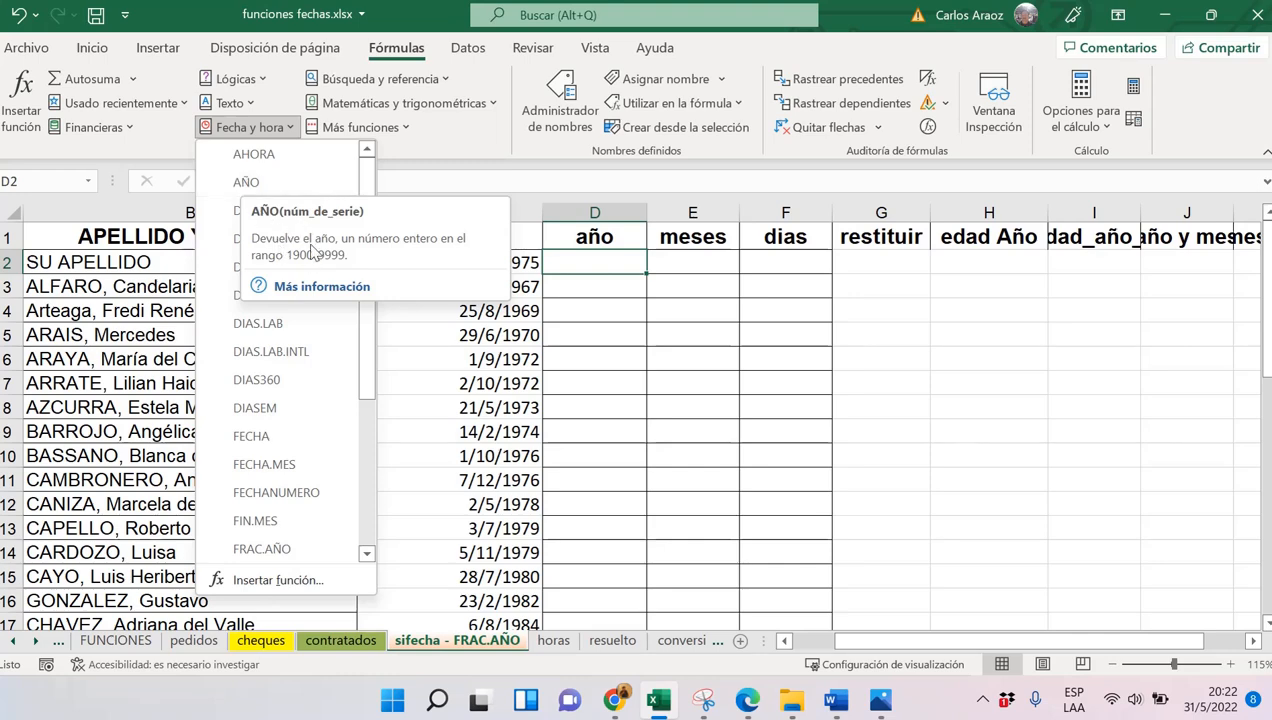
{"action": "left_click", "coordinate": [277, 194]}
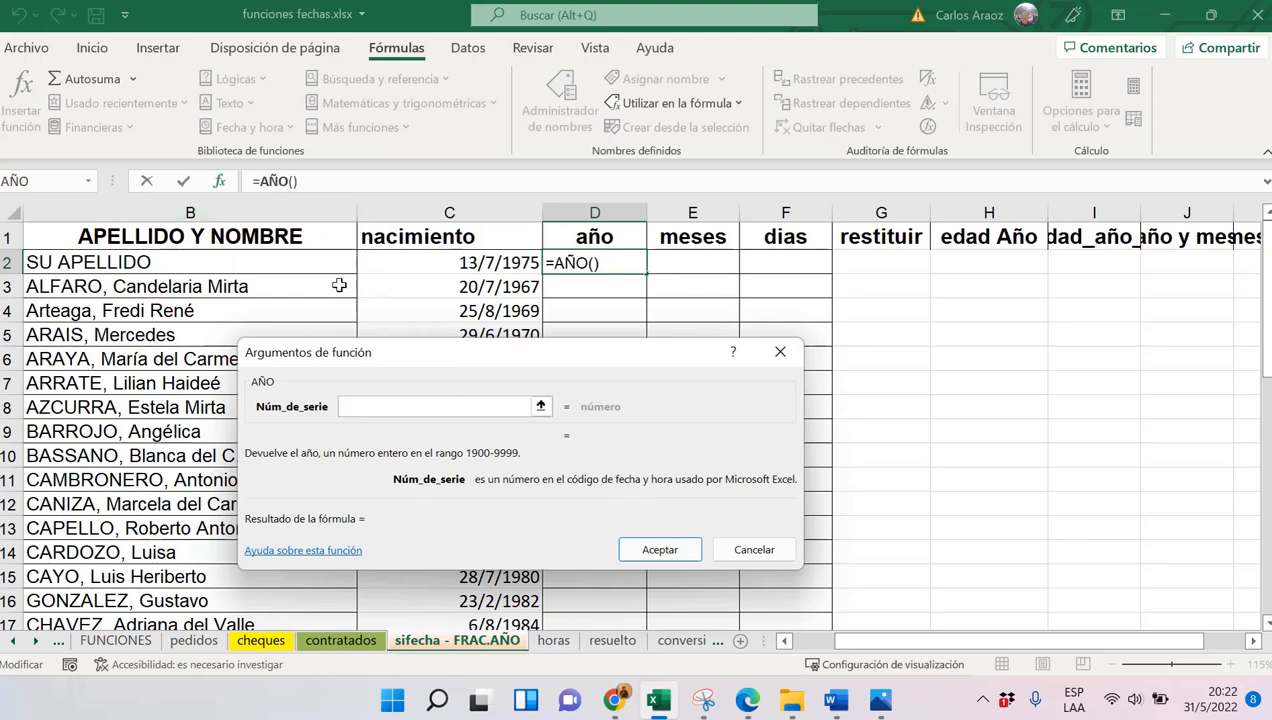
{"action": "left_click_drag", "start_coordinate": [449, 355], "coordinate": [585, 315]}
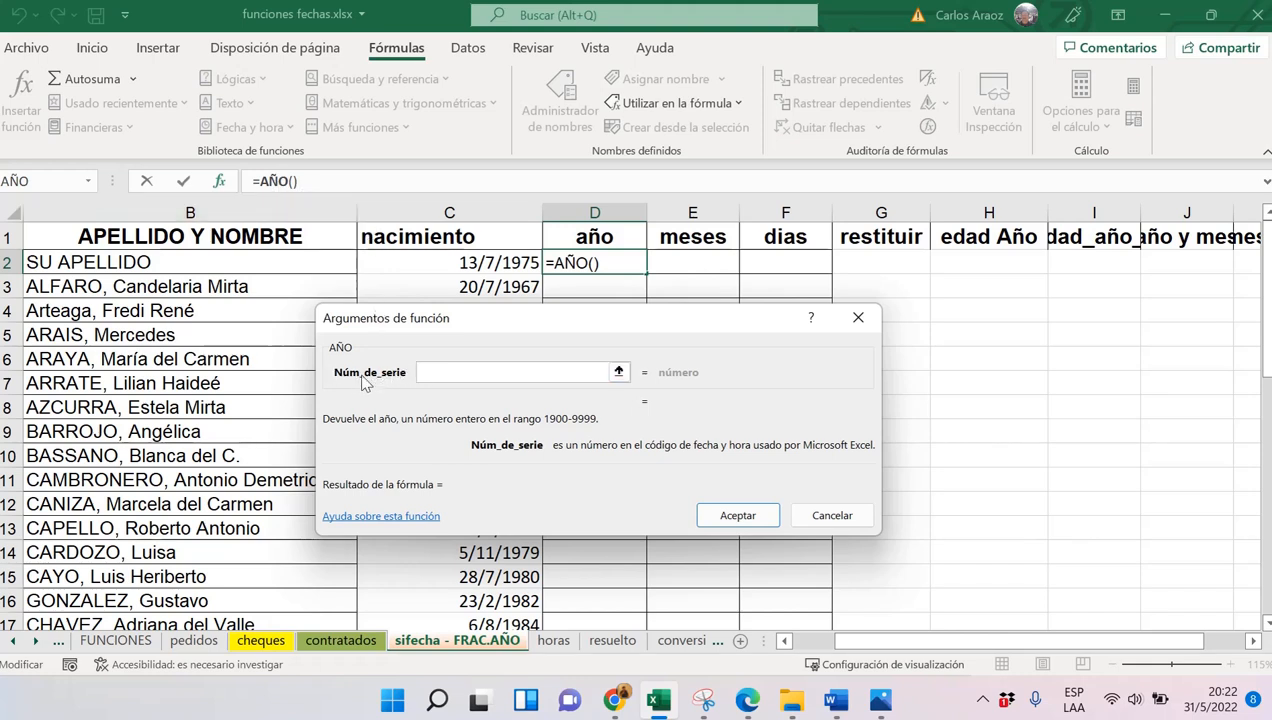
{"action": "left_click", "coordinate": [483, 262]}
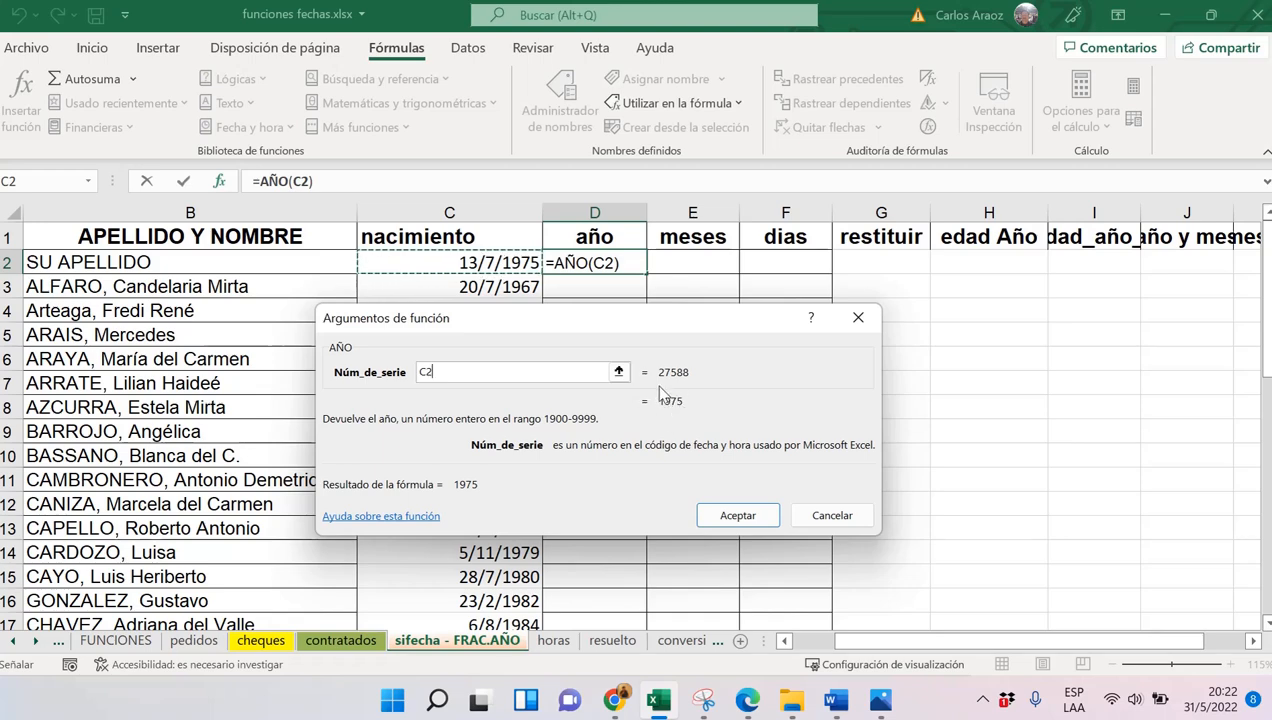
{"action": "left_click", "coordinate": [740, 515]}
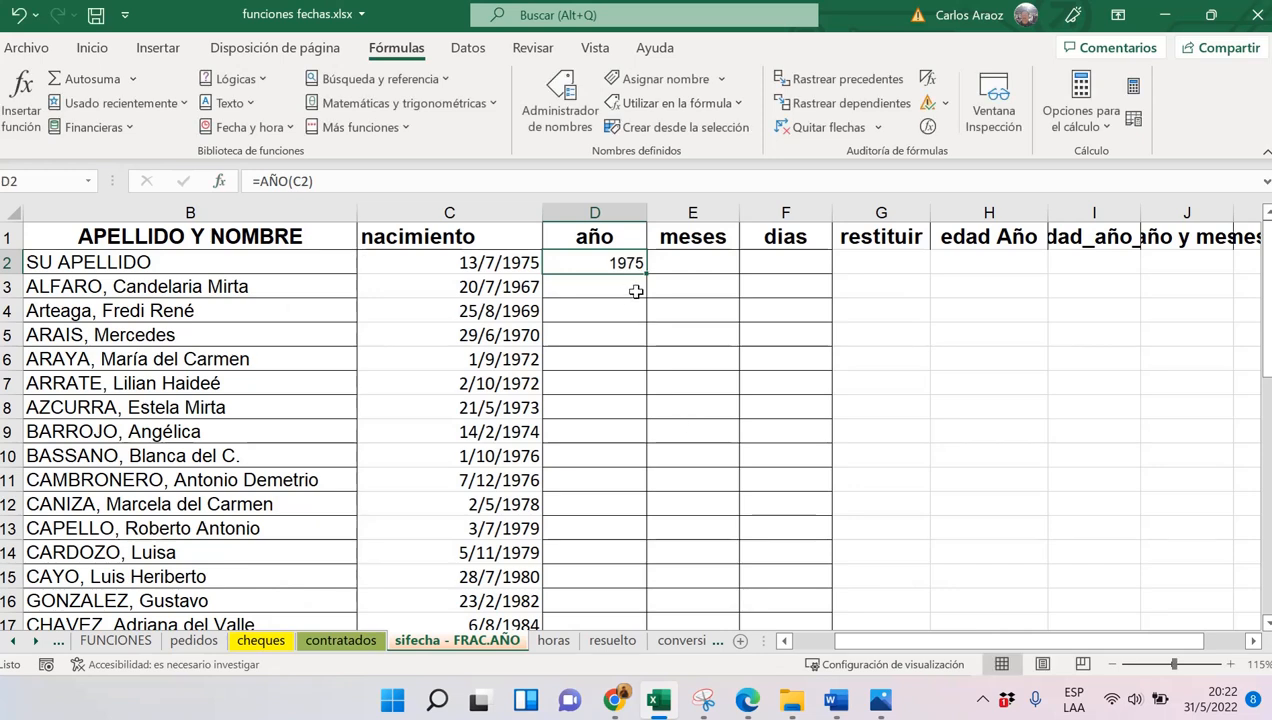
{"action": "double_click", "coordinate": [647, 278]}
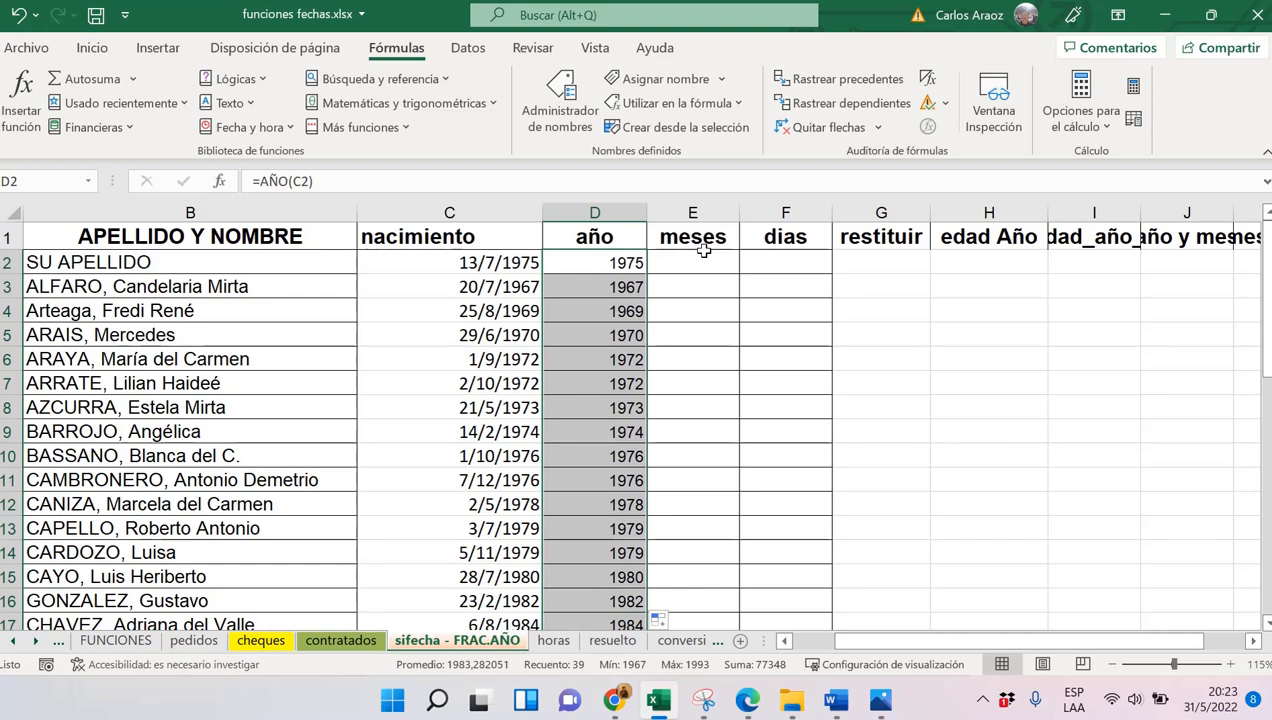
Insert =MES(C2) in E2 and copy it down the meses column
{"action": "left_click", "coordinate": [701, 259]}
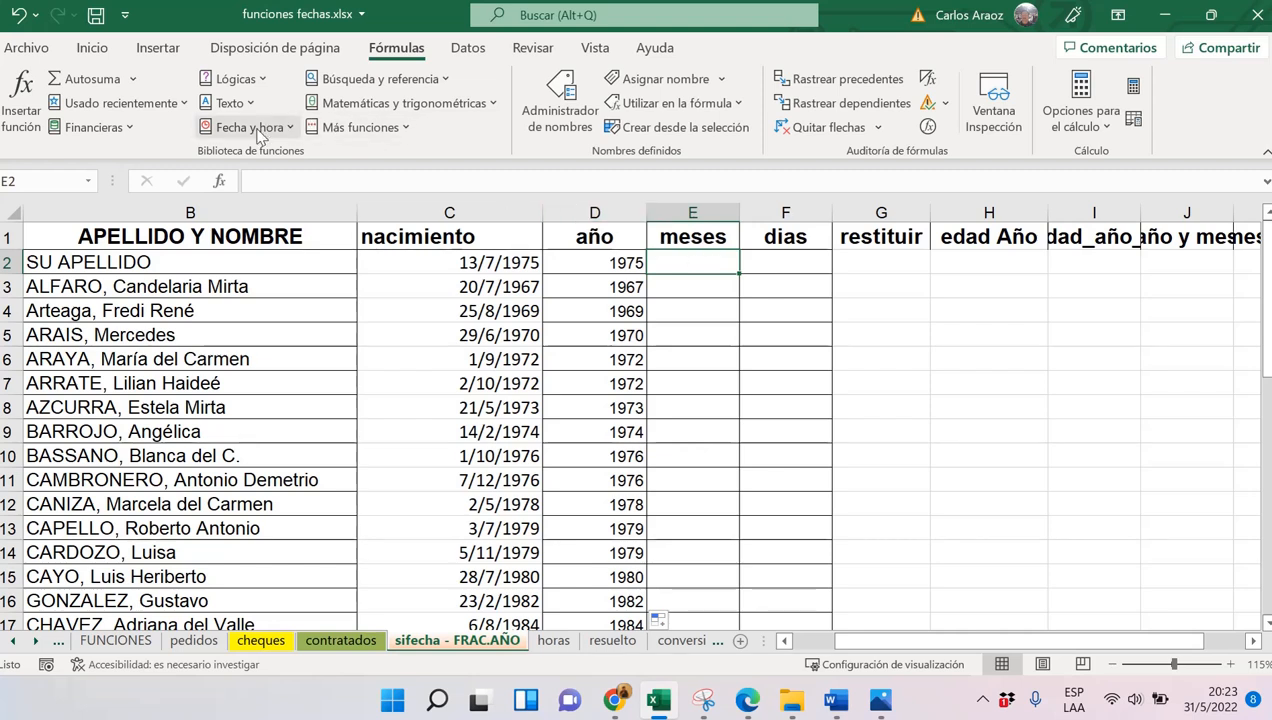
{"action": "left_click", "coordinate": [252, 130]}
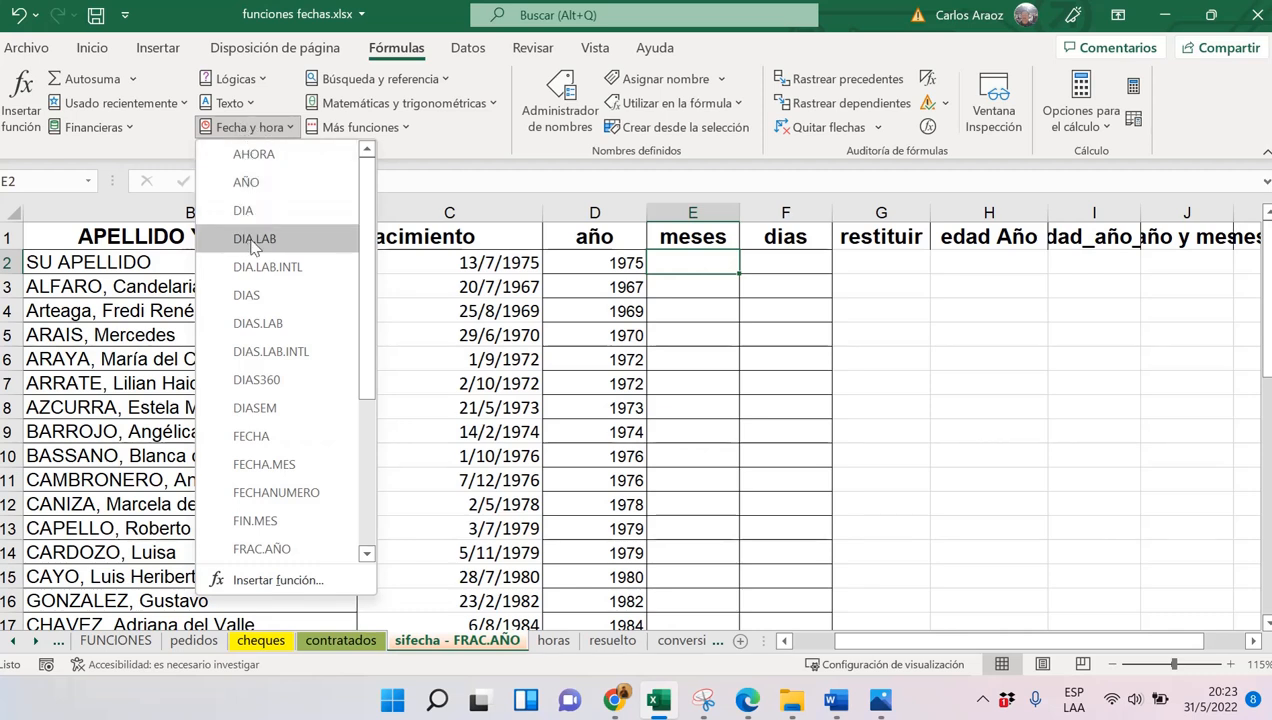
{"action": "left_click_drag", "start_coordinate": [370, 194], "coordinate": [377, 333]}
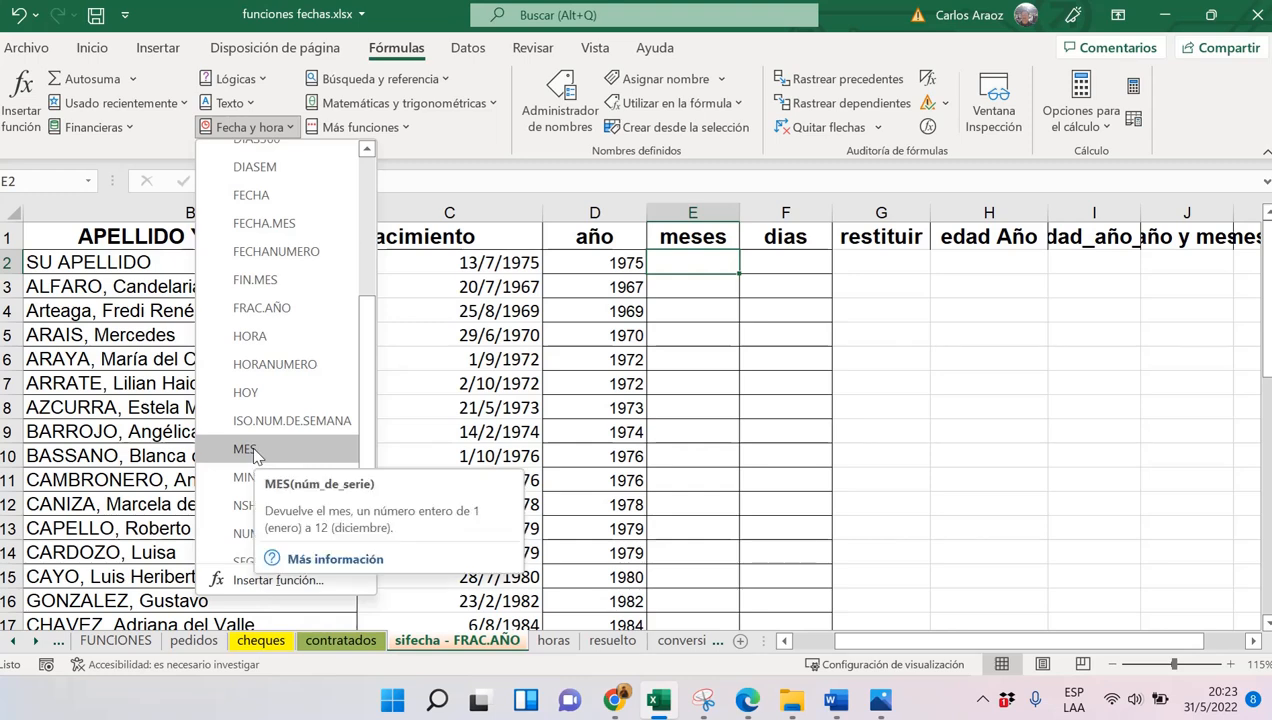
{"action": "left_click", "coordinate": [247, 452]}
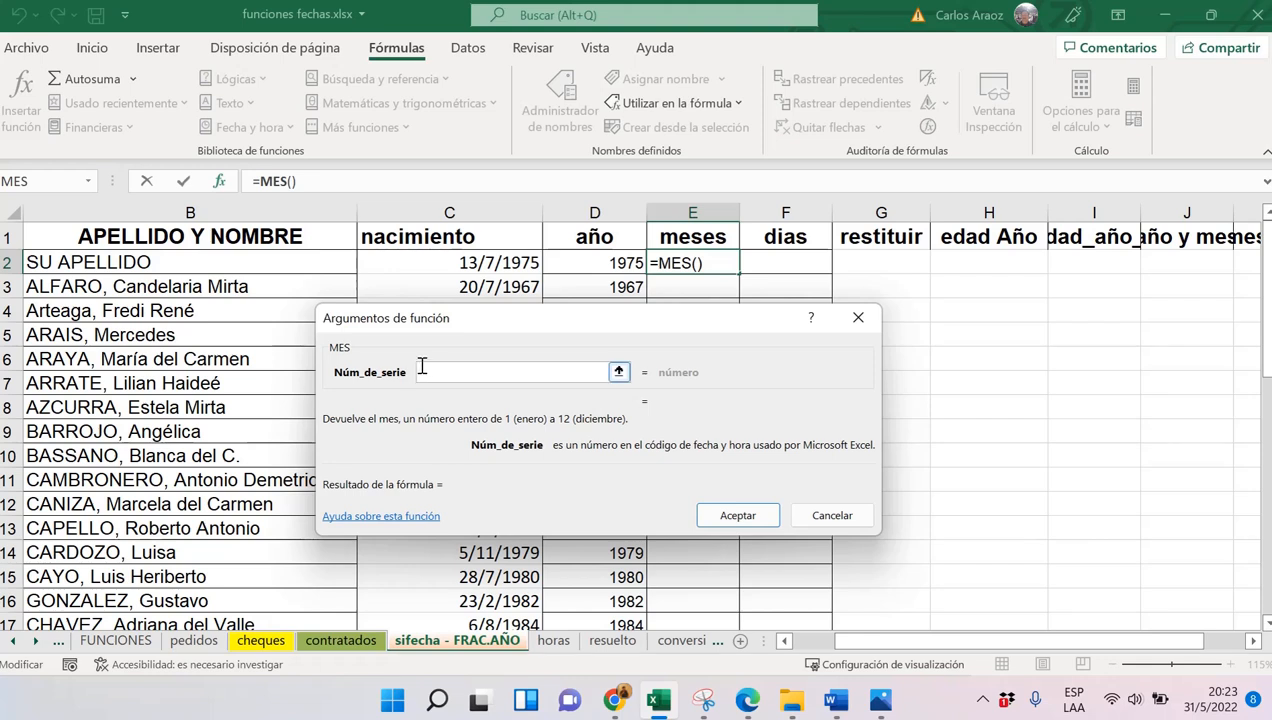
{"action": "left_click", "coordinate": [459, 261]}
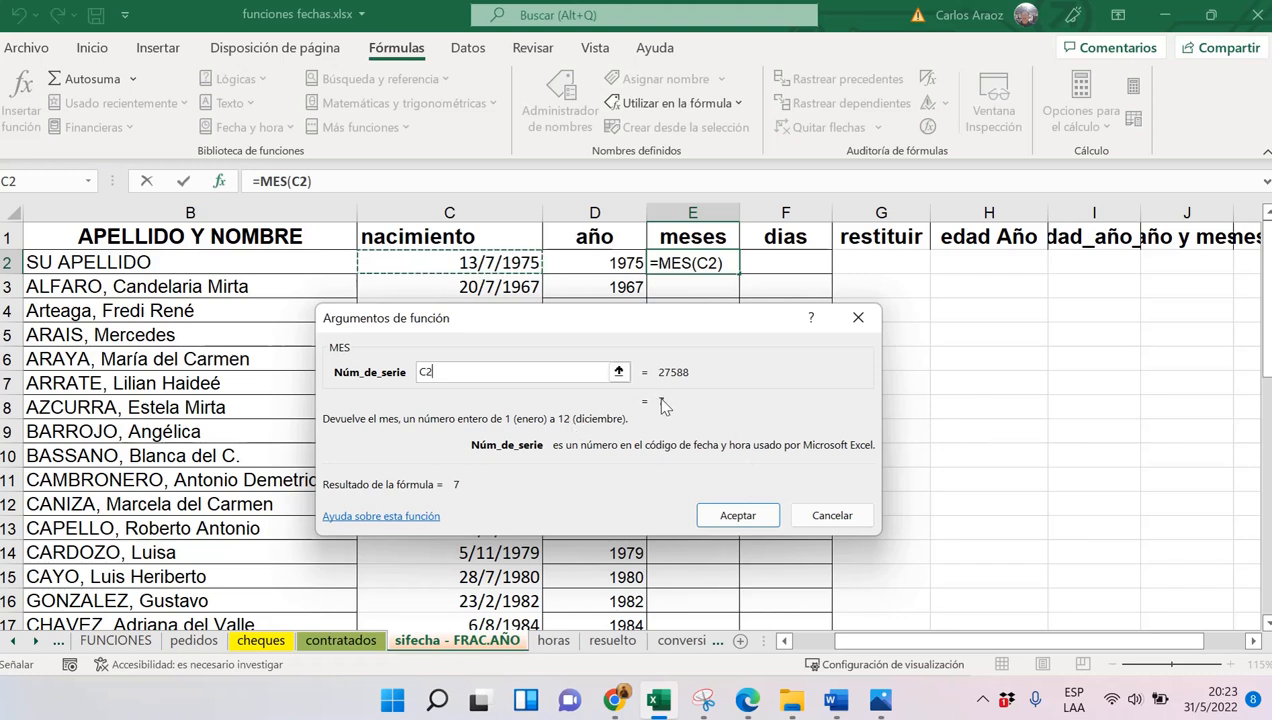
{"action": "left_click", "coordinate": [750, 515]}
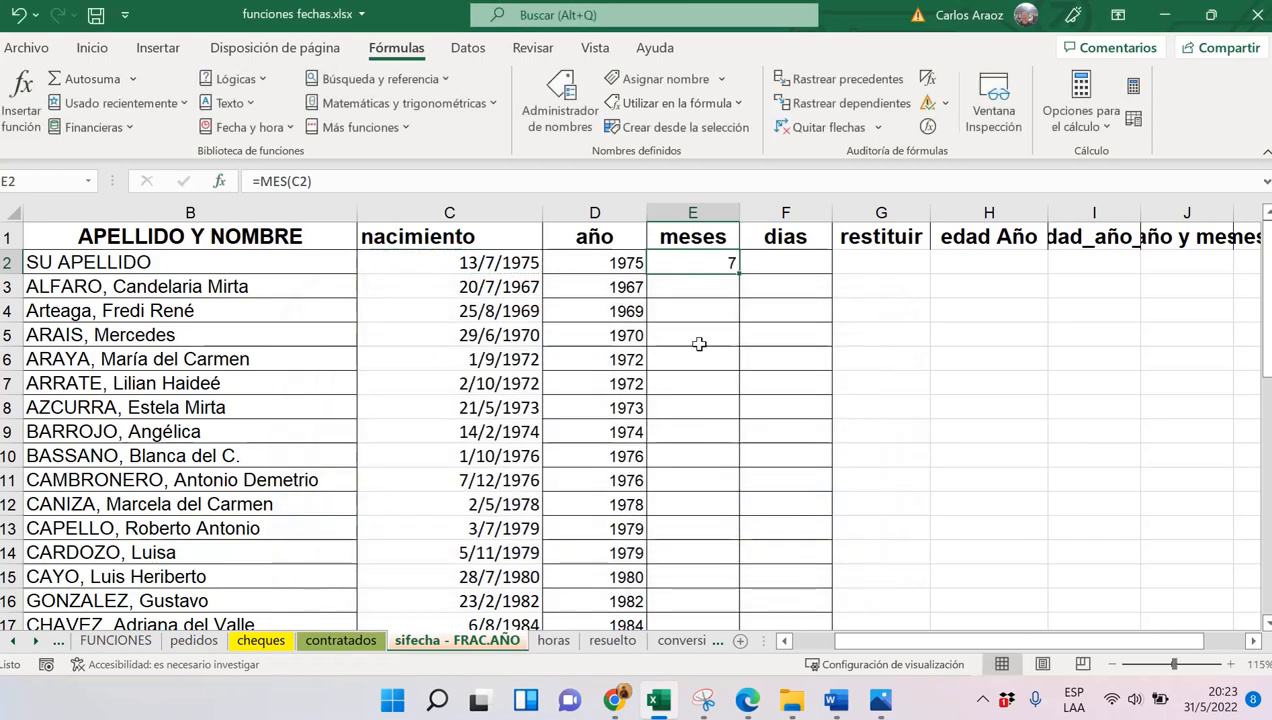
{"action": "double_click", "coordinate": [742, 271]}
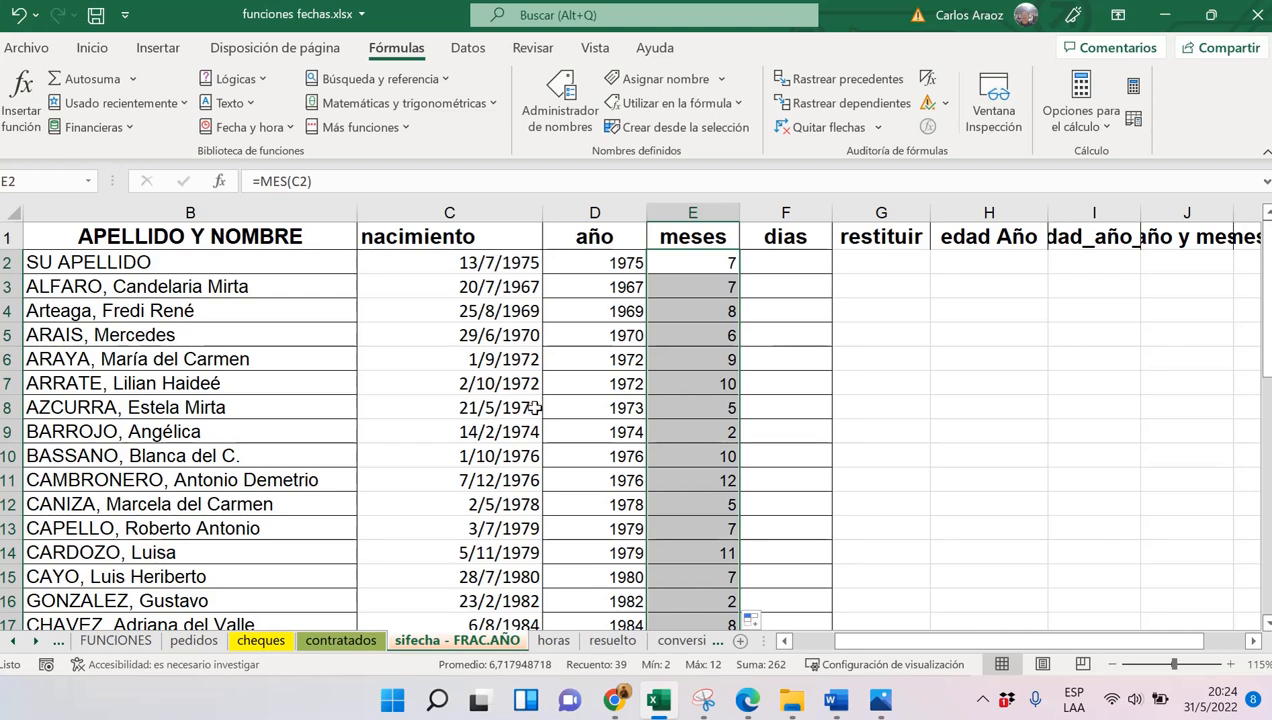
{"action": "left_click", "coordinate": [766, 263]}
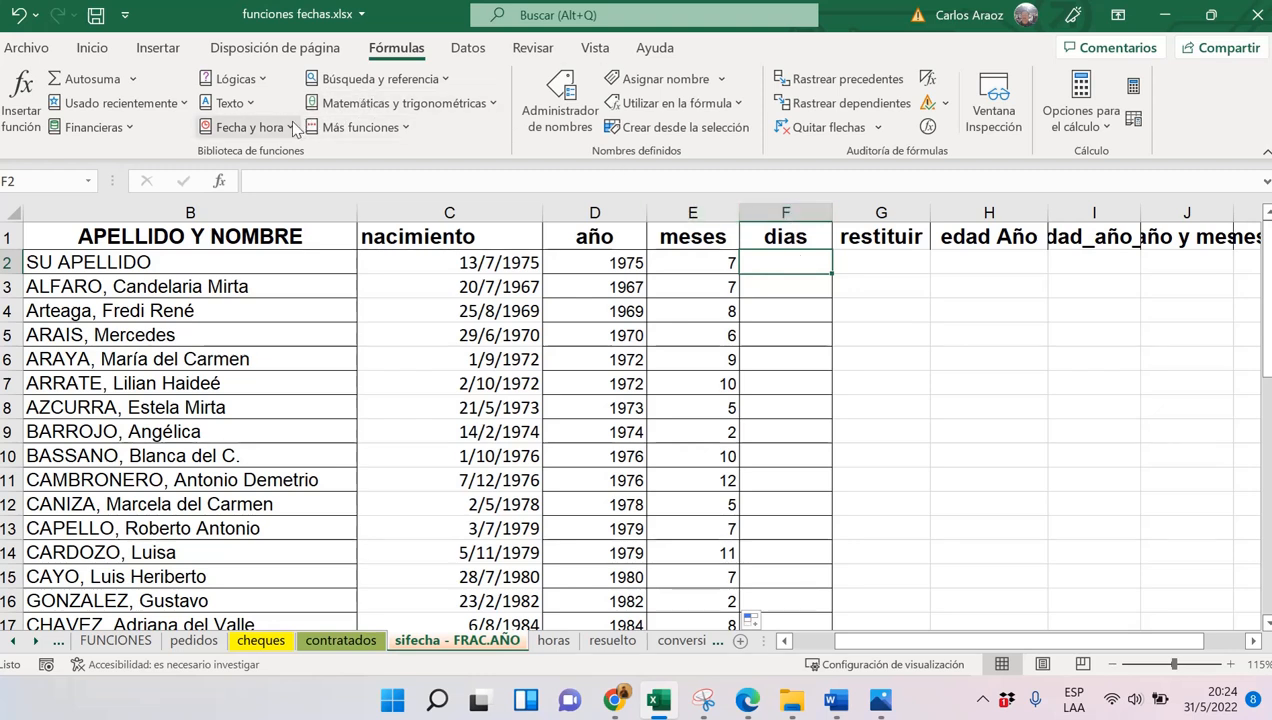
Enter =DIA(C2) in F2 and copy it down the dias column to get each birth day
{"action": "left_click", "coordinate": [290, 127]}
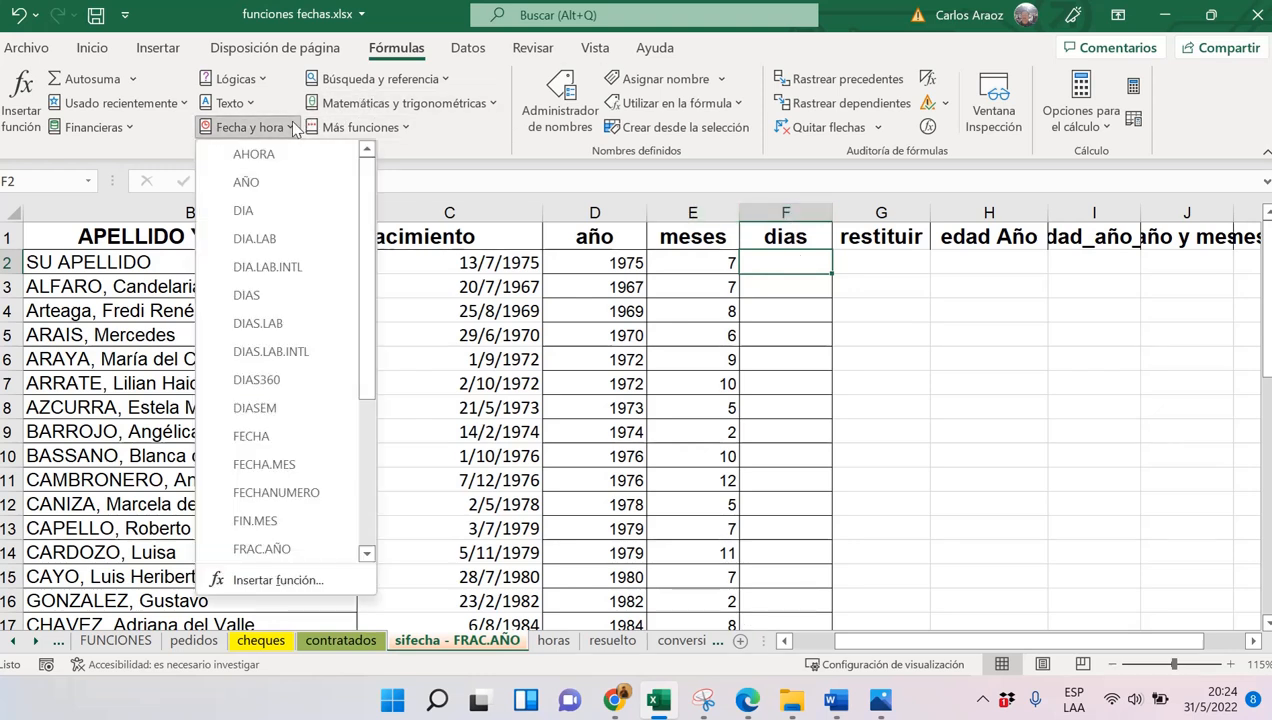
{"action": "left_click", "coordinate": [249, 212]}
{"action": "left_click", "coordinate": [478, 265]}
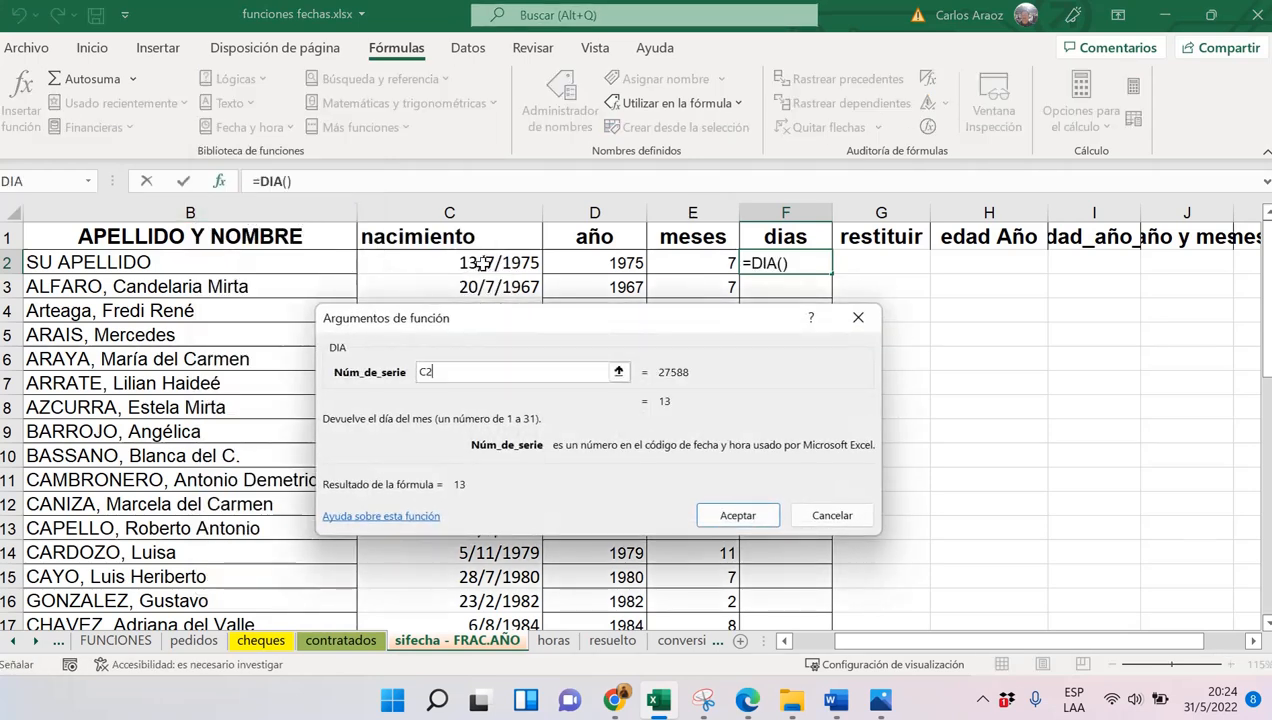
{"action": "left_click", "coordinate": [738, 516]}
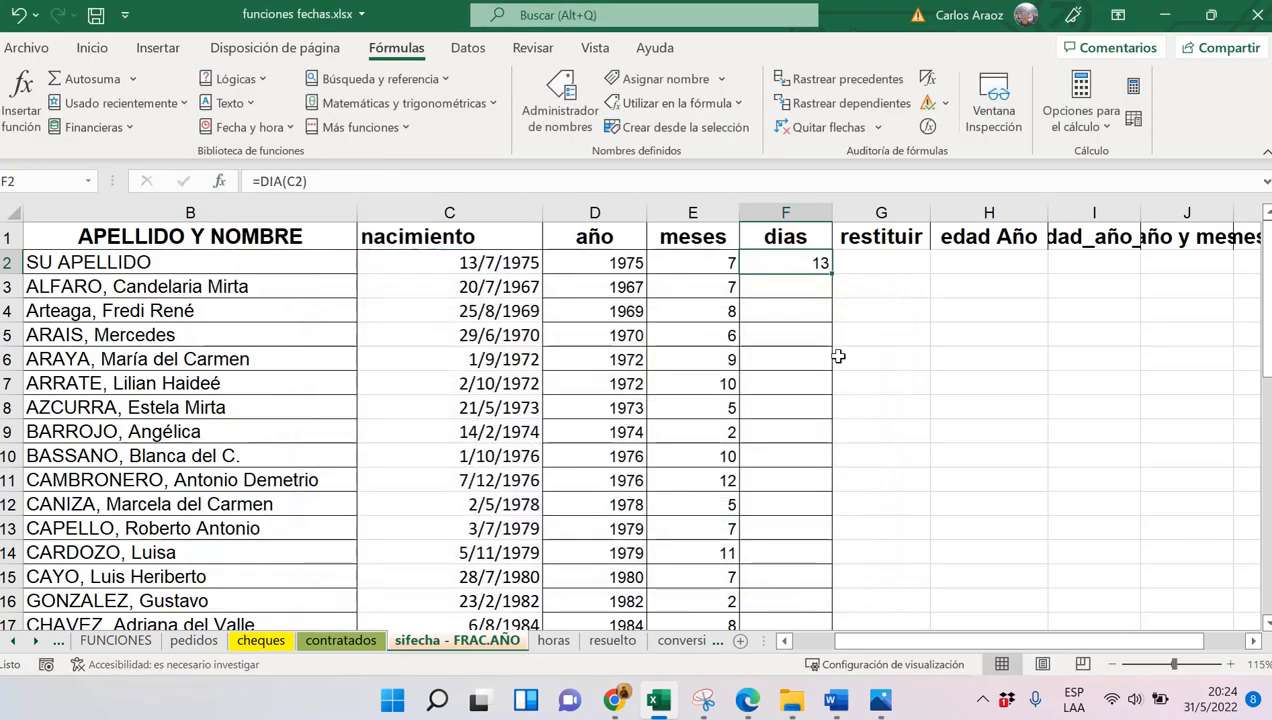
{"action": "double_click", "coordinate": [830, 276]}
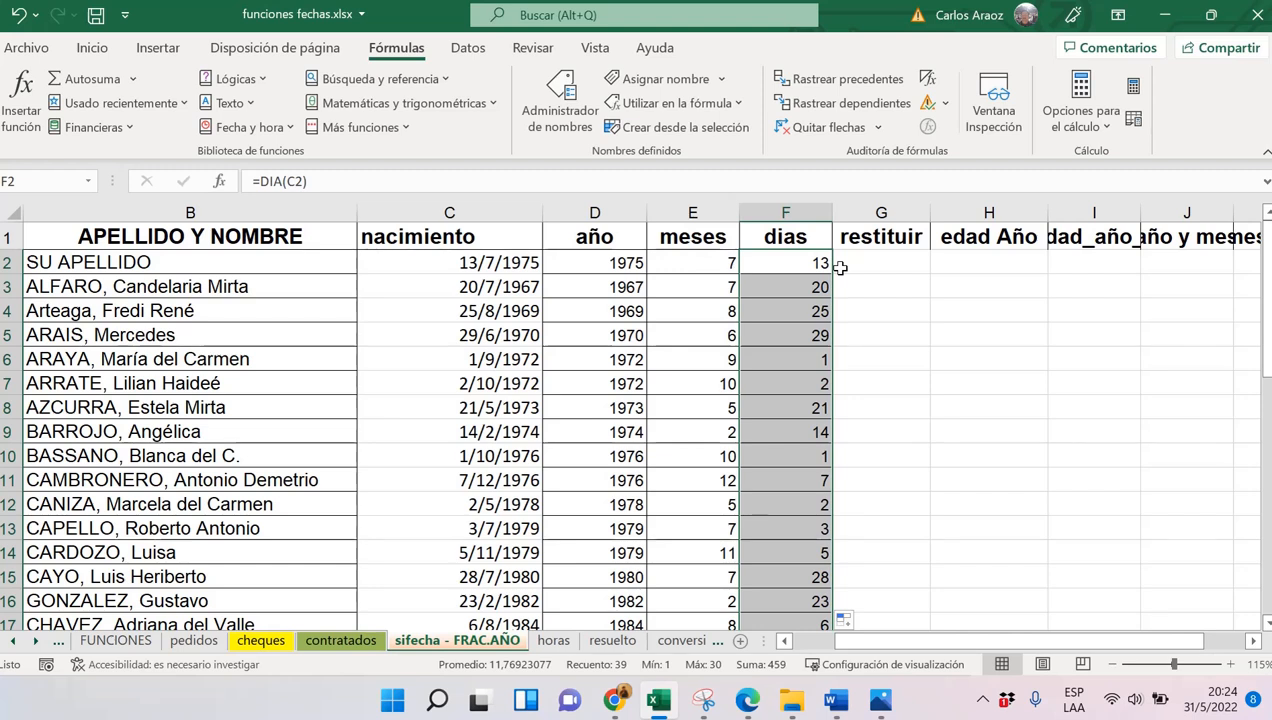
{"action": "left_click", "coordinate": [888, 258]}
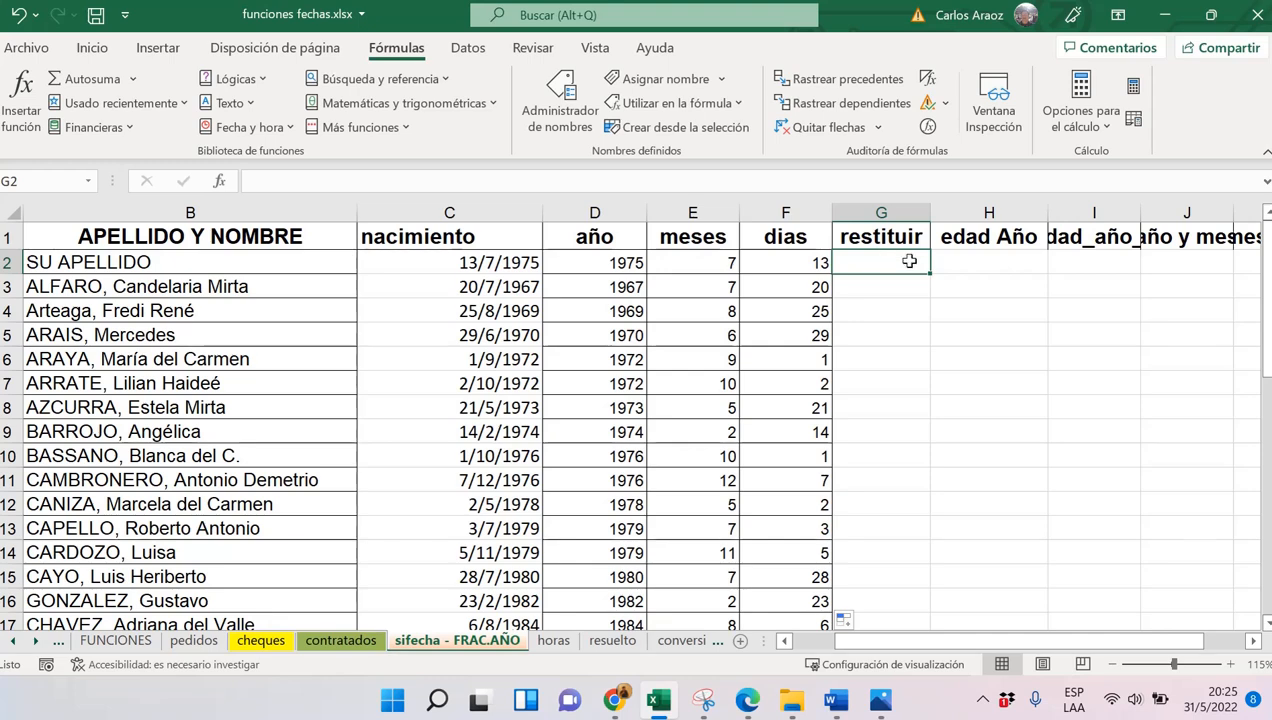
Apply a yellow fill to columns D through F (año, meses, dias)
{"action": "left_click_drag", "start_coordinate": [597, 213], "coordinate": [787, 217]}
{"action": "left_click", "coordinate": [92, 47]}
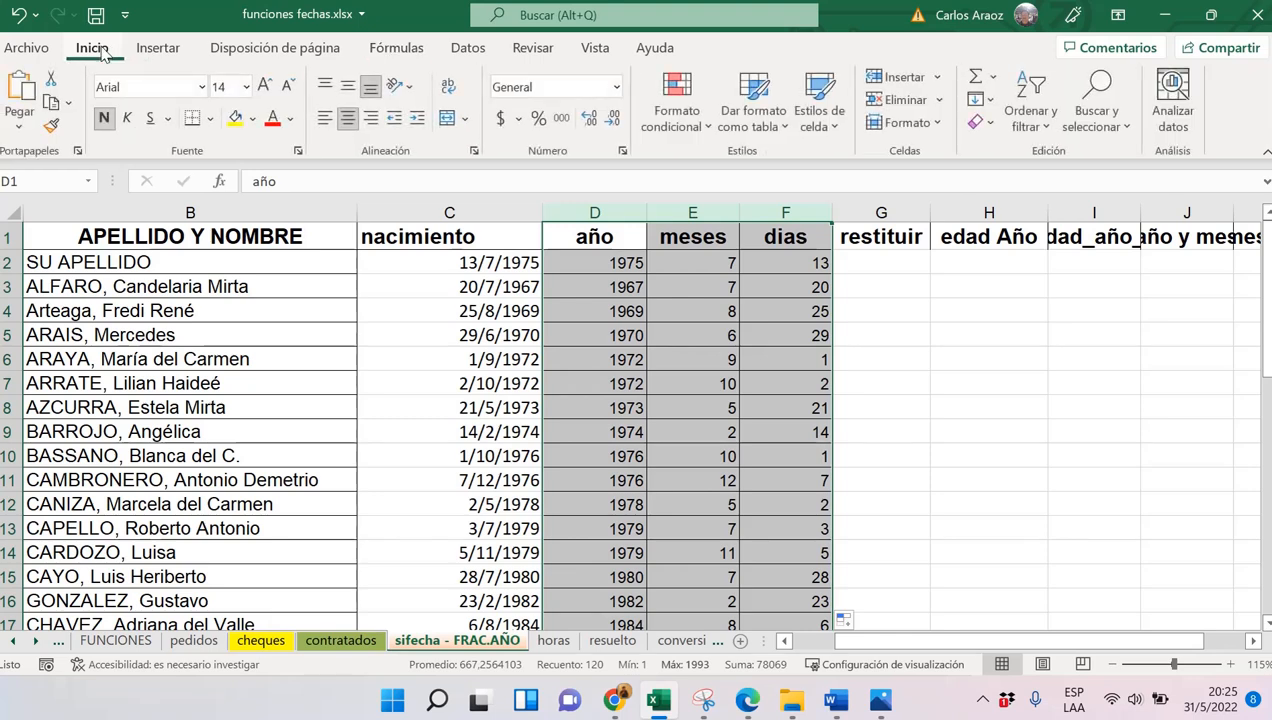
{"action": "left_click", "coordinate": [238, 118]}
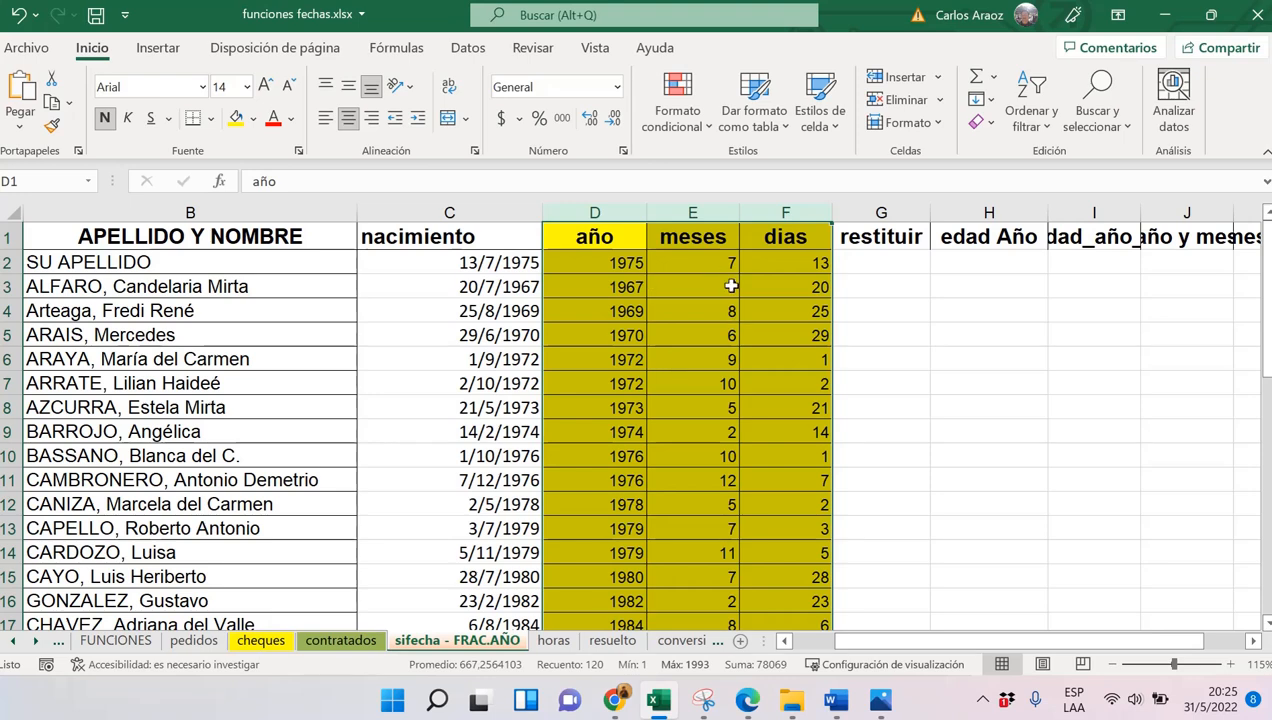
{"action": "left_click", "coordinate": [896, 262]}
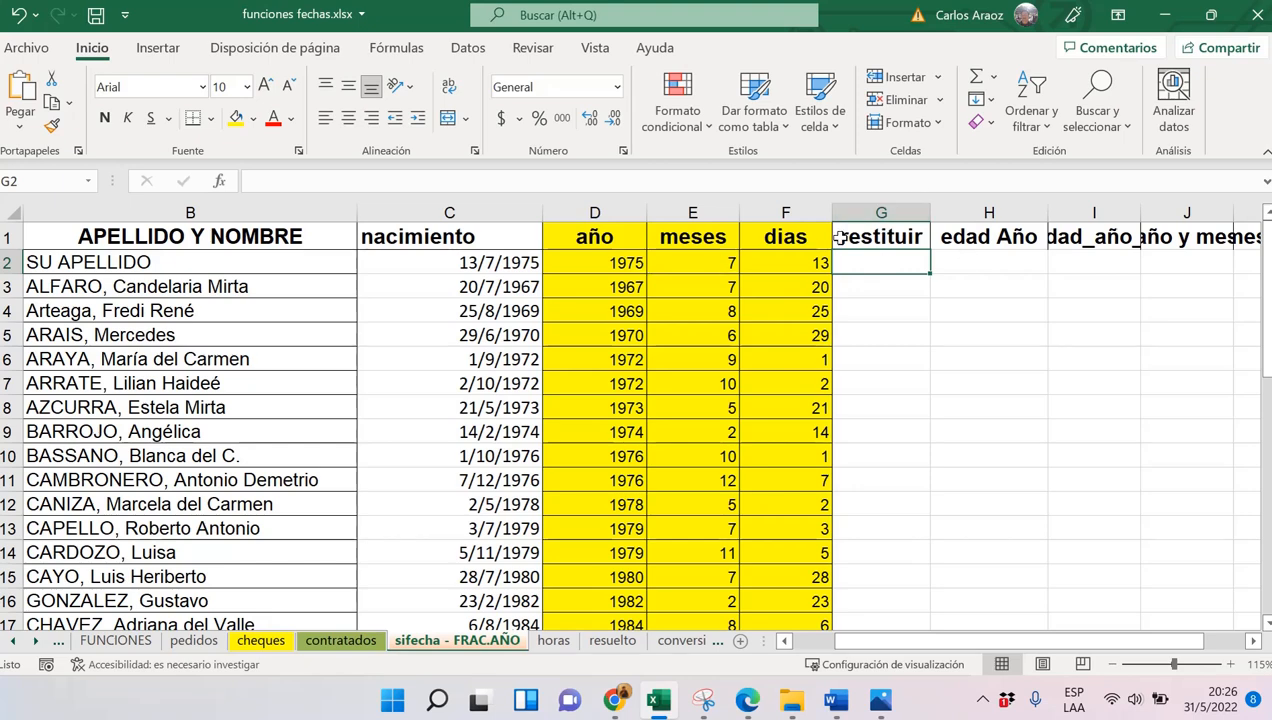
Enter =FECHA(D2;E2;F2) in G2 and copy it down the restituir column
{"action": "left_click", "coordinate": [396, 48]}
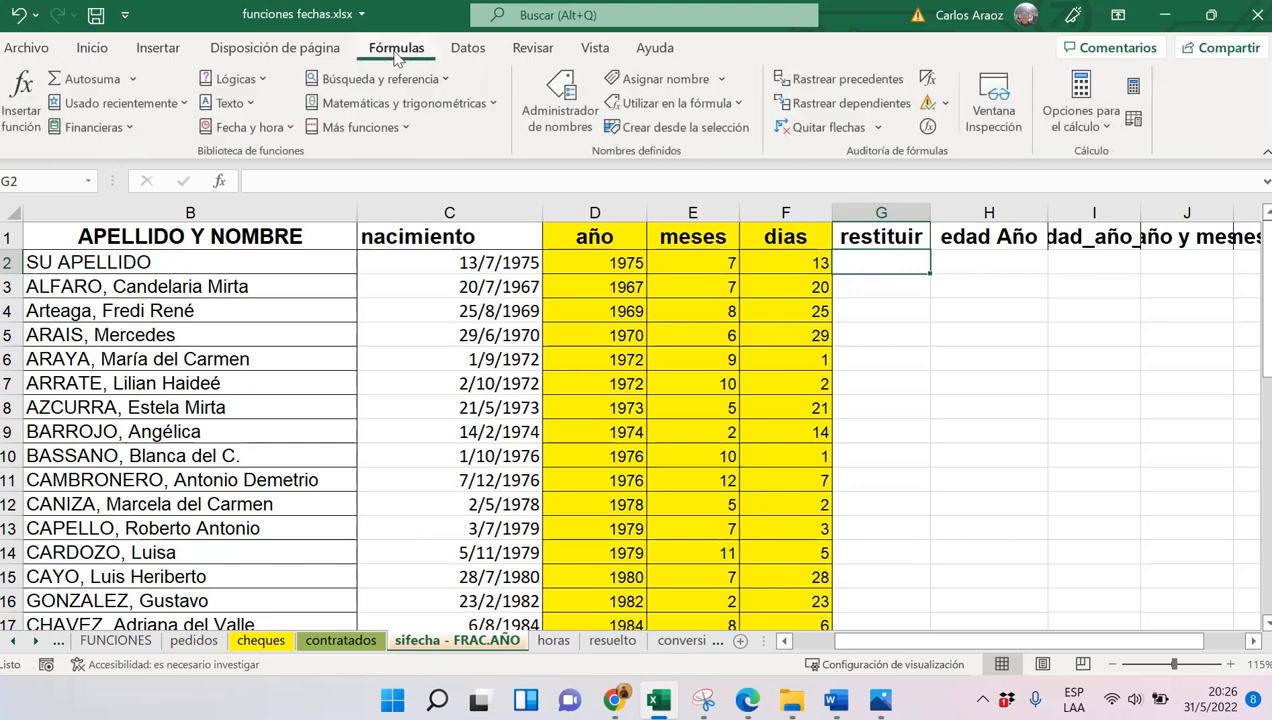
{"action": "left_click", "coordinate": [233, 128]}
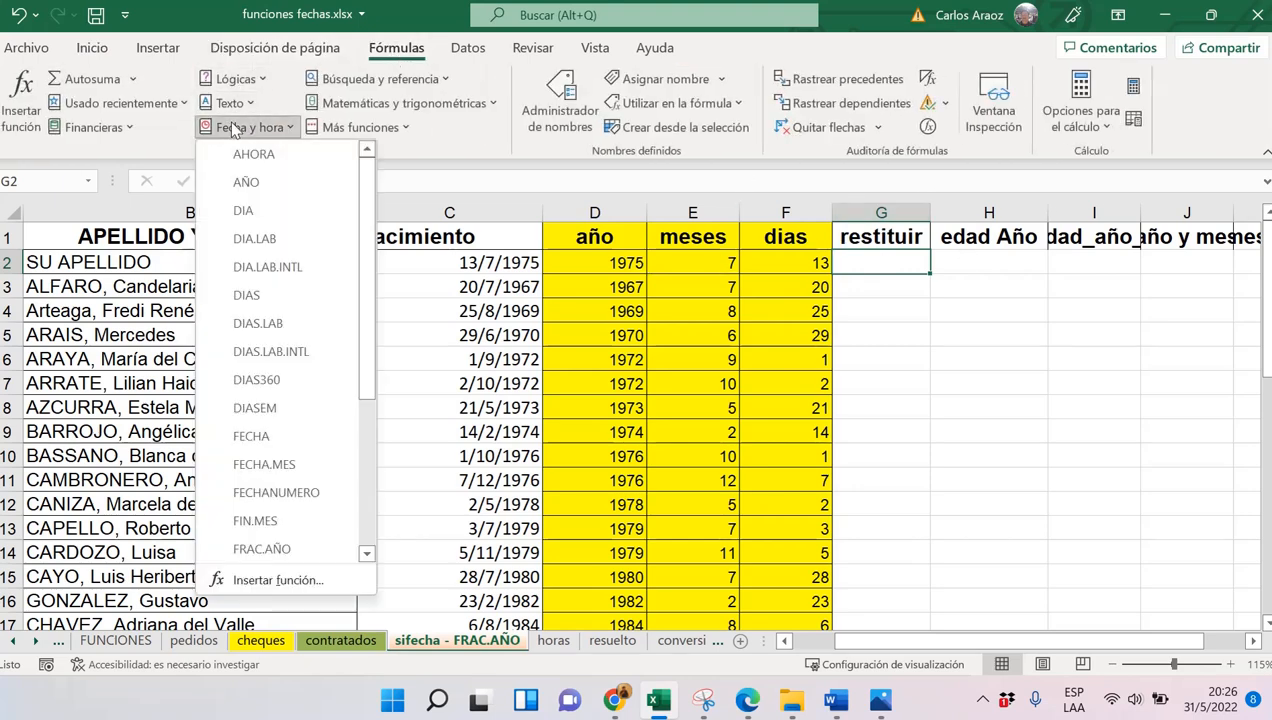
{"action": "left_click", "coordinate": [281, 437]}
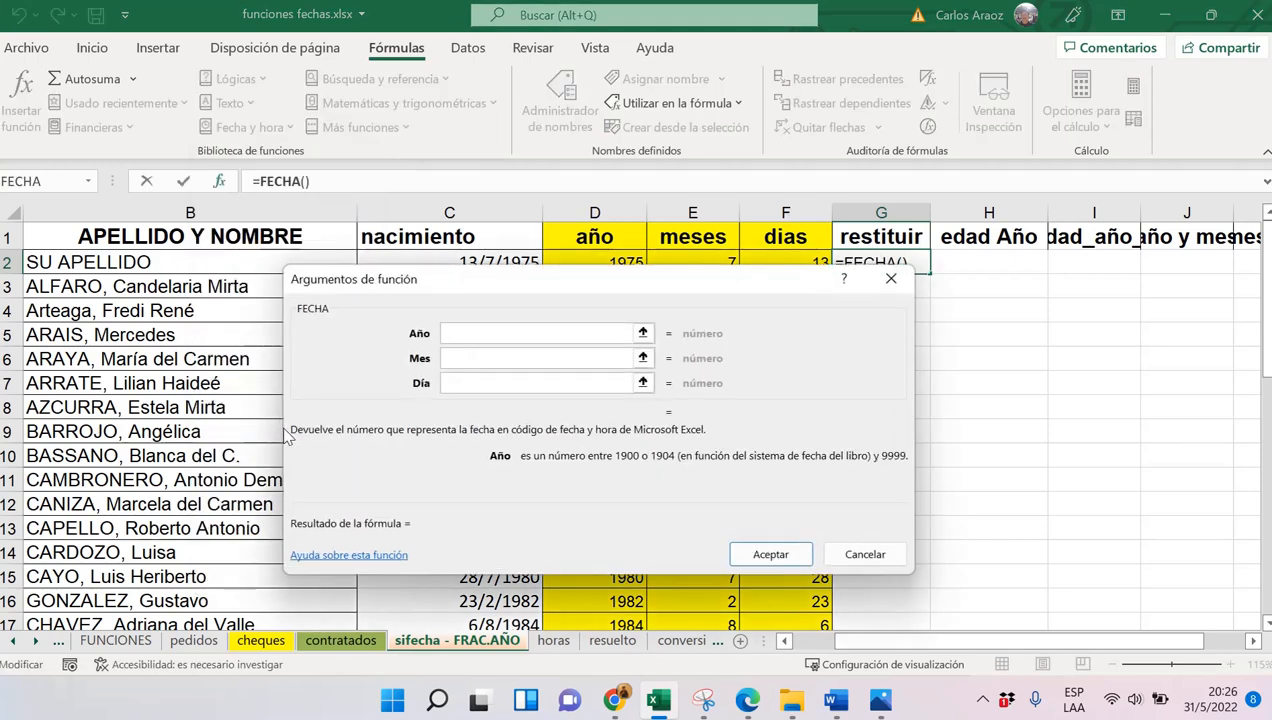
{"action": "left_click_drag", "start_coordinate": [617, 291], "coordinate": [724, 358]}
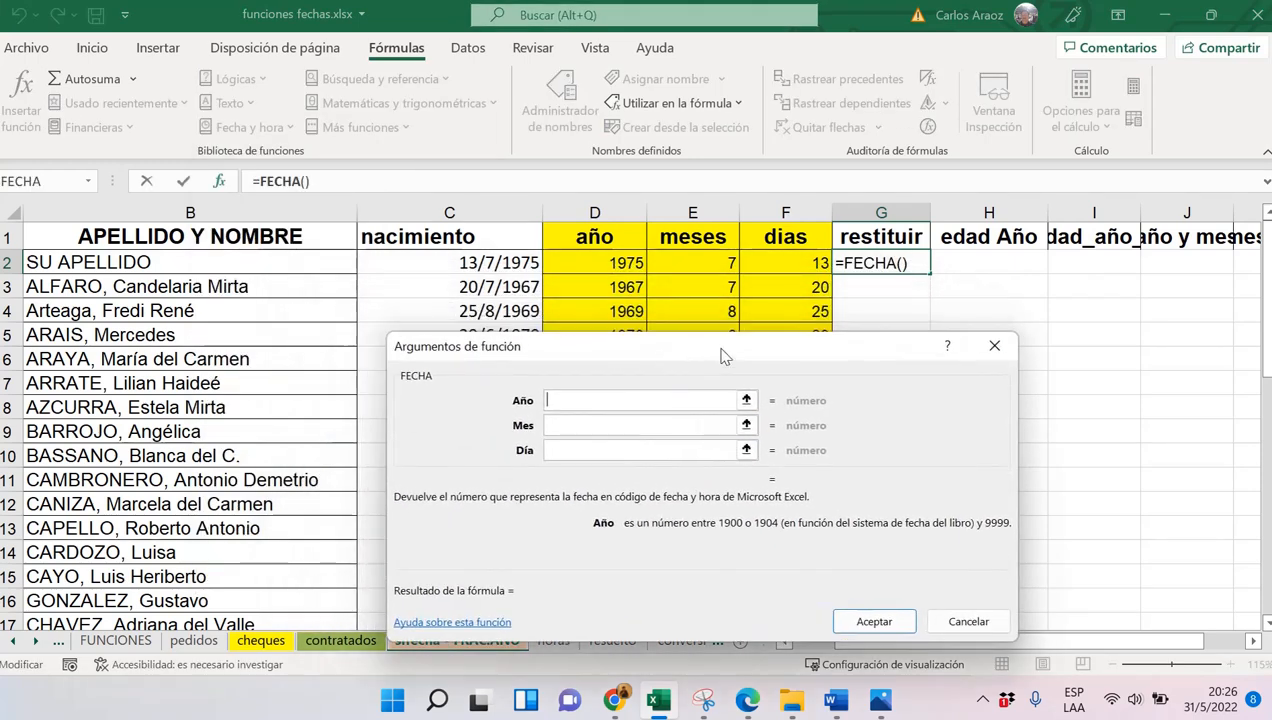
{"action": "left_click", "coordinate": [598, 262]}
{"action": "left_click", "coordinate": [552, 425]}
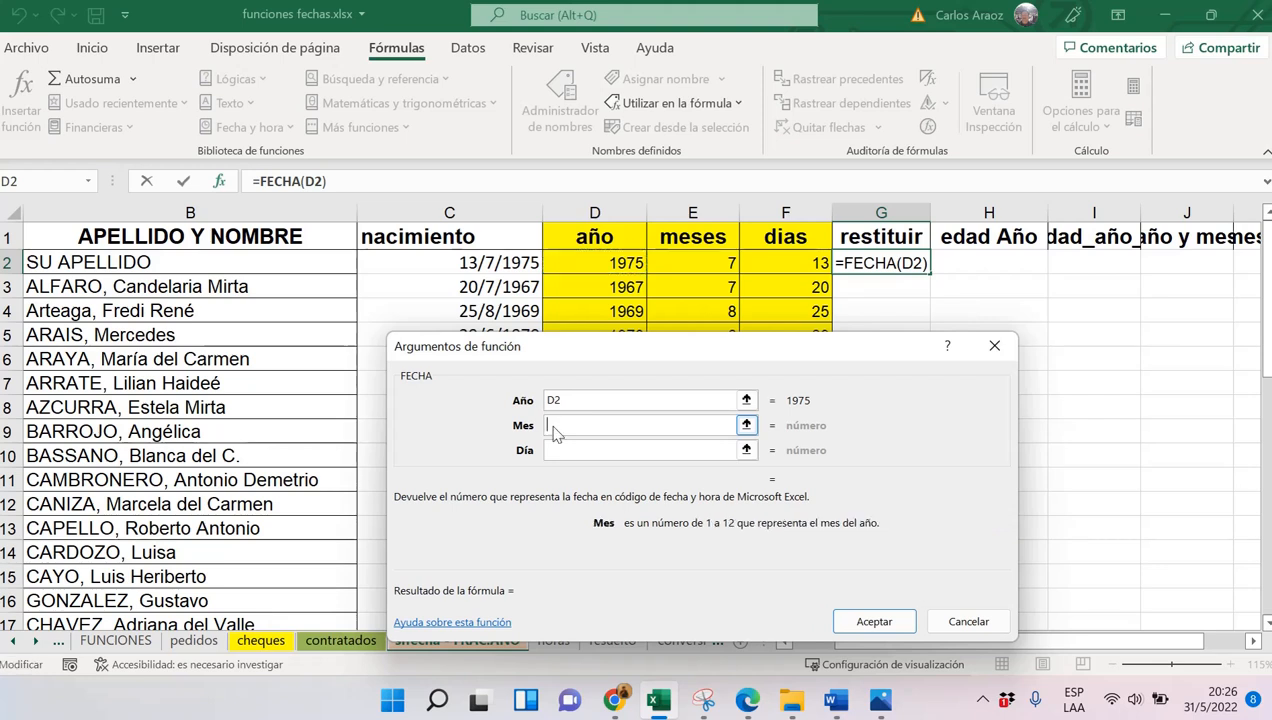
{"action": "left_click", "coordinate": [693, 262]}
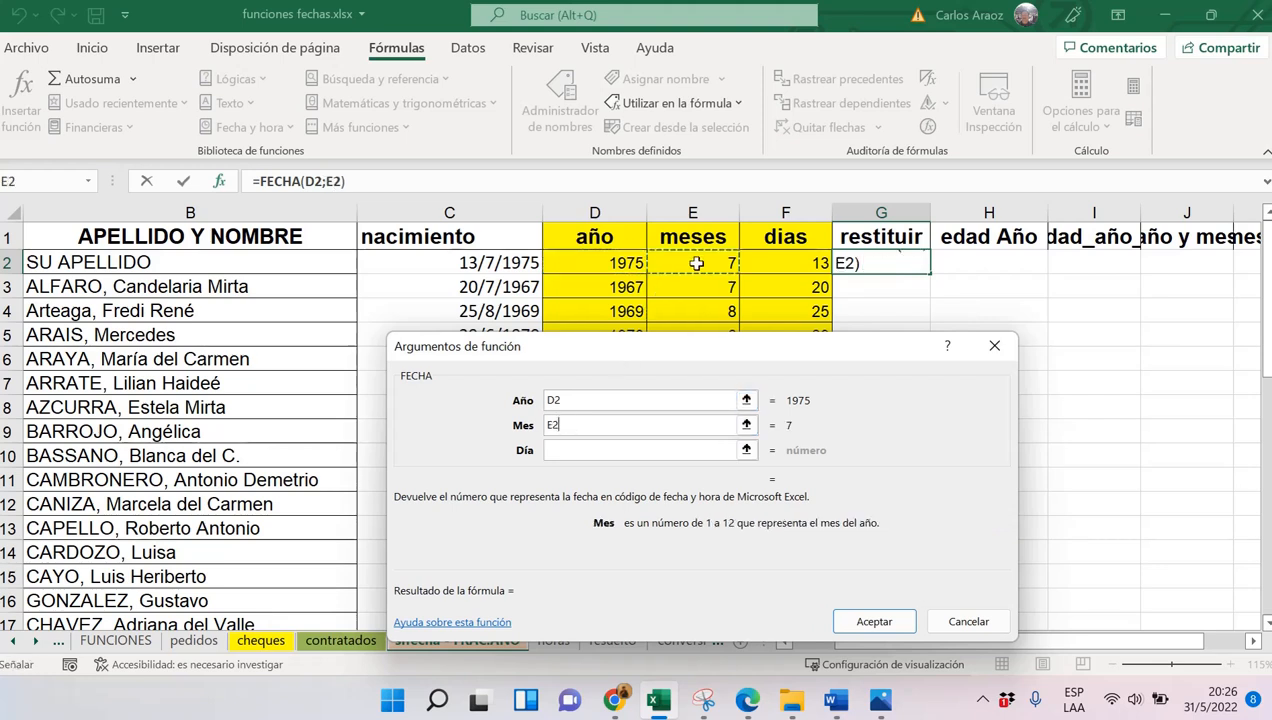
{"action": "left_click", "coordinate": [570, 449]}
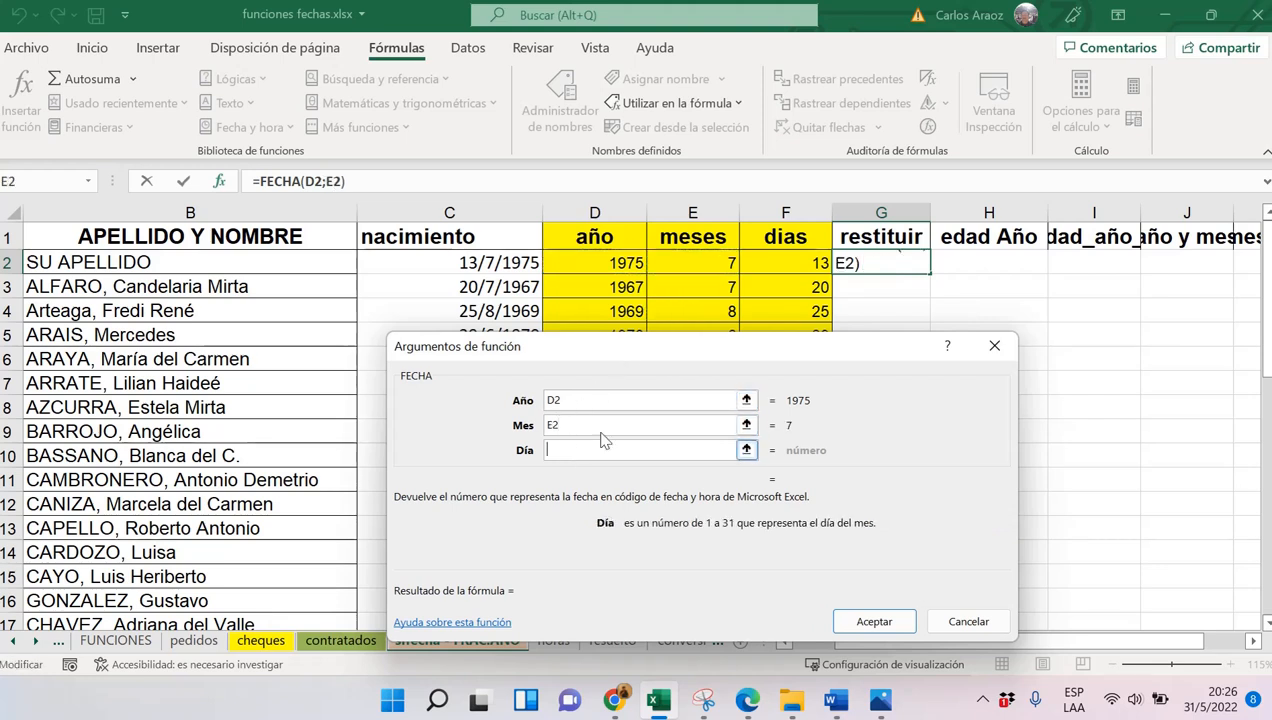
{"action": "left_click", "coordinate": [783, 262]}
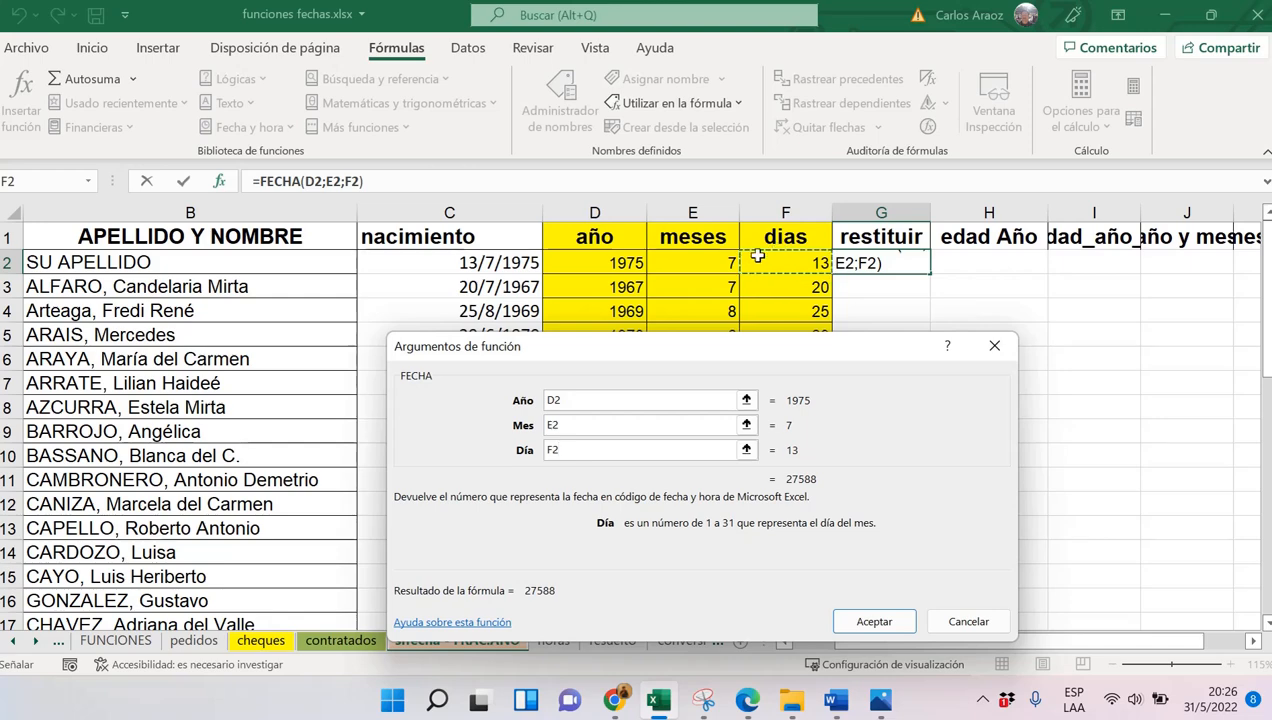
{"action": "left_click", "coordinate": [875, 622]}
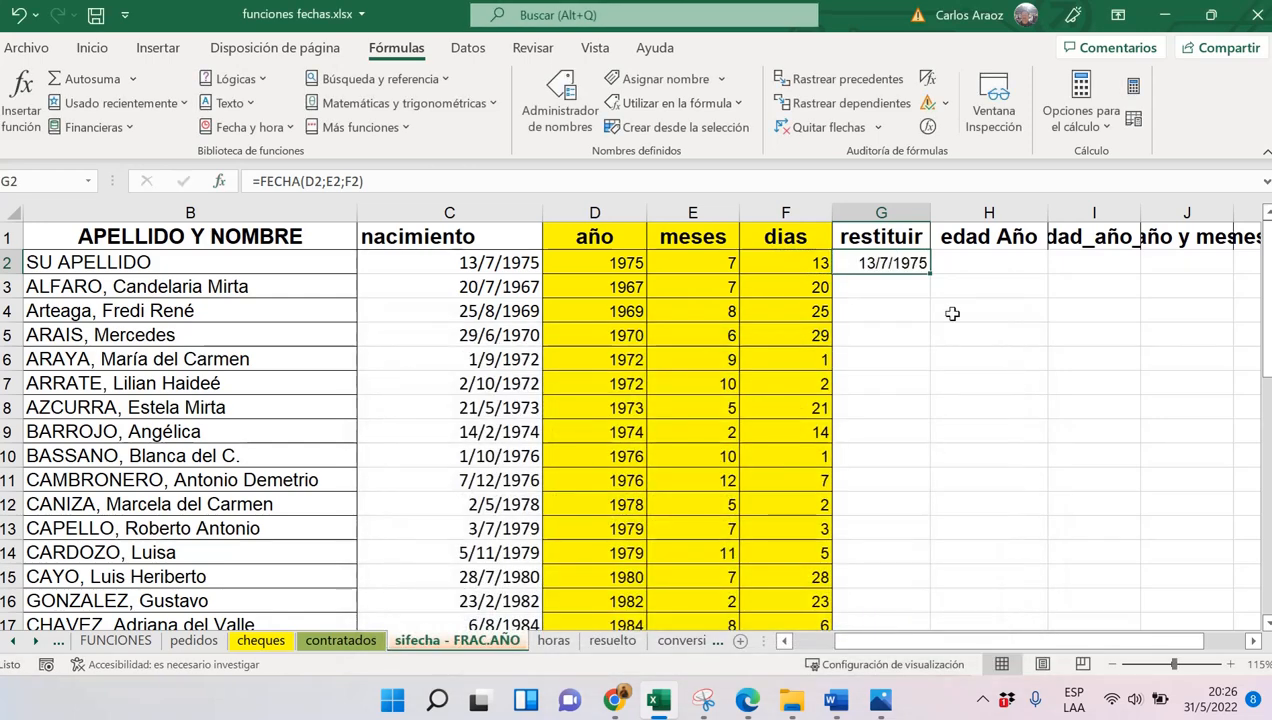
{"action": "double_click", "coordinate": [931, 272]}
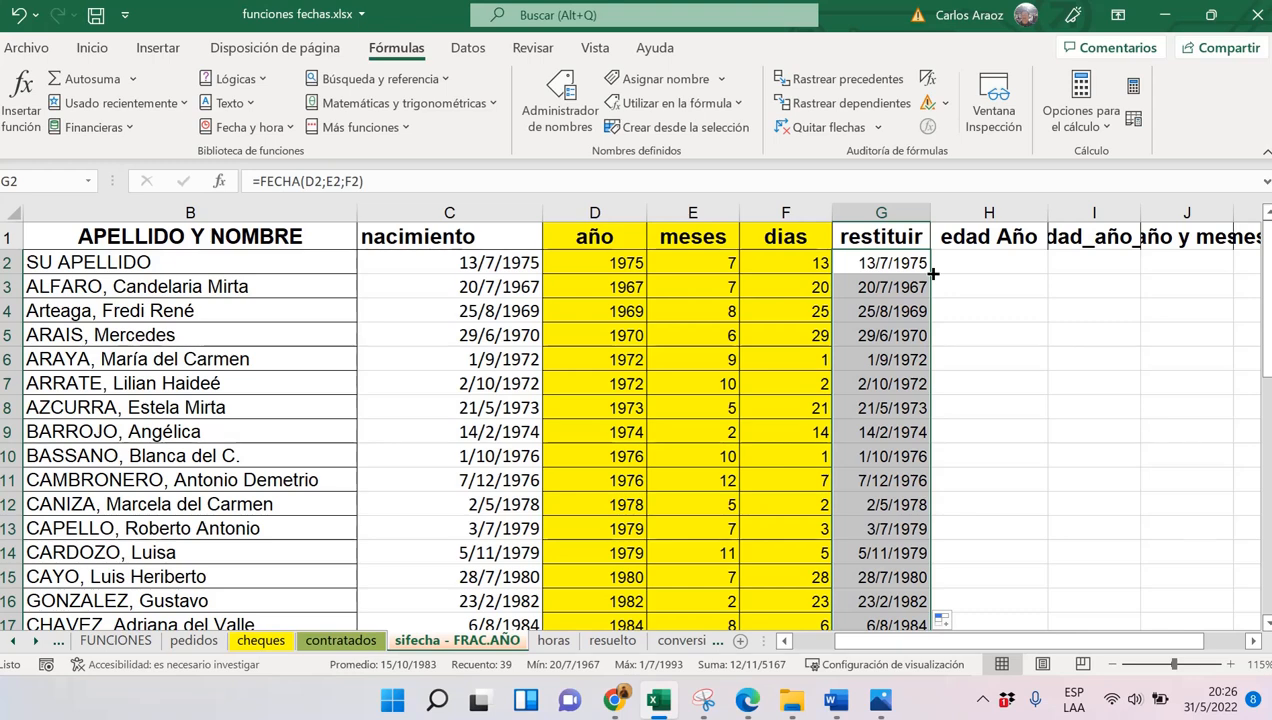
{"action": "left_click", "coordinate": [988, 259]}
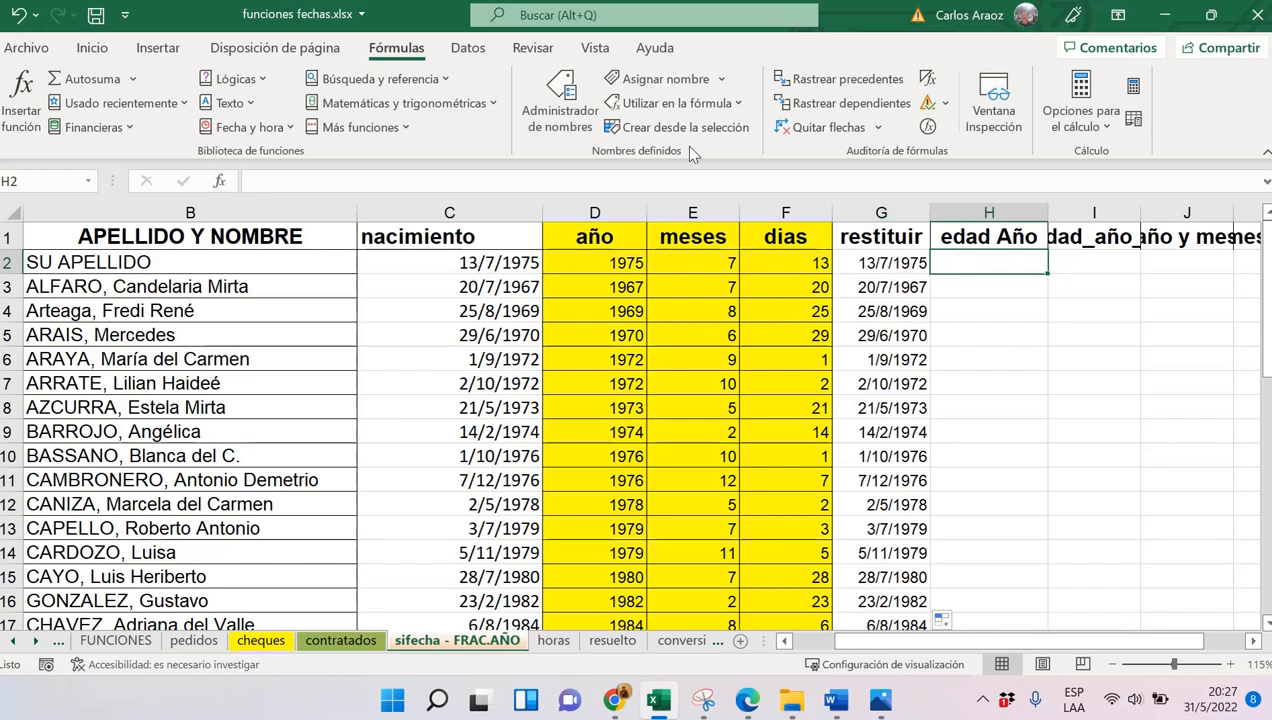
Insert FRAC.AÑO in H2 with C2 as start date and hoy() as end date
{"action": "left_click", "coordinate": [231, 127]}
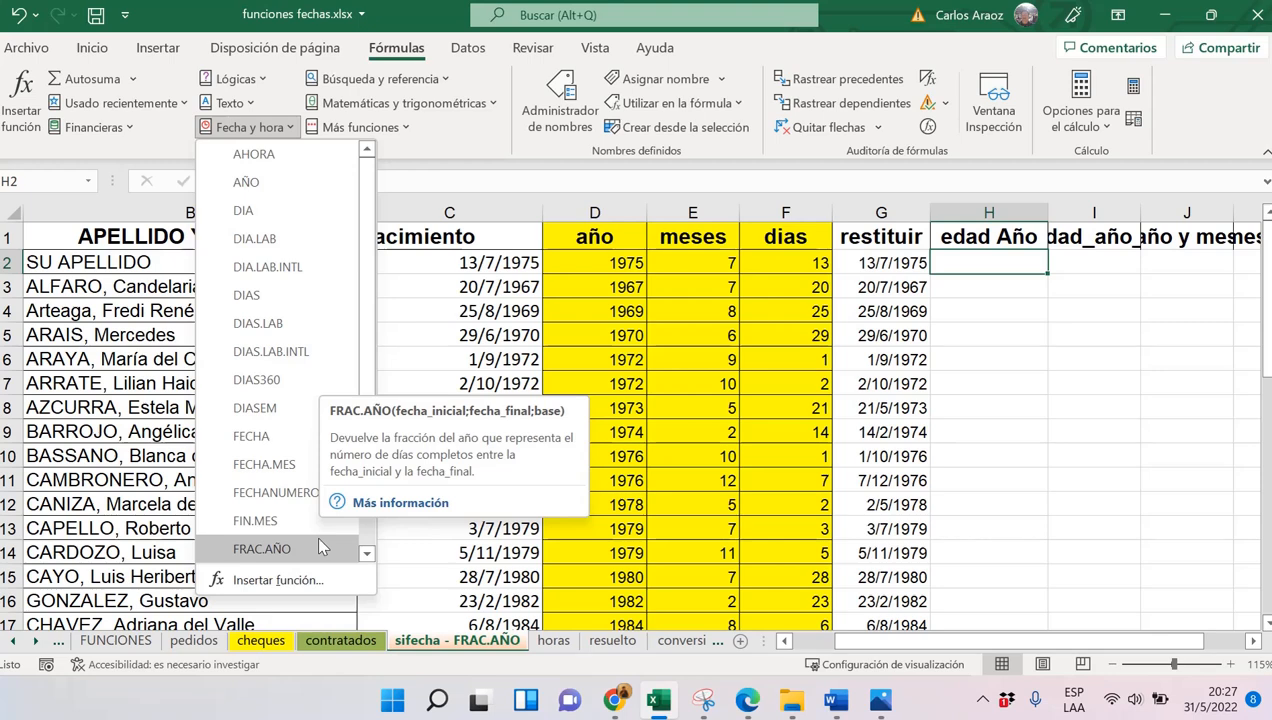
{"action": "left_click", "coordinate": [260, 552]}
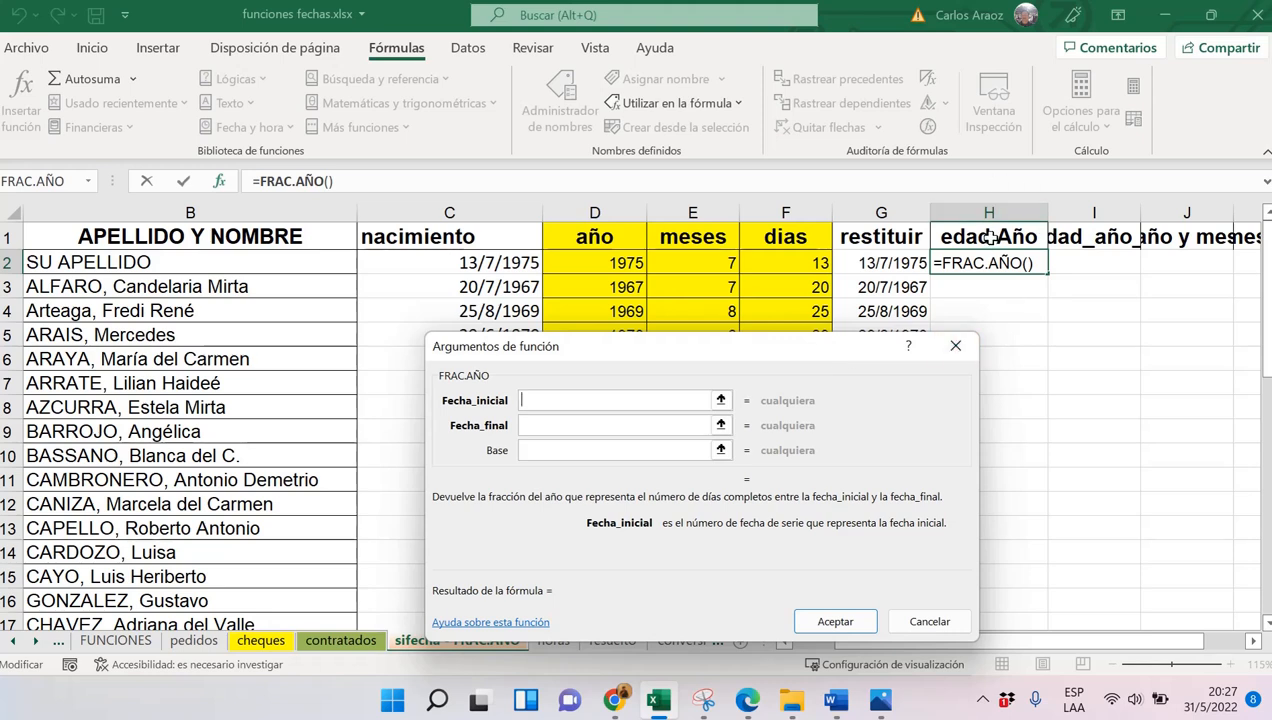
{"action": "left_click", "coordinate": [516, 260]}
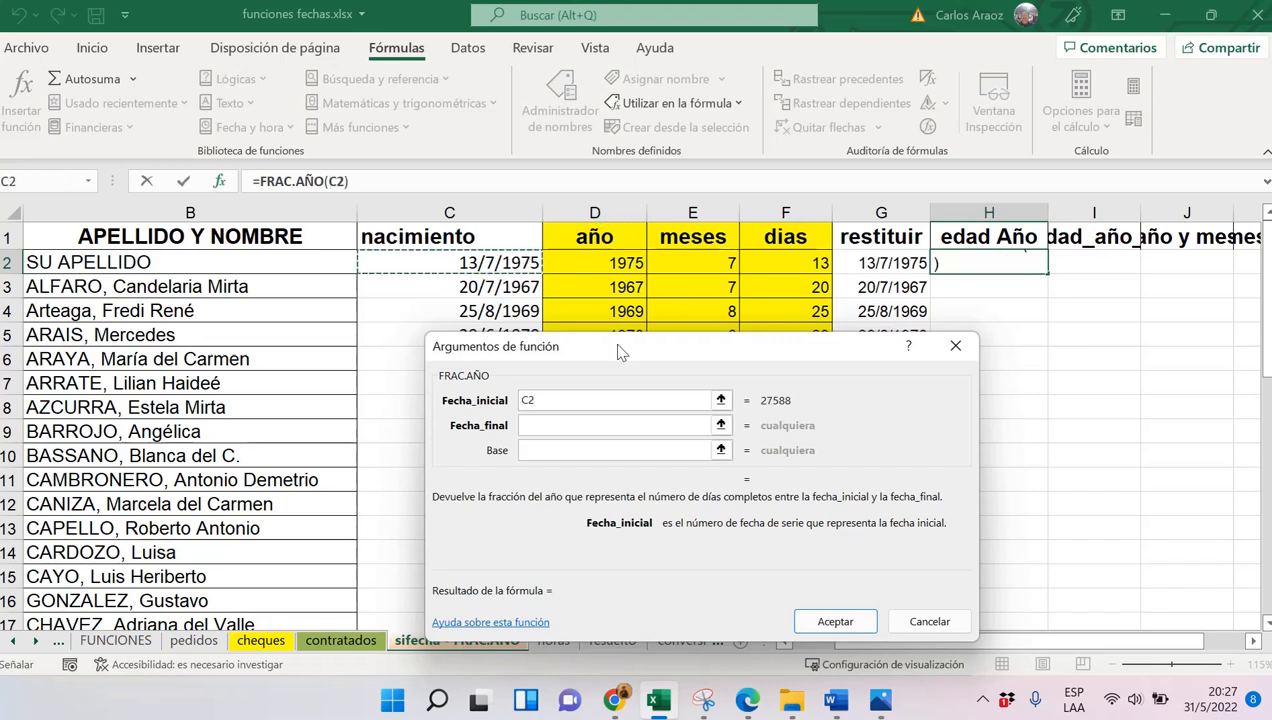
{"action": "left_click", "coordinate": [562, 425]}
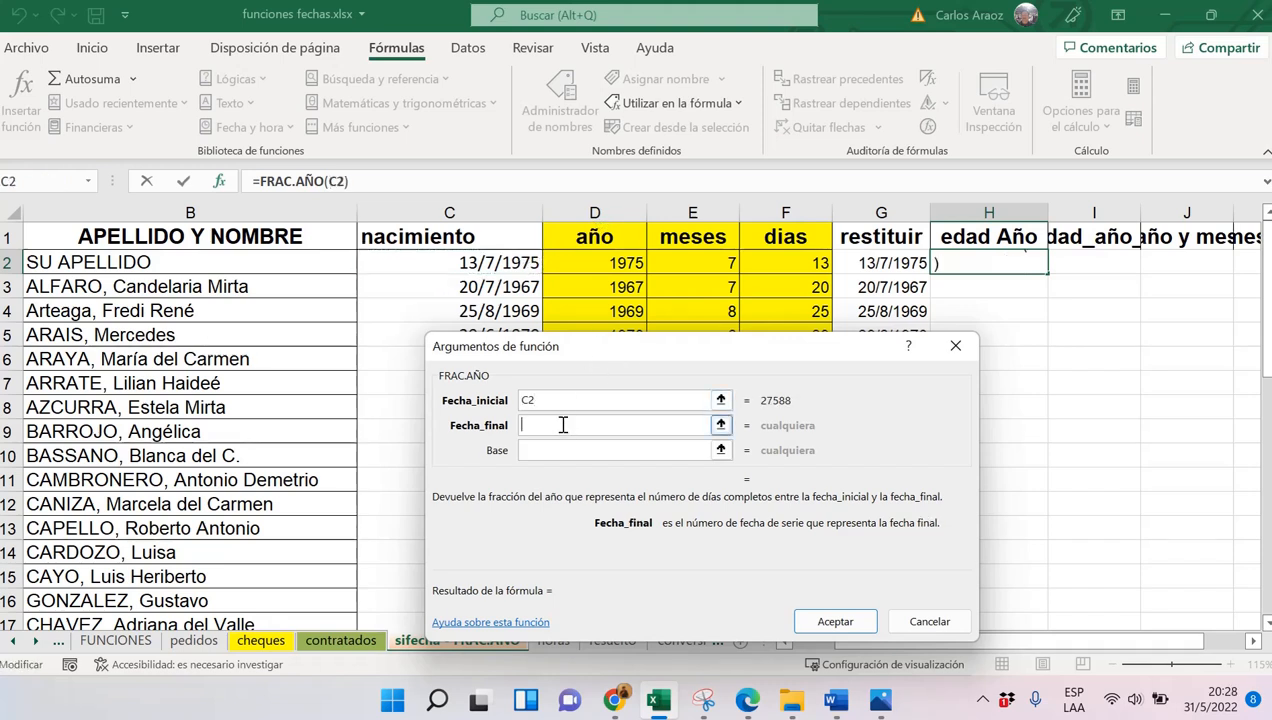
{"action": "type", "text": "hoy"}
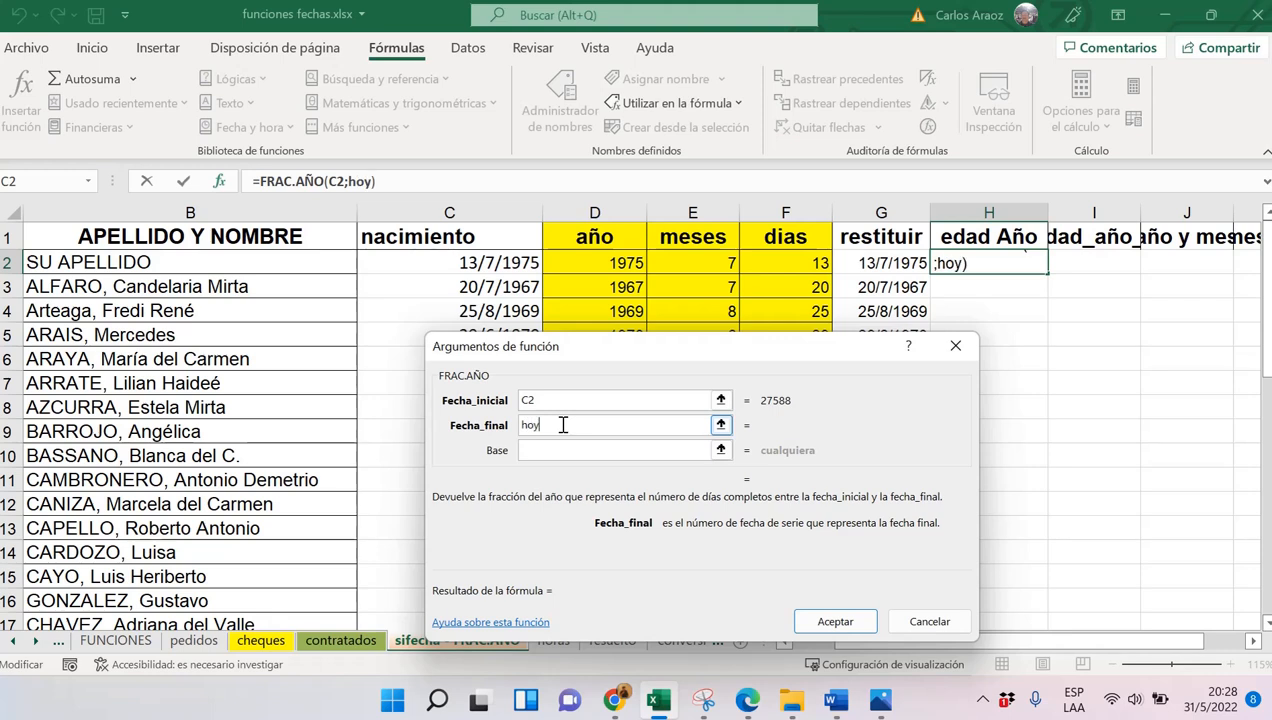
{"action": "type", "text": "()"}
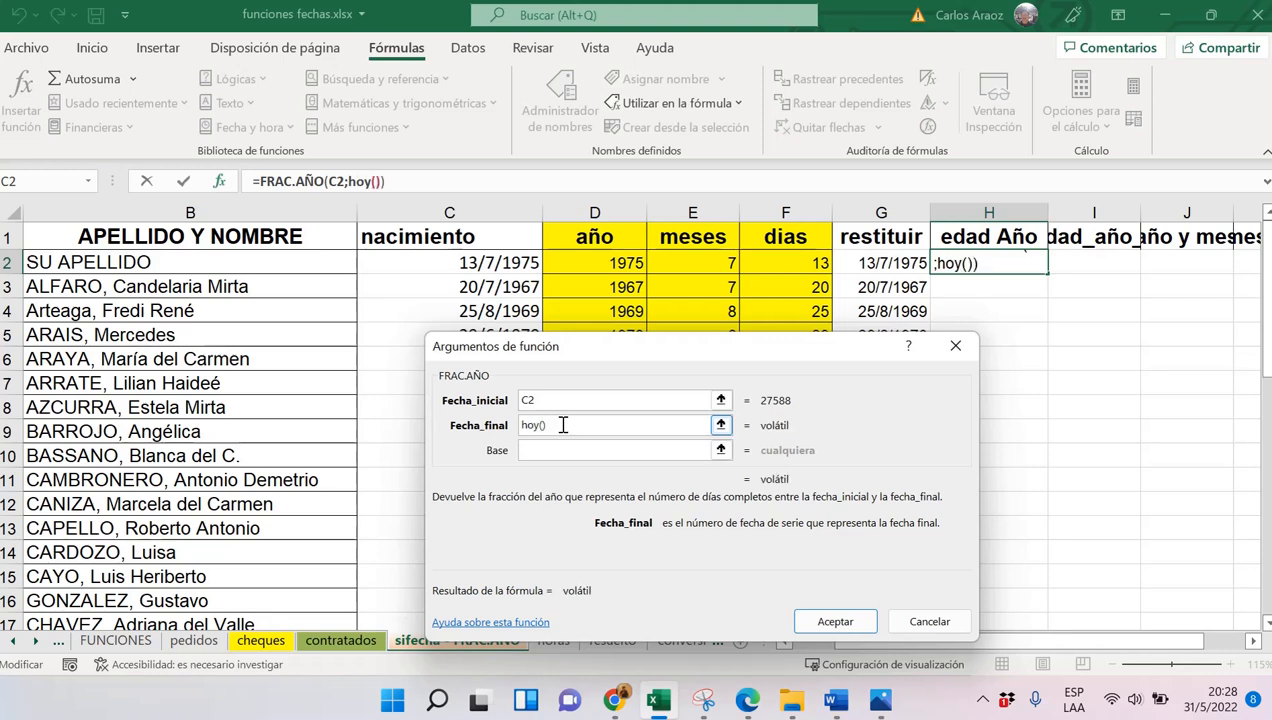
{"action": "left_click_drag", "start_coordinate": [565, 425], "coordinate": [516, 427]}
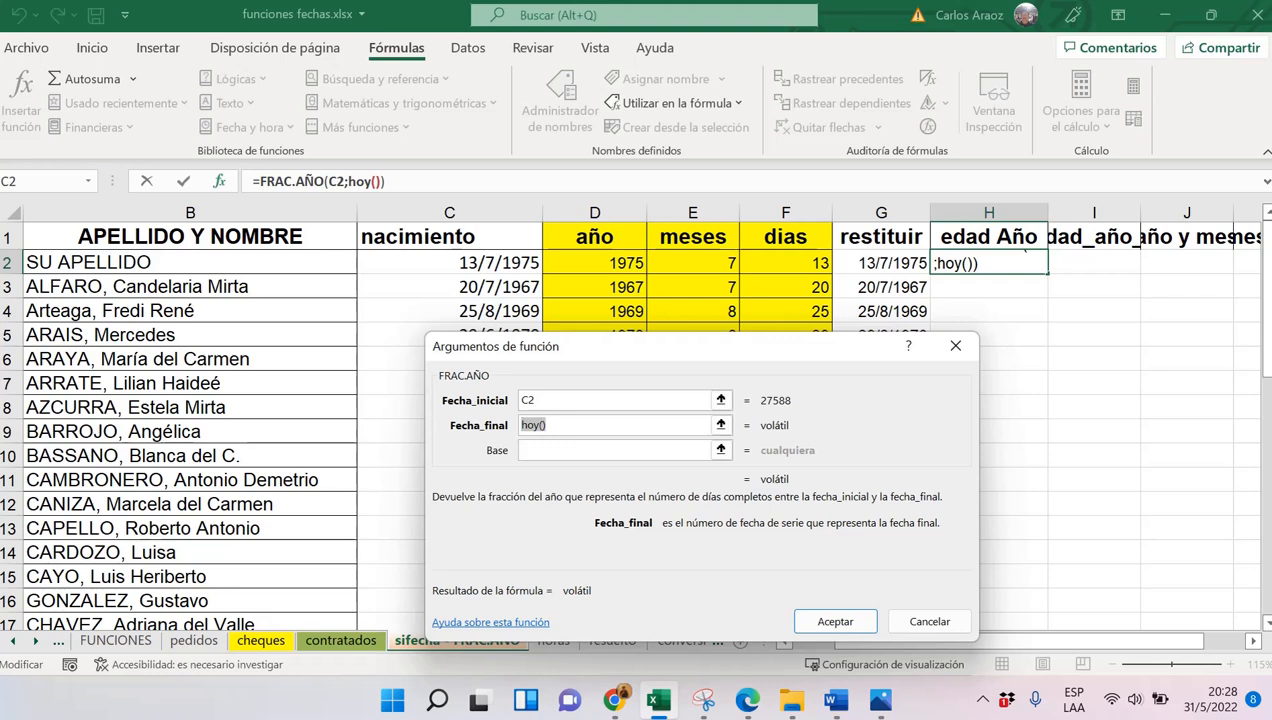
{"action": "left_click", "coordinate": [1025, 254]}
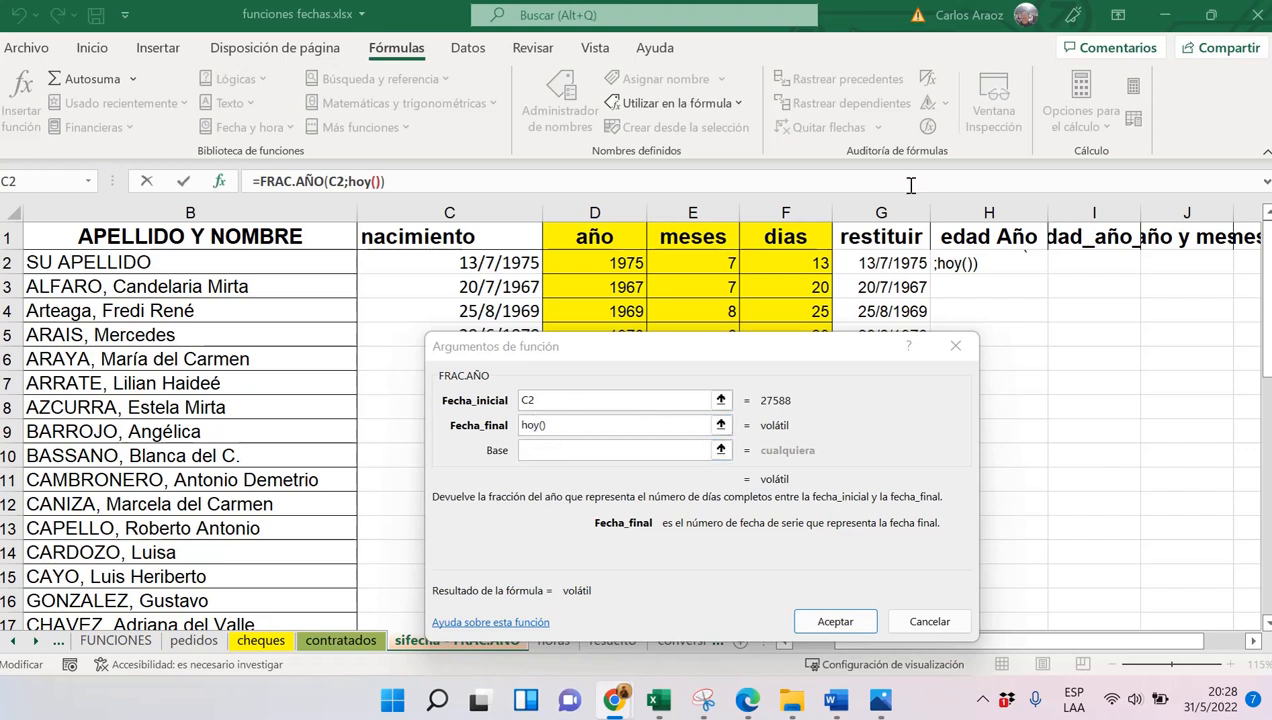
Set the Base argument to 1 and open the FRAC.AÑO help page
{"action": "key", "text": "Tab"}
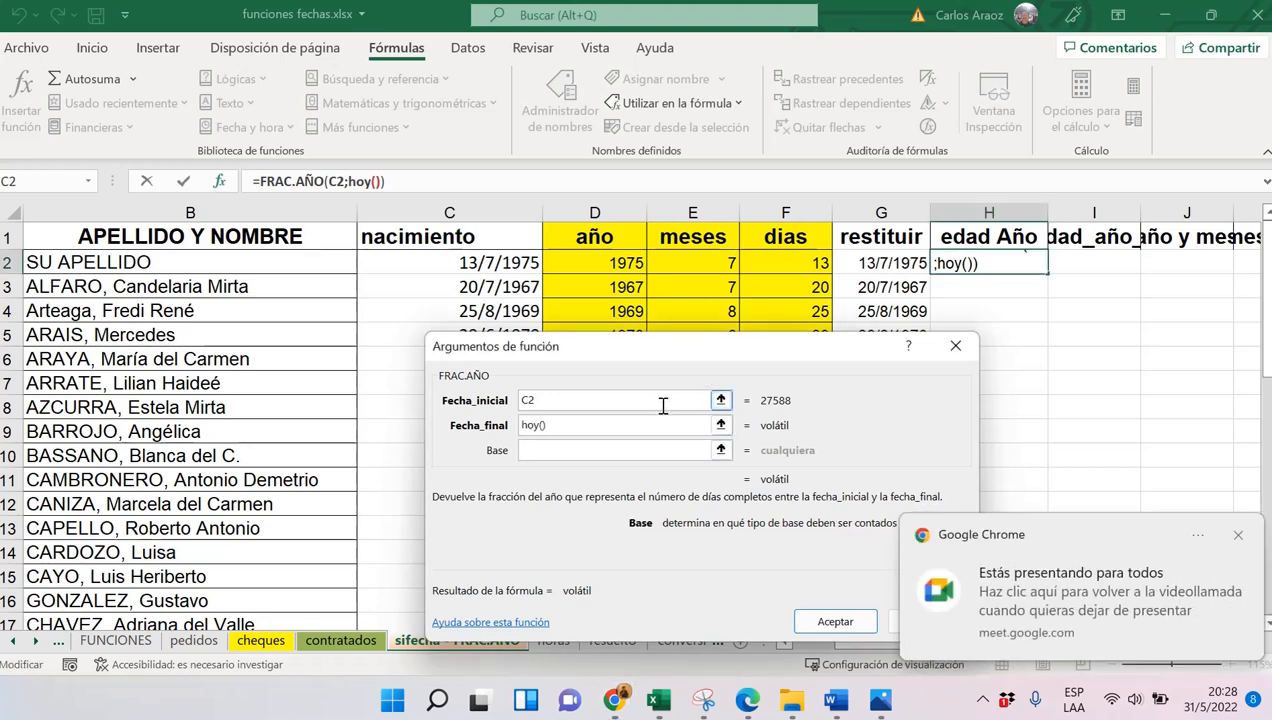
{"action": "type", "text": "1"}
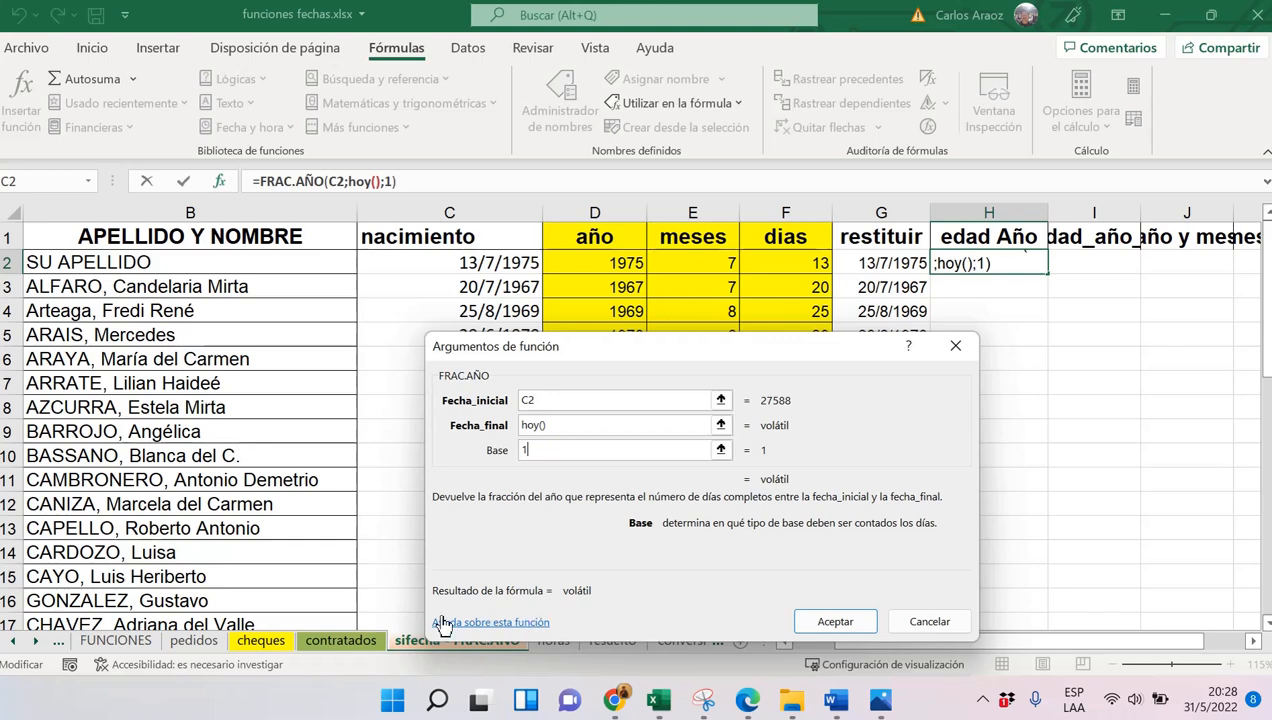
{"action": "left_click", "coordinate": [502, 624]}
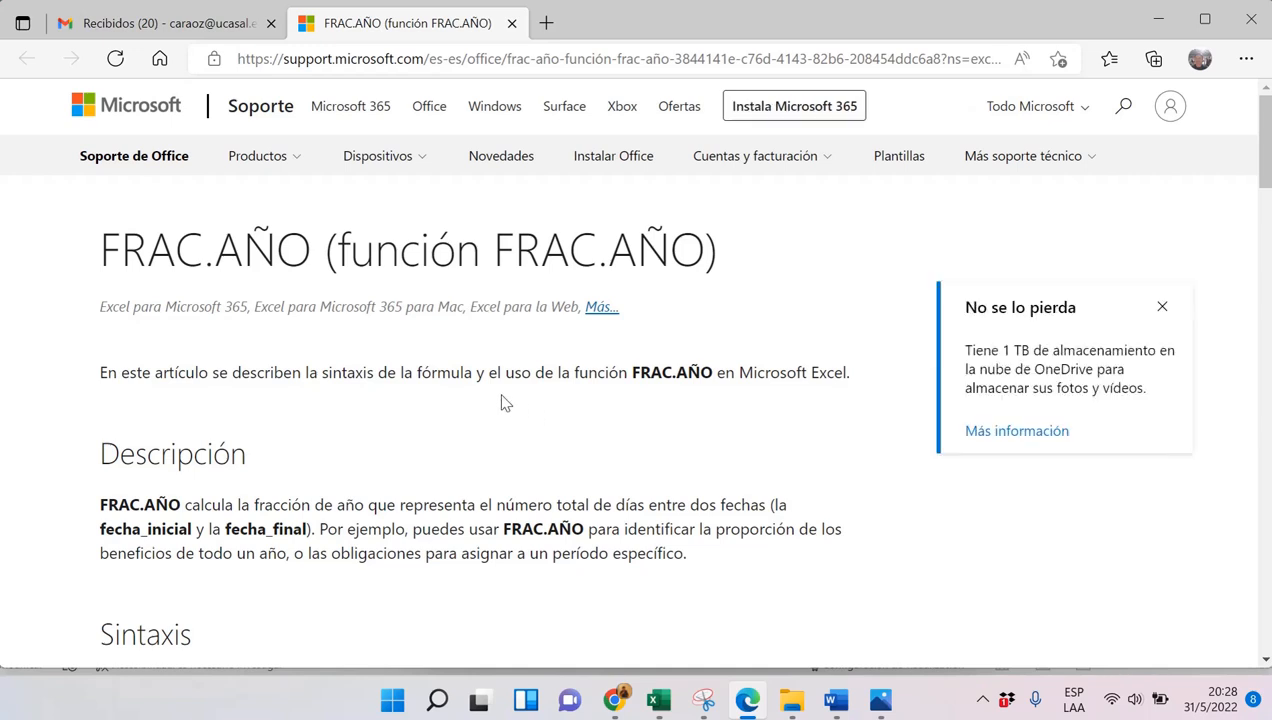
Review the FRAC.AÑO Base options on the help page, noting 30/360 and Real/real for 1
{"action": "scroll", "coordinate": [483, 378], "scroll_direction": "down", "scroll_amount": 3}
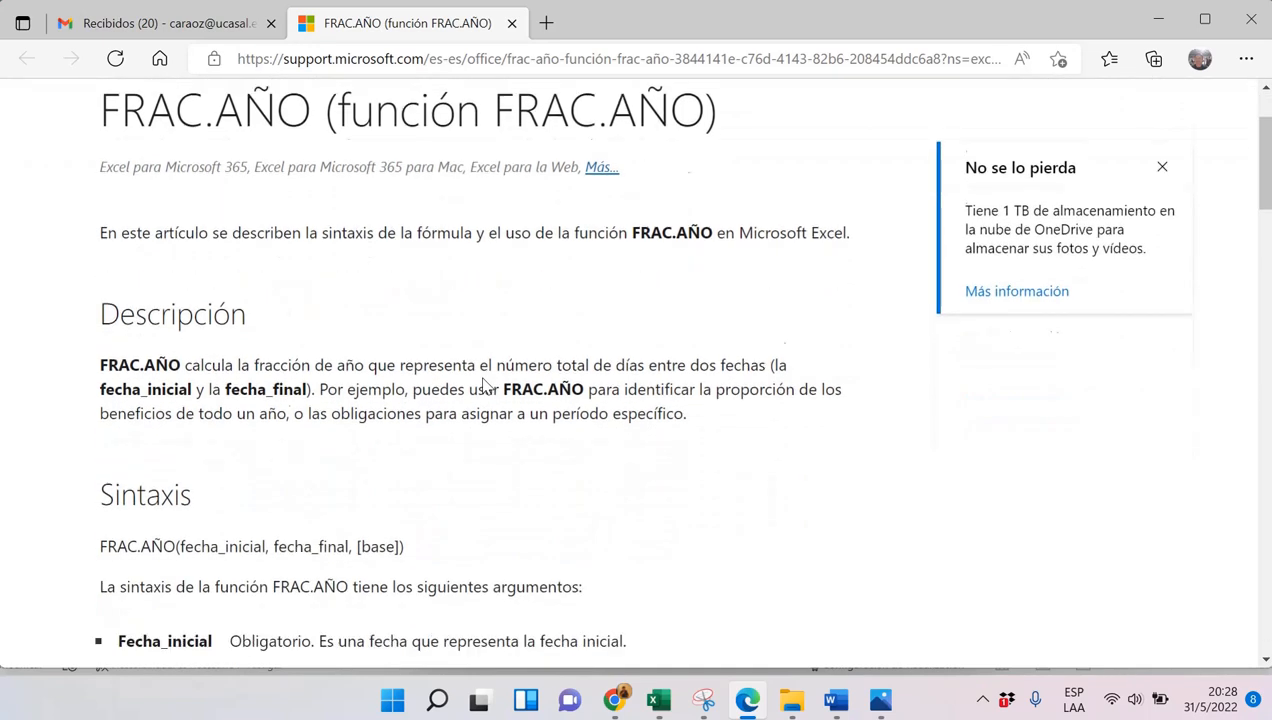
{"action": "scroll", "coordinate": [482, 380], "scroll_direction": "down", "scroll_amount": 3}
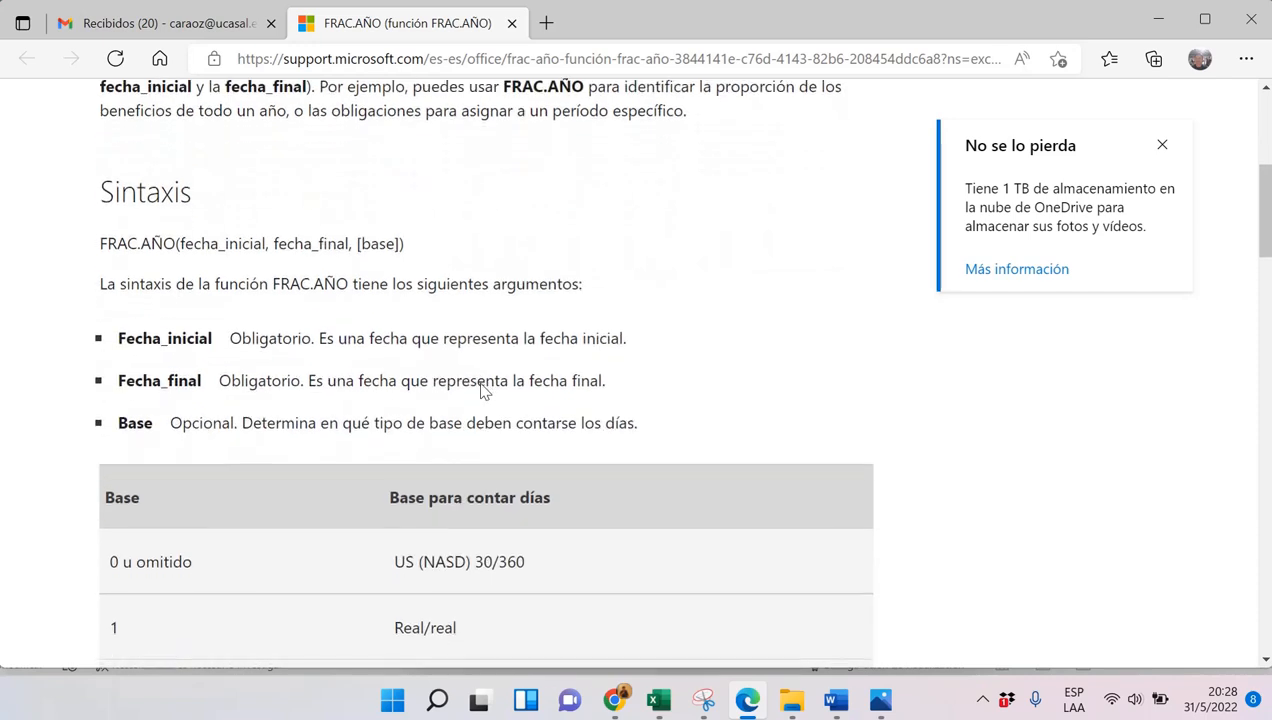
{"action": "double_click", "coordinate": [128, 336]}
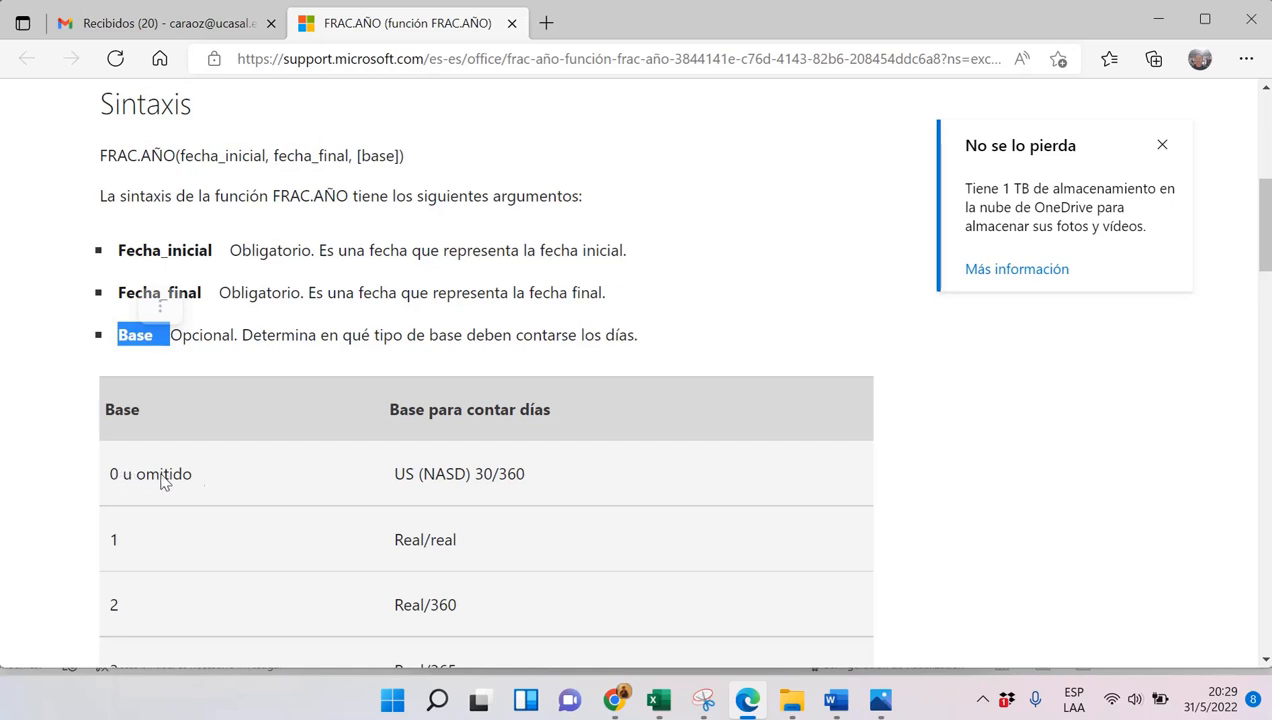
{"action": "left_click_drag", "start_coordinate": [476, 474], "coordinate": [494, 474]}
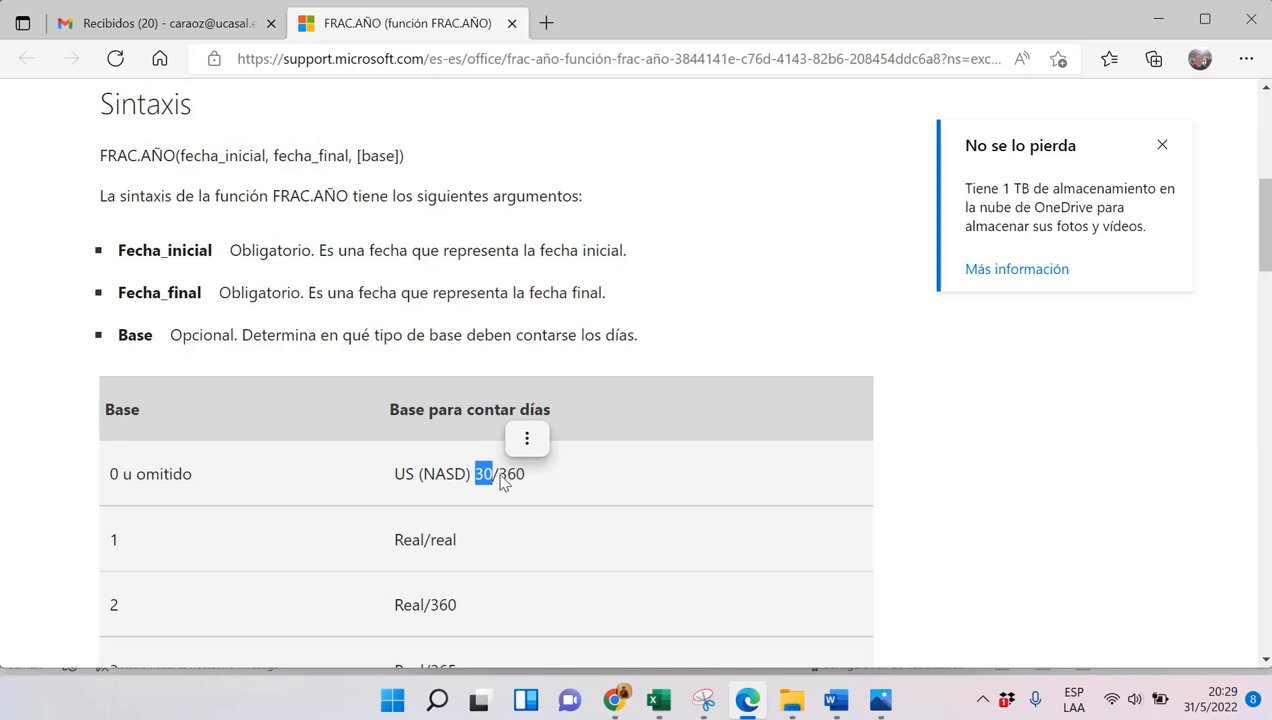
{"action": "left_click_drag", "start_coordinate": [498, 475], "coordinate": [518, 476]}
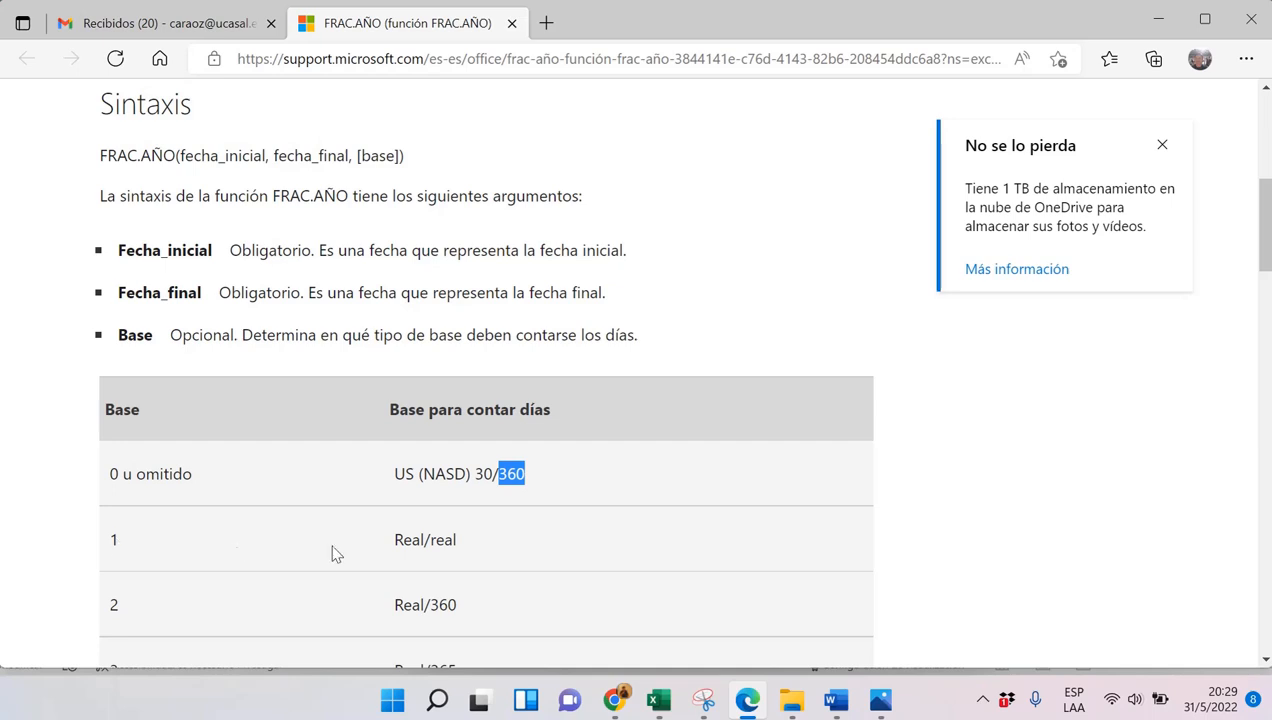
{"action": "mouse_move", "coordinate": [424, 542]}
{"action": "left_mouse_down"}
{"action": "mouse_move", "coordinate": [398, 543]}
{"action": "mouse_move", "coordinate": [454, 538]}
{"action": "mouse_move", "coordinate": [440, 540]}
{"action": "left_mouse_up"}
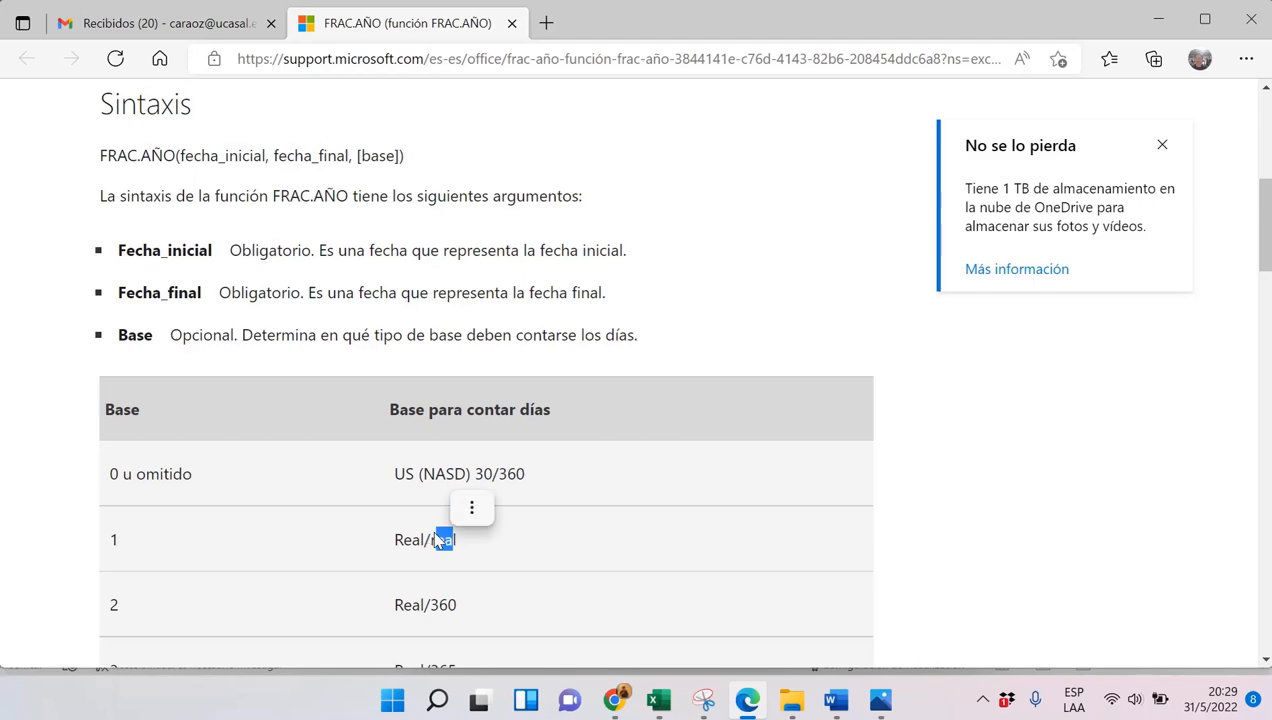
{"action": "left_click", "coordinate": [1160, 20]}
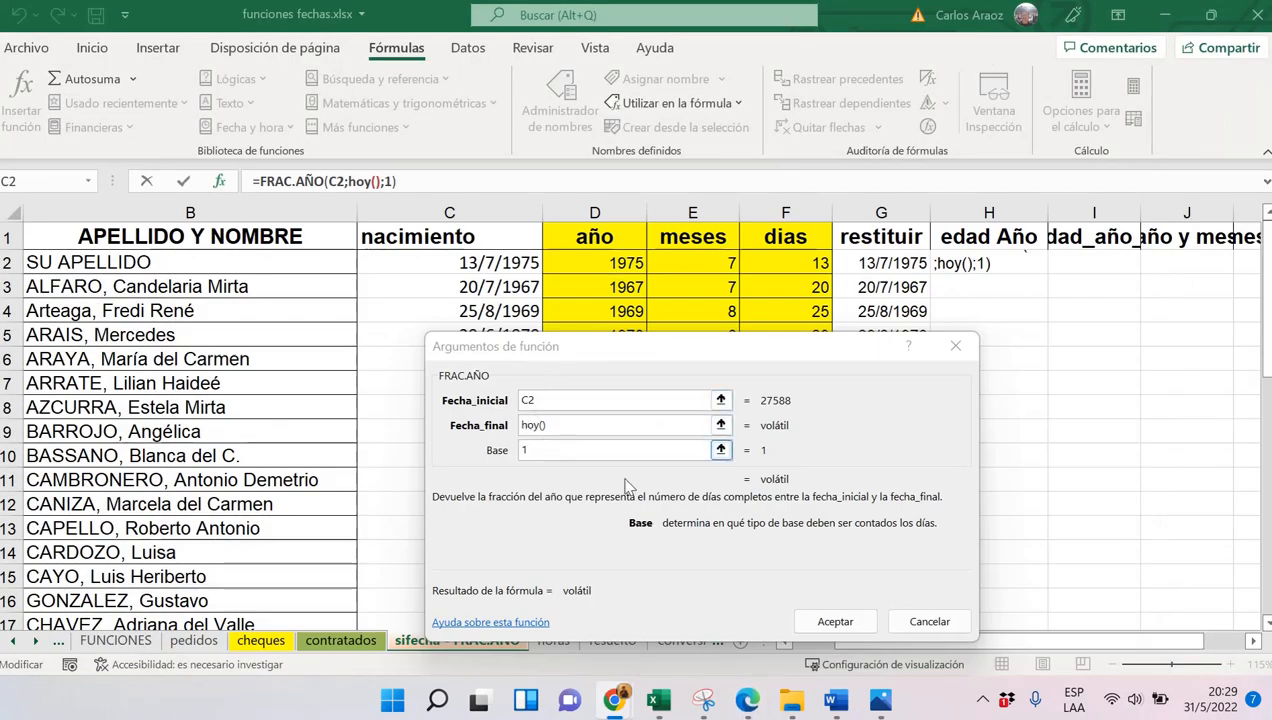
Confirm =FRAC.AÑO(C2;HOY();1) in H2 and fill it down the edad Año column
{"action": "left_click", "coordinate": [840, 621]}
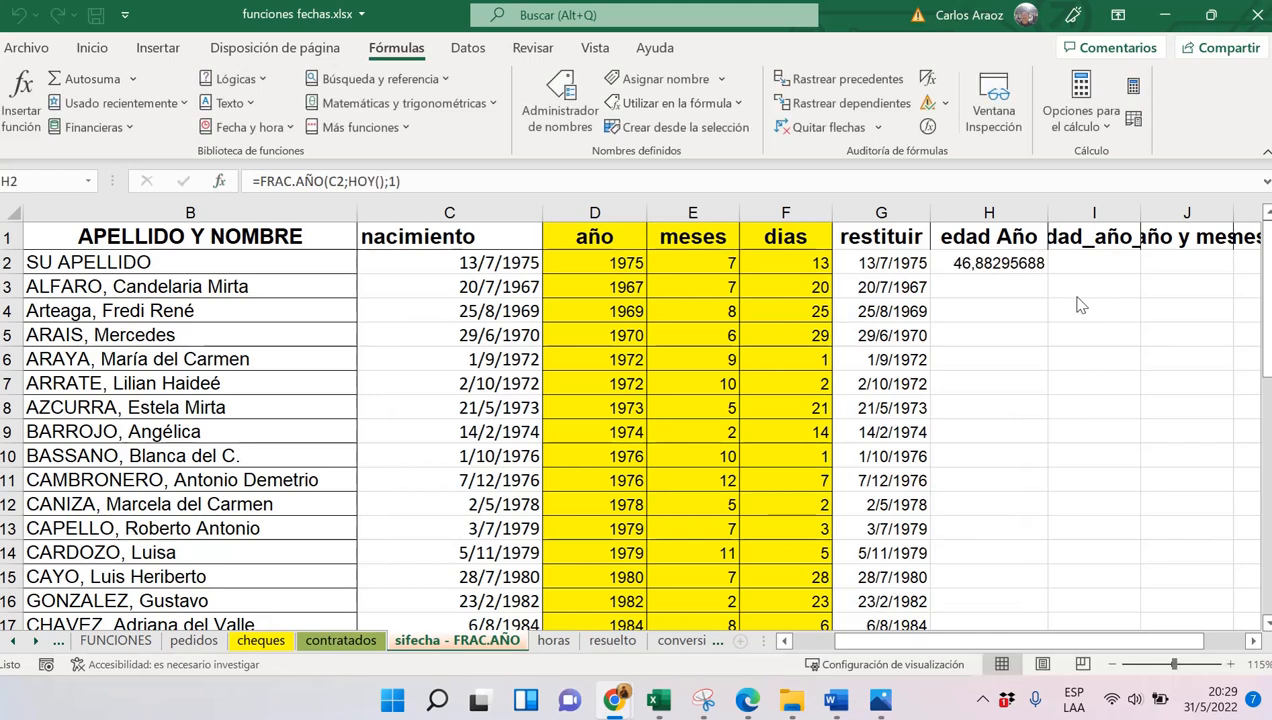
{"action": "left_click", "coordinate": [1033, 263]}
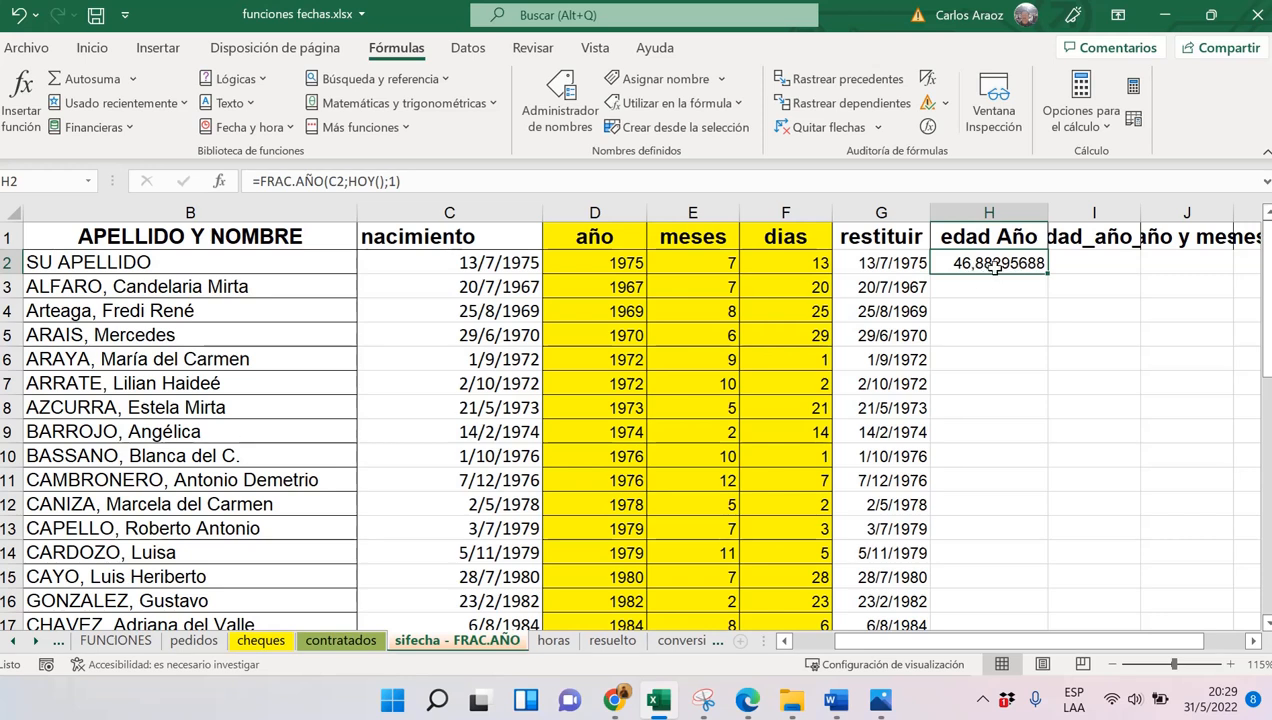
{"action": "double_click", "coordinate": [1049, 267]}
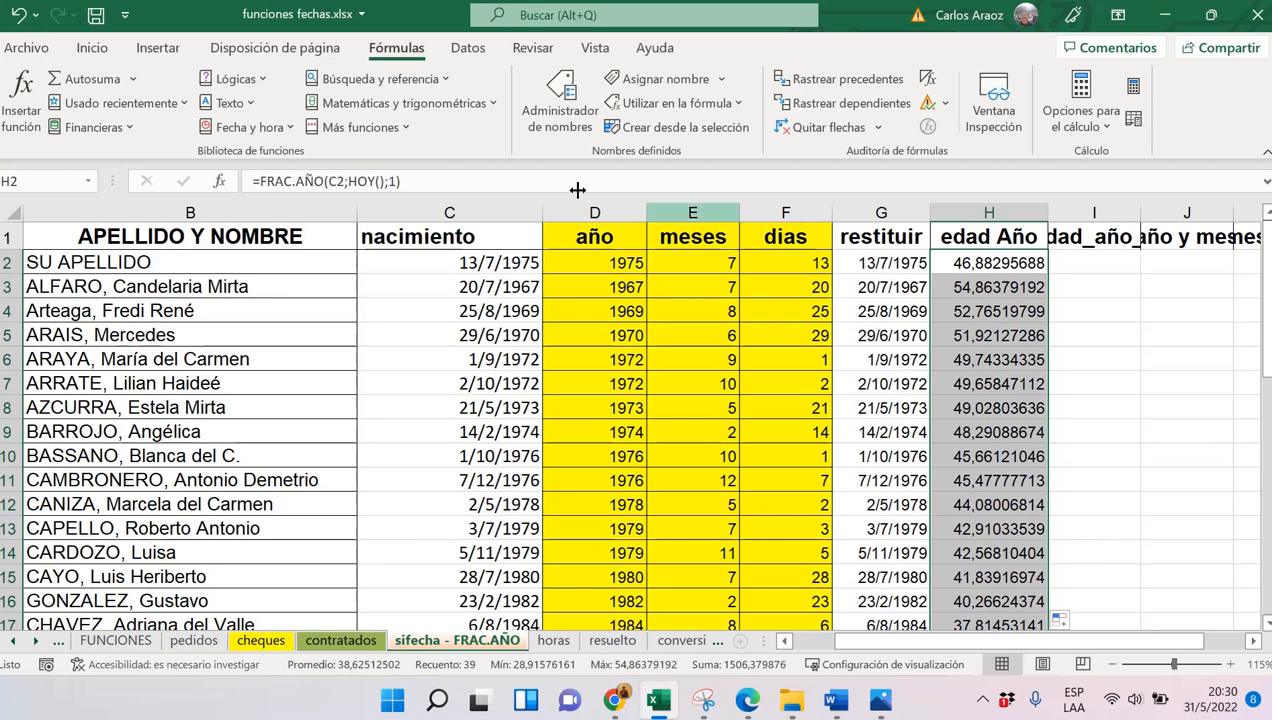
Reduce the edad Año ages' decimals all the way down to whole numbers
{"action": "left_click", "coordinate": [90, 49]}
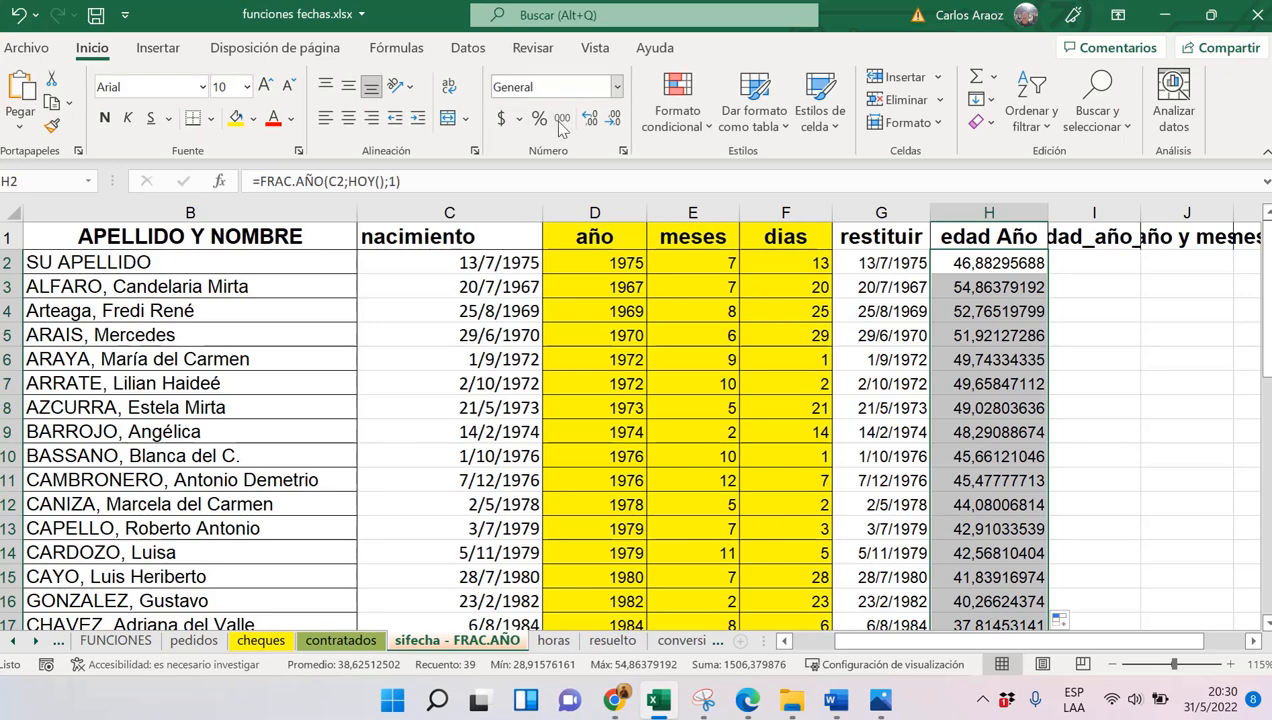
{"action": "left_click", "coordinate": [614, 121]}
{"action": "left_click", "coordinate": [614, 121]}
{"action": "left_click", "coordinate": [614, 121]}
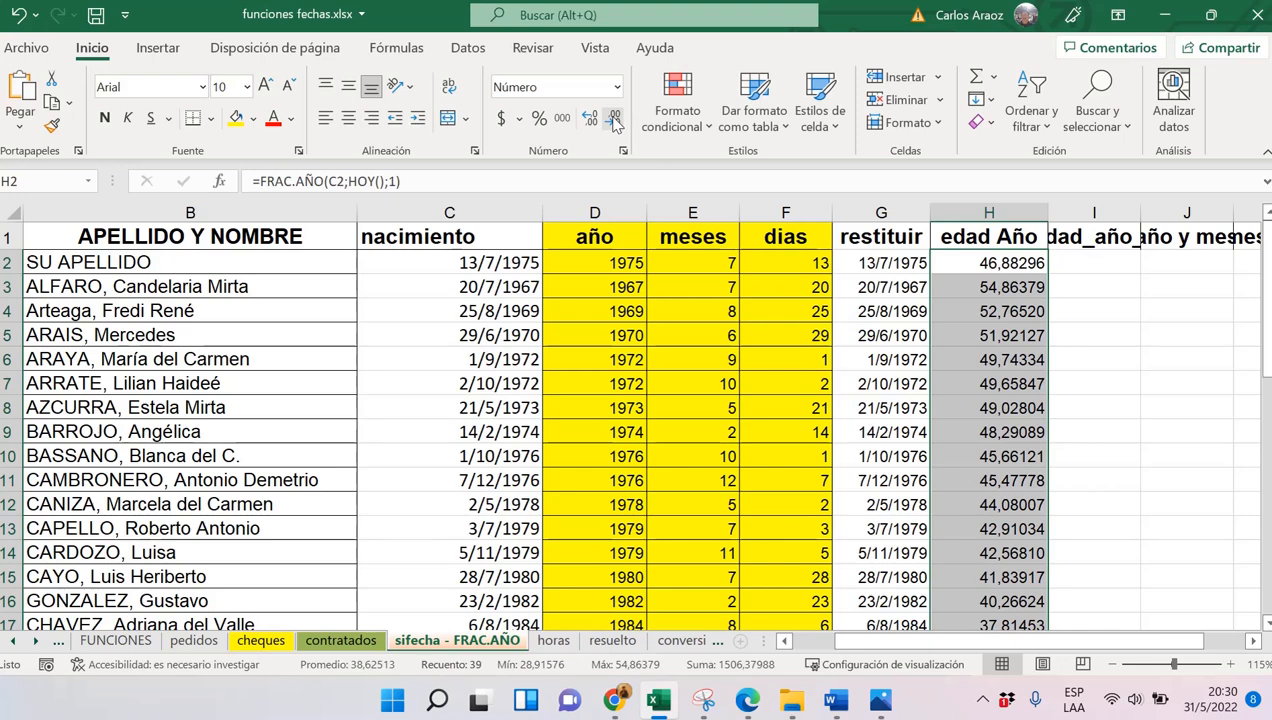
{"action": "left_click", "coordinate": [614, 121]}
{"action": "left_click", "coordinate": [614, 121]}
{"action": "left_click", "coordinate": [614, 121]}
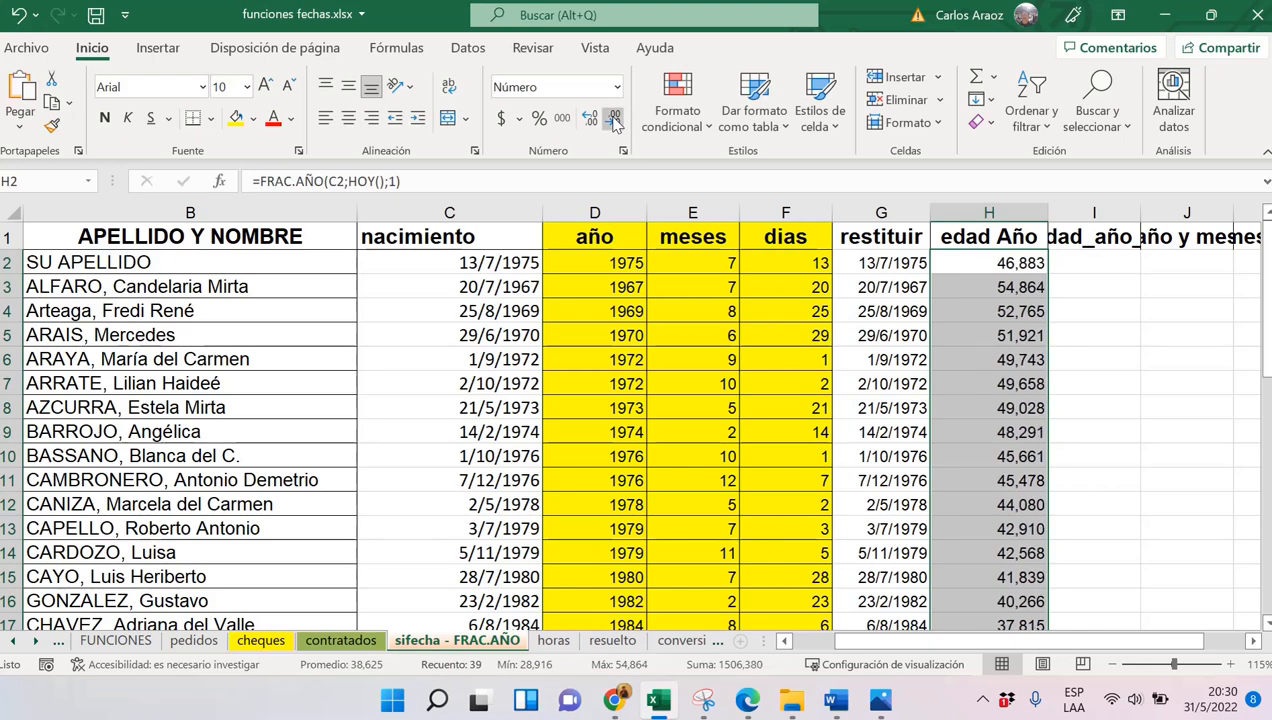
{"action": "left_click", "coordinate": [614, 121]}
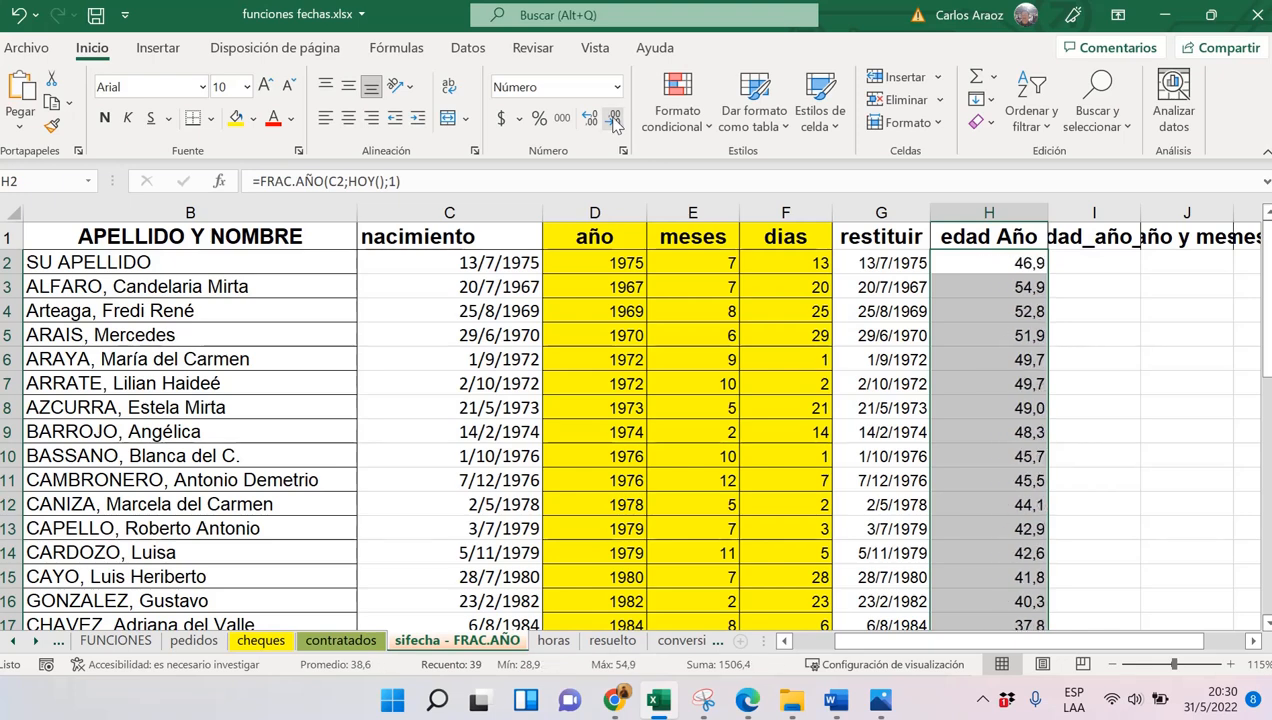
{"action": "left_click", "coordinate": [614, 121]}
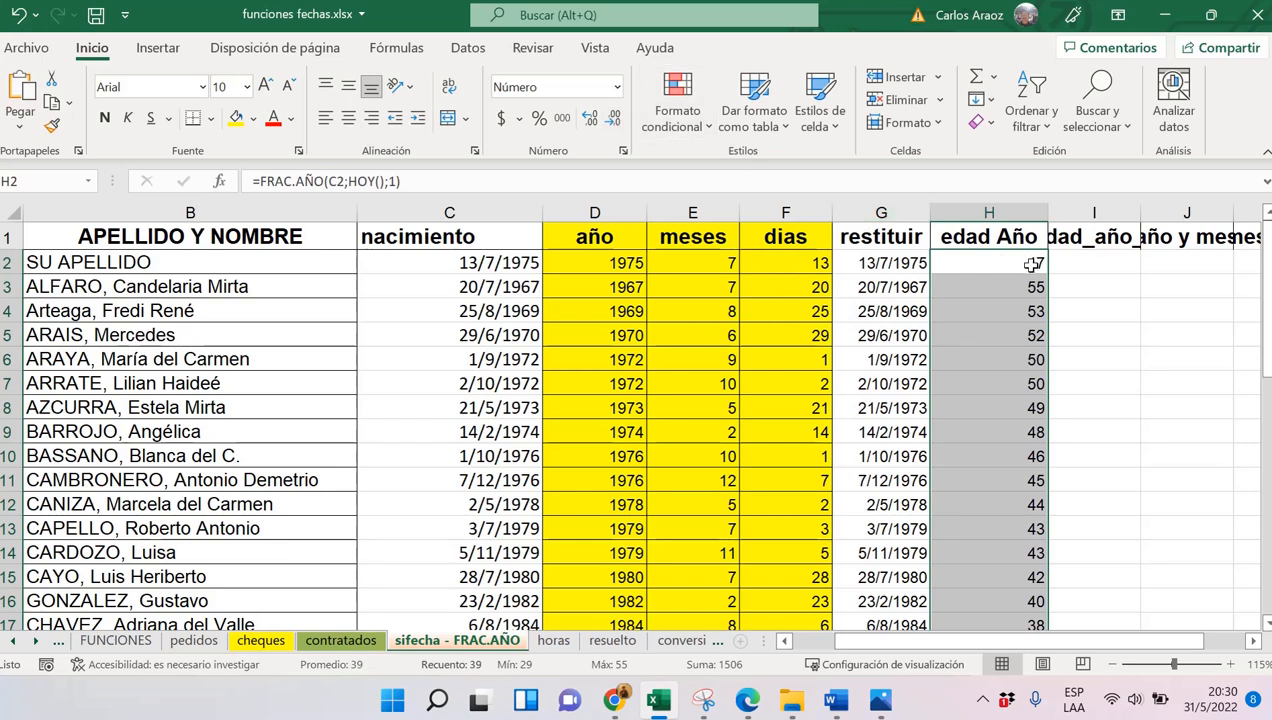
Add back three decimal places so ages show like 46,883
{"action": "left_click", "coordinate": [593, 122]}
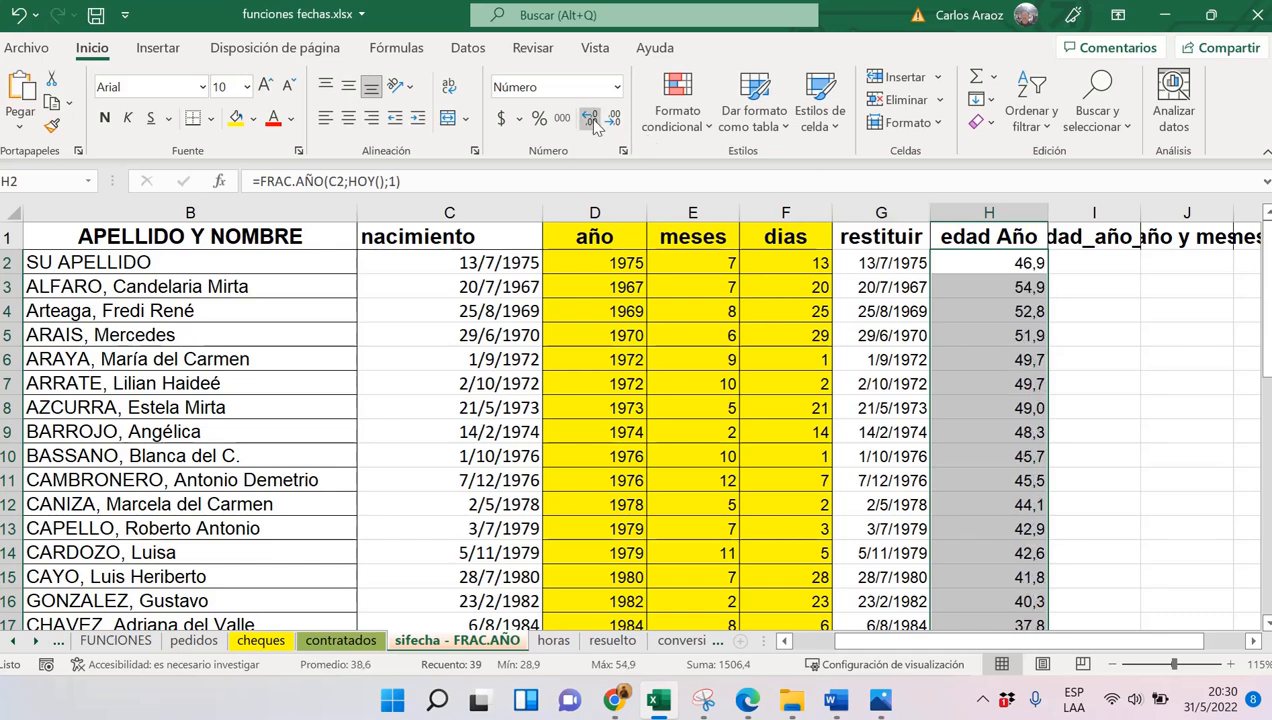
{"action": "left_click", "coordinate": [593, 122]}
{"action": "left_click", "coordinate": [593, 122]}
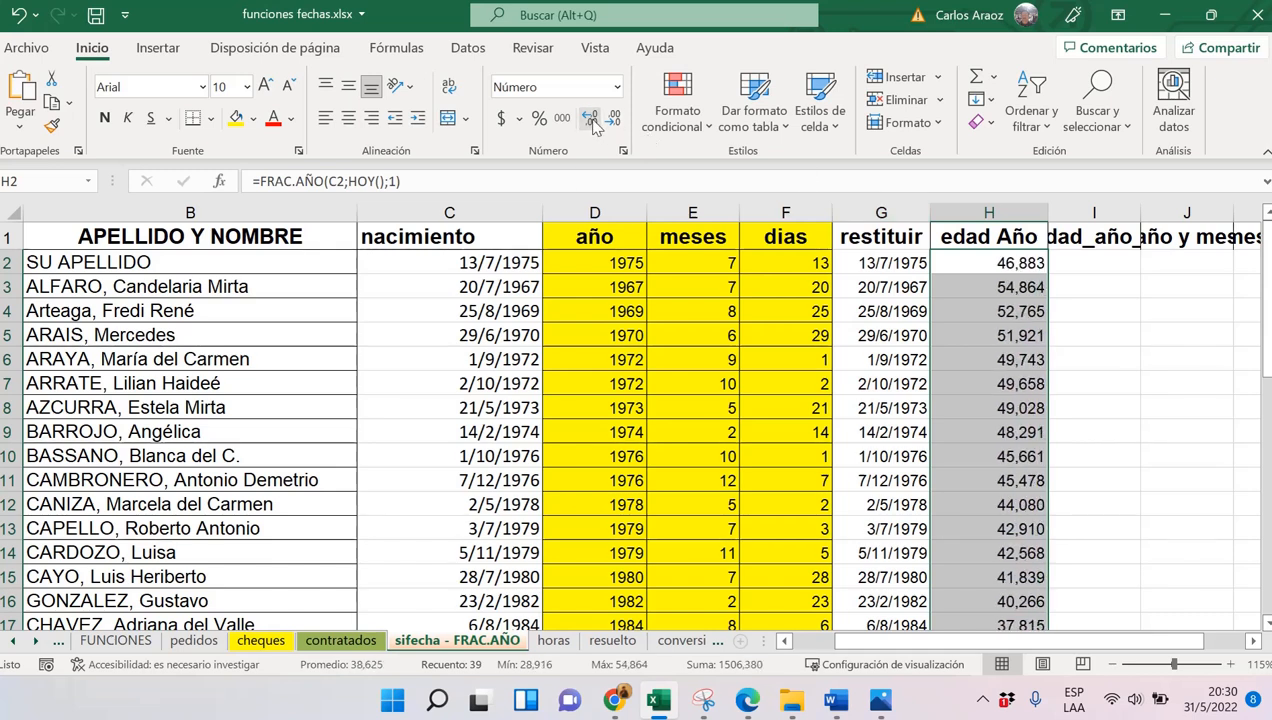
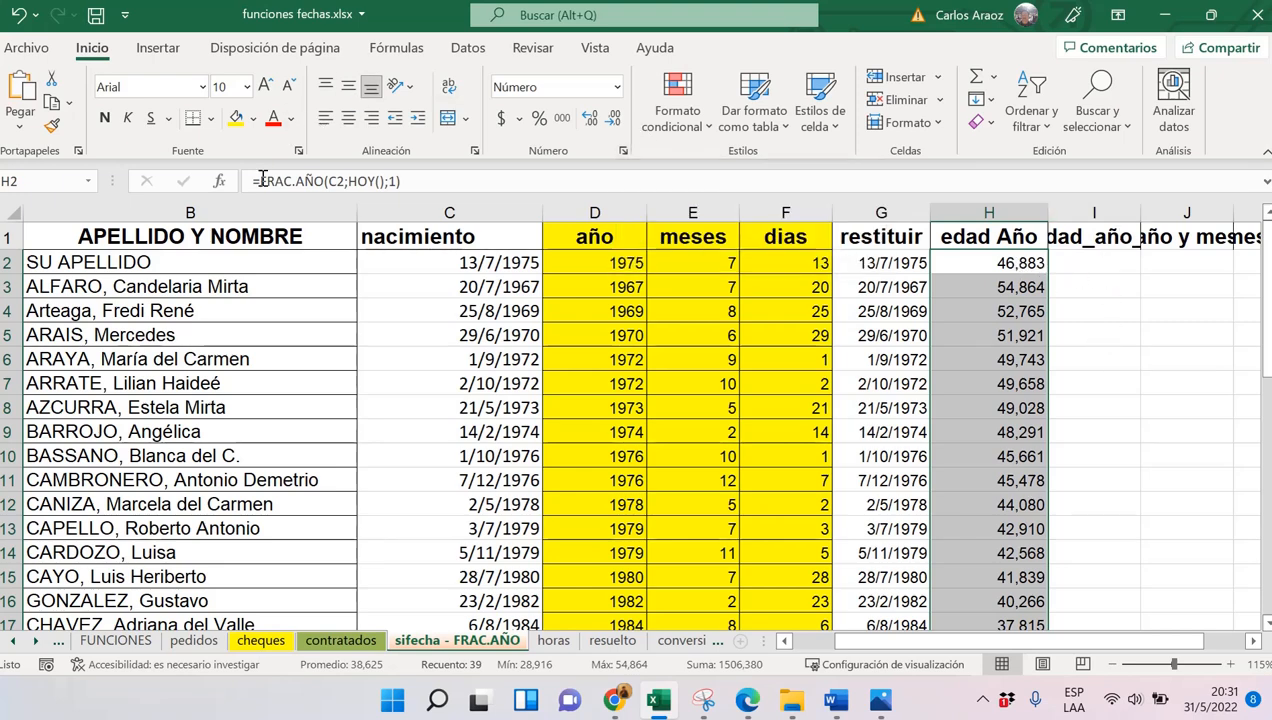
Select H2 and open its =FRAC.AÑO(C2;HOY();1) formula in the formula bar
{"action": "left_click", "coordinate": [1040, 262]}
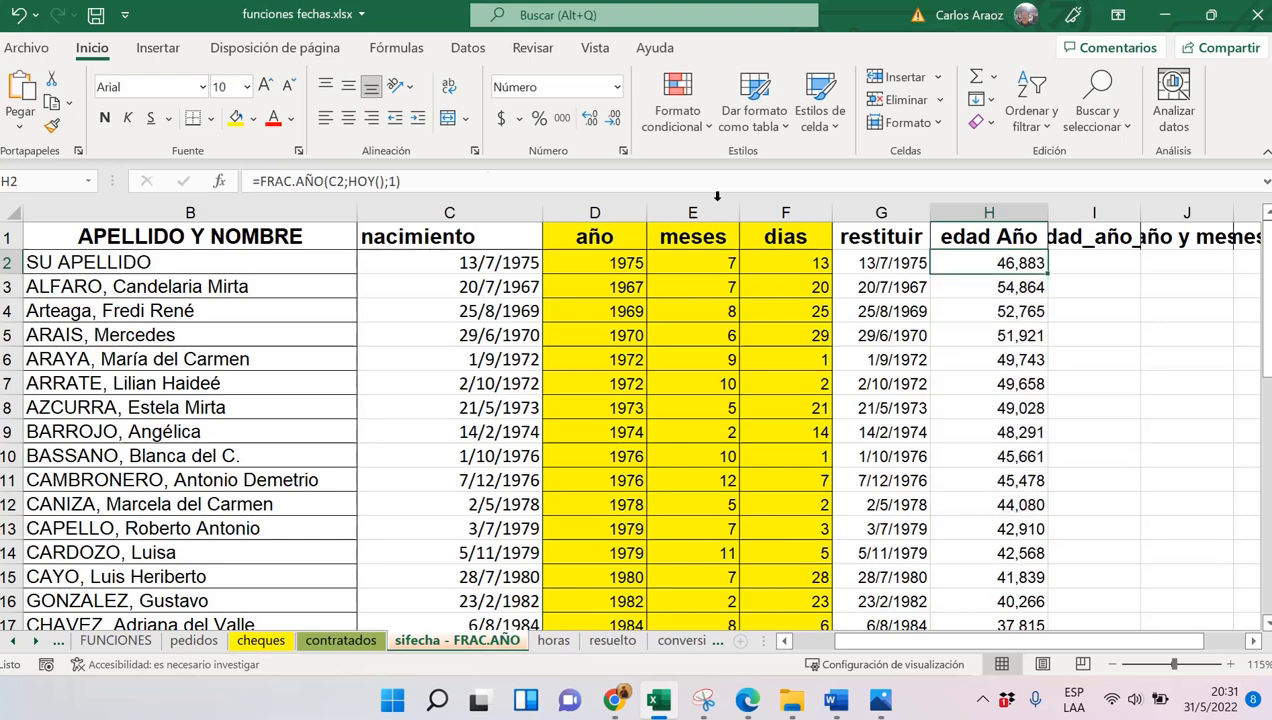
{"action": "left_click", "coordinate": [257, 180]}
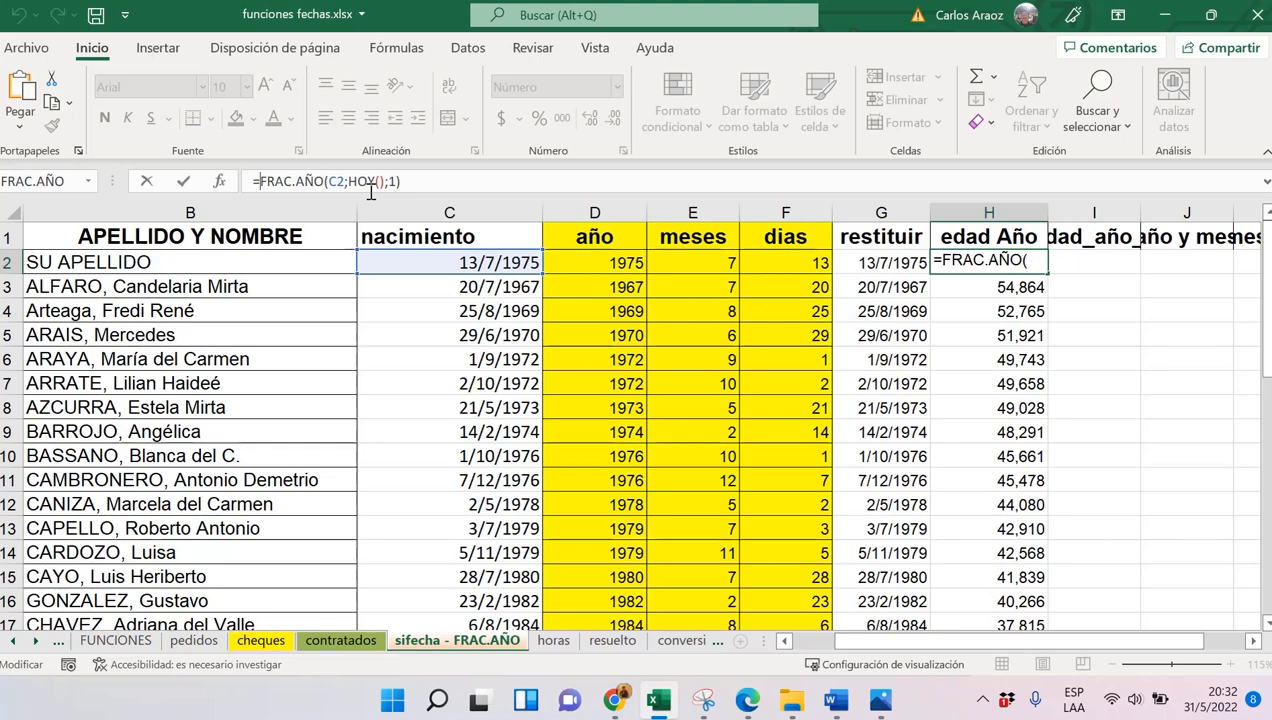
Wrap H2's formula as =ENTERO(FRAC.AÑO(C2;HOY();1)) so it shows a whole age of 46,000
{"action": "type", "text": "ente"}
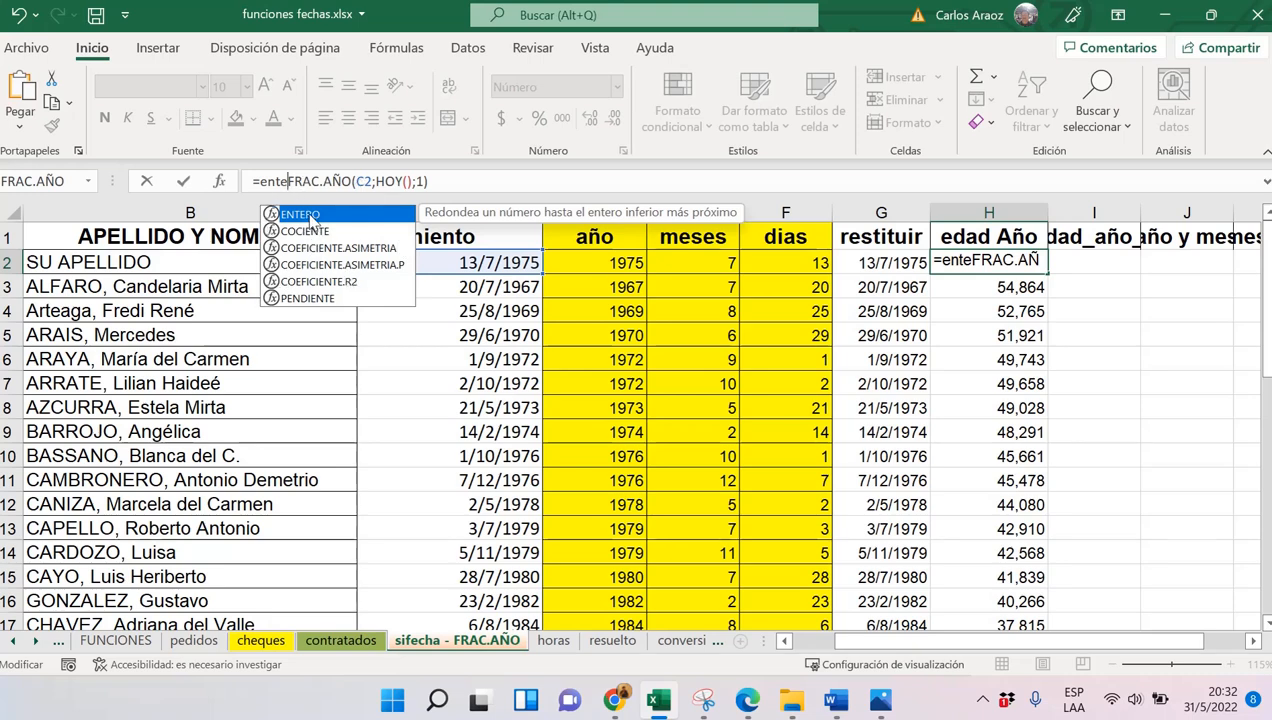
{"action": "double_click", "coordinate": [311, 218]}
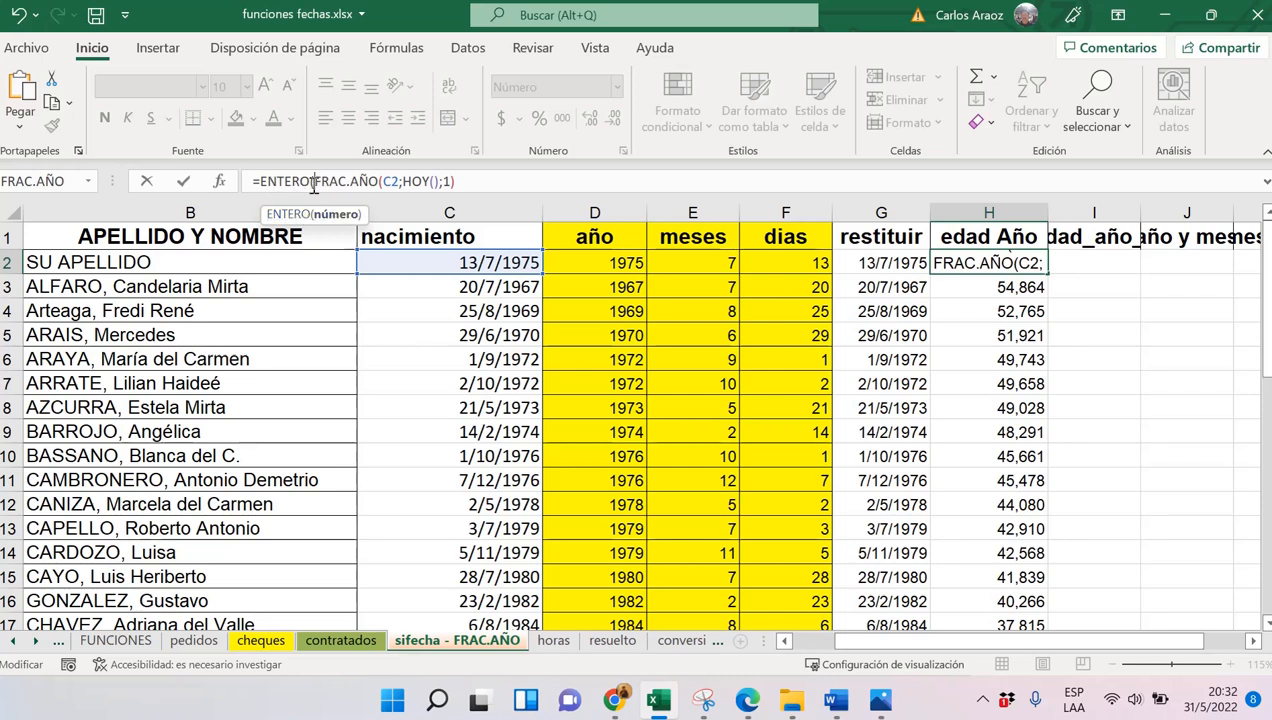
{"action": "left_click", "coordinate": [504, 182]}
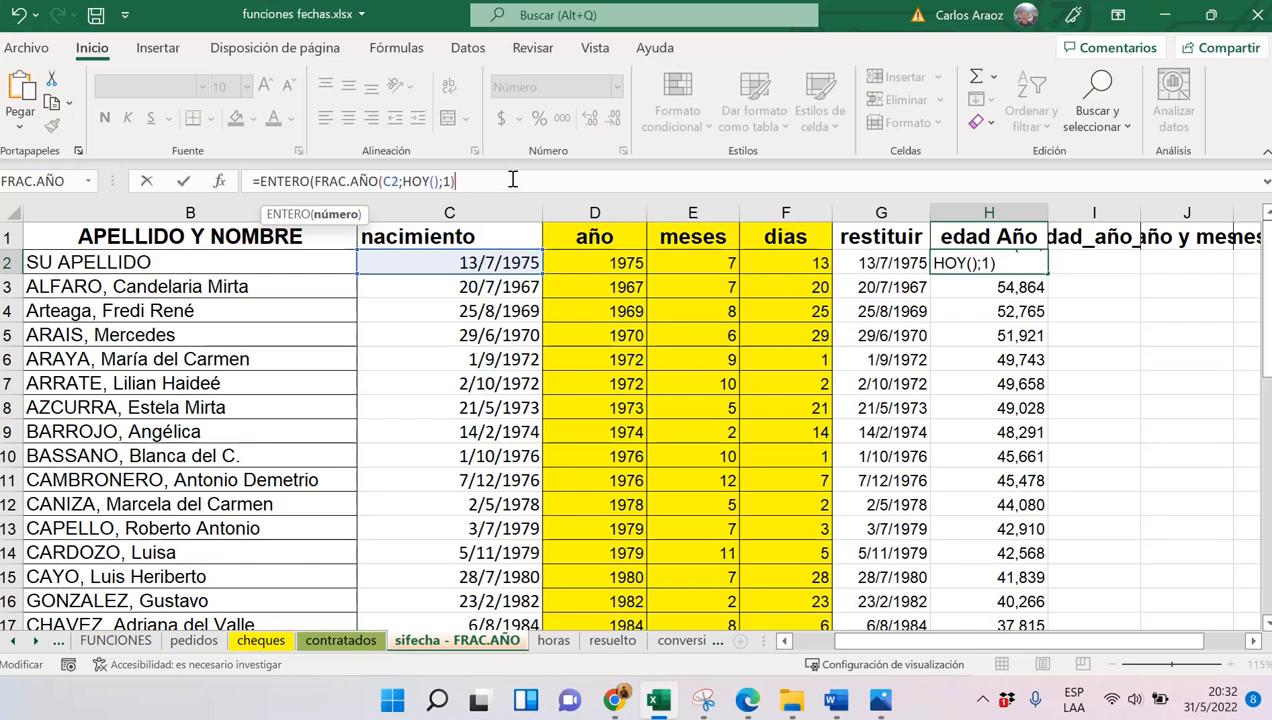
{"action": "type", "text": ")"}
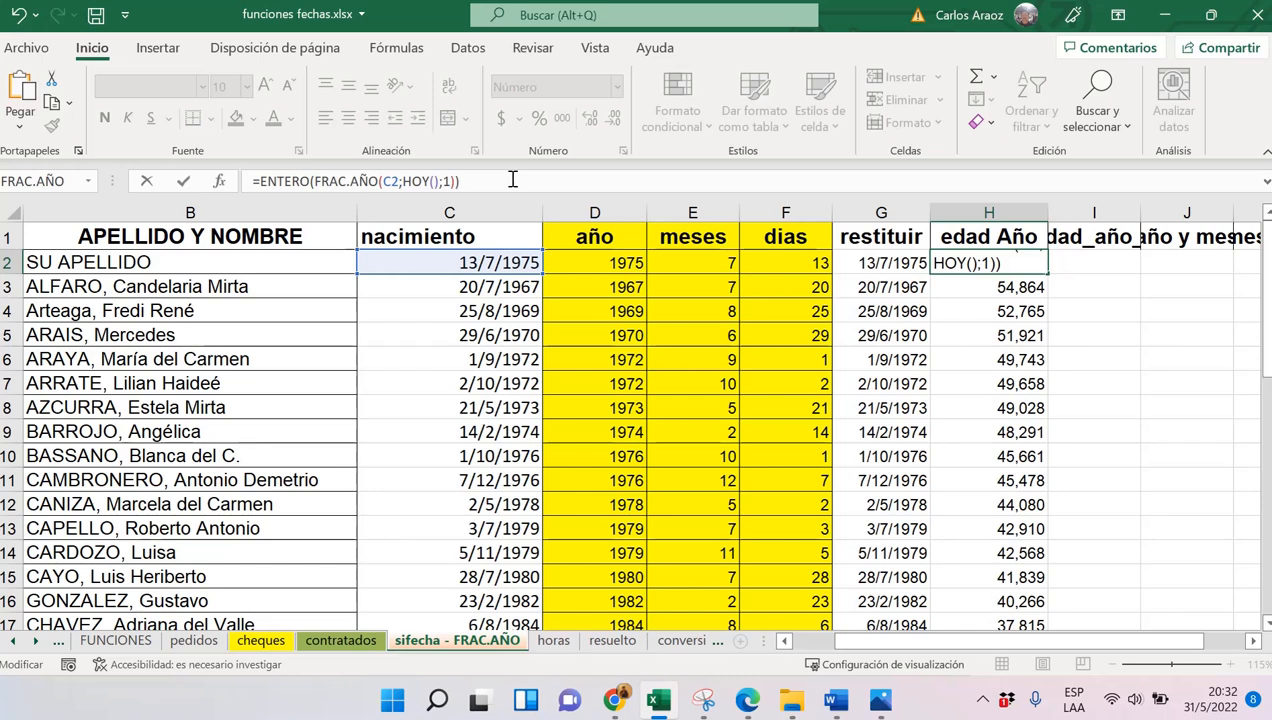
{"action": "left_click_drag", "start_coordinate": [512, 180], "coordinate": [245, 182]}
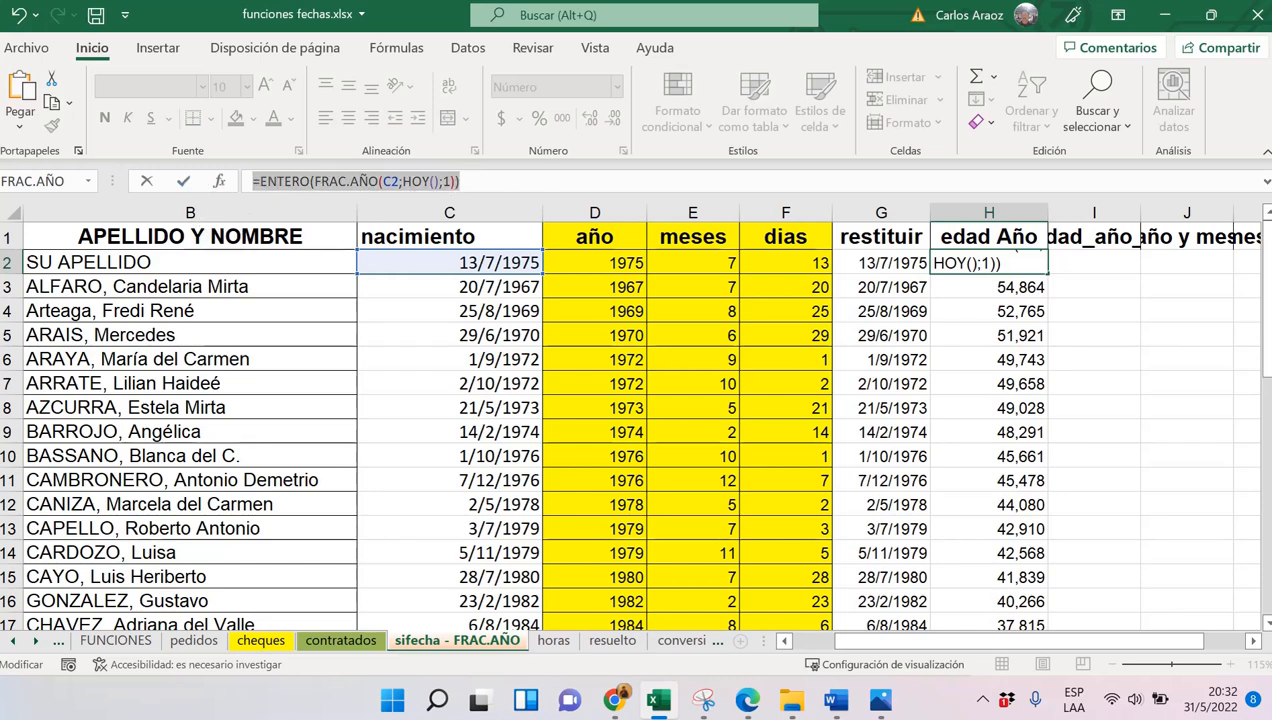
{"action": "key", "text": "alt+Tab"}
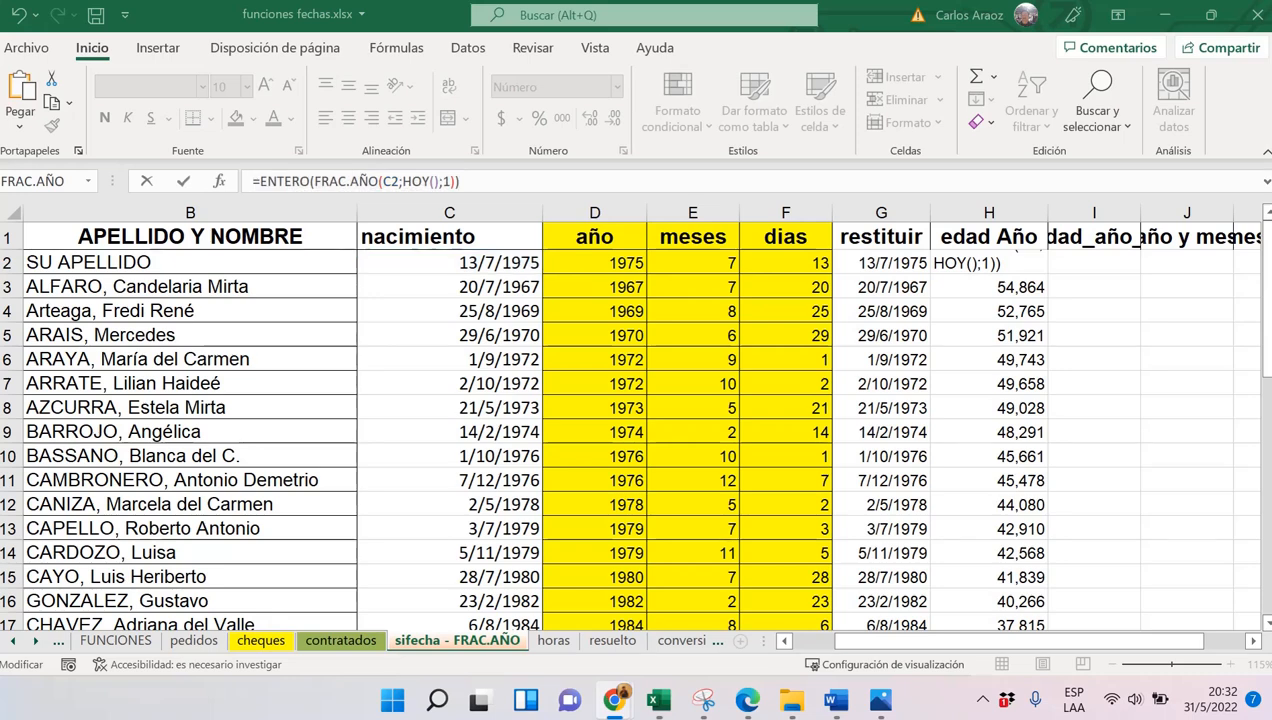
{"action": "left_click", "coordinate": [647, 176]}
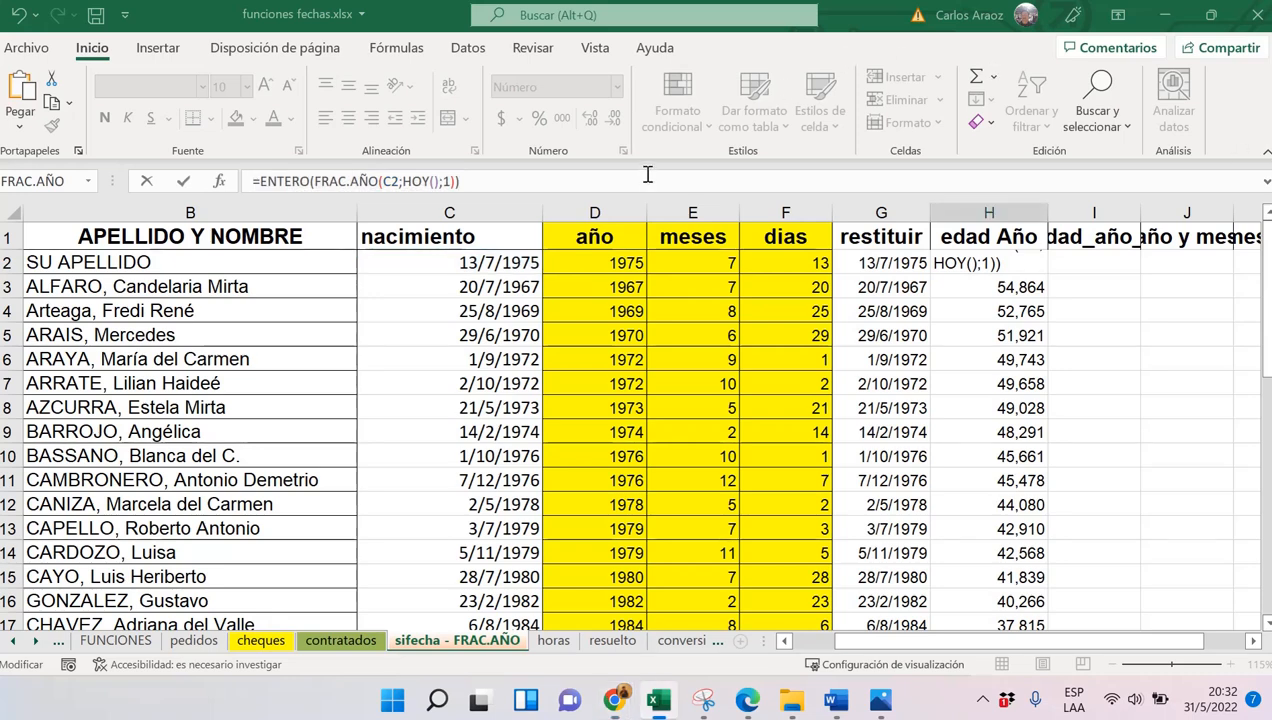
{"action": "left_click", "coordinate": [650, 176]}
{"action": "key", "text": "Return"}
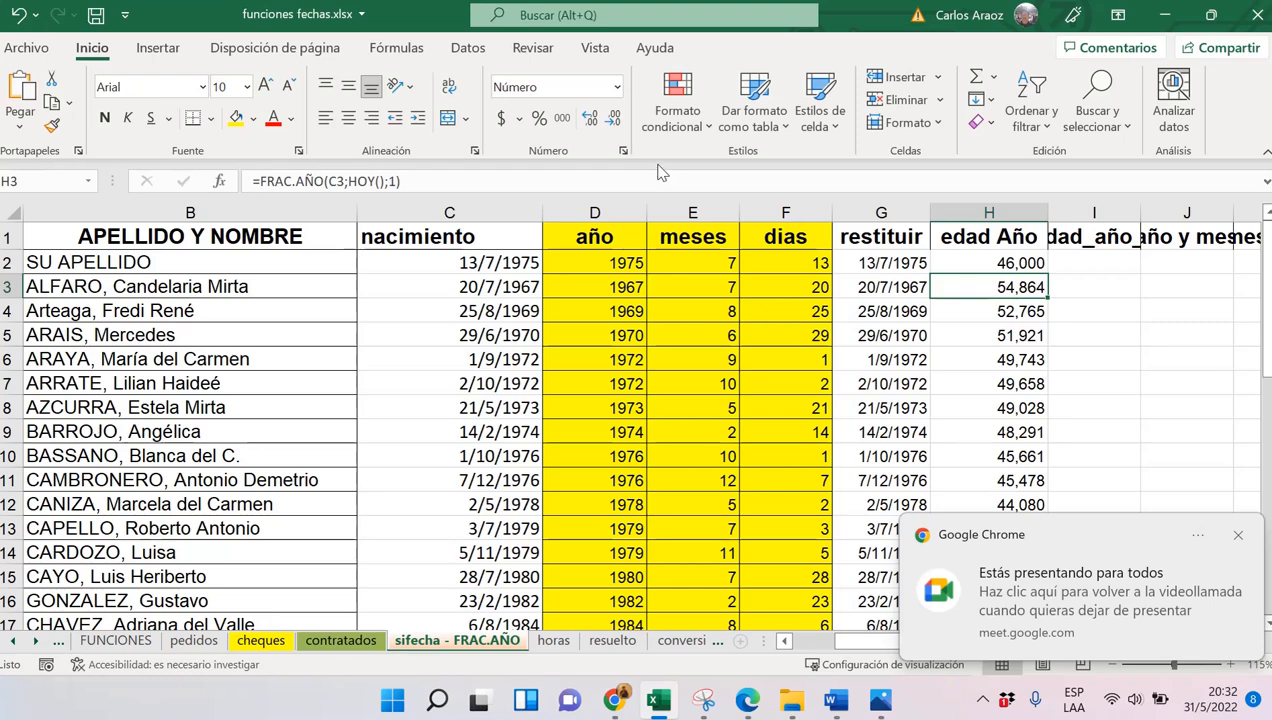
{"action": "left_click", "coordinate": [1010, 262]}
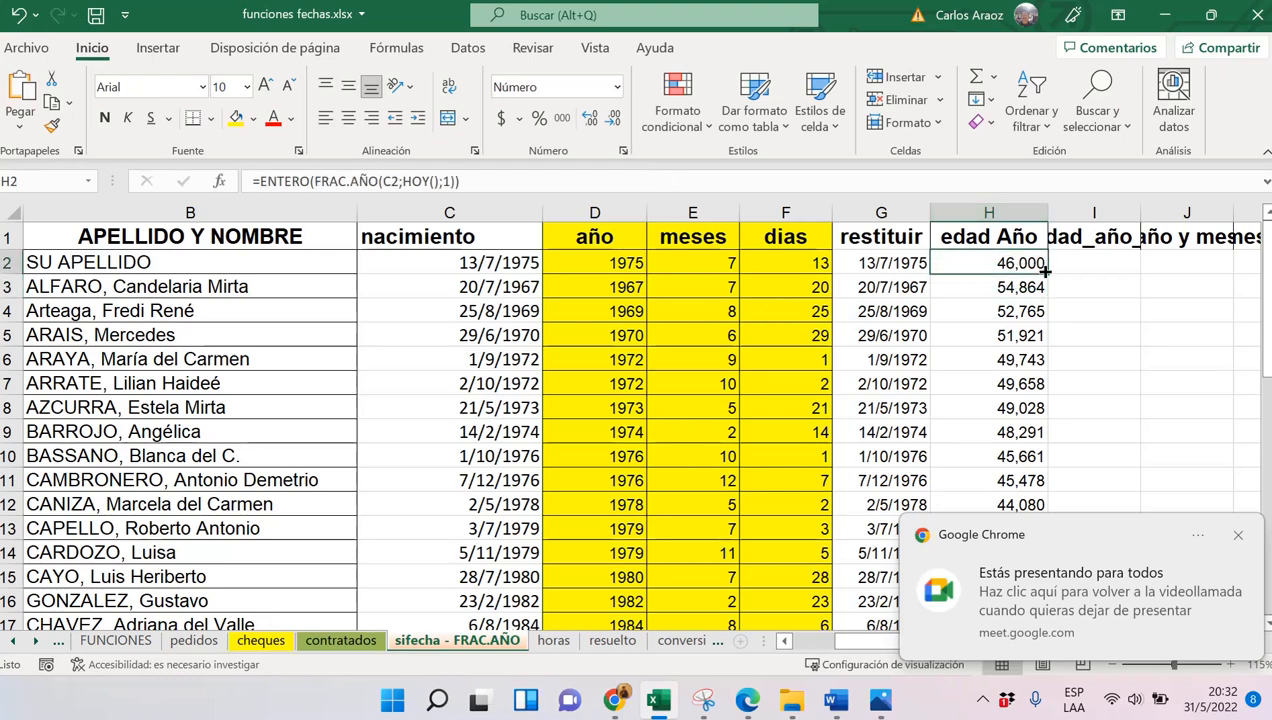
Fill the ENTERO age formula down to H40 so rows show 54,000, 52,000, and so on
{"action": "double_click", "coordinate": [1046, 273]}
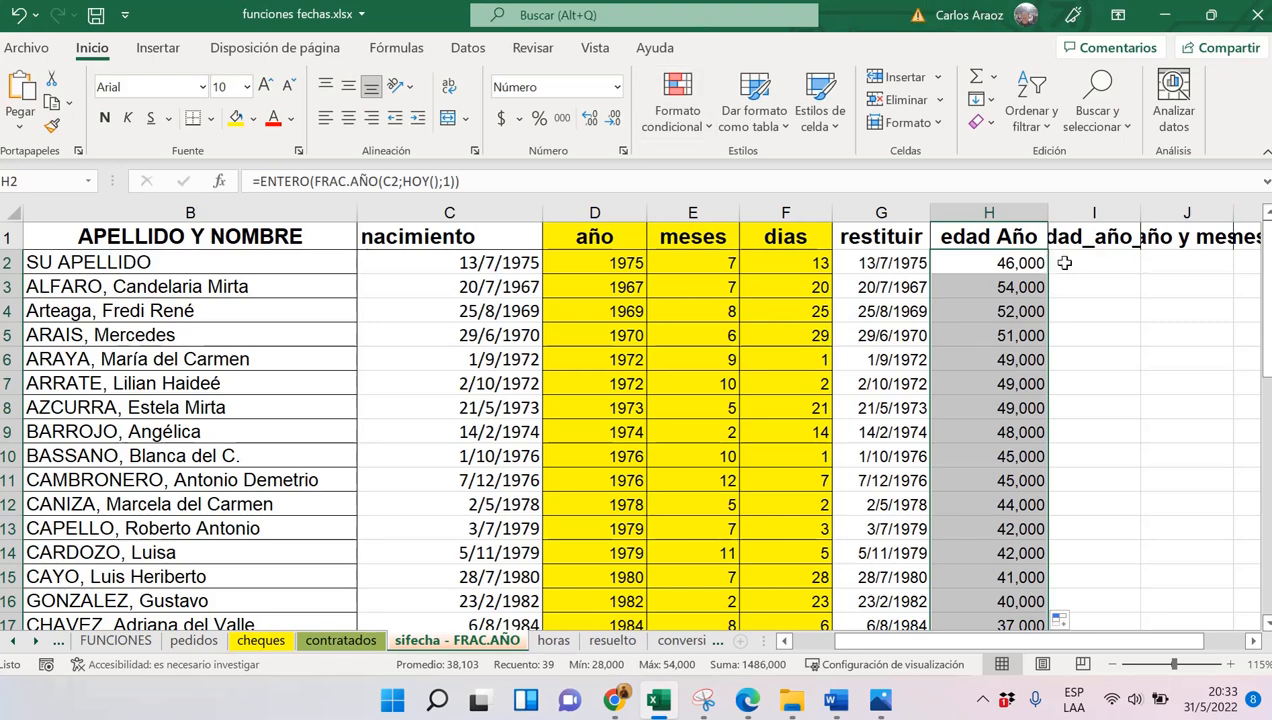
{"action": "left_click", "coordinate": [1065, 263]}
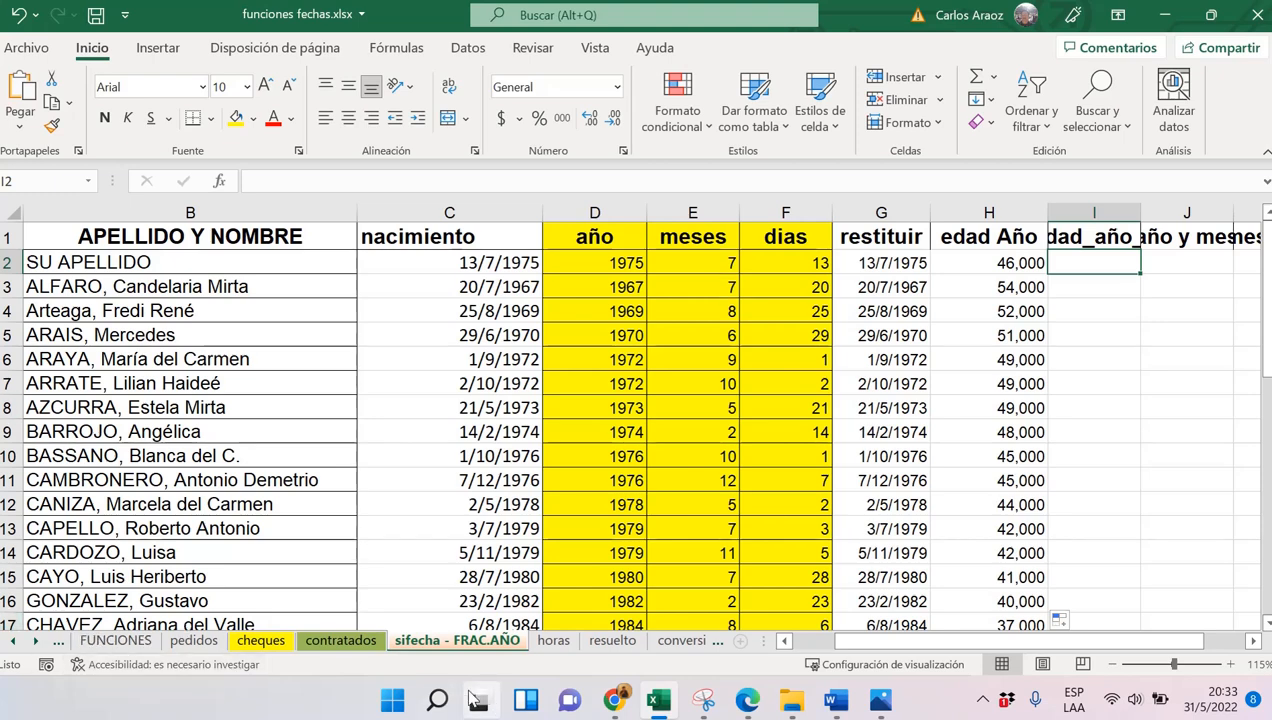
In a new Word document, type the sample formula =sifecha(c2;hoy;"y")
{"action": "left_click", "coordinate": [836, 702]}
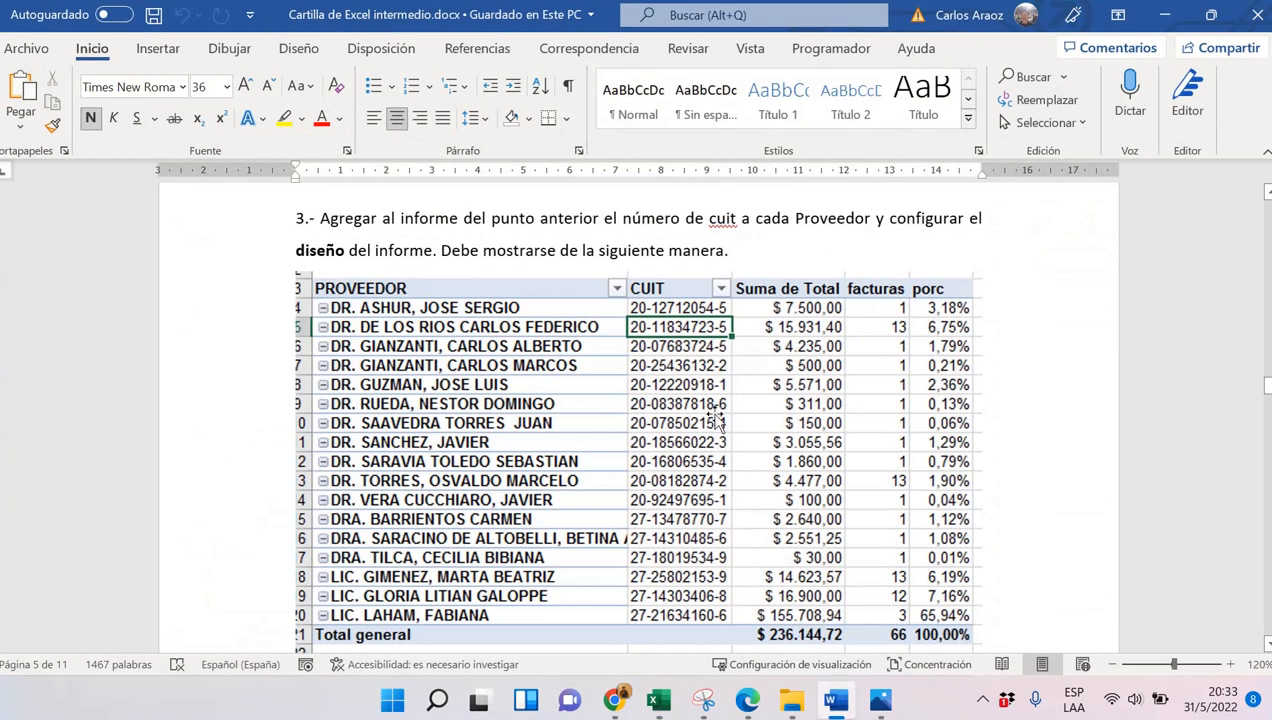
{"action": "key", "text": "ctrl+n"}
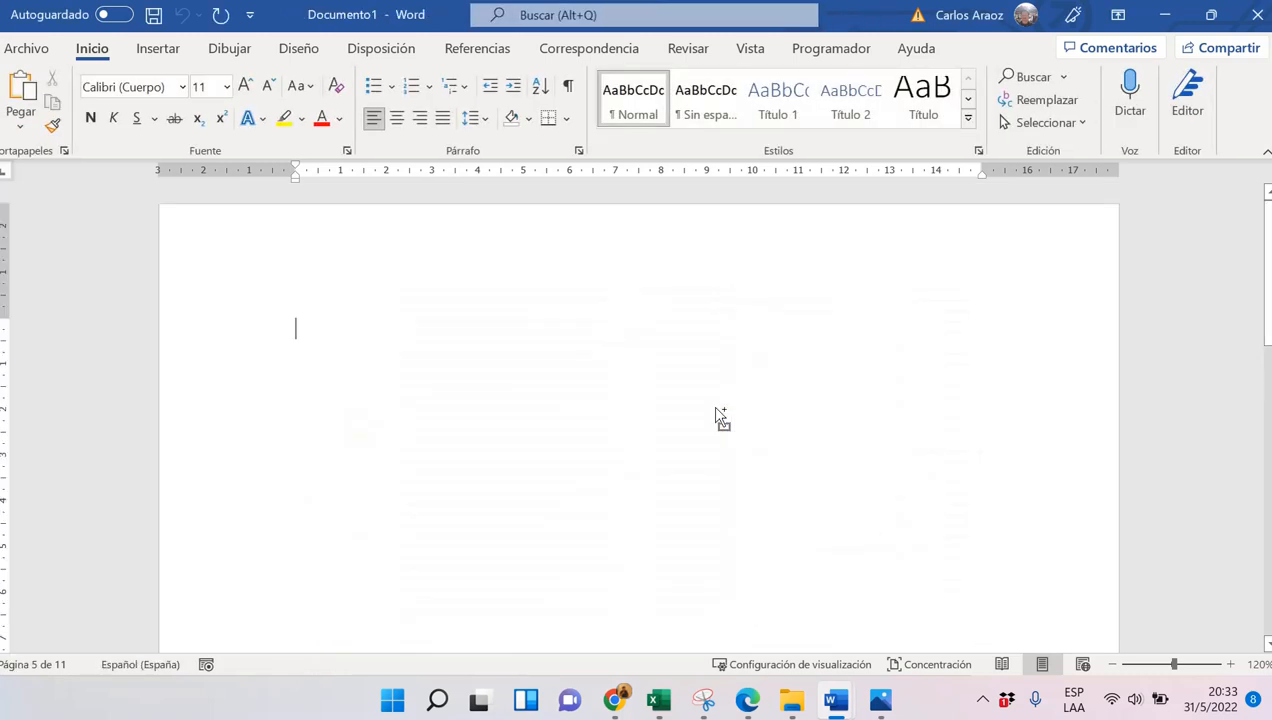
{"action": "type", "text": "=s"}
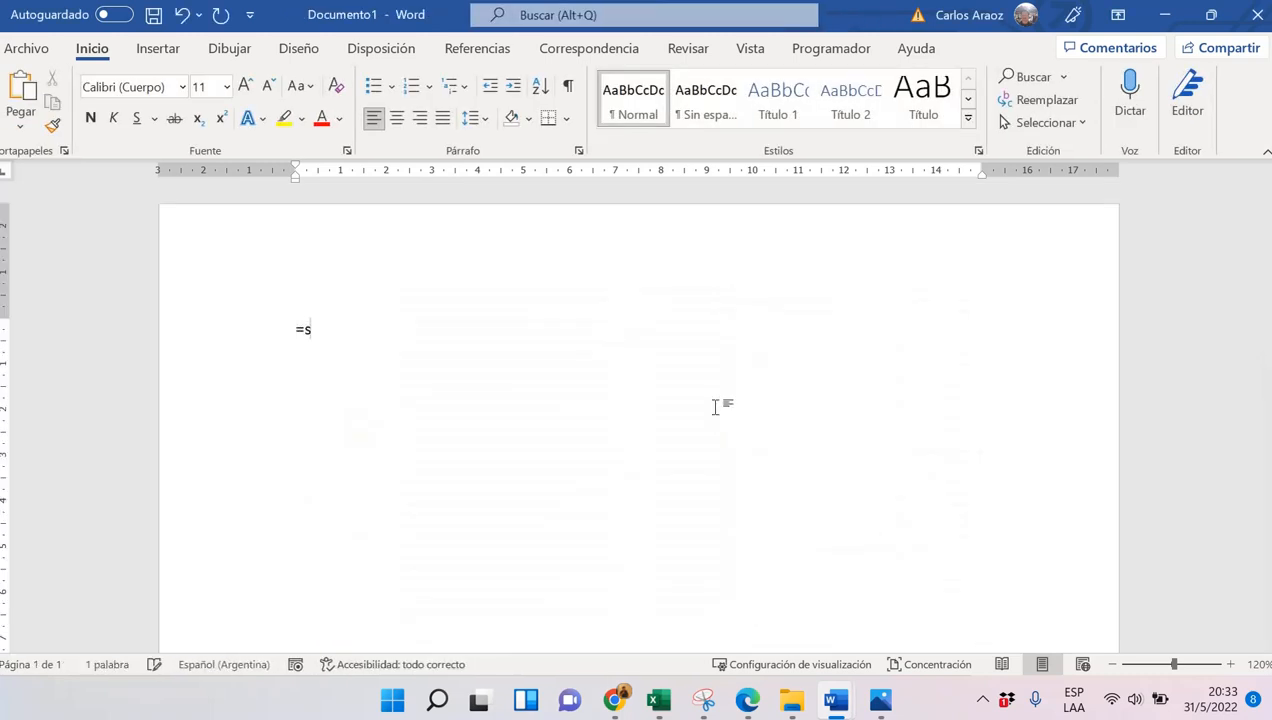
{"action": "type", "text": "ifecha(c2;hoy;"}
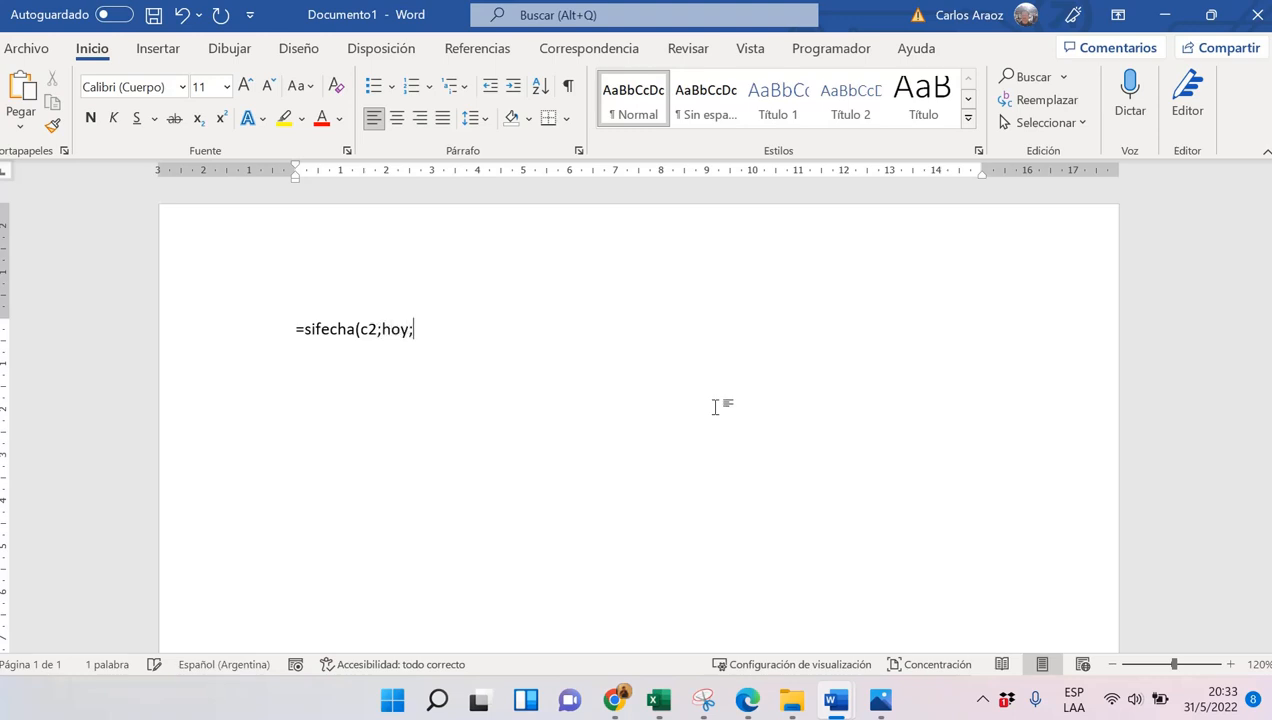
{"action": "type", "text": "\"y\")"}
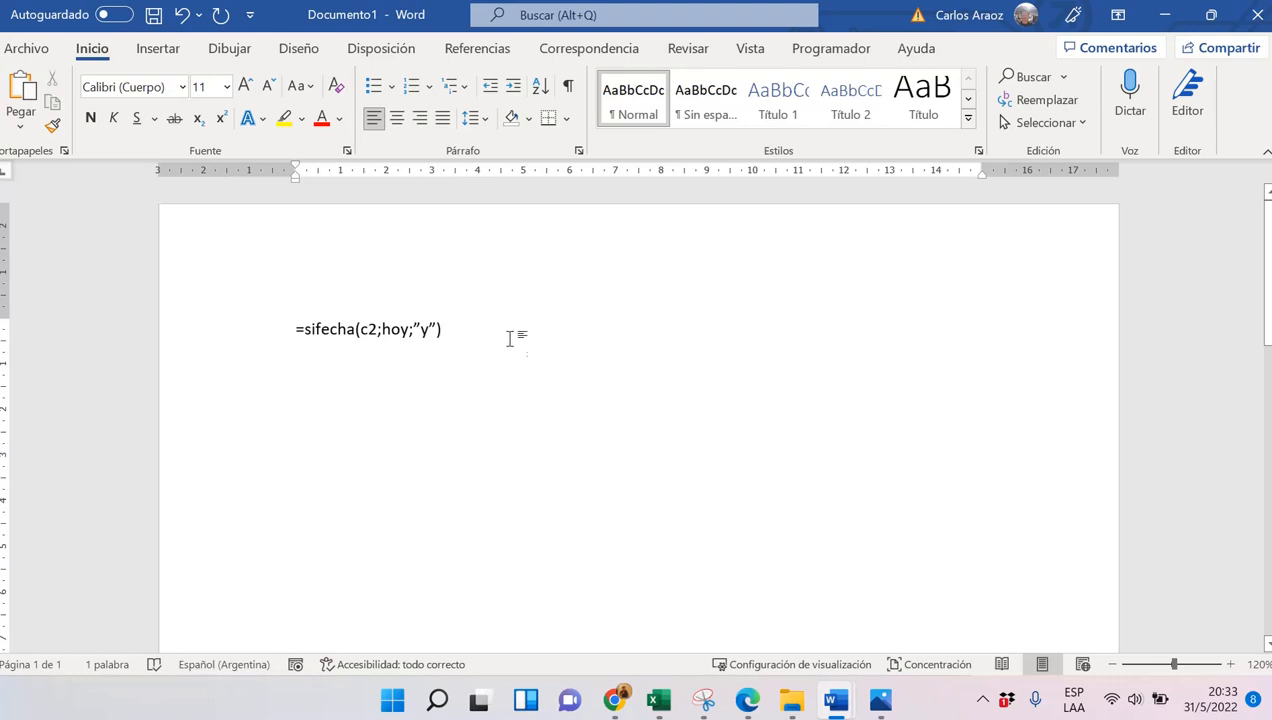
Correct it to =sifecha(c2;hoy();"y") and select the line for copying
{"action": "left_click_drag", "start_coordinate": [497, 327], "coordinate": [207, 337]}
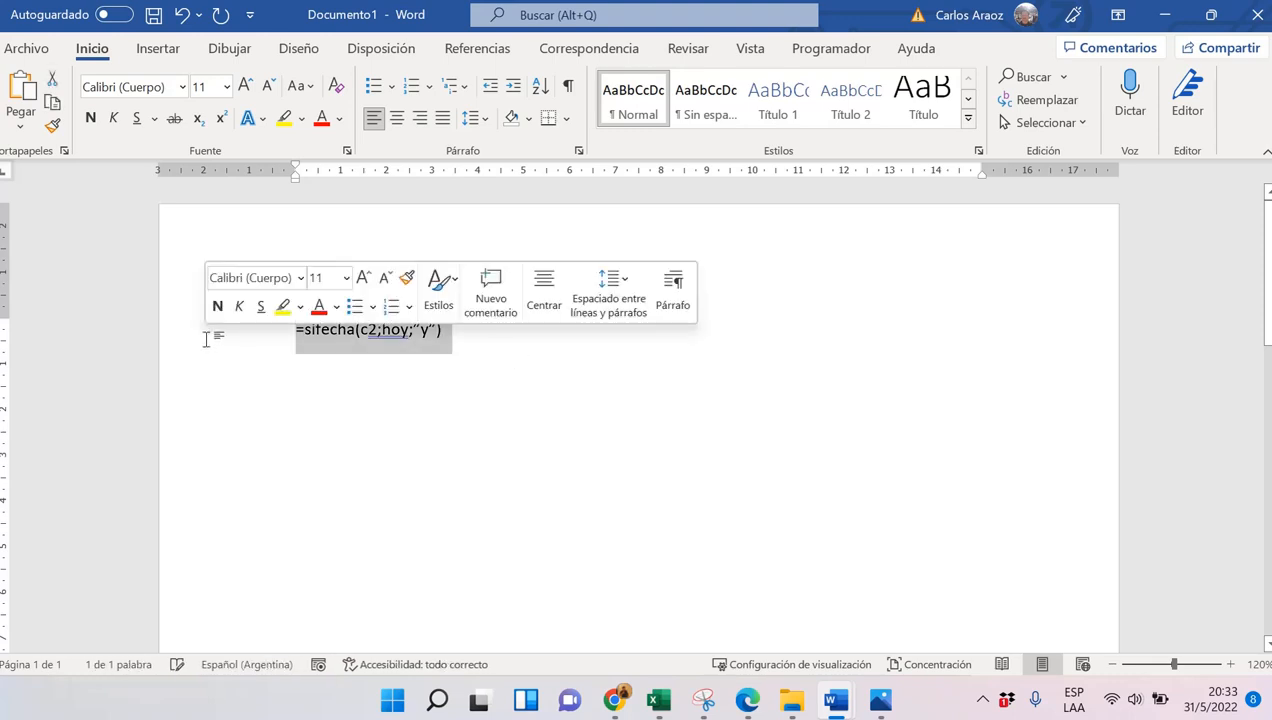
{"action": "scroll", "coordinate": [612, 398], "scroll_direction": "up", "scroll_amount": 1}
{"action": "scroll", "coordinate": [612, 398], "scroll_direction": "up", "scroll_amount": 20}
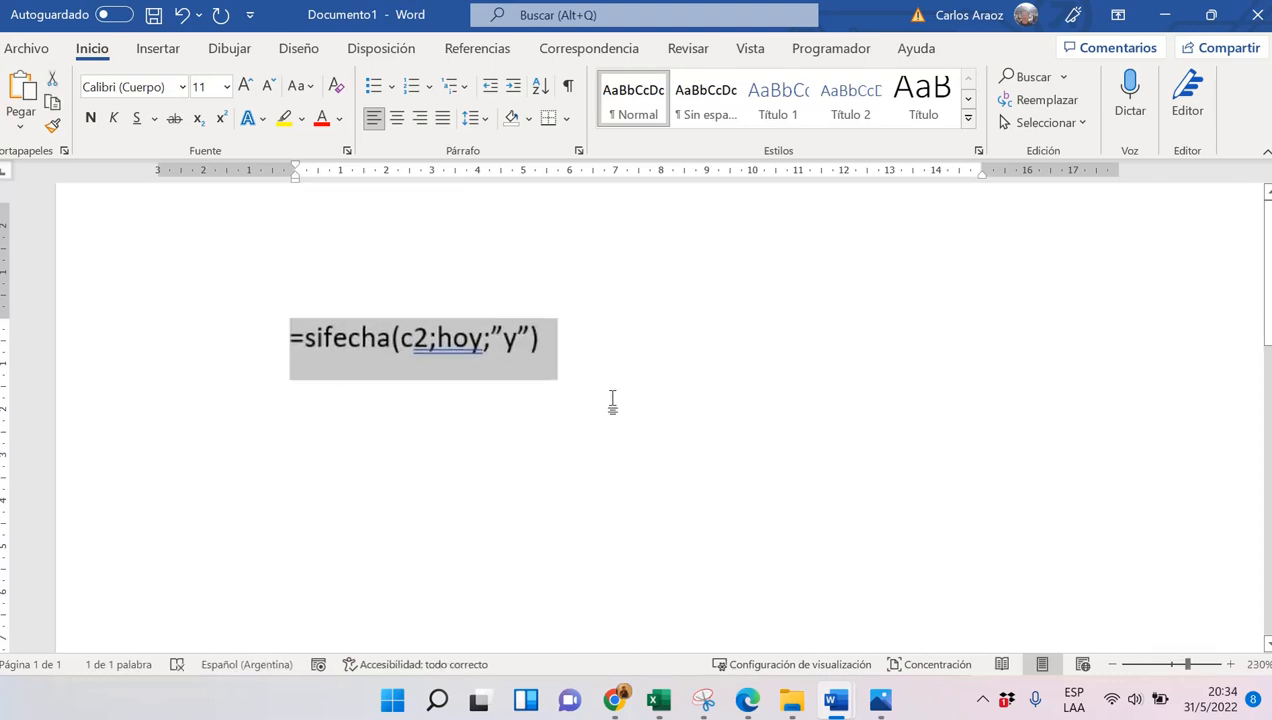
{"action": "scroll", "coordinate": [612, 398], "scroll_direction": "up", "scroll_amount": 6}
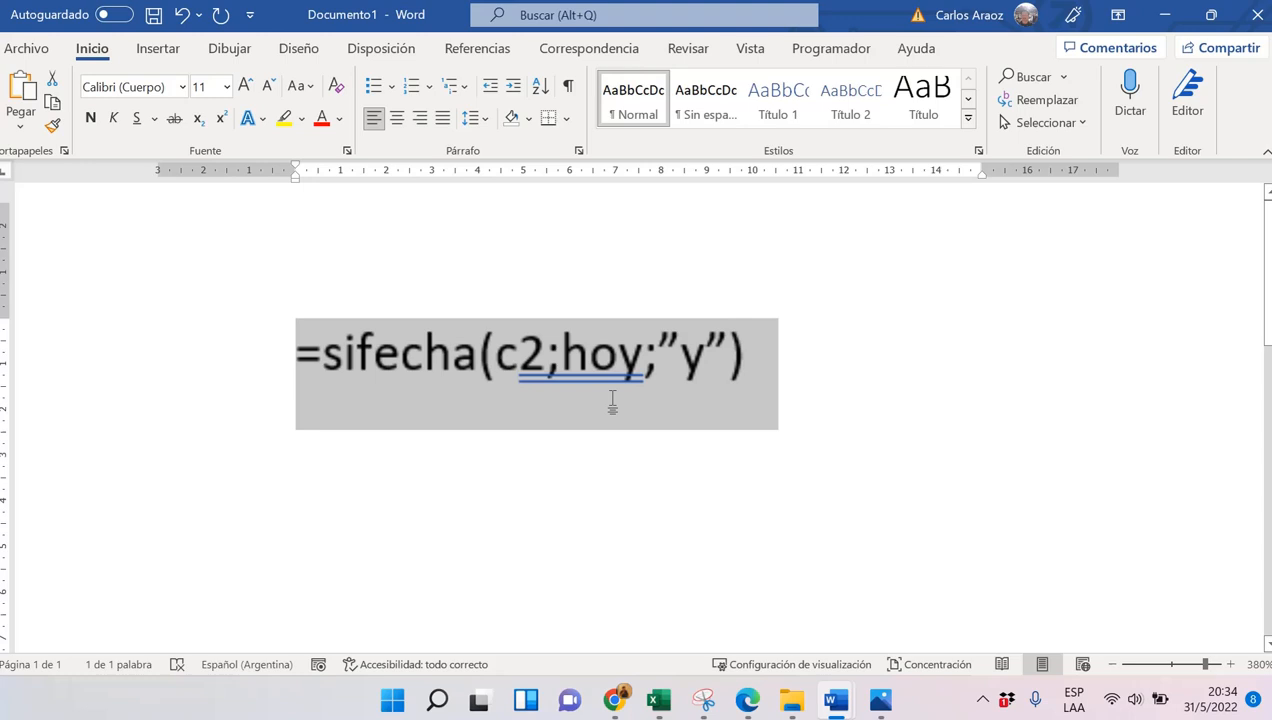
{"action": "left_click", "coordinate": [692, 358]}
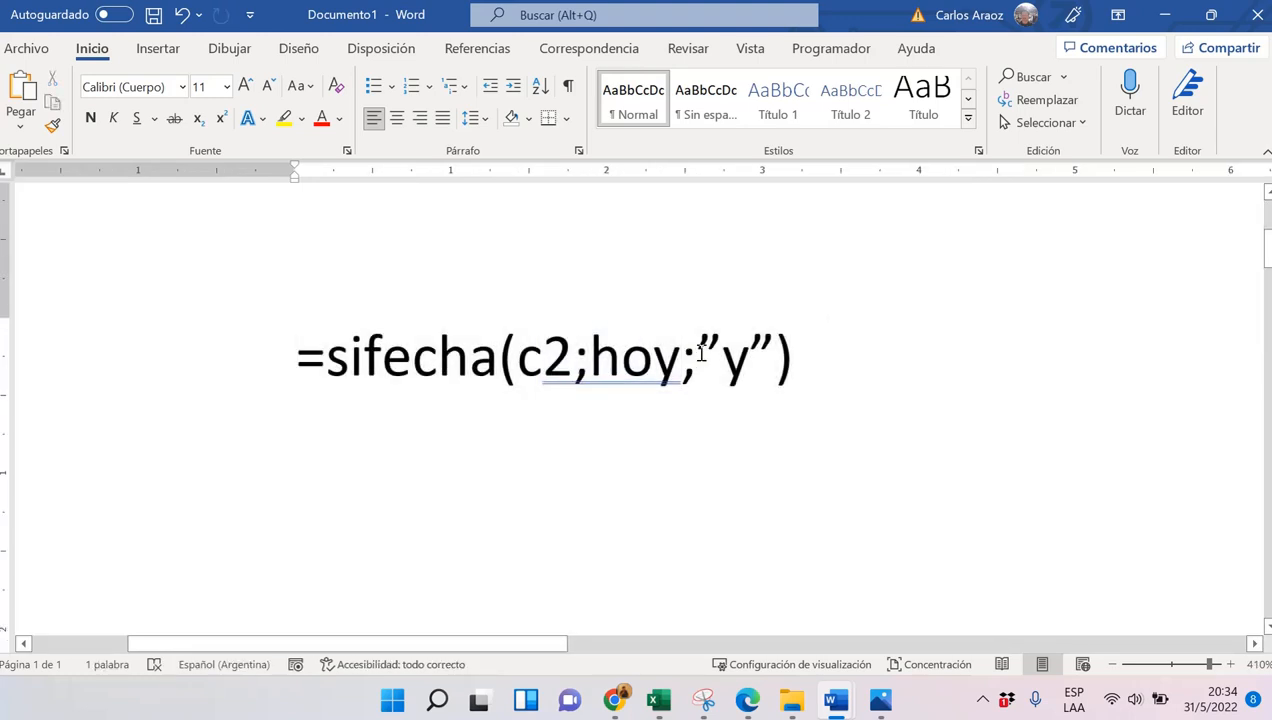
{"action": "type", "text": "()"}
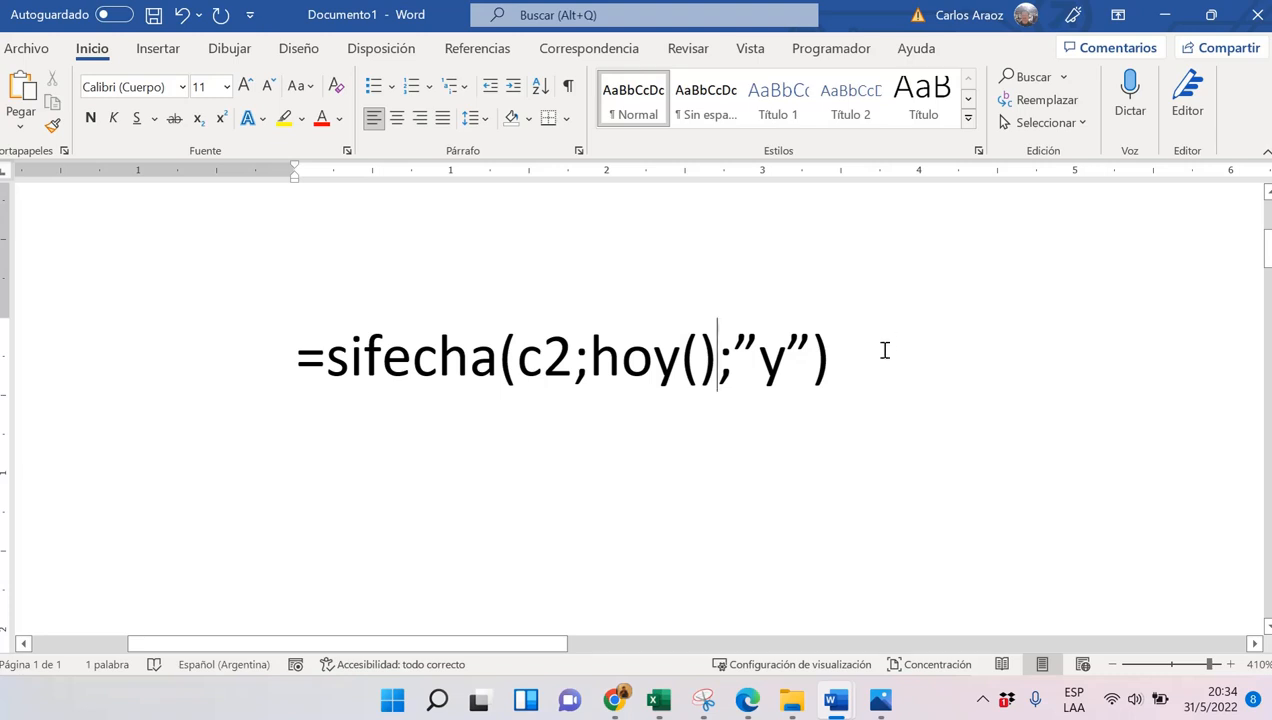
{"action": "left_click_drag", "start_coordinate": [878, 352], "coordinate": [238, 342]}
{"action": "key", "text": "ctrl+c"}
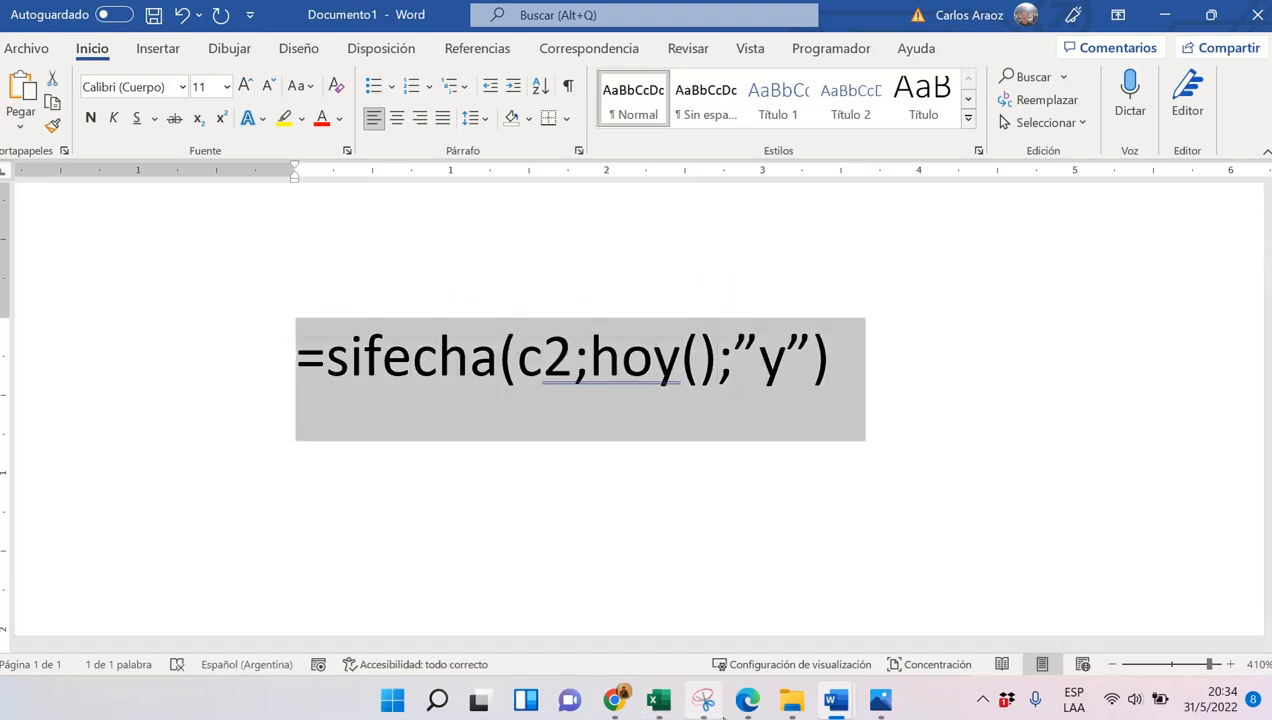
{"action": "left_click", "coordinate": [657, 699]}
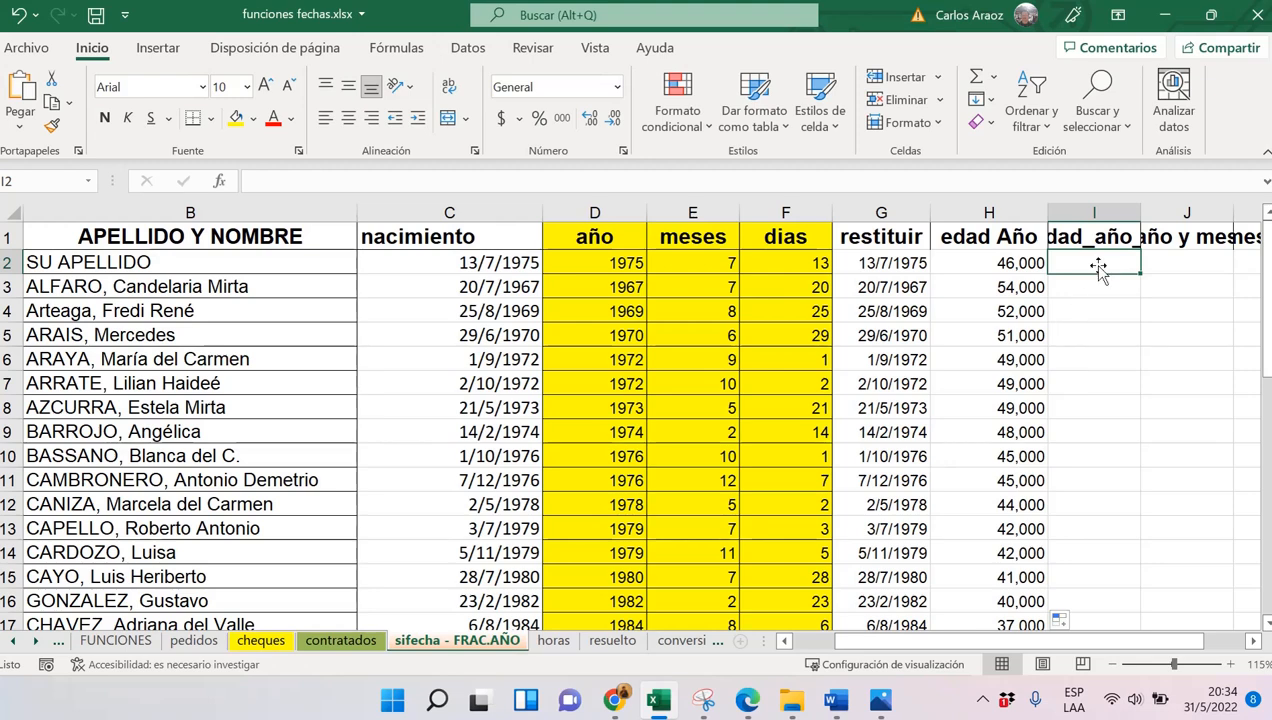
Paste and commit =SIFECHA(C2;HOY();"y") in I2, giving an age of 46
{"action": "left_click", "coordinate": [617, 182]}
{"action": "key", "text": "ctrl+v"}
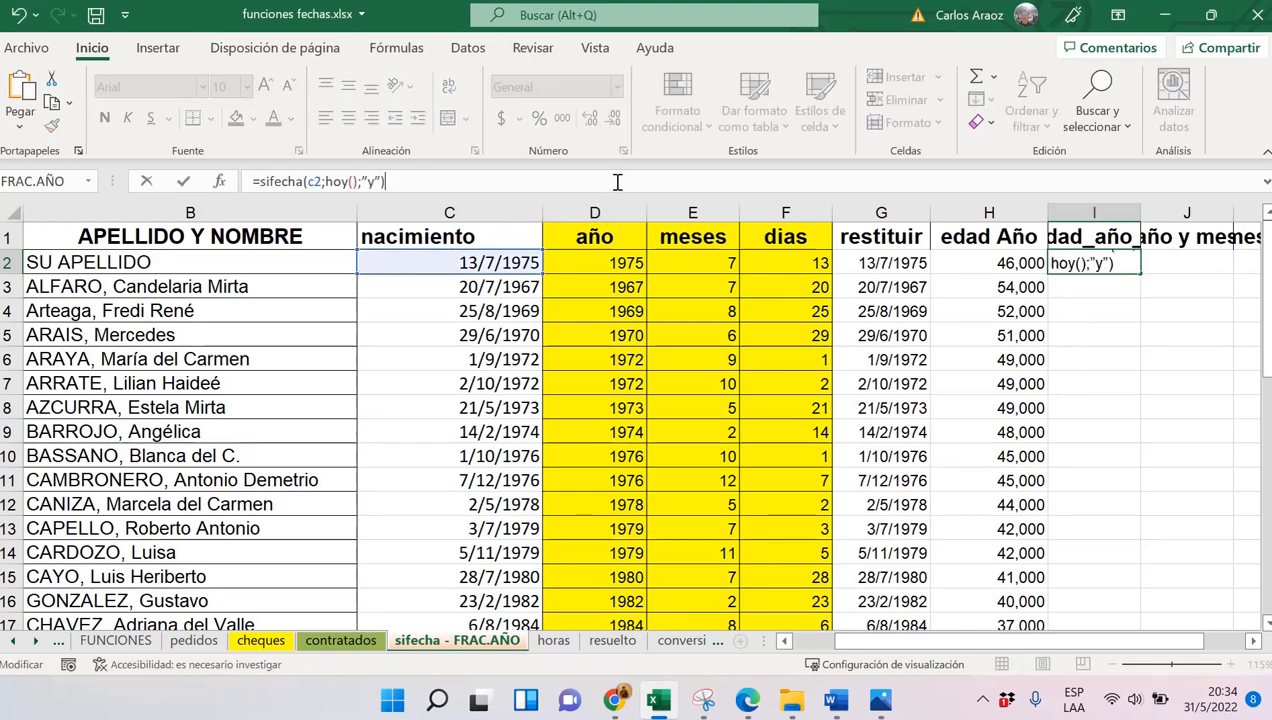
{"action": "key", "text": "Left"}
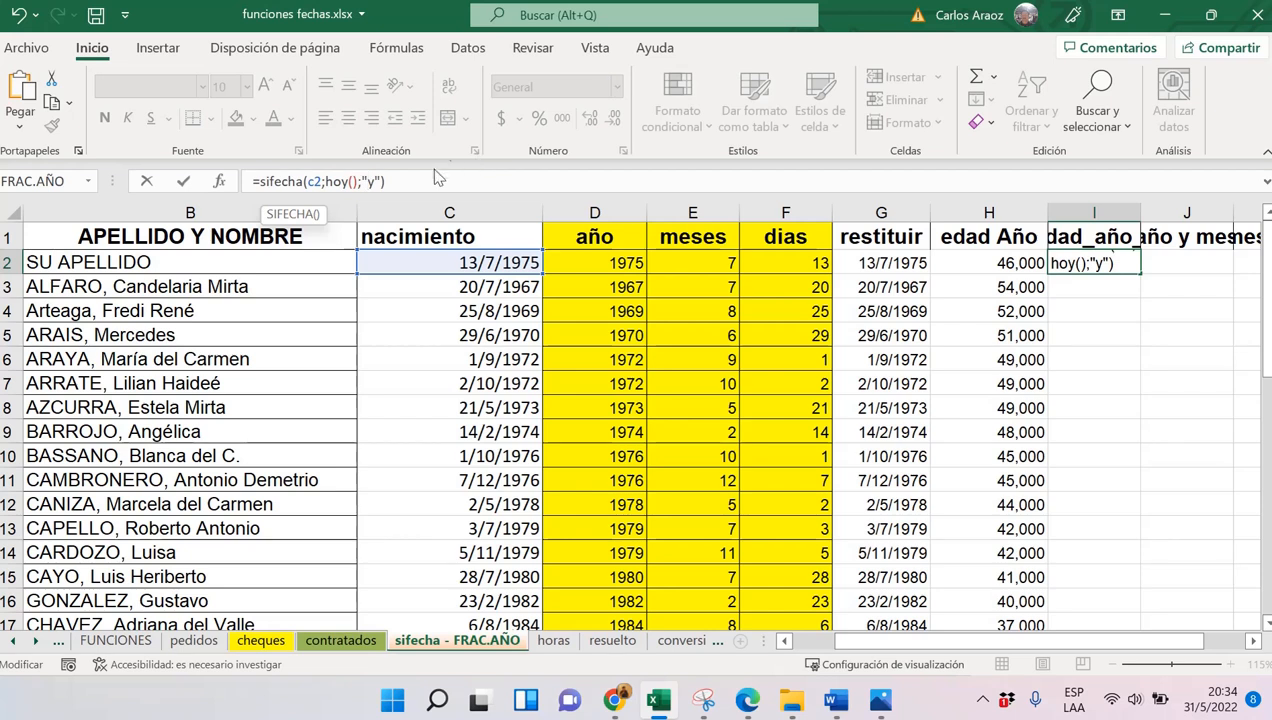
{"action": "left_click_drag", "start_coordinate": [420, 187], "coordinate": [219, 193]}
{"action": "key", "text": "ctrl+c"}
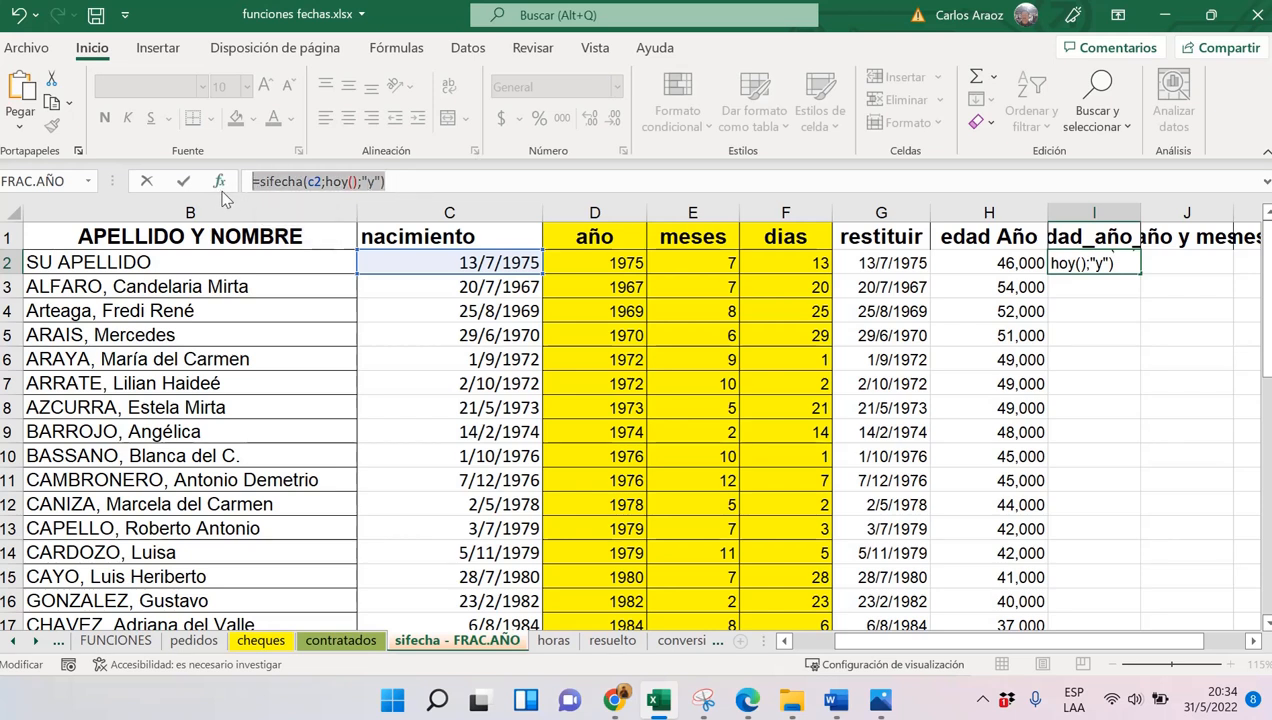
{"action": "key", "text": "alt+Tab"}
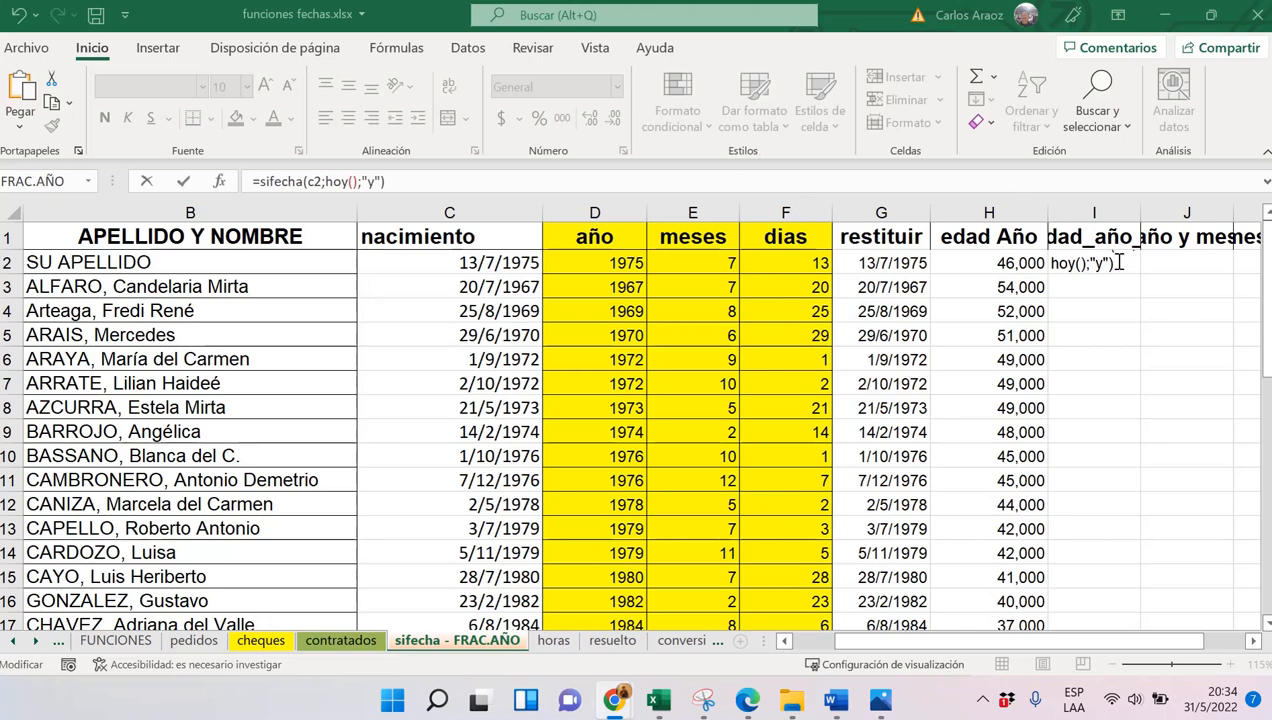
{"action": "key", "text": "Return"}
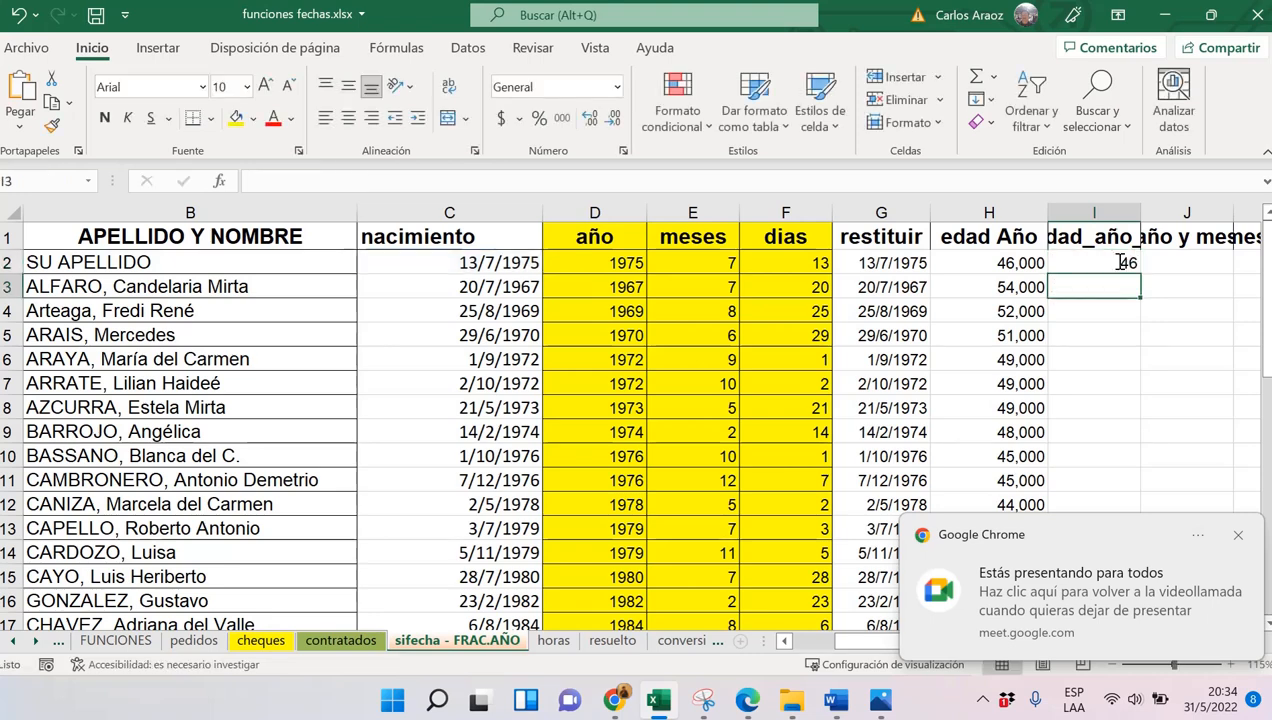
Fill the SIFECHA age formula down column I, showing ages like 54 and 52
{"action": "left_click", "coordinate": [1052, 262]}
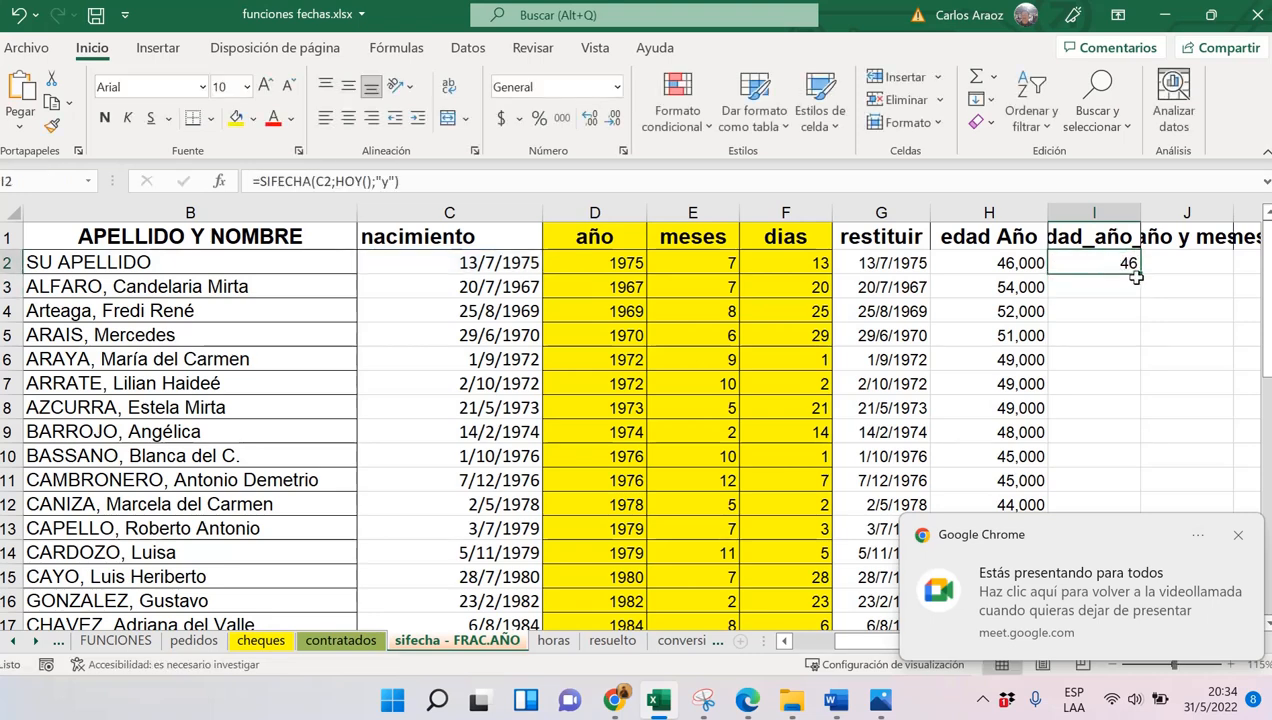
{"action": "double_click", "coordinate": [1141, 270]}
{"action": "left_click", "coordinate": [1127, 256]}
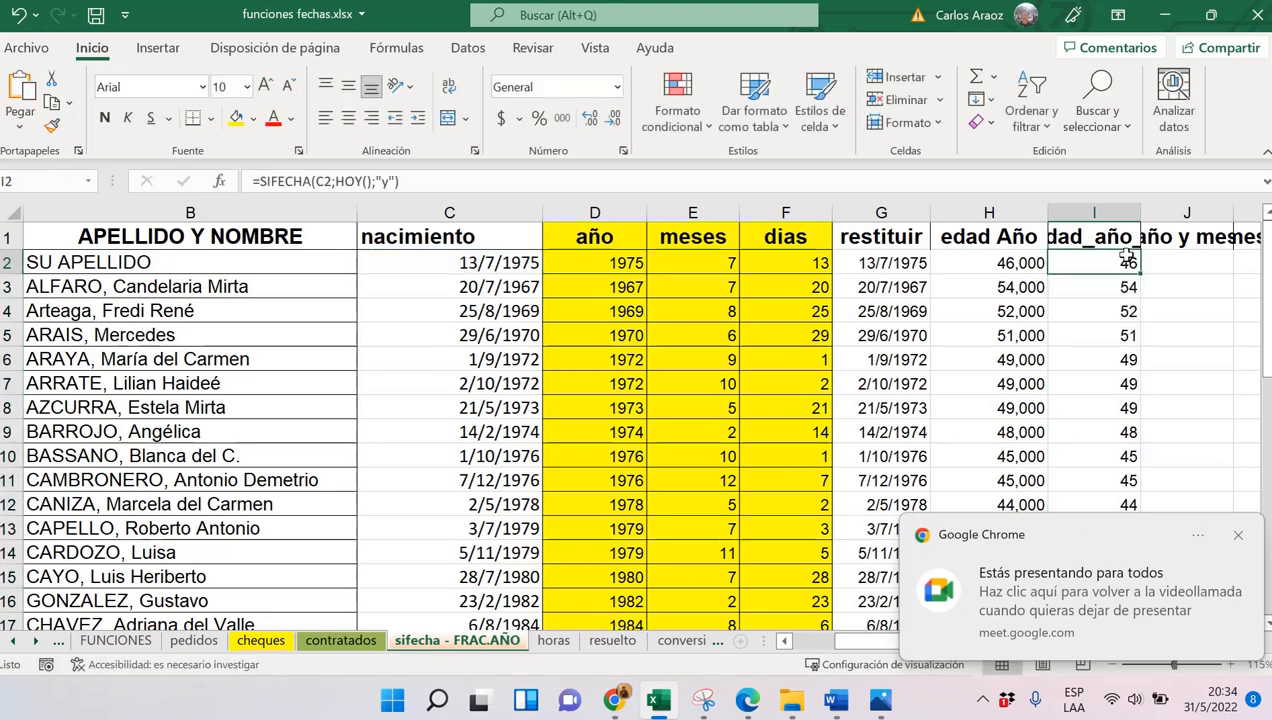
Browse the Fecha y hora function list on the Fórmulas ribbon
{"action": "left_click", "coordinate": [396, 47]}
{"action": "left_click", "coordinate": [222, 128]}
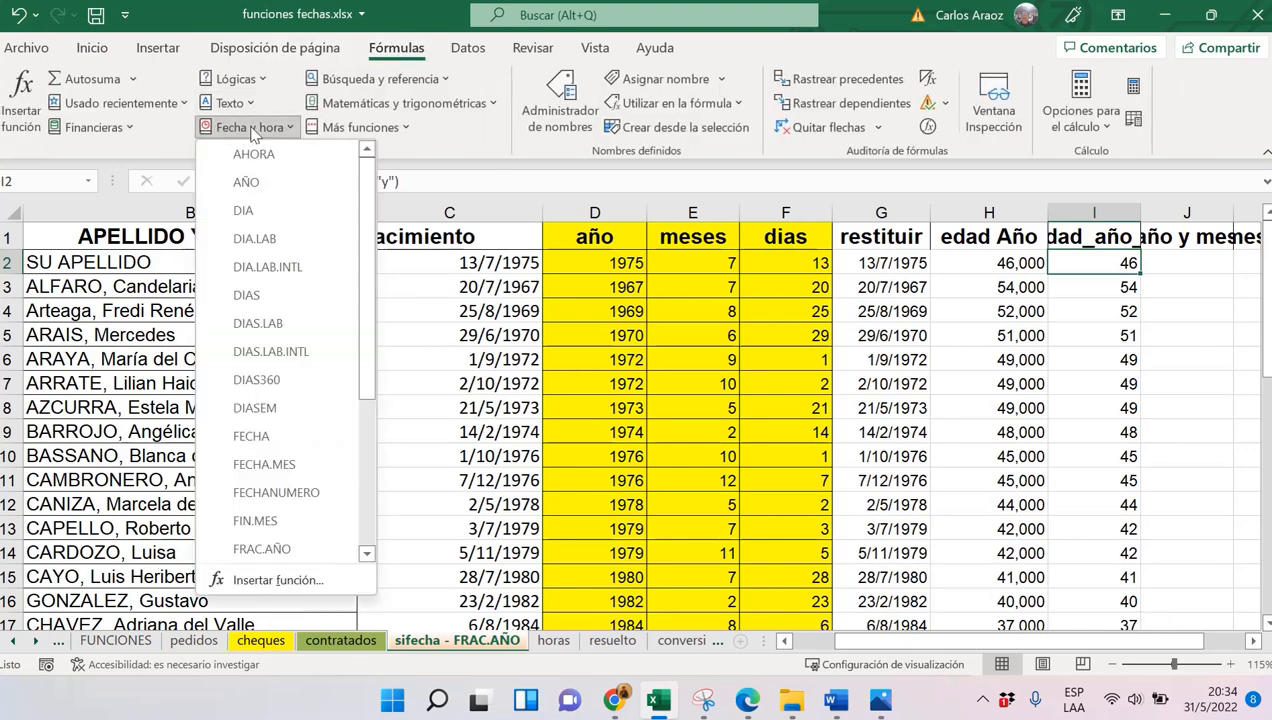
{"action": "left_click", "coordinate": [1112, 258]}
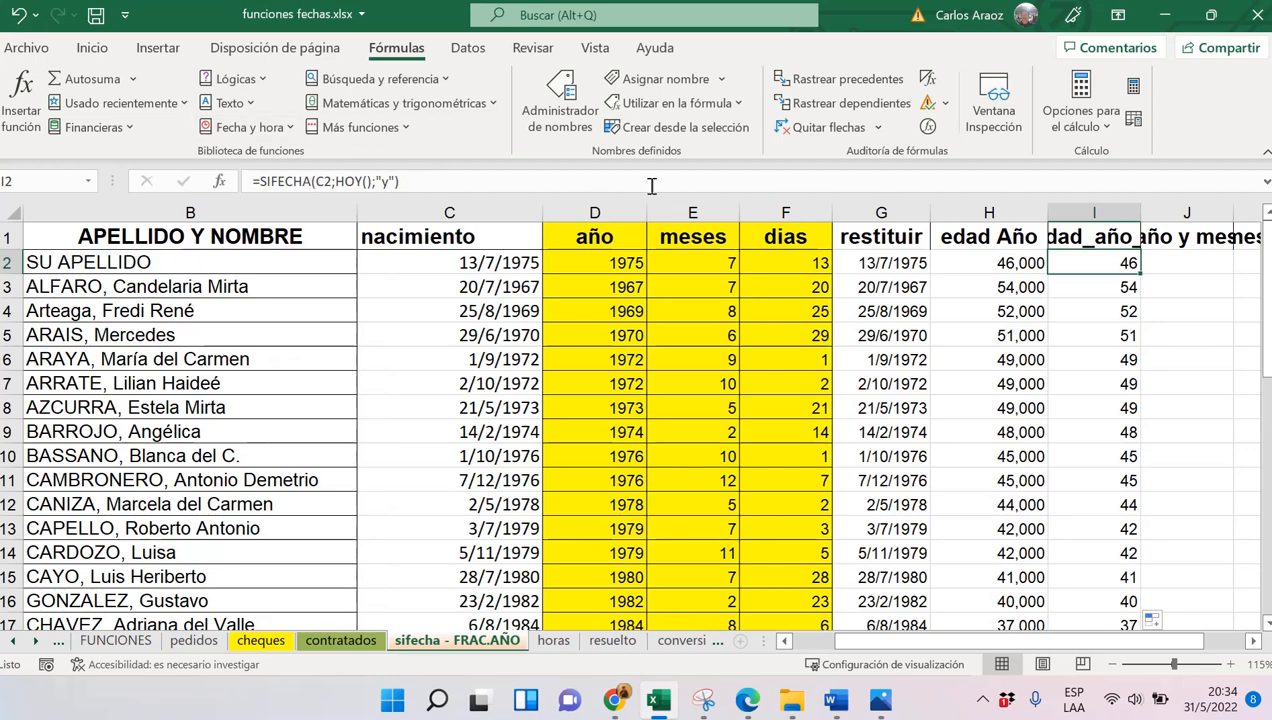
{"action": "left_click", "coordinate": [222, 128]}
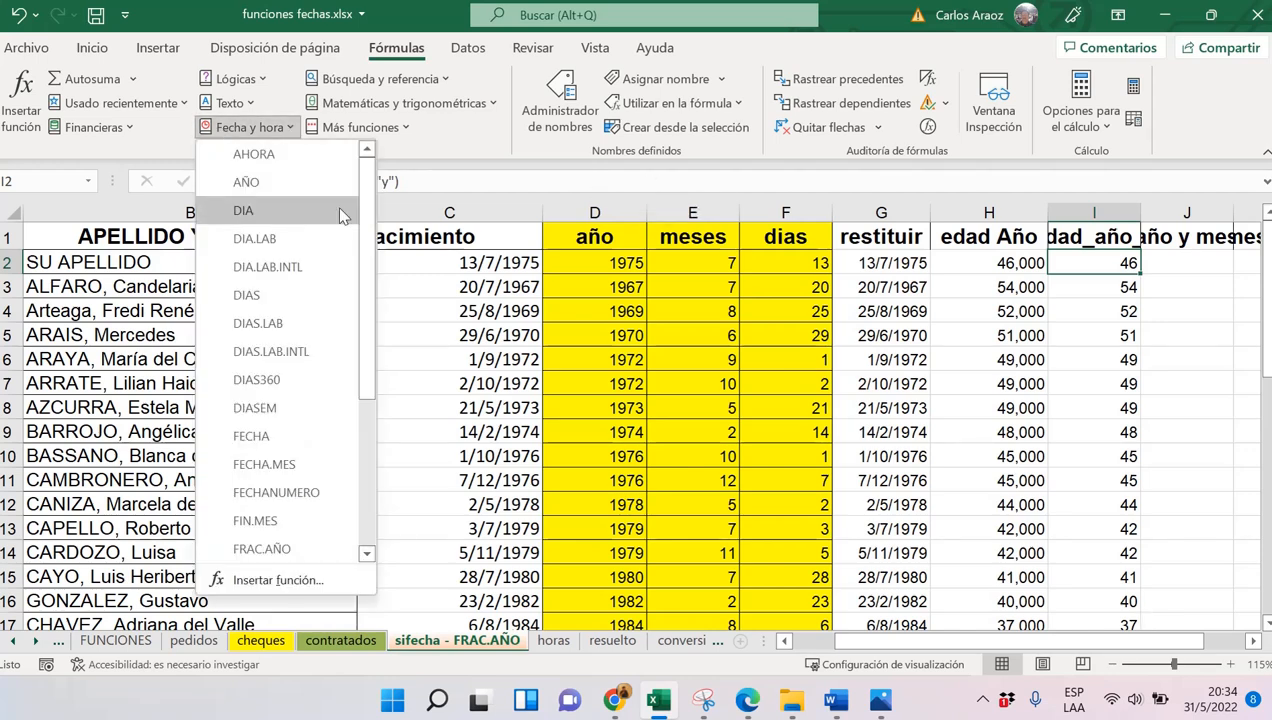
{"action": "left_click_drag", "start_coordinate": [367, 222], "coordinate": [378, 391]}
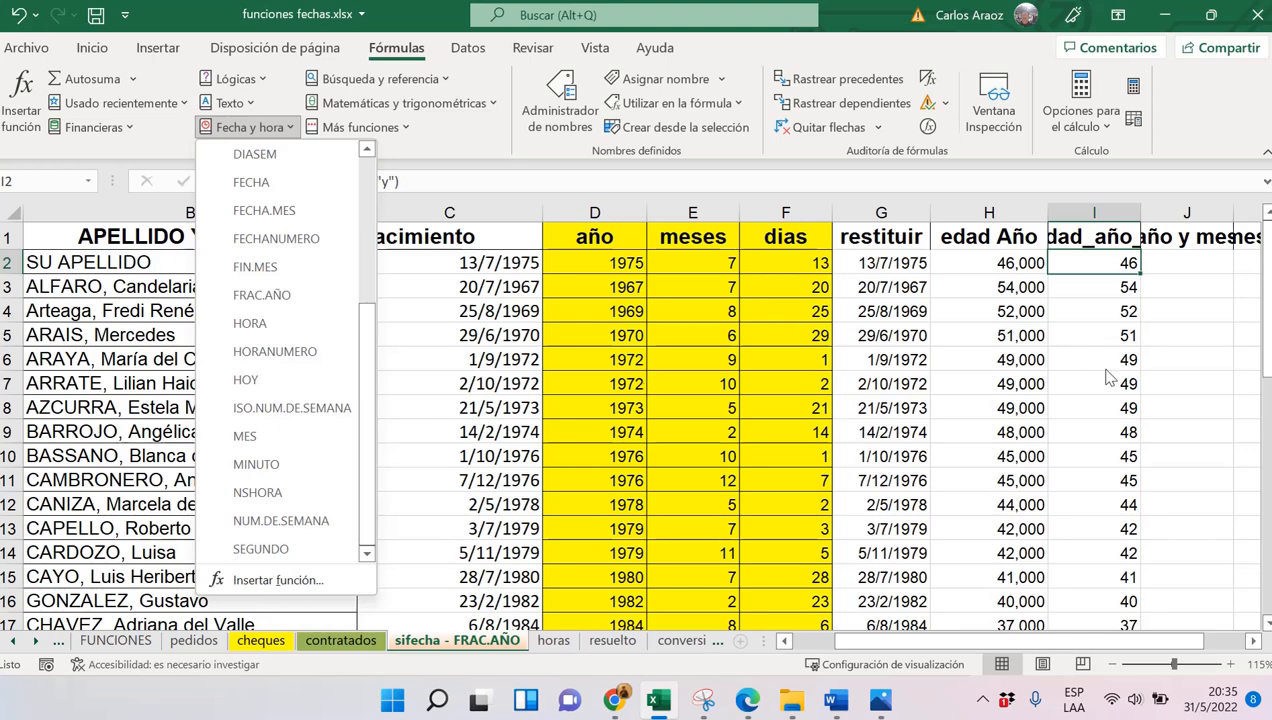
{"action": "left_click", "coordinate": [1115, 268]}
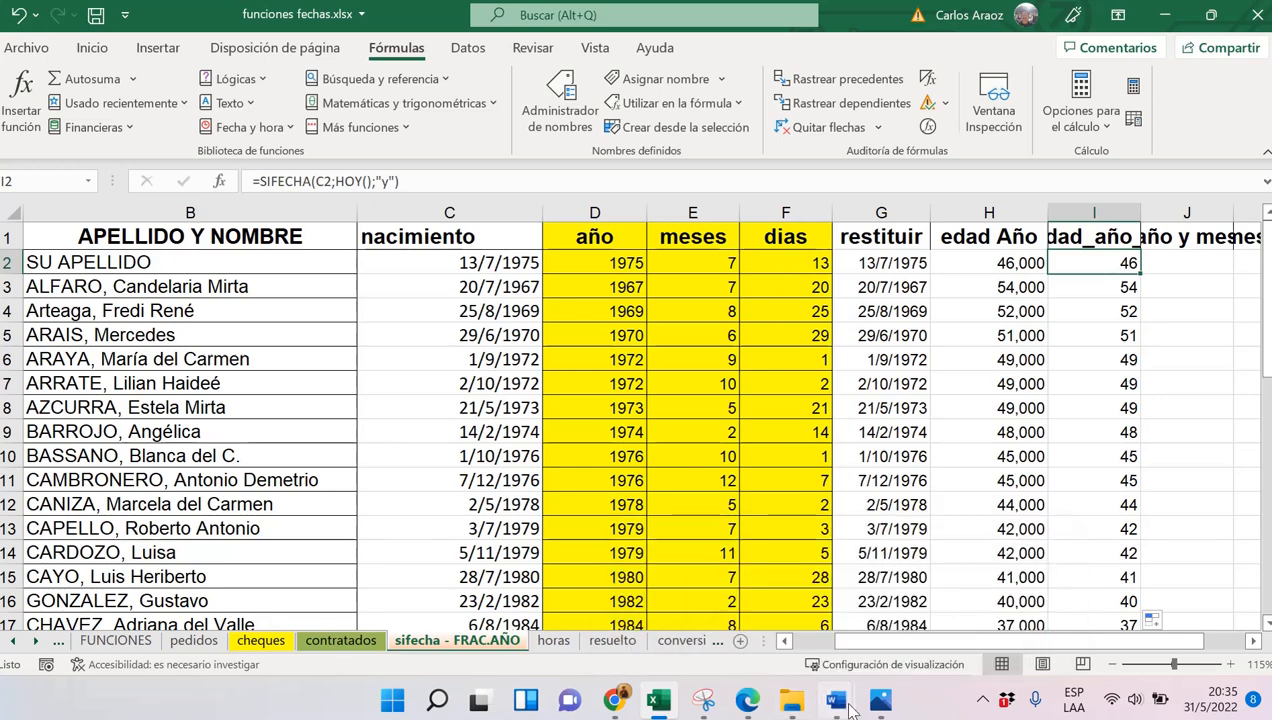
{"action": "mouse_move", "coordinate": [835, 702]}
{"action": "left_click", "coordinate": [930, 637]}
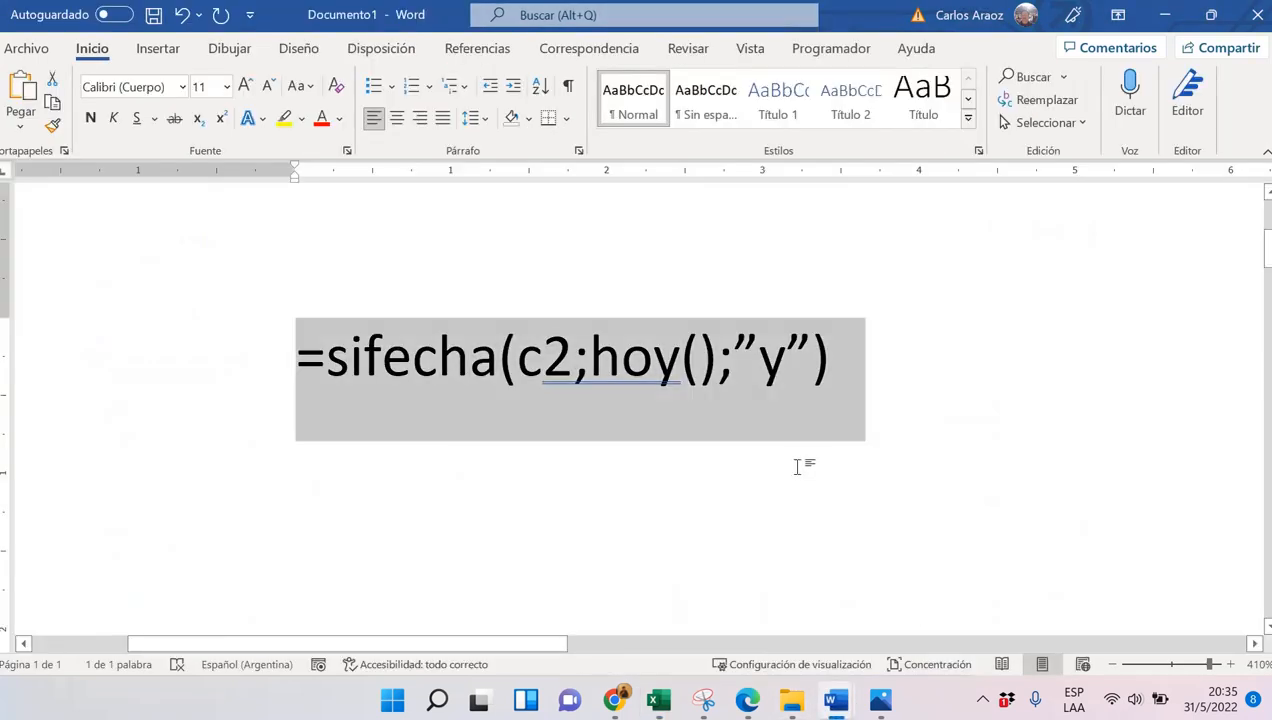
{"action": "scroll", "coordinate": [797, 467], "scroll_direction": "up", "scroll_amount": 5}
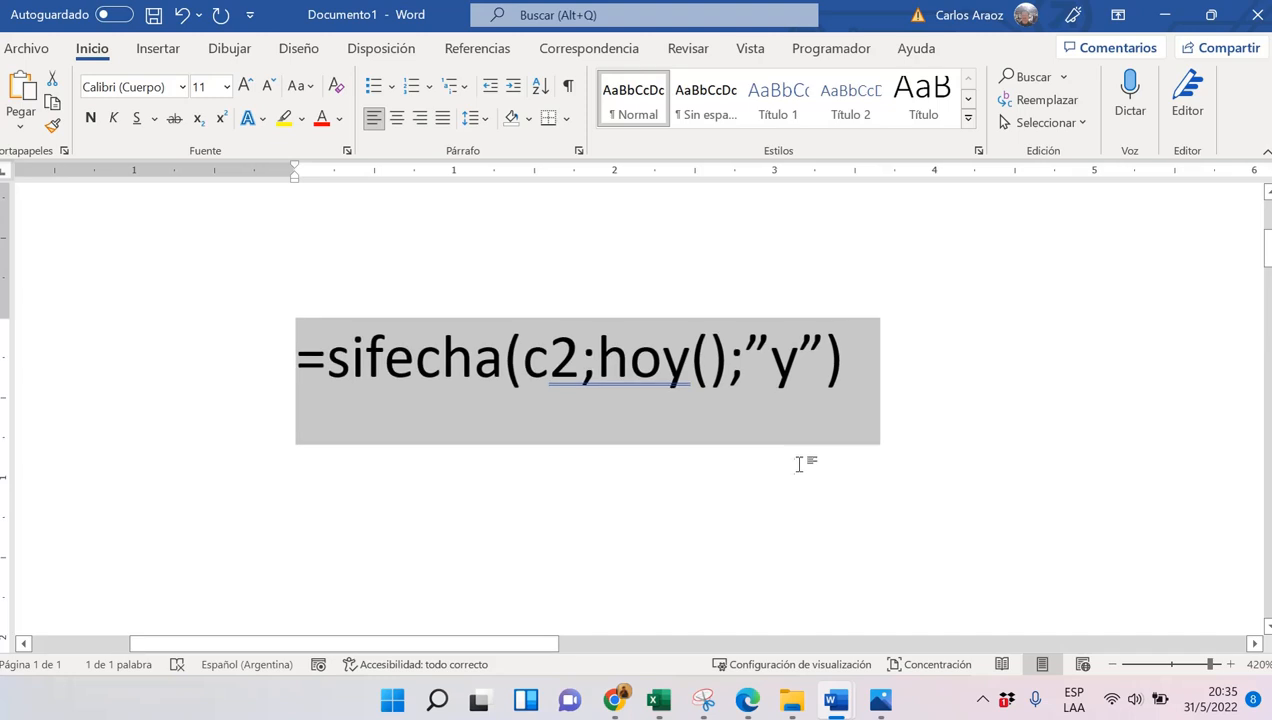
{"action": "scroll", "coordinate": [800, 460], "scroll_direction": "up", "scroll_amount": 4}
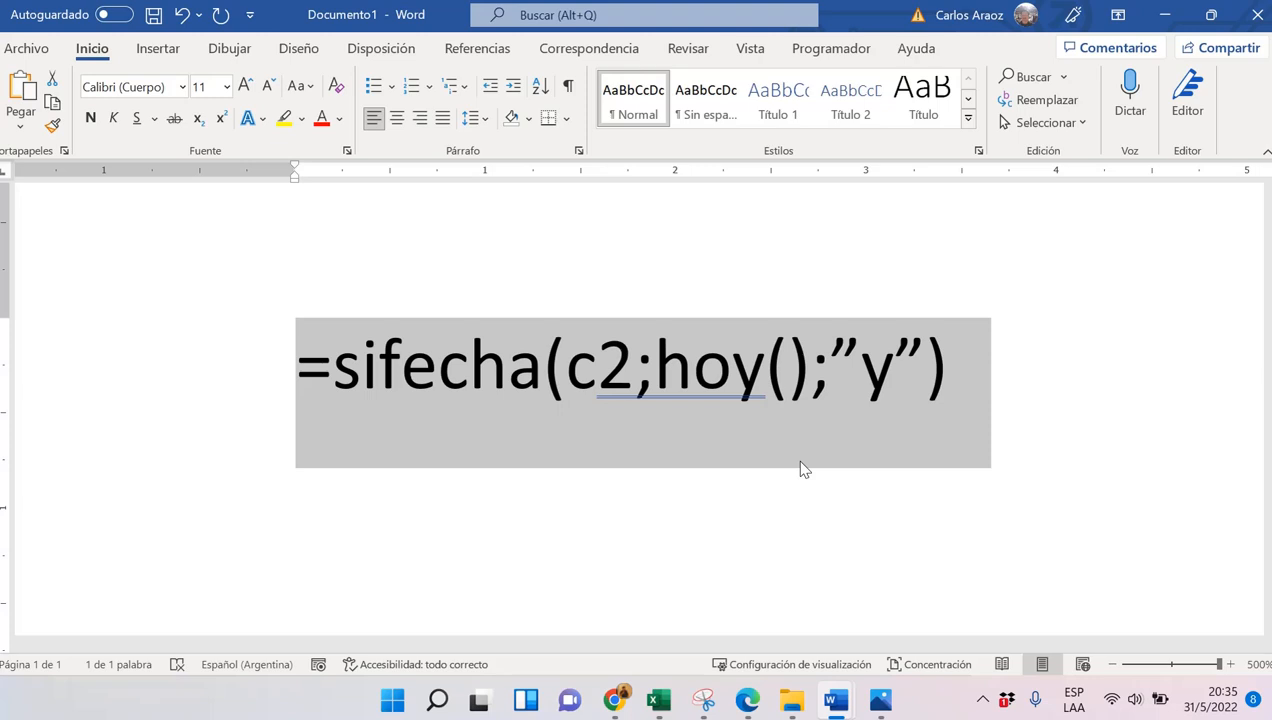
{"action": "left_click_drag", "start_coordinate": [770, 368], "coordinate": [598, 370]}
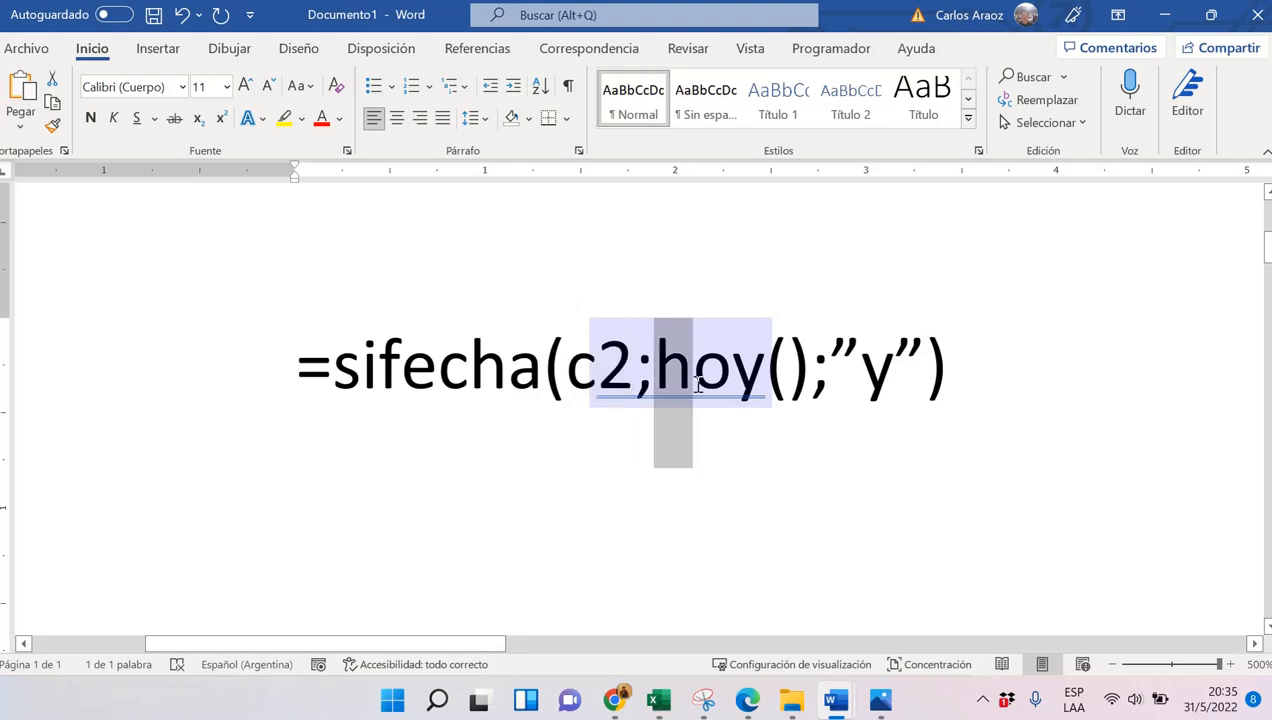
{"action": "left_click_drag", "start_coordinate": [698, 385], "coordinate": [825, 383]}
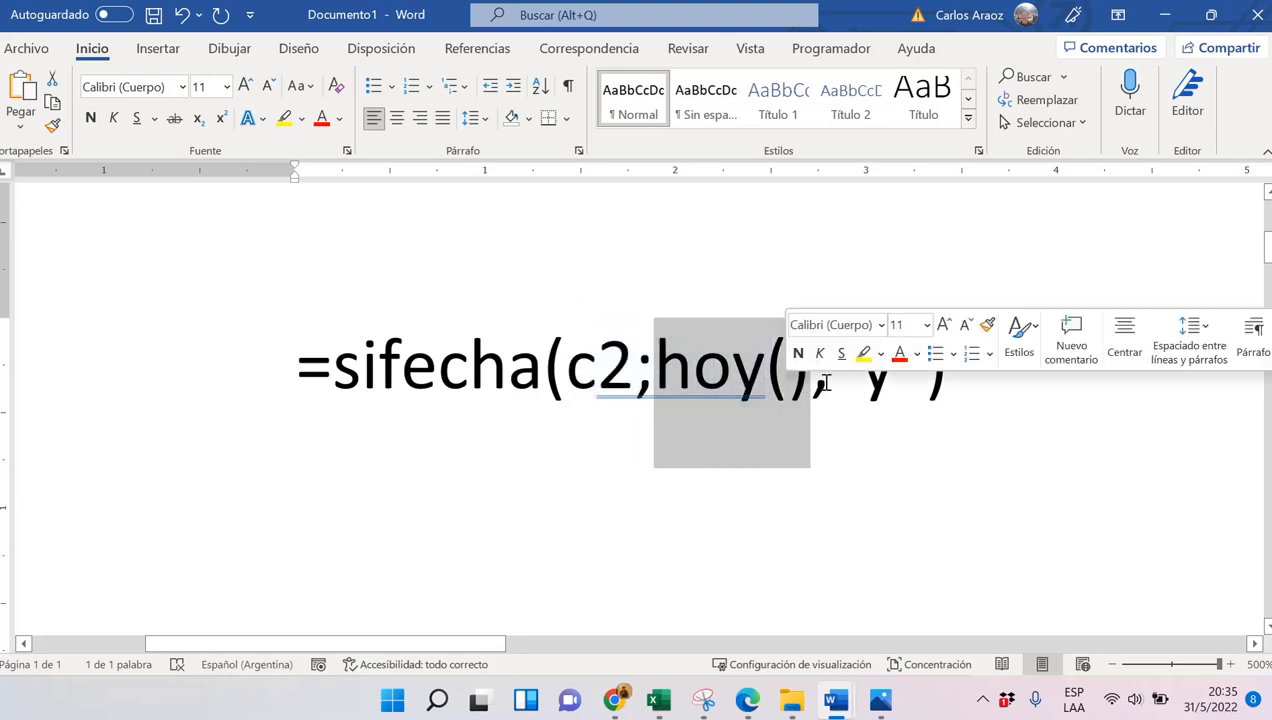
{"action": "left_click", "coordinate": [844, 385]}
{"action": "left_click_drag", "start_coordinate": [931, 370], "coordinate": [845, 365]}
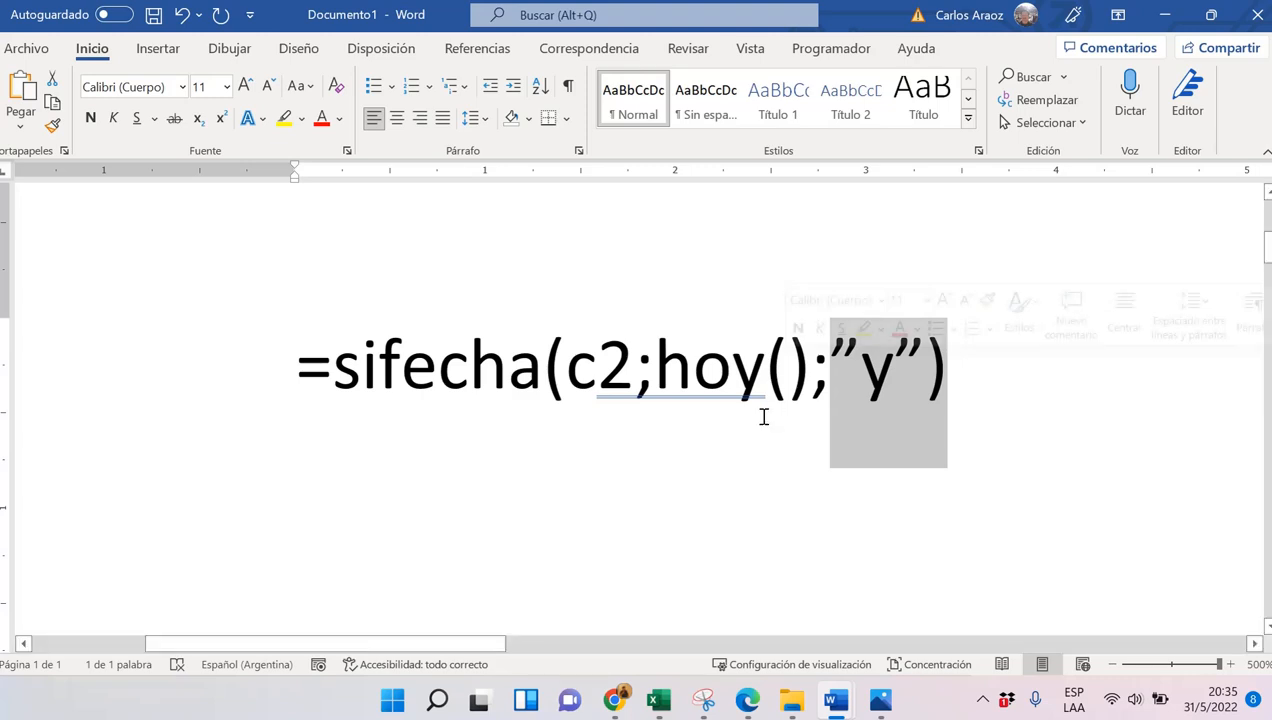
{"action": "left_click_drag", "start_coordinate": [770, 395], "coordinate": [608, 388]}
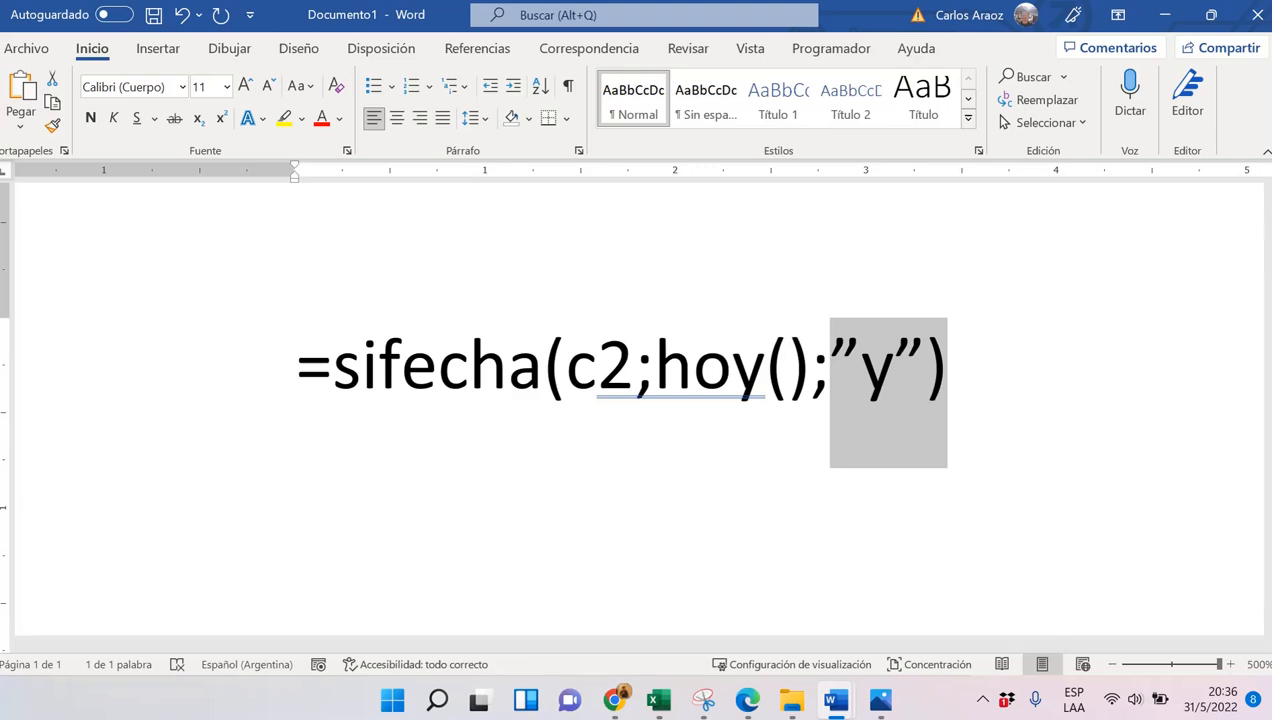
{"action": "left_click", "coordinate": [666, 702]}
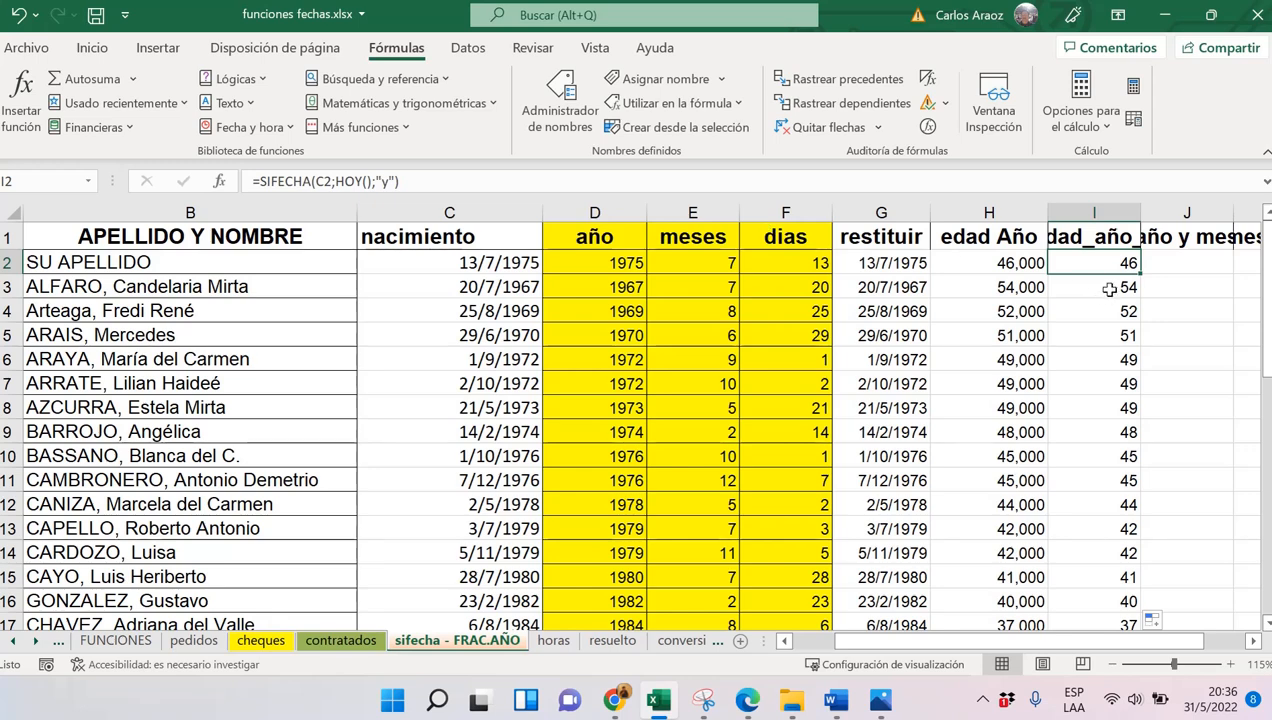
Enter =SIFECHA(C2;HOY();"ym") in J2, giving 10 months beyond full years
{"action": "left_click", "coordinate": [1181, 262]}
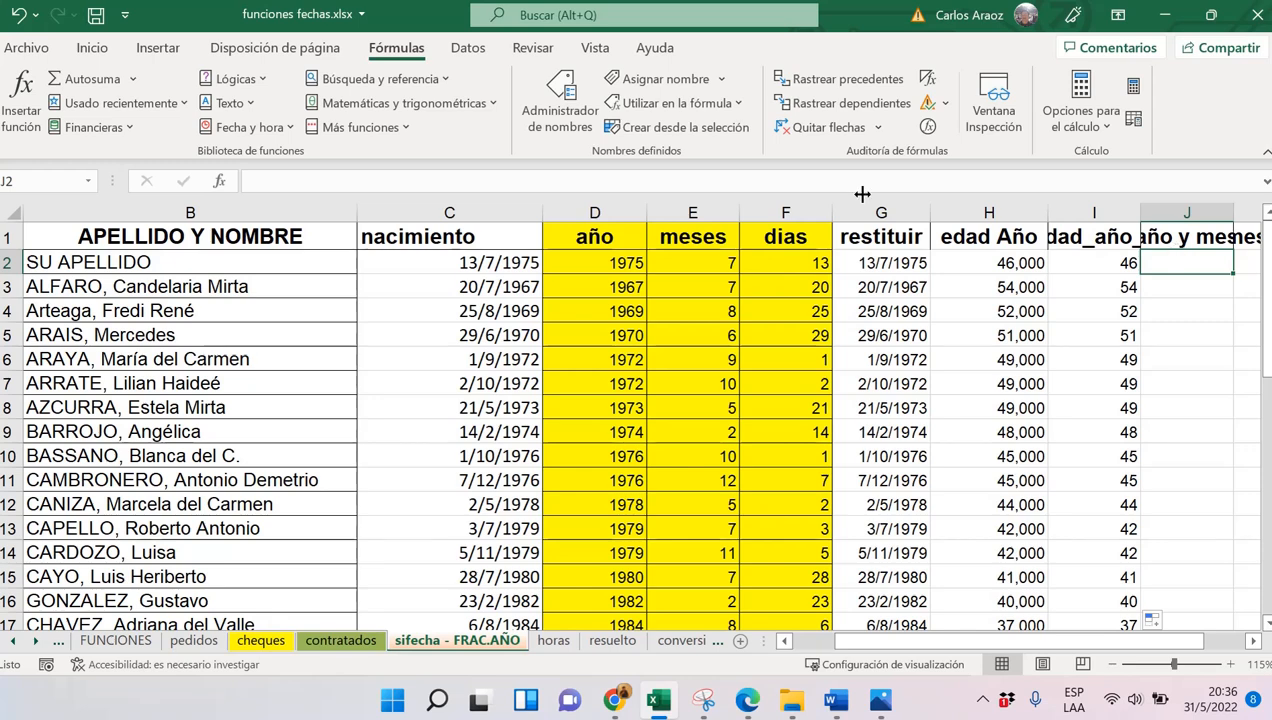
{"action": "left_click", "coordinate": [378, 174]}
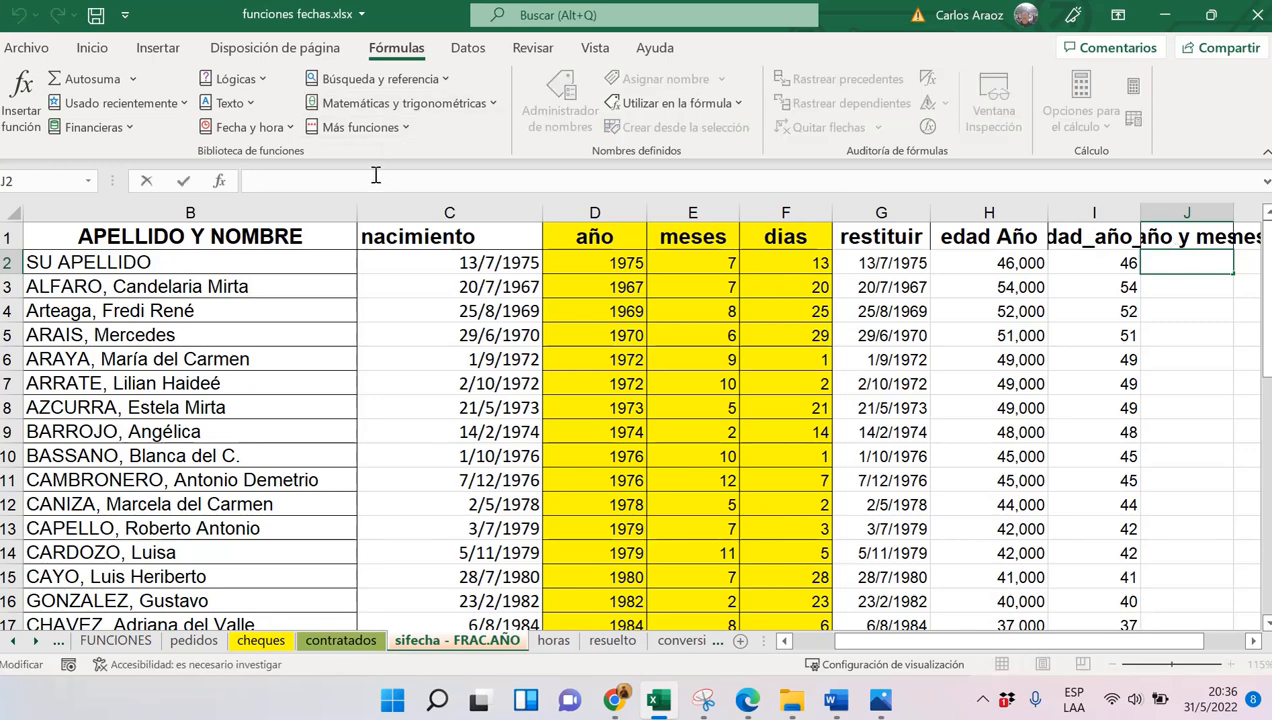
{"action": "key", "text": "ctrl+v"}
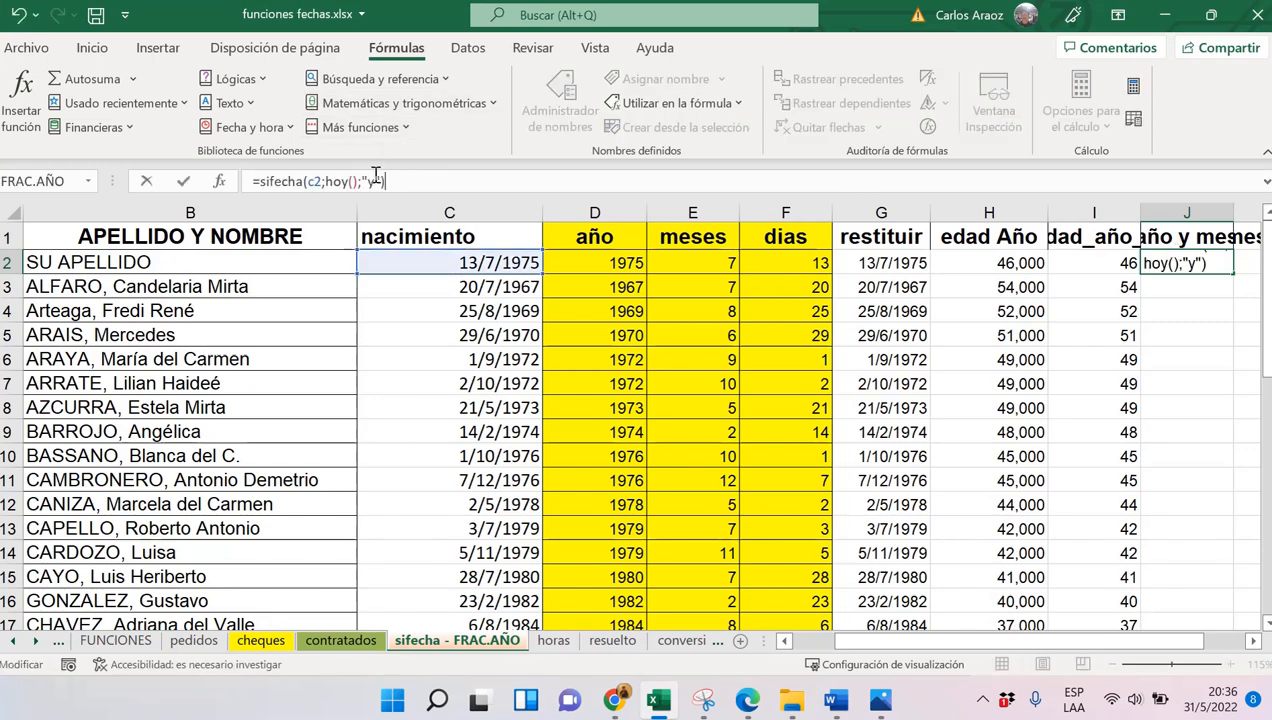
{"action": "left_click", "coordinate": [374, 180]}
{"action": "type", "text": "m"}
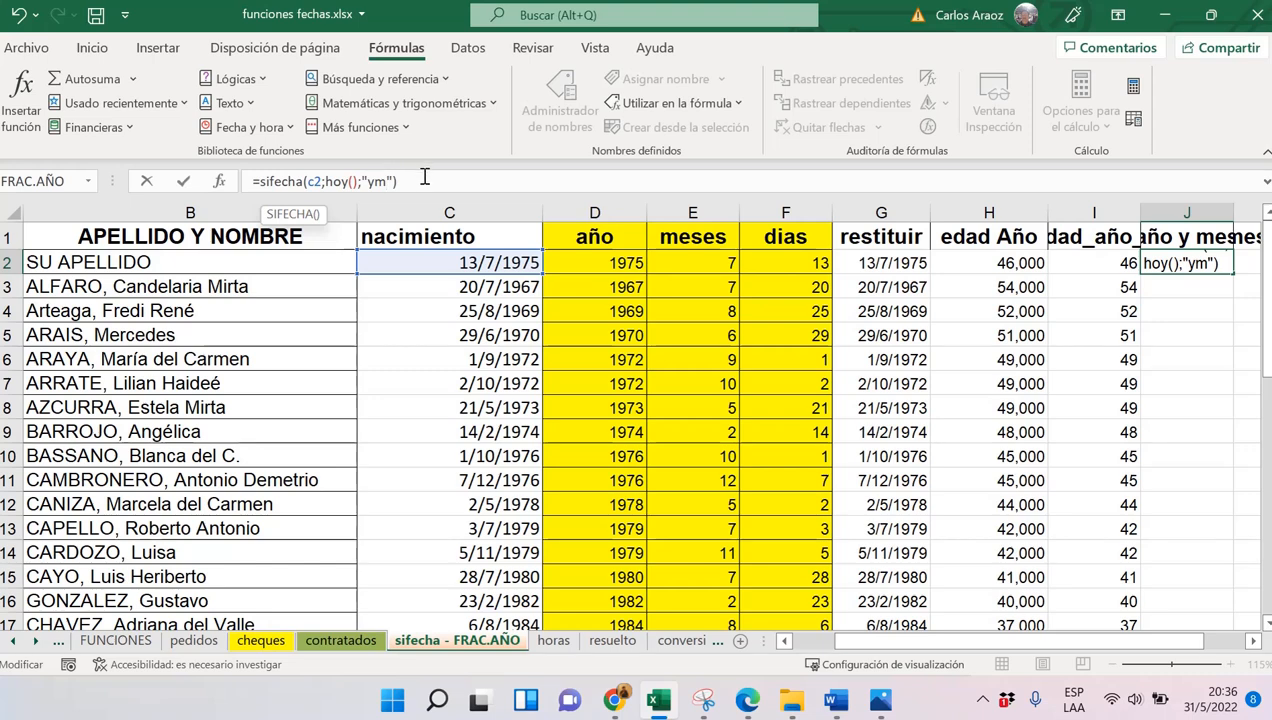
{"action": "left_click_drag", "start_coordinate": [398, 181], "coordinate": [243, 179]}
{"action": "key", "text": "ctrl+c"}
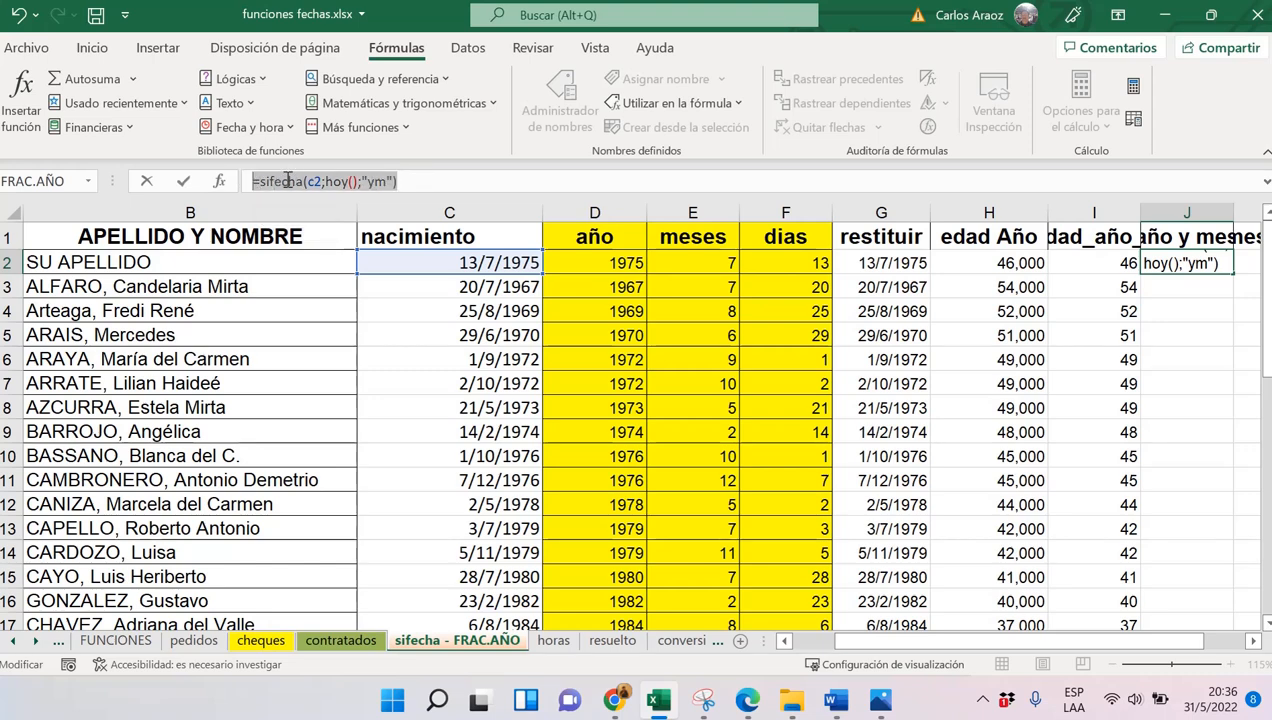
{"action": "key", "text": "alt+Tab"}
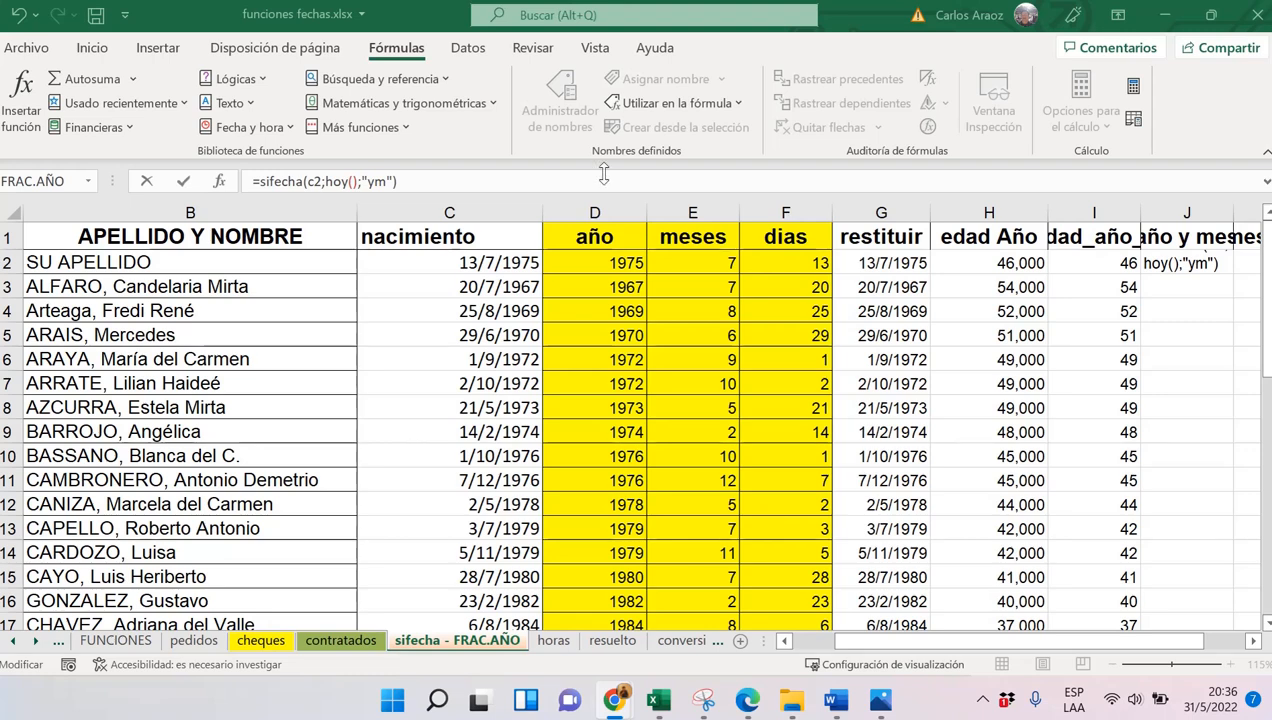
{"action": "key", "text": "alt+Tab"}
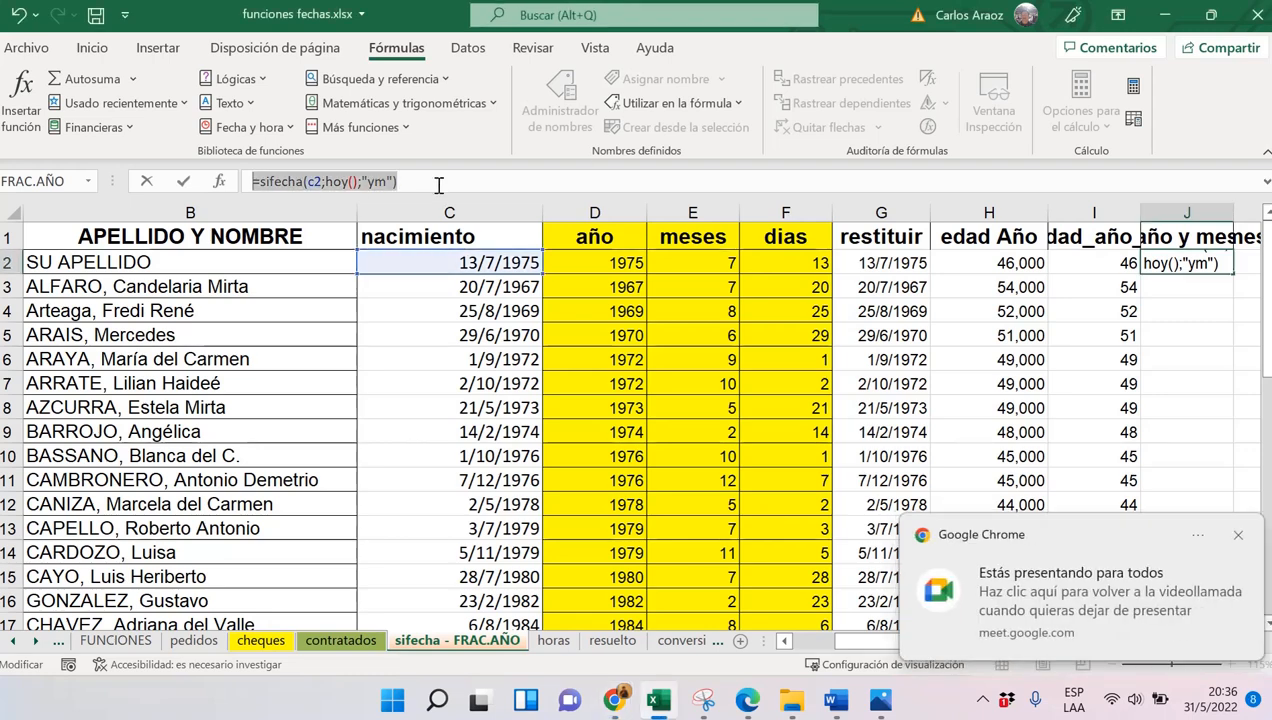
{"action": "key", "text": "Return"}
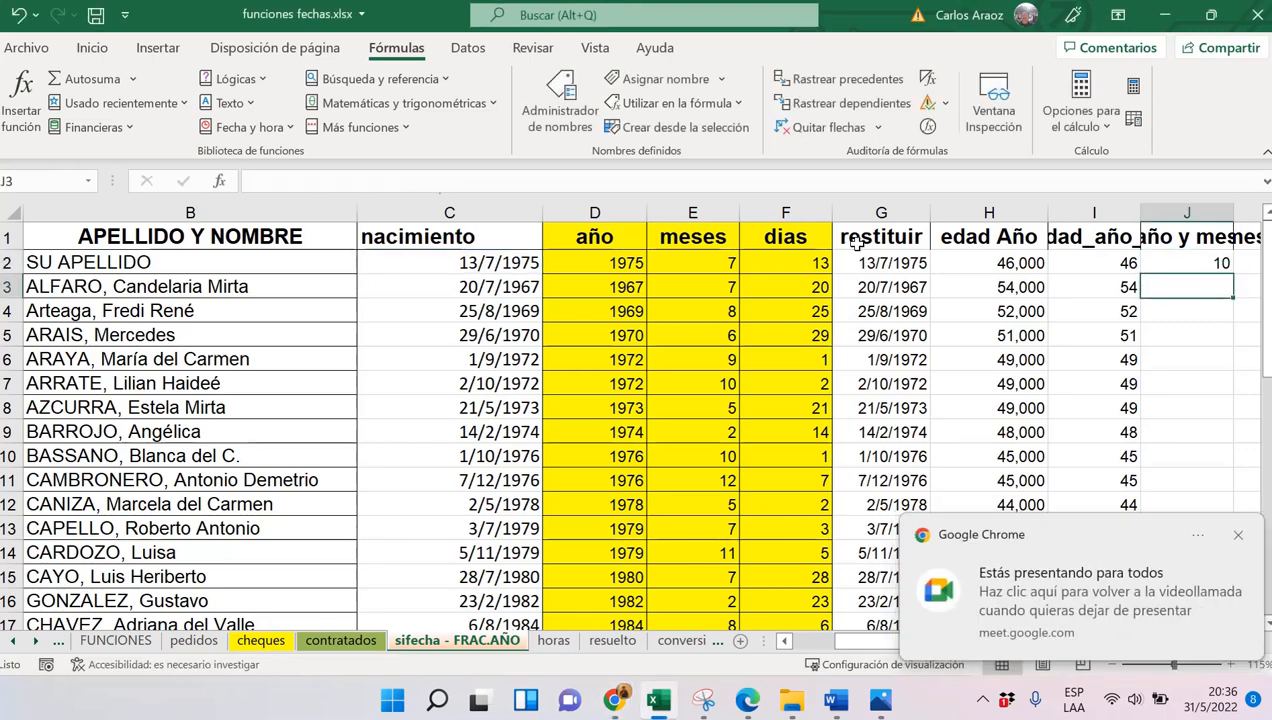
{"action": "left_click", "coordinate": [1172, 260]}
{"action": "mouse_move", "coordinate": [843, 703]}
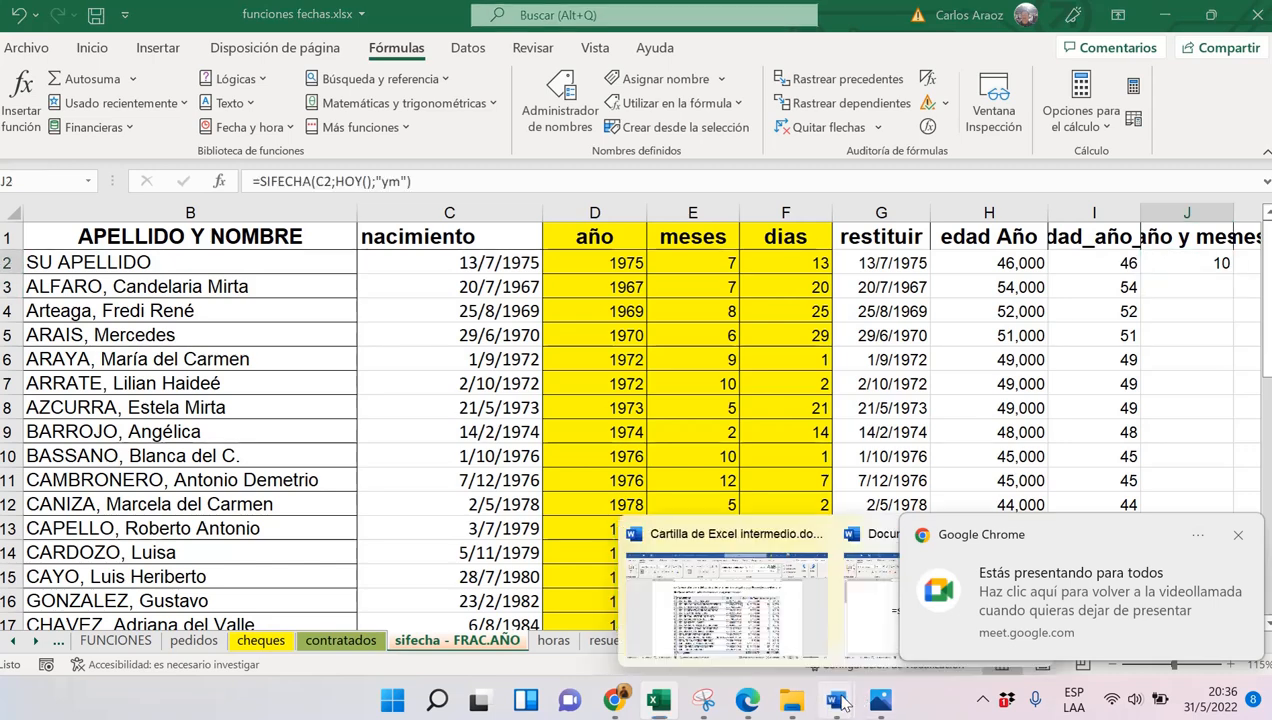
{"action": "left_click", "coordinate": [869, 608]}
Add a second Word line =sifecha(c2;hoy();"ym") and highlight its "ym" unit letters
{"action": "left_click", "coordinate": [969, 386]}
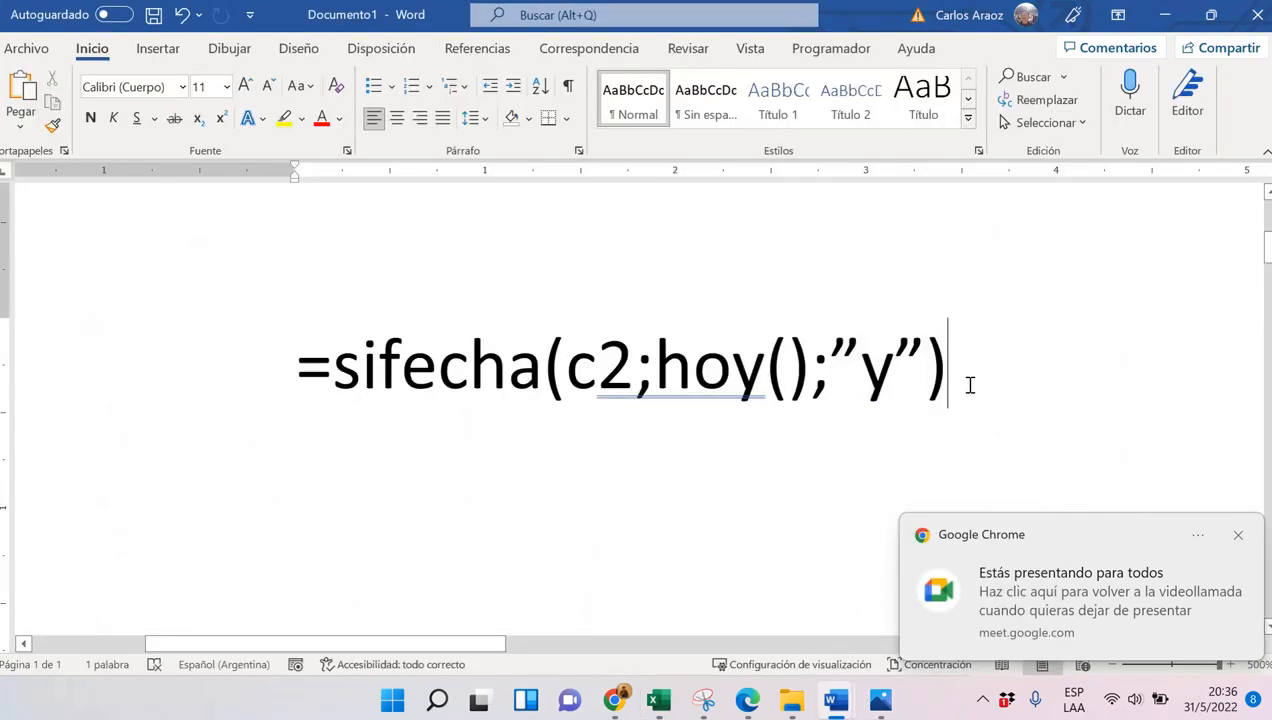
{"action": "key", "text": "Return"}
{"action": "key", "text": "ctrl+v"}
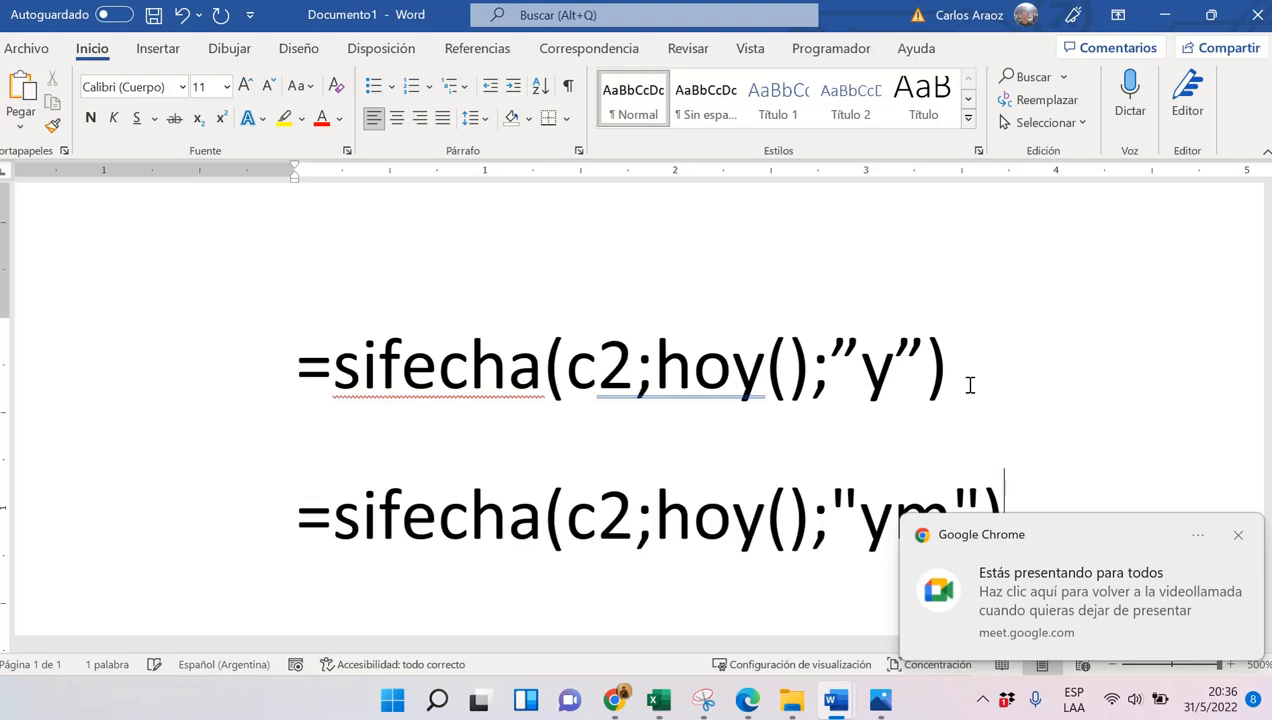
{"action": "scroll", "coordinate": [980, 400], "scroll_direction": "down", "scroll_amount": 3}
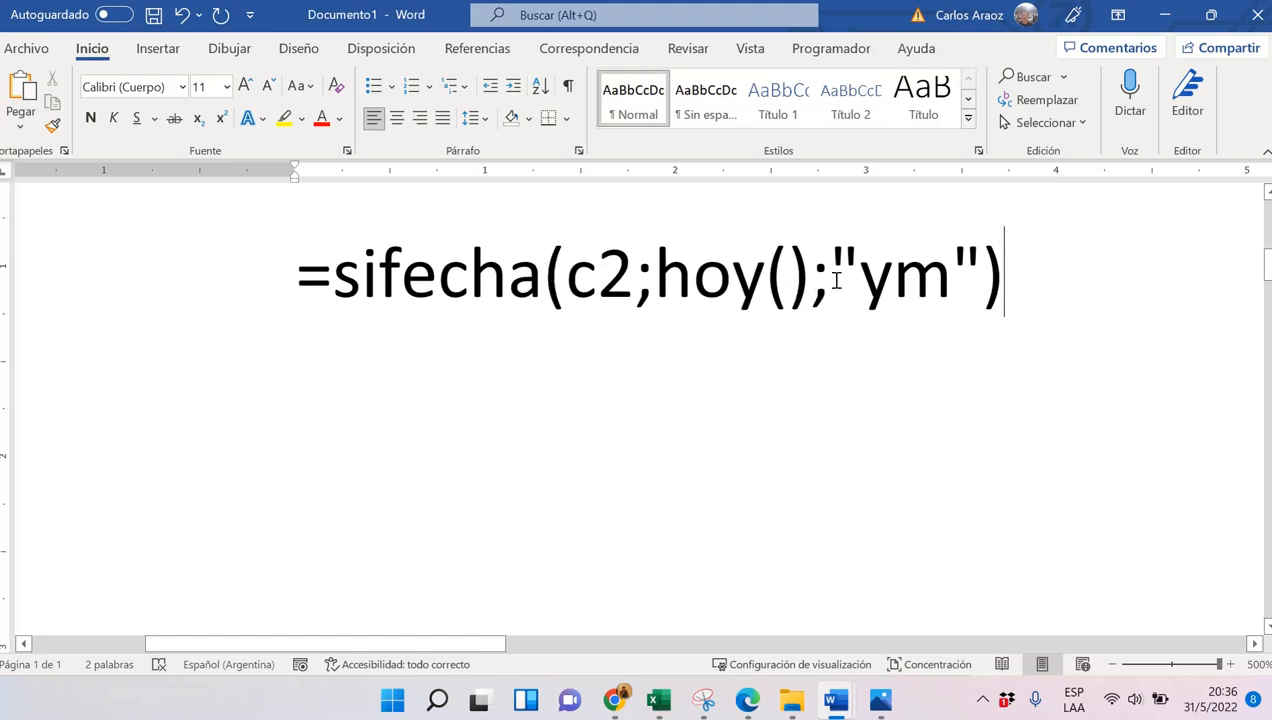
{"action": "left_click_drag", "start_coordinate": [830, 276], "coordinate": [945, 280]}
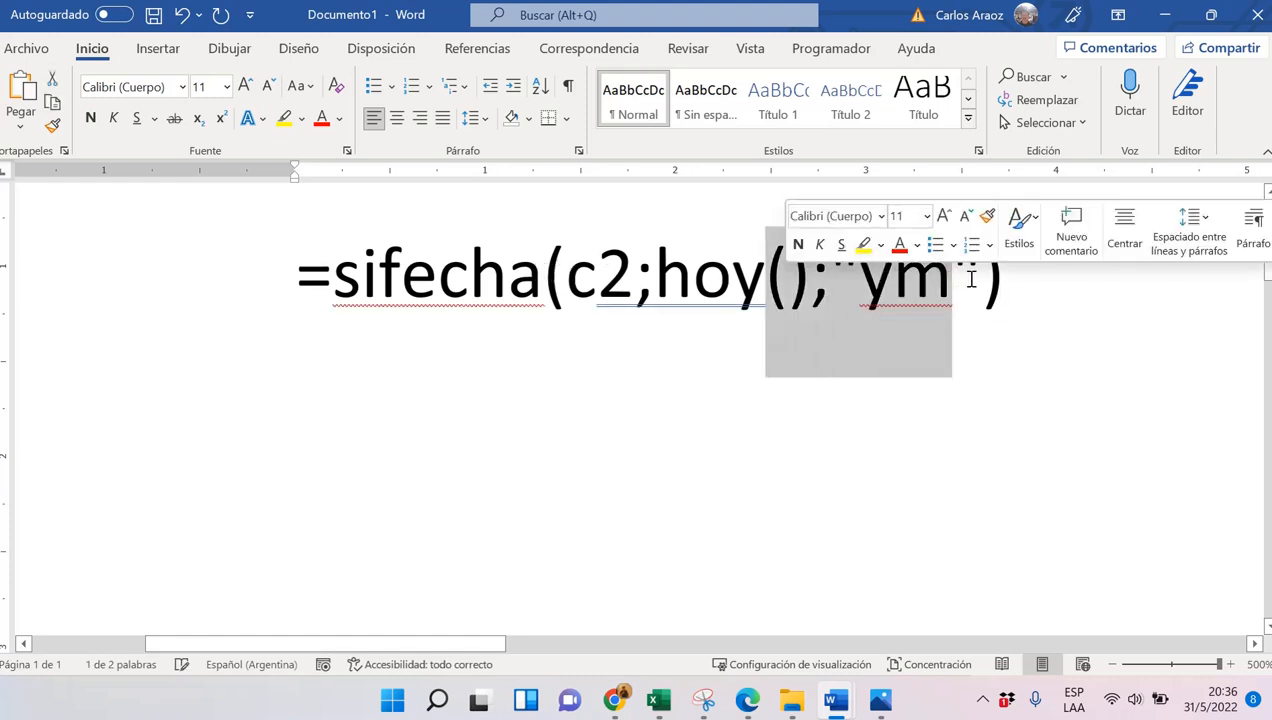
{"action": "left_click", "coordinate": [972, 280]}
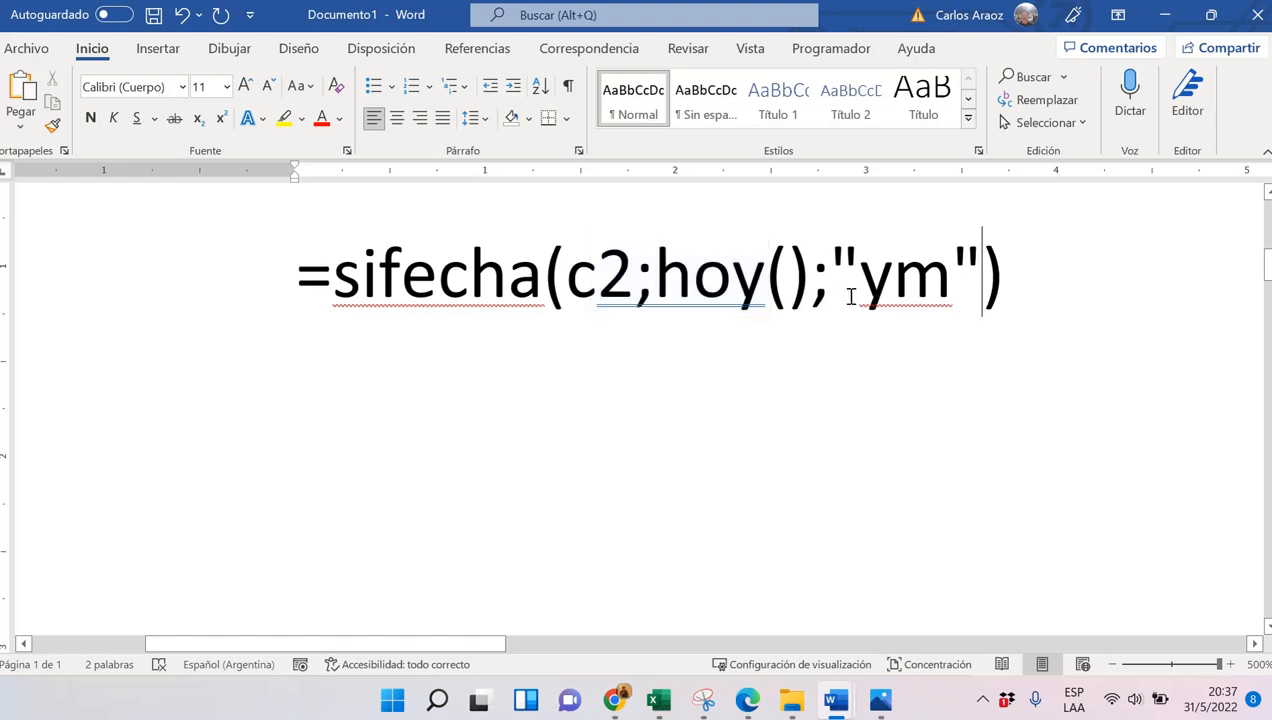
{"action": "key", "text": "shift+Left"}
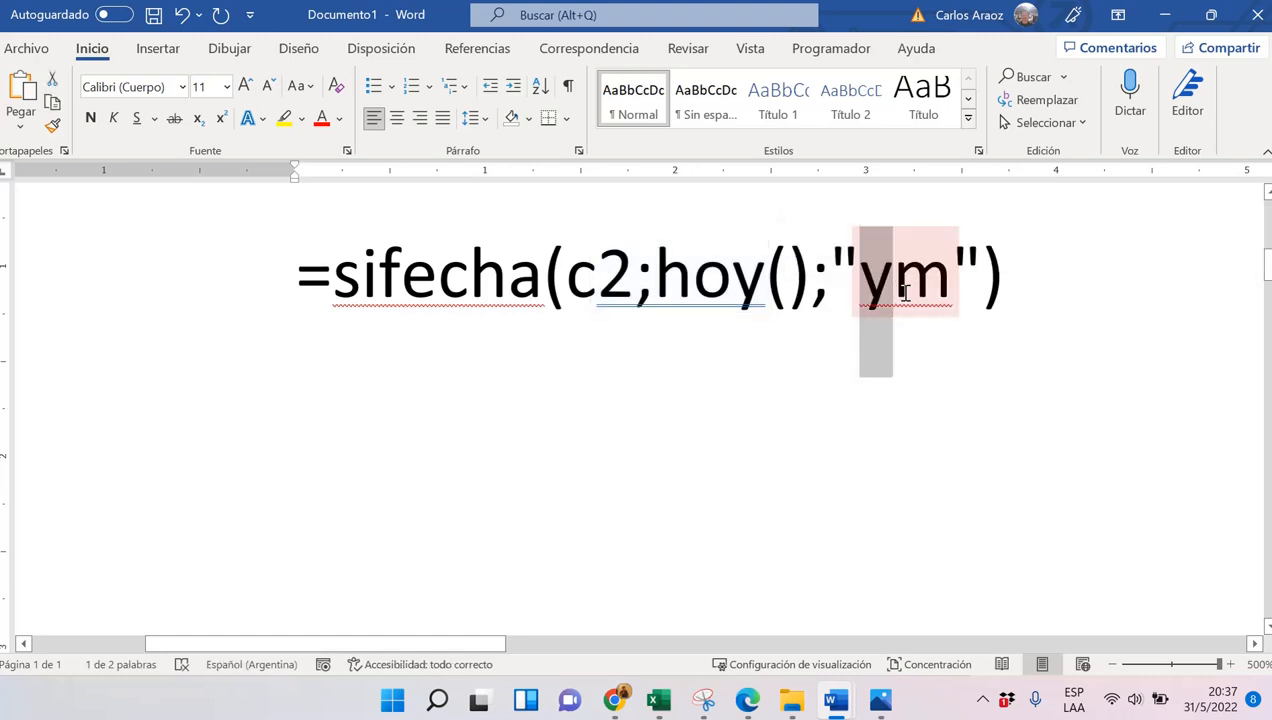
{"action": "left_click_drag", "start_coordinate": [893, 290], "coordinate": [943, 295]}
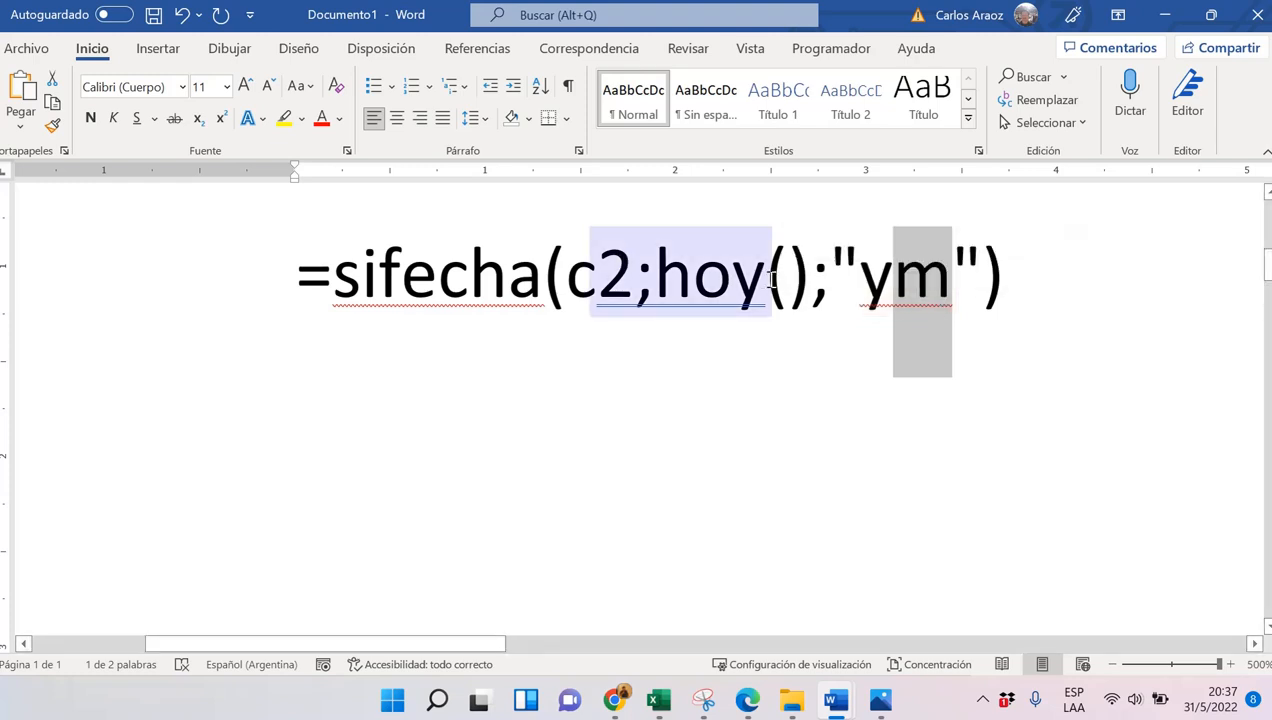
{"action": "left_click_drag", "start_coordinate": [893, 290], "coordinate": [930, 286]}
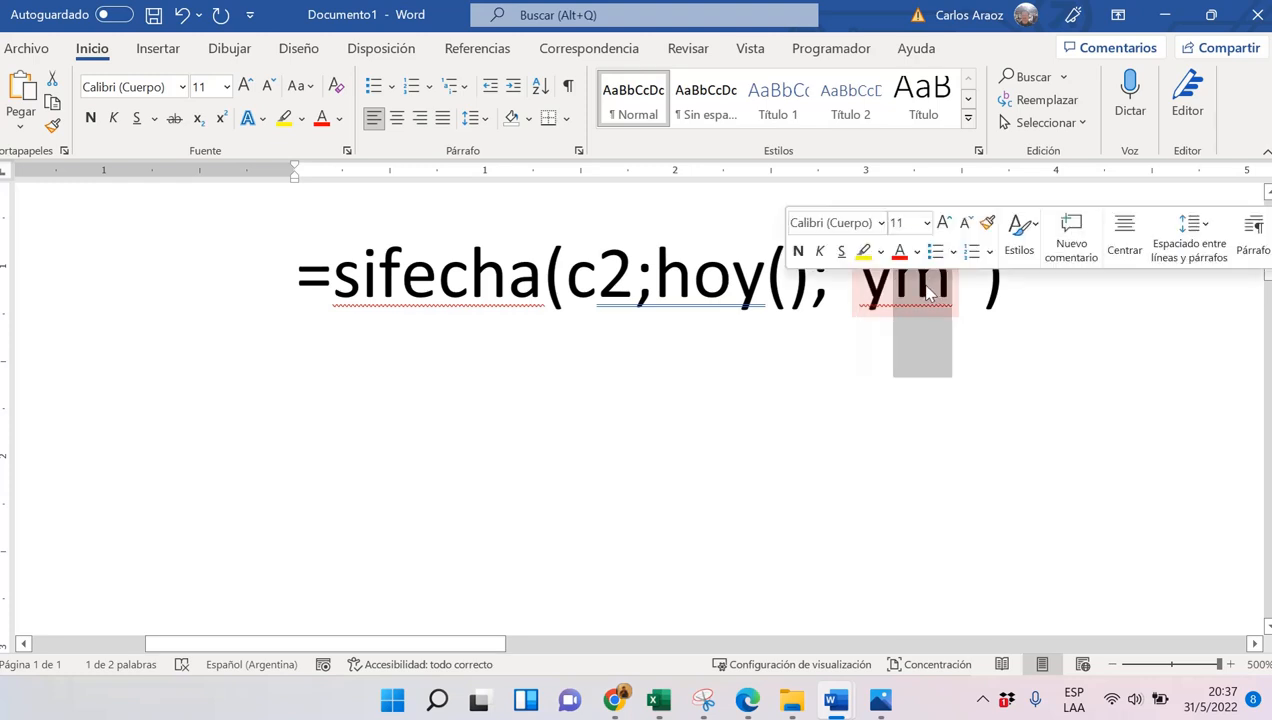
Fill J2's "ym" months formula down column J and check the copies in J3 and J4
{"action": "left_click", "coordinate": [660, 699]}
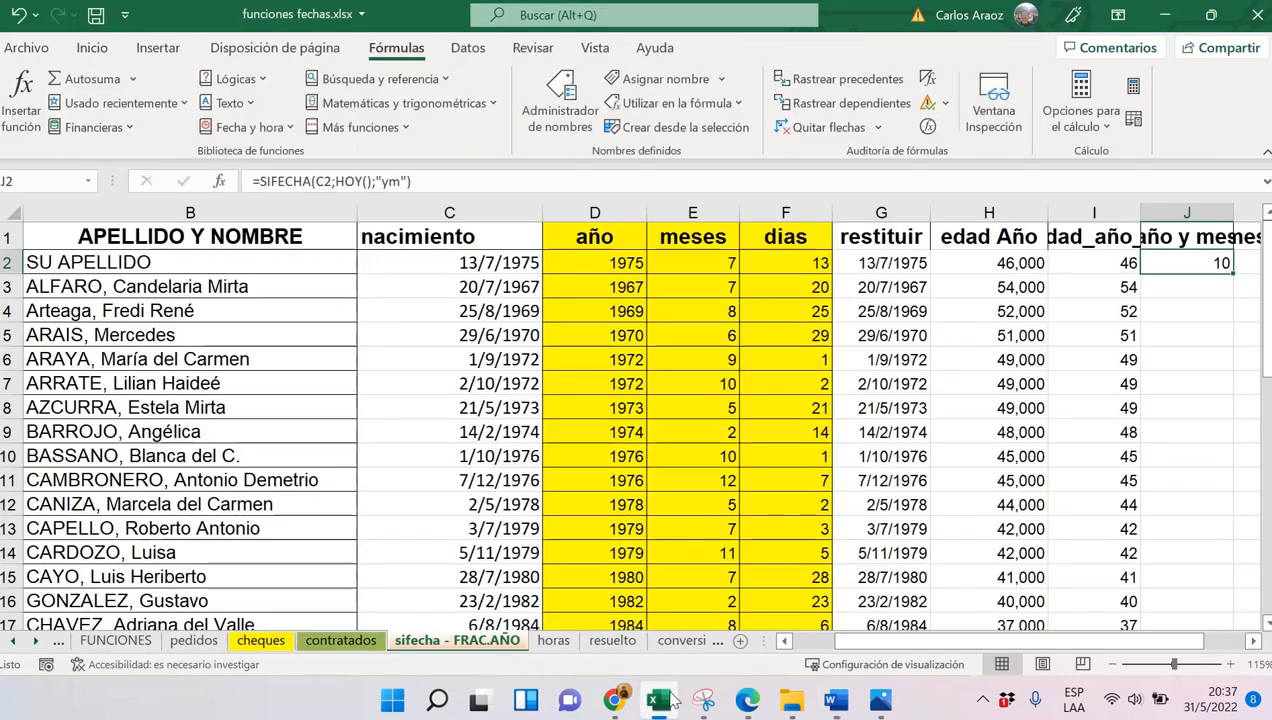
{"action": "left_click_drag", "start_coordinate": [1236, 275], "coordinate": [1236, 275]}
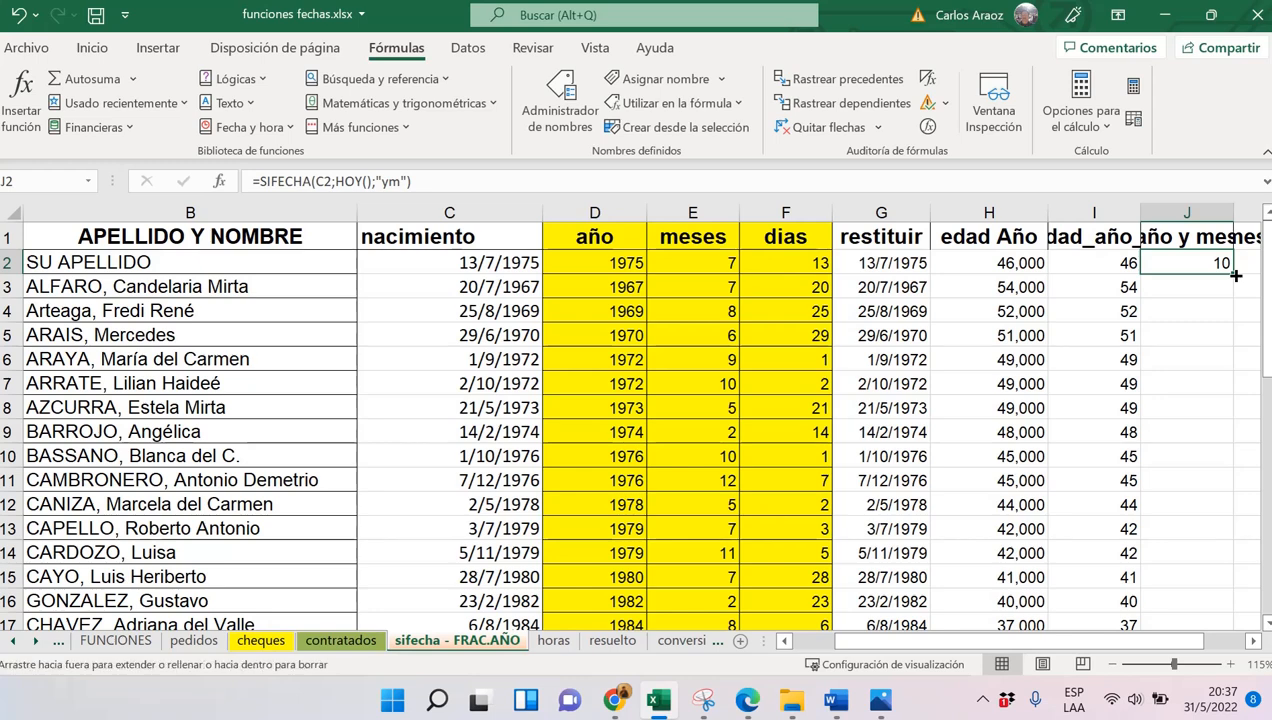
{"action": "double_click", "coordinate": [1236, 275]}
{"action": "left_click", "coordinate": [1207, 281]}
{"action": "left_click", "coordinate": [1222, 313]}
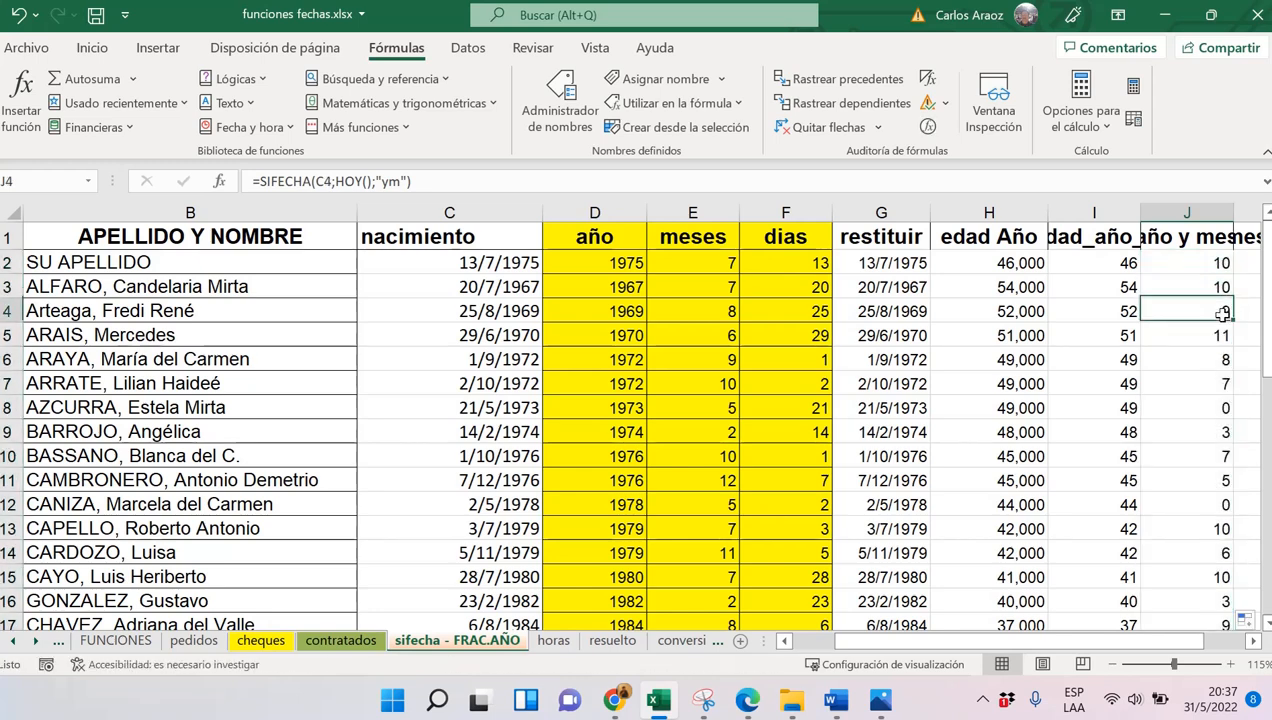
{"action": "left_click", "coordinate": [1215, 263]}
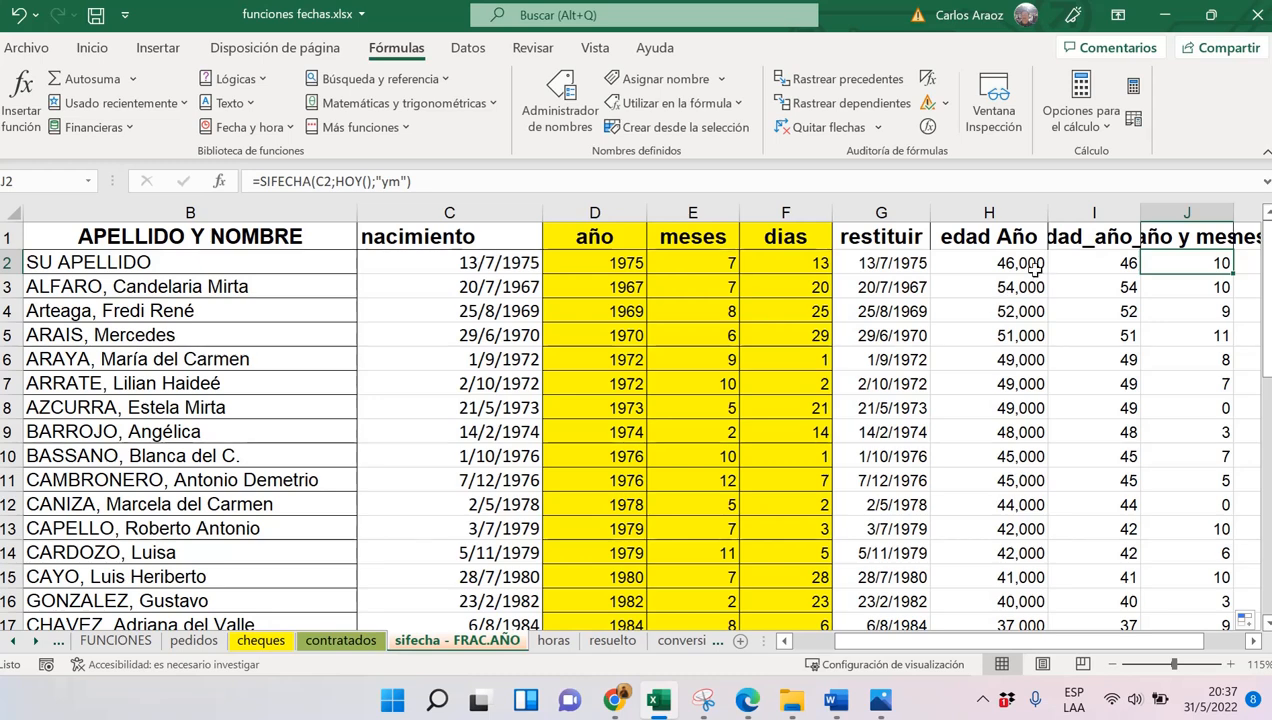
Compare the years and months results by selecting I2:J2
{"action": "left_click", "coordinate": [1124, 265]}
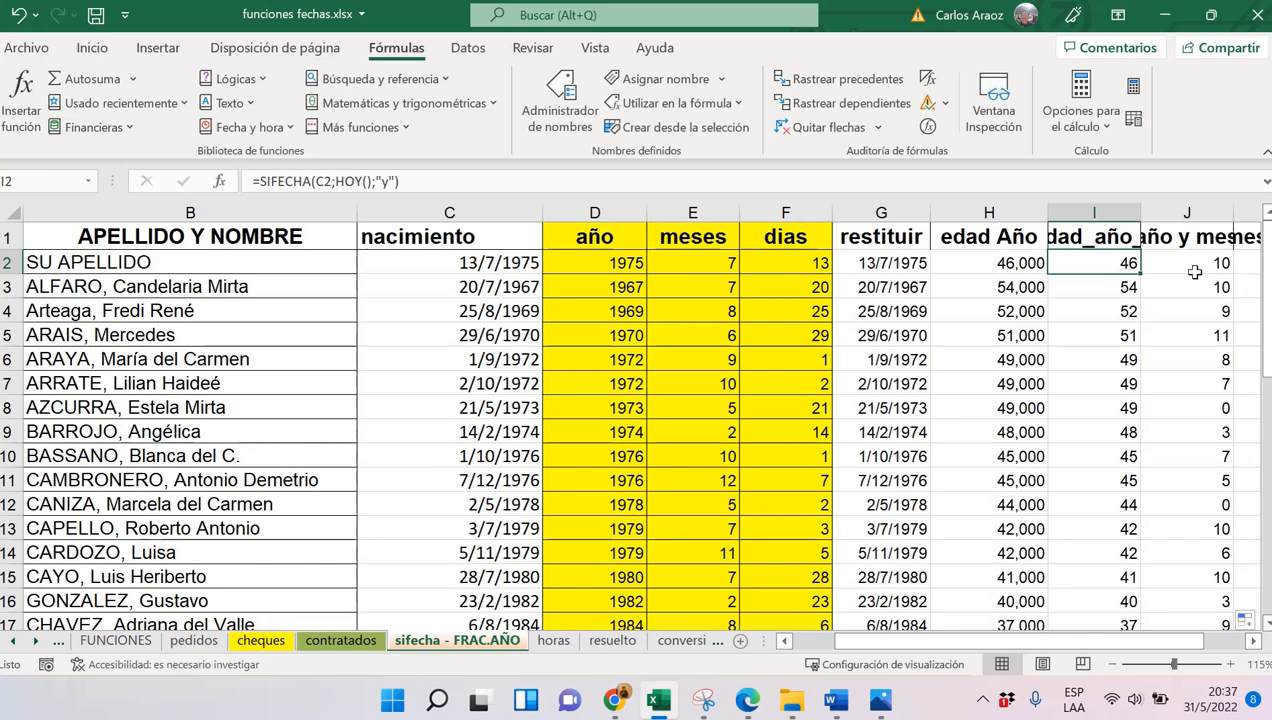
{"action": "left_click", "coordinate": [1149, 264], "text": "shift"}
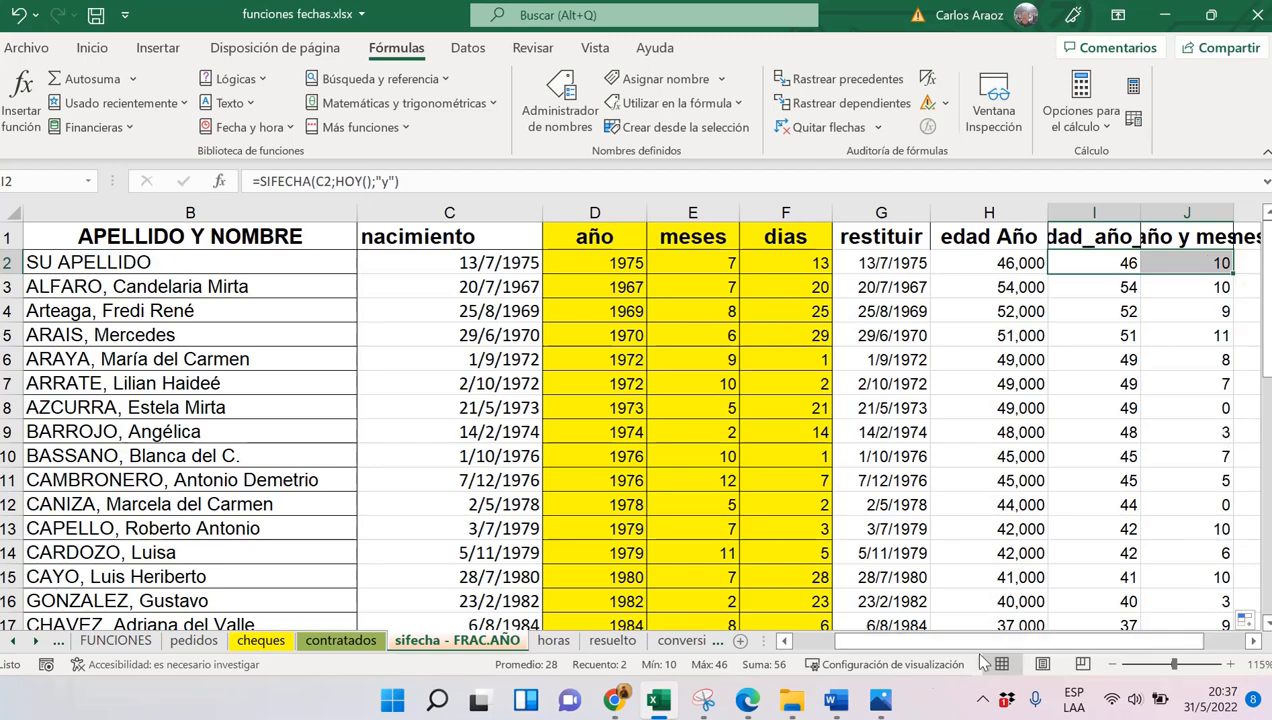
{"action": "mouse_move", "coordinate": [850, 700]}
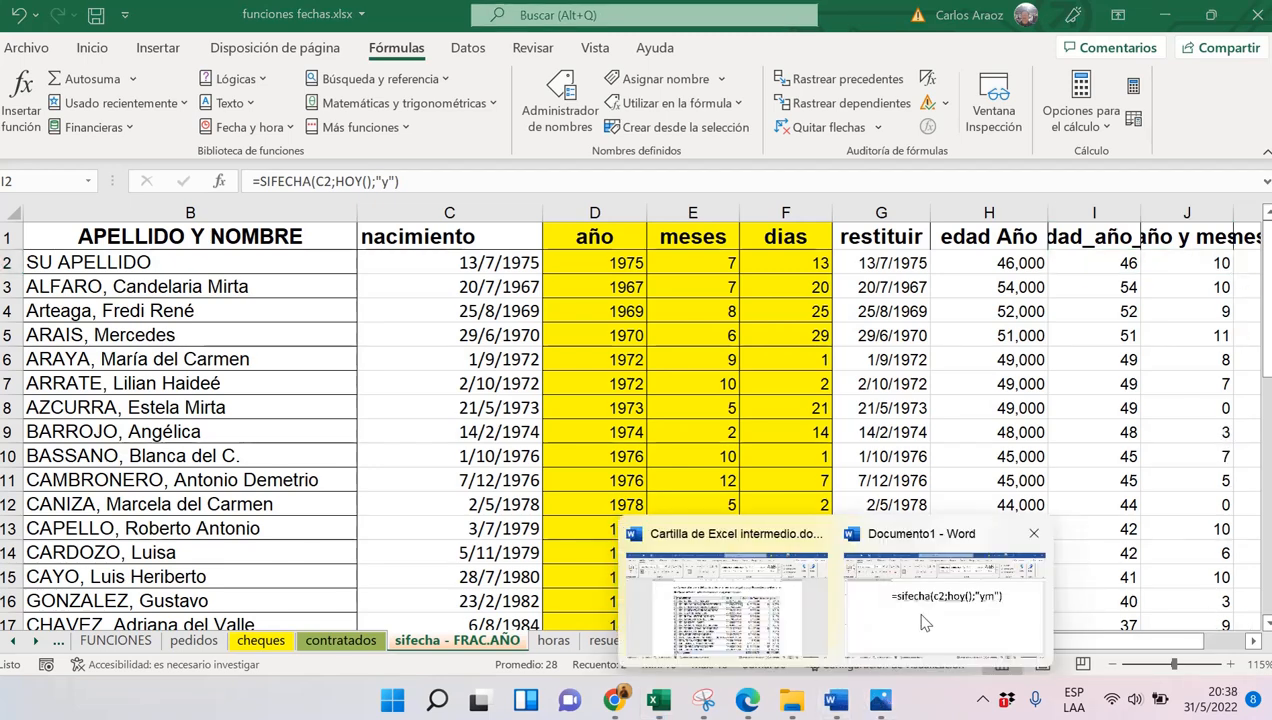
{"action": "left_click", "coordinate": [921, 578]}
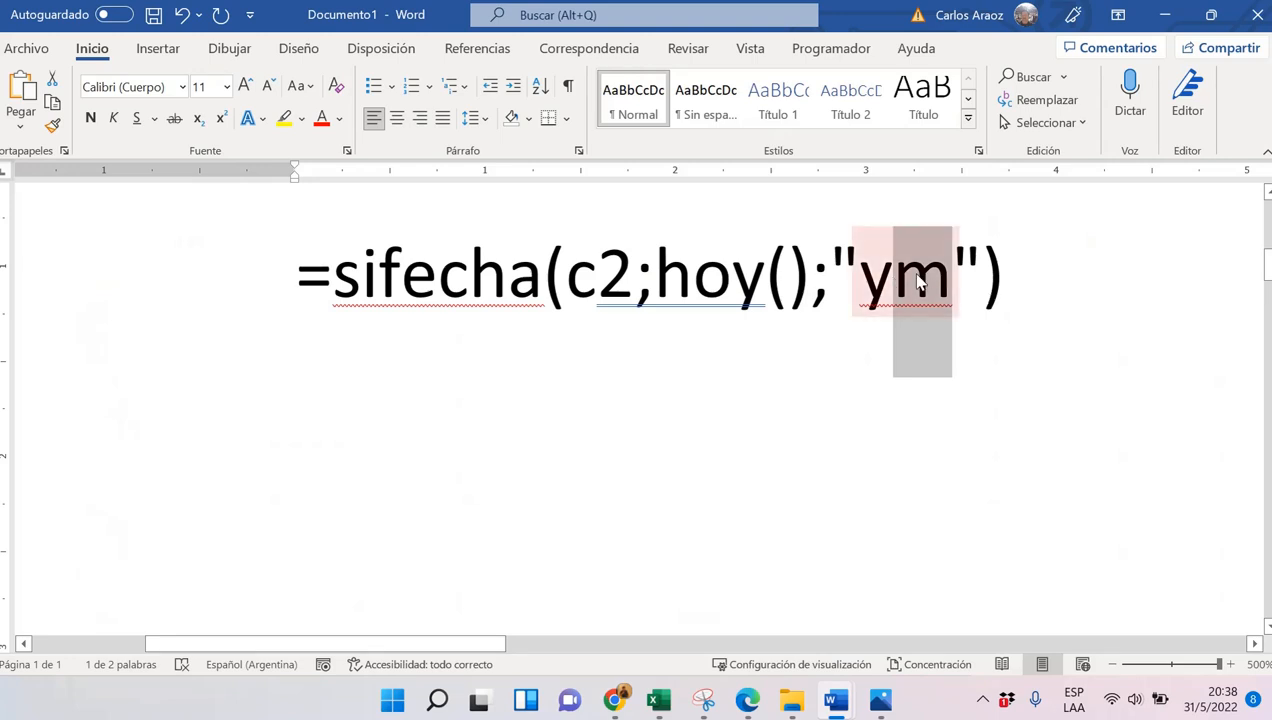
Add a third Word line =sifecha(c2;hoy();"md") below the "ym" version
{"action": "left_click", "coordinate": [1022, 283]}
{"action": "key", "text": "Return"}
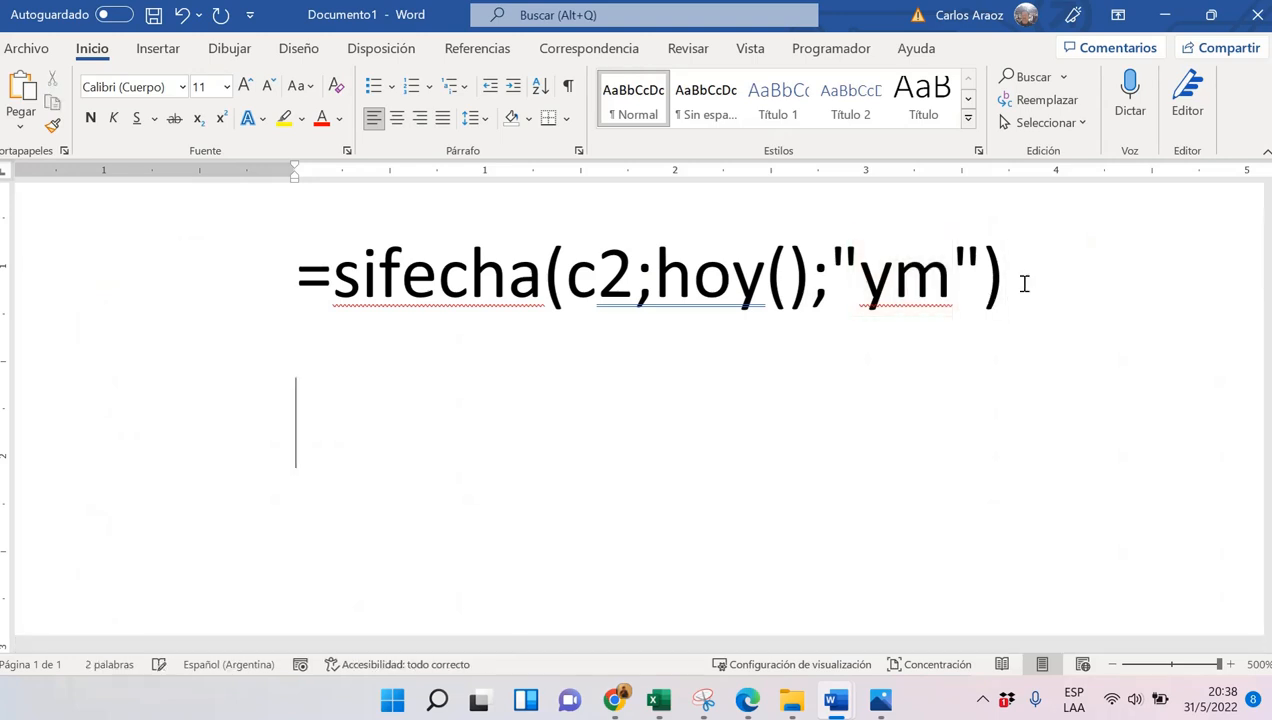
{"action": "key", "text": "ctrl+v"}
{"action": "left_click", "coordinate": [951, 420]}
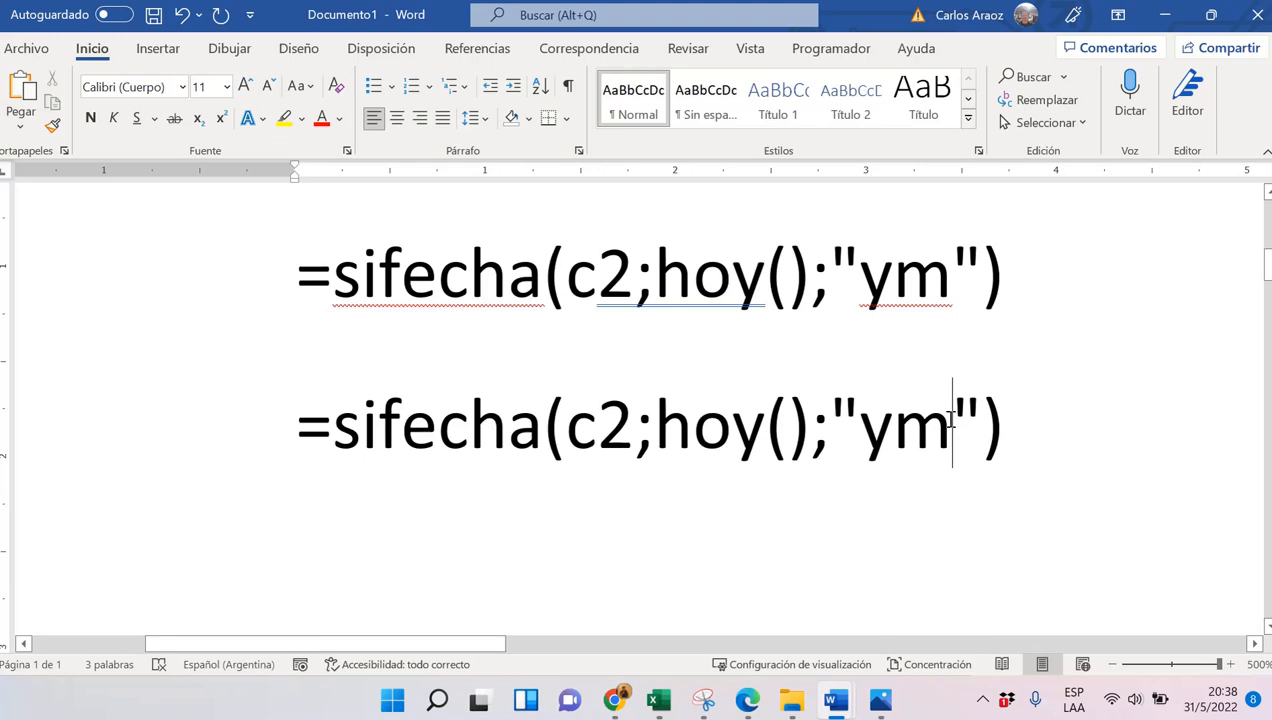
{"action": "key", "text": "BackSpace"}
{"action": "key", "text": "BackSpace"}
{"action": "type", "text": "md"}
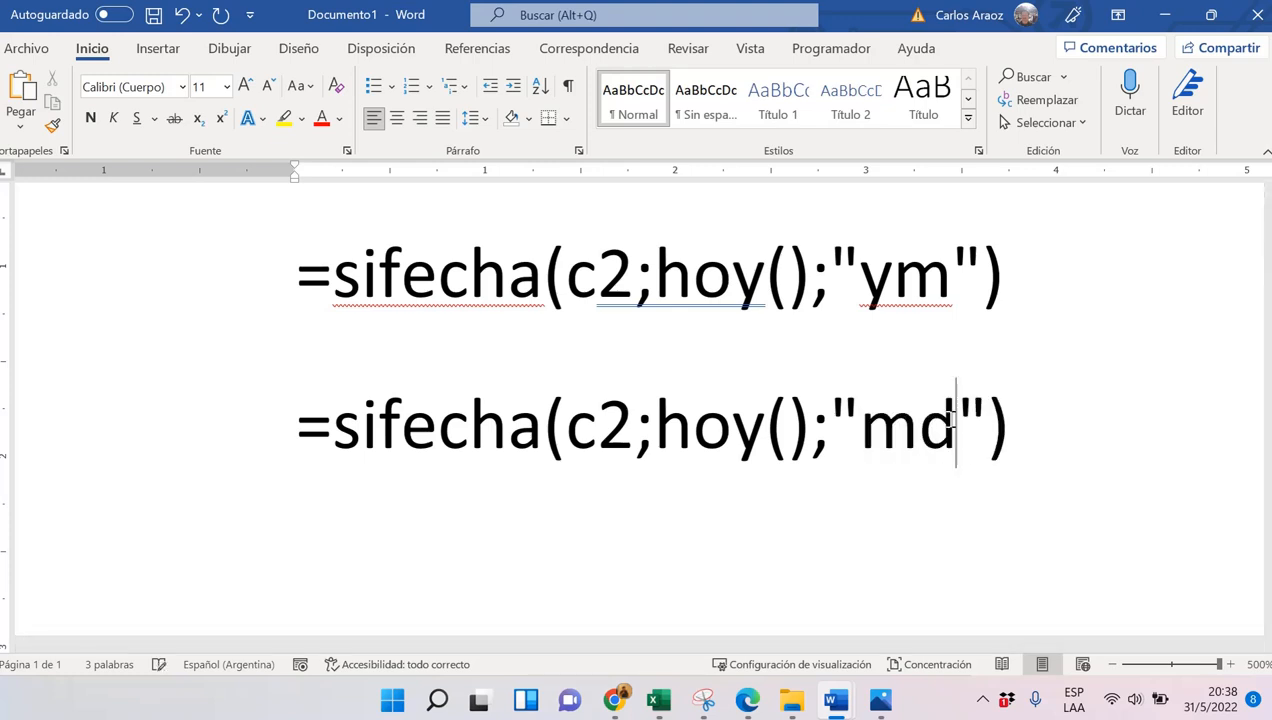
{"action": "left_click", "coordinate": [893, 428]}
{"action": "left_click_drag", "start_coordinate": [598, 428], "coordinate": [770, 428]}
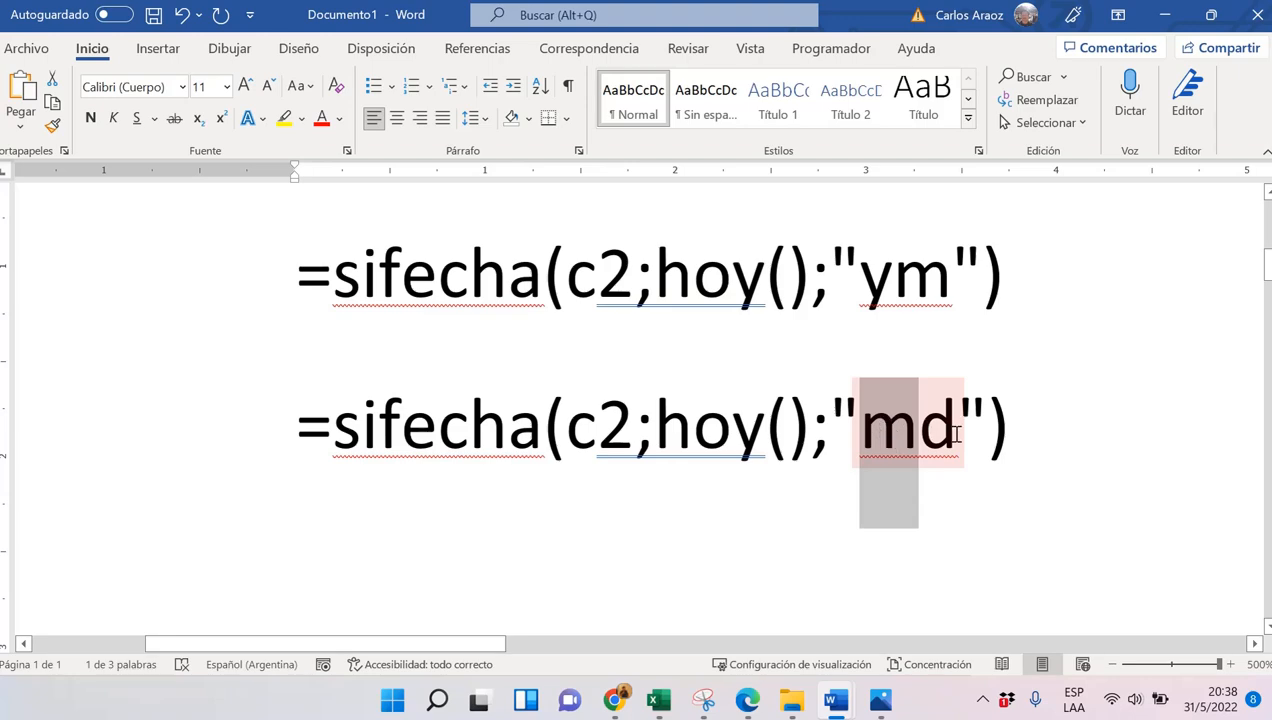
{"action": "left_click", "coordinate": [1164, 14]}
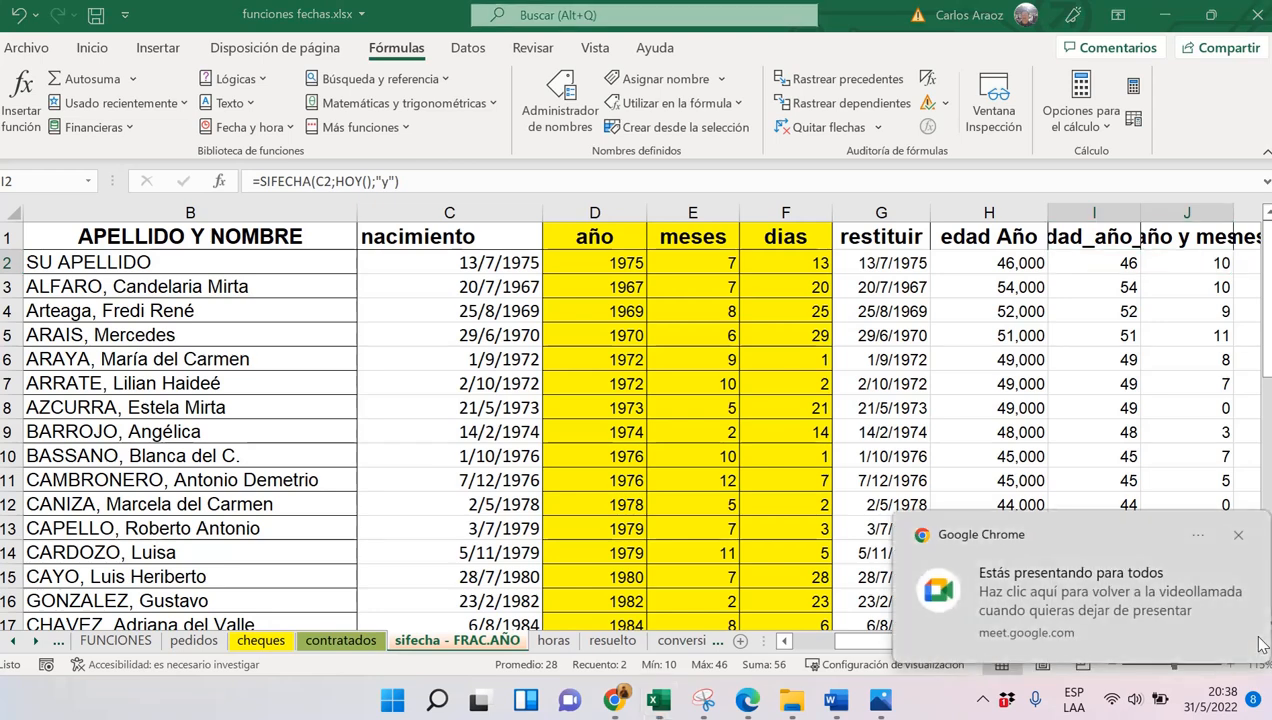
Paste the SIFECHA formula into K2 with its unit changed to "md", and fill it down column K
{"action": "left_click", "coordinate": [1261, 643]}
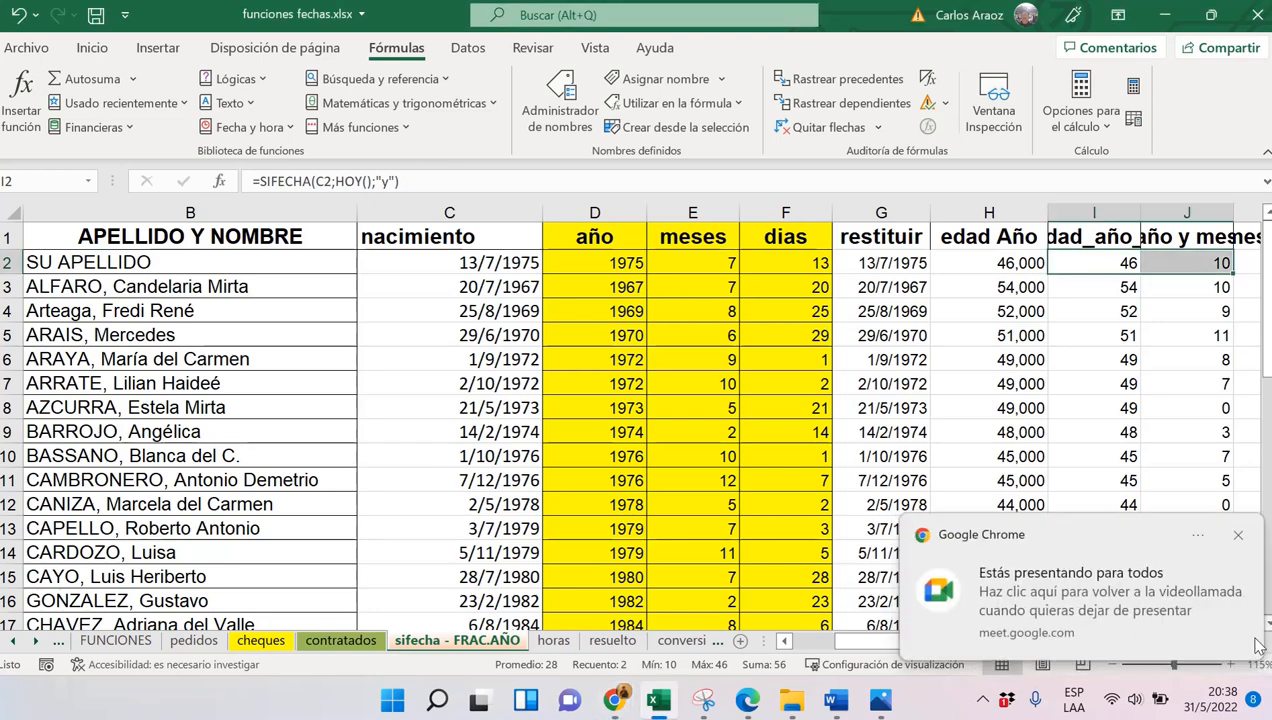
{"action": "left_click", "coordinate": [1238, 538]}
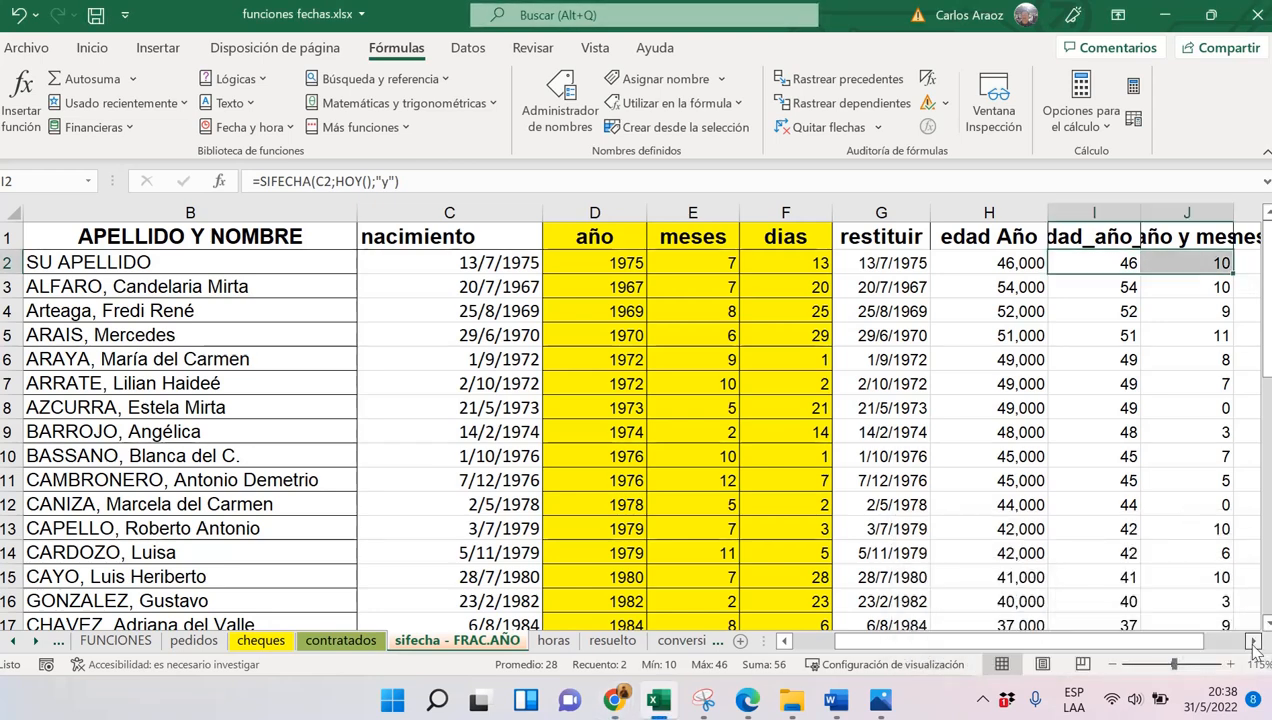
{"action": "left_click", "coordinate": [1253, 641]}
{"action": "left_click", "coordinate": [946, 262]}
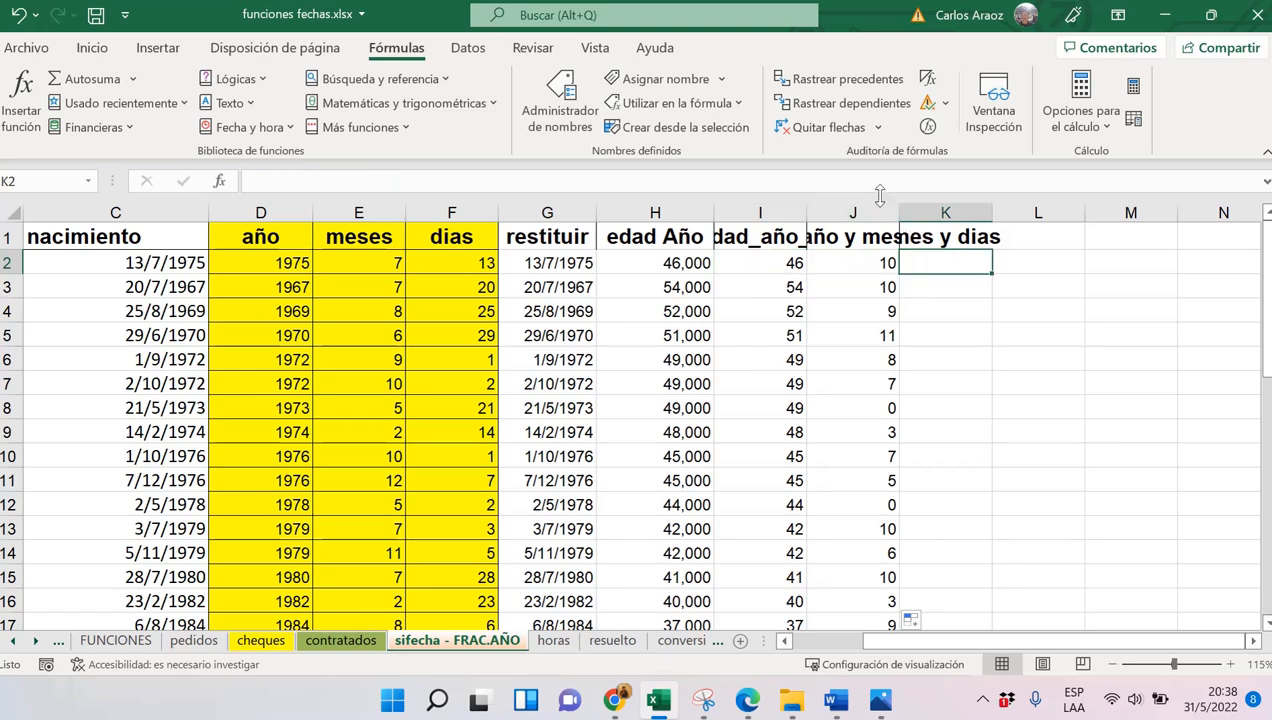
{"action": "left_click", "coordinate": [879, 188]}
{"action": "type", "text": "=sifecha(c2;hoy();\"ym\")"}
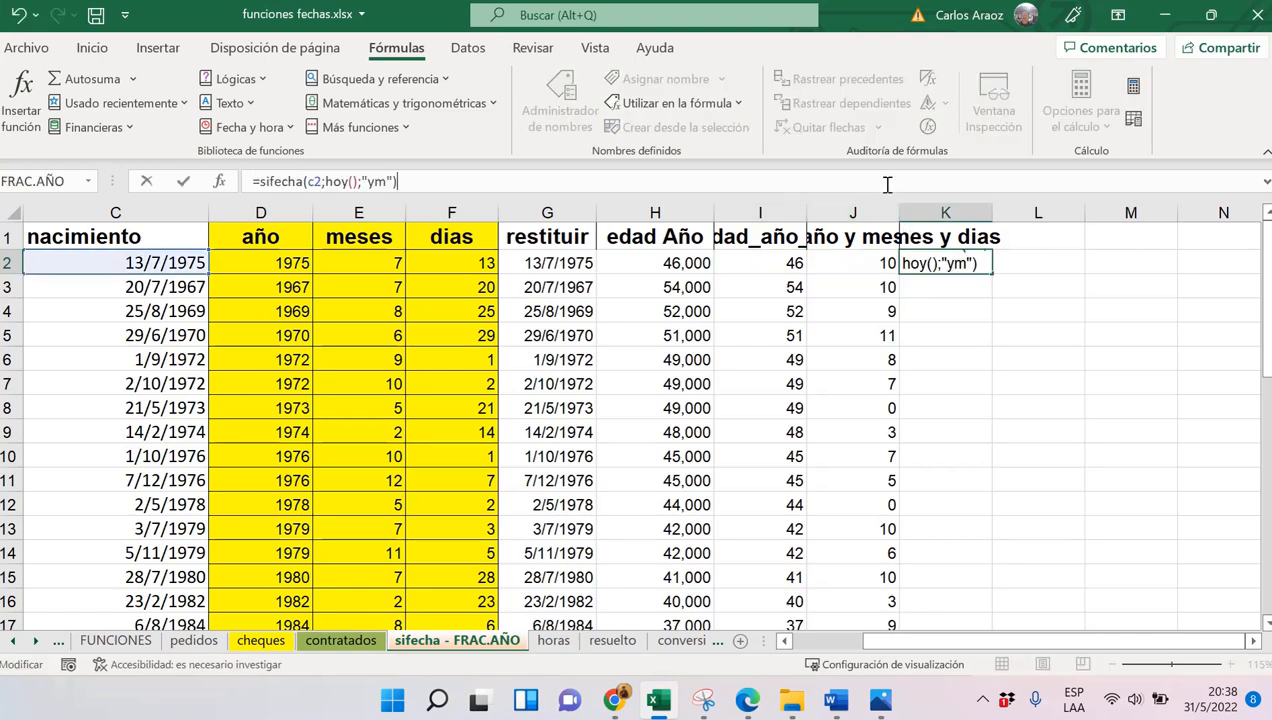
{"action": "key", "text": "Left"}
{"action": "key", "text": "Left"}
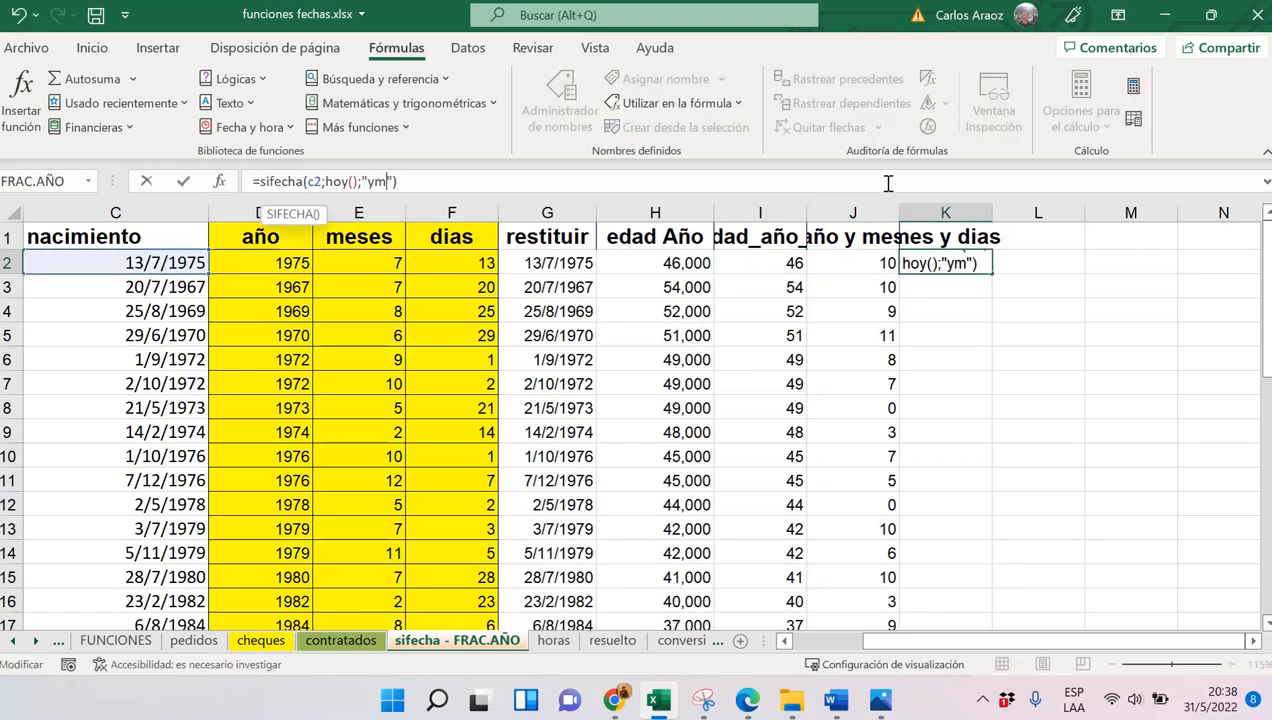
{"action": "key", "text": "BackSpace"}
{"action": "key", "text": "BackSpace"}
{"action": "type", "text": "md"}
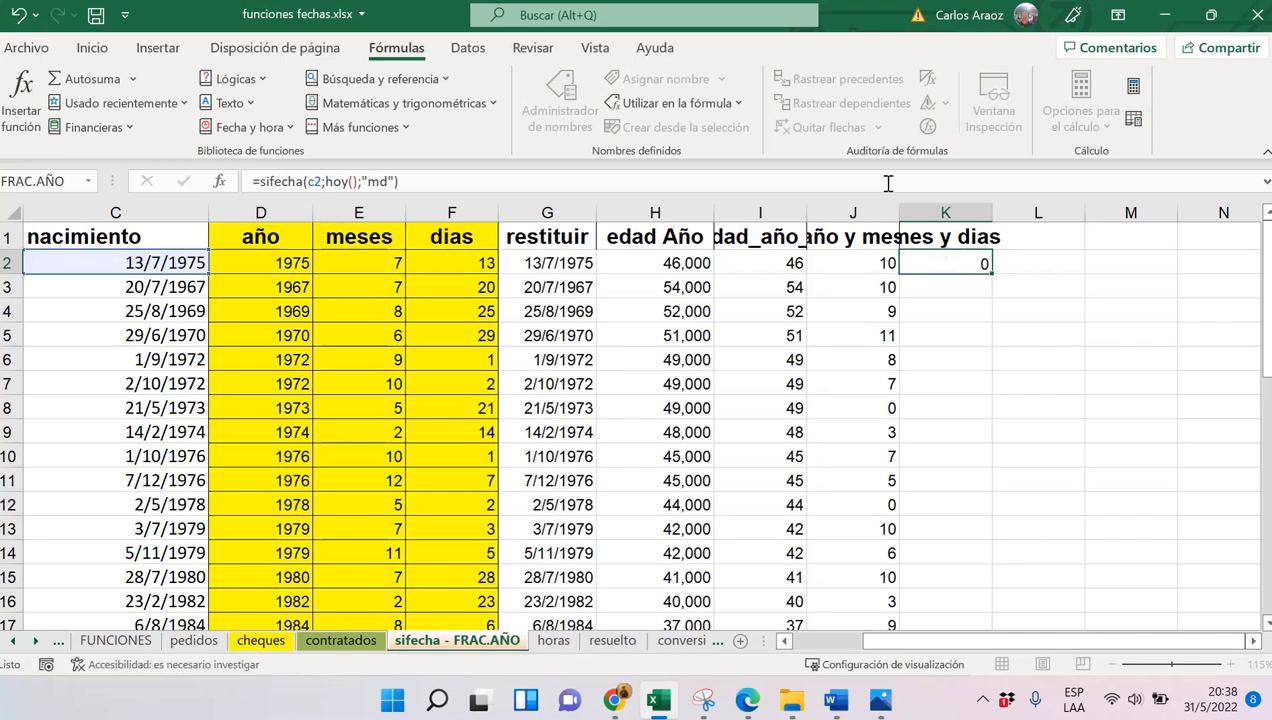
{"action": "key", "text": "Return"}
{"action": "left_click", "coordinate": [978, 259]}
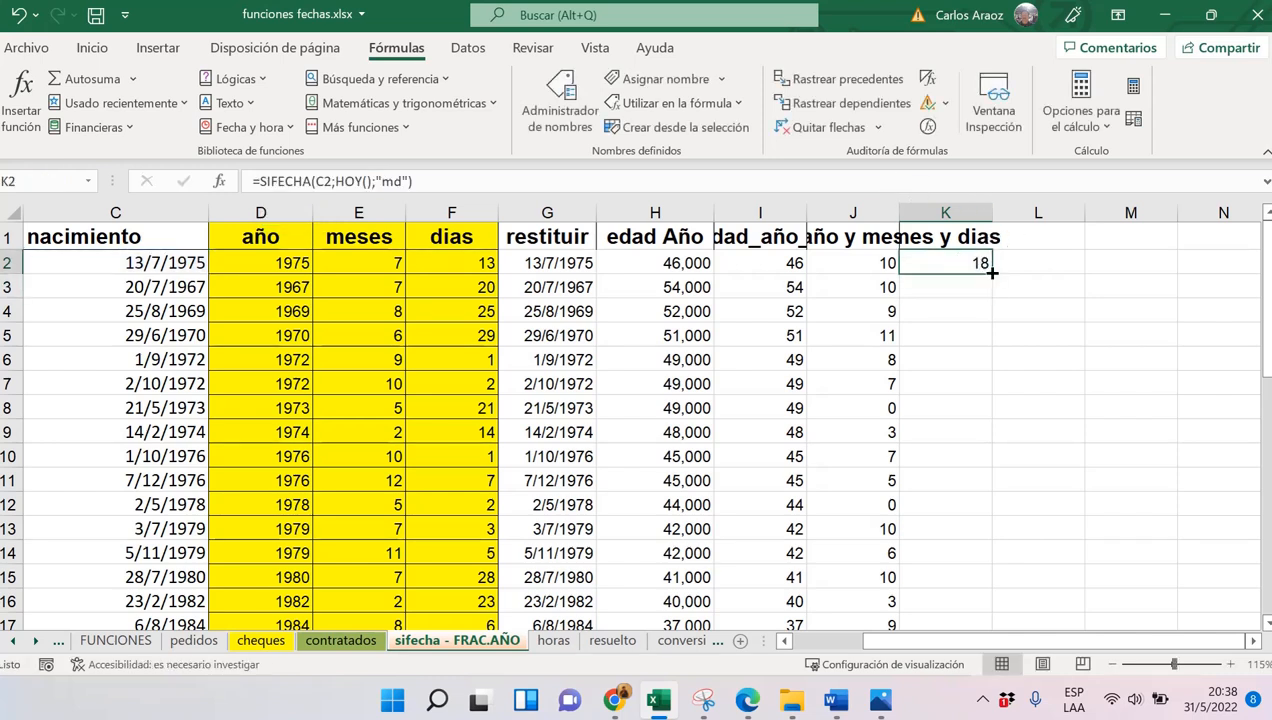
{"action": "double_click", "coordinate": [991, 272]}
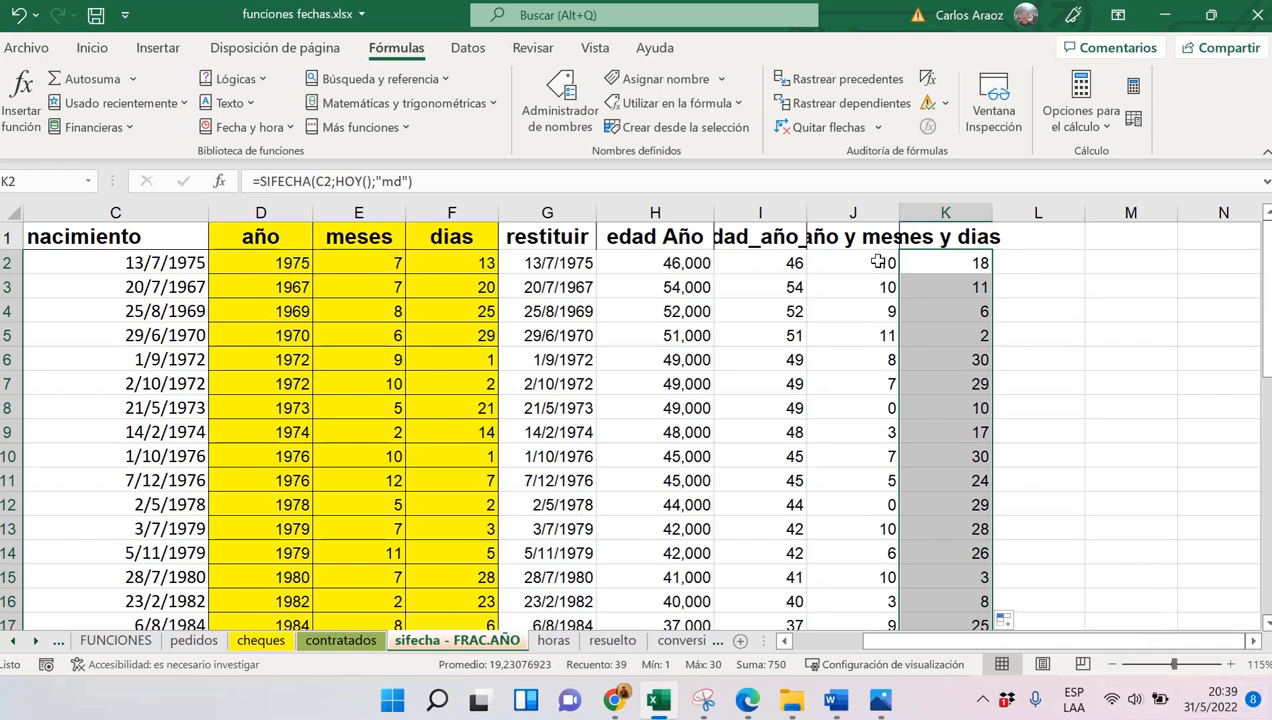
Compare the formulas in I2:J2 with K2, then change K2's unit from "md" to "d"
{"action": "left_click", "coordinate": [878, 262]}
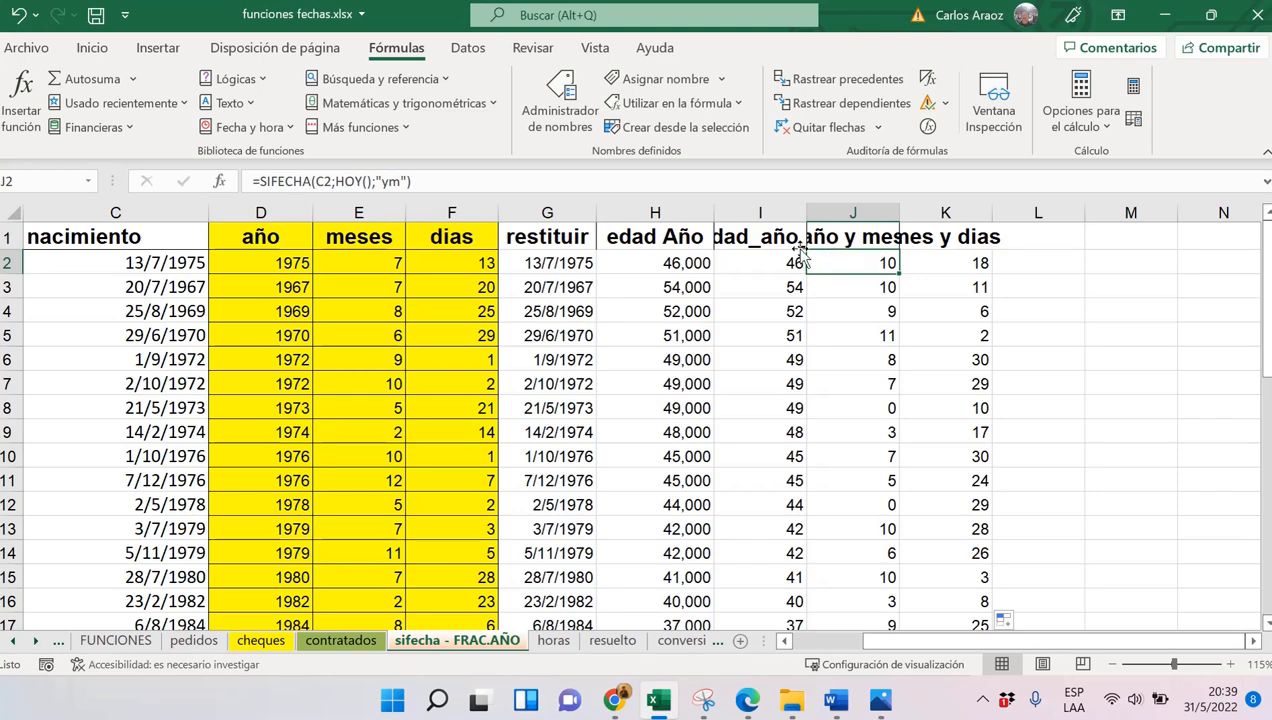
{"action": "left_click_drag", "start_coordinate": [776, 262], "coordinate": [832, 268]}
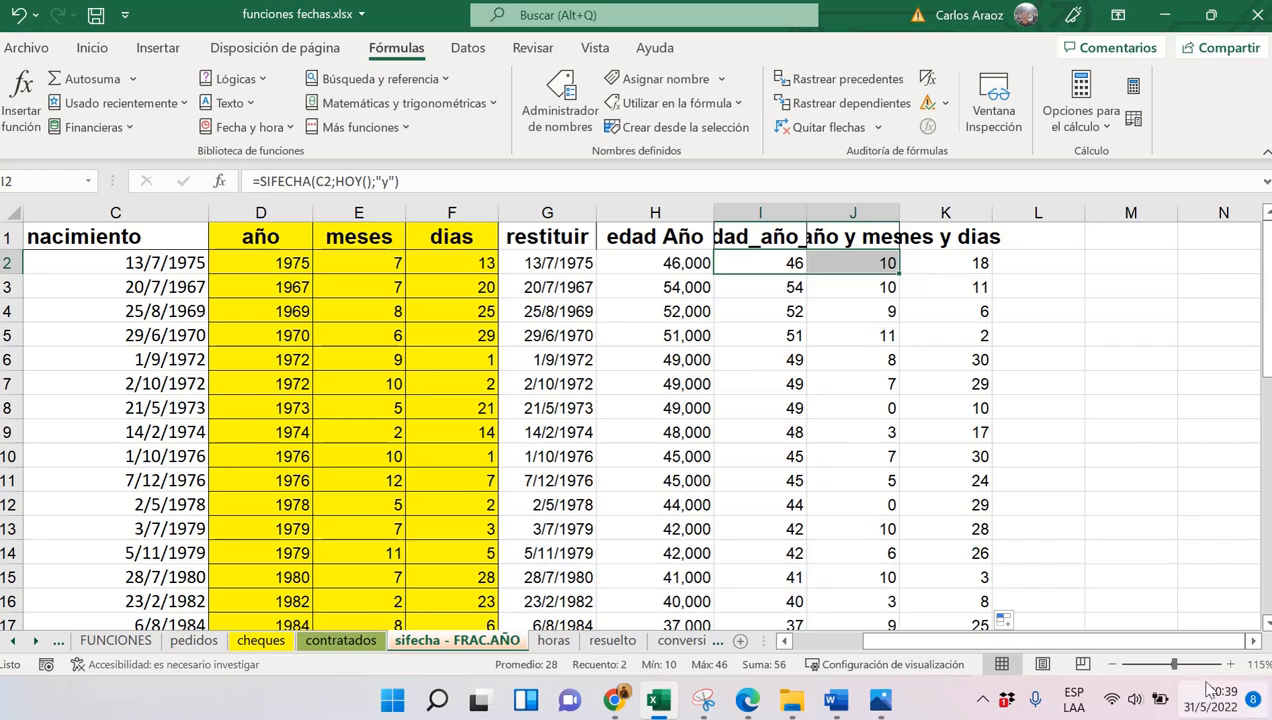
{"action": "left_click", "coordinate": [958, 259]}
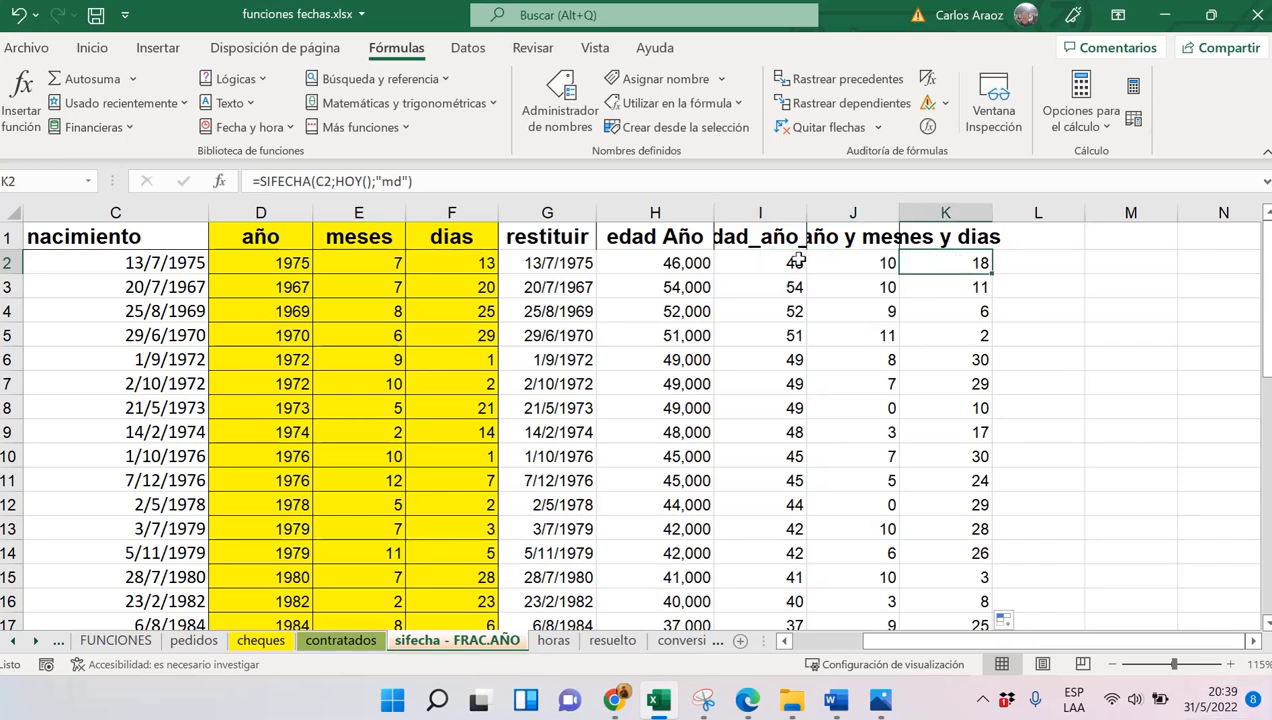
{"action": "left_click_drag", "start_coordinate": [800, 260], "coordinate": [923, 264]}
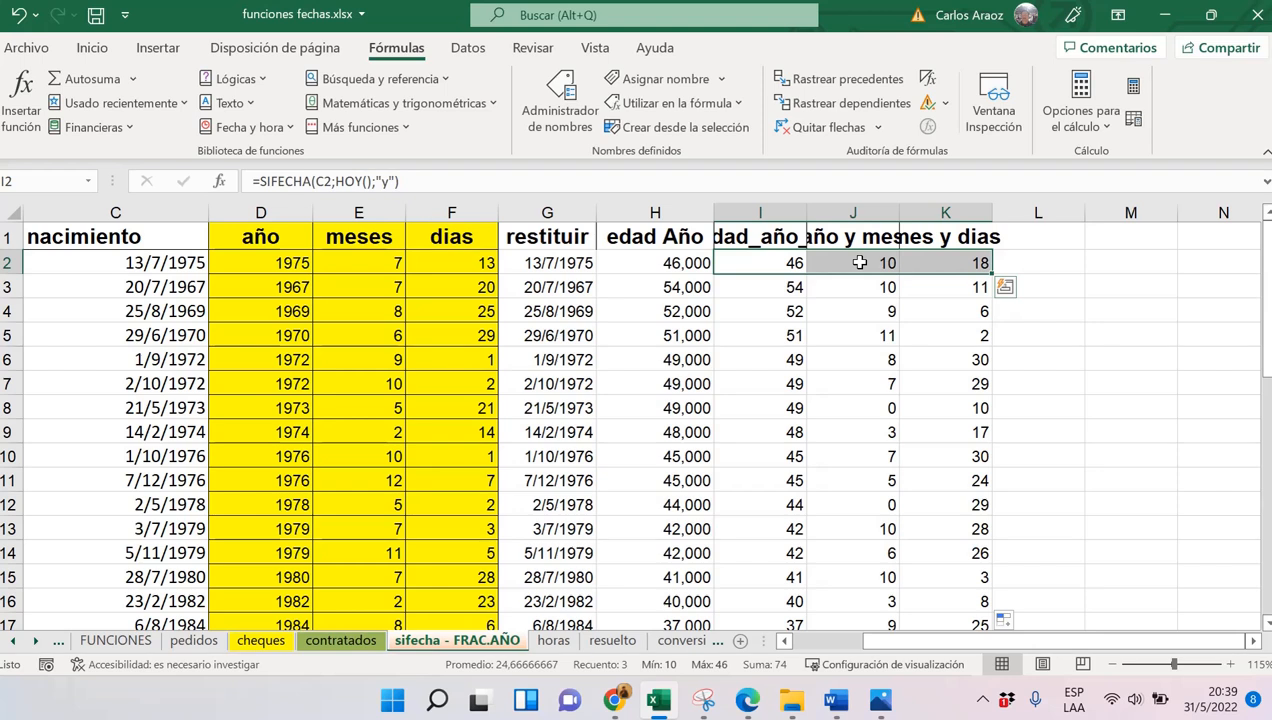
{"action": "left_click", "coordinate": [979, 262]}
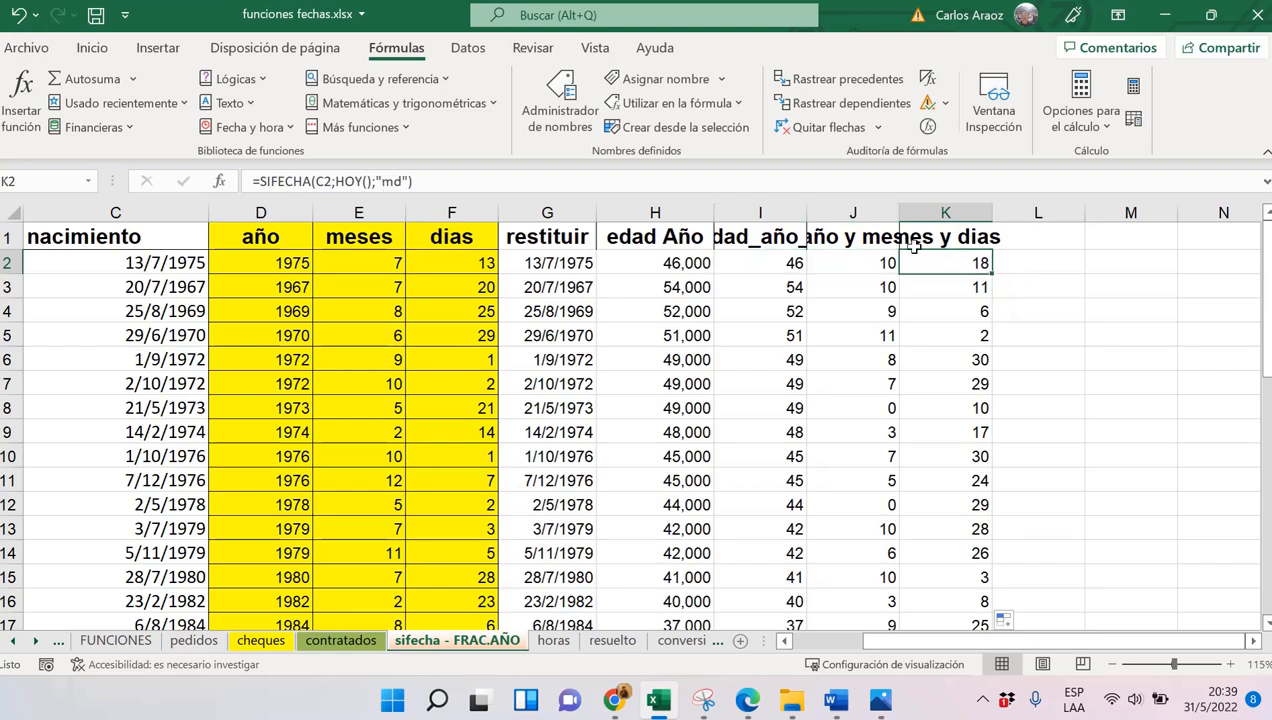
{"action": "left_click", "coordinate": [396, 183]}
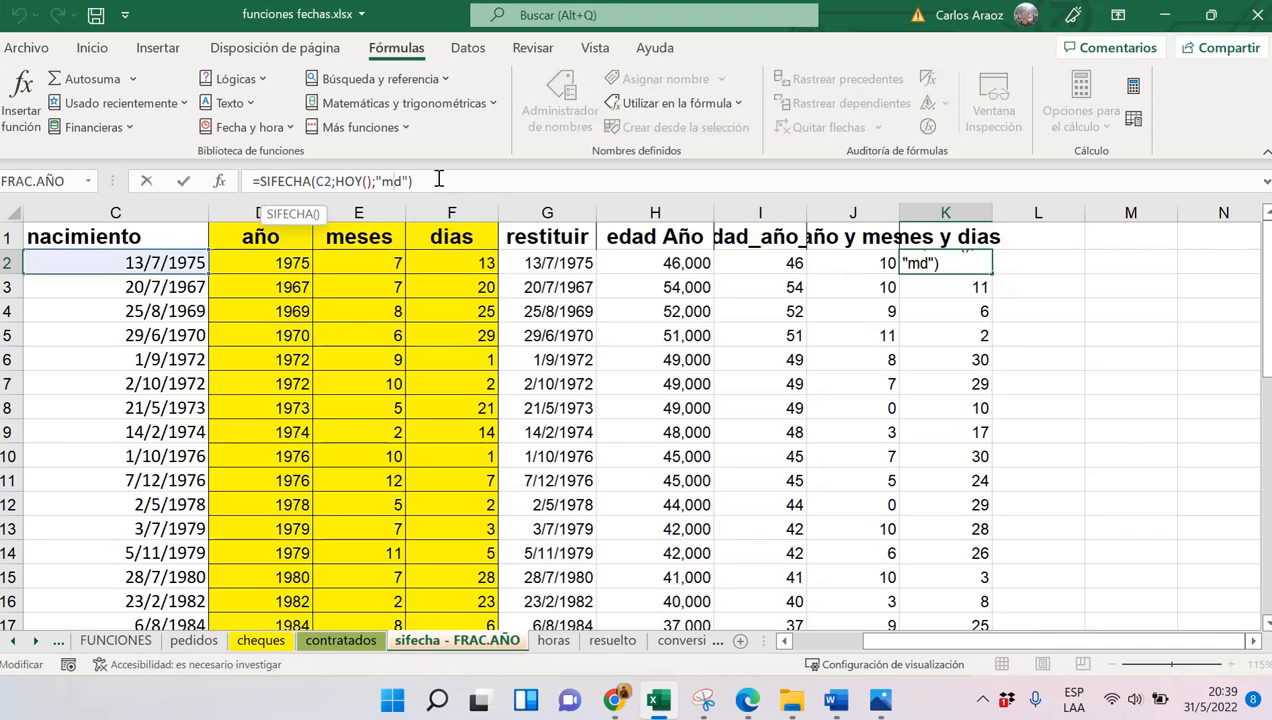
{"action": "key", "text": "BackSpace"}
{"action": "key", "text": "Return"}
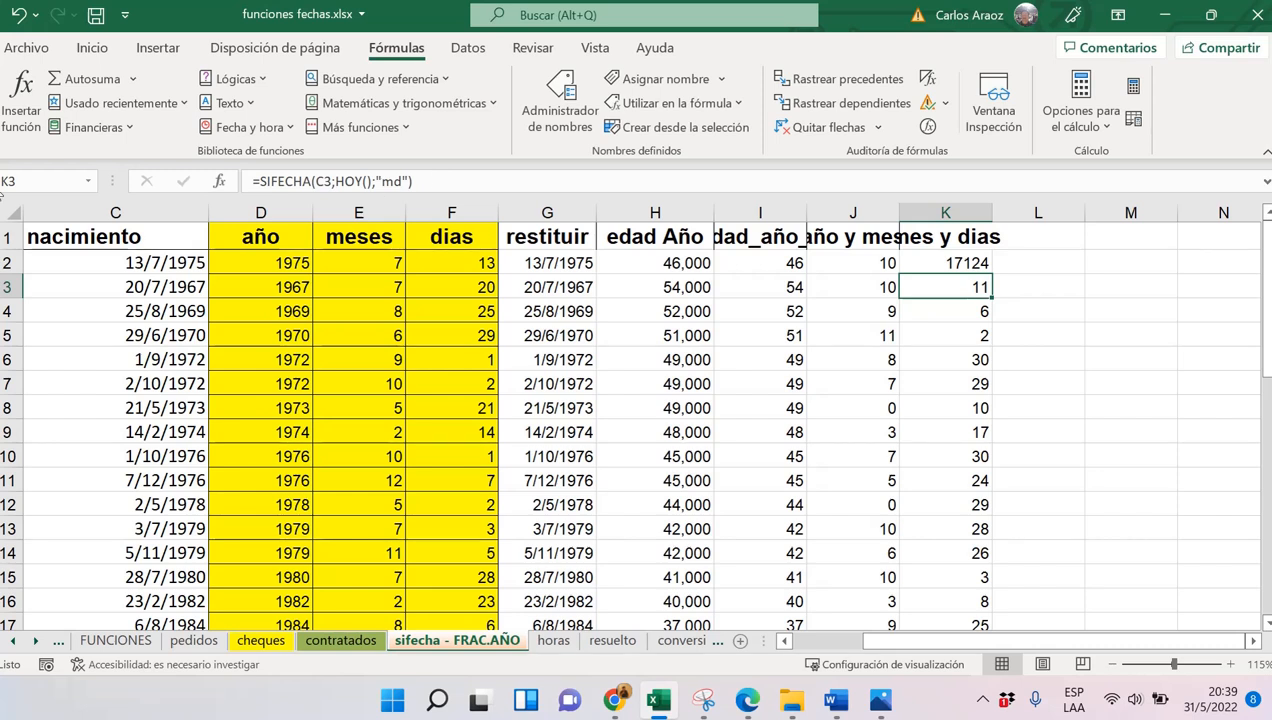
Bring the Chrome window over the spreadsheet and maximize it
{"action": "mouse_move", "coordinate": [622, 700]}
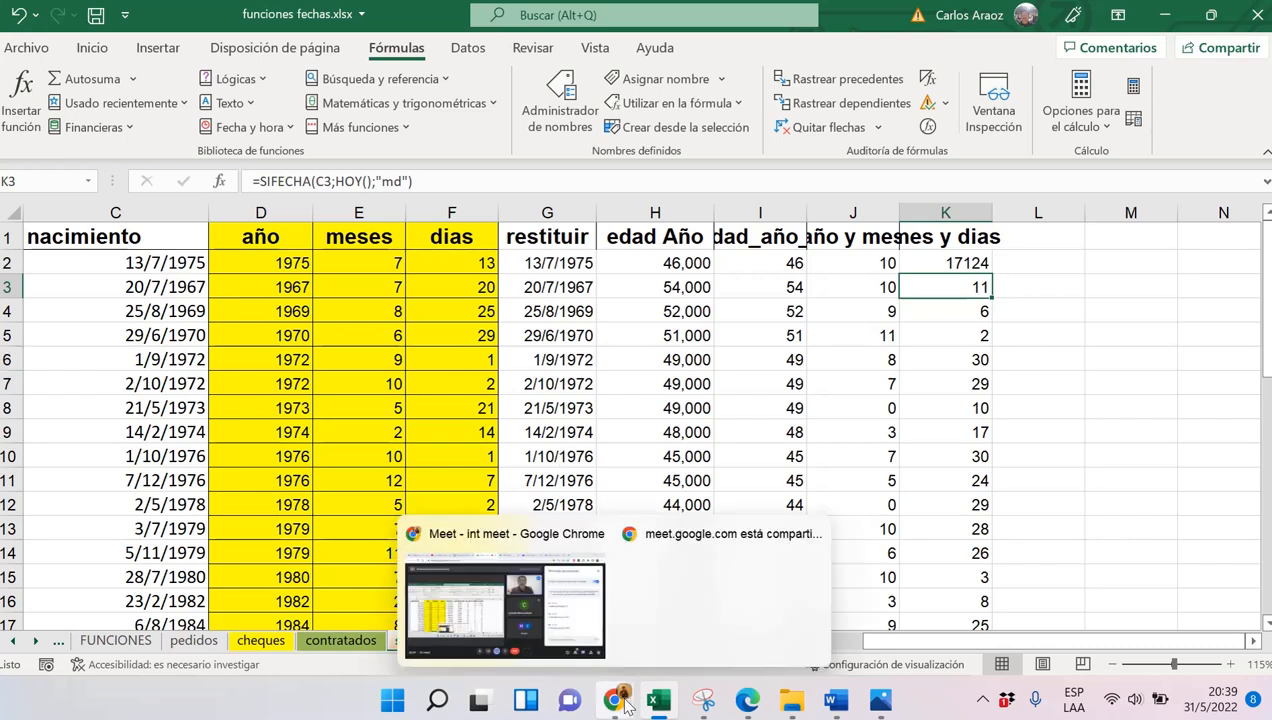
{"action": "mouse_move", "coordinate": [675, 652]}
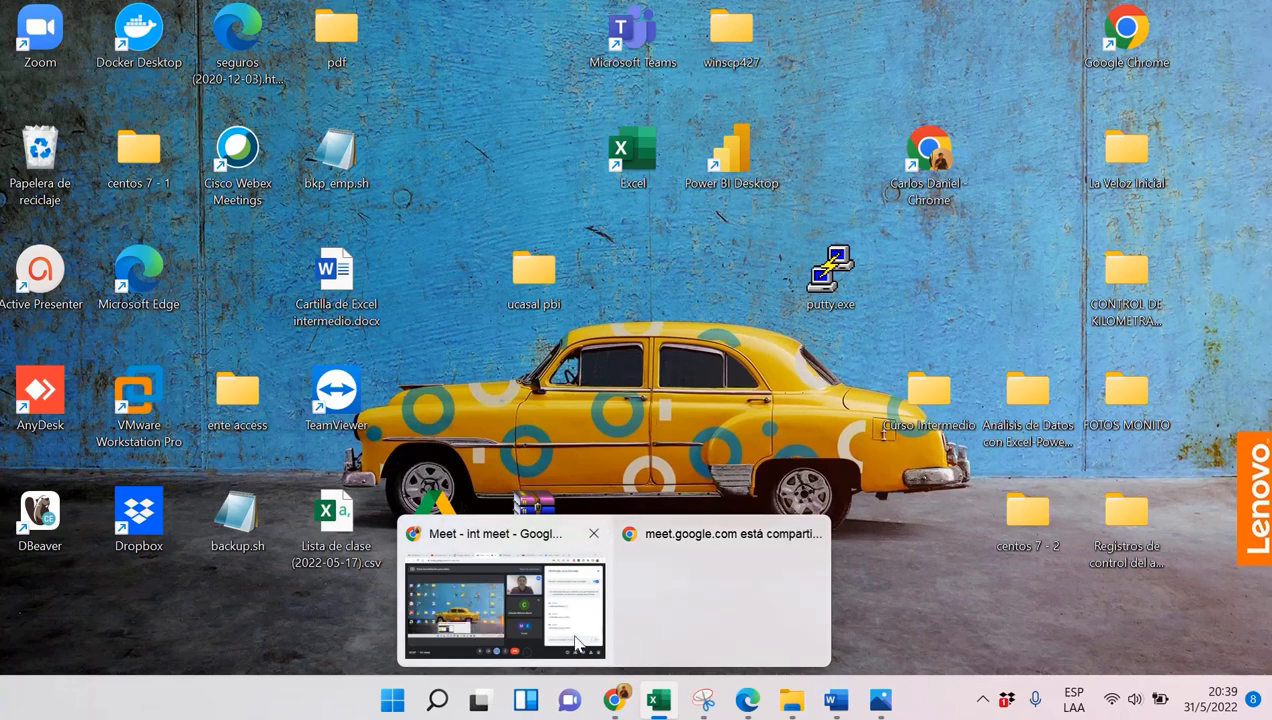
{"action": "left_click", "coordinate": [672, 641]}
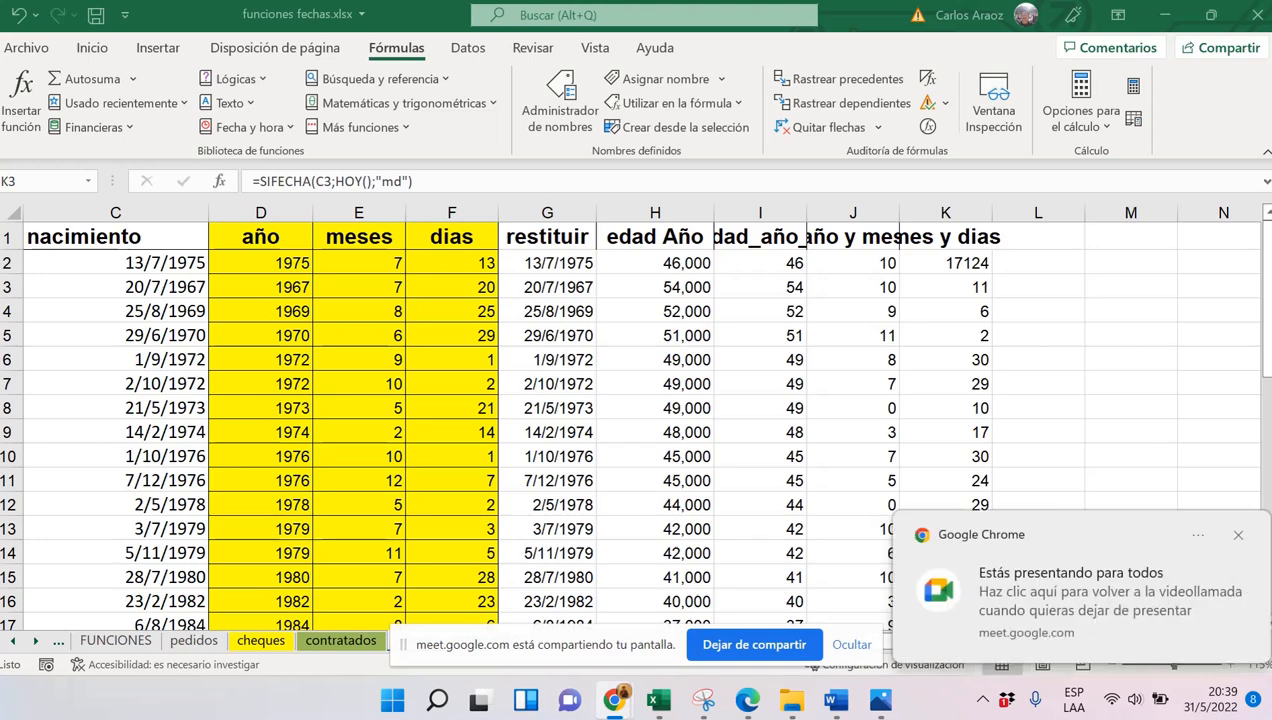
{"action": "left_click_drag", "start_coordinate": [1097, 70], "coordinate": [490, 88]}
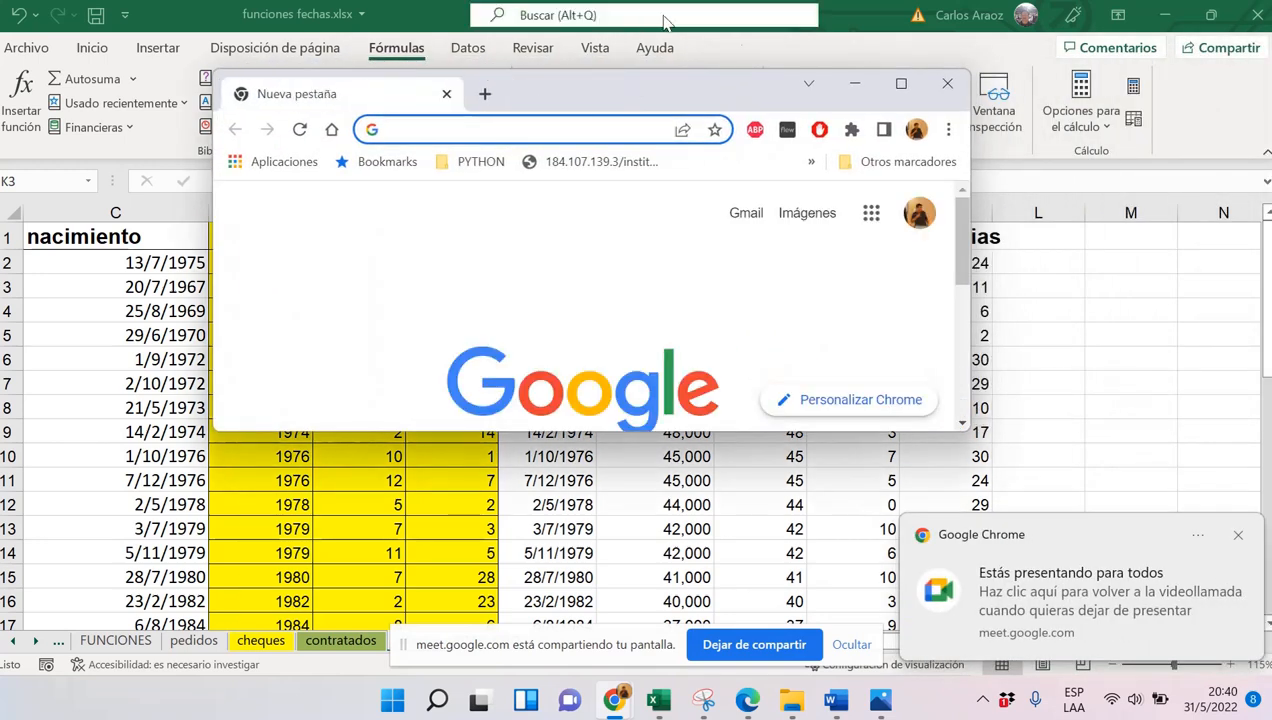
{"action": "left_click", "coordinate": [902, 86]}
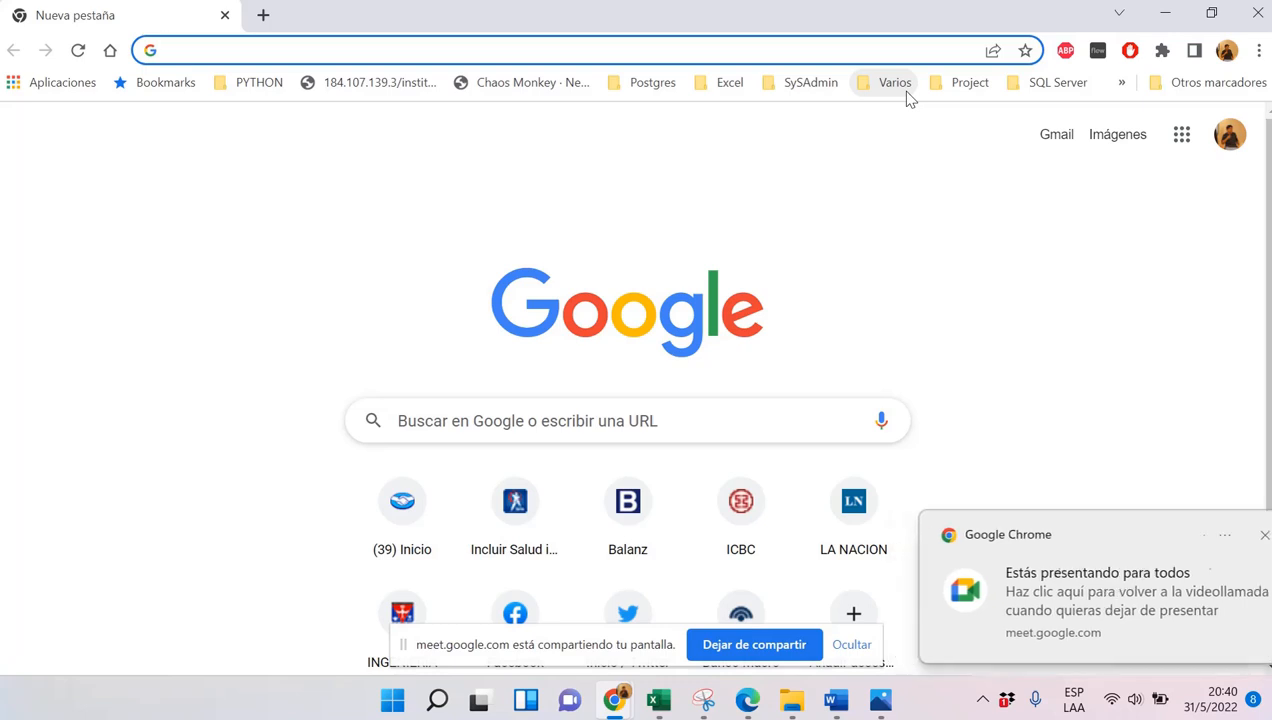
Run the Google search 'excel calcular edad' from the earlier search suggestion
{"action": "left_click", "coordinate": [518, 410]}
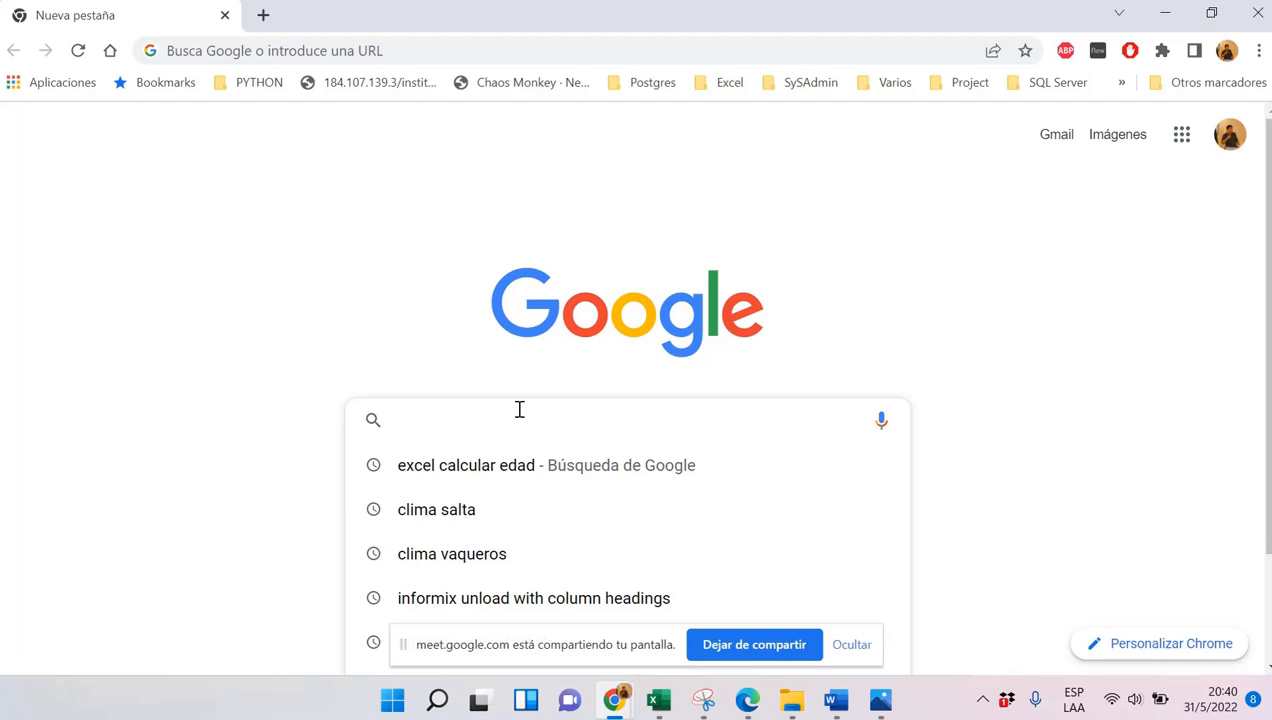
{"action": "left_click", "coordinate": [497, 466]}
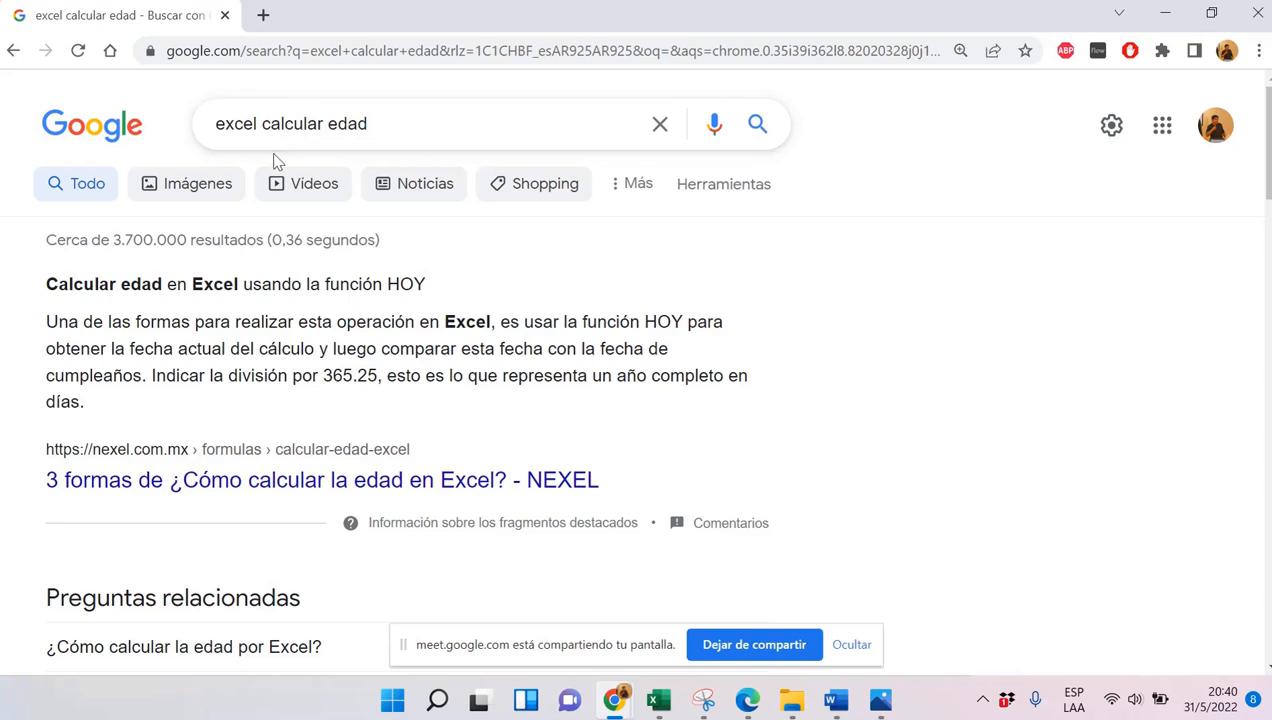
{"action": "left_click_drag", "start_coordinate": [256, 123], "coordinate": [206, 125]}
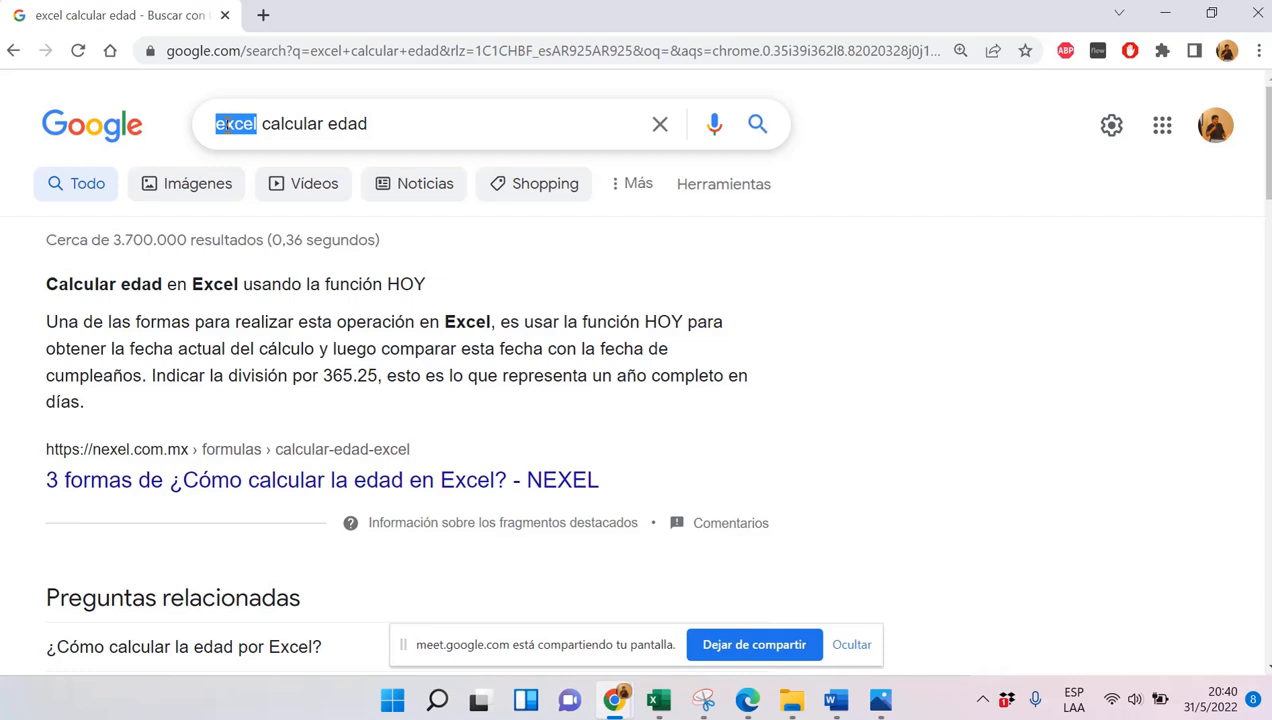
{"action": "left_click_drag", "start_coordinate": [258, 122], "coordinate": [348, 124]}
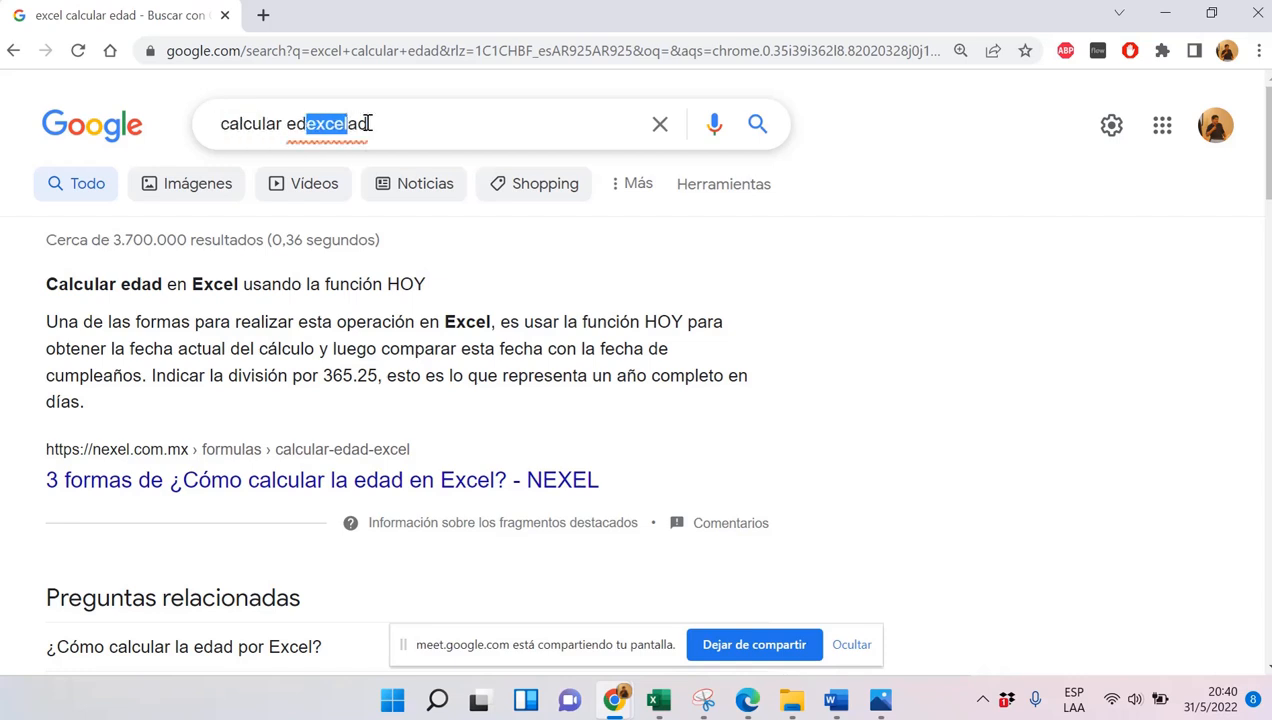
{"action": "key", "text": "ctrl+z"}
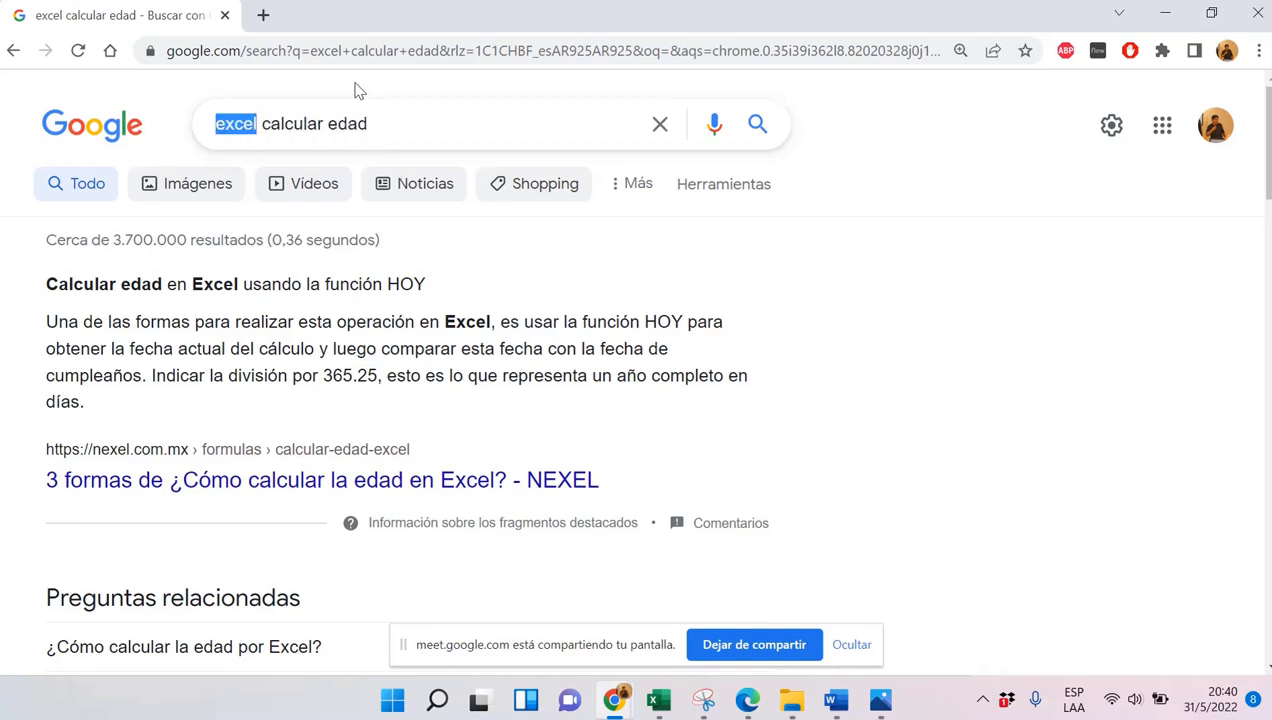
{"action": "left_click", "coordinate": [375, 124]}
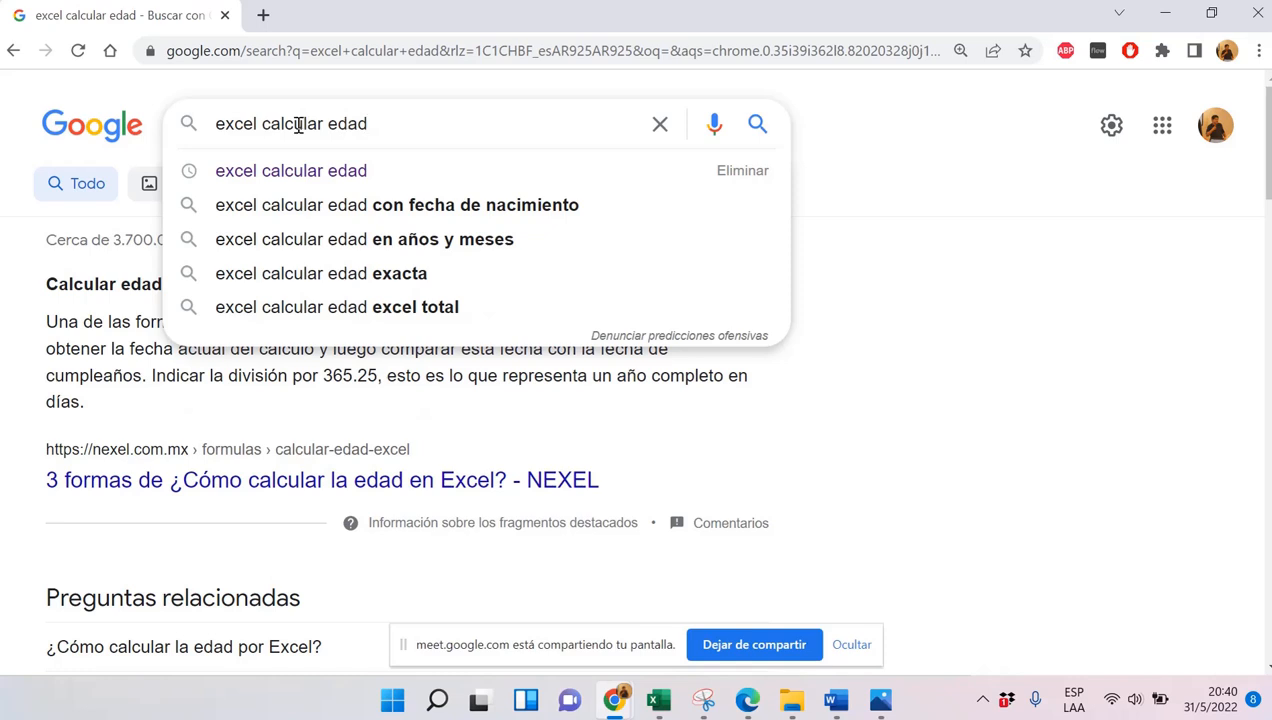
{"action": "left_click", "coordinate": [376, 172]}
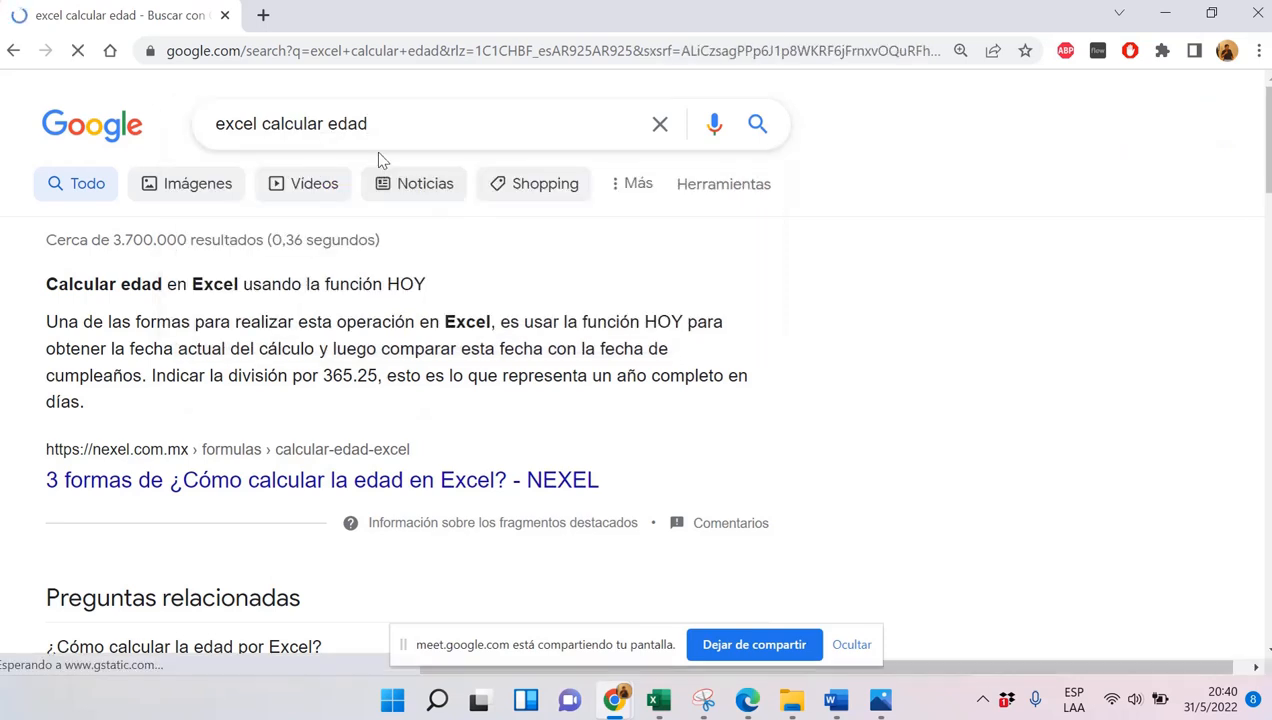
{"action": "double_click", "coordinate": [240, 125]}
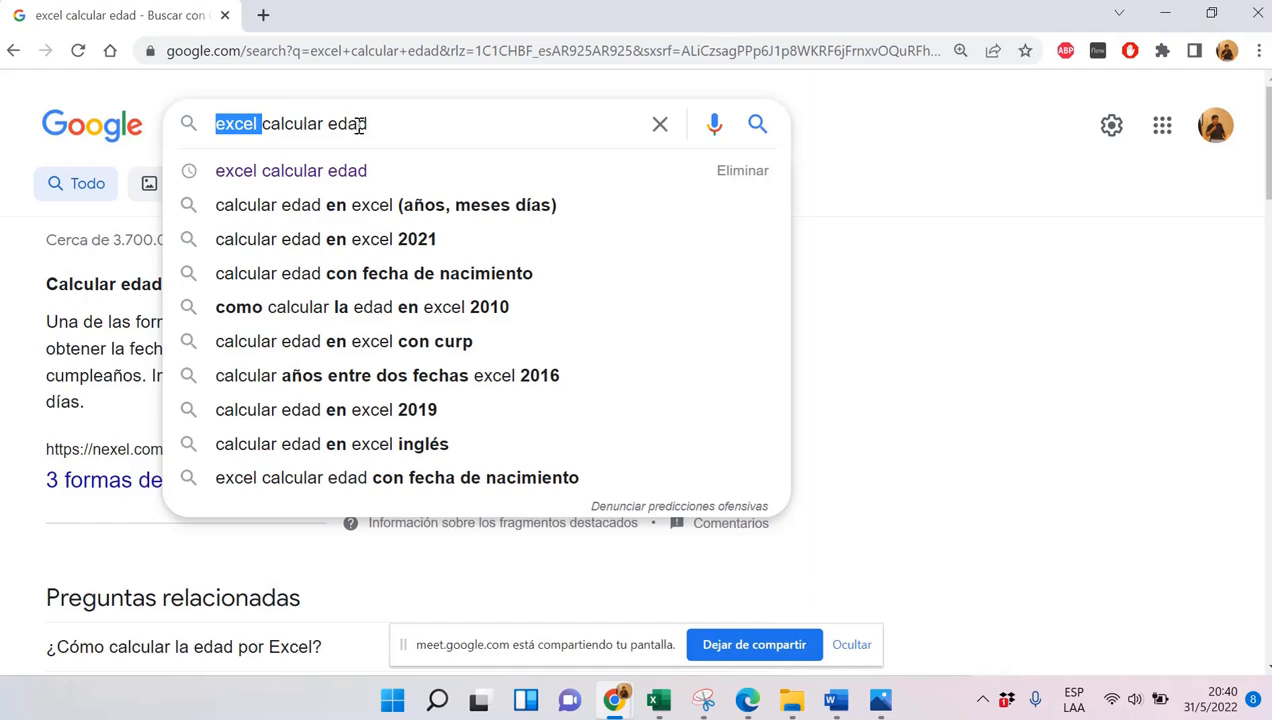
{"action": "left_click", "coordinate": [385, 143]}
{"action": "left_click", "coordinate": [1045, 350]}
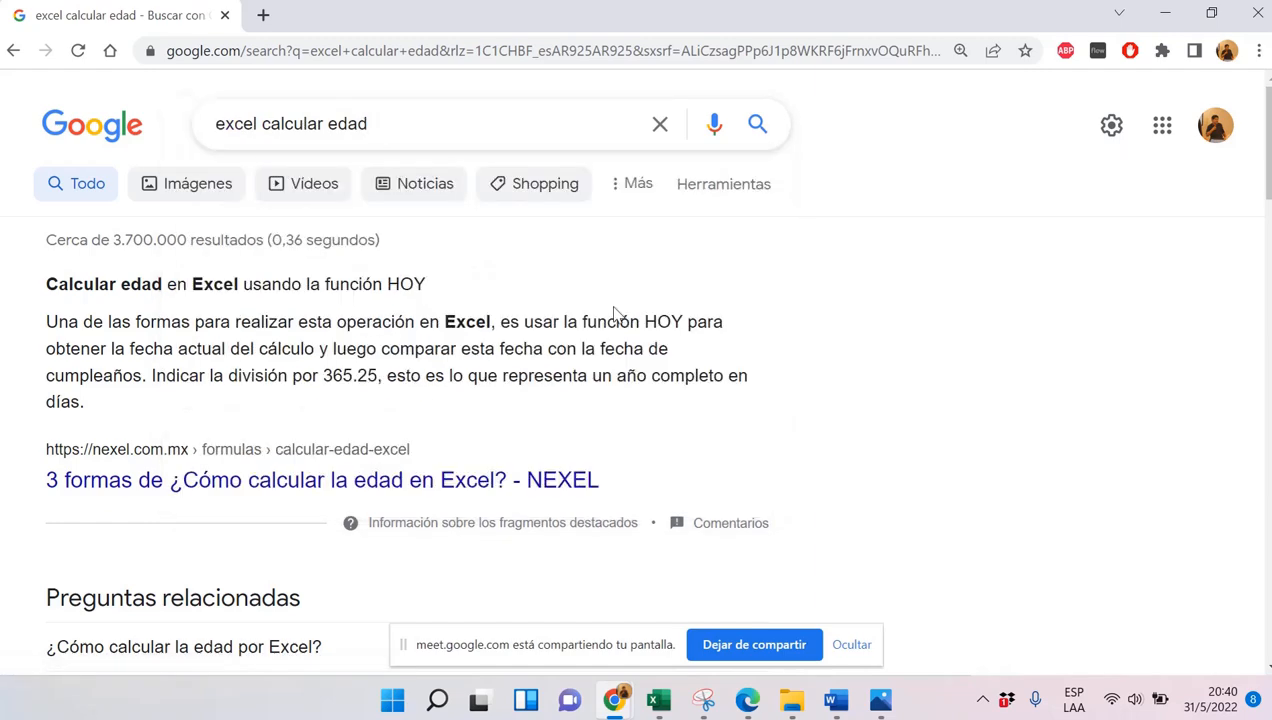
Scroll down the 'excel calcular edad' results to the video tutorials
{"action": "scroll", "coordinate": [615, 313], "scroll_direction": "down", "scroll_amount": 3}
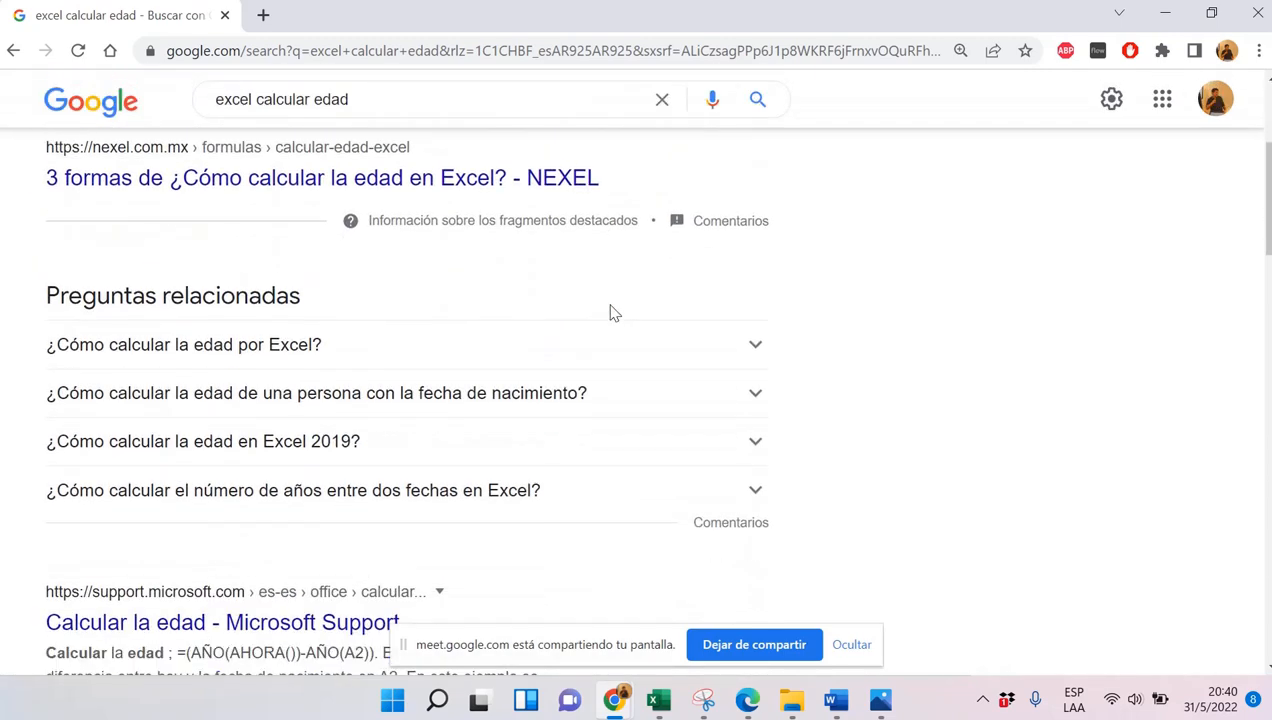
{"action": "scroll", "coordinate": [553, 298], "scroll_direction": "up", "scroll_amount": 2}
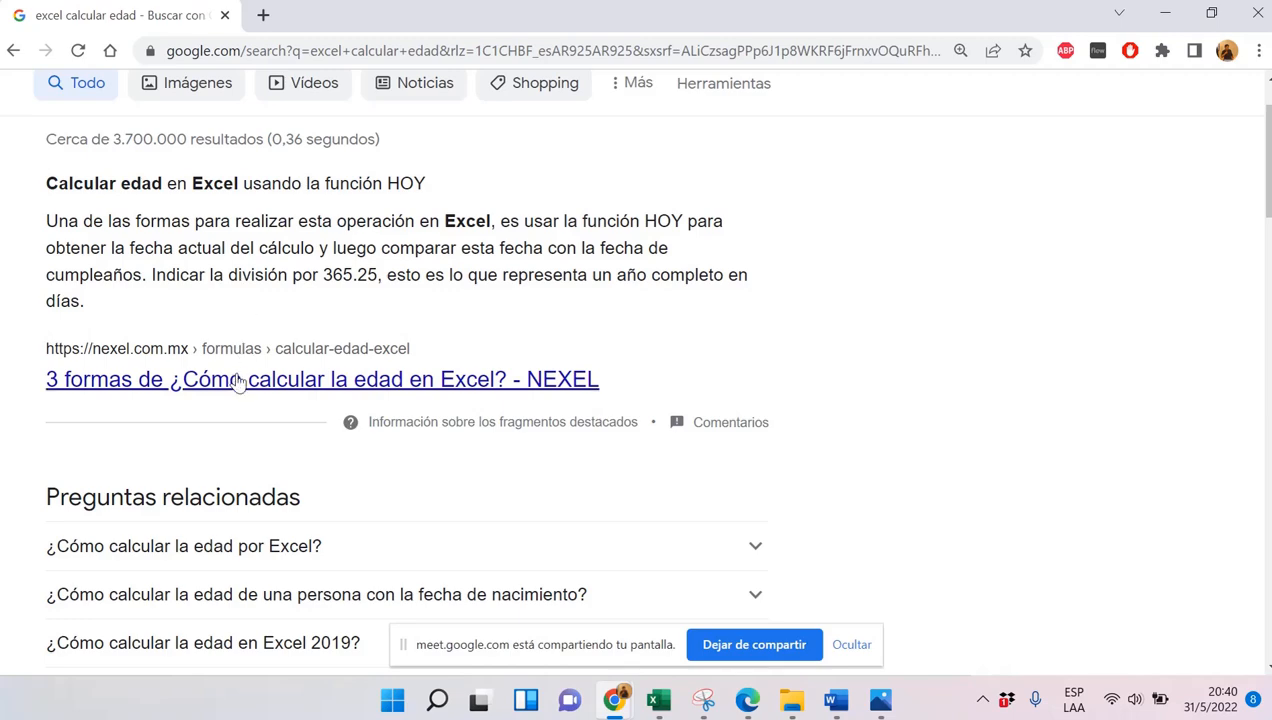
{"action": "scroll", "coordinate": [266, 372], "scroll_direction": "down", "scroll_amount": 1}
{"action": "scroll", "coordinate": [266, 372], "scroll_direction": "down", "scroll_amount": 5}
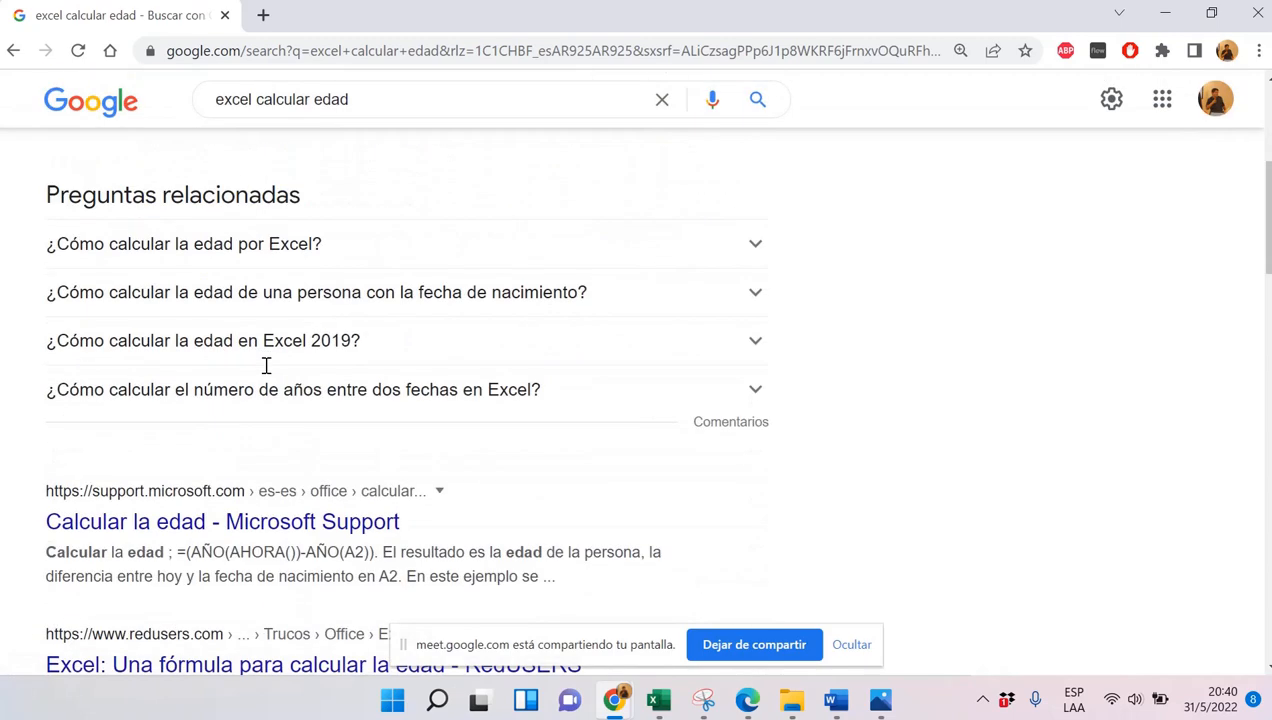
{"action": "scroll", "coordinate": [266, 372], "scroll_direction": "down", "scroll_amount": 1}
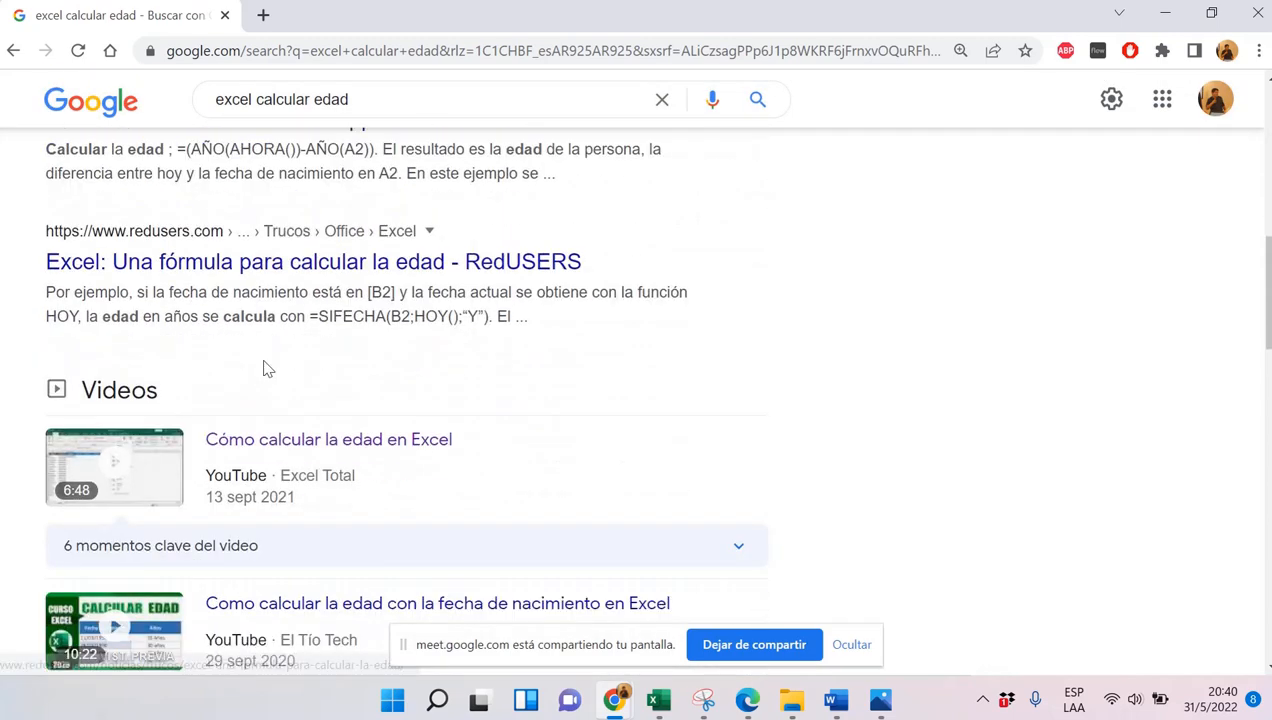
{"action": "scroll", "coordinate": [445, 350], "scroll_direction": "down", "scroll_amount": 1}
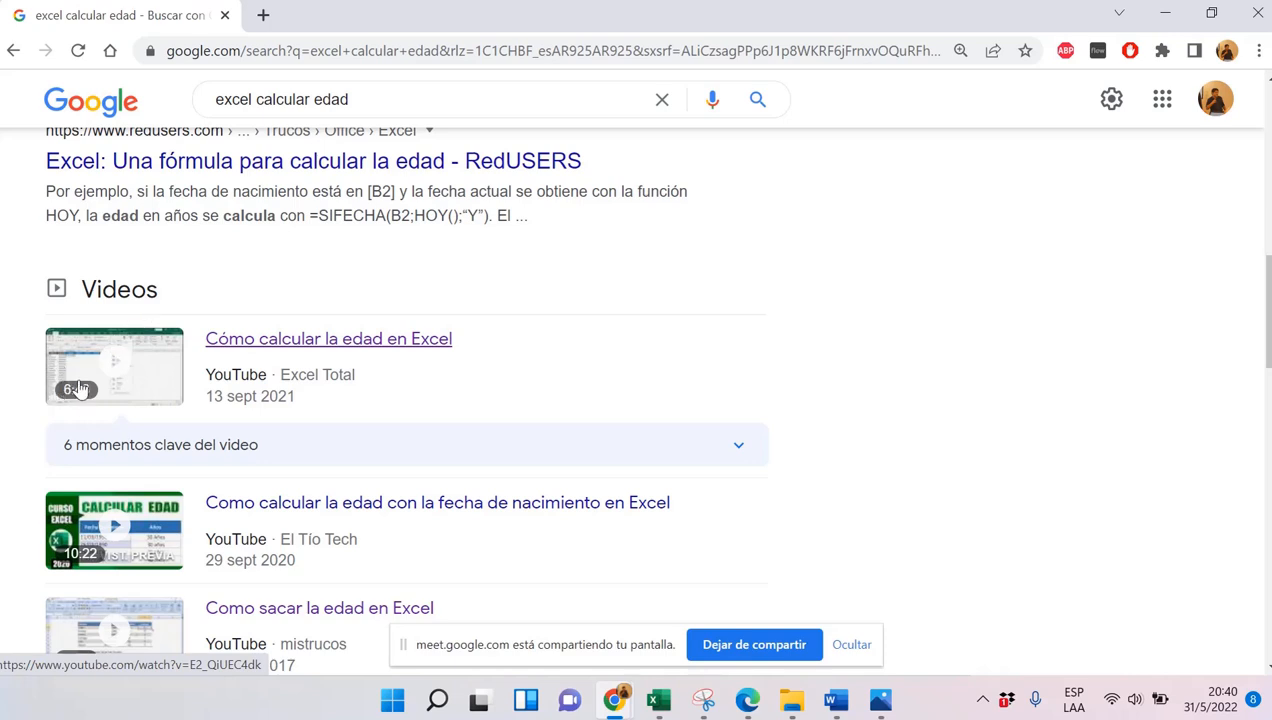
{"action": "scroll", "coordinate": [143, 390], "scroll_direction": "down", "scroll_amount": 1}
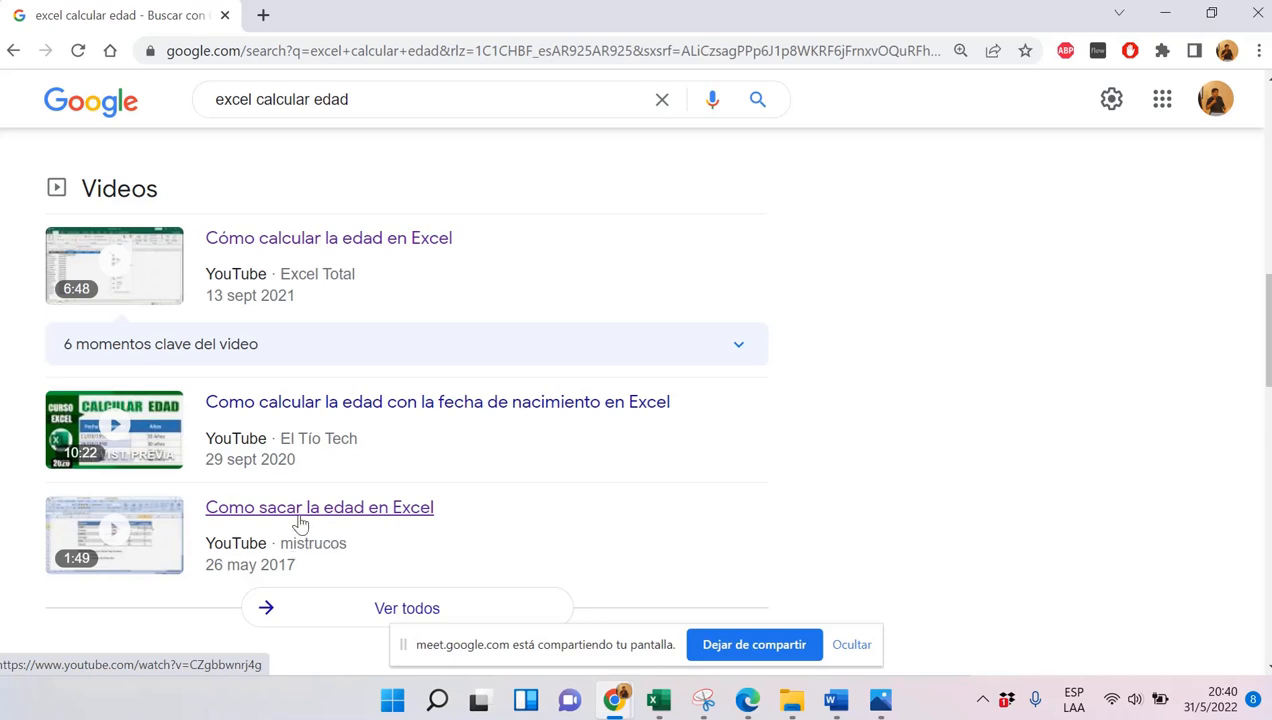
Open 'Como sacar la edad en Excel', skip ahead to 0:30, and pause at 0:48
{"action": "left_click", "coordinate": [145, 532]}
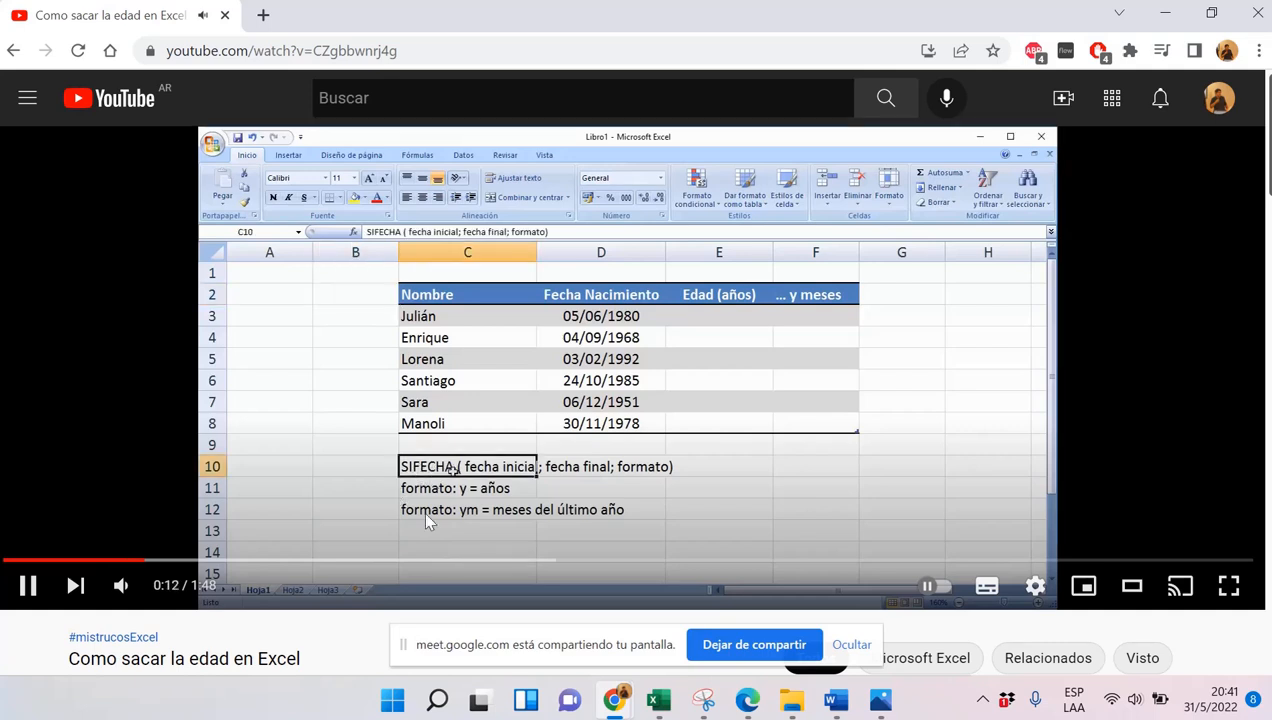
{"action": "left_click", "coordinate": [358, 562]}
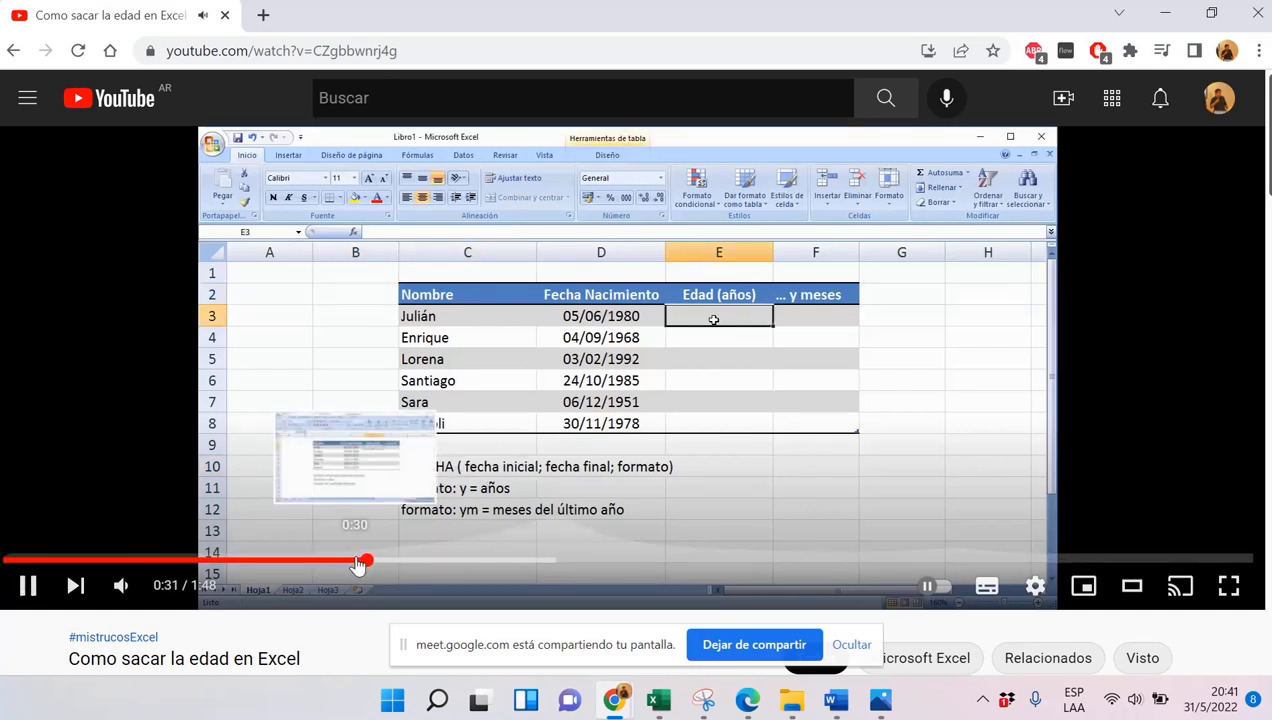
{"action": "left_click_drag", "start_coordinate": [358, 562], "coordinate": [463, 561]}
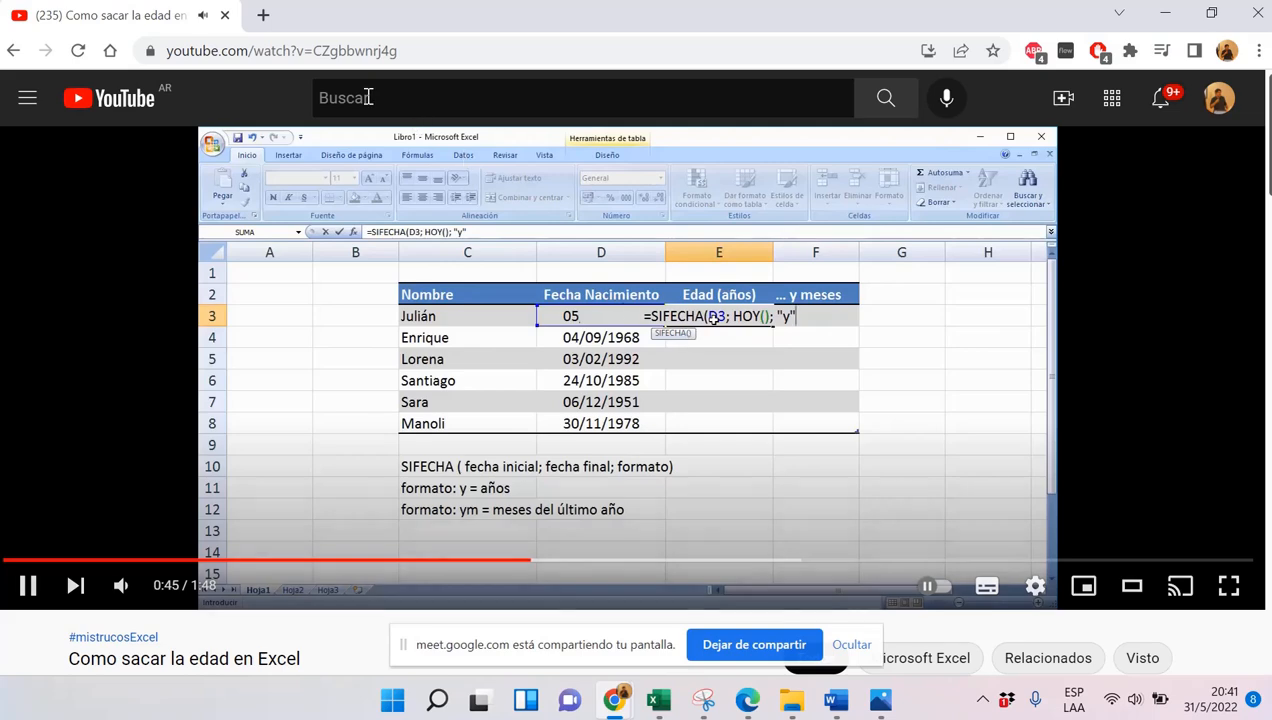
{"action": "left_click", "coordinate": [28, 587]}
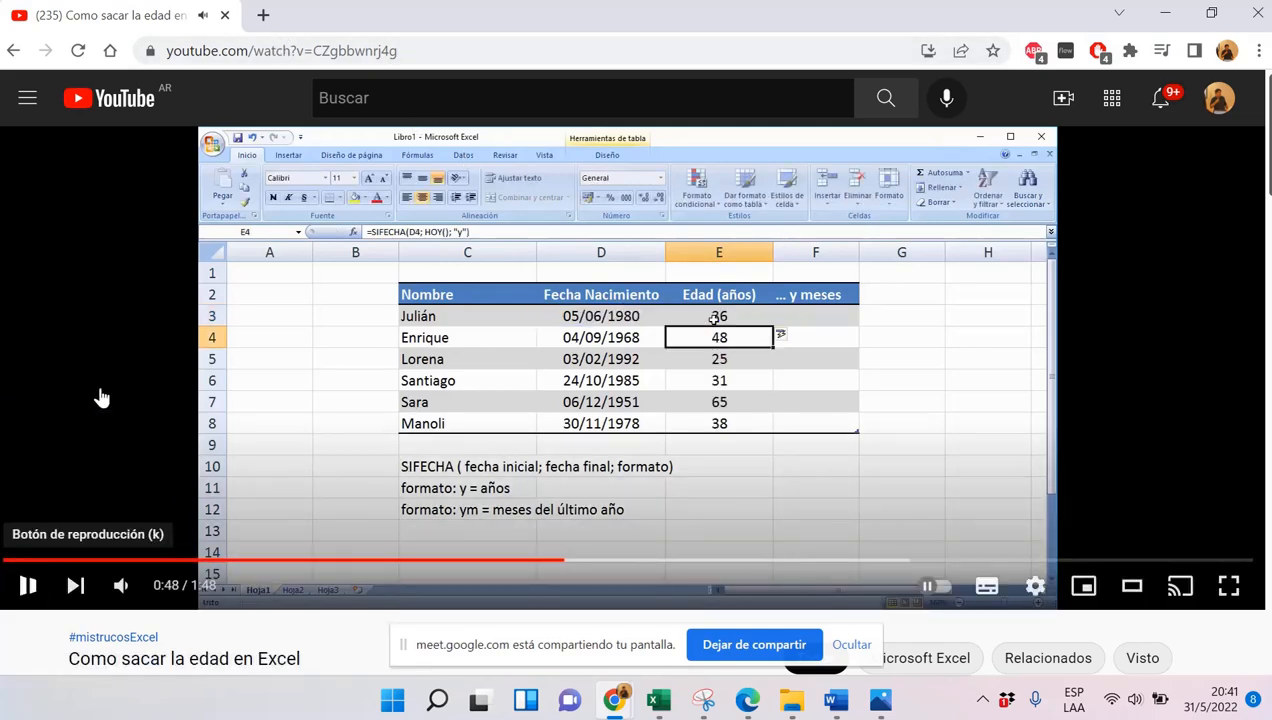
{"action": "left_click", "coordinate": [261, 17]}
Search 'excel frac.año', open the second video result, and pause it at 0:18
{"action": "type", "text": "ex"}
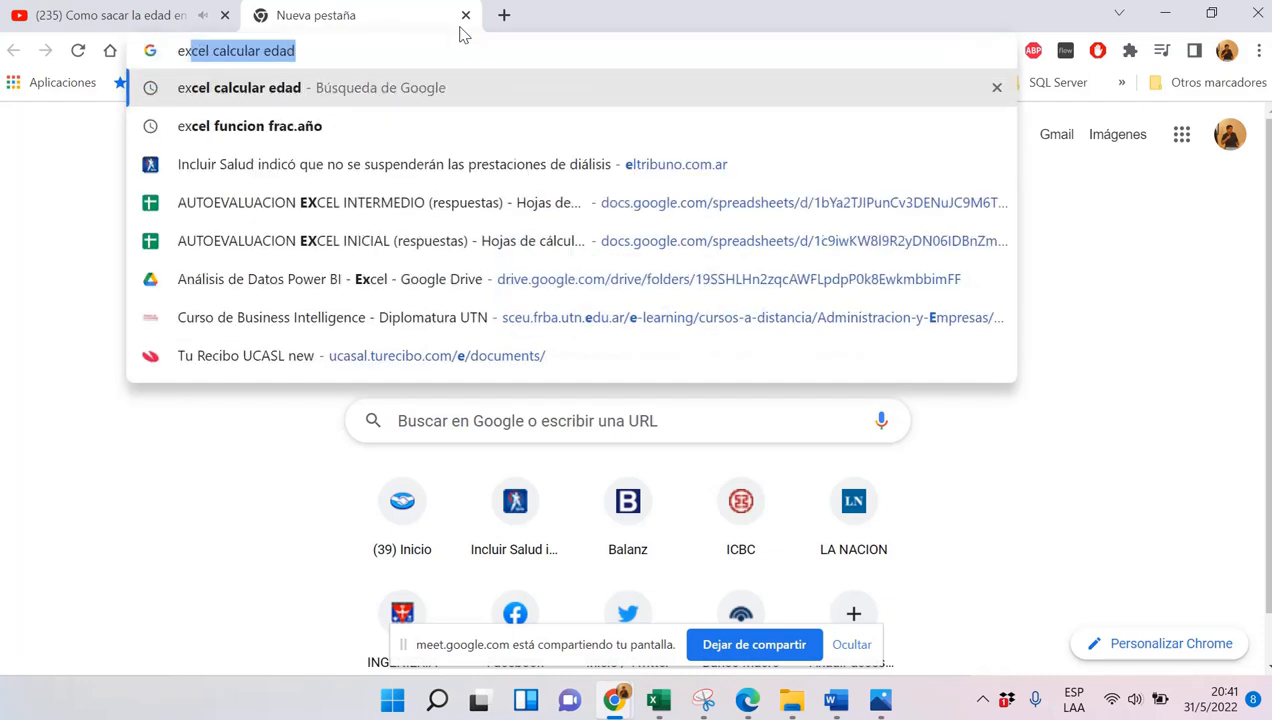
{"action": "type", "text": "cel f"}
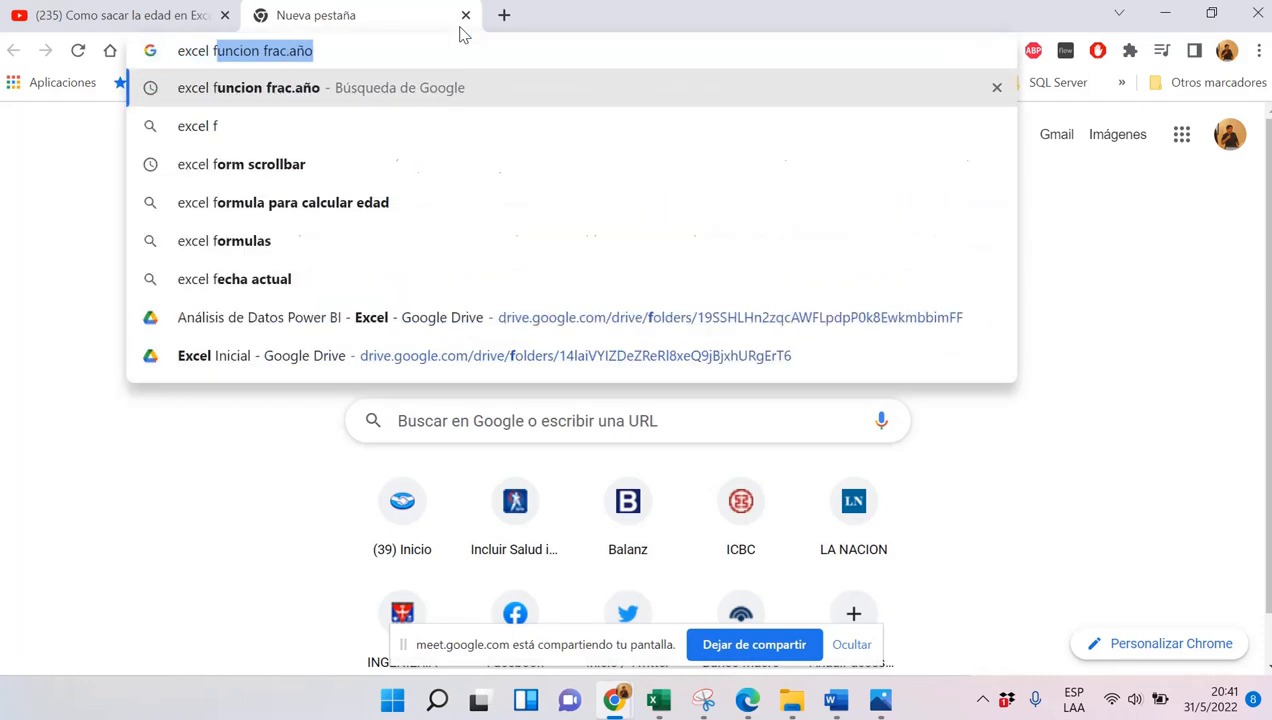
{"action": "type", "text": "rac.año"}
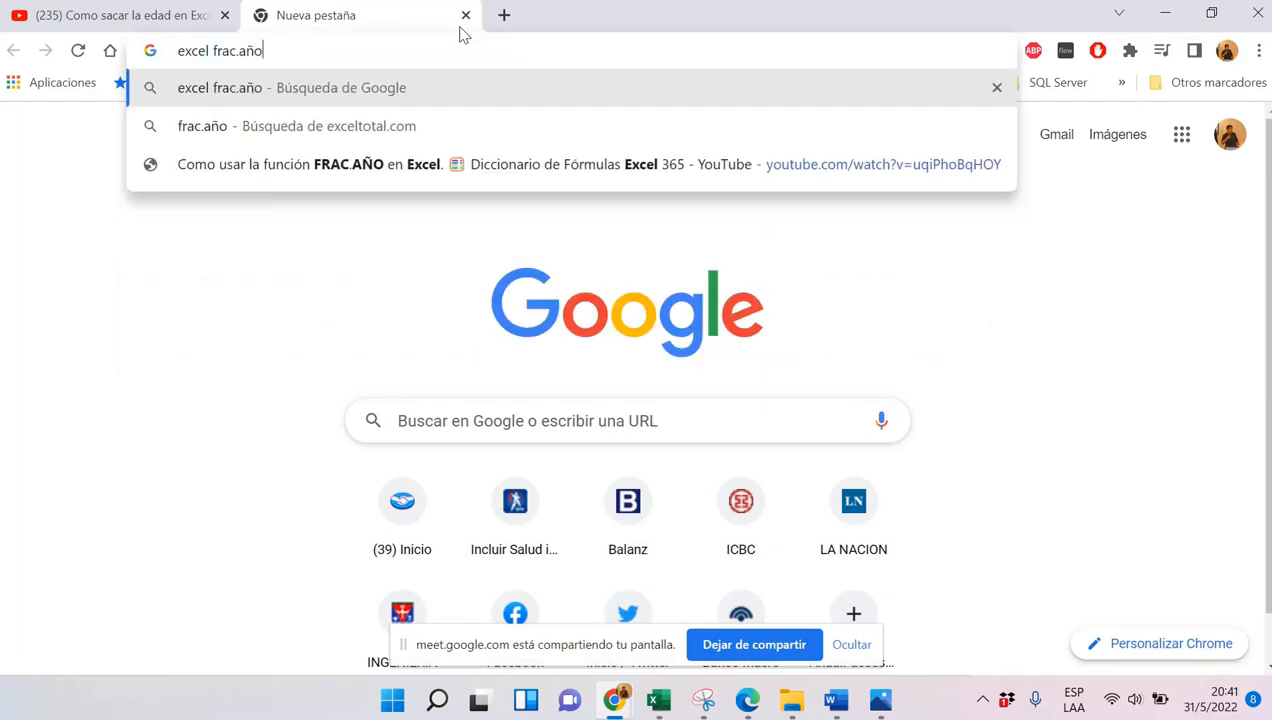
{"action": "key", "text": "Return"}
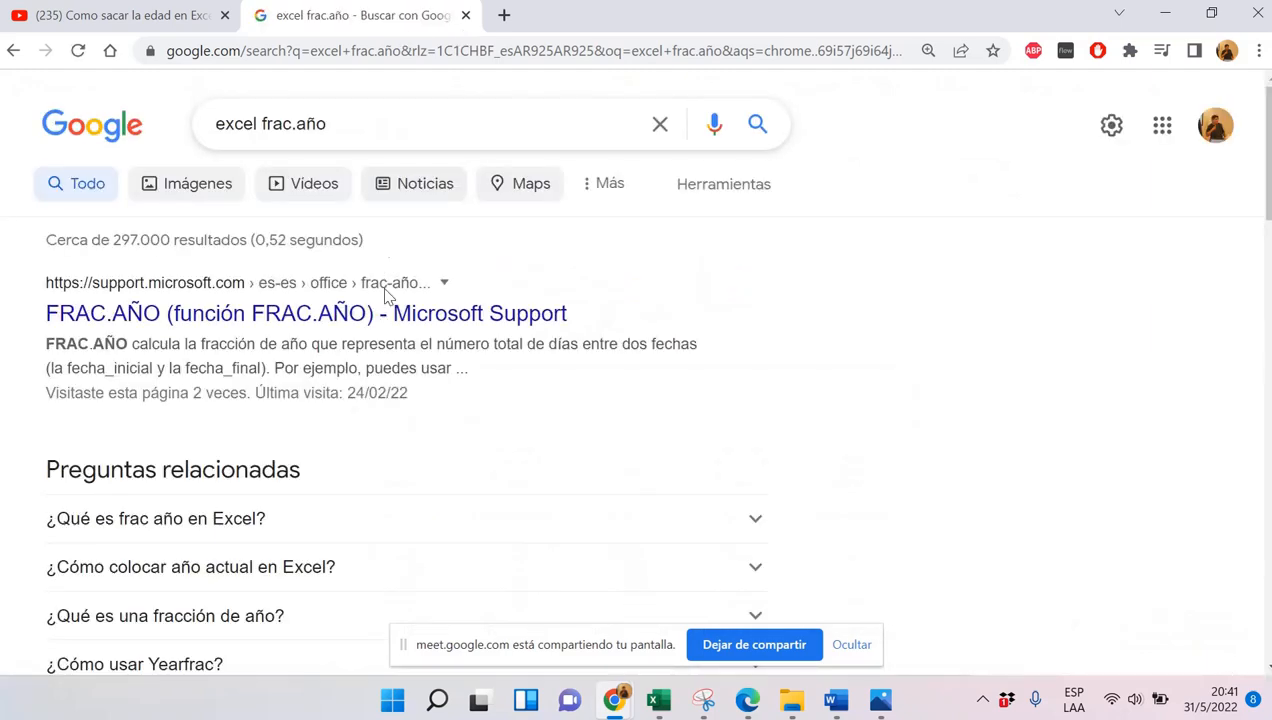
{"action": "scroll", "coordinate": [381, 290], "scroll_direction": "down", "scroll_amount": 3}
{"action": "scroll", "coordinate": [383, 320], "scroll_direction": "down", "scroll_amount": 2}
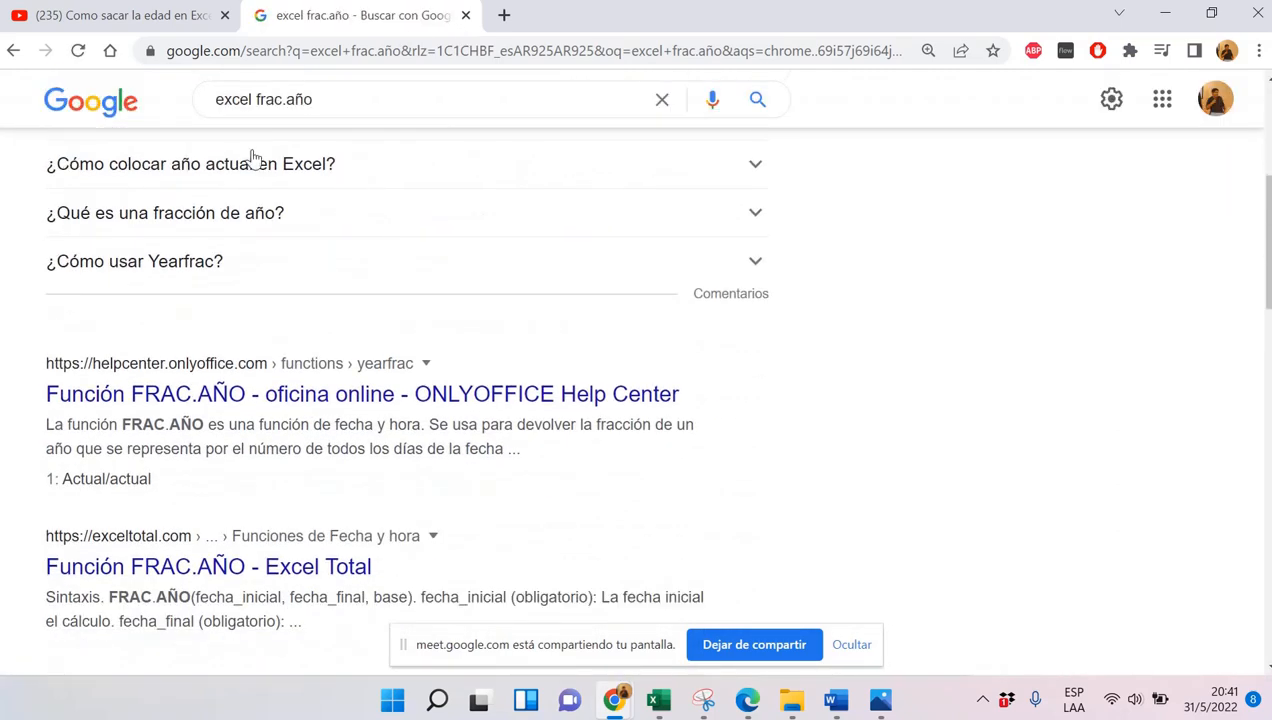
{"action": "scroll", "coordinate": [324, 320], "scroll_direction": "down", "scroll_amount": 4}
{"action": "scroll", "coordinate": [324, 319], "scroll_direction": "down", "scroll_amount": 1}
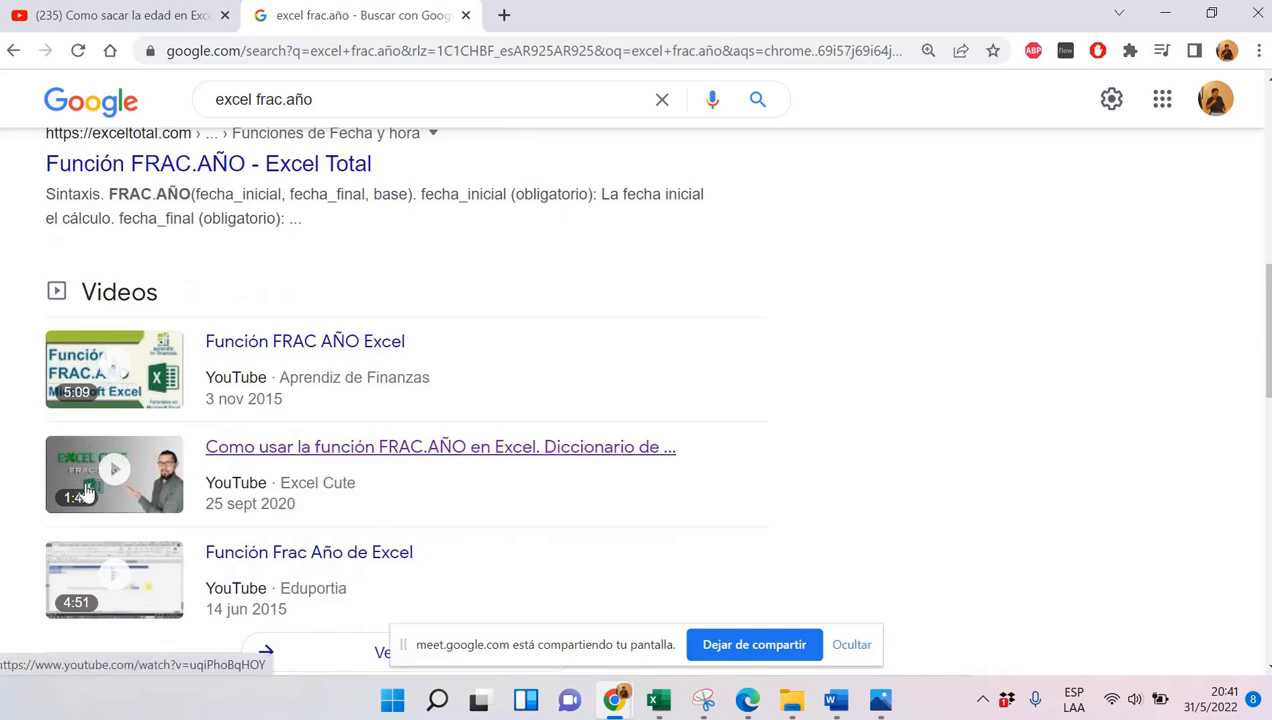
{"action": "left_click", "coordinate": [300, 450]}
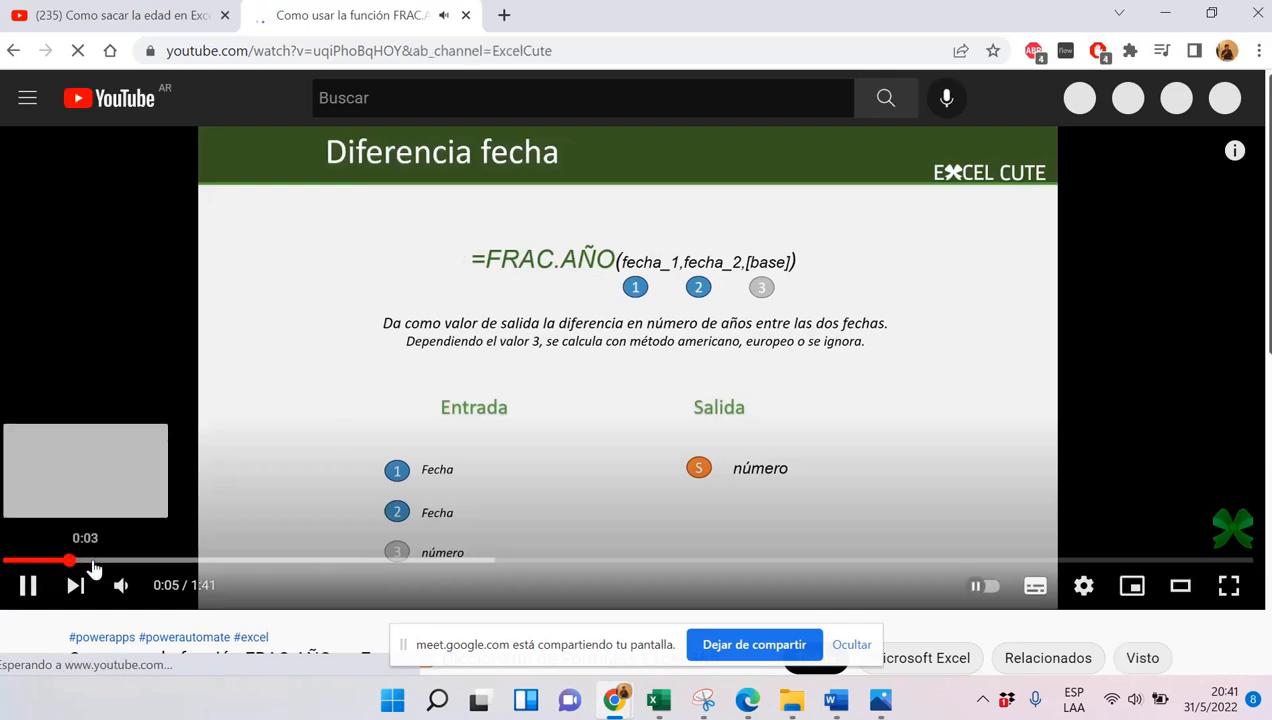
{"action": "left_click_drag", "start_coordinate": [92, 568], "coordinate": [238, 566]}
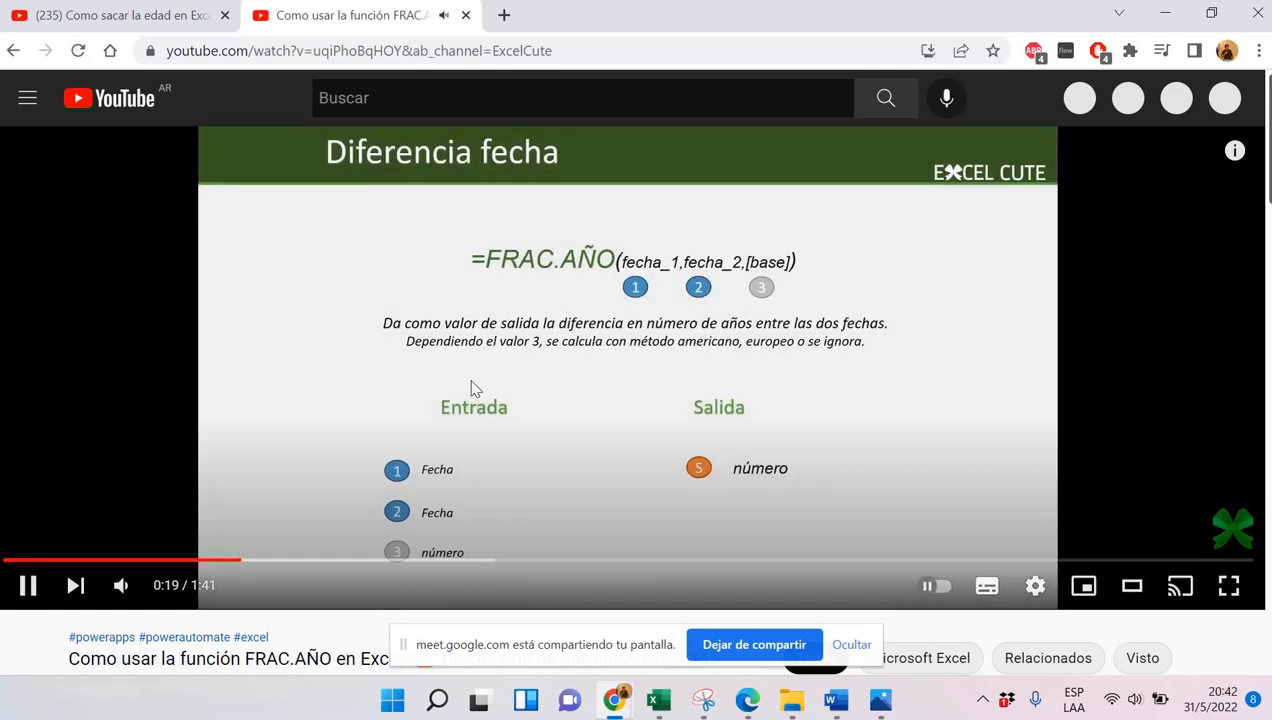
{"action": "left_click", "coordinate": [27, 588]}
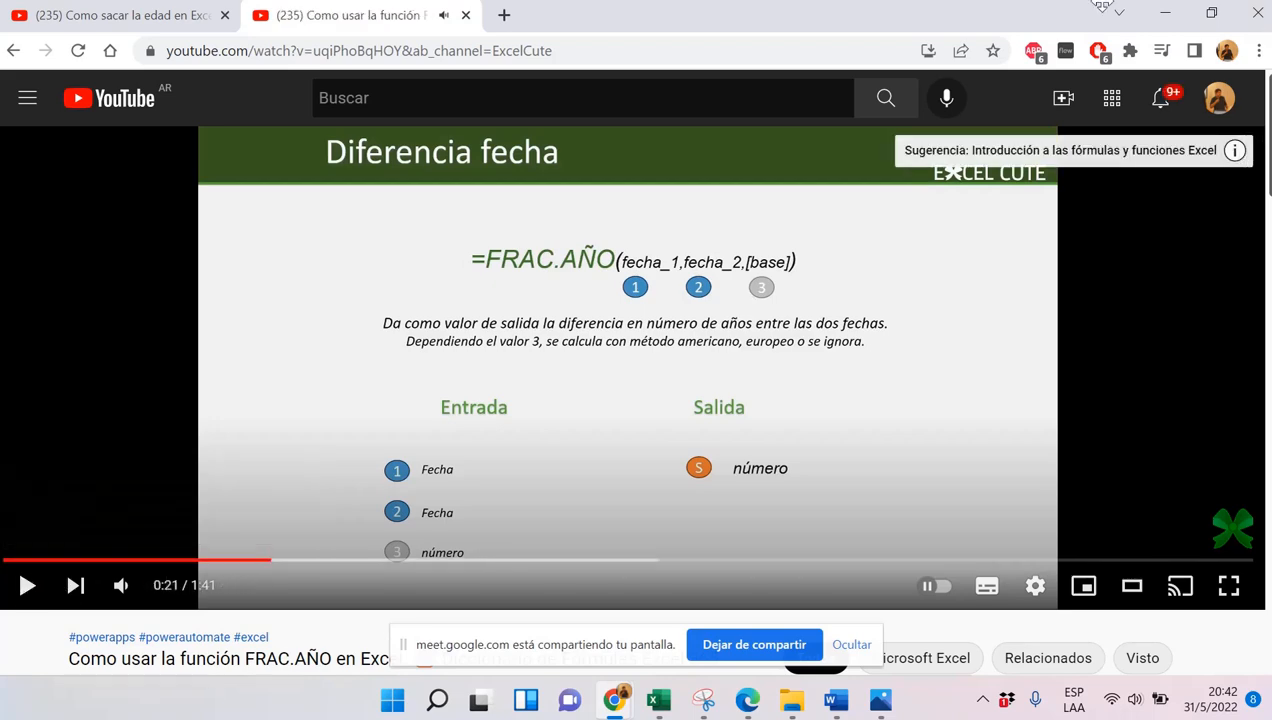
{"action": "left_click", "coordinate": [1165, 13]}
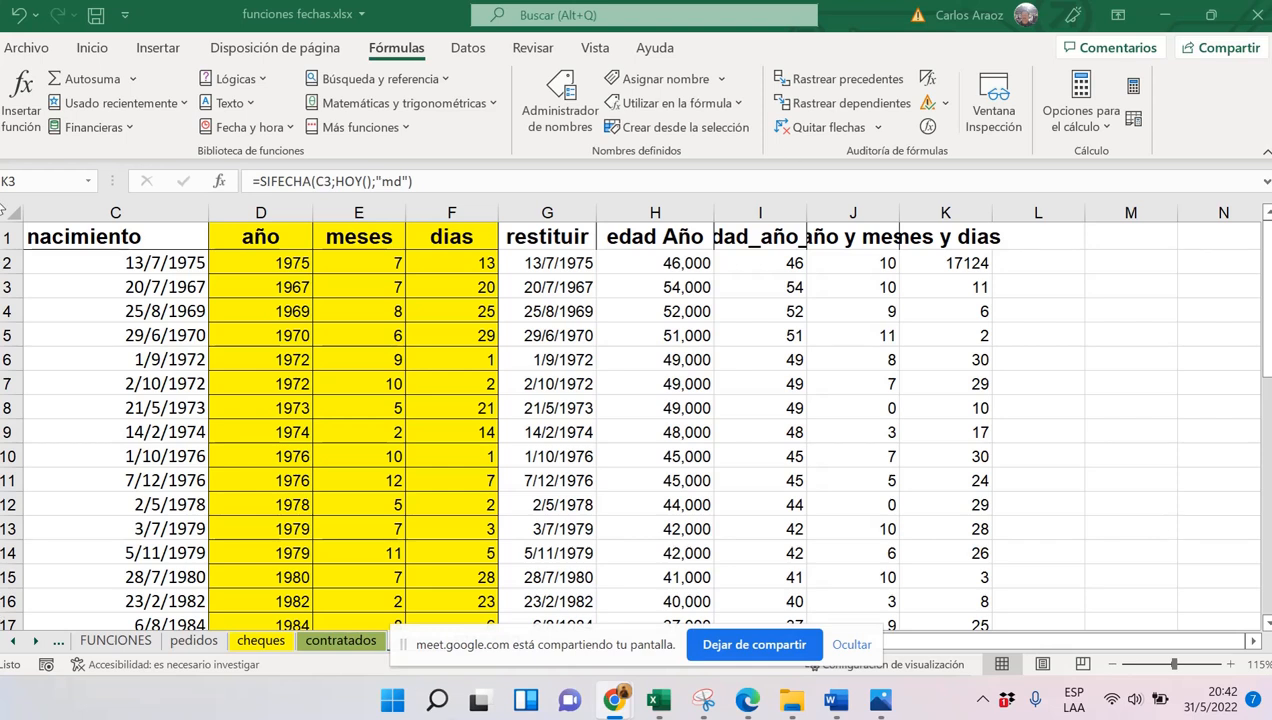
Hide the screen-sharing notice covering the funciones fechas workbook
{"action": "left_click", "coordinate": [850, 645]}
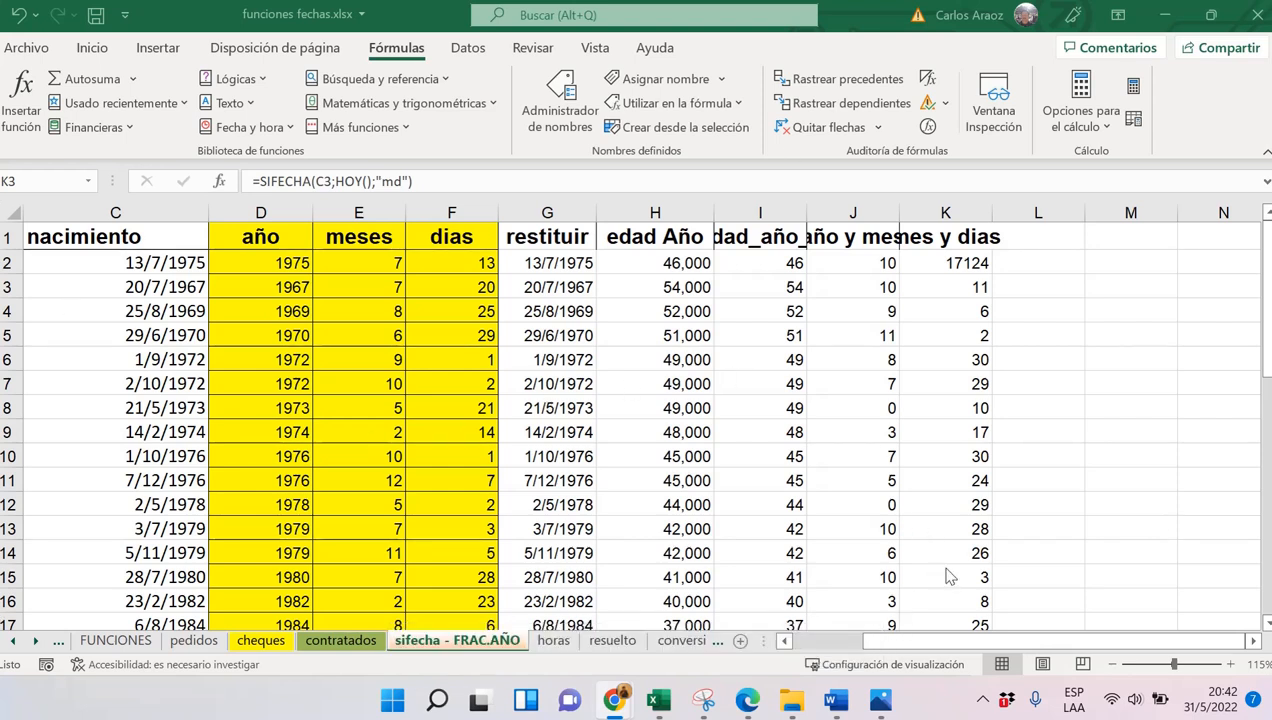
{"action": "left_click", "coordinate": [128, 641]}
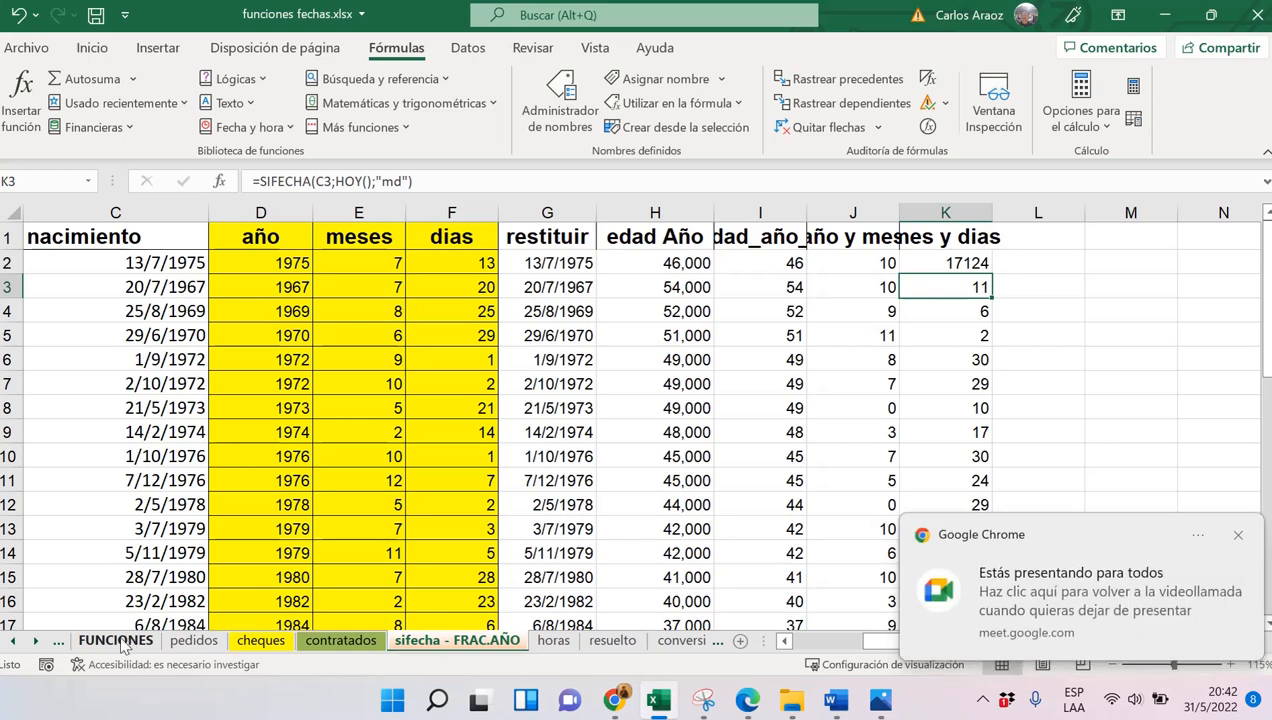
{"action": "scroll", "coordinate": [243, 451], "scroll_direction": "down", "scroll_amount": 3}
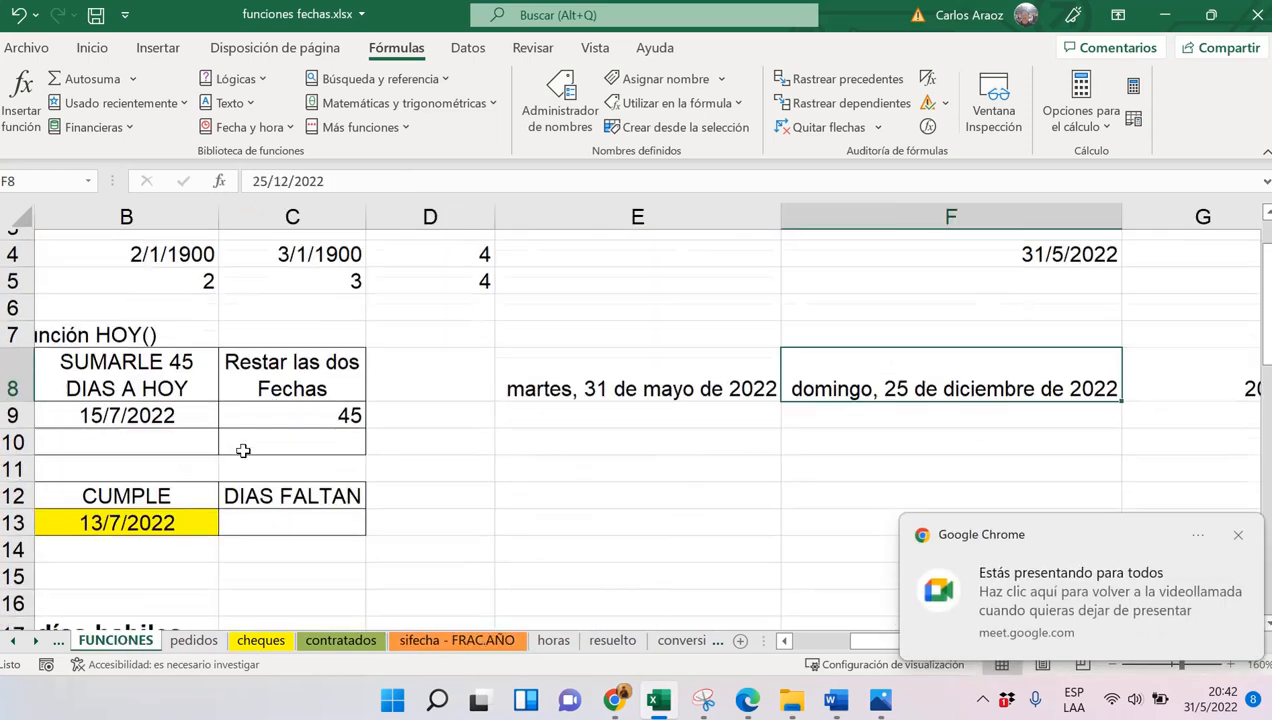
{"action": "scroll", "coordinate": [243, 451], "scroll_direction": "down", "scroll_amount": 1}
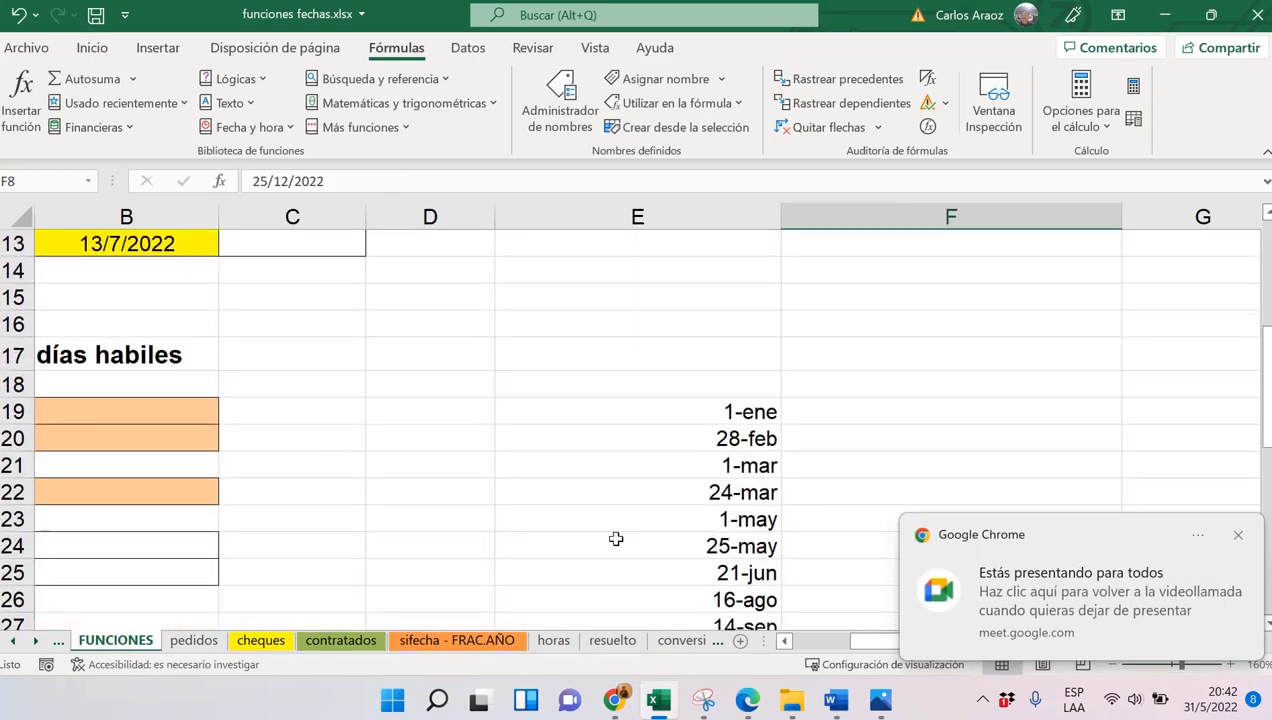
{"action": "left_click", "coordinate": [789, 641]}
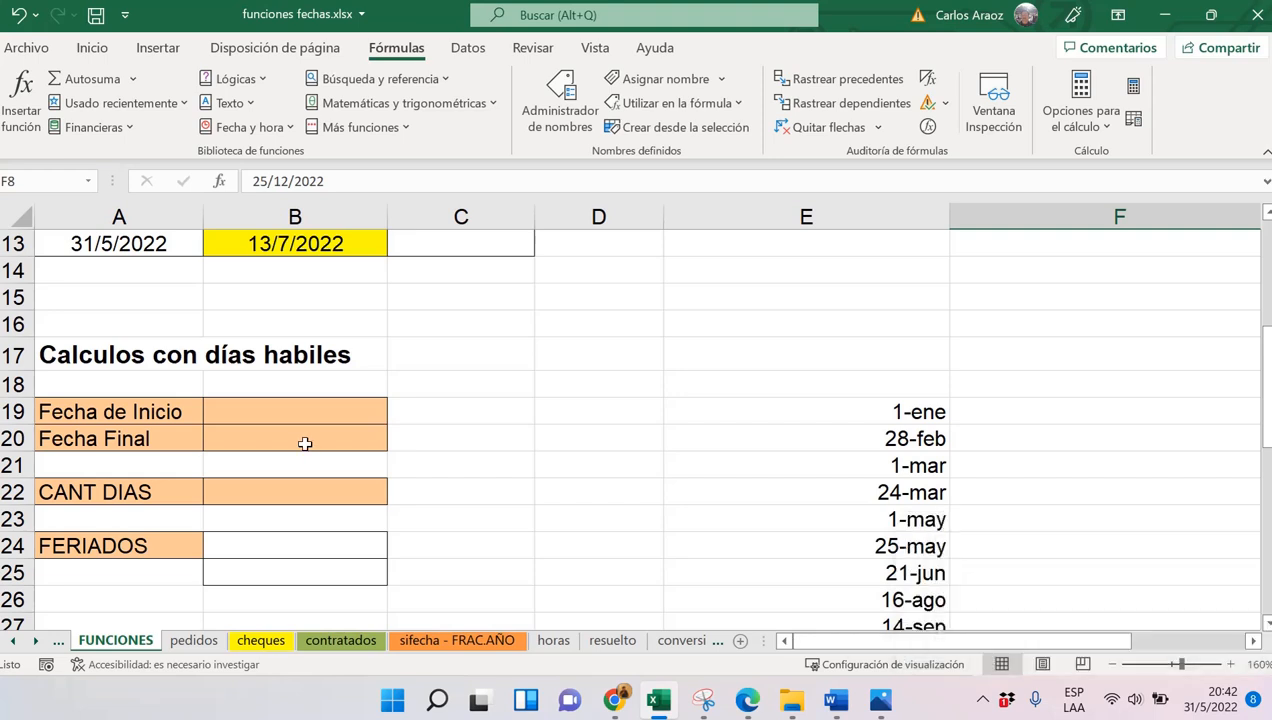
{"action": "scroll", "coordinate": [304, 443], "scroll_direction": "down", "scroll_amount": 1}
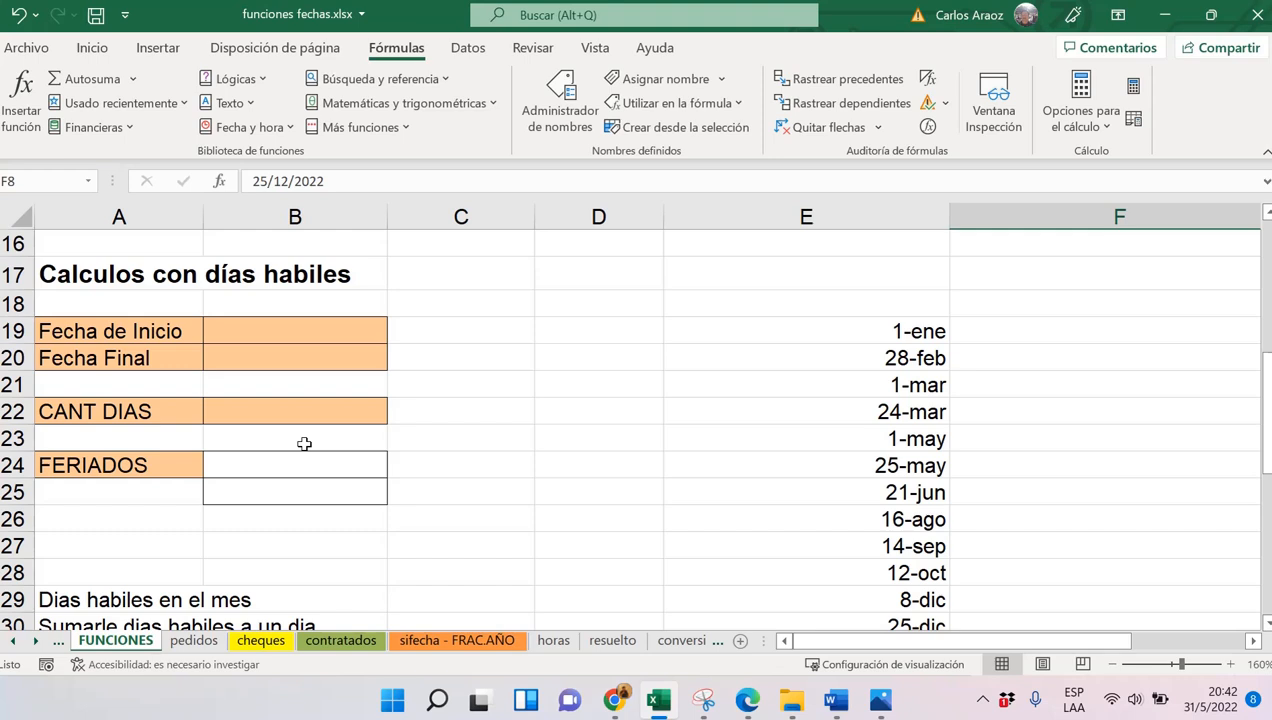
{"action": "left_click", "coordinate": [278, 333]}
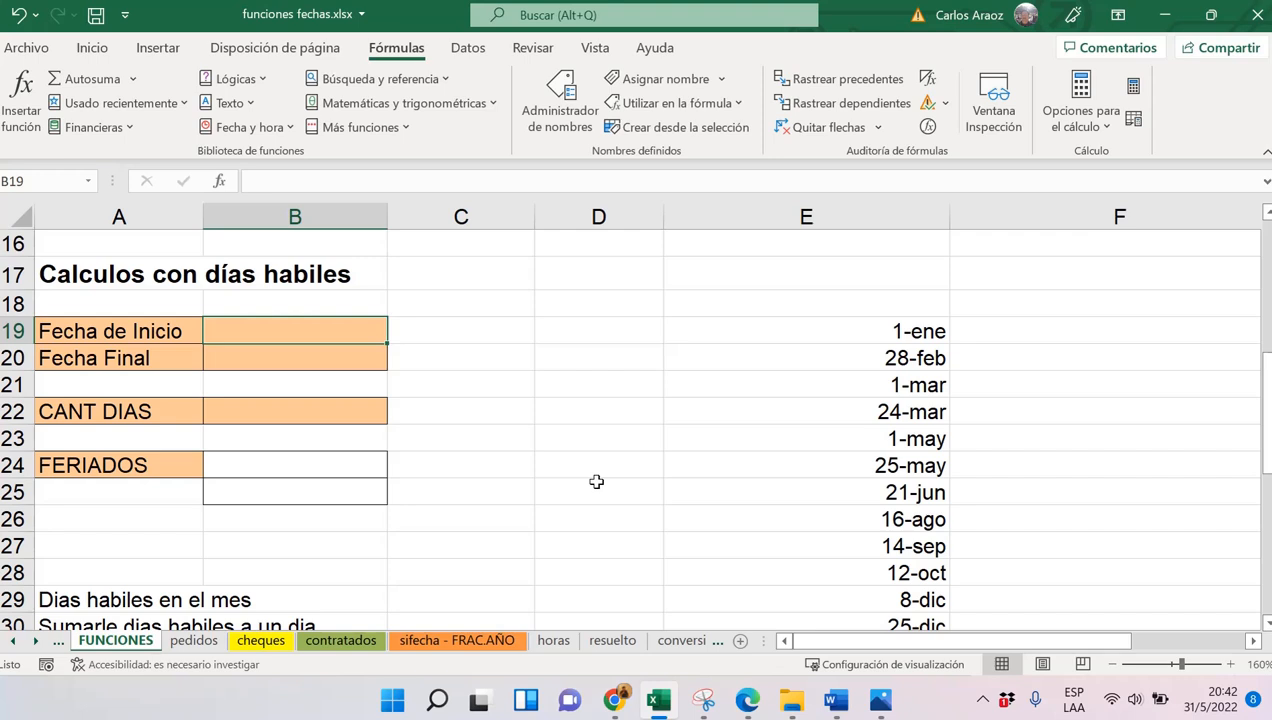
{"action": "type", "text": "01/01/"}
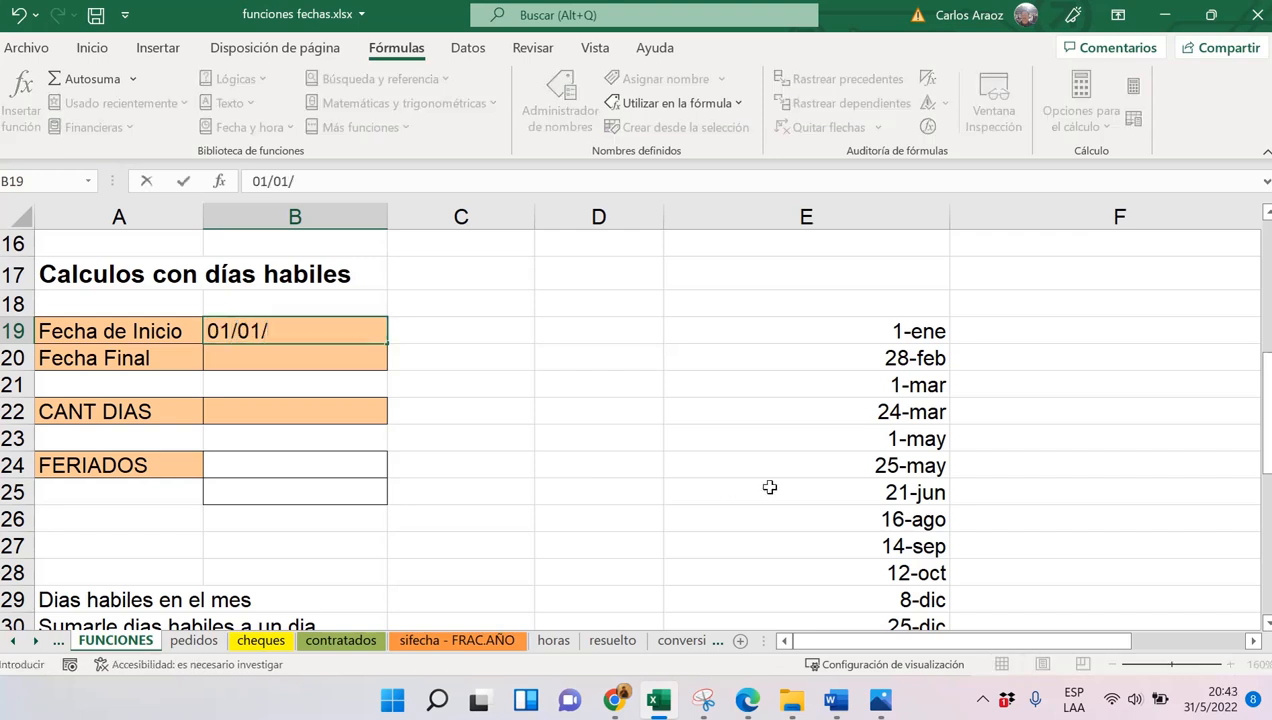
{"action": "type", "text": "22"}
{"action": "key", "text": "Return"}
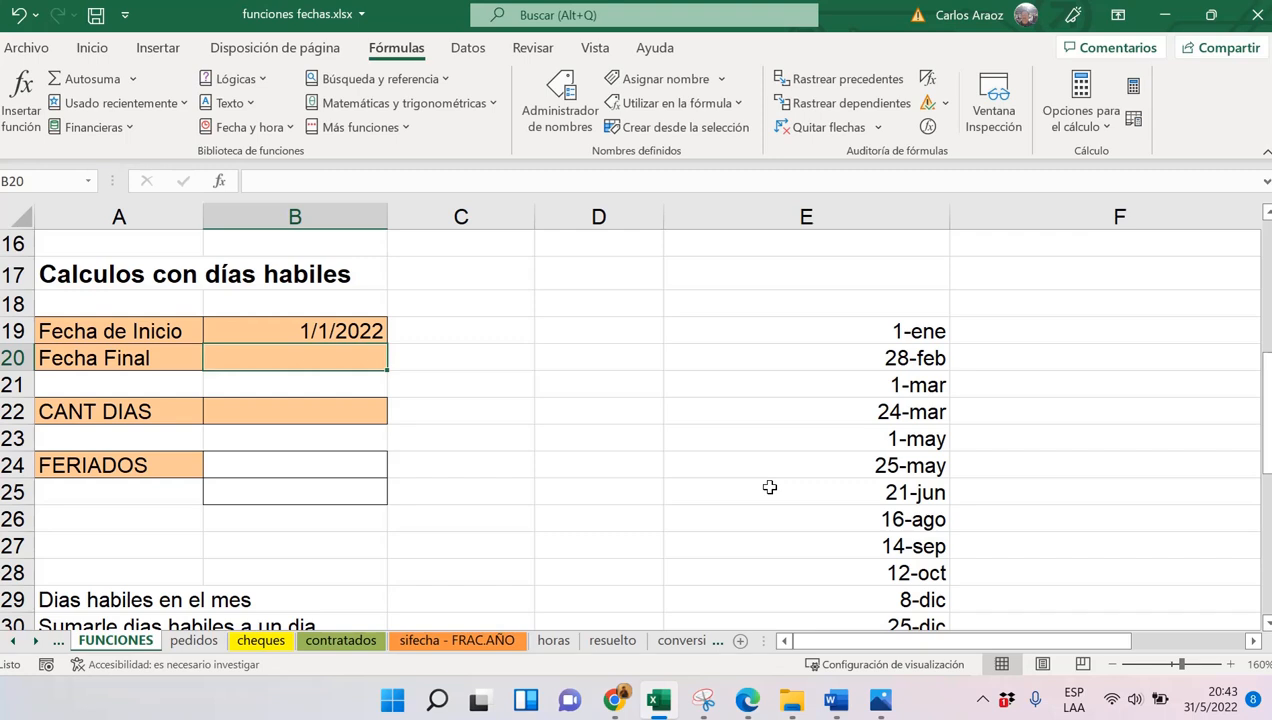
{"action": "left_click", "coordinate": [336, 324]}
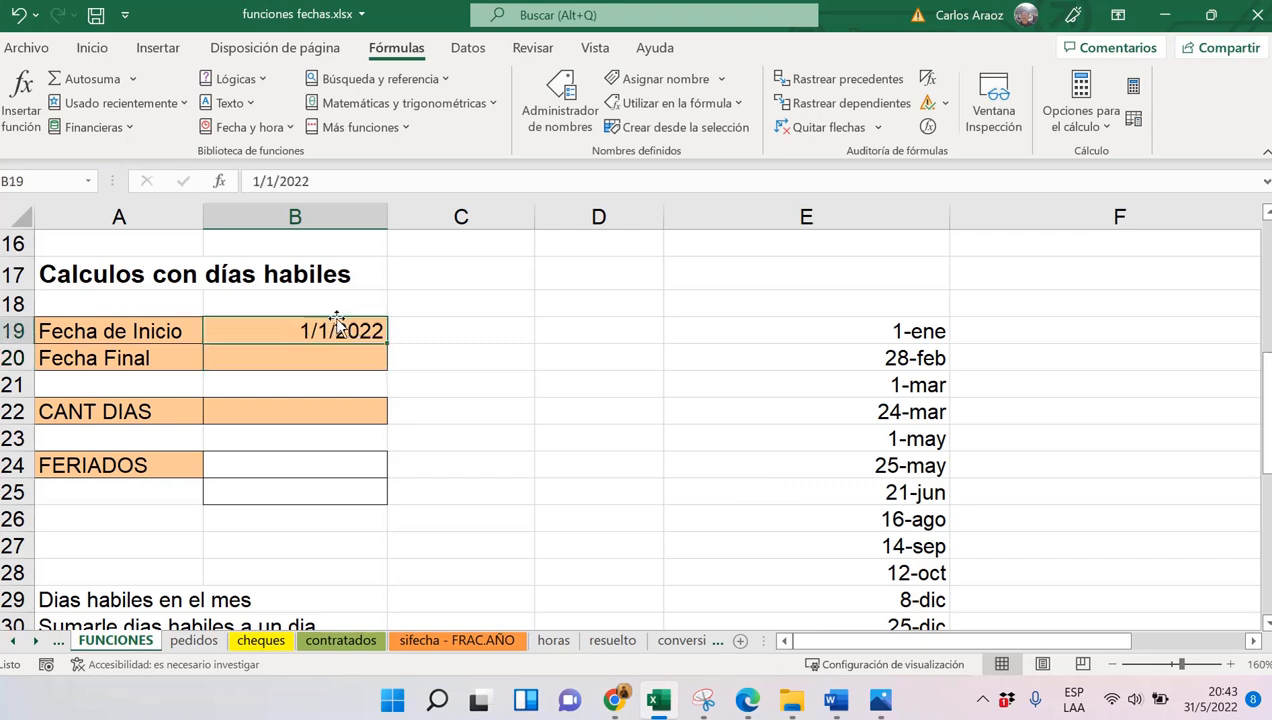
{"action": "left_click", "coordinate": [276, 181]}
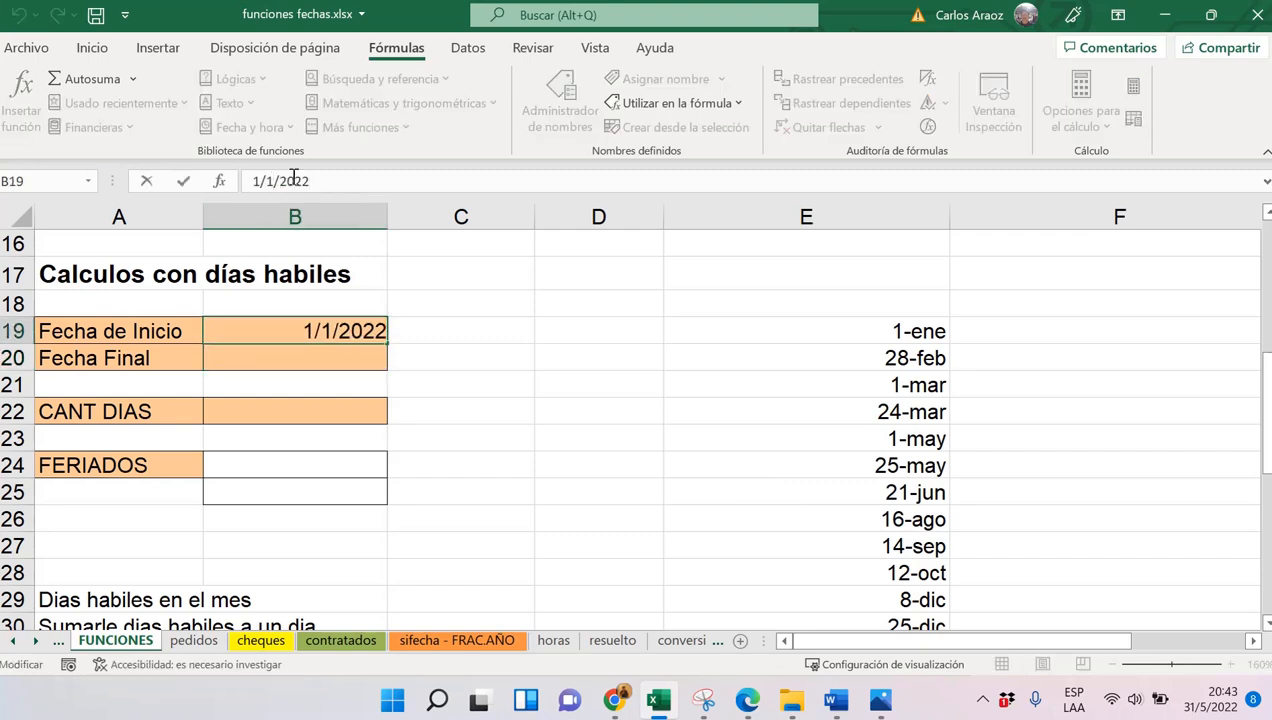
{"action": "key", "text": "BackSpace"}
{"action": "type", "text": "6"}
{"action": "key", "text": "Return"}
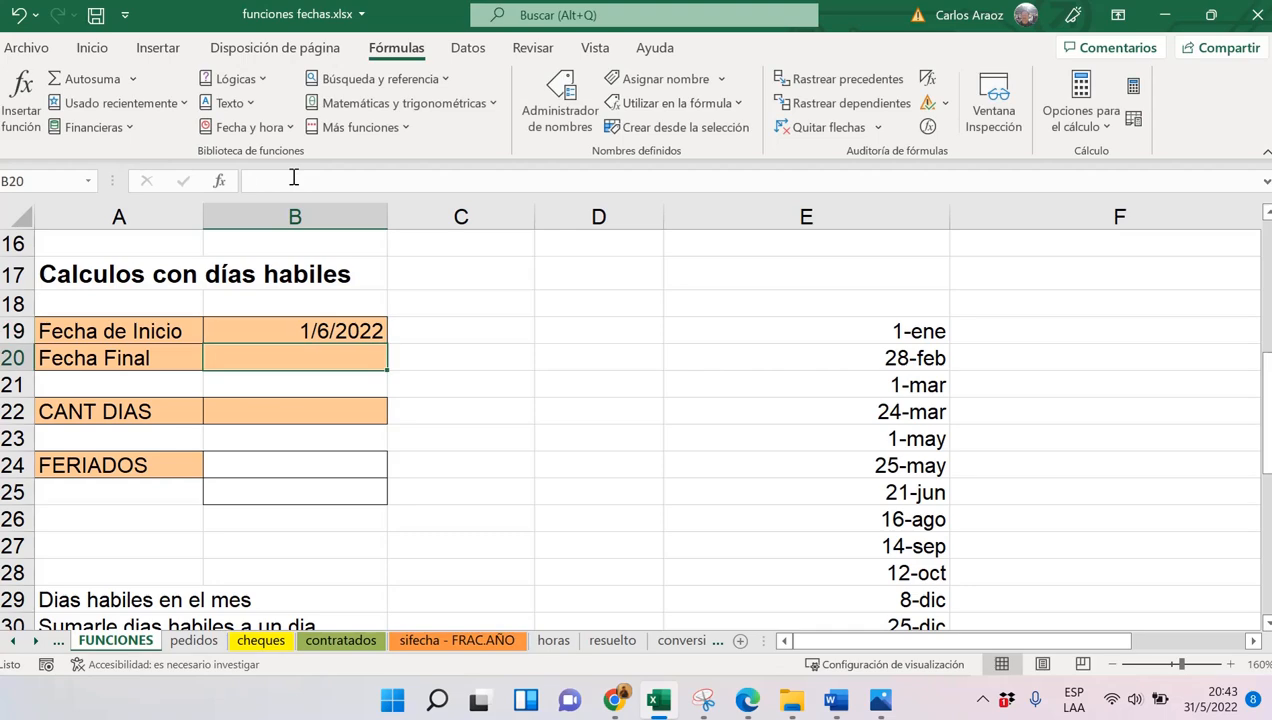
{"action": "left_click", "coordinate": [346, 321]}
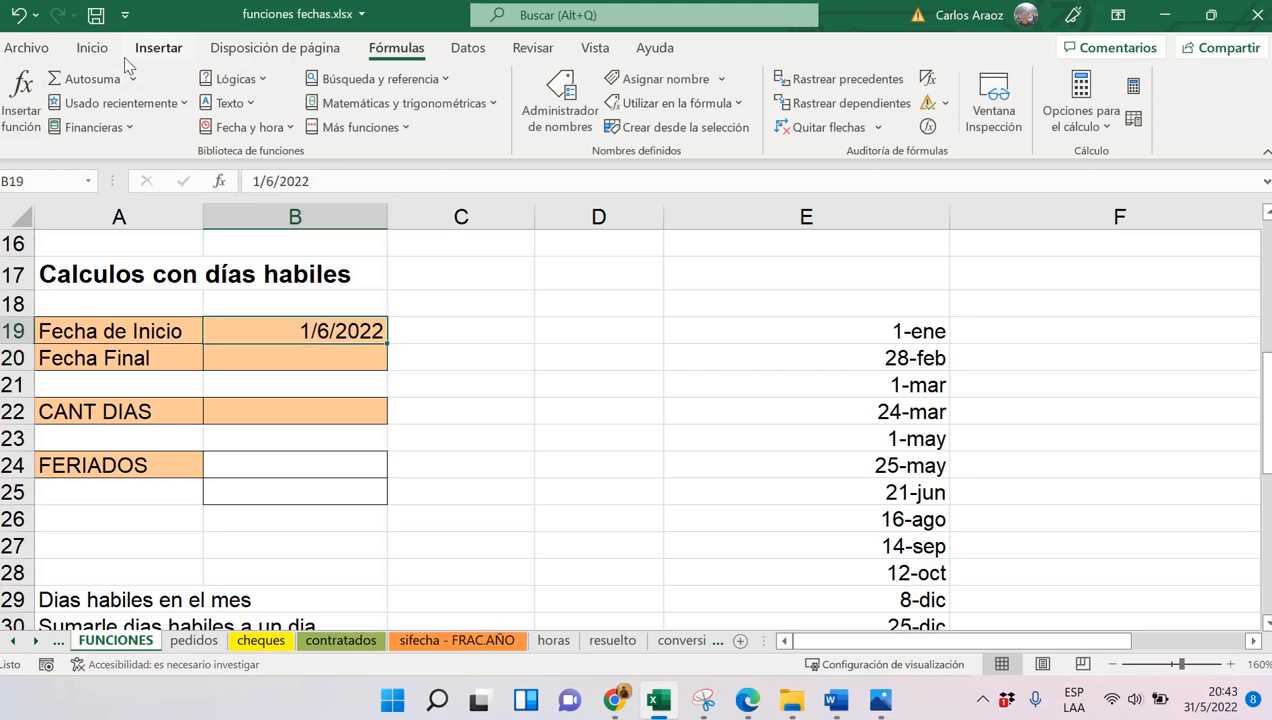
{"action": "left_click", "coordinate": [92, 48]}
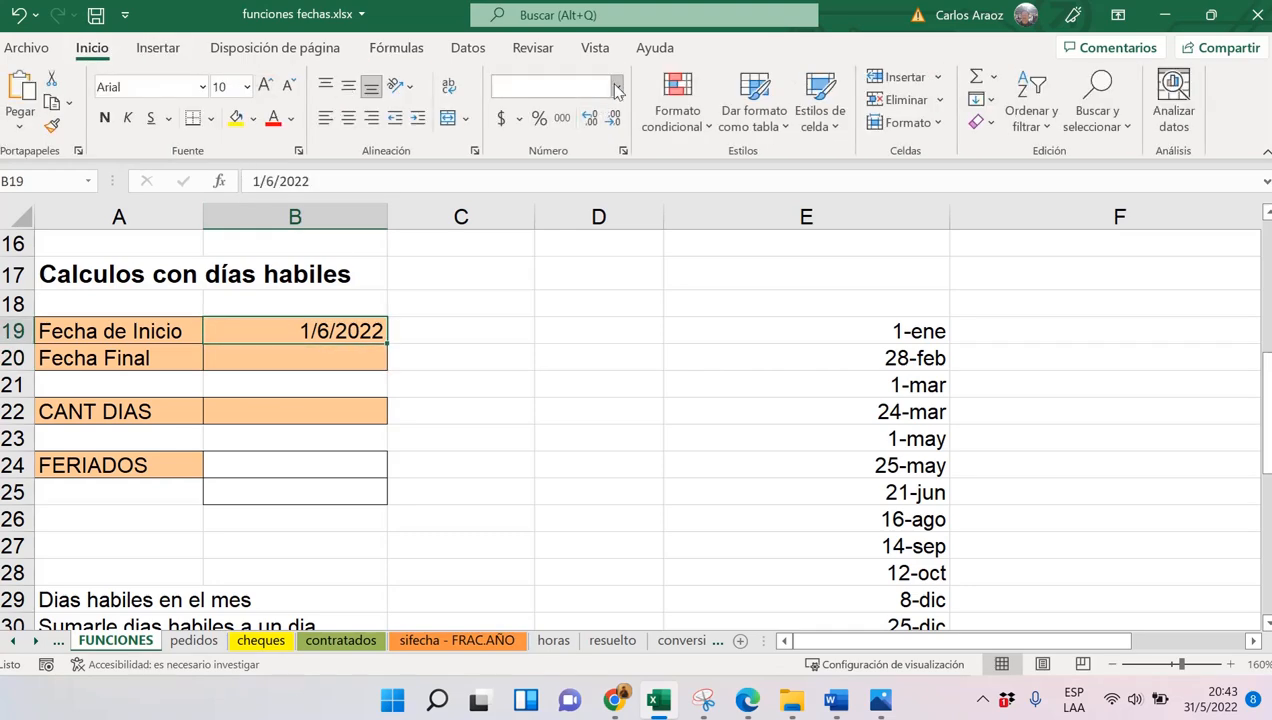
{"action": "left_click", "coordinate": [616, 87]}
{"action": "left_click", "coordinate": [627, 347]}
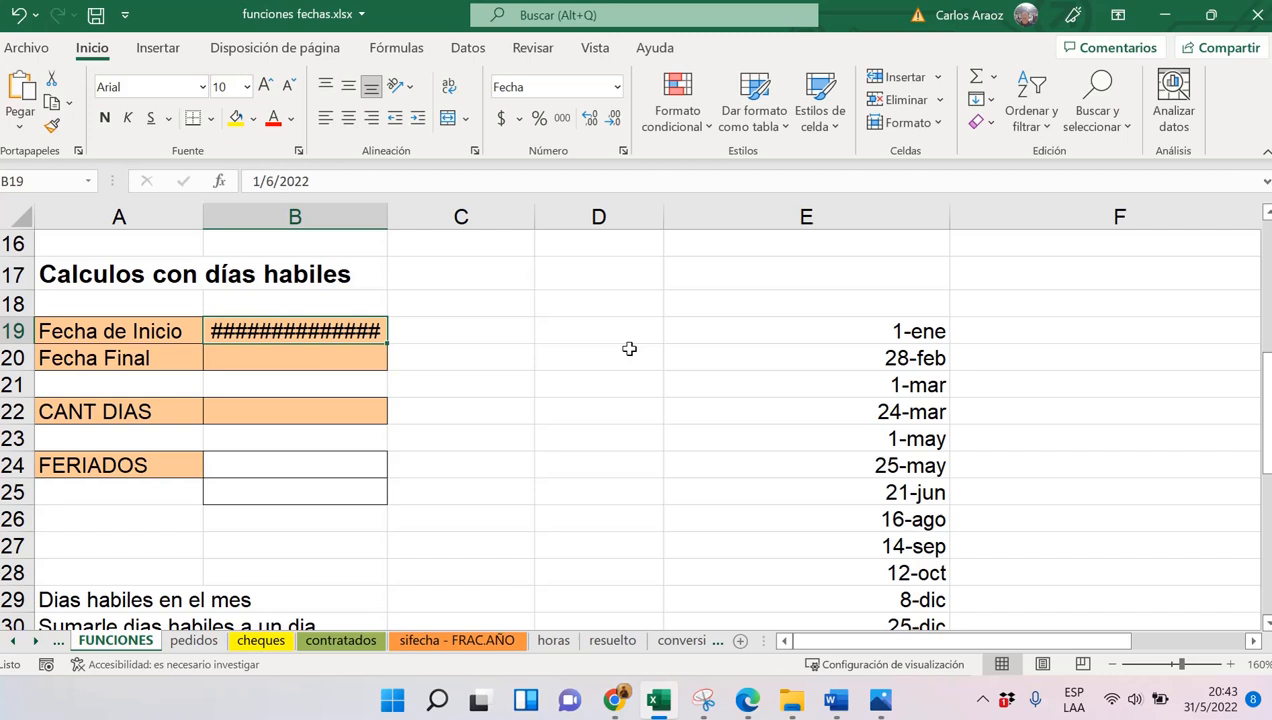
{"action": "double_click", "coordinate": [386, 207]}
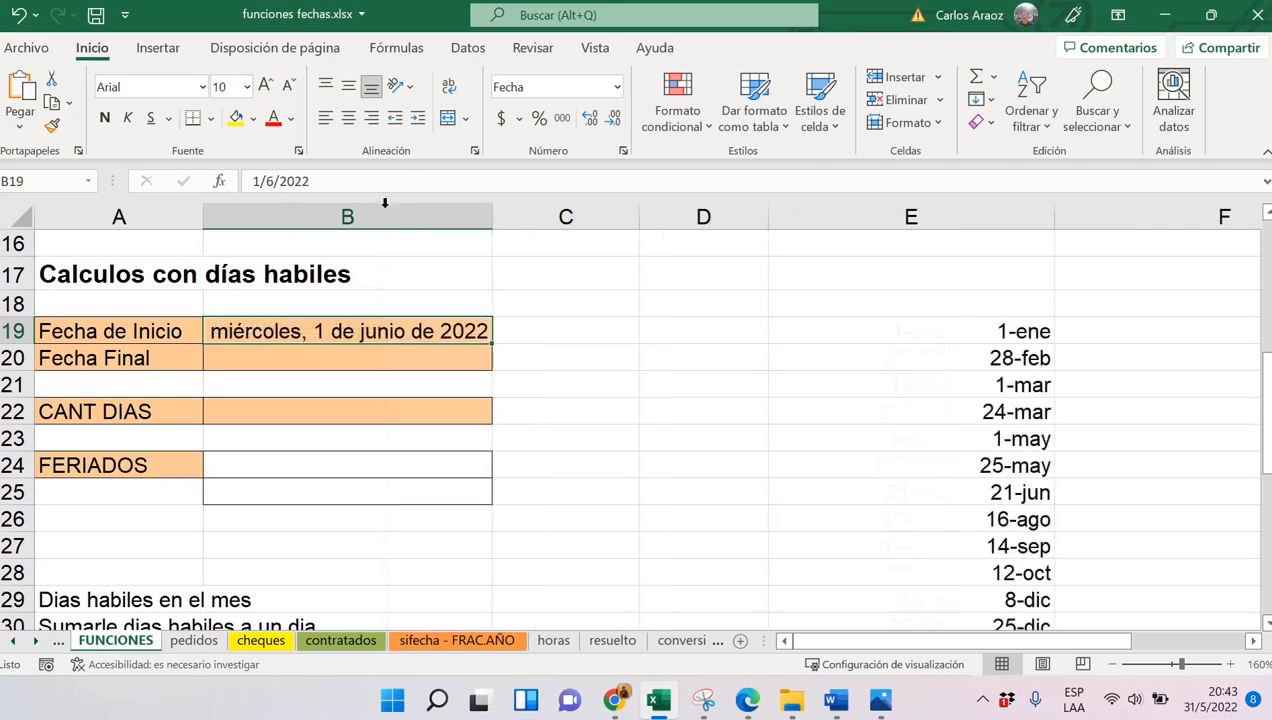
{"action": "left_click", "coordinate": [313, 352]}
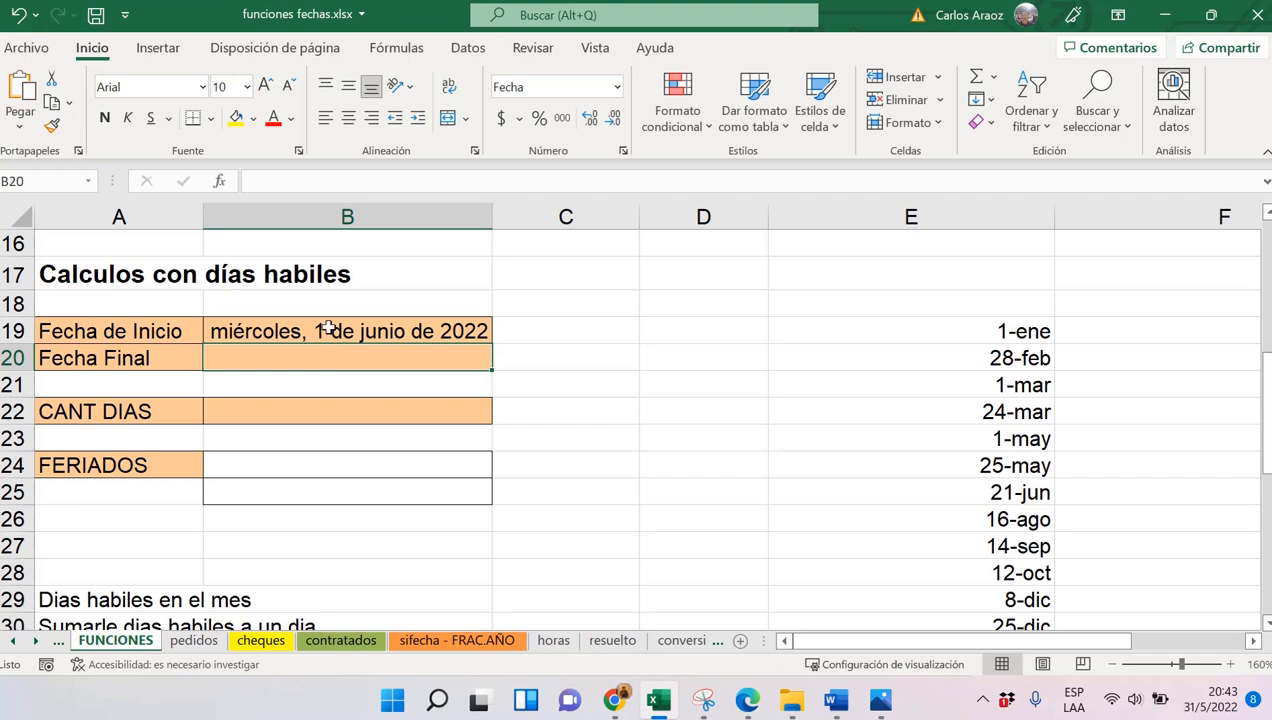
Enter =FIN.MES(B19;0) in B20 so Fecha Final shows 30/6/2022
{"action": "left_click", "coordinate": [400, 48]}
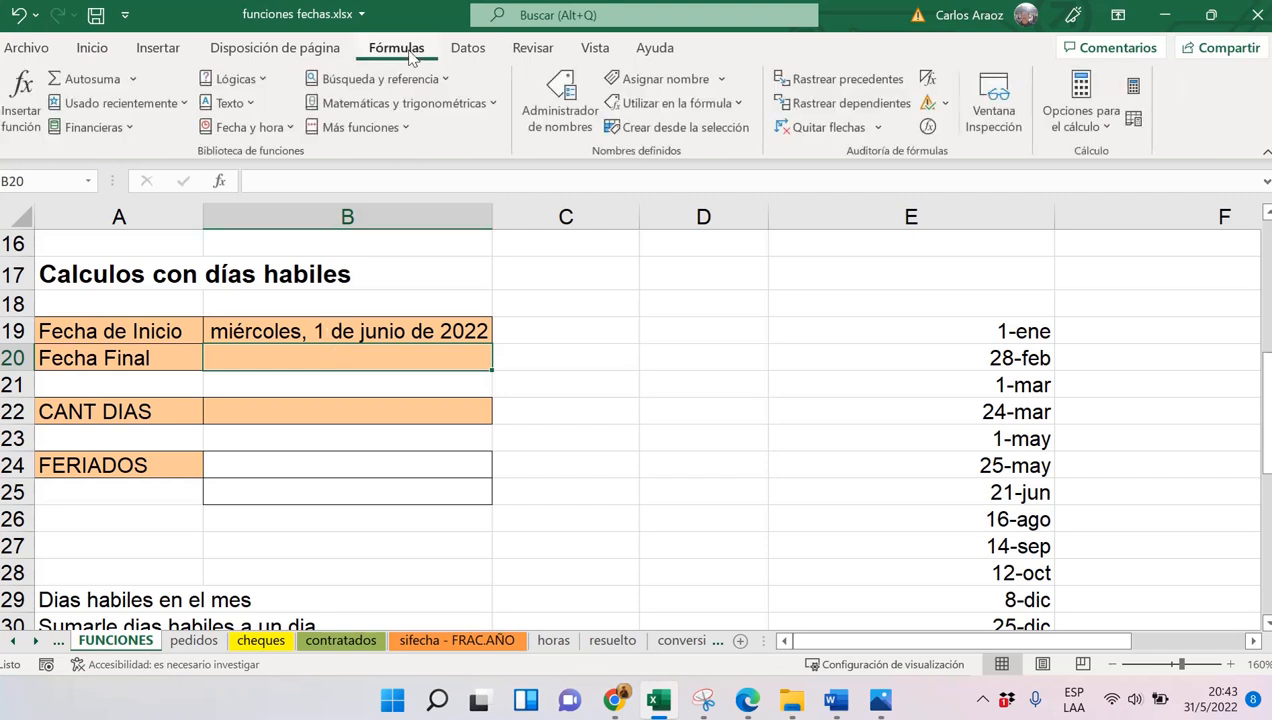
{"action": "left_click", "coordinate": [291, 129]}
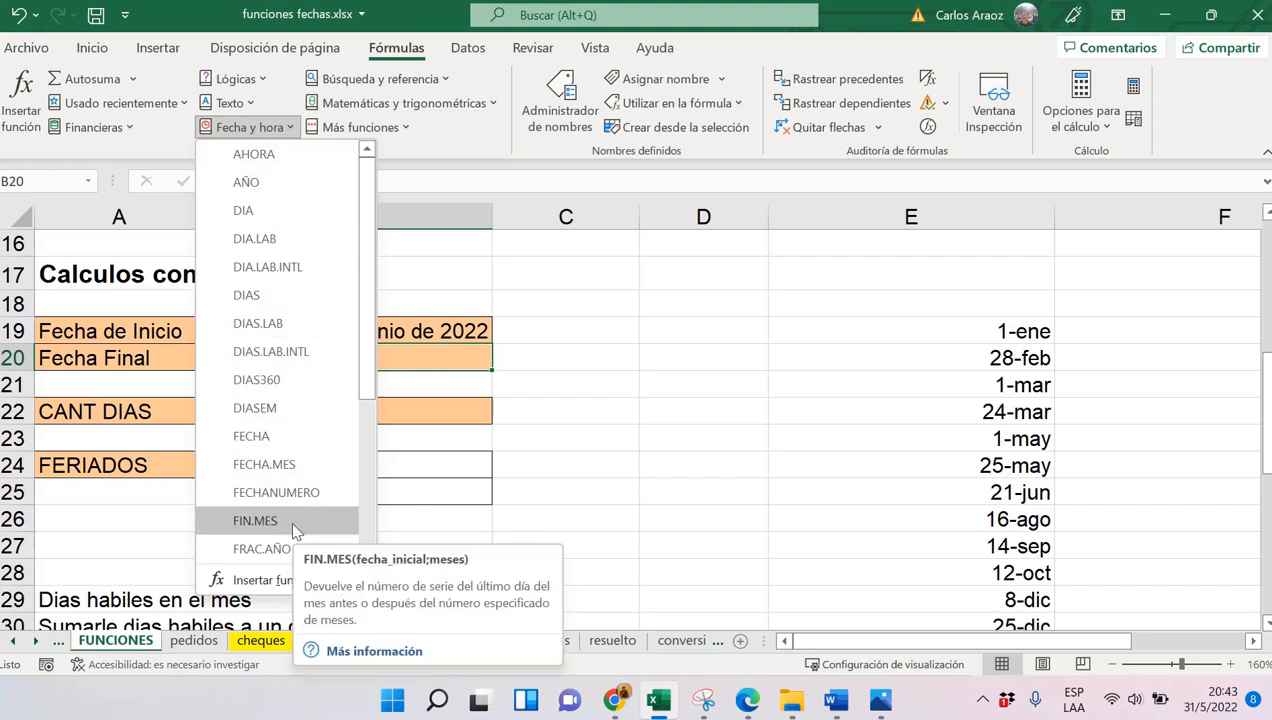
{"action": "left_click", "coordinate": [255, 520]}
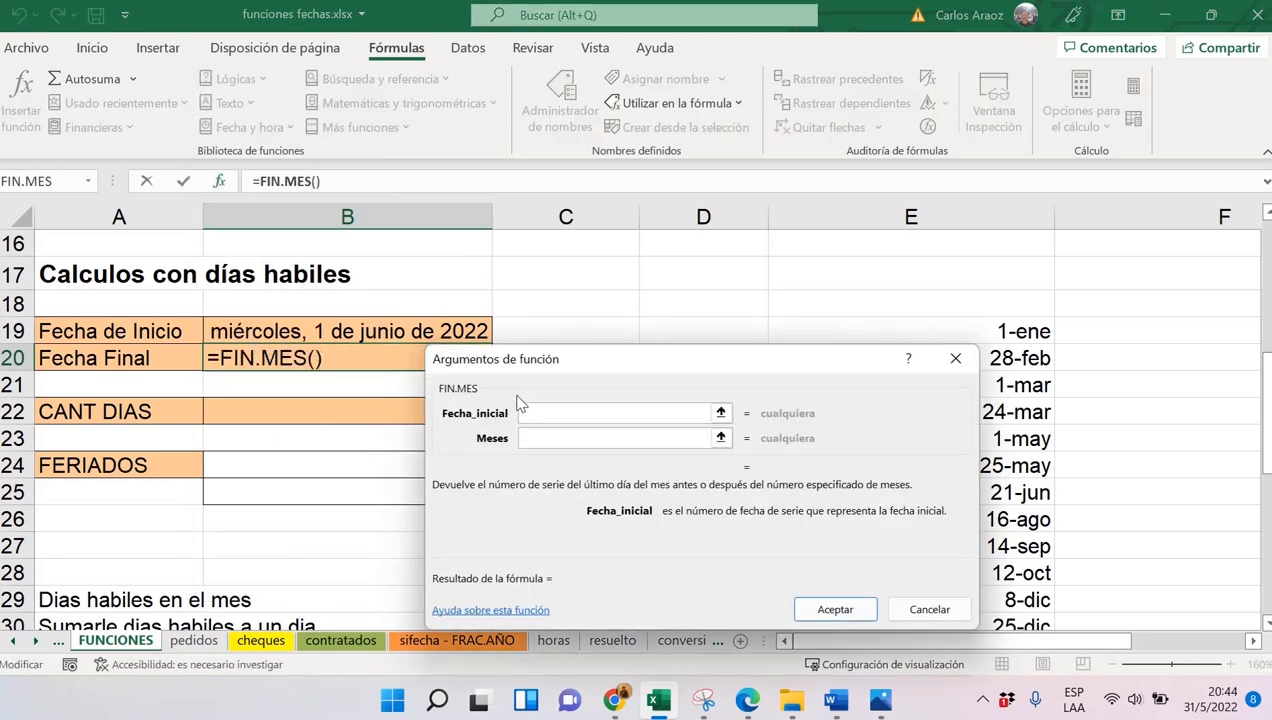
{"action": "left_click", "coordinate": [378, 326]}
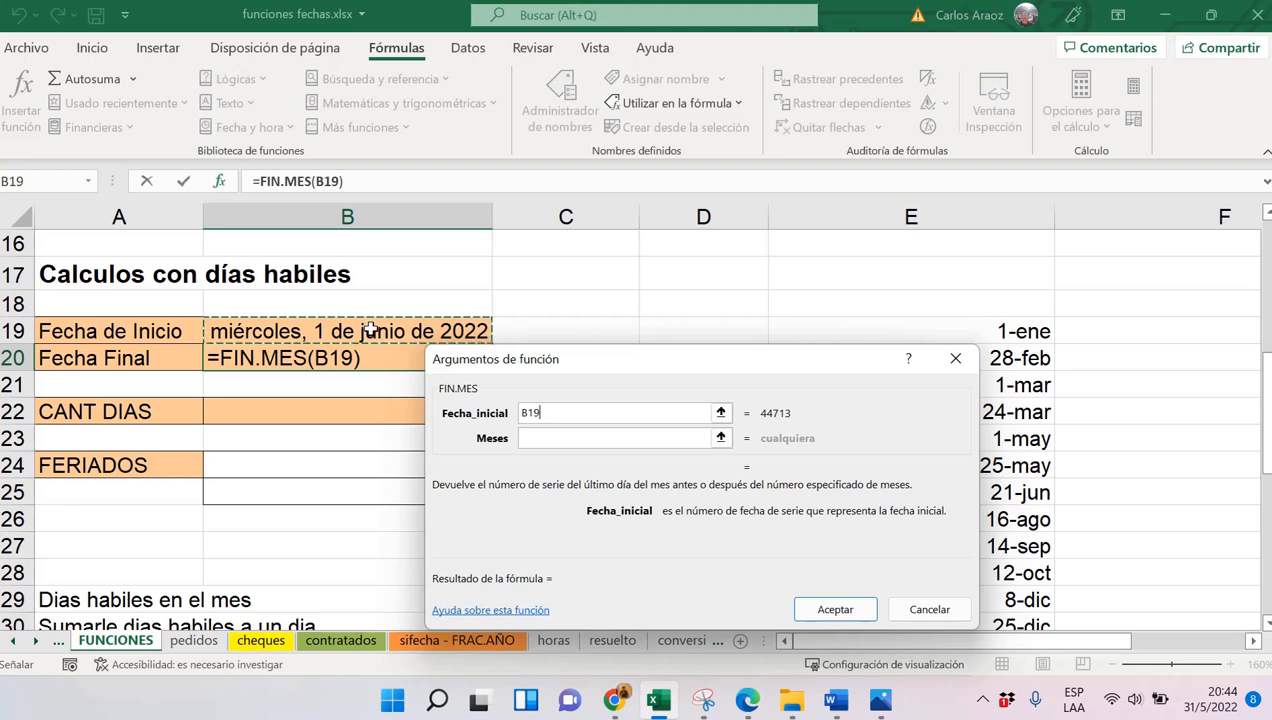
{"action": "left_click", "coordinate": [537, 437]}
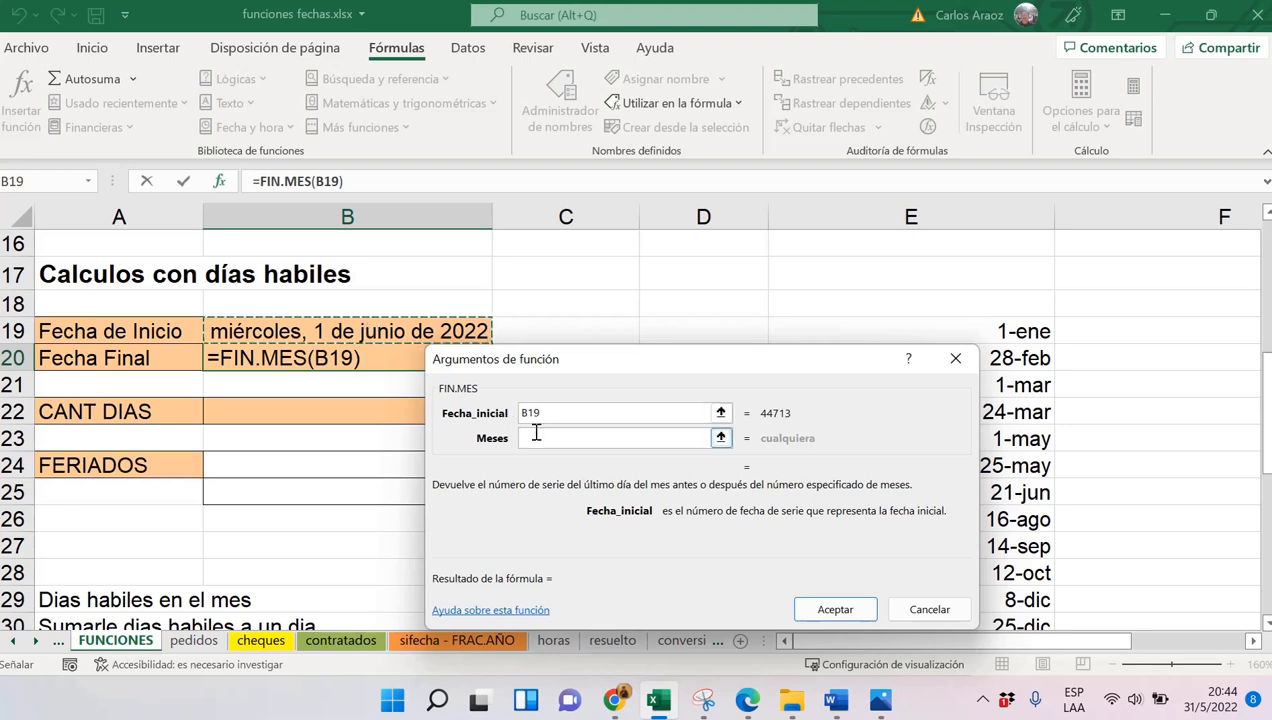
{"action": "left_click", "coordinate": [537, 436]}
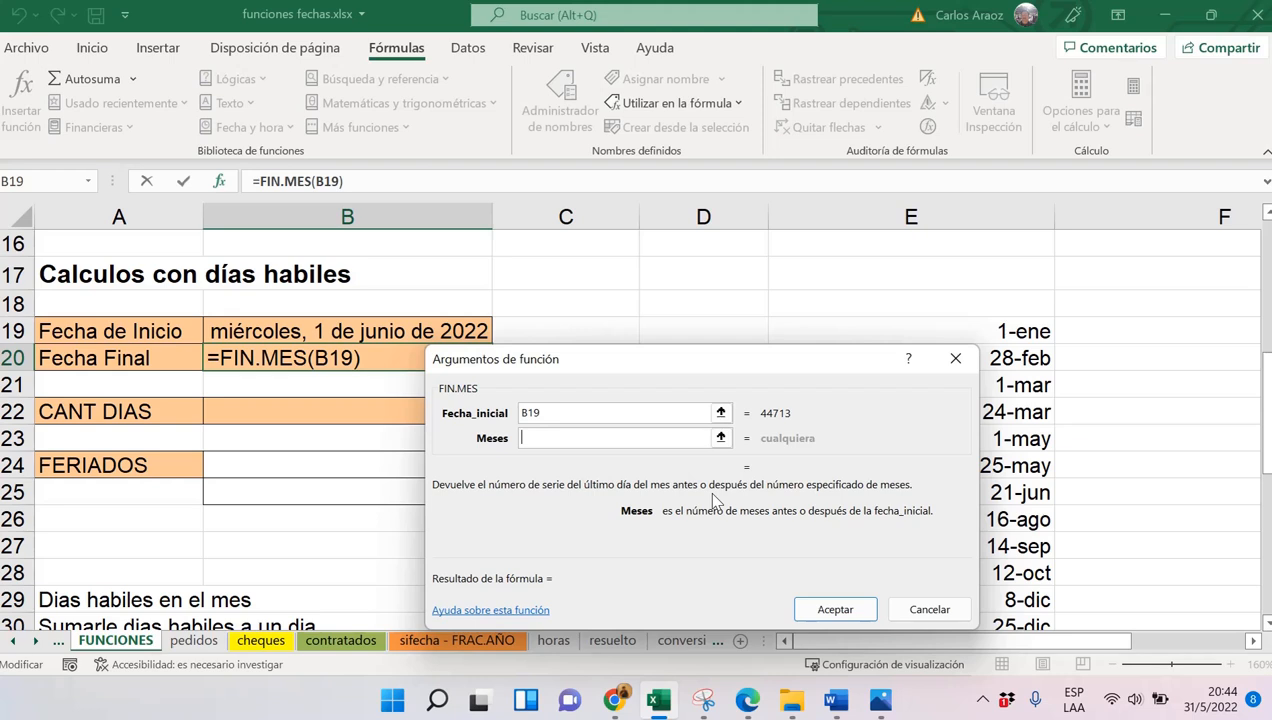
{"action": "type", "text": "0"}
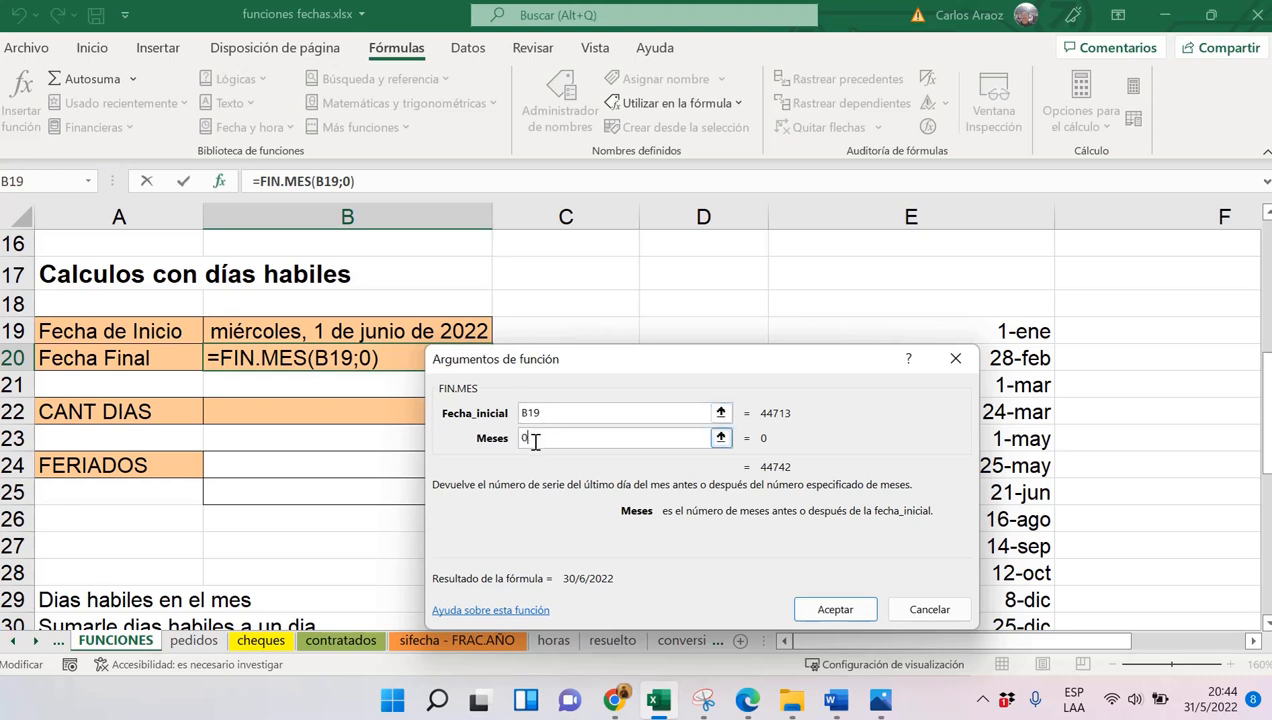
{"action": "left_click_drag", "start_coordinate": [533, 440], "coordinate": [509, 440]}
{"action": "left_click", "coordinate": [834, 610]}
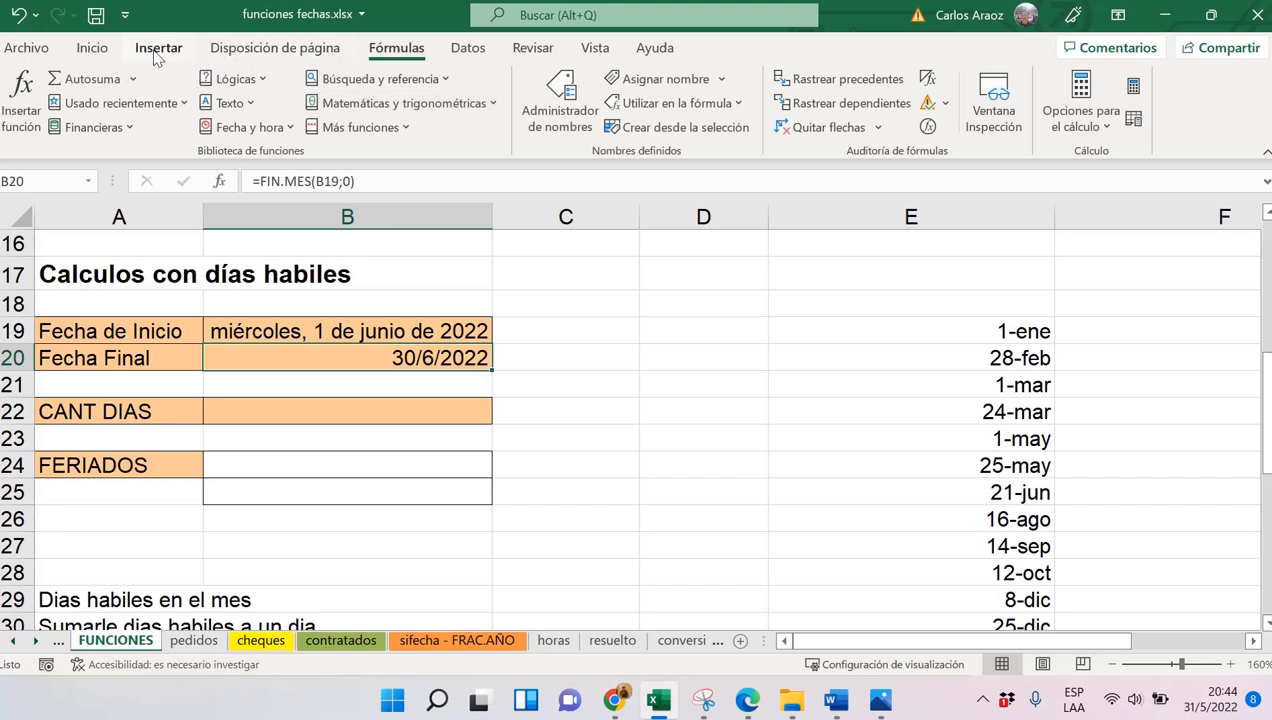
Format B20 as Fecha larga, showing jueves, 30 de junio de 2022
{"action": "left_click", "coordinate": [100, 50]}
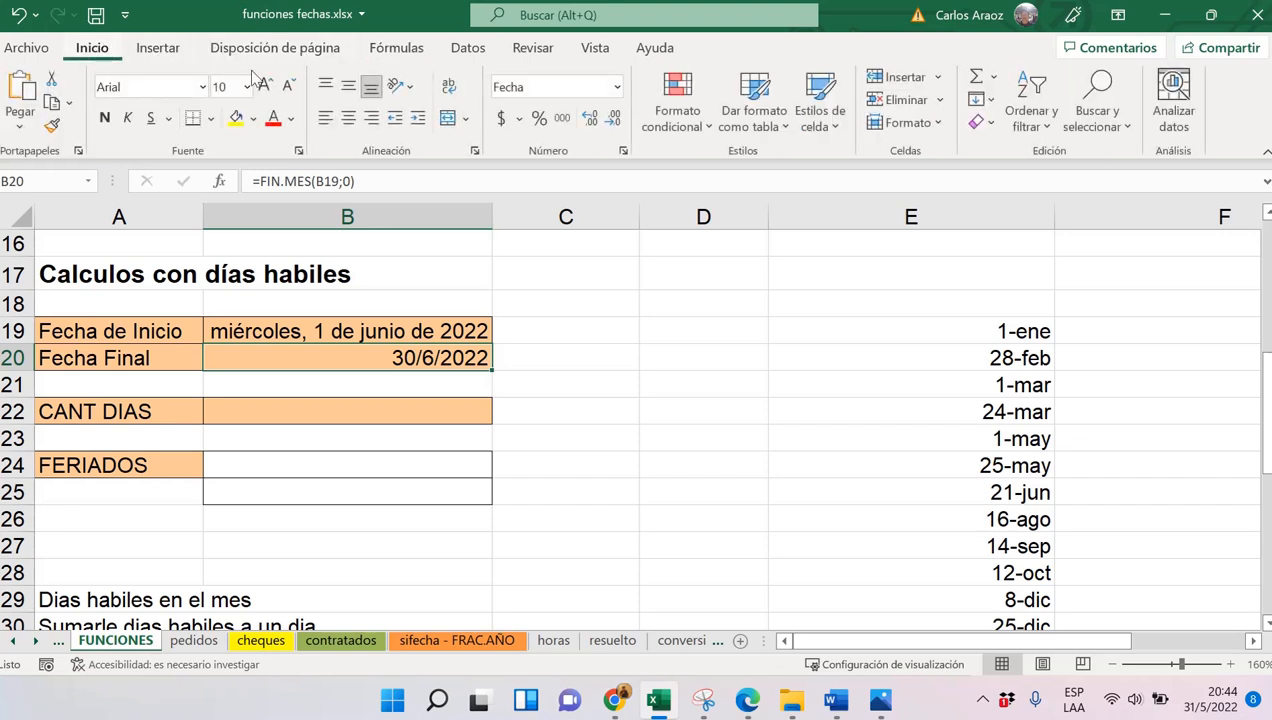
{"action": "left_click", "coordinate": [617, 87]}
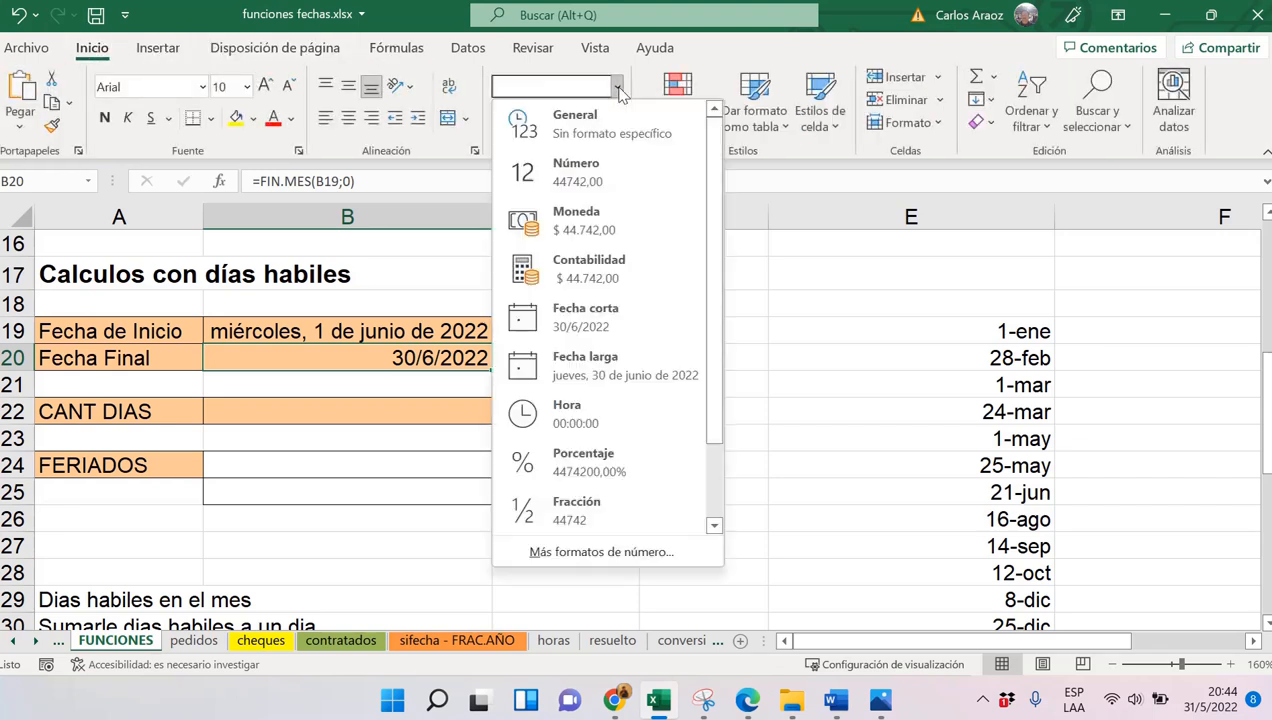
{"action": "left_click", "coordinate": [605, 362]}
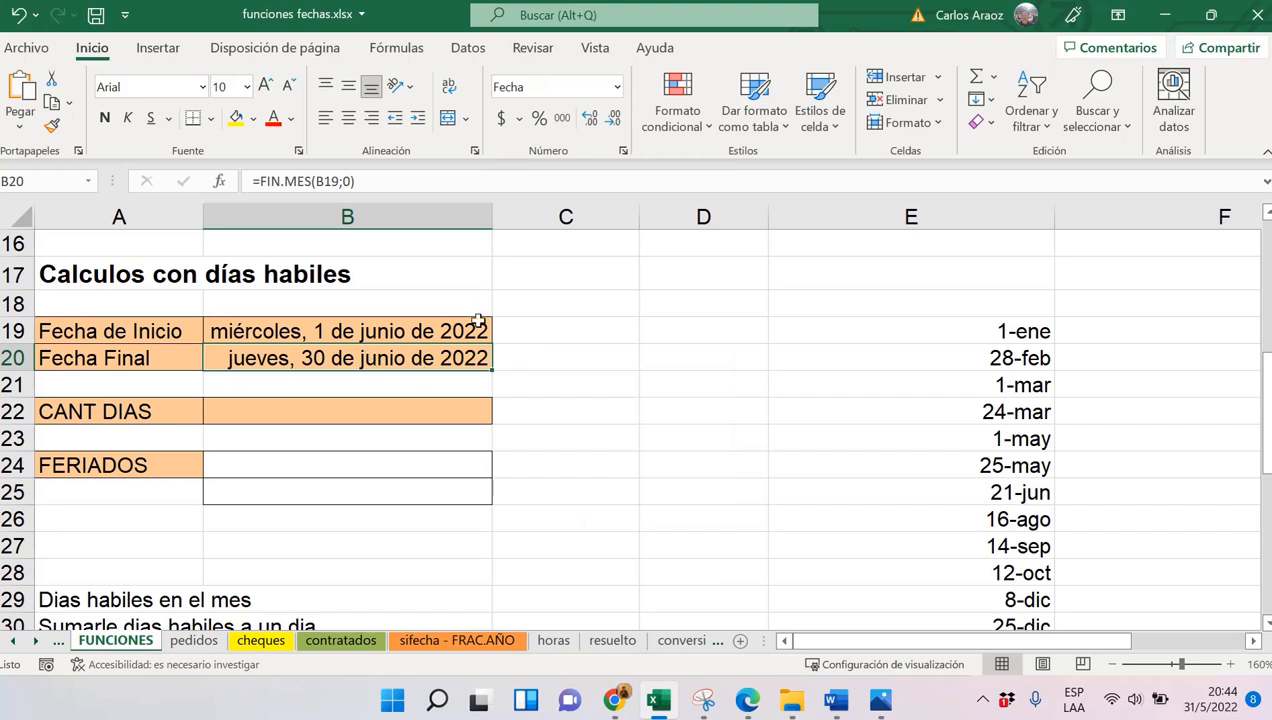
Test the start date in B19 as 1/7/2022, then restore it to 1/6/2022
{"action": "left_click", "coordinate": [358, 334]}
{"action": "left_click", "coordinate": [276, 176]}
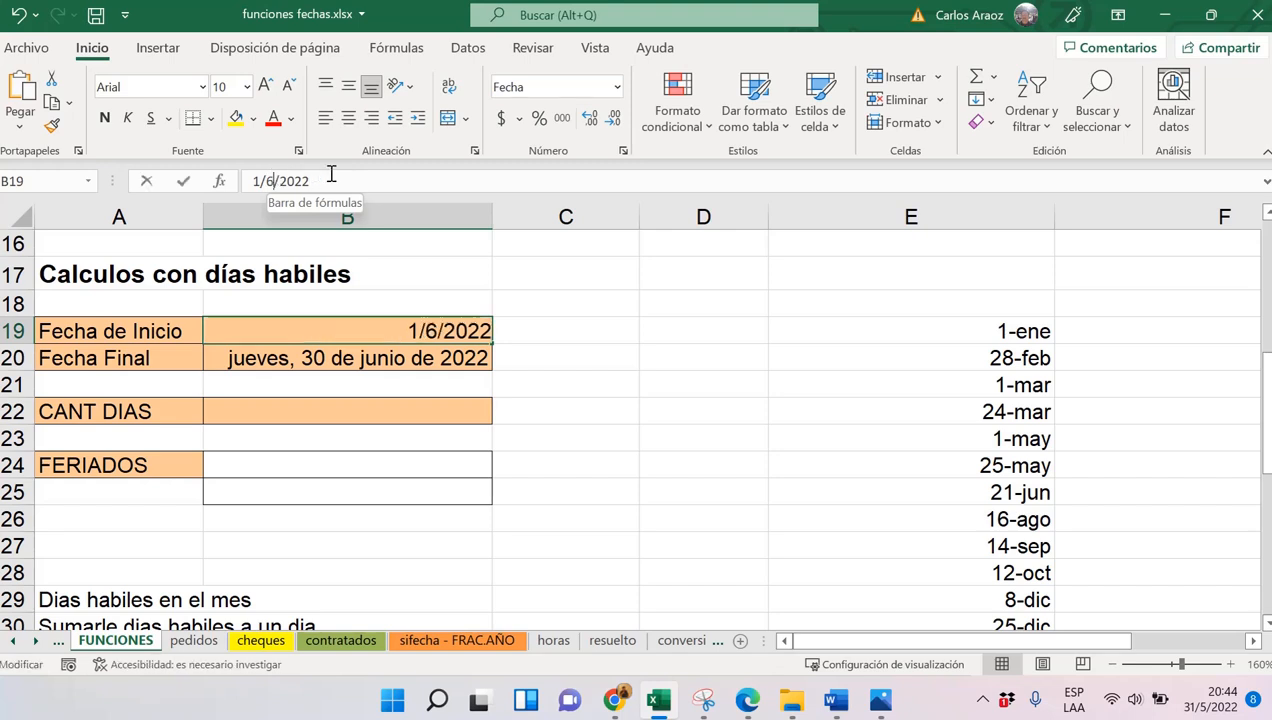
{"action": "key", "text": "Delete"}
{"action": "type", "text": "7"}
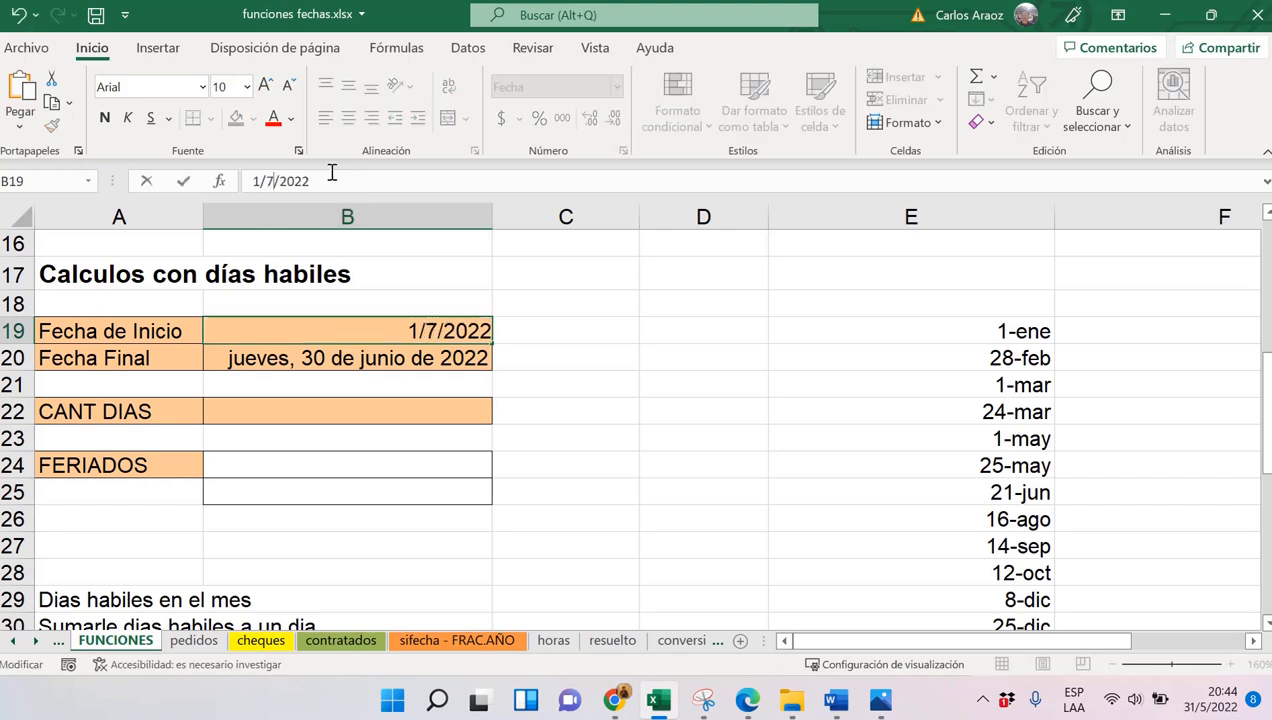
{"action": "key", "text": "Return"}
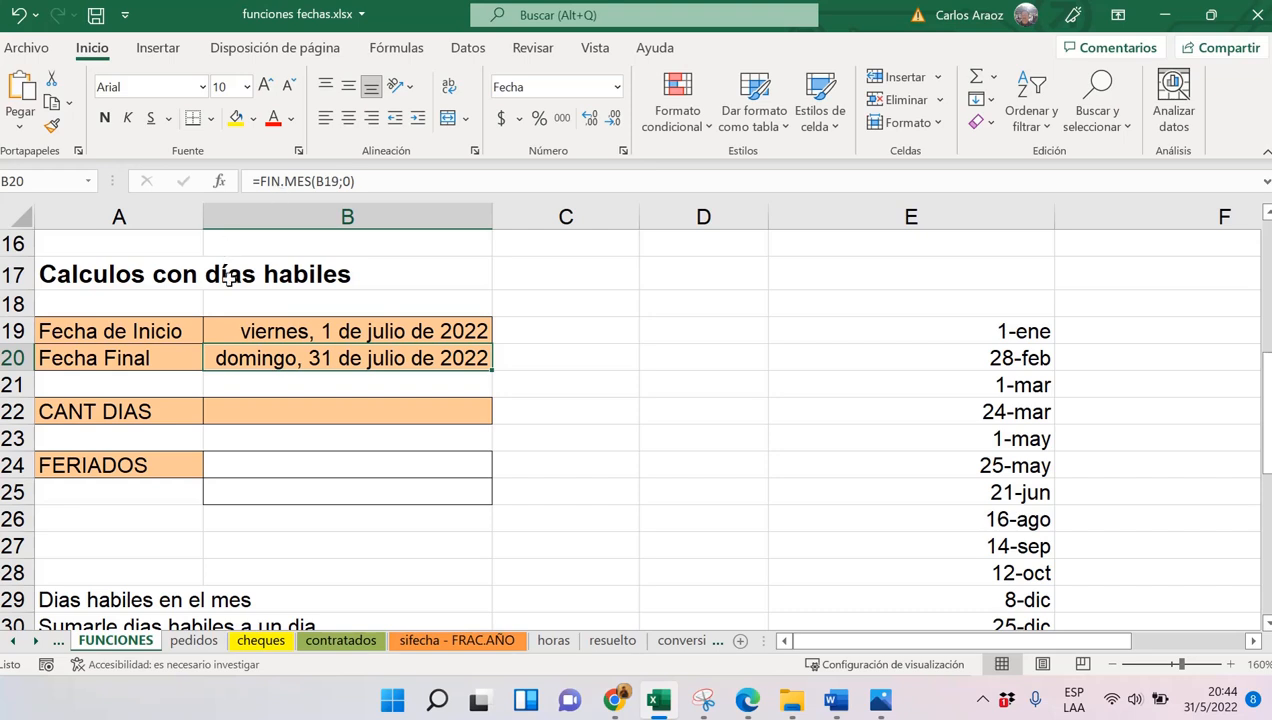
{"action": "left_click", "coordinate": [290, 334]}
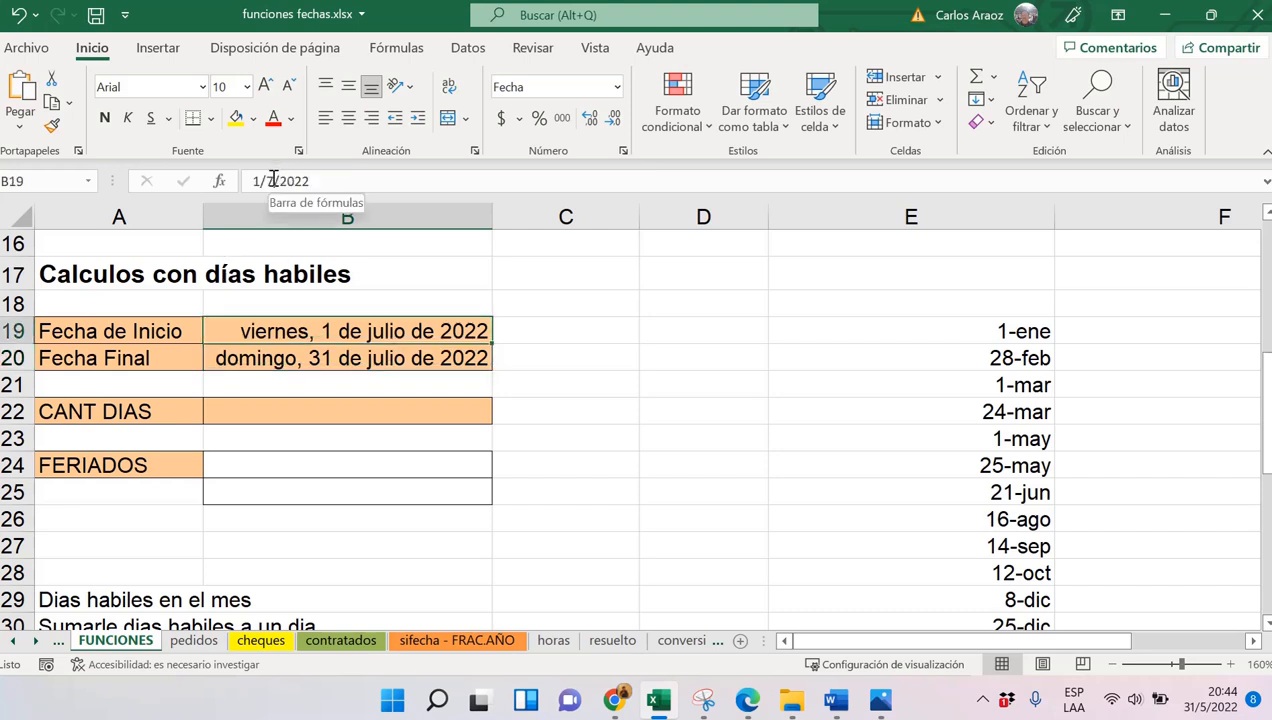
{"action": "left_click", "coordinate": [272, 178]}
{"action": "key", "text": "BackSpace"}
{"action": "type", "text": "6"}
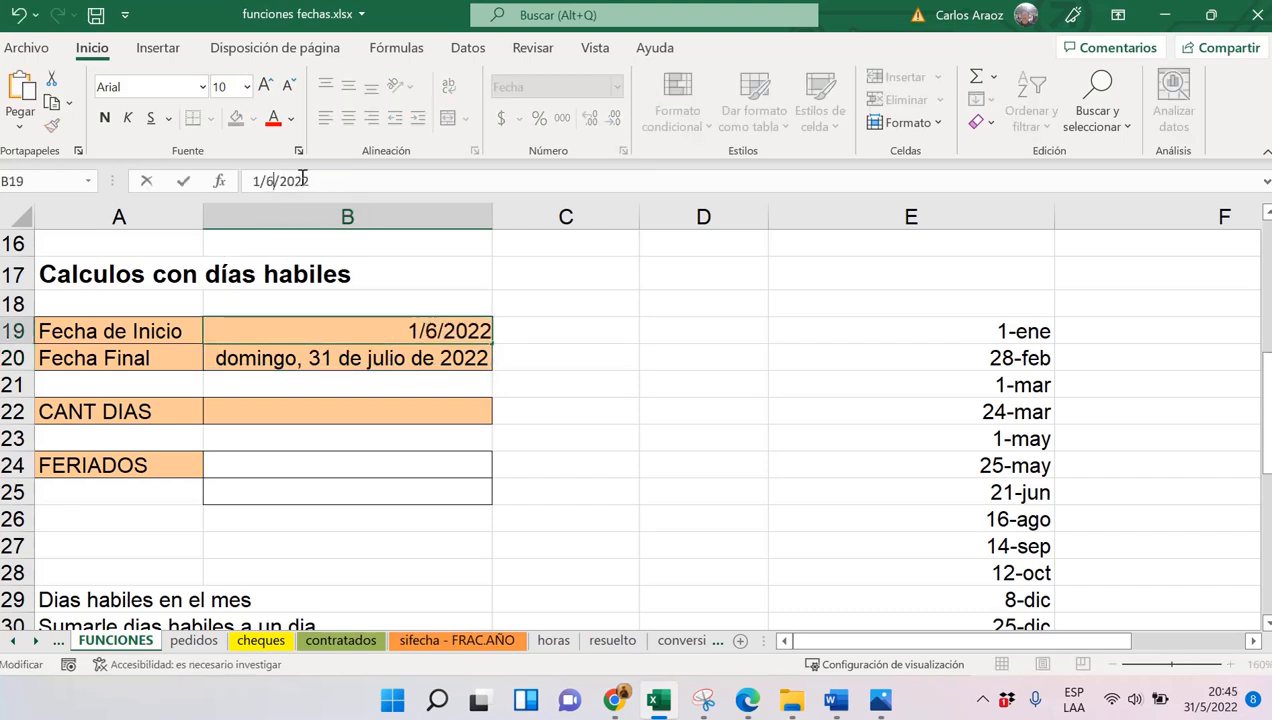
{"action": "key", "text": "Return"}
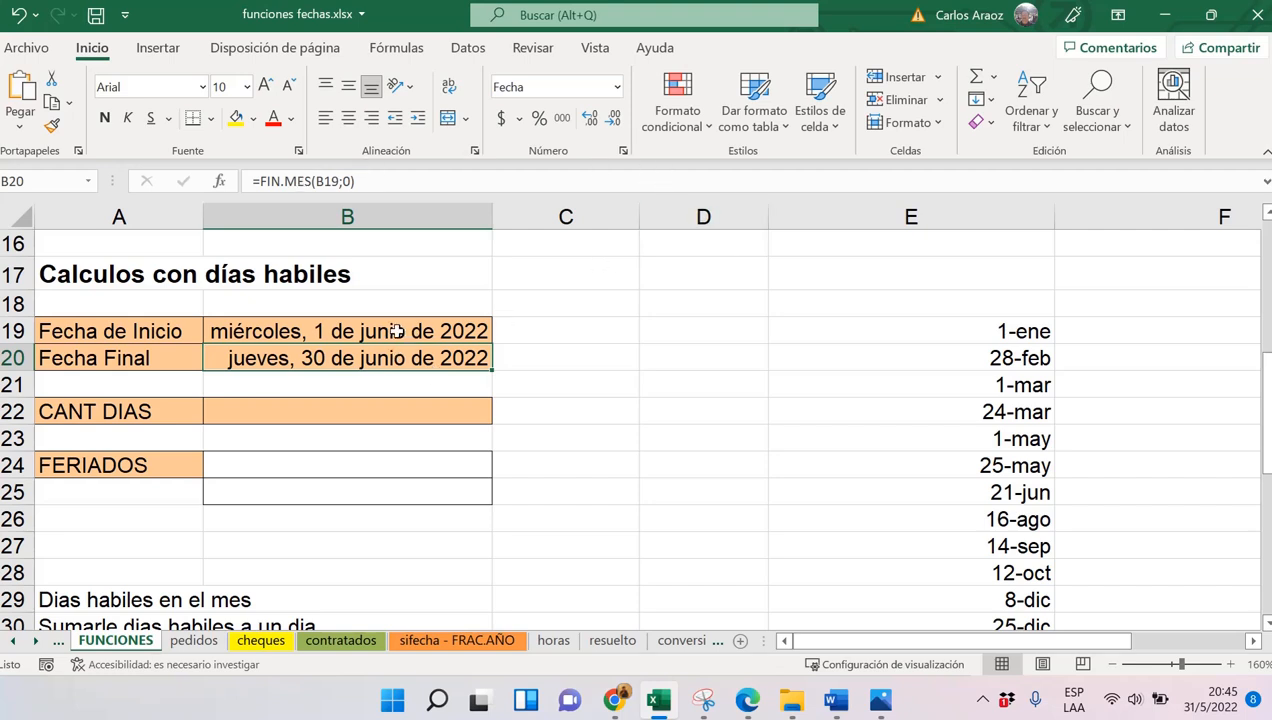
{"action": "left_click", "coordinate": [680, 336]}
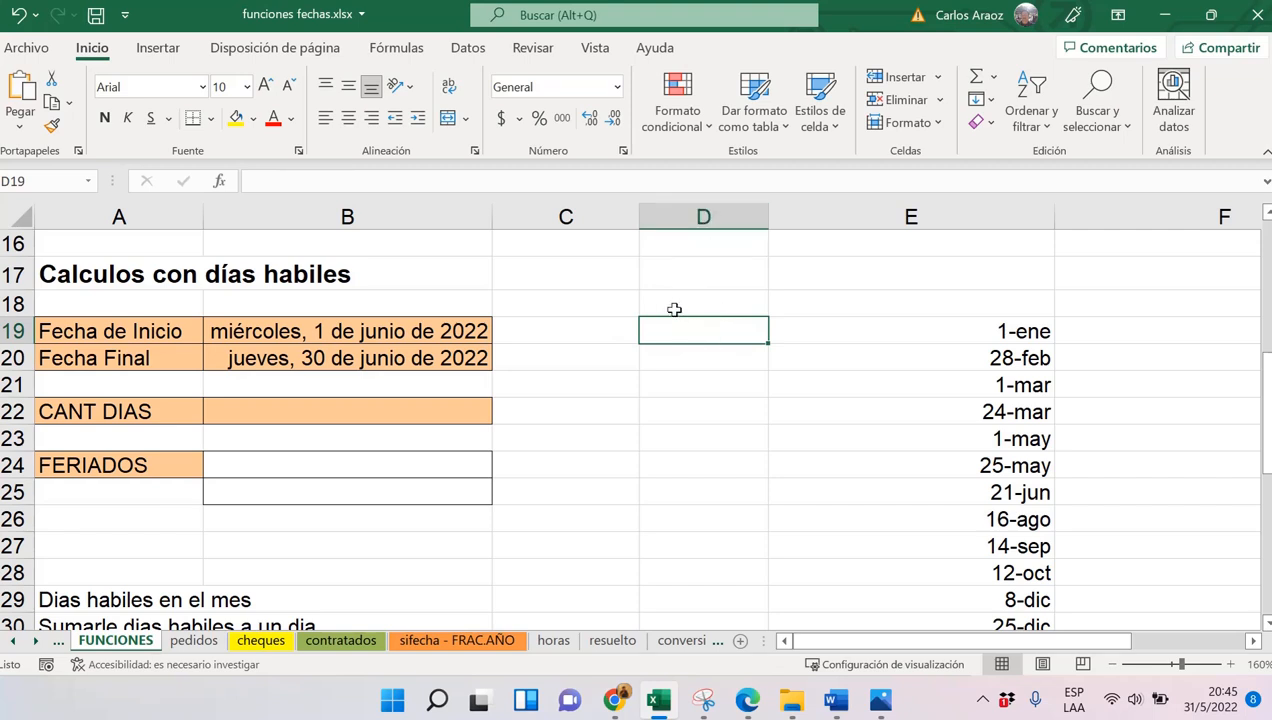
Insert DIAS.LAB in D19 with Fecha_inicial B19 and Fecha_final B20, previewing 22 days
{"action": "left_click", "coordinate": [397, 50]}
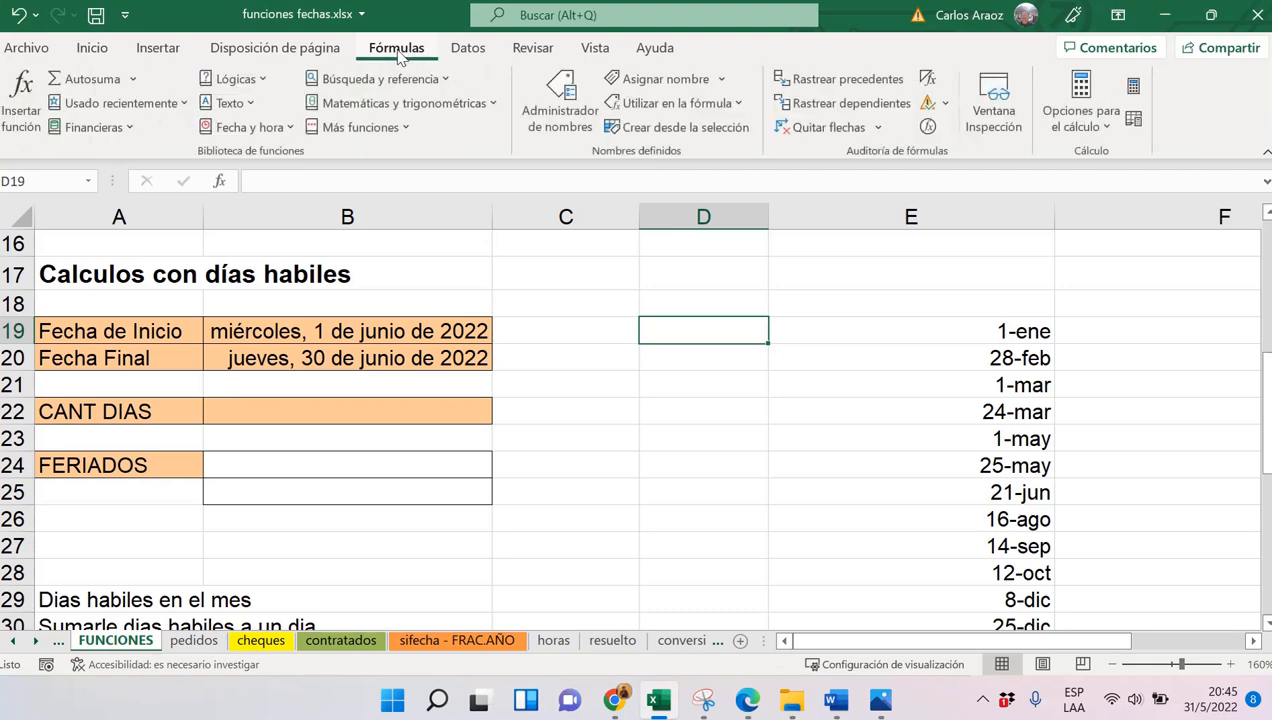
{"action": "left_click", "coordinate": [288, 129]}
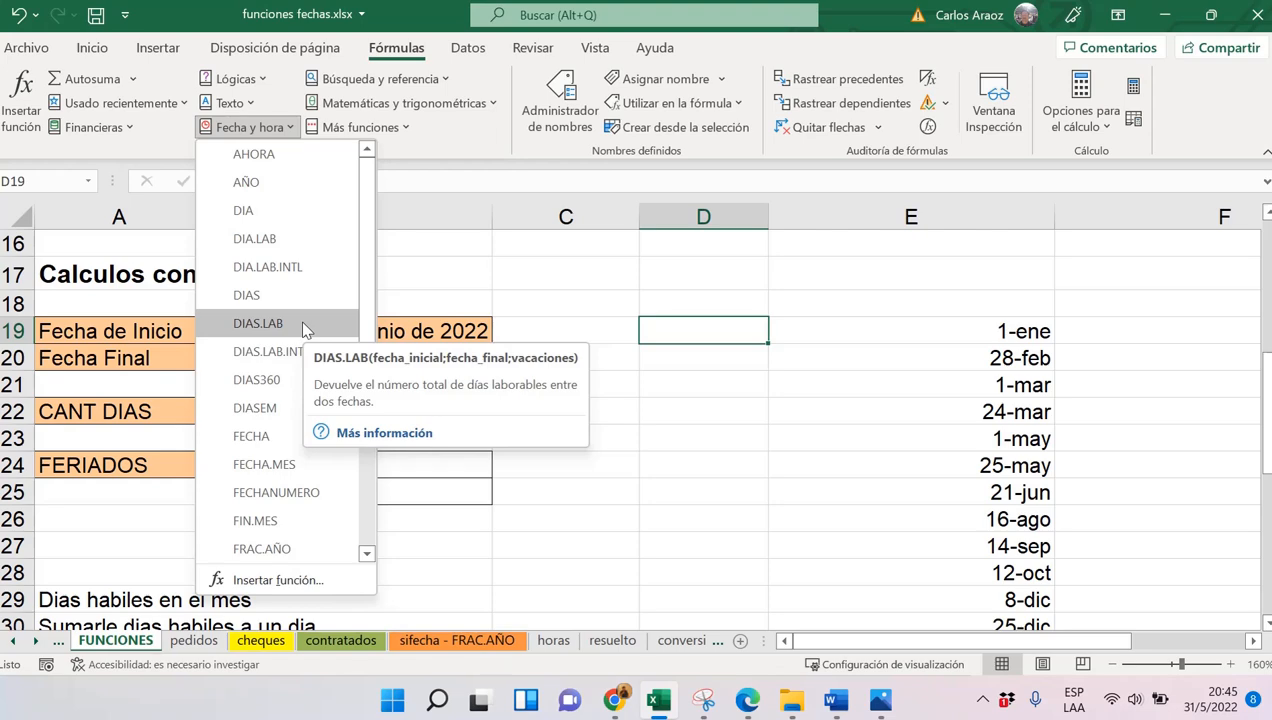
{"action": "left_click", "coordinate": [258, 323]}
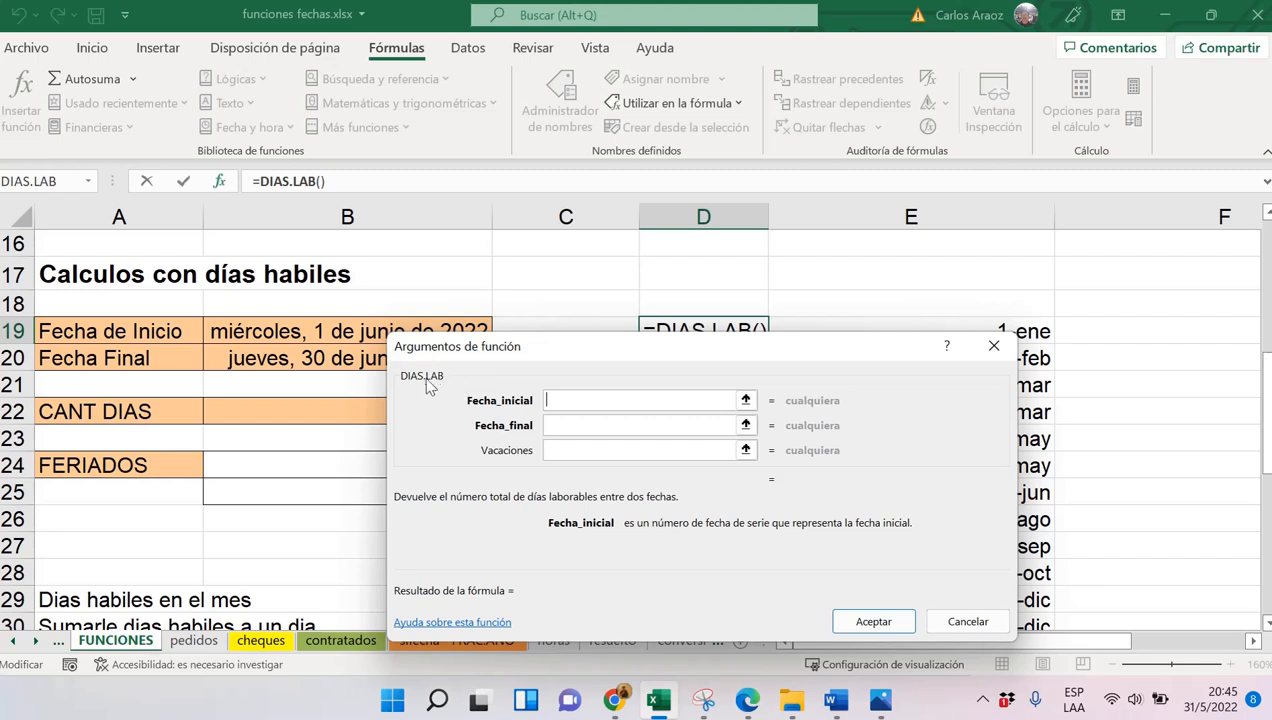
{"action": "left_click", "coordinate": [331, 331]}
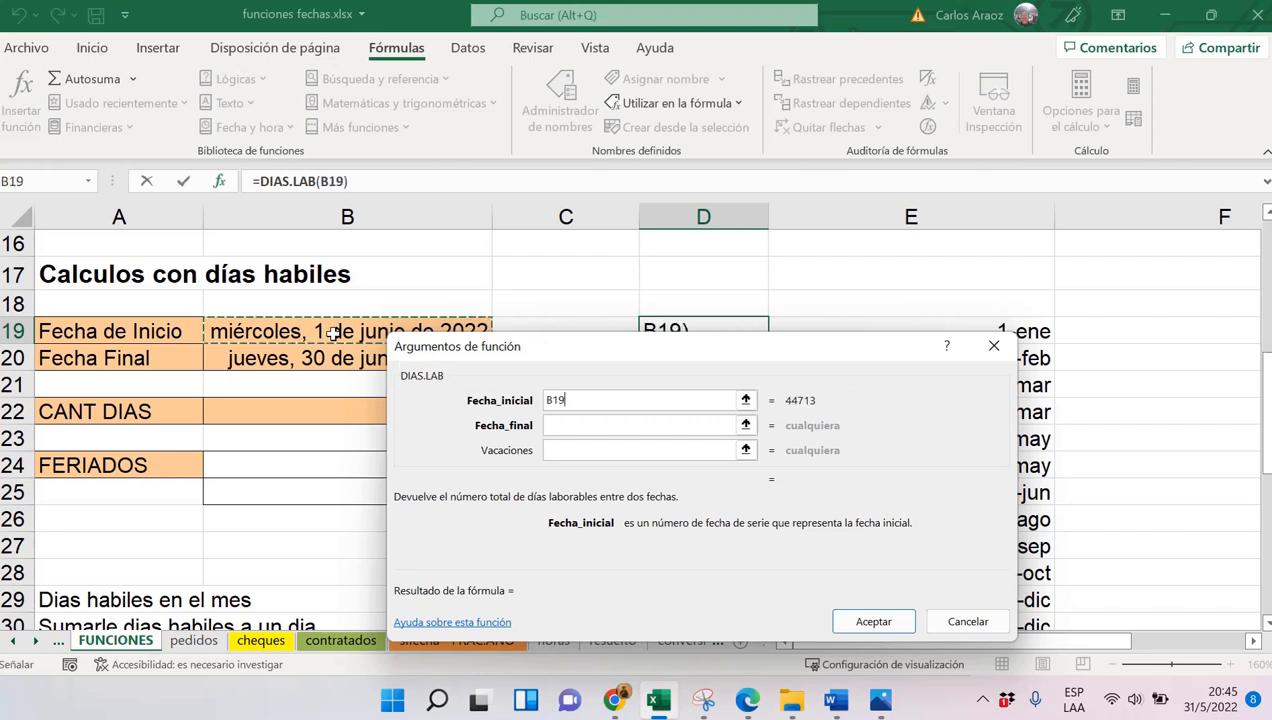
{"action": "left_click", "coordinate": [566, 425]}
{"action": "left_click", "coordinate": [348, 360]}
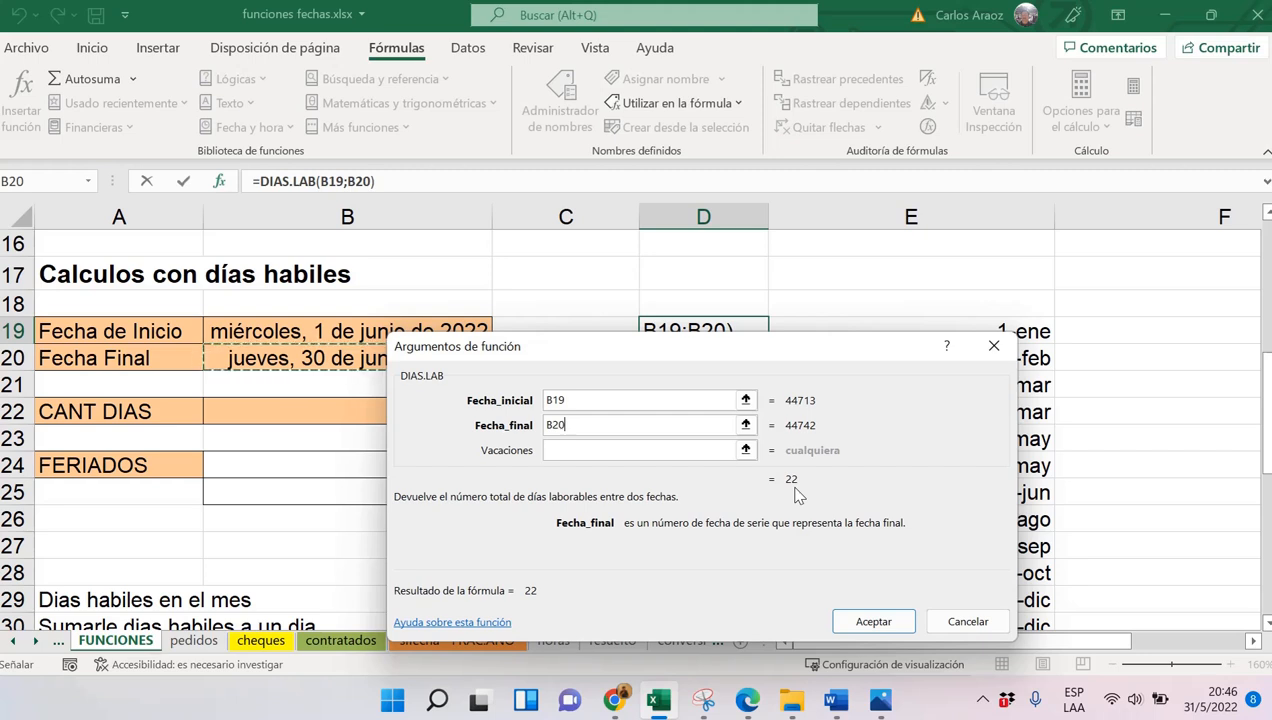
{"action": "left_click", "coordinate": [600, 450]}
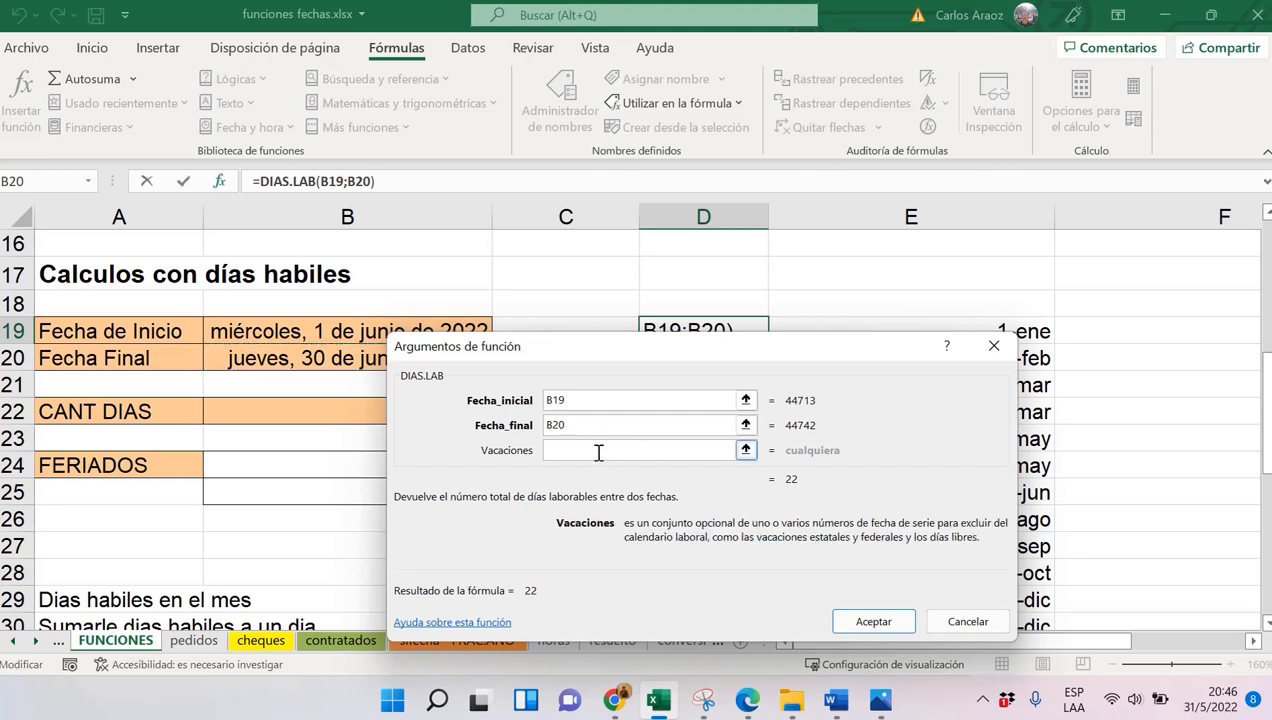
{"action": "left_click_drag", "start_coordinate": [772, 342], "coordinate": [590, 271]}
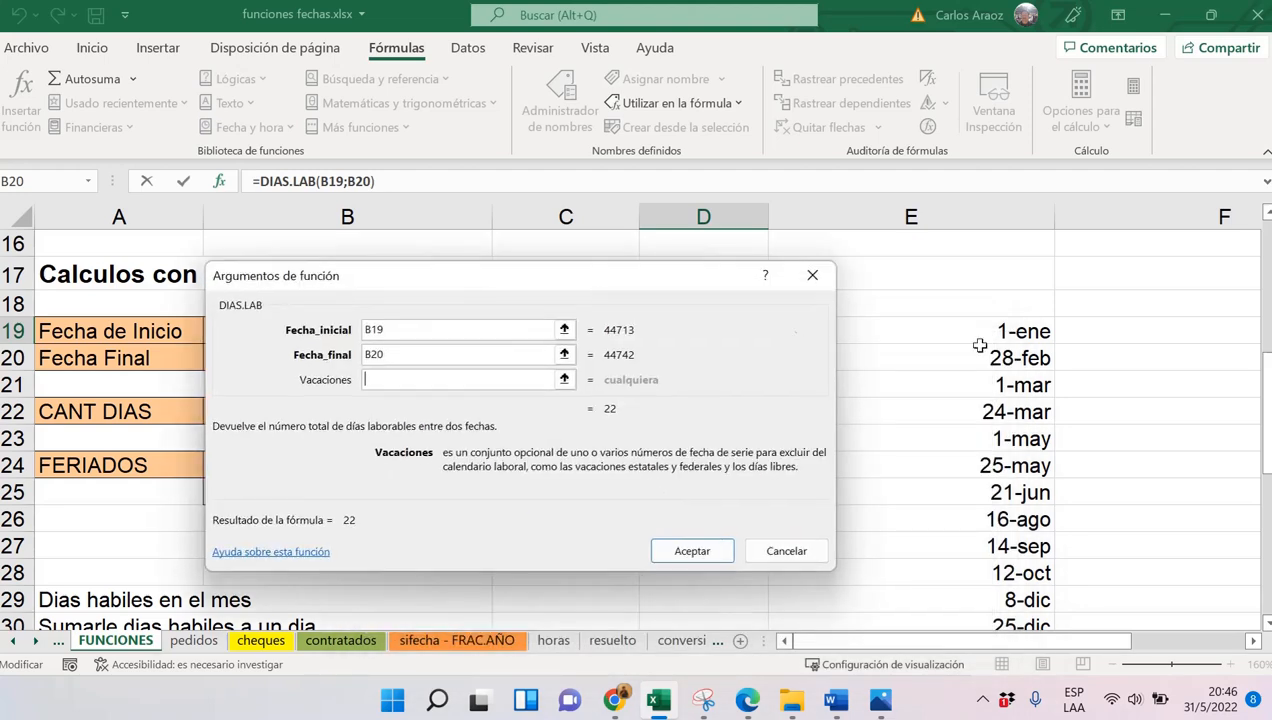